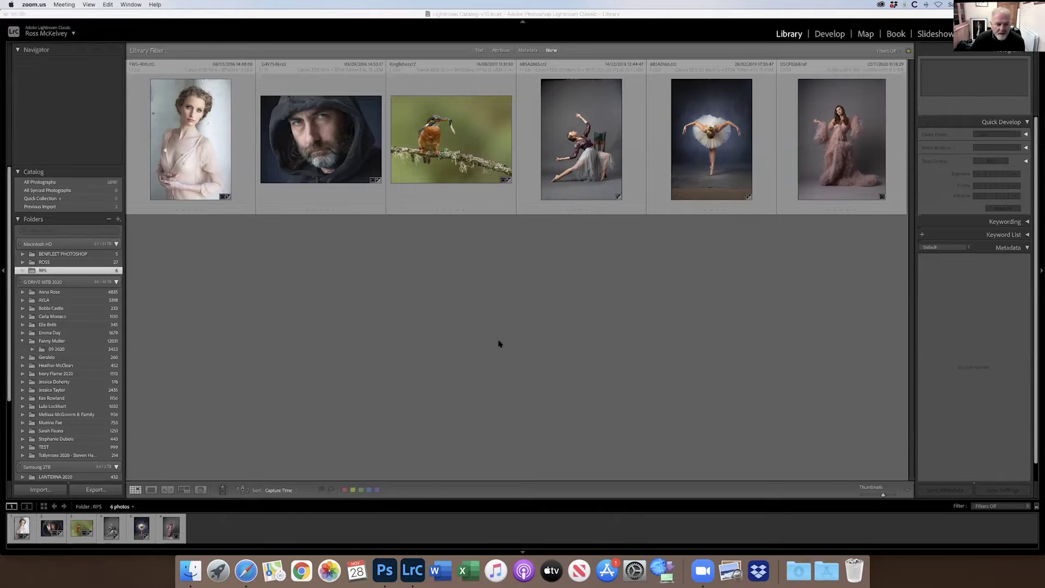
Open the Kingfisher.cr2 photo from the RPS folder in the Develop module
{"action": "left_click", "coordinate": [573, 21]}
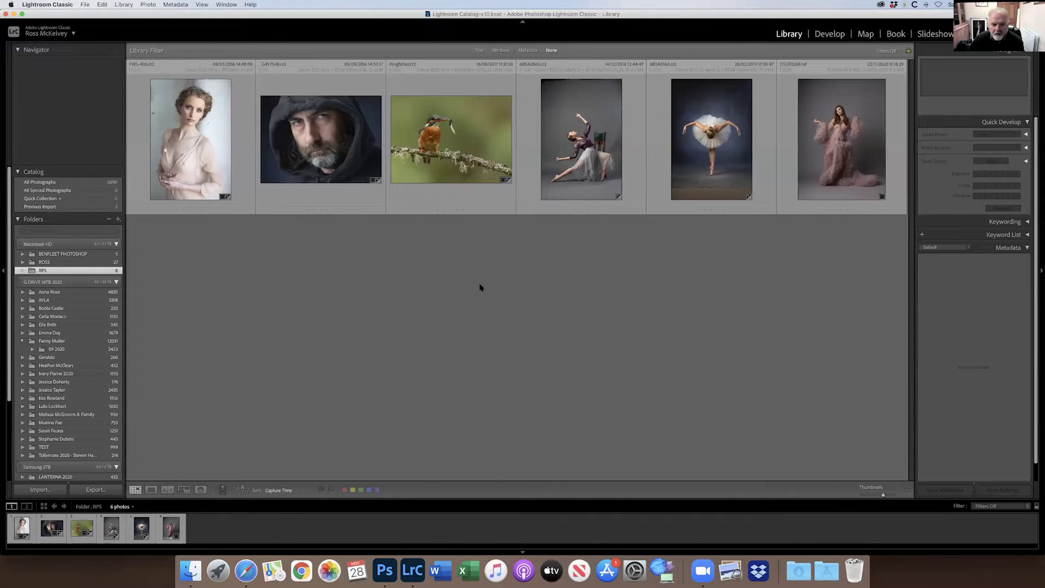
{"action": "left_click", "coordinate": [472, 165]}
{"action": "double_click", "coordinate": [471, 164]}
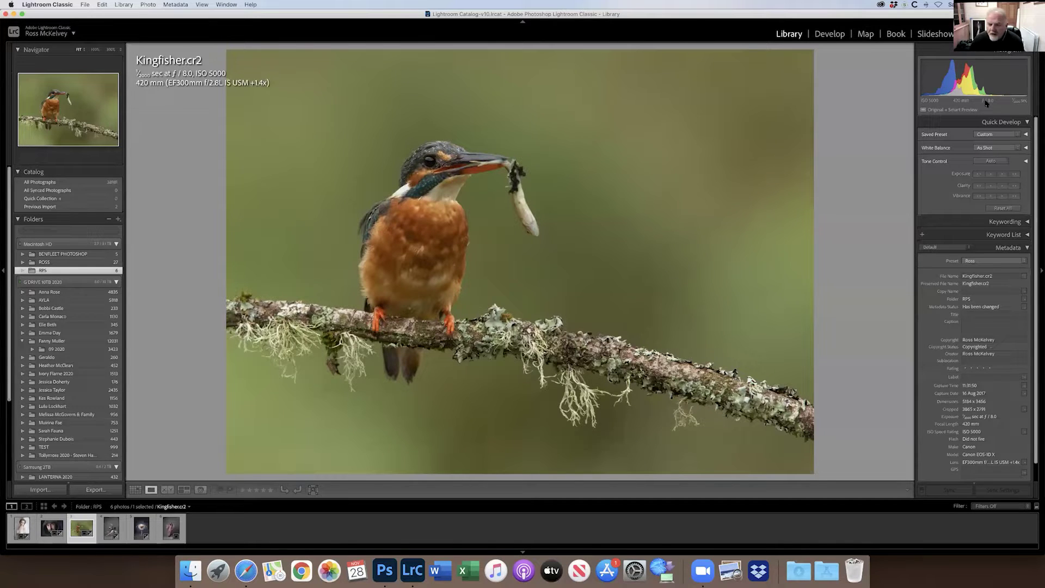
{"action": "left_click", "coordinate": [832, 34]}
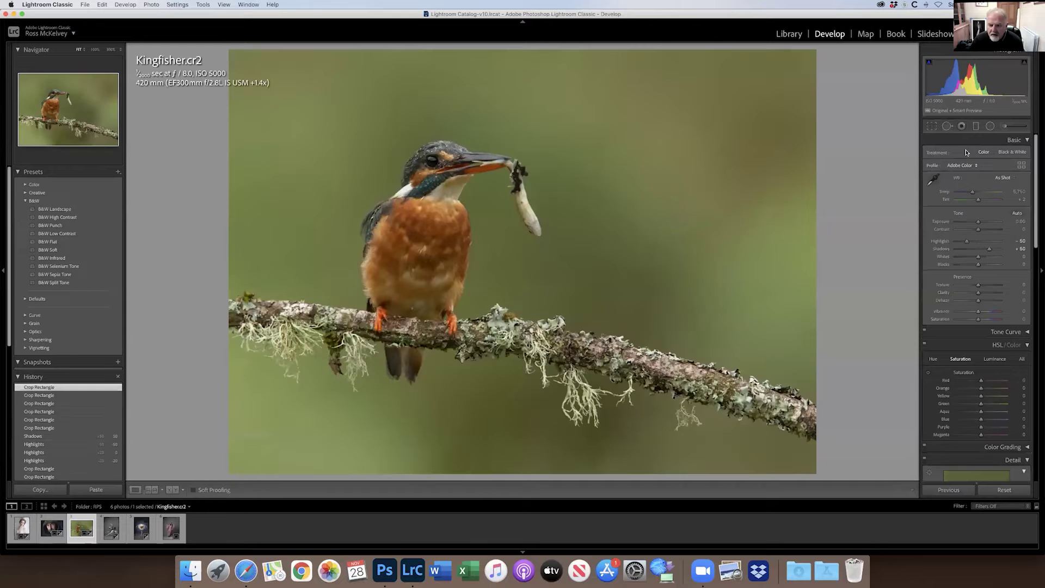
Slightly enlarge the kingfisher photo's crop rectangle and apply the crop
{"action": "left_click", "coordinate": [932, 126]}
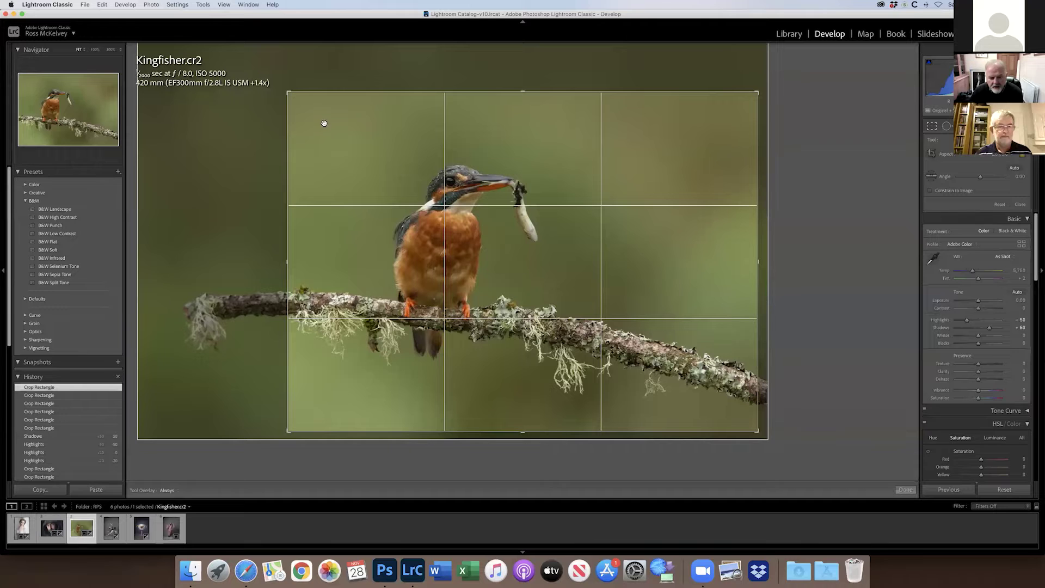
{"action": "left_click_drag", "start_coordinate": [289, 92], "coordinate": [287, 92]}
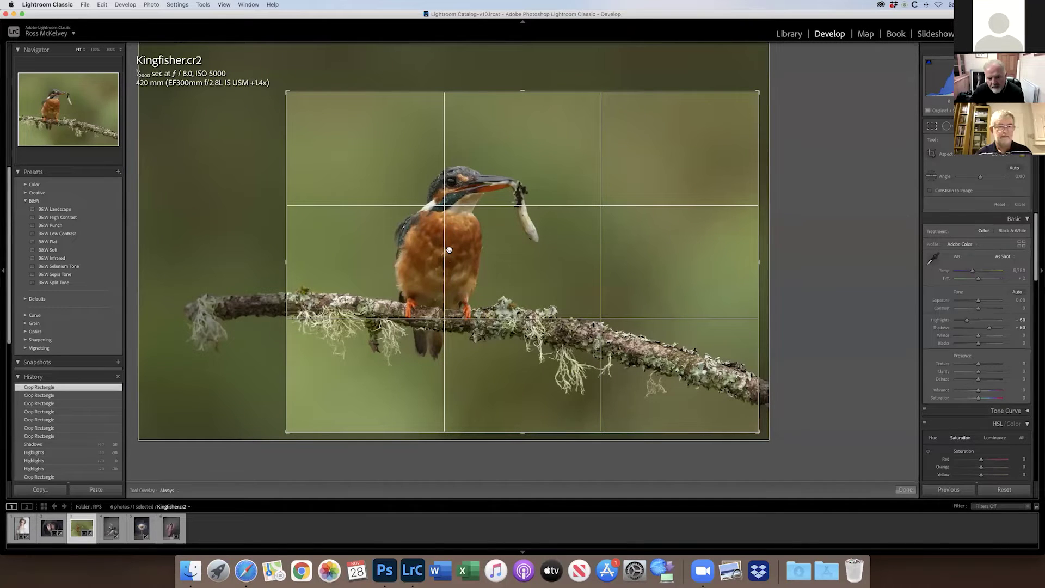
{"action": "double_click", "coordinate": [455, 321]}
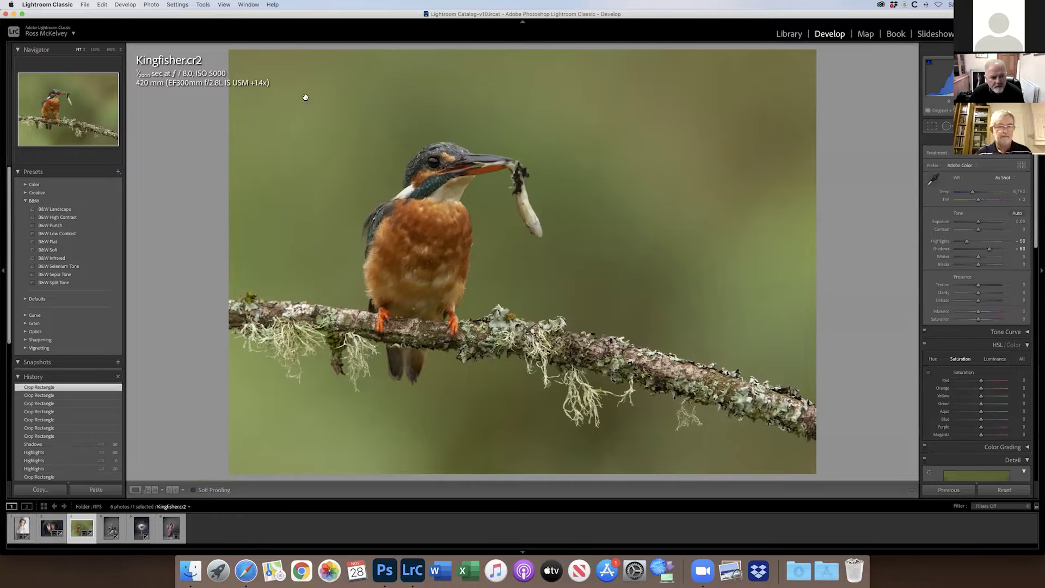
Set the sharpening to Amount 40, Radius 1.0, Detail 25 and Masking 0 while viewing the fish and background at 300%
{"action": "left_click", "coordinate": [96, 49]}
{"action": "left_click", "coordinate": [111, 49]}
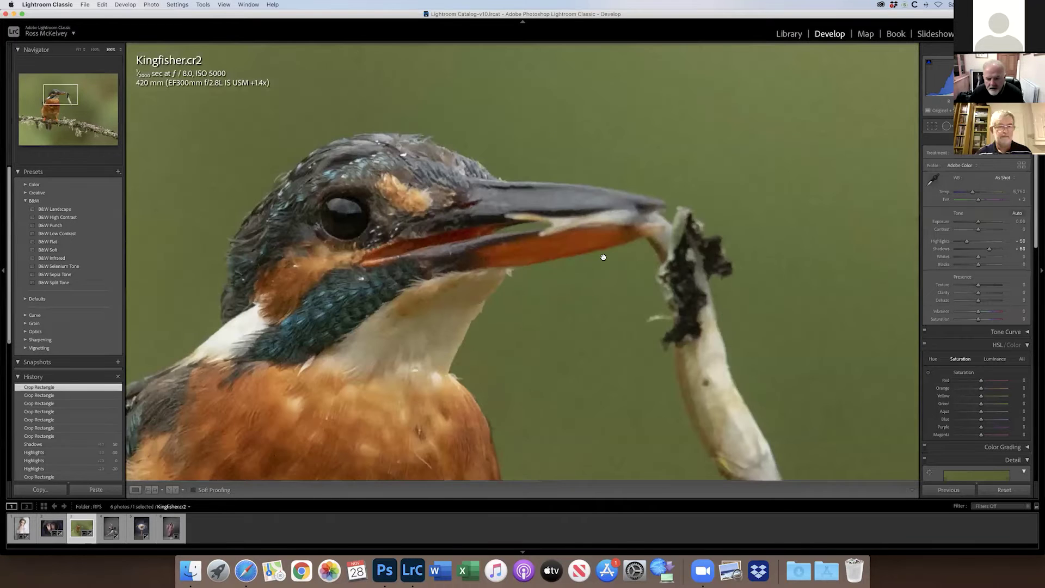
{"action": "scroll", "coordinate": [603, 257], "scroll_direction": "right", "scroll_amount": 5}
{"action": "scroll", "coordinate": [603, 257], "scroll_direction": "down", "scroll_amount": 5}
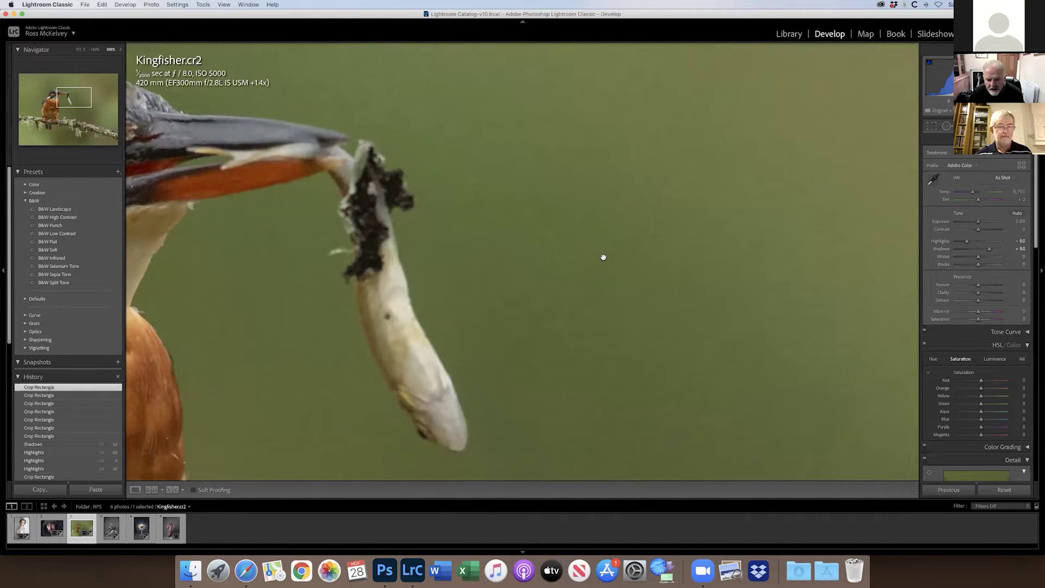
{"action": "scroll", "coordinate": [603, 257], "scroll_direction": "down", "scroll_amount": 3}
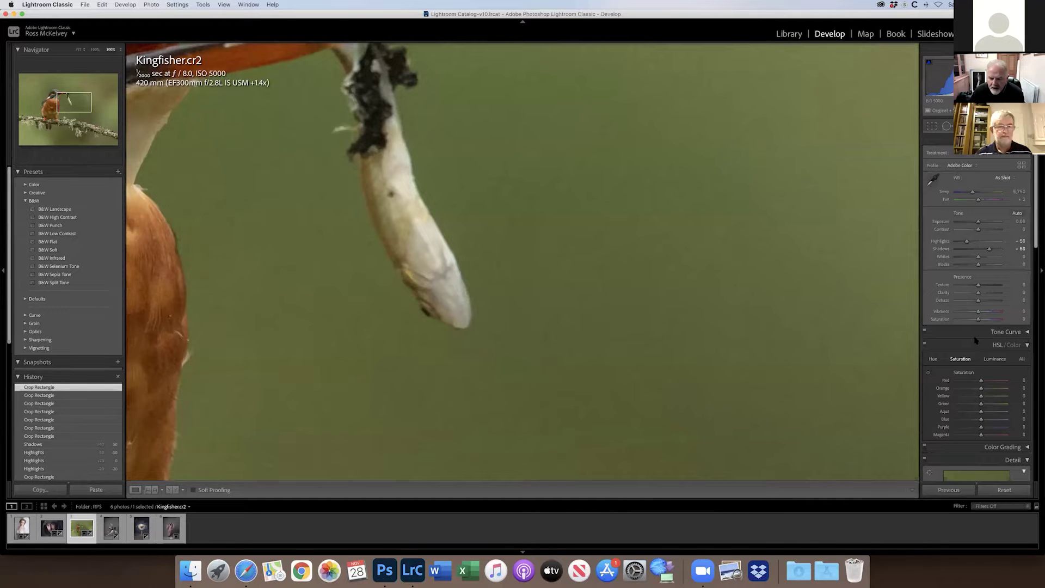
{"action": "scroll", "coordinate": [969, 344], "scroll_direction": "down", "scroll_amount": 10}
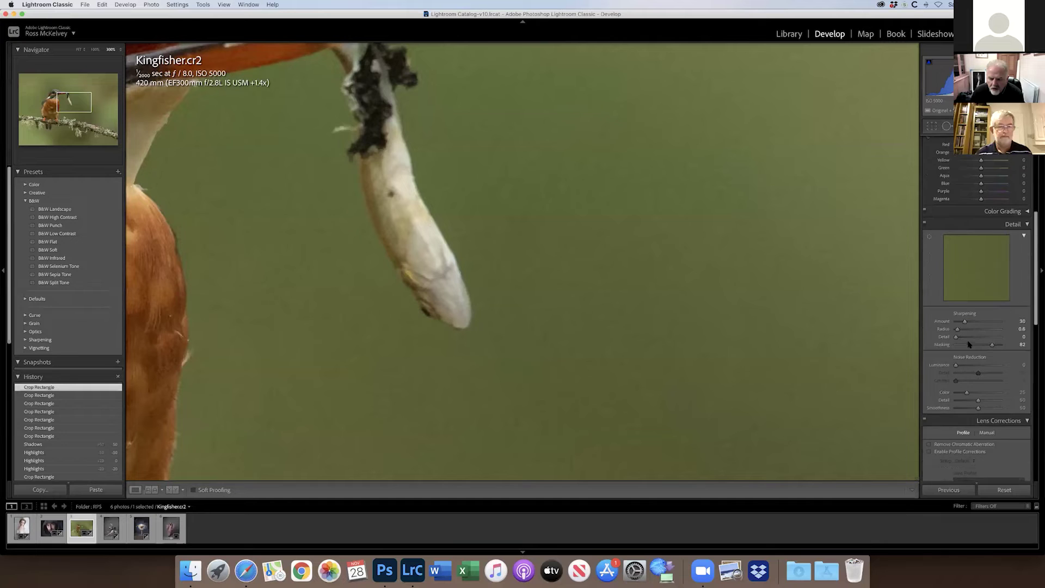
{"action": "scroll", "coordinate": [969, 344], "scroll_direction": "down", "scroll_amount": 4}
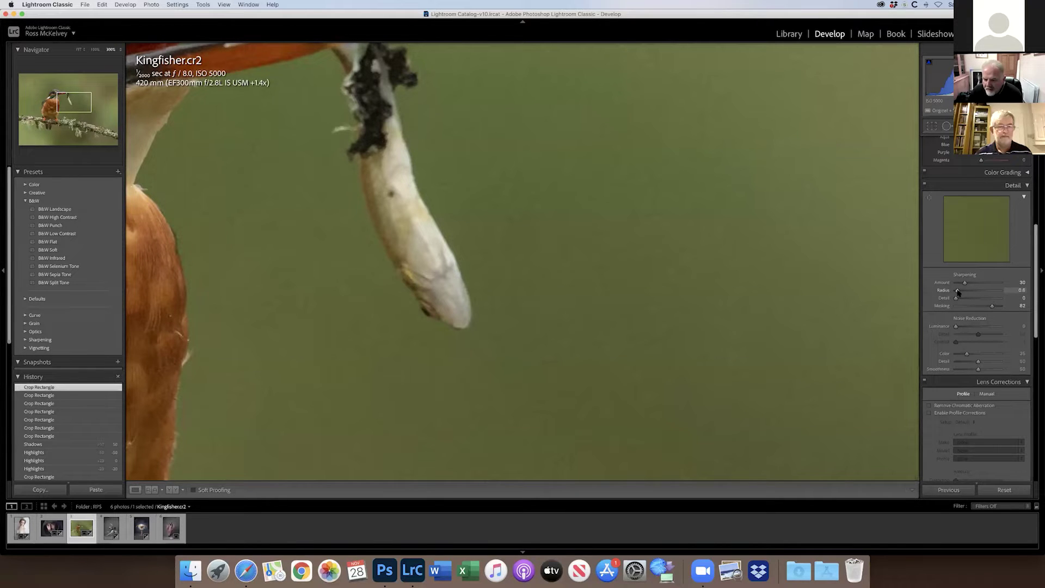
{"action": "left_click_drag", "start_coordinate": [958, 293], "coordinate": [967, 283]}
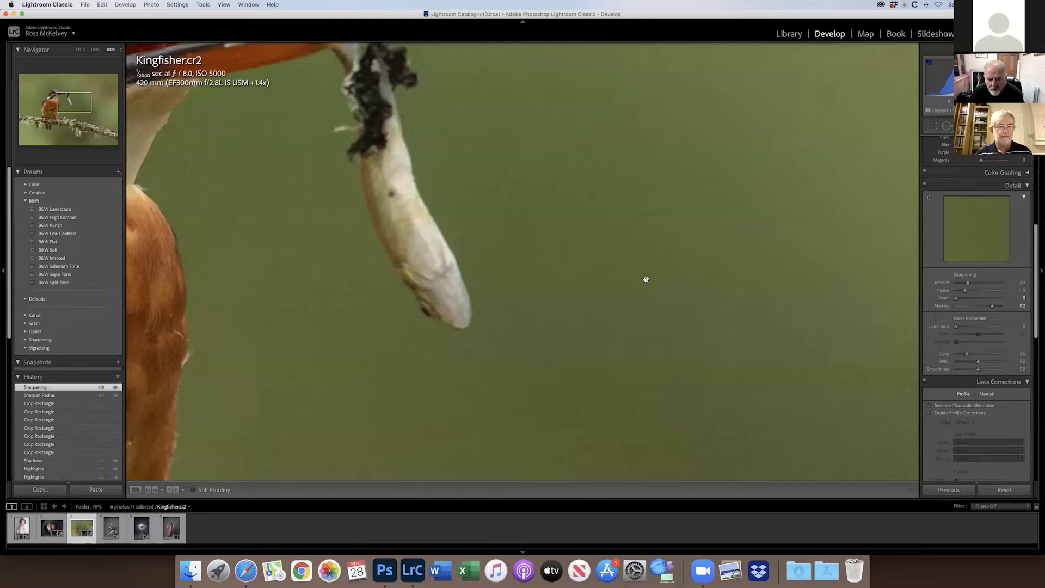
{"action": "left_click_drag", "start_coordinate": [956, 298], "coordinate": [964, 299]}
{"action": "left_click_drag", "start_coordinate": [990, 306], "coordinate": [933, 306]}
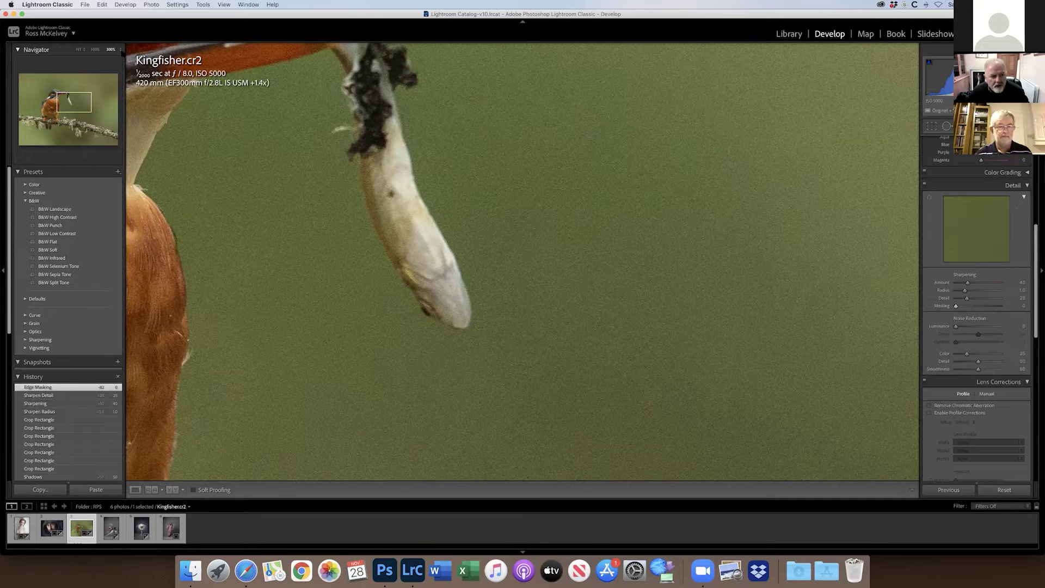
Lower the sharpening Detail to 0 and Radius to 0.6, checking the background noise at 400%
{"action": "left_click", "coordinate": [114, 50]}
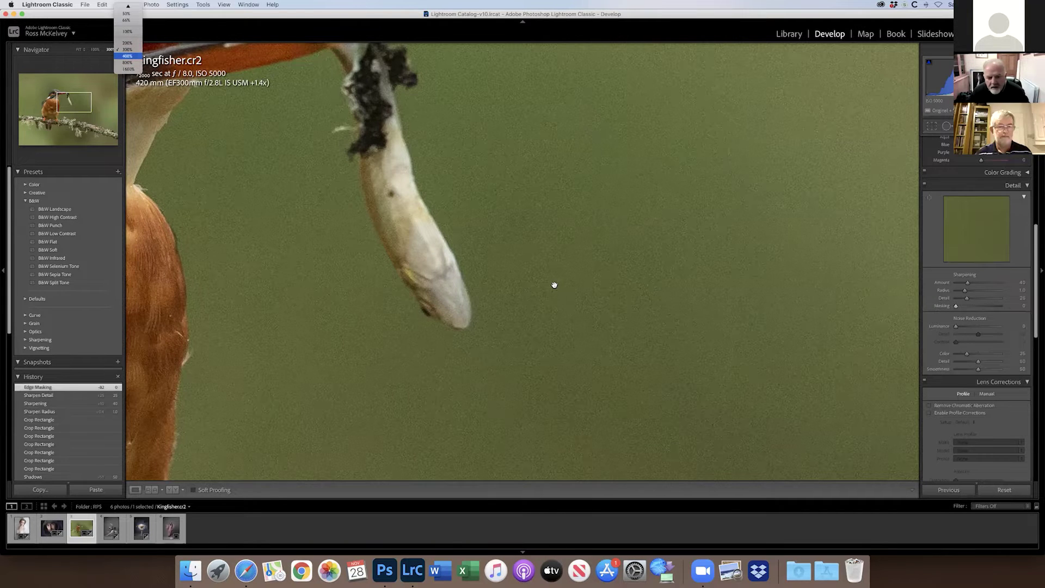
{"action": "key", "text": "Return"}
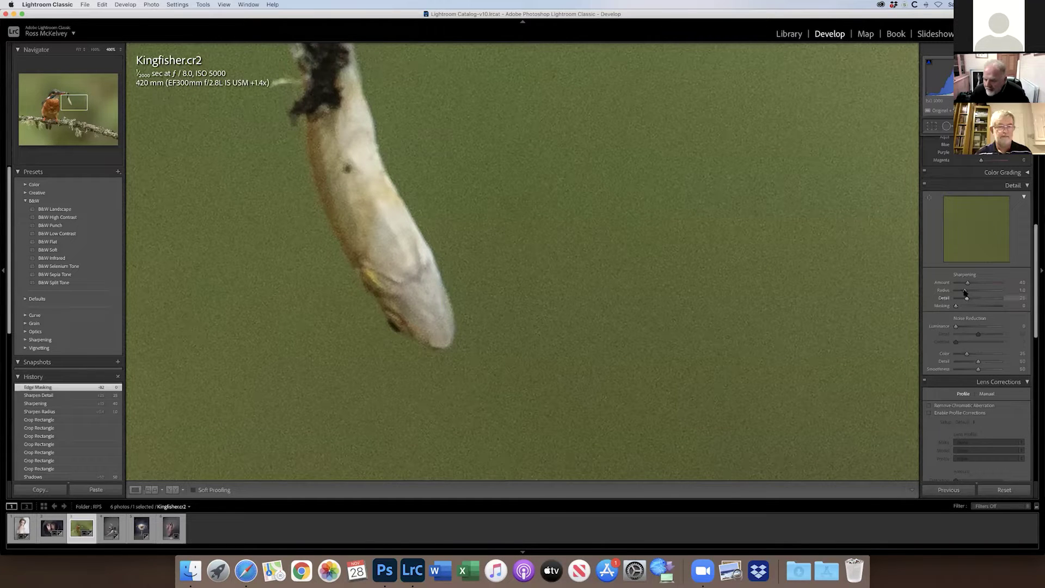
{"action": "left_click_drag", "start_coordinate": [1004, 200], "coordinate": [1002, 203]}
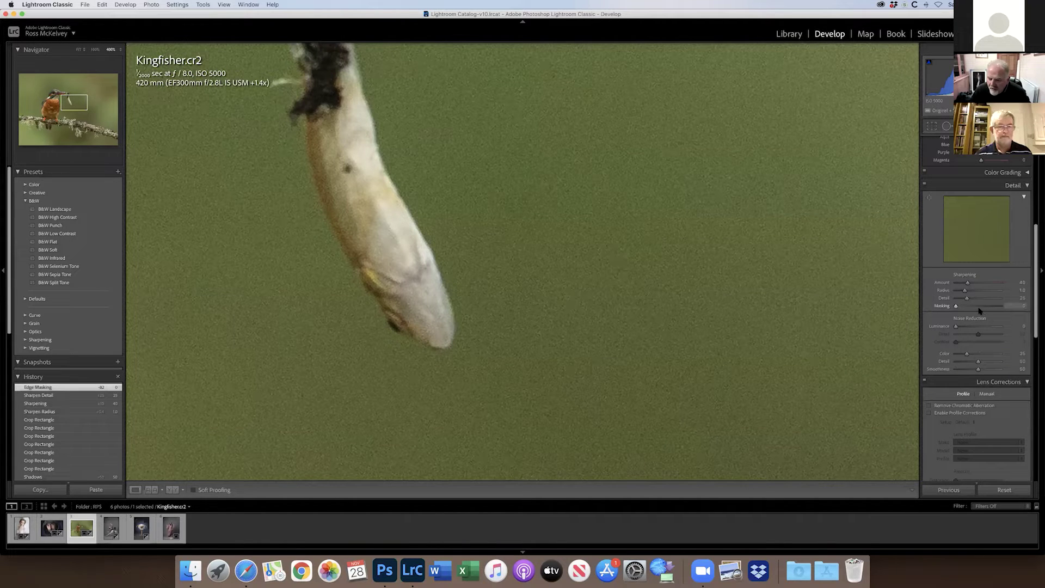
{"action": "left_click_drag", "start_coordinate": [967, 301], "coordinate": [919, 298]}
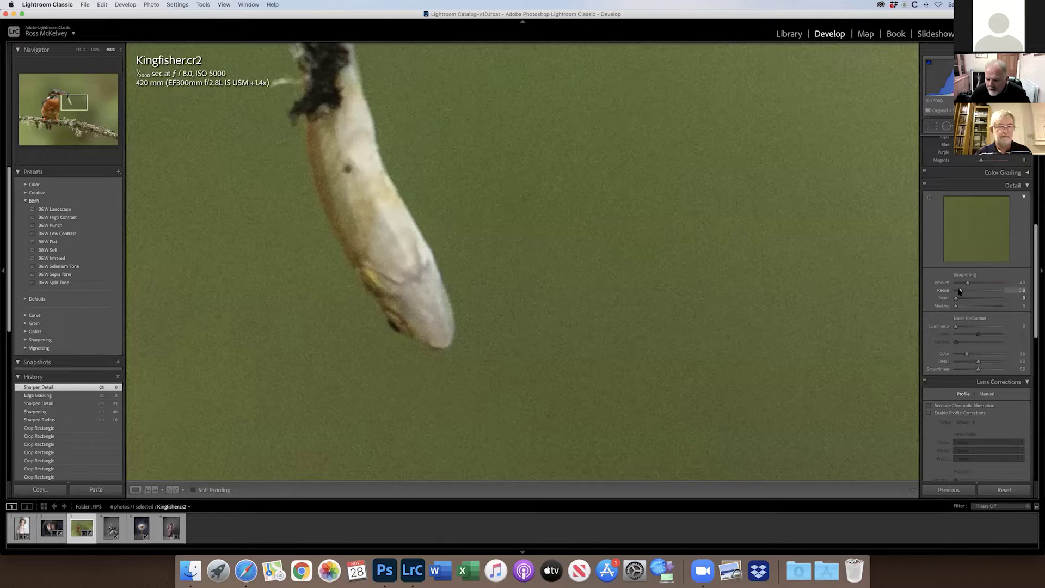
{"action": "left_click_drag", "start_coordinate": [959, 291], "coordinate": [947, 292]}
{"action": "left_click", "coordinate": [958, 292]}
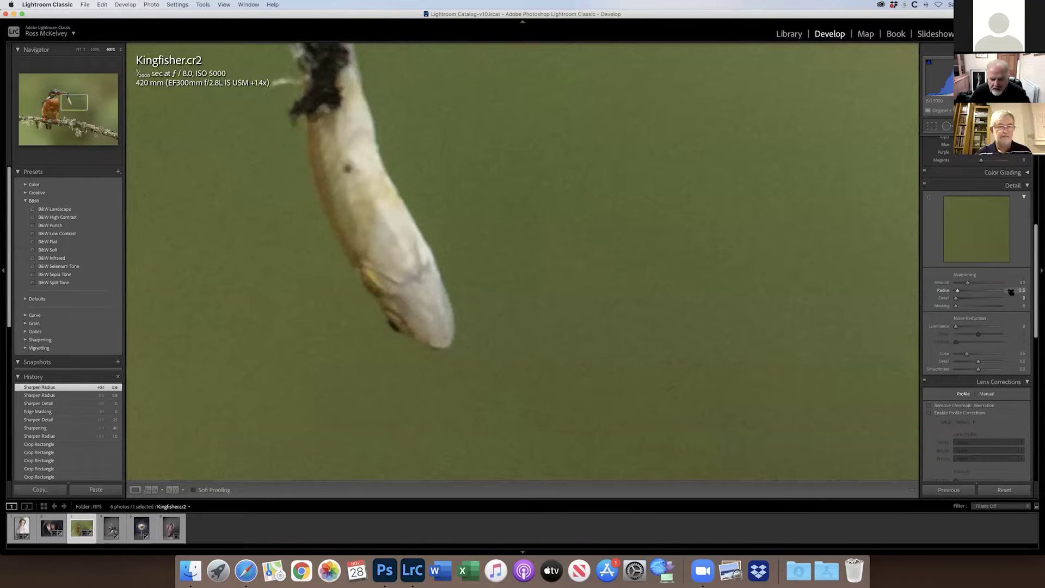
Set the sharpening Masking to 80 using the mask preview on the whole photo, limiting sharpening to the bird and branch edges
{"action": "left_click", "coordinate": [754, 284]}
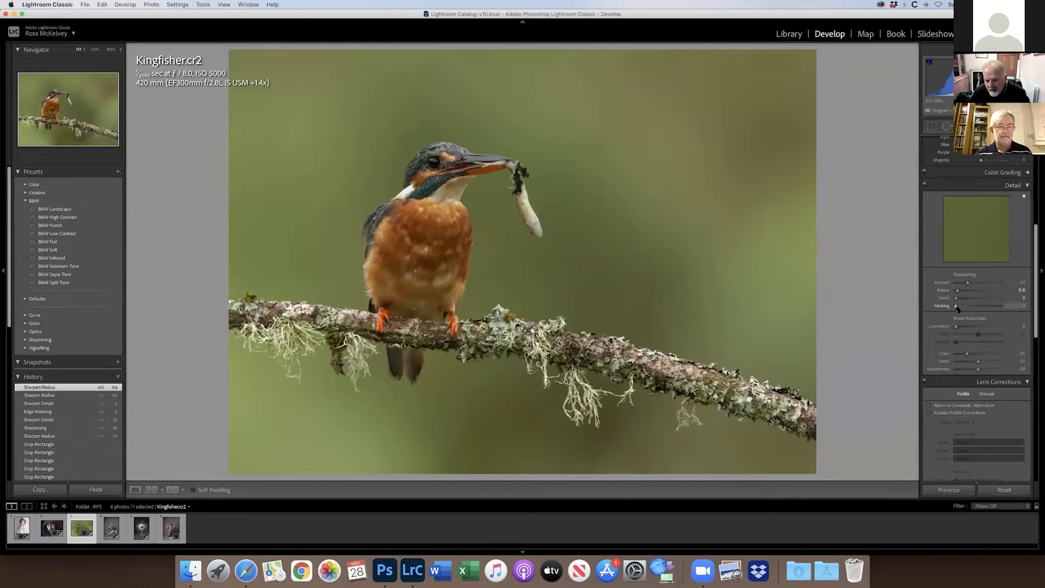
{"action": "left_click_drag", "start_coordinate": [957, 308], "coordinate": [990, 307]}
{"action": "key", "text": "alt"}
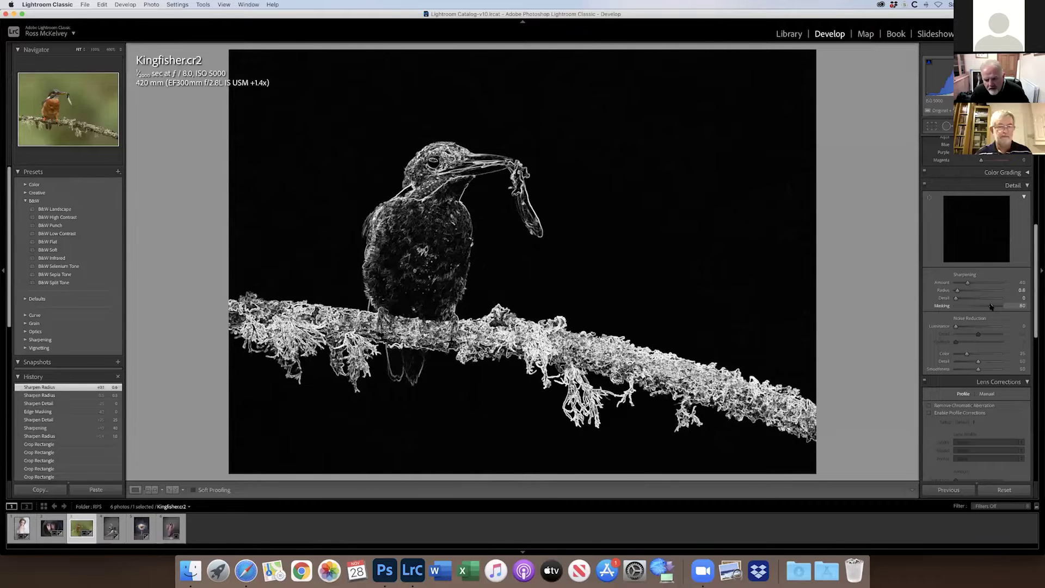
{"action": "left_click_drag", "start_coordinate": [991, 306], "coordinate": [990, 307]}
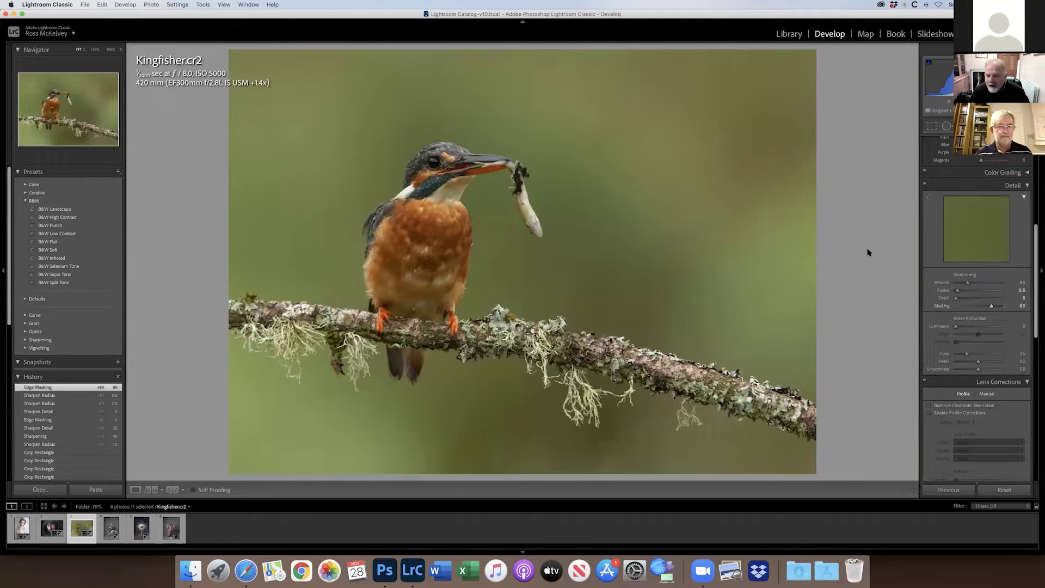
Reset the Highlights and Shadows adjustments of the kingfisher photo to 0
{"action": "scroll", "coordinate": [932, 251], "scroll_direction": "up", "scroll_amount": 10}
{"action": "scroll", "coordinate": [932, 251], "scroll_direction": "down", "scroll_amount": 1}
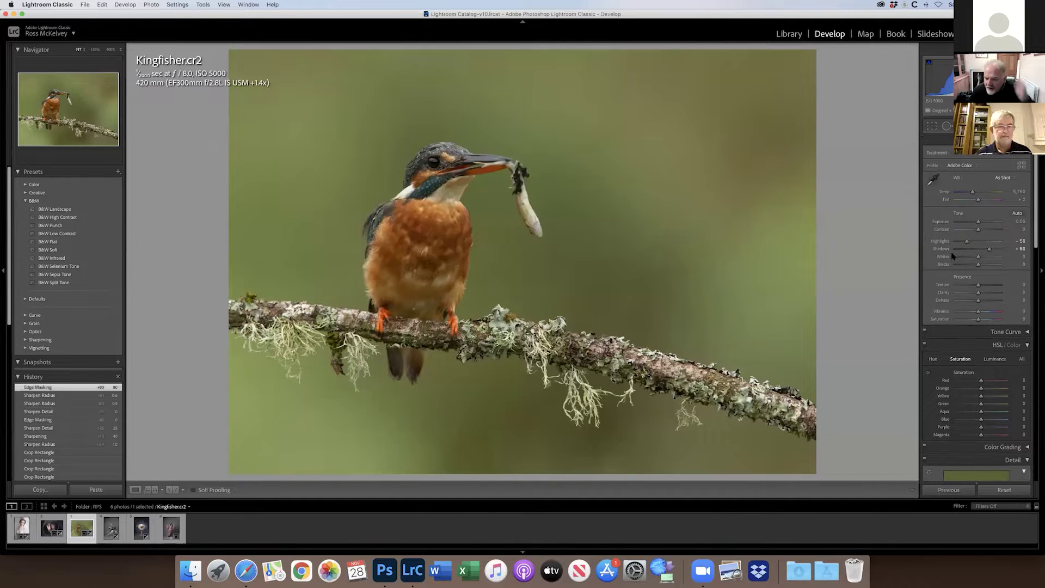
{"action": "left_click_drag", "start_coordinate": [967, 243], "coordinate": [967, 243]}
{"action": "double_click", "coordinate": [989, 250]}
{"action": "left_click", "coordinate": [968, 242]}
{"action": "double_click", "coordinate": [969, 242]}
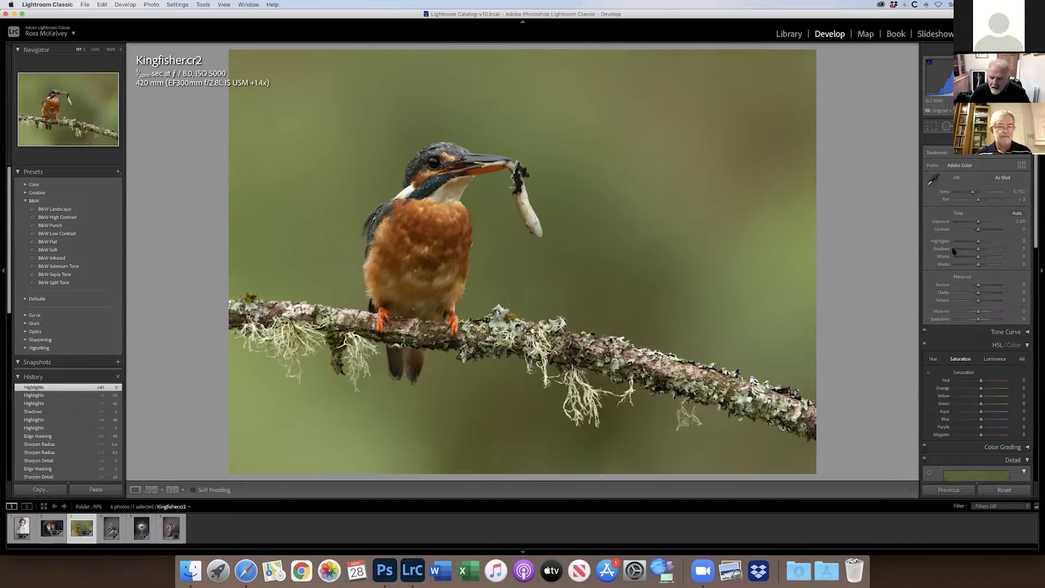
{"action": "mouse_move", "coordinate": [978, 241]}
{"action": "left_mouse_down"}
{"action": "mouse_move", "coordinate": [992, 244]}
{"action": "mouse_move", "coordinate": [966, 244]}
{"action": "mouse_move", "coordinate": [990, 250]}
{"action": "mouse_move", "coordinate": [975, 250]}
{"action": "left_mouse_up"}
{"action": "double_click", "coordinate": [980, 241]}
{"action": "double_click", "coordinate": [978, 249]}
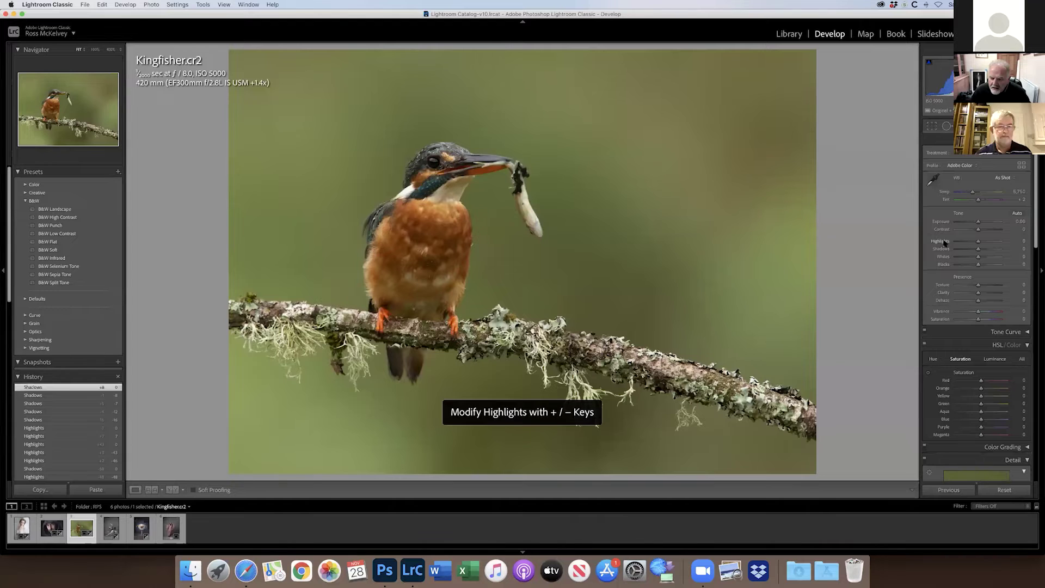
Reduce the Highlights in increments and settle on a value of -30
{"action": "key", "text": "minus"}
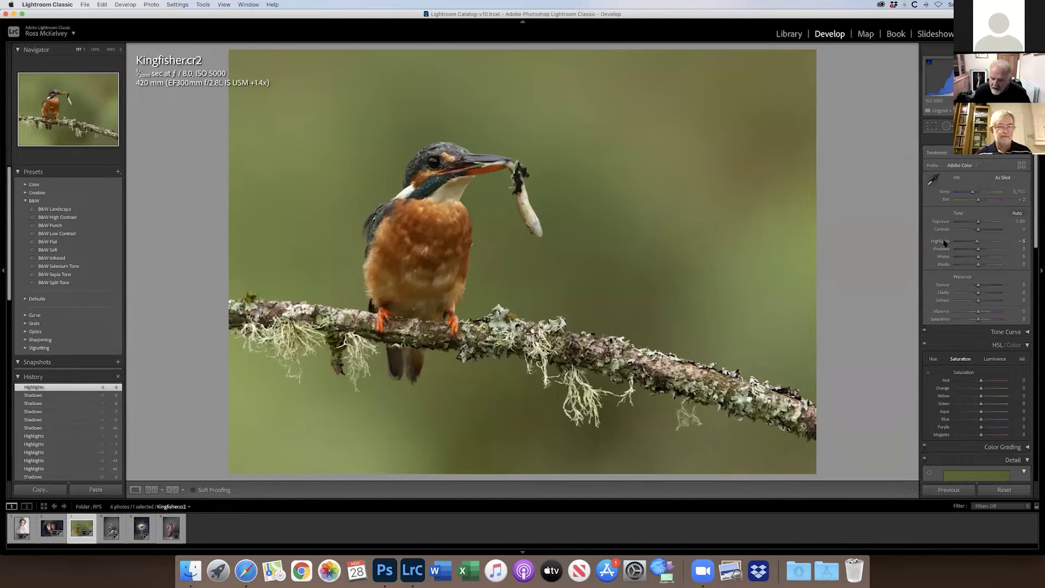
{"action": "key", "text": "minus"}
{"action": "key", "text": "minus"}
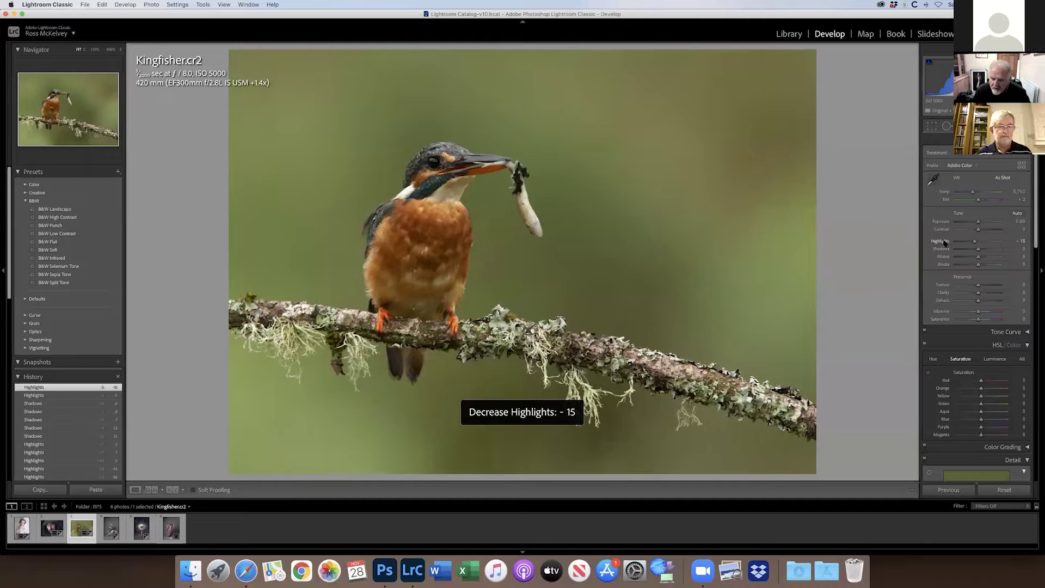
{"action": "key", "text": "minus"}
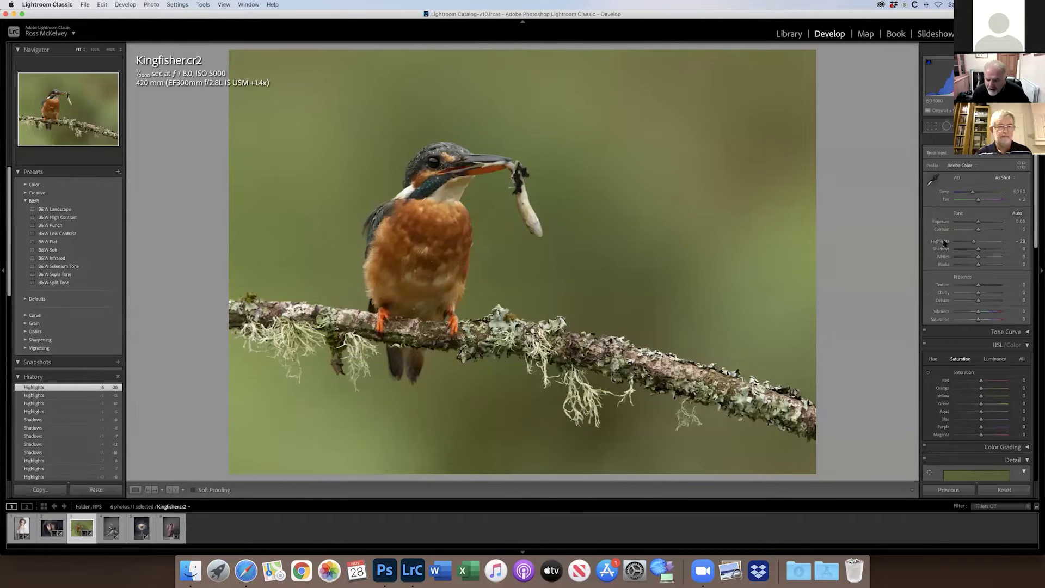
{"action": "key", "text": "shift+minus"}
{"action": "key", "text": "shift+minus"}
{"action": "key", "text": "shift+equal"}
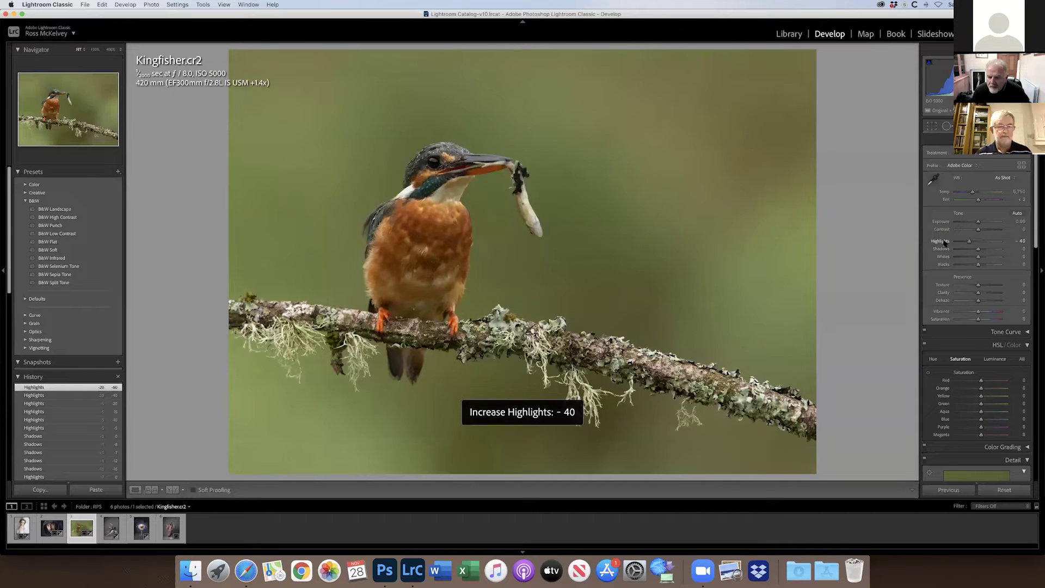
{"action": "key", "text": "equal"}
{"action": "key", "text": "equal"}
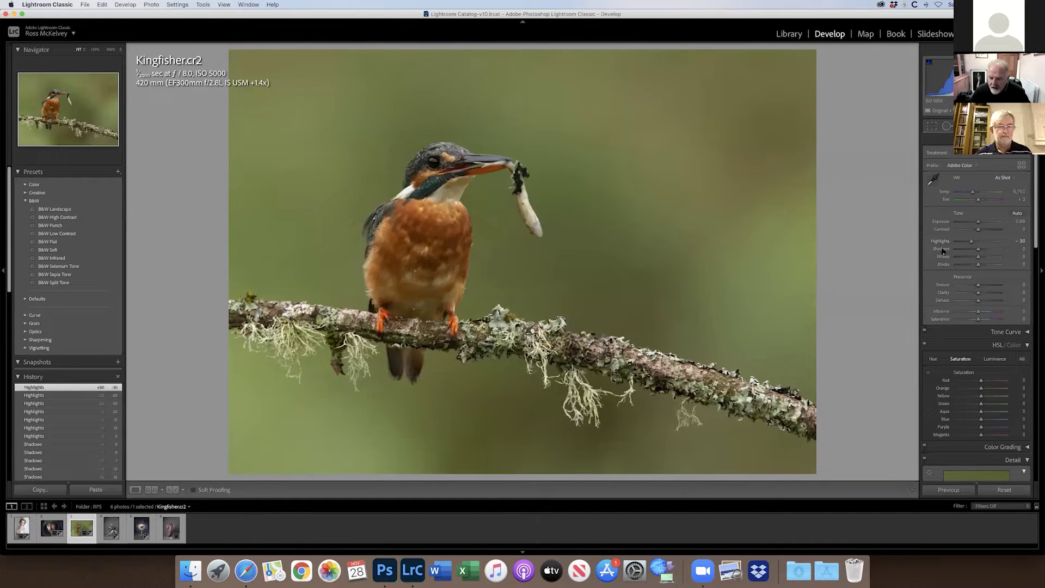
Raise the Shadows in increments to +20
{"action": "key", "text": "period"}
{"action": "key", "text": "equal"}
{"action": "key", "text": "equal"}
{"action": "key", "text": "equal"}
{"action": "key", "text": "equal"}
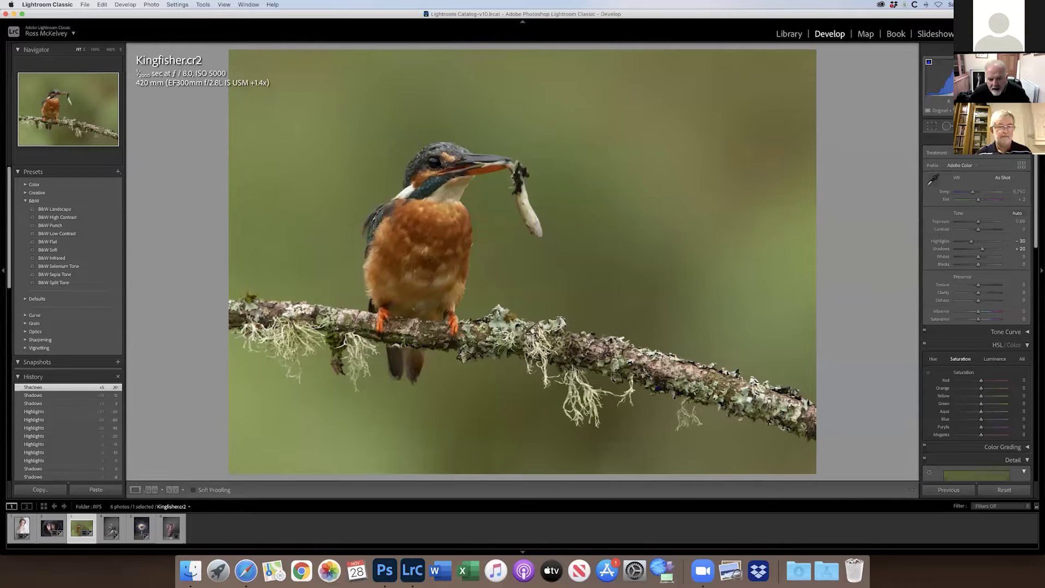
Check the shadow clipping in the kingfisher's eye up close and raise the Blacks to +15
{"action": "left_click", "coordinate": [434, 162]}
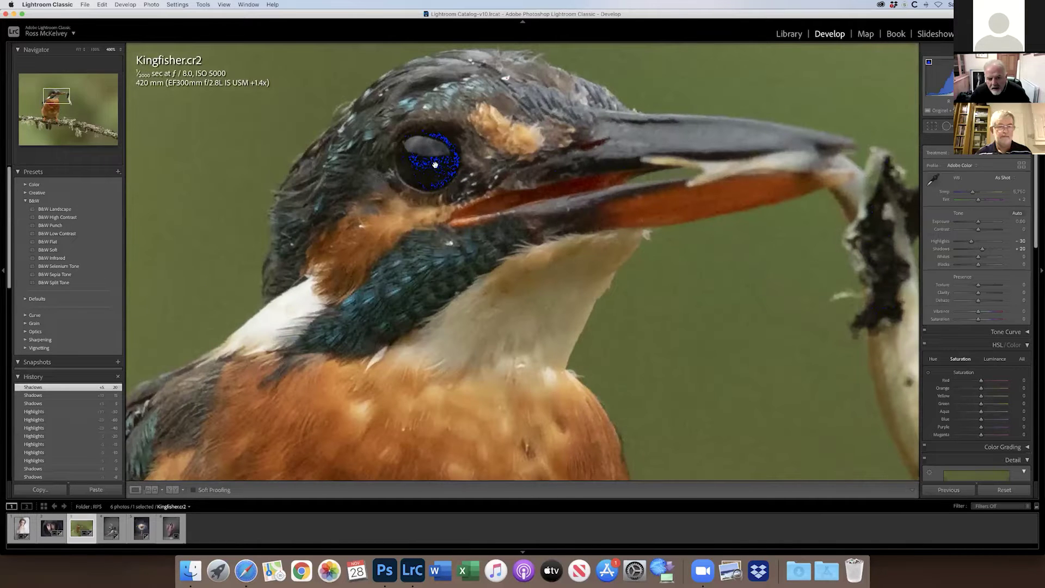
{"action": "left_click", "coordinate": [507, 235]}
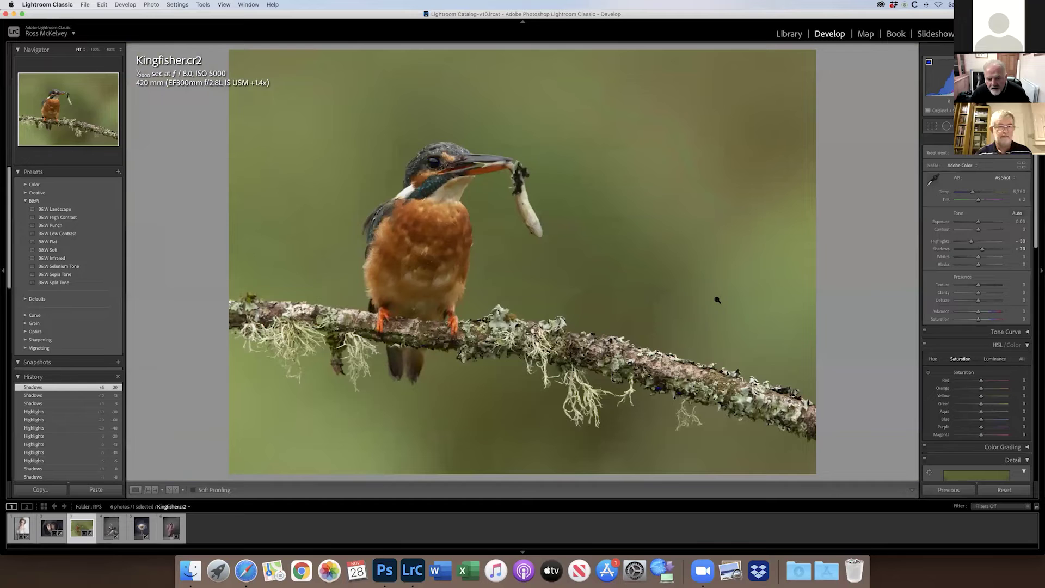
{"action": "left_click", "coordinate": [945, 265]}
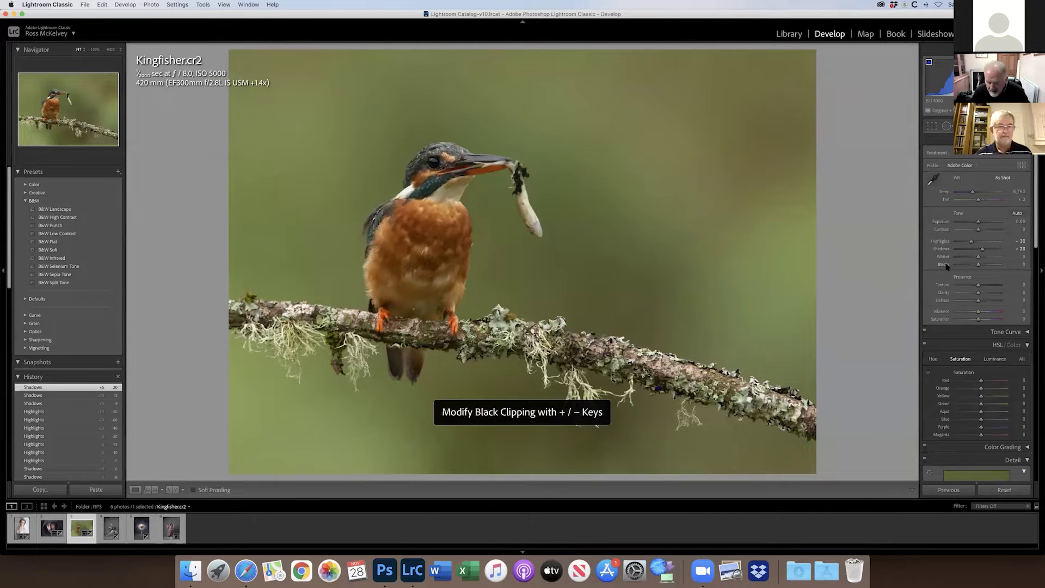
{"action": "key", "text": "plus"}
{"action": "key", "text": "plus"}
{"action": "key", "text": "plus"}
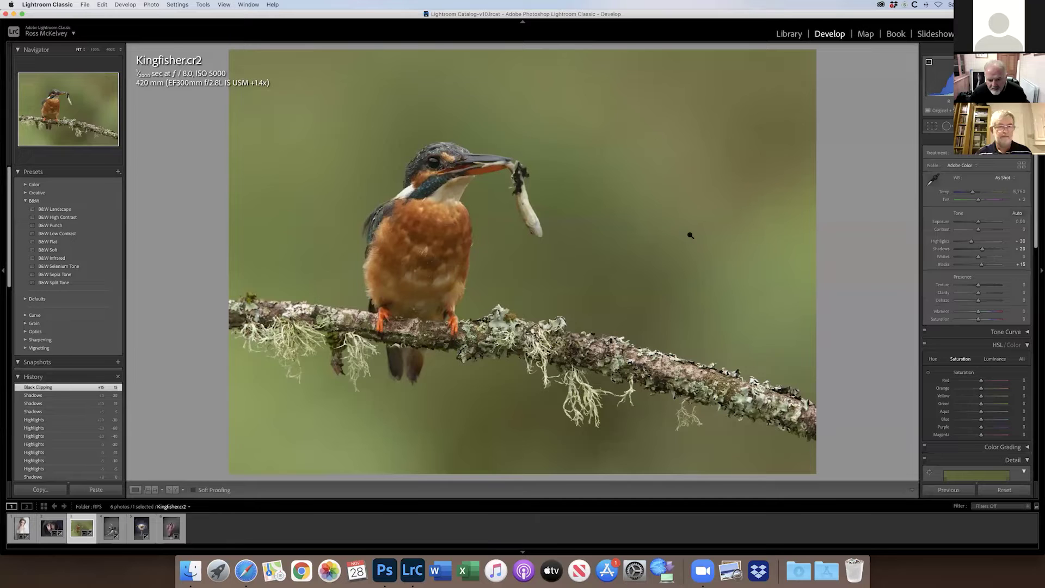
Open the adjusted kingfisher photo from Lightroom in Photoshop 2021 for editing and collapse the Actions panel
{"action": "left_click", "coordinate": [152, 5]}
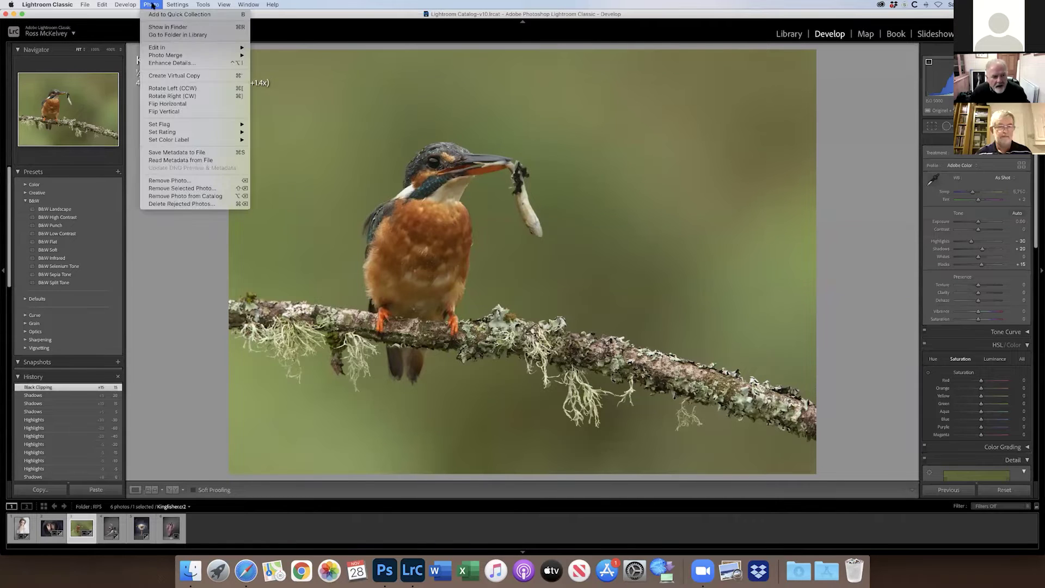
{"action": "left_click", "coordinate": [280, 49]}
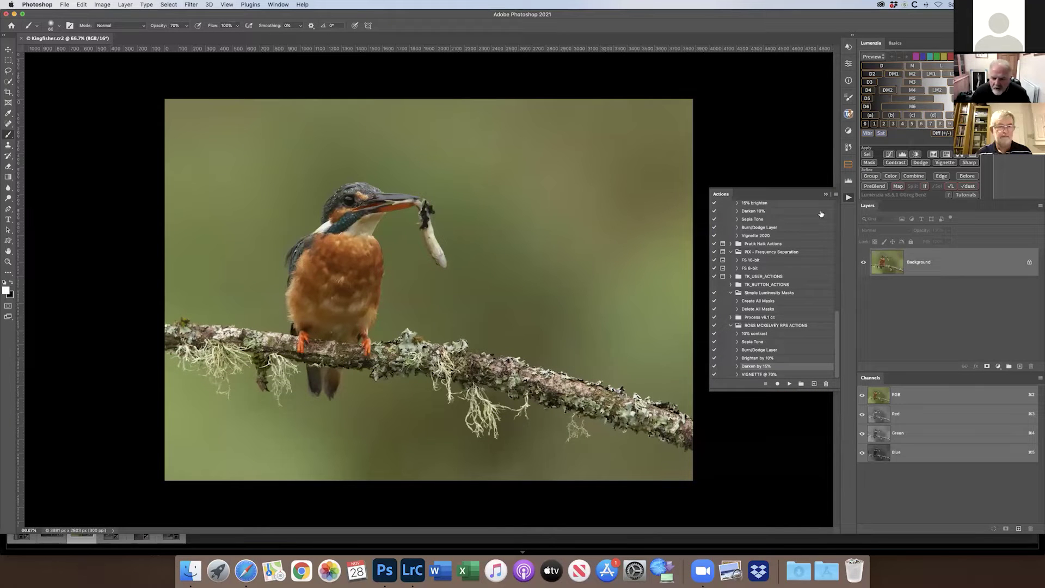
{"action": "left_click", "coordinate": [825, 194]}
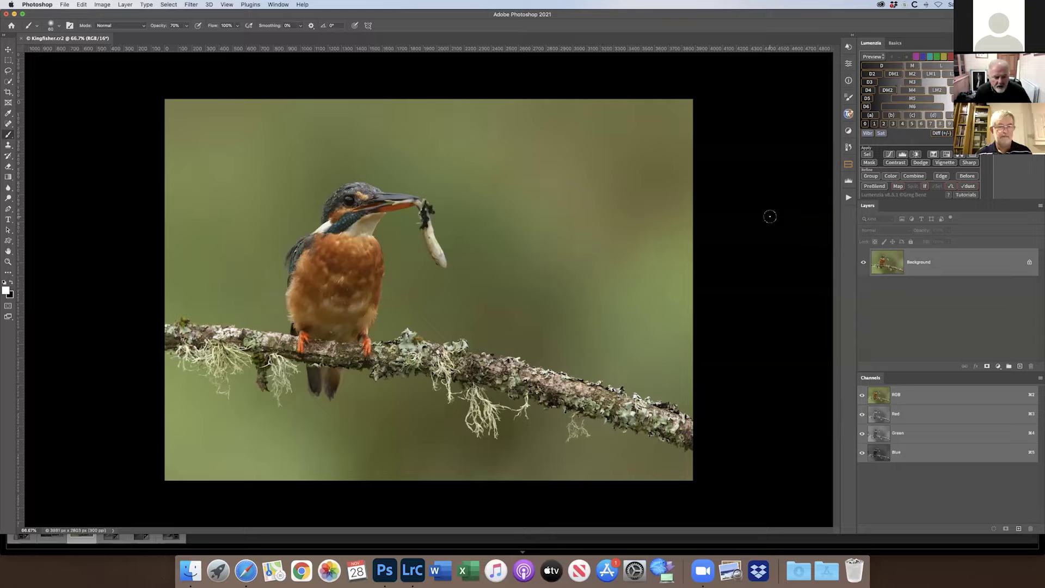
Duplicate the kingfisher photo's Background layer as a separate layer for retouching the eye
{"action": "key", "text": "super+equal"}
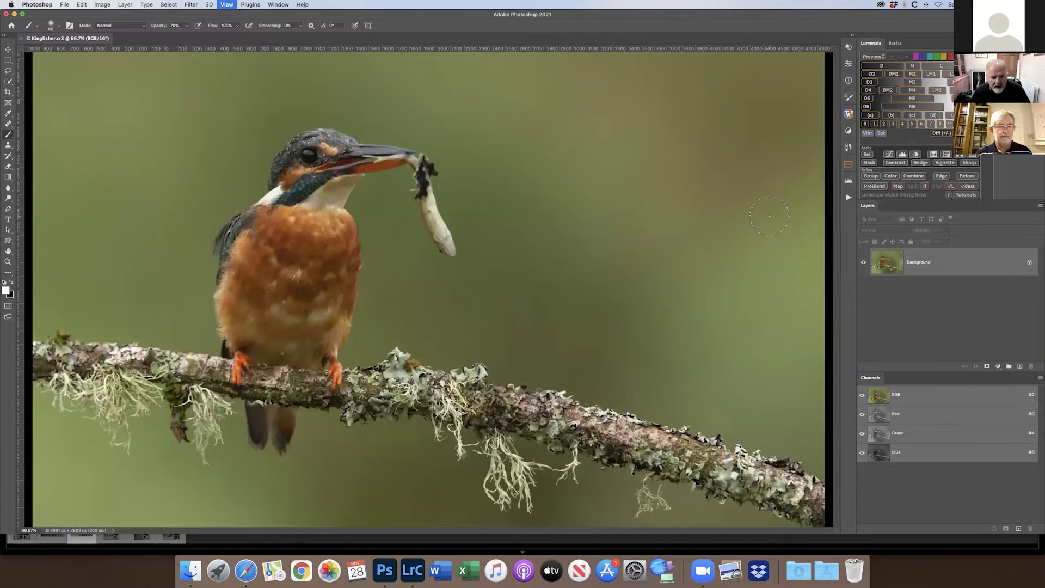
{"action": "key", "text": "super+equal"}
{"action": "scroll", "coordinate": [439, 233], "scroll_direction": "up", "scroll_amount": 5}
{"action": "scroll", "coordinate": [439, 233], "scroll_direction": "left", "scroll_amount": 3}
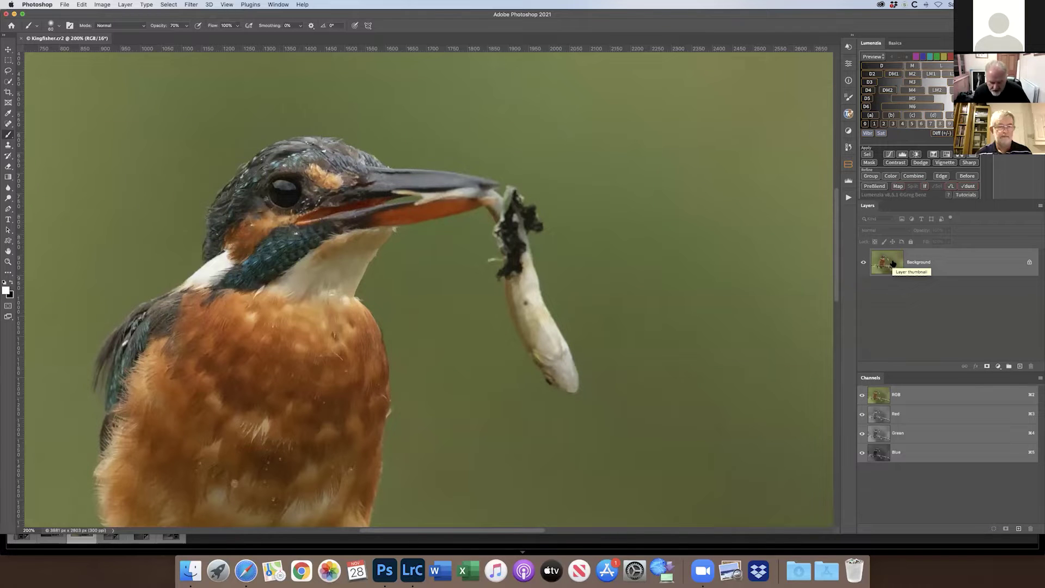
{"action": "key", "text": "super+j"}
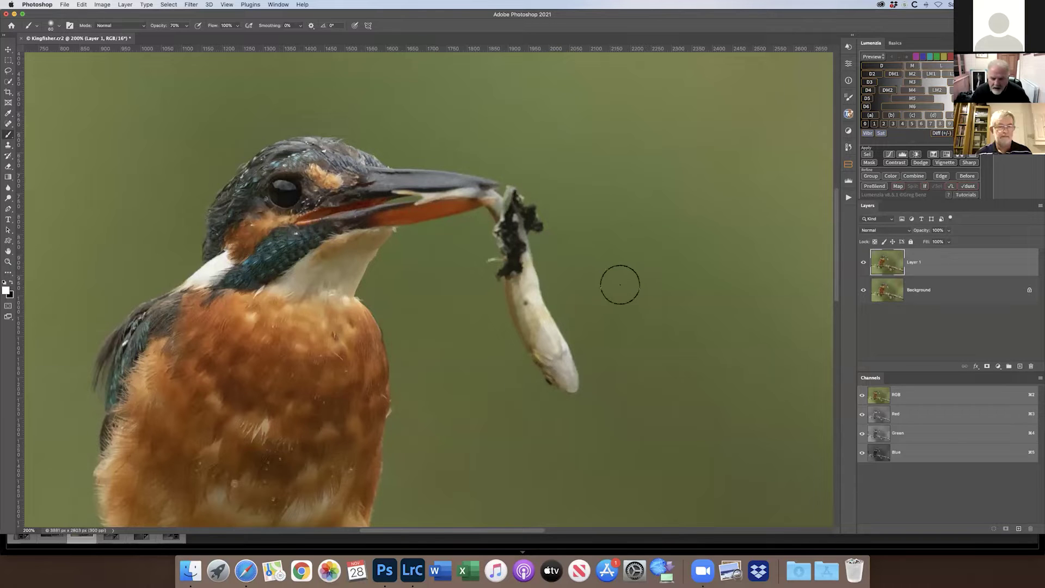
Brighten the reflection in the kingfisher's eye with the Dodge tool in the Midtones range and switch the range to Highlights
{"action": "scroll", "coordinate": [495, 281], "scroll_direction": "left", "scroll_amount": 3}
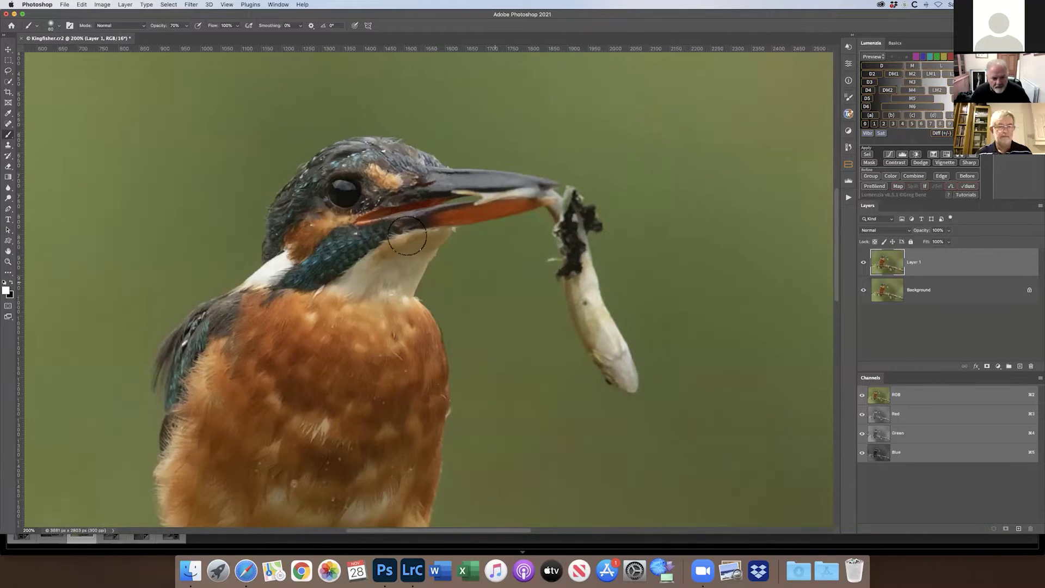
{"action": "left_click", "coordinate": [9, 198]}
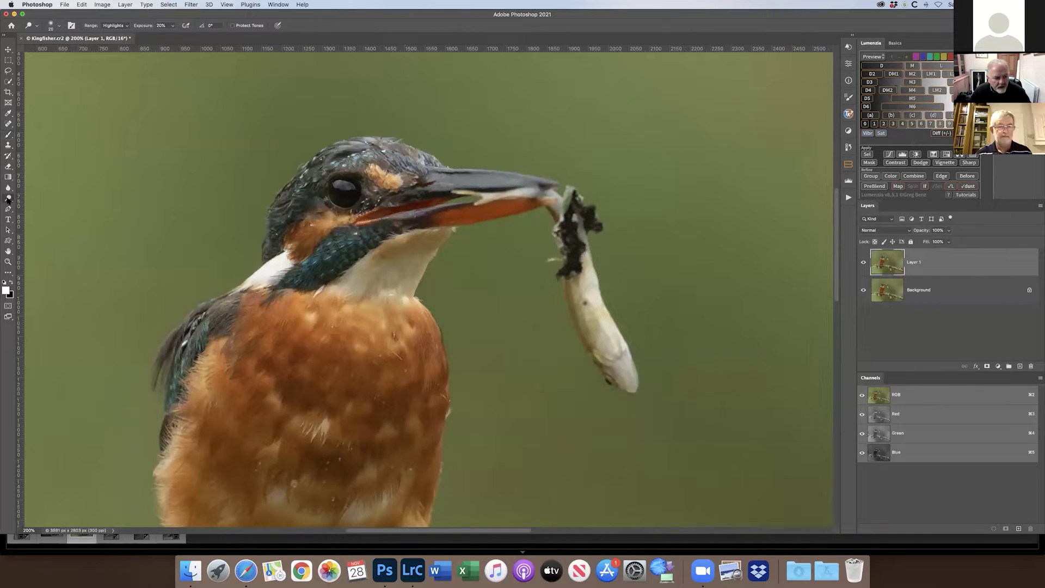
{"action": "left_click", "coordinate": [40, 199]}
{"action": "left_click", "coordinate": [116, 26]}
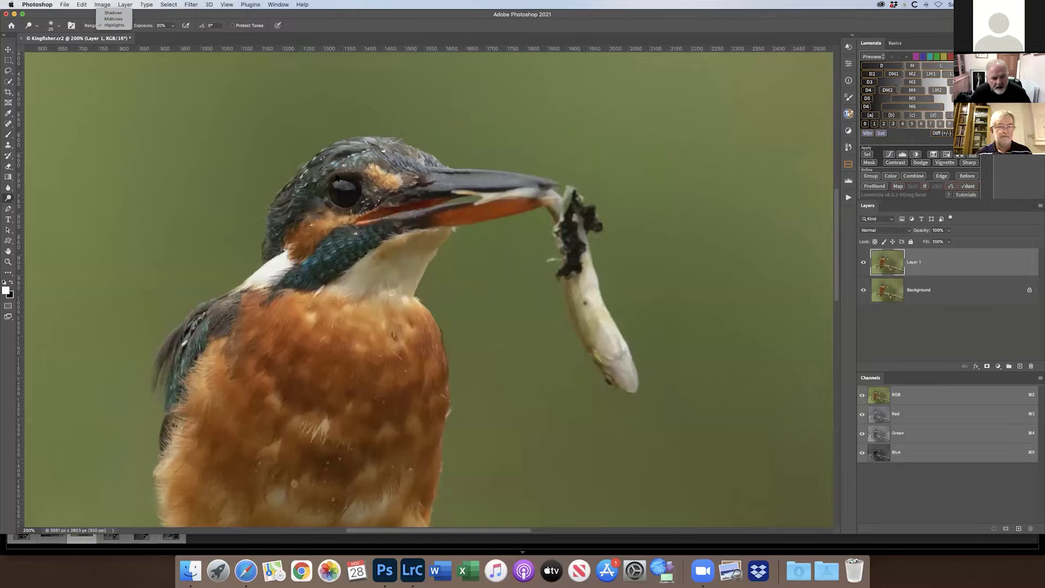
{"action": "left_click", "coordinate": [114, 19]}
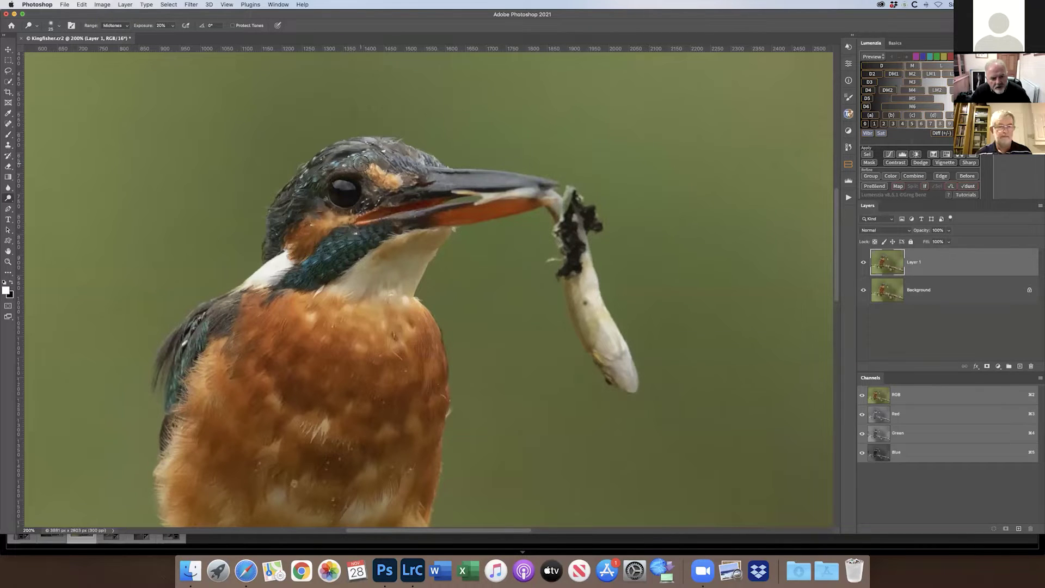
{"action": "left_click_drag", "start_coordinate": [341, 185], "coordinate": [348, 185]}
{"action": "left_click", "coordinate": [115, 25]}
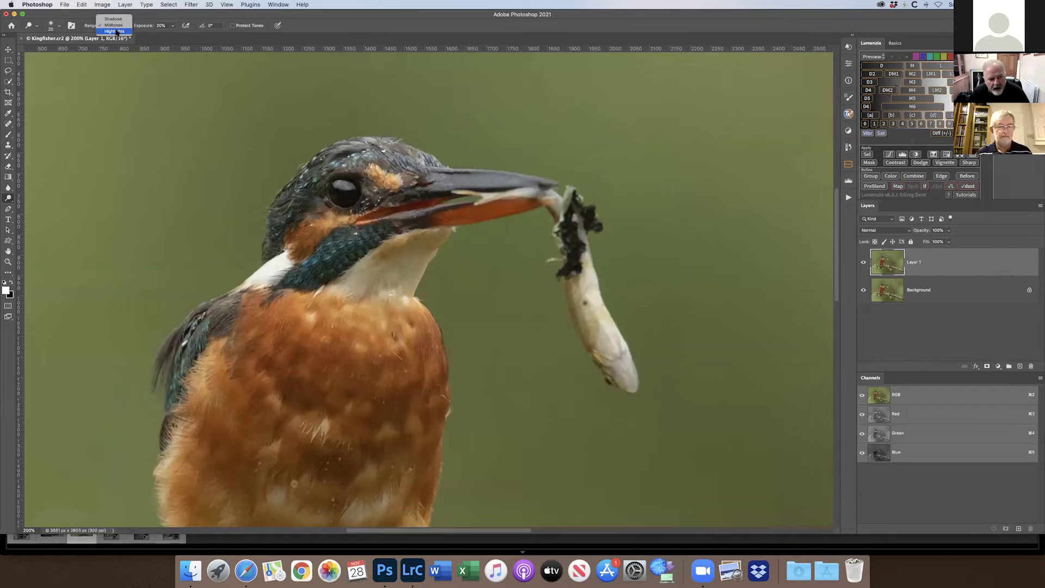
{"action": "left_click", "coordinate": [116, 31]}
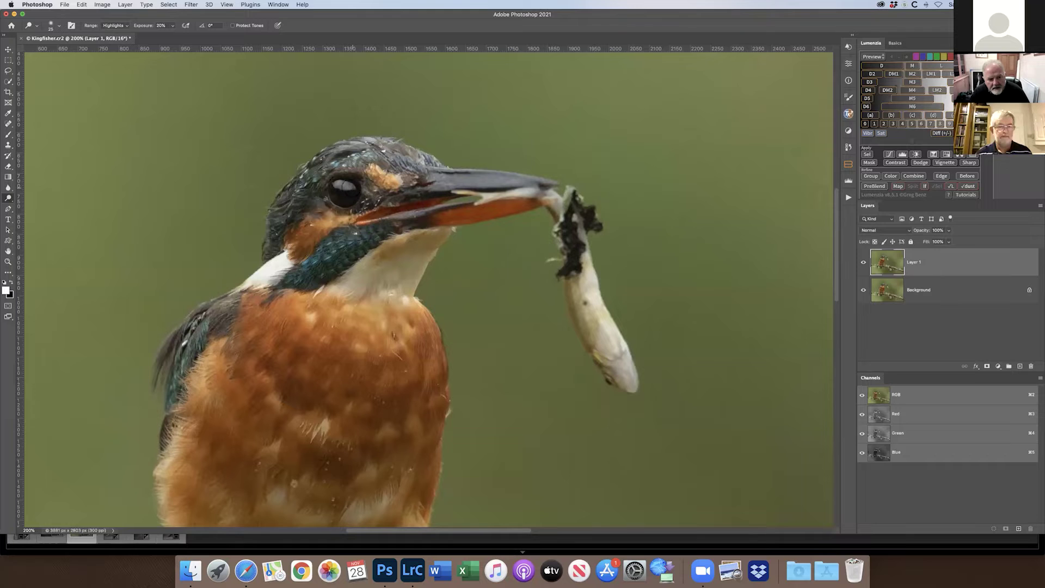
Compare the kingfisher's eye with and without dodging by repeatedly toggling the duplicate layer's visibility
{"action": "left_click", "coordinate": [863, 264]}
{"action": "left_click", "coordinate": [862, 264]}
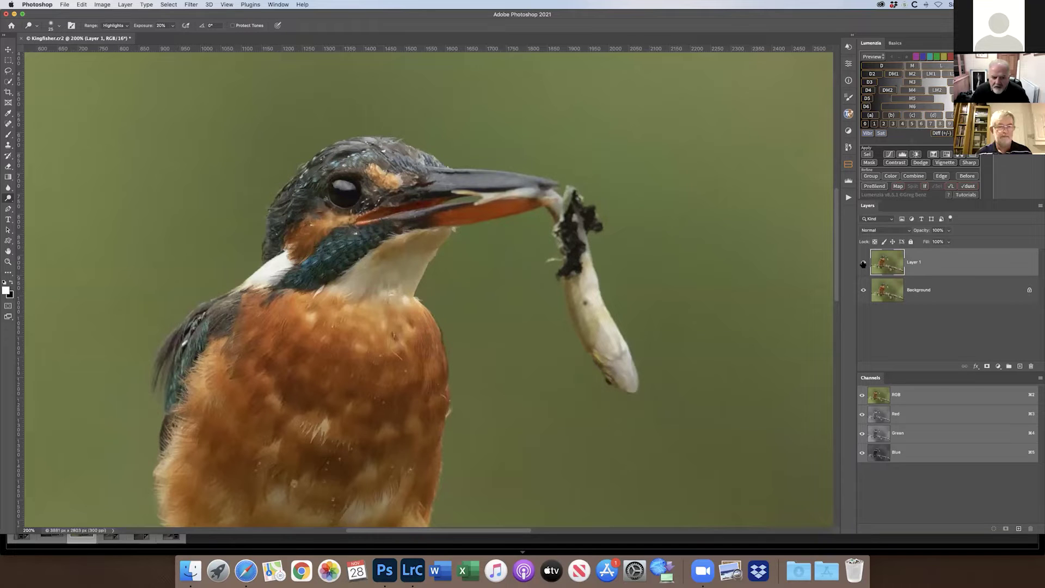
{"action": "left_click", "coordinate": [863, 264]}
{"action": "left_click", "coordinate": [863, 263]}
{"action": "left_click", "coordinate": [863, 264]}
{"action": "left_click", "coordinate": [863, 264]}
{"action": "left_click", "coordinate": [863, 264]}
{"action": "left_click", "coordinate": [863, 264]}
{"action": "left_click", "coordinate": [862, 264]}
{"action": "left_click", "coordinate": [863, 264]}
{"action": "left_click", "coordinate": [863, 263]}
{"action": "left_click", "coordinate": [863, 264]}
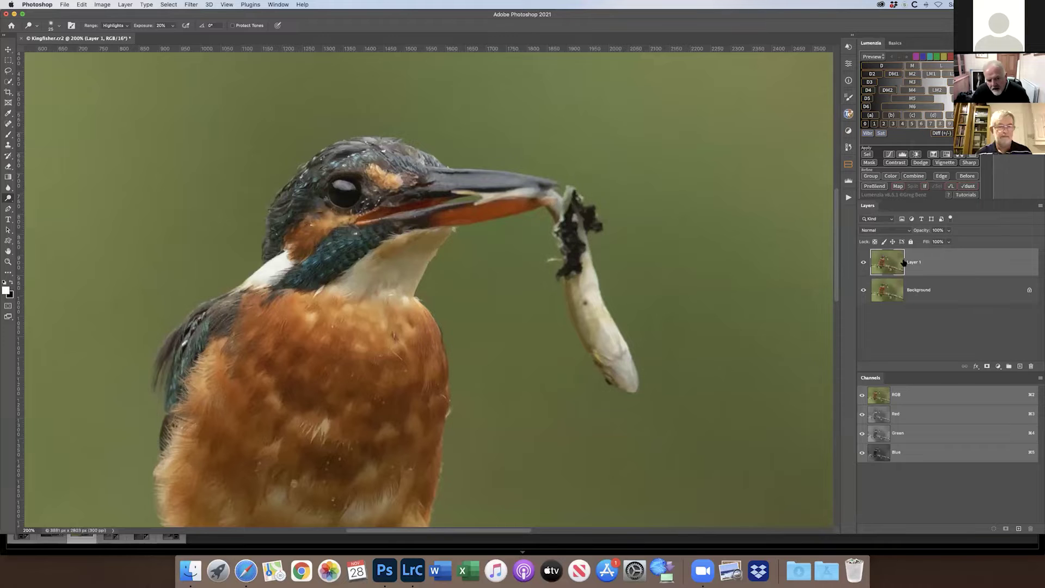
Flatten the image and duplicate the Background layer again
{"action": "left_click", "coordinate": [1037, 209]}
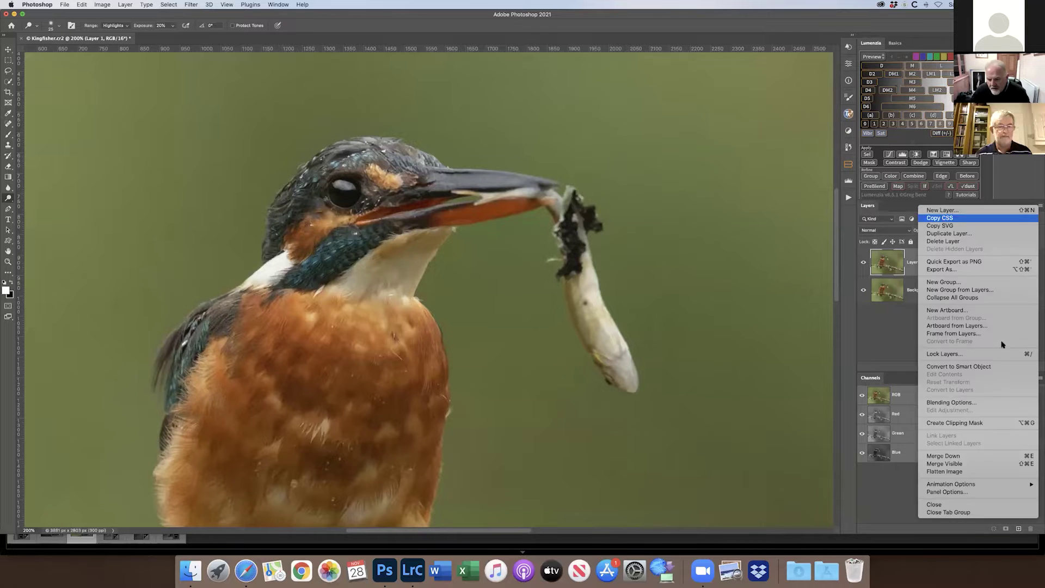
{"action": "left_click", "coordinate": [994, 469]}
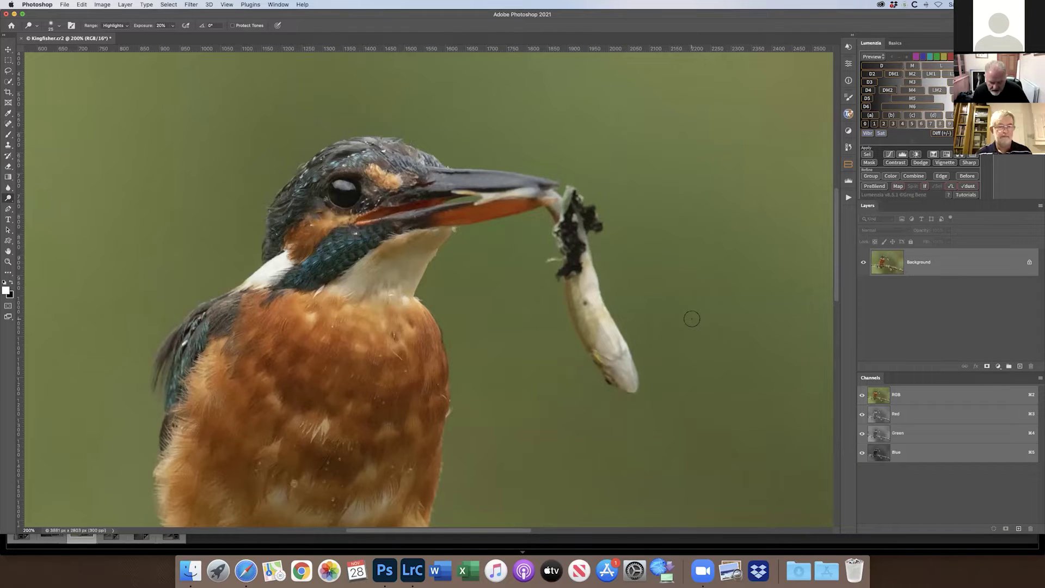
{"action": "key", "text": "super+j"}
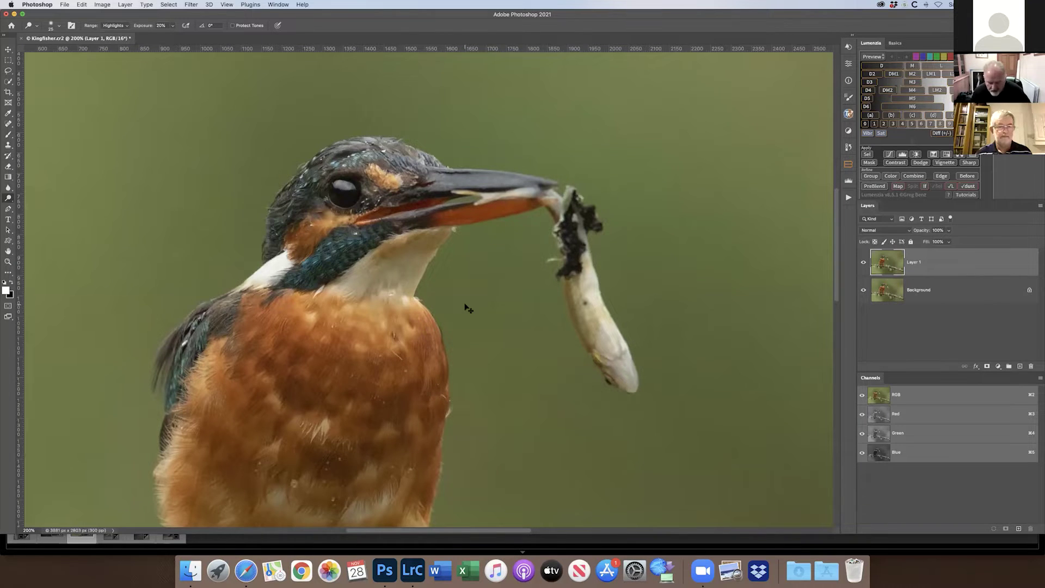
Switch to Lightroom Classic, minimise its window and return to the duplicate layer in Photoshop
{"action": "key", "text": "super+equal"}
{"action": "scroll", "coordinate": [463, 309], "scroll_direction": "left", "scroll_amount": 10}
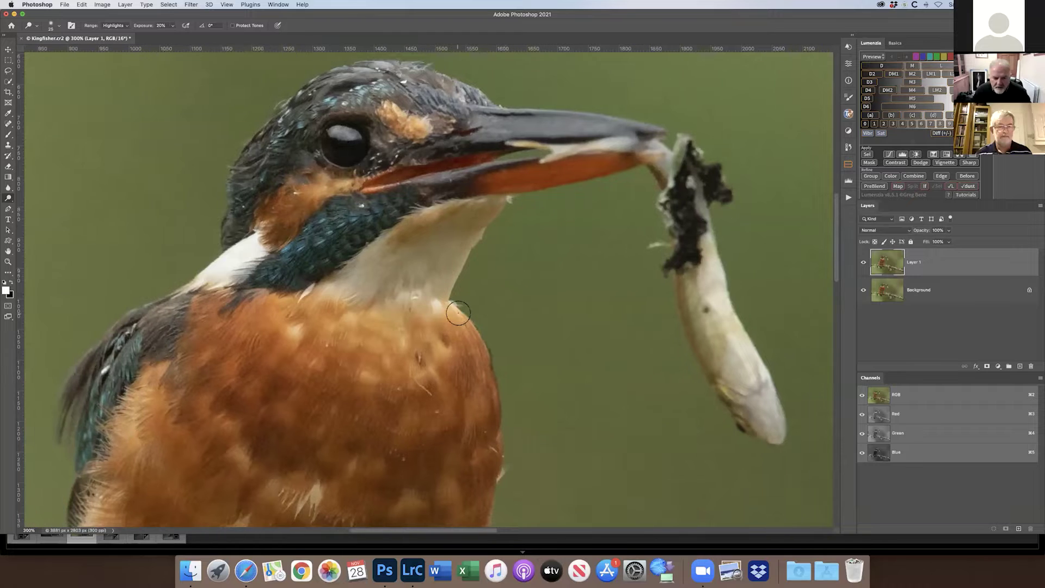
{"action": "scroll", "coordinate": [458, 313], "scroll_direction": "right", "scroll_amount": 5}
{"action": "scroll", "coordinate": [458, 313], "scroll_direction": "up", "scroll_amount": 2}
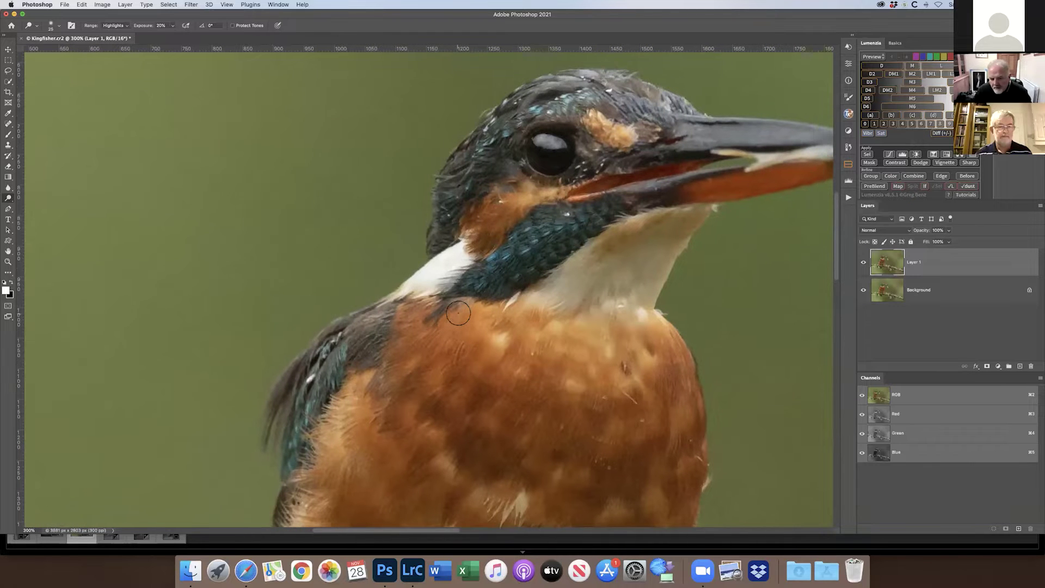
{"action": "scroll", "coordinate": [459, 313], "scroll_direction": "right", "scroll_amount": 1}
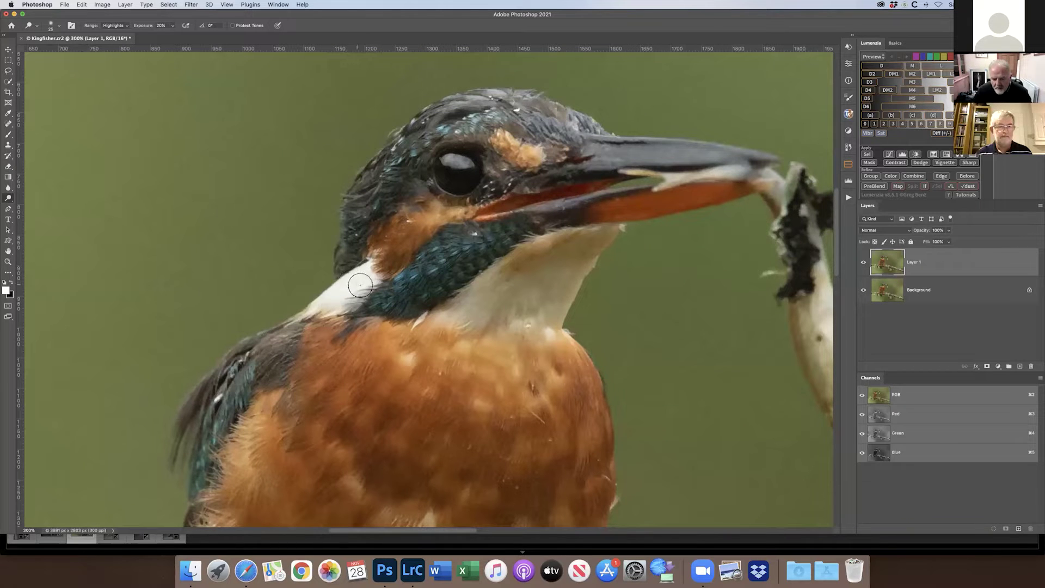
{"action": "left_click", "coordinate": [413, 570]}
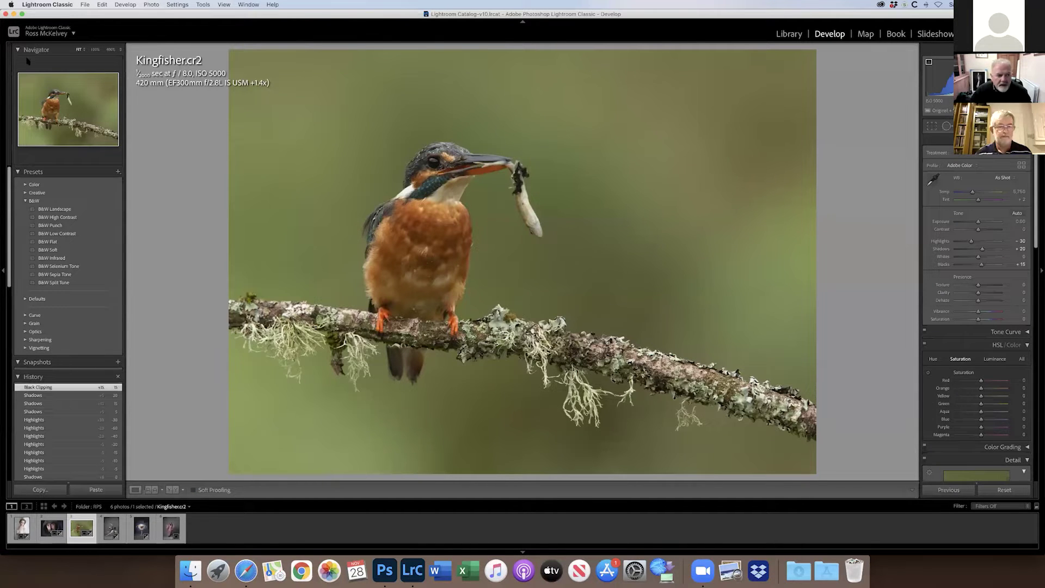
{"action": "left_click", "coordinate": [14, 14]}
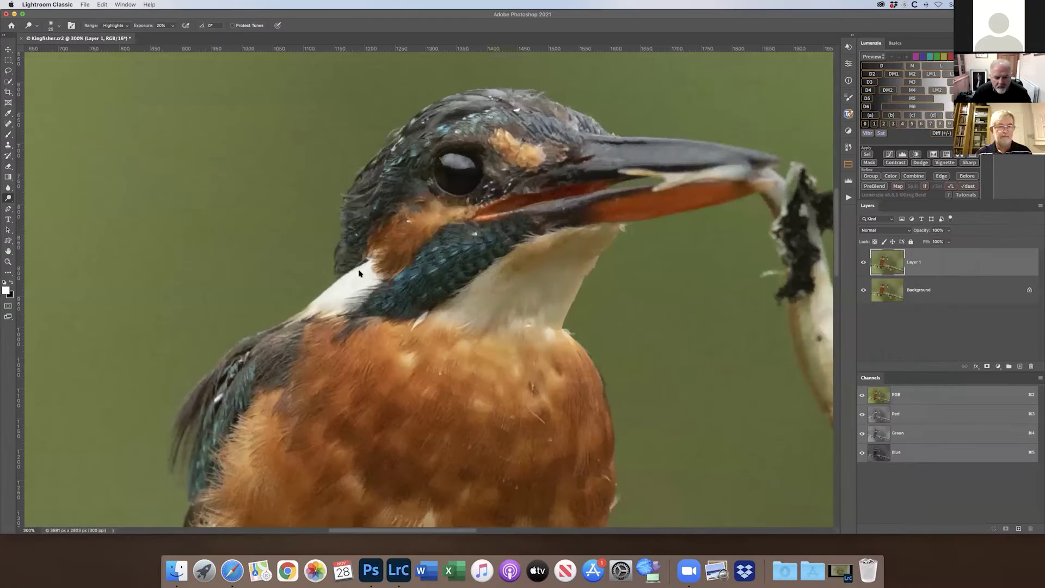
{"action": "left_click", "coordinate": [889, 264]}
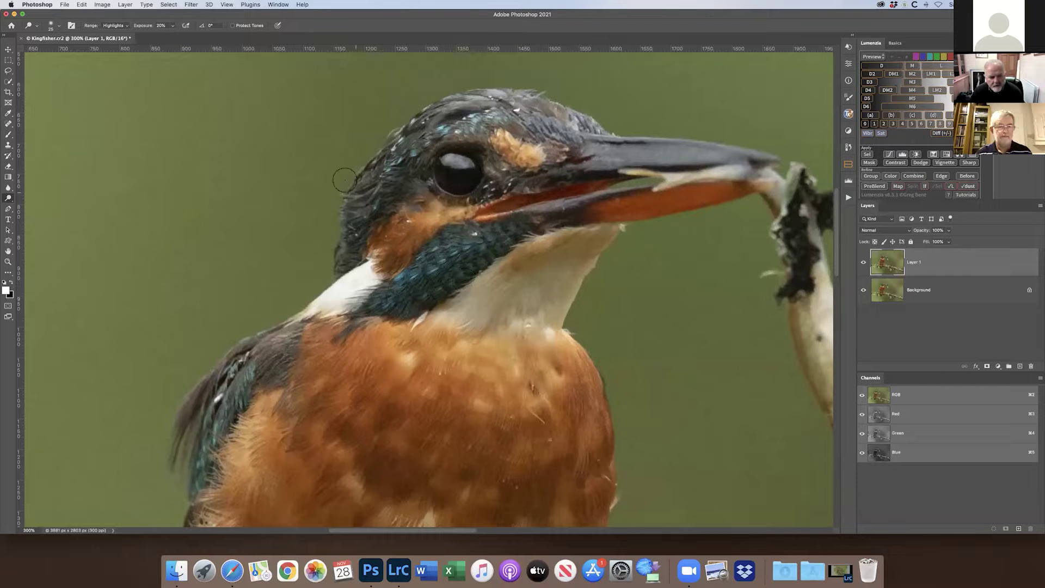
Open the Nik Collection's Color Efex Pro 4 filter for the duplicate layer
{"action": "left_click", "coordinate": [191, 5]}
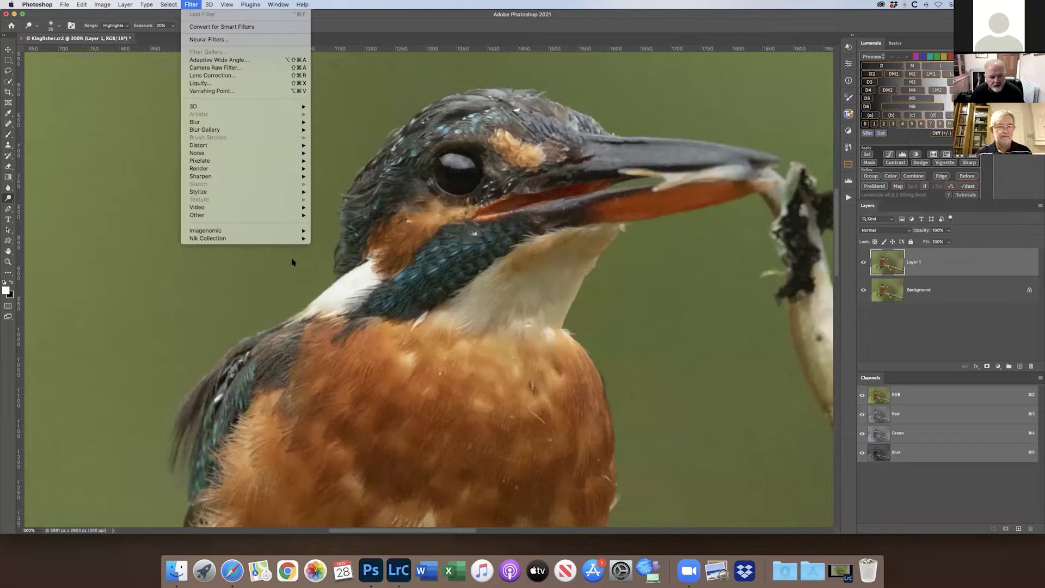
{"action": "mouse_move", "coordinate": [289, 238]}
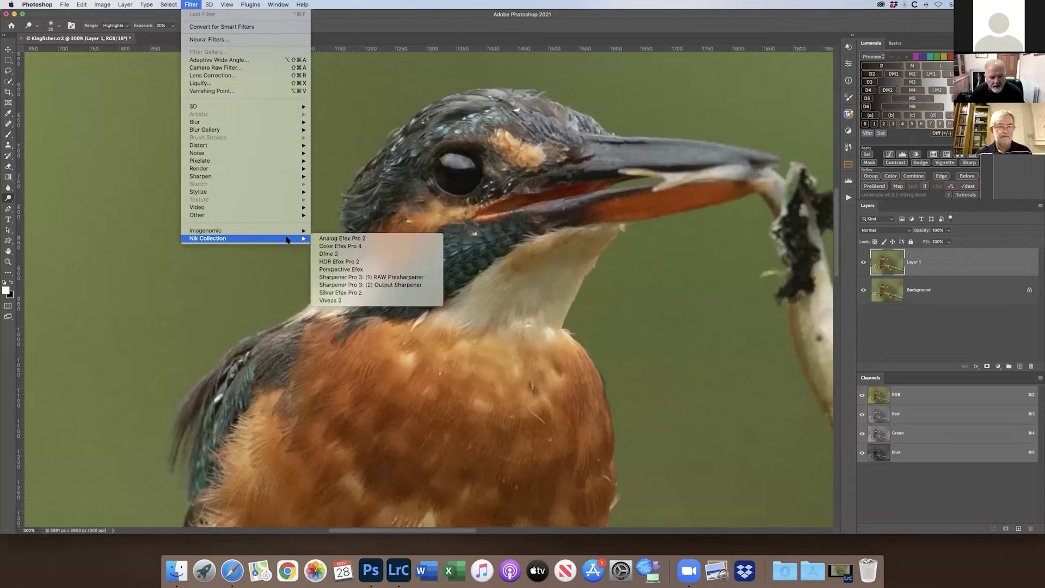
{"action": "left_click", "coordinate": [370, 247]}
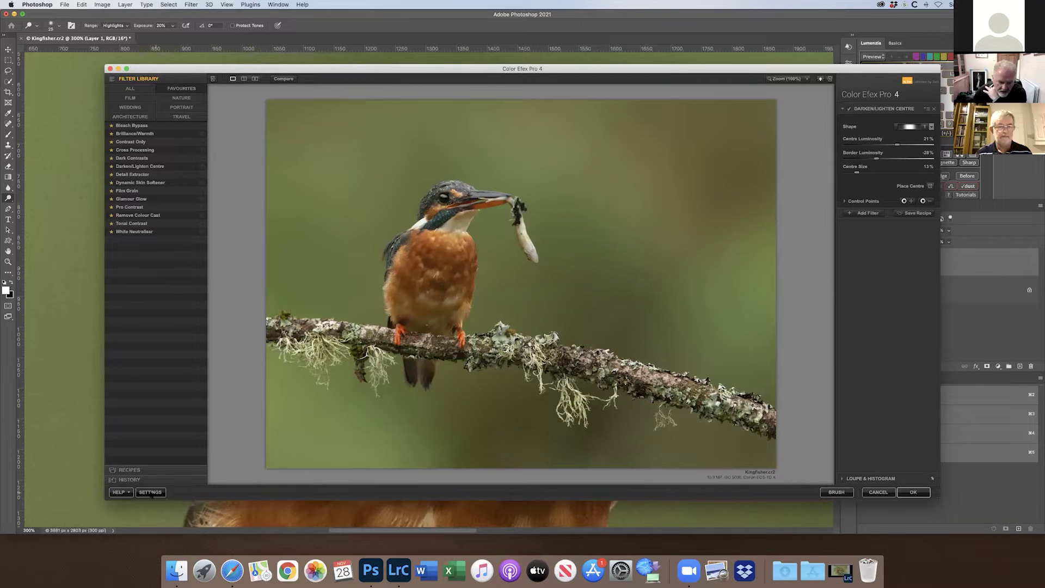
Try the separate-layer output option in Color Efex Pro's settings and return it to applying the filtered effect to the current layer
{"action": "left_click", "coordinate": [151, 492]}
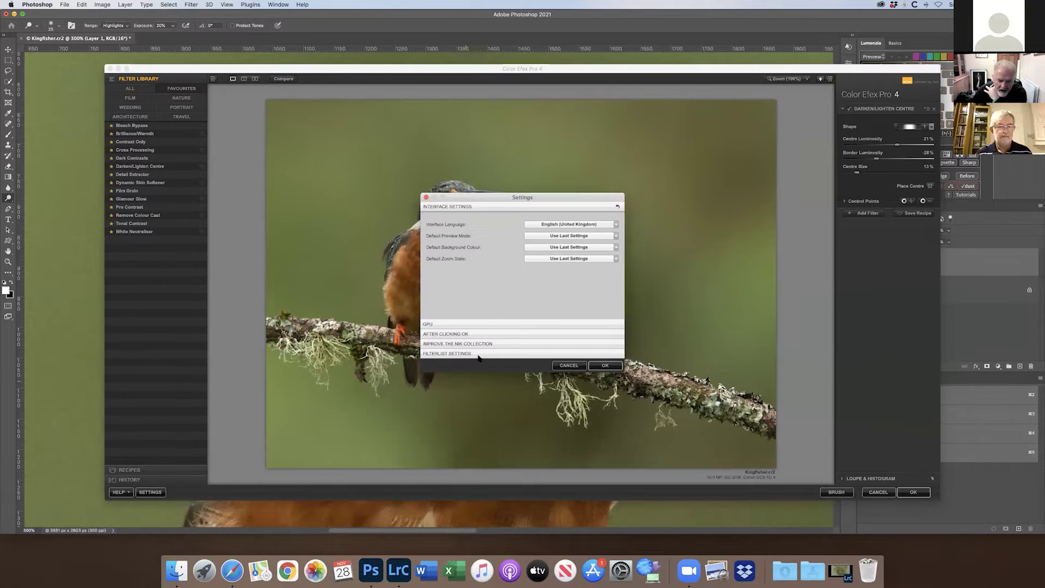
{"action": "left_click", "coordinate": [465, 334]}
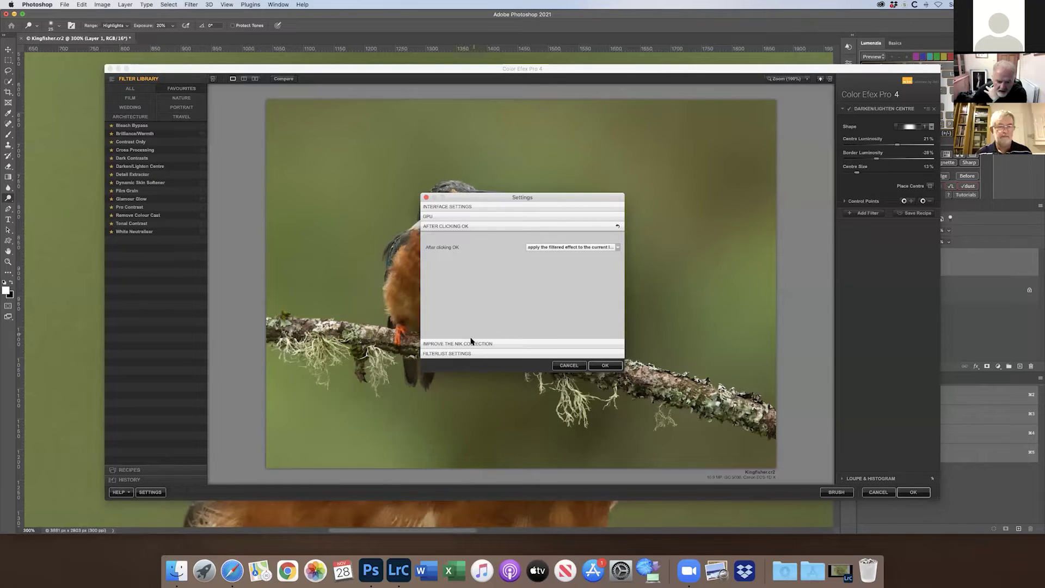
{"action": "left_click", "coordinate": [596, 249]}
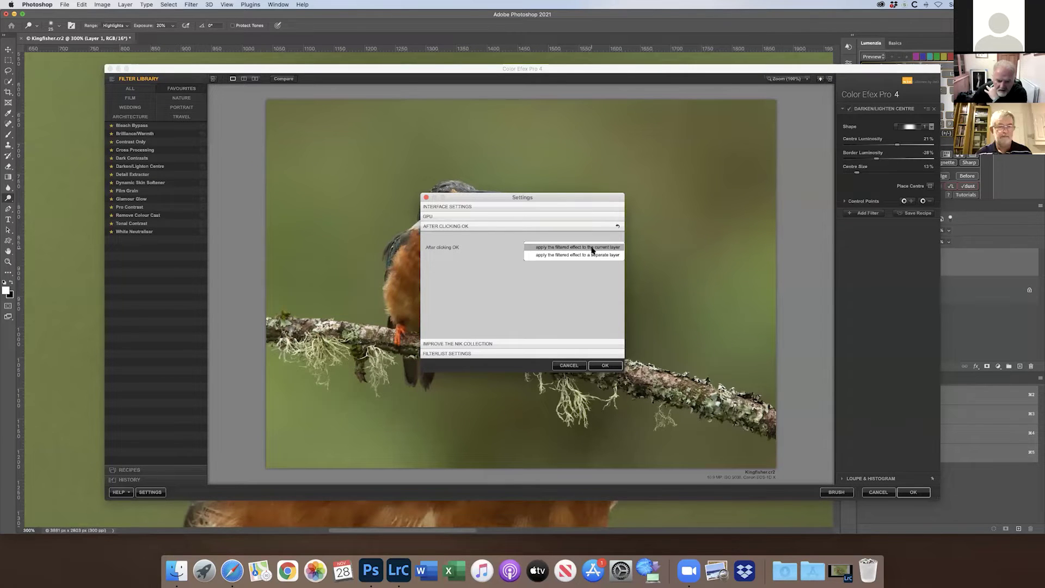
{"action": "left_click", "coordinate": [590, 255]}
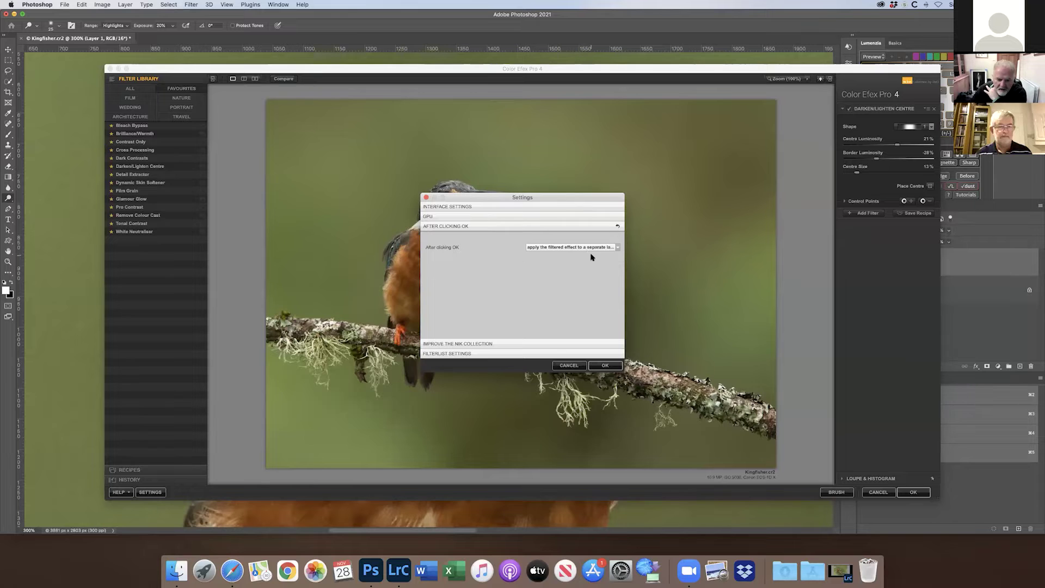
{"action": "left_click", "coordinate": [602, 249]}
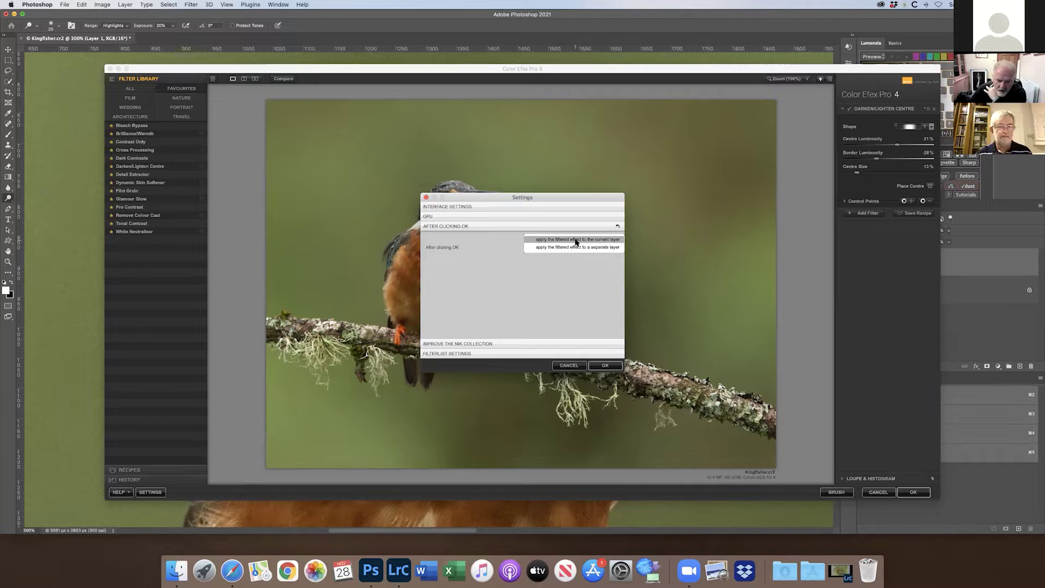
{"action": "left_click", "coordinate": [576, 240]}
{"action": "left_click", "coordinate": [612, 366]}
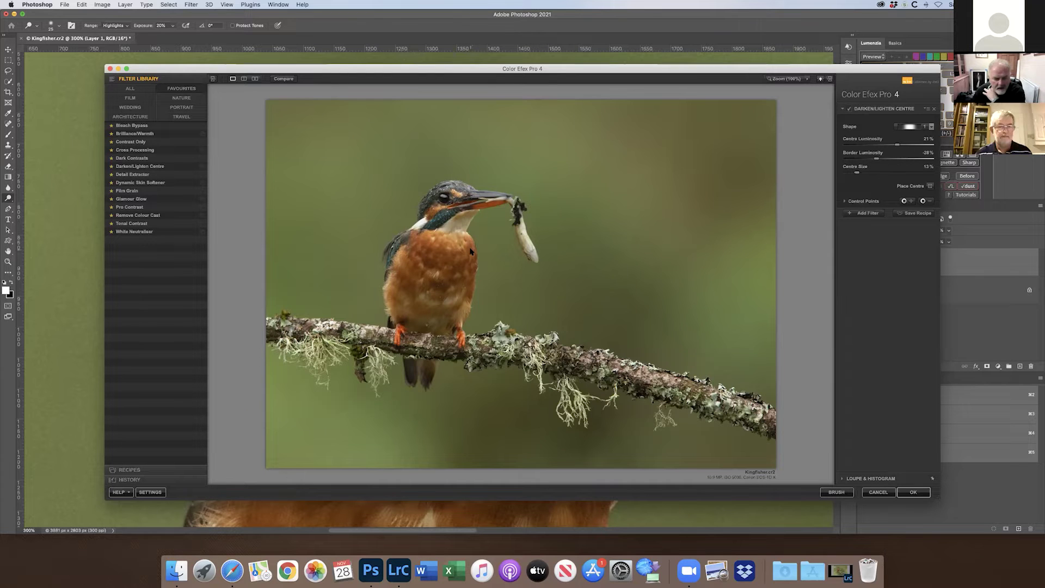
Apply the Detail Extractor filter to the duplicate layer with its Contrast set to 20%
{"action": "left_click", "coordinate": [132, 174]}
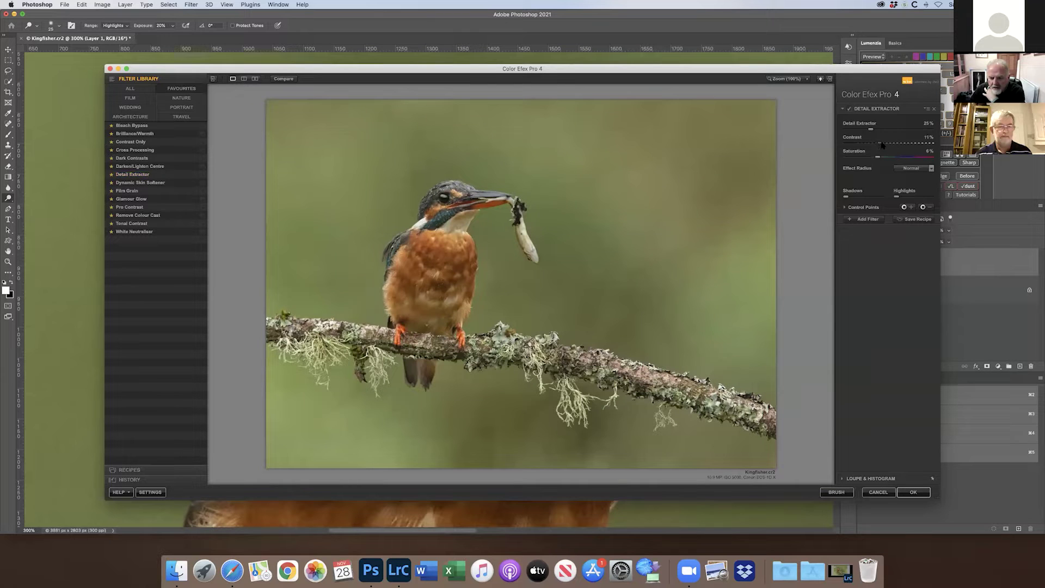
{"action": "left_click_drag", "start_coordinate": [884, 144], "coordinate": [884, 145]}
{"action": "left_click", "coordinate": [913, 492]}
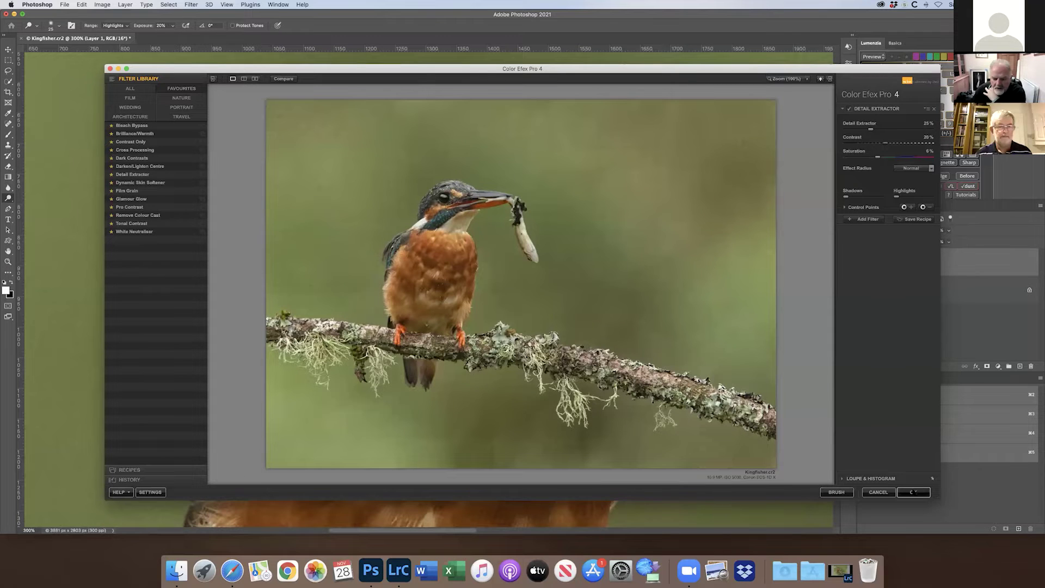
{"action": "left_click", "coordinate": [914, 493]}
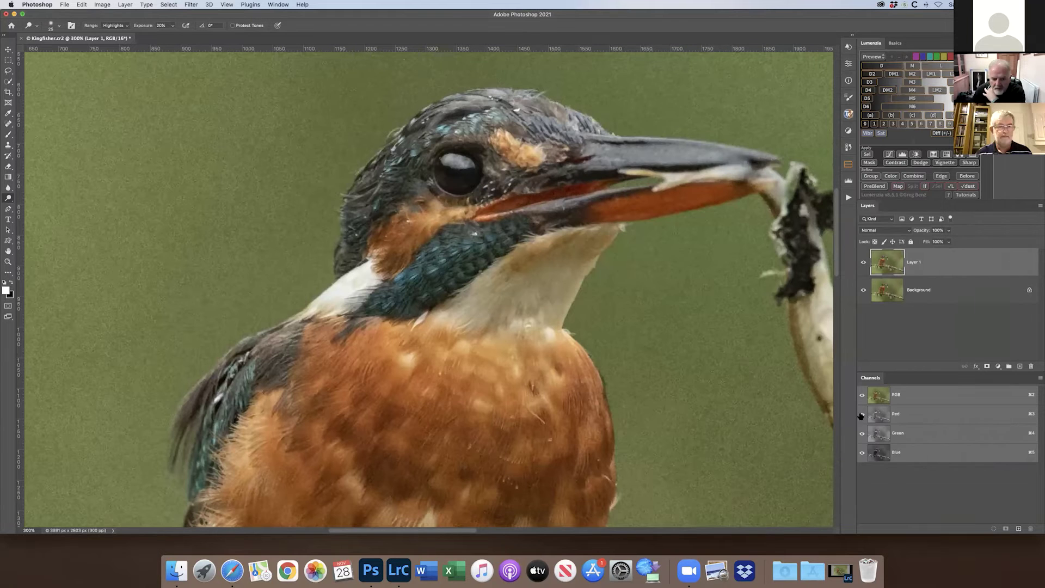
Compare the kingfisher with the Detail Extractor layer hidden and shown to judge the effect on feathers and background
{"action": "left_click", "coordinate": [862, 263]}
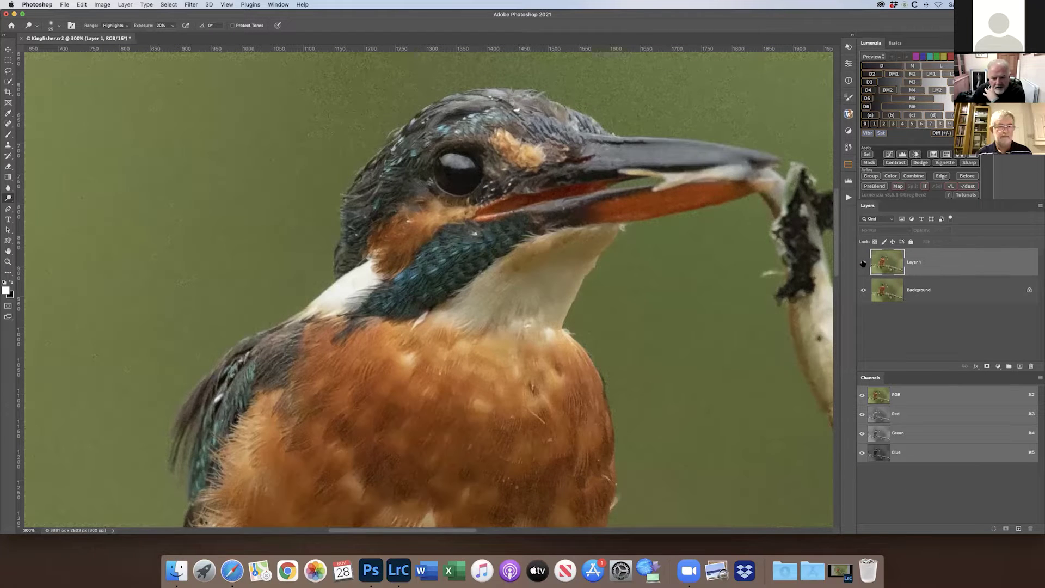
{"action": "left_click", "coordinate": [862, 264]}
{"action": "left_click", "coordinate": [862, 264]}
{"action": "left_click", "coordinate": [863, 263]}
{"action": "left_click", "coordinate": [863, 263]}
{"action": "left_click", "coordinate": [862, 263]}
{"action": "left_click", "coordinate": [863, 263]}
{"action": "left_click", "coordinate": [863, 263]}
{"action": "left_click", "coordinate": [863, 264]}
{"action": "left_click", "coordinate": [862, 263]}
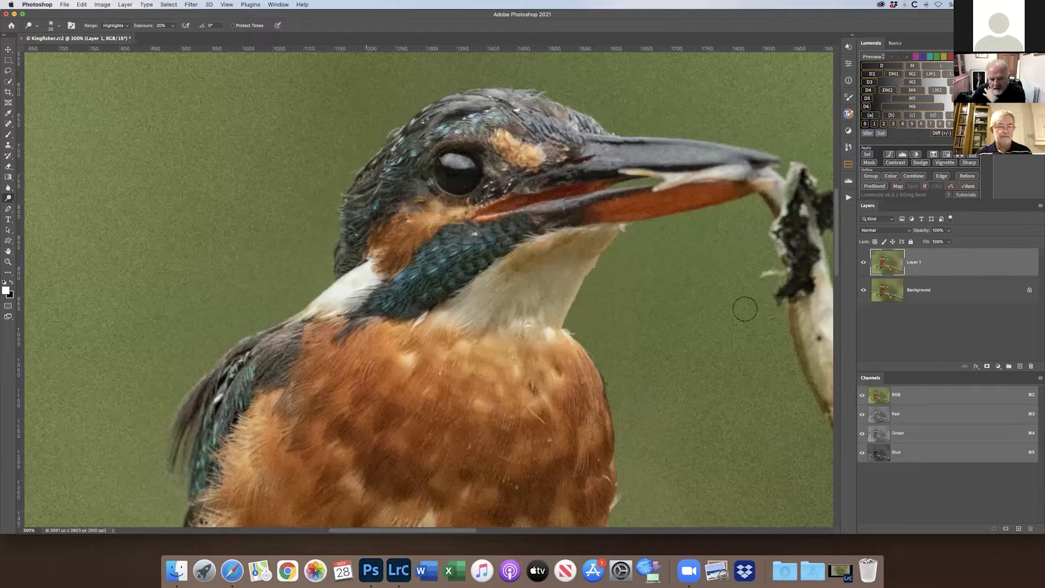
Add a black mask to the Detail Extractor layer and brush the effect back onto the white neck patch with a small 100% opacity brush
{"action": "left_click", "coordinate": [986, 367], "text": "alt"}
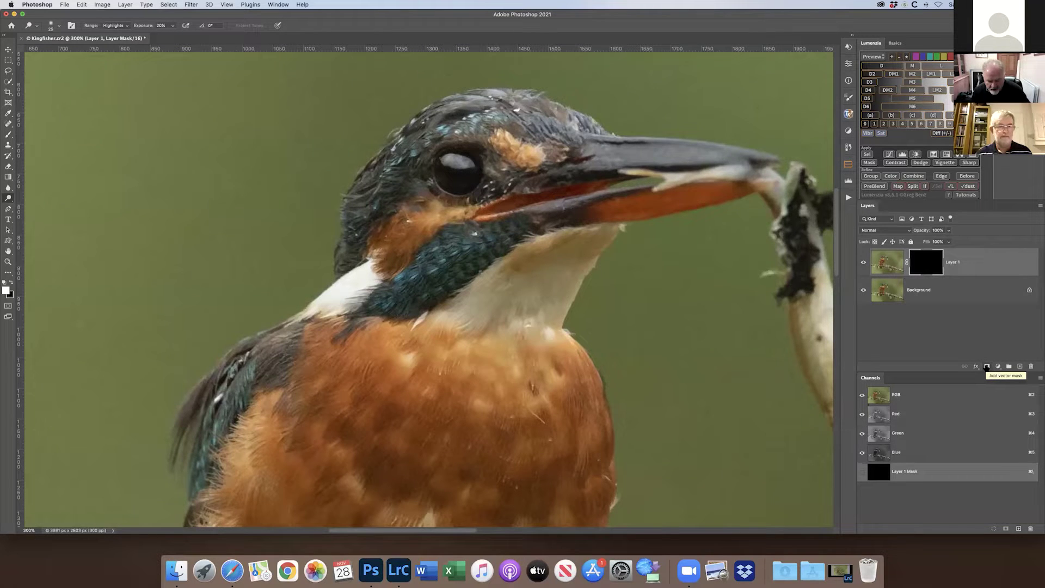
{"action": "key", "text": "super+minus"}
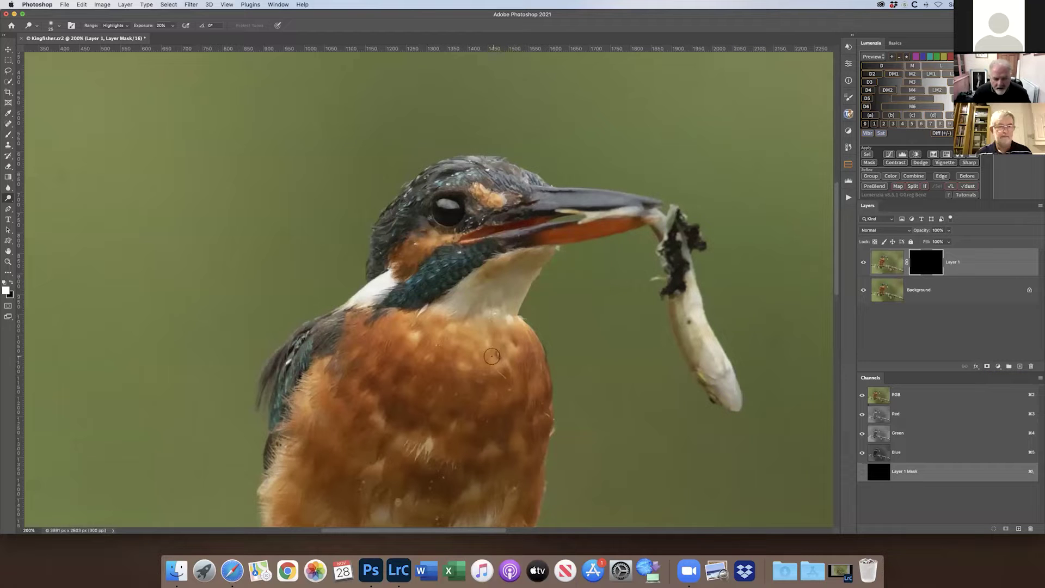
{"action": "key", "text": "b"}
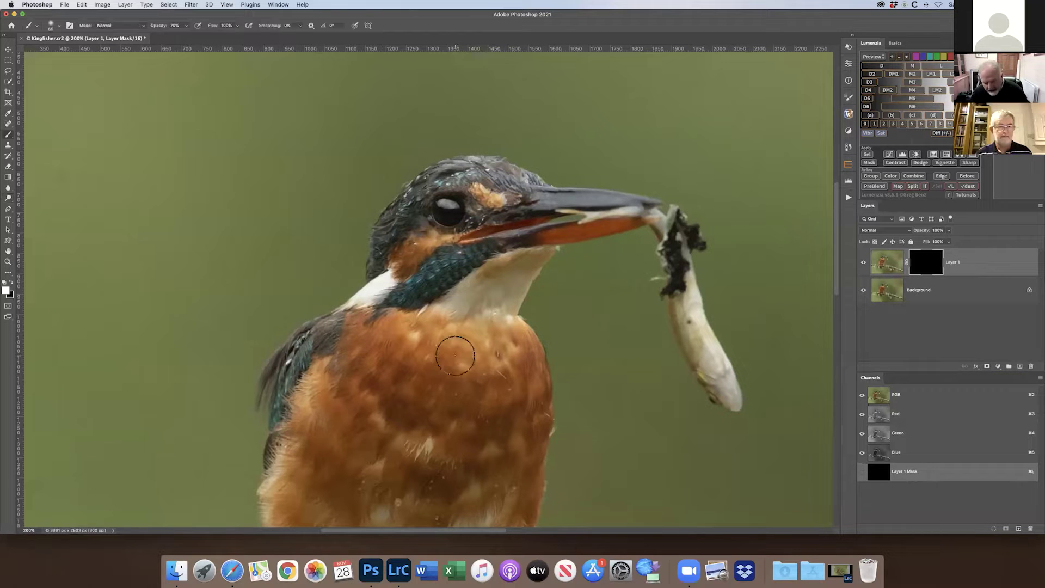
{"action": "key", "text": "bracketleft"}
{"action": "key", "text": "bracketleft"}
{"action": "key", "text": "bracketleft"}
{"action": "key", "text": "bracketleft"}
{"action": "key", "text": "bracketleft"}
{"action": "scroll", "coordinate": [362, 285], "scroll_direction": "right", "scroll_amount": 2}
{"action": "key", "text": "bracketleft"}
{"action": "key", "text": "bracketleft"}
{"action": "key", "text": "bracketleft"}
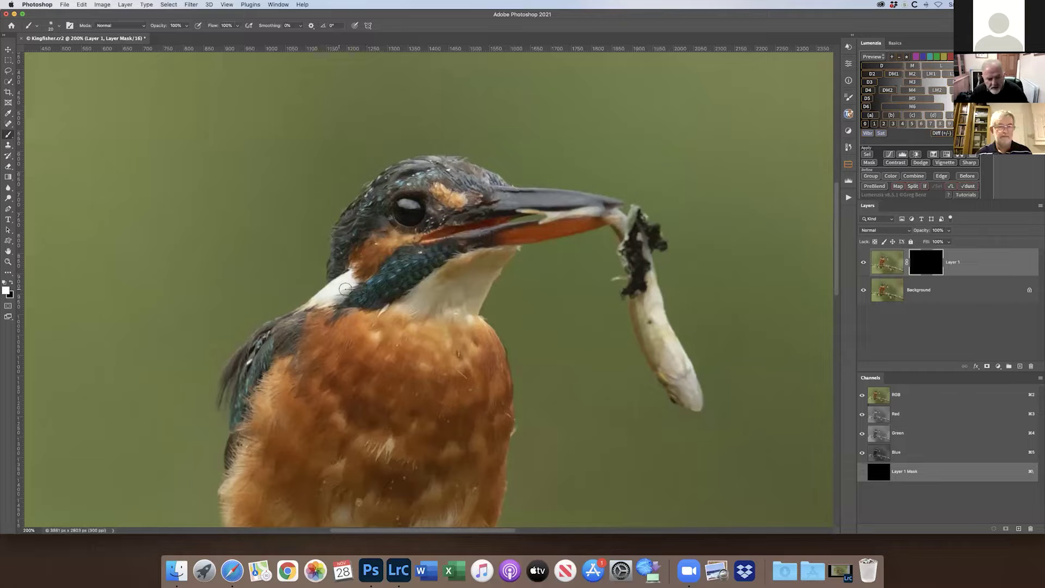
{"action": "key", "text": "super+plus"}
{"action": "key", "text": "super+plus"}
{"action": "scroll", "coordinate": [345, 291], "scroll_direction": "left", "scroll_amount": 5}
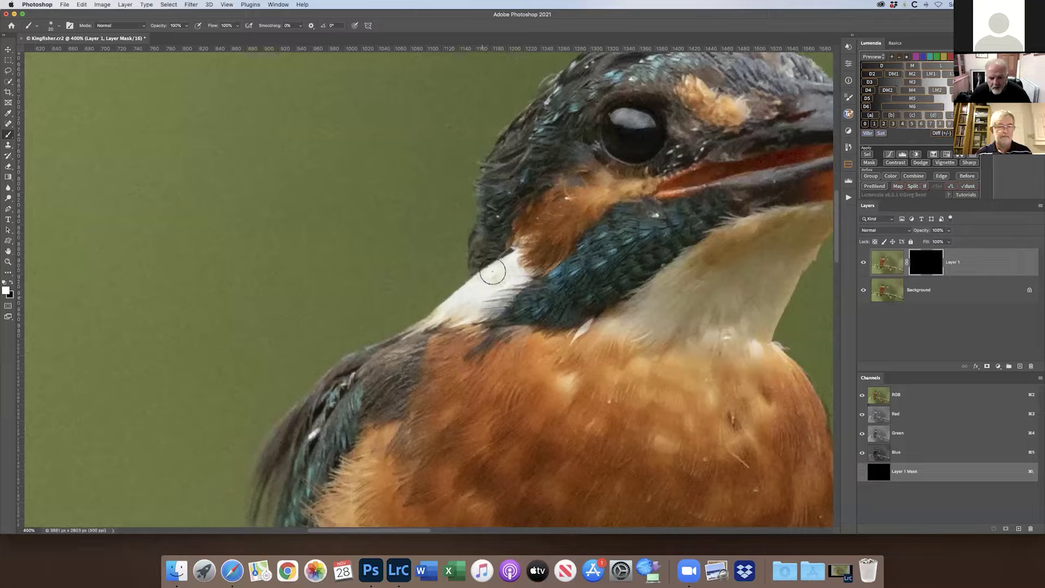
{"action": "mouse_move", "coordinate": [493, 274]}
{"action": "left_mouse_down"}
{"action": "mouse_move", "coordinate": [463, 309]}
{"action": "mouse_move", "coordinate": [471, 292]}
{"action": "mouse_move", "coordinate": [529, 266]}
{"action": "mouse_move", "coordinate": [494, 276]}
{"action": "mouse_move", "coordinate": [508, 261]}
{"action": "mouse_move", "coordinate": [449, 307]}
{"action": "mouse_move", "coordinate": [514, 251]}
{"action": "mouse_move", "coordinate": [474, 315]}
{"action": "mouse_move", "coordinate": [598, 277]}
{"action": "left_mouse_up"}
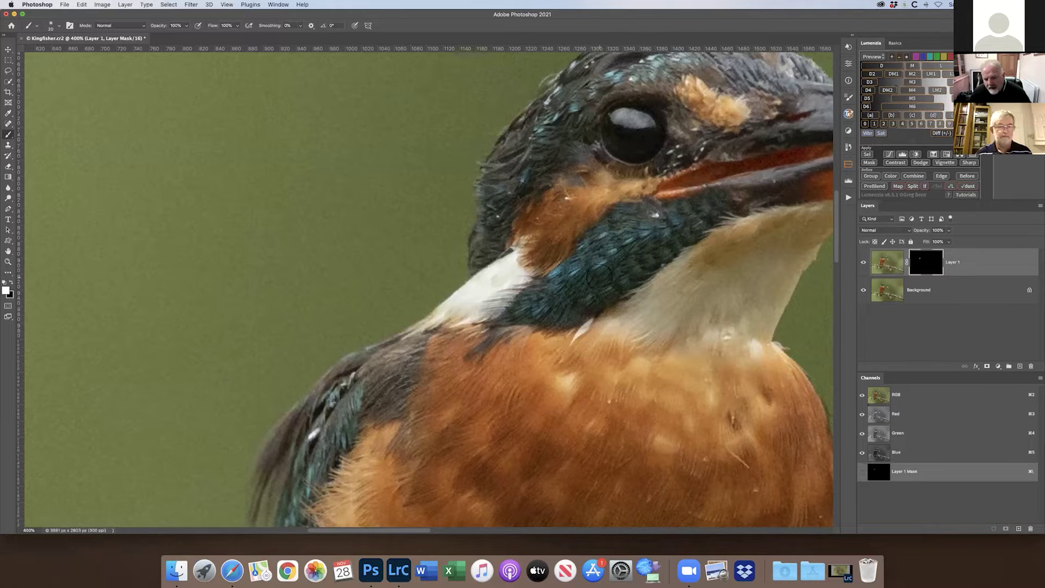
Check the white neck patch by repeatedly hiding and showing the masked detail layer
{"action": "left_click", "coordinate": [864, 263]}
{"action": "left_click", "coordinate": [864, 262]}
{"action": "left_click", "coordinate": [864, 263]}
{"action": "left_click", "coordinate": [863, 263]}
{"action": "left_click", "coordinate": [864, 263]}
{"action": "left_click", "coordinate": [864, 262]}
{"action": "left_click", "coordinate": [863, 263]}
{"action": "left_click", "coordinate": [863, 262]}
Reveal the detail effect on the kingfisher's pale throat by brushing white on the layer mask
{"action": "scroll", "coordinate": [669, 333], "scroll_direction": "right", "scroll_amount": 2}
{"action": "scroll", "coordinate": [669, 333], "scroll_direction": "up", "scroll_amount": 1}
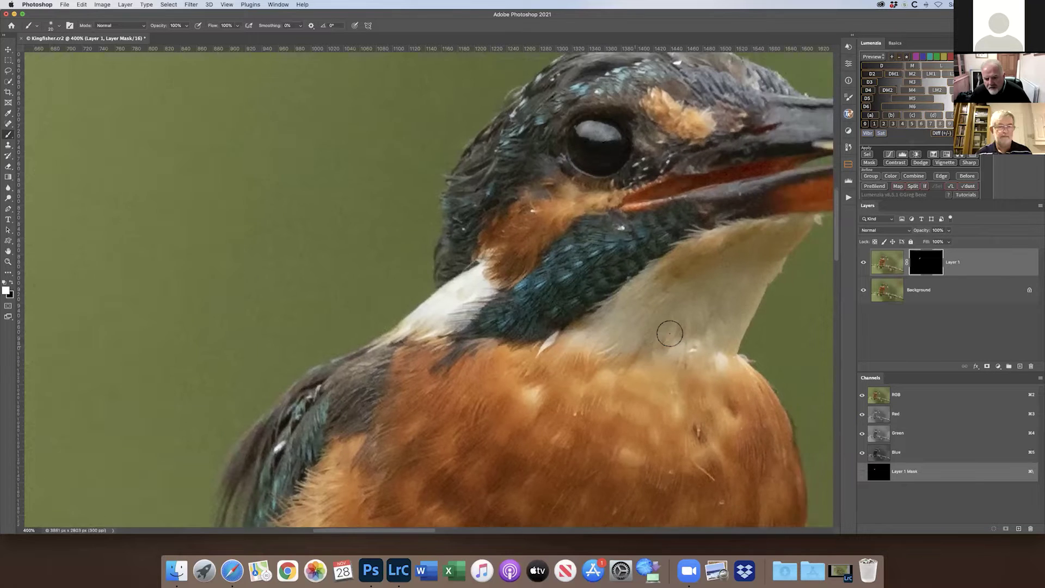
{"action": "scroll", "coordinate": [669, 333], "scroll_direction": "right", "scroll_amount": 10}
{"action": "scroll", "coordinate": [669, 333], "scroll_direction": "down", "scroll_amount": 3}
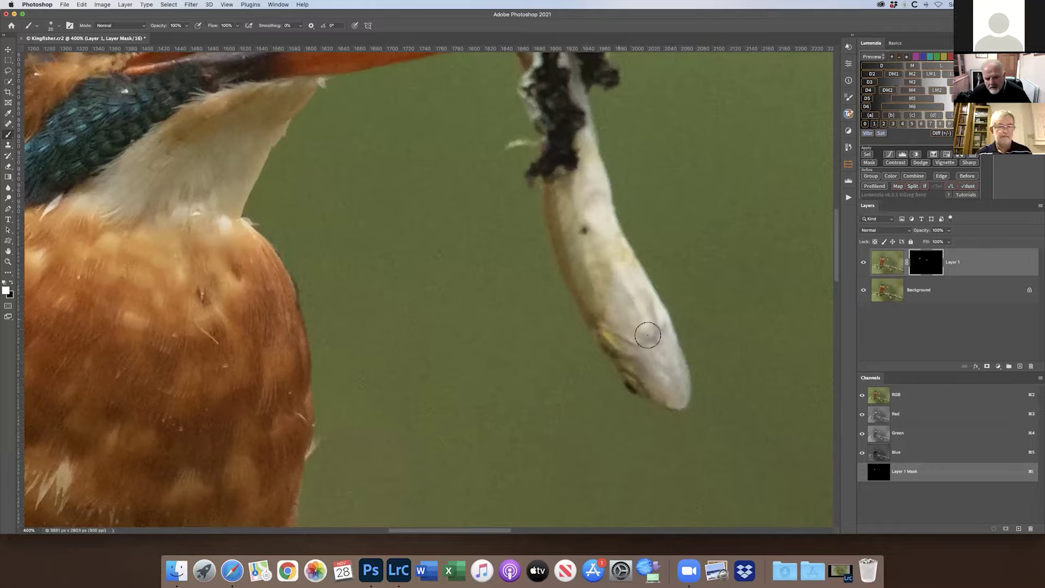
Examine the whole bird, then compare its neck and throat up close with the masked detail layer off and on
{"action": "key", "text": "super+1"}
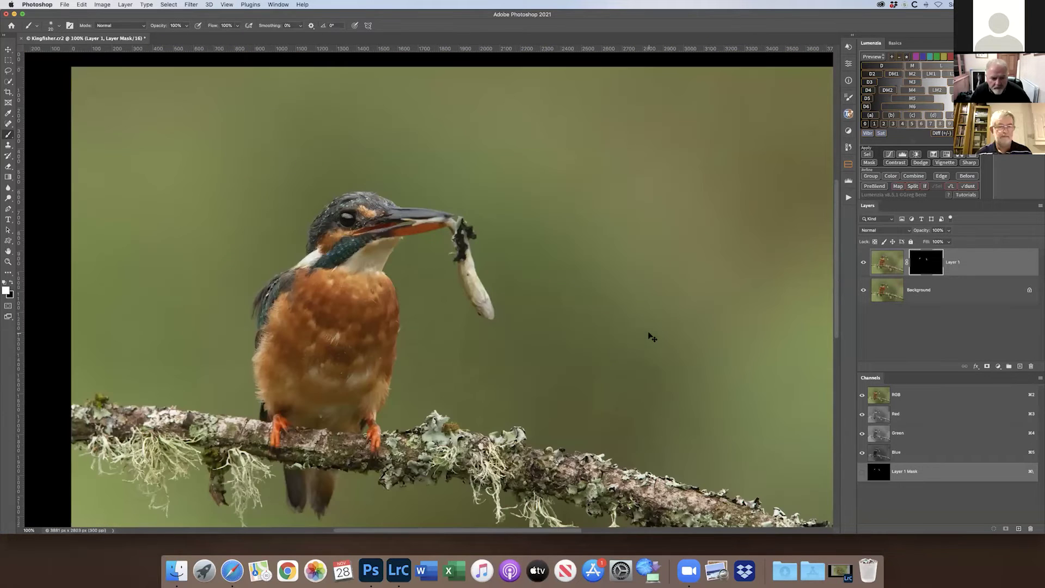
{"action": "key", "text": "super+equal"}
{"action": "key", "text": "super+equal"}
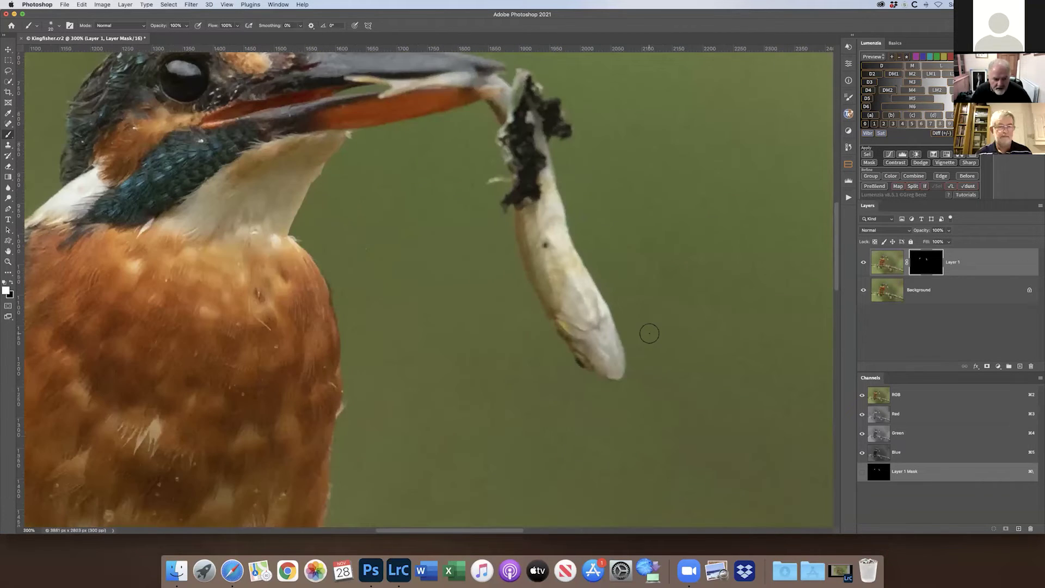
{"action": "scroll", "coordinate": [648, 331], "scroll_direction": "left", "scroll_amount": 5}
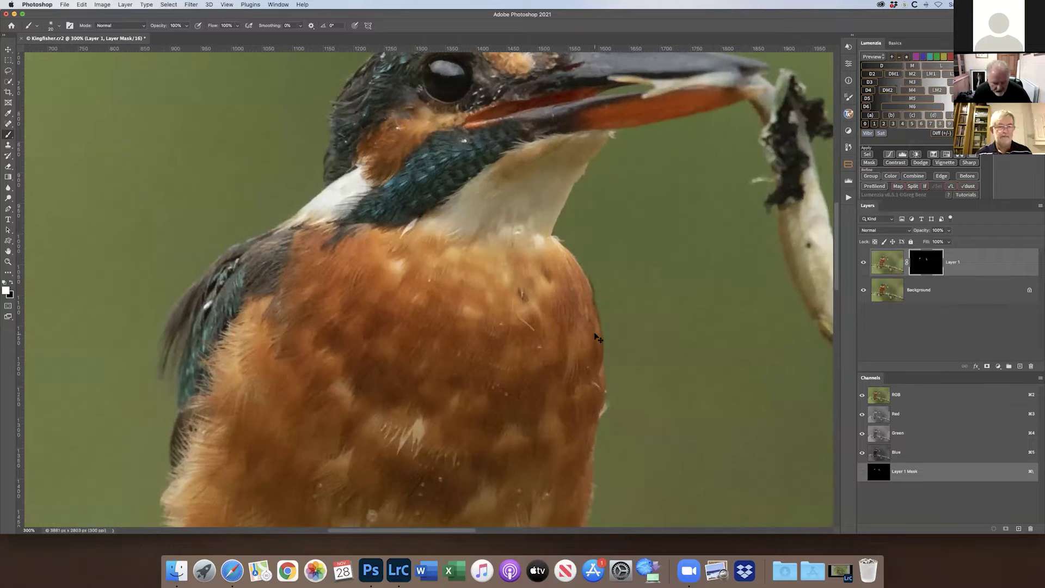
{"action": "key", "text": "super+1"}
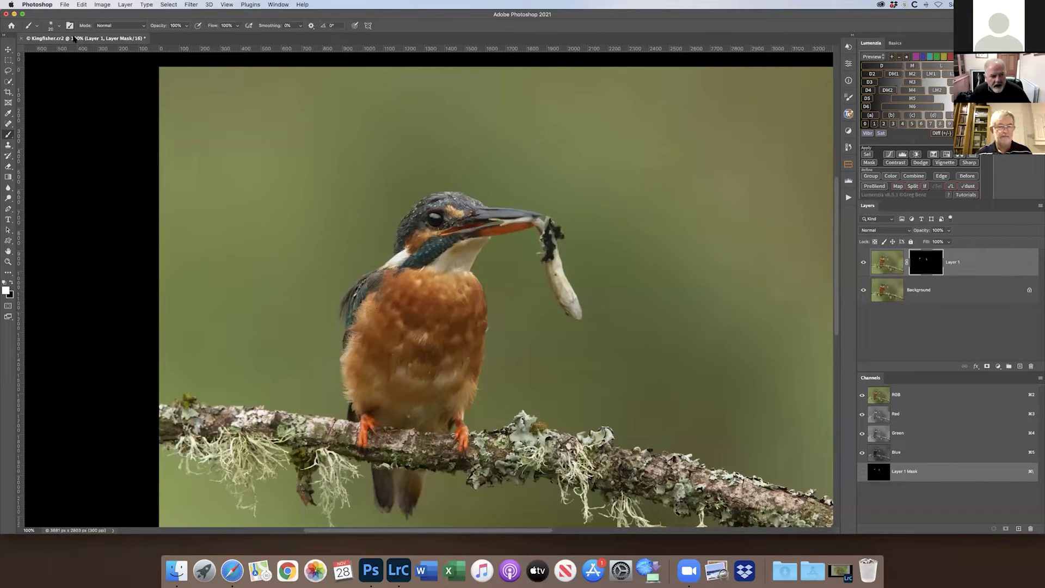
{"action": "scroll", "coordinate": [392, 235], "scroll_direction": "up", "scroll_amount": 8}
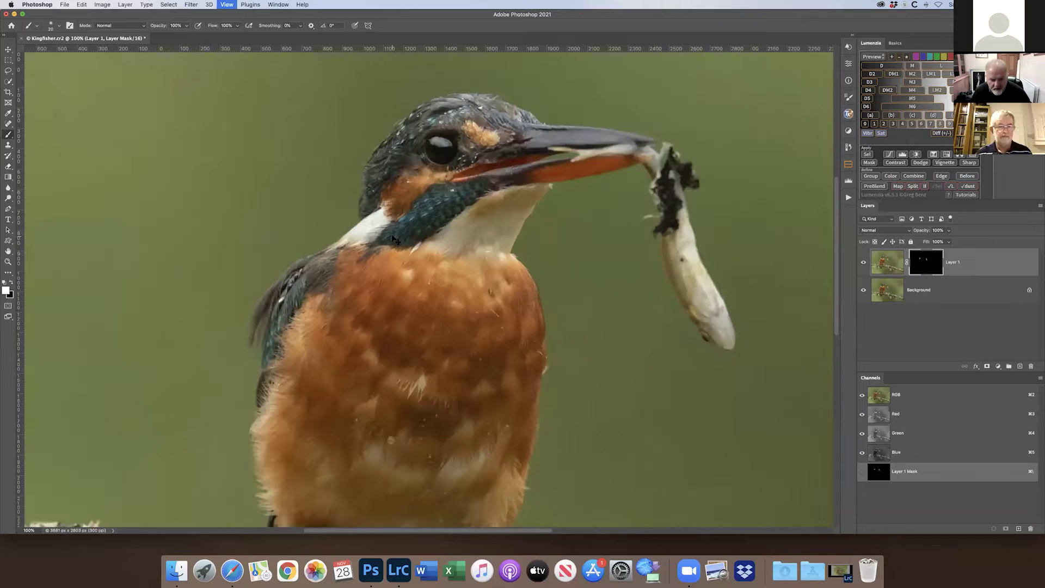
{"action": "scroll", "coordinate": [392, 235], "scroll_direction": "up", "scroll_amount": 5}
{"action": "scroll", "coordinate": [392, 236], "scroll_direction": "left", "scroll_amount": 5}
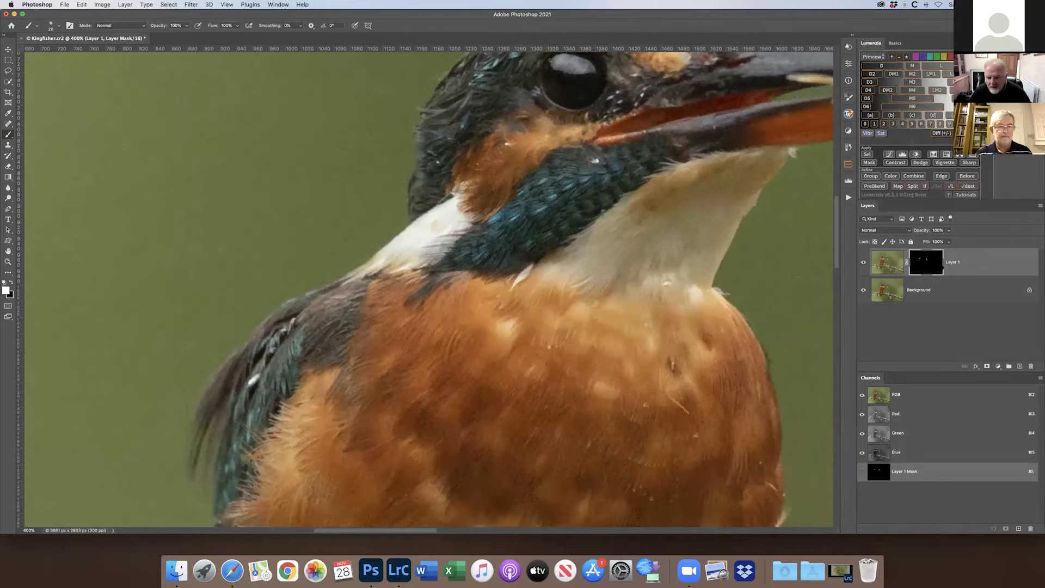
{"action": "left_click", "coordinate": [863, 263]}
{"action": "left_click", "coordinate": [863, 264]}
{"action": "left_click", "coordinate": [863, 264]}
{"action": "left_click", "coordinate": [863, 264]}
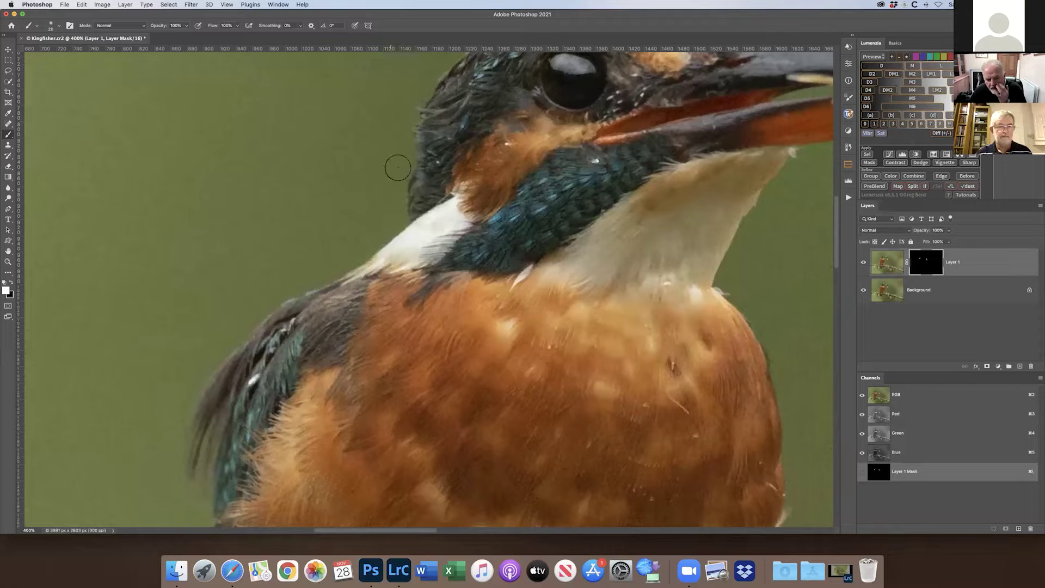
{"action": "left_click", "coordinate": [863, 264]}
{"action": "left_click", "coordinate": [863, 264]}
{"action": "left_click", "coordinate": [863, 264]}
{"action": "left_click", "coordinate": [863, 264]}
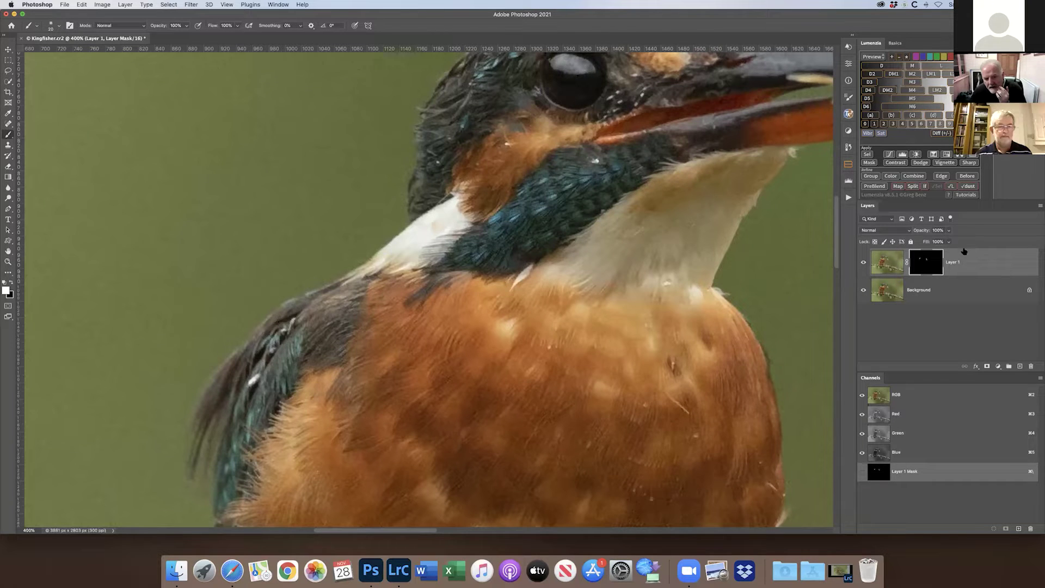
Flatten the masked detail layer into the background and fit the whole image in view
{"action": "left_click", "coordinate": [1039, 205]}
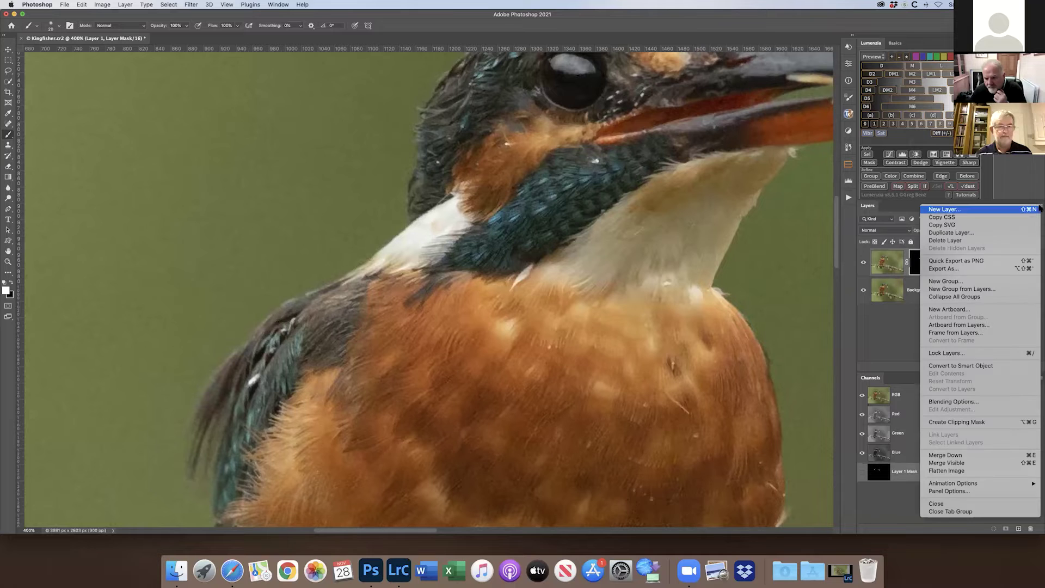
{"action": "left_click", "coordinate": [1016, 467]}
{"action": "key", "text": "super+0"}
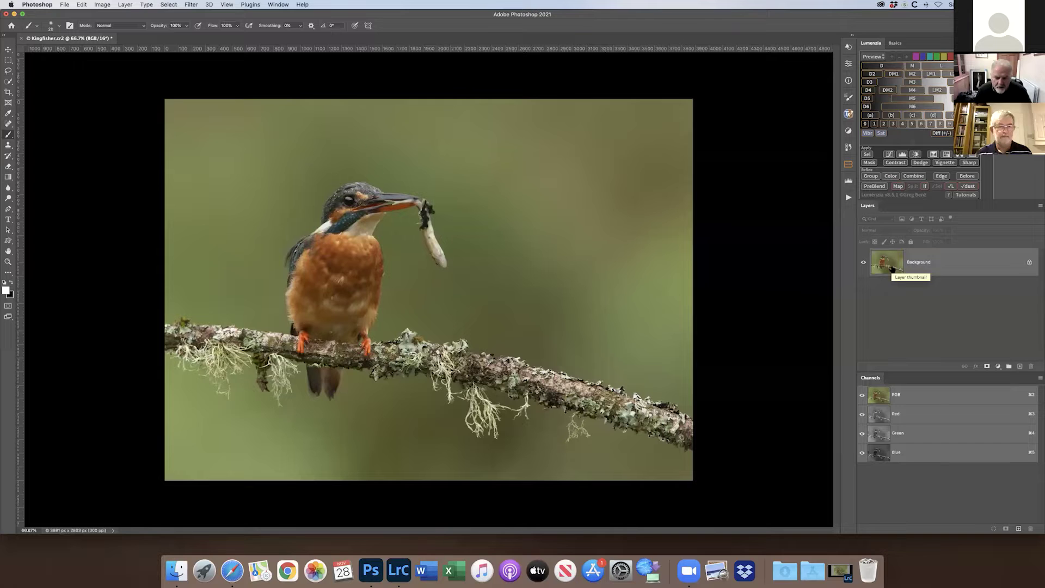
Duplicate the background layer and set the copy's blend mode to Multiply
{"action": "key", "text": "super+j"}
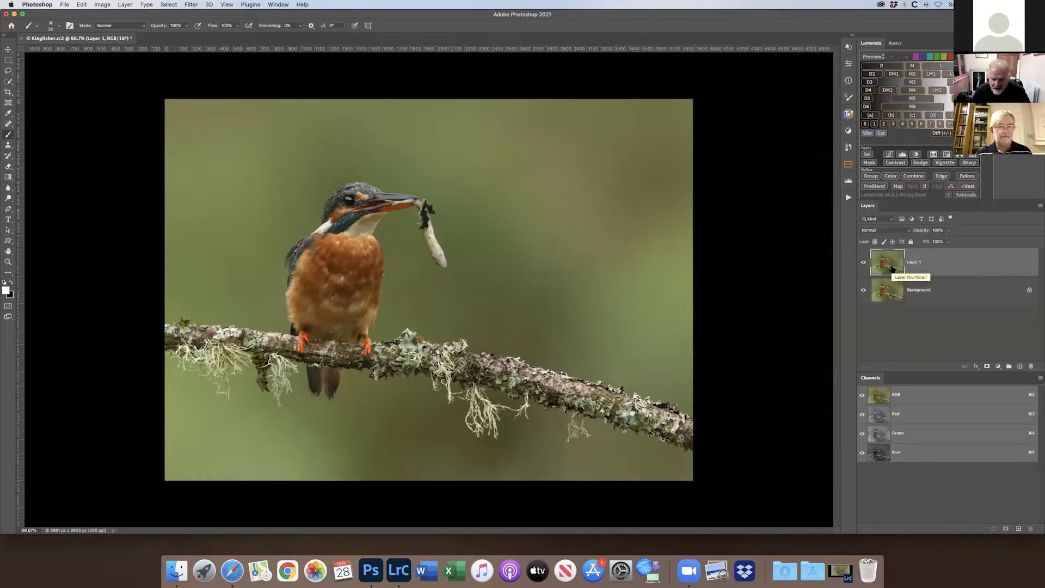
{"action": "left_click", "coordinate": [898, 232]}
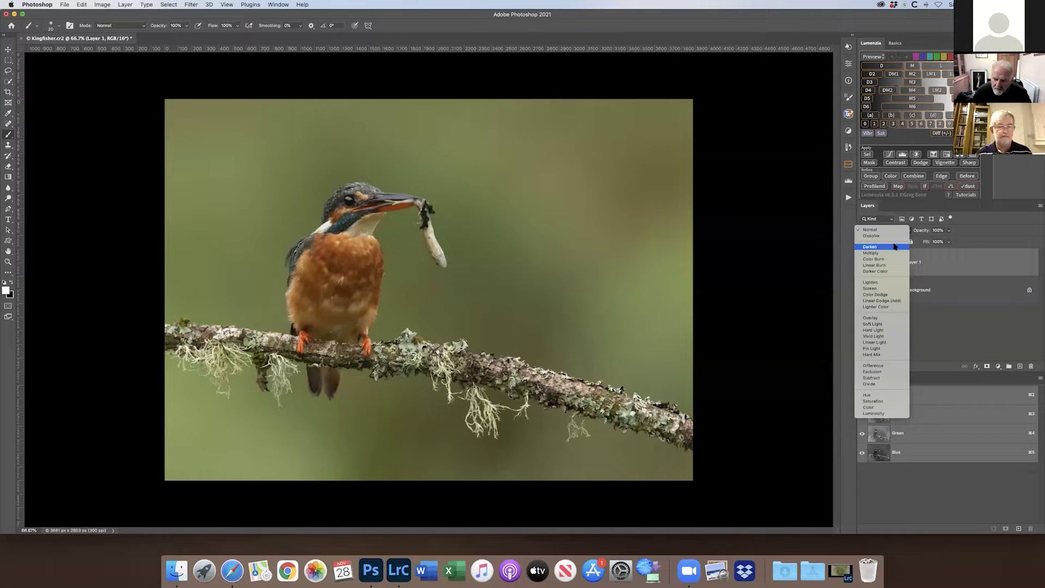
{"action": "left_click", "coordinate": [892, 253]}
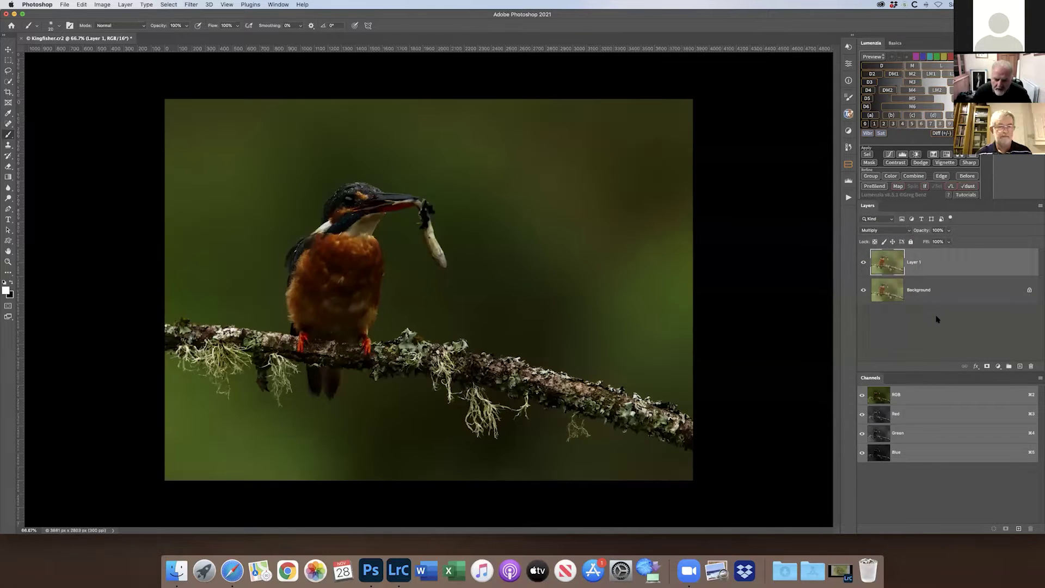
Compare the image with the Multiply layer hidden and shown to judge the darkening
{"action": "left_click", "coordinate": [863, 264]}
{"action": "left_click", "coordinate": [863, 264]}
{"action": "left_click", "coordinate": [863, 264]}
{"action": "left_click", "coordinate": [863, 265]}
{"action": "left_click", "coordinate": [864, 264]}
{"action": "left_click", "coordinate": [863, 264]}
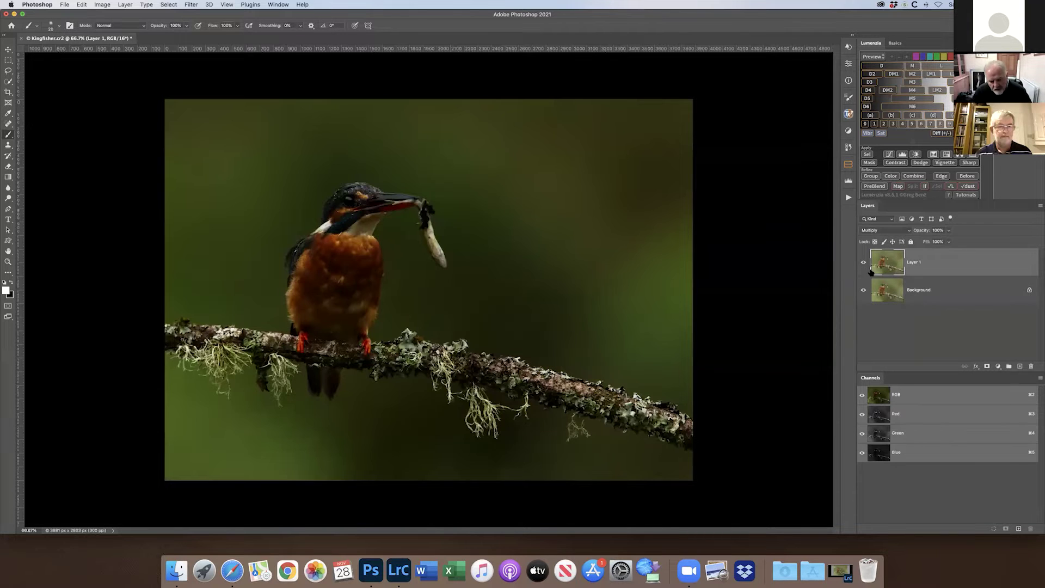
Add a black mask to the Multiply layer and paint the darkening onto the branch with an enlarged 30% opacity brush
{"action": "left_click", "coordinate": [987, 366], "text": "alt"}
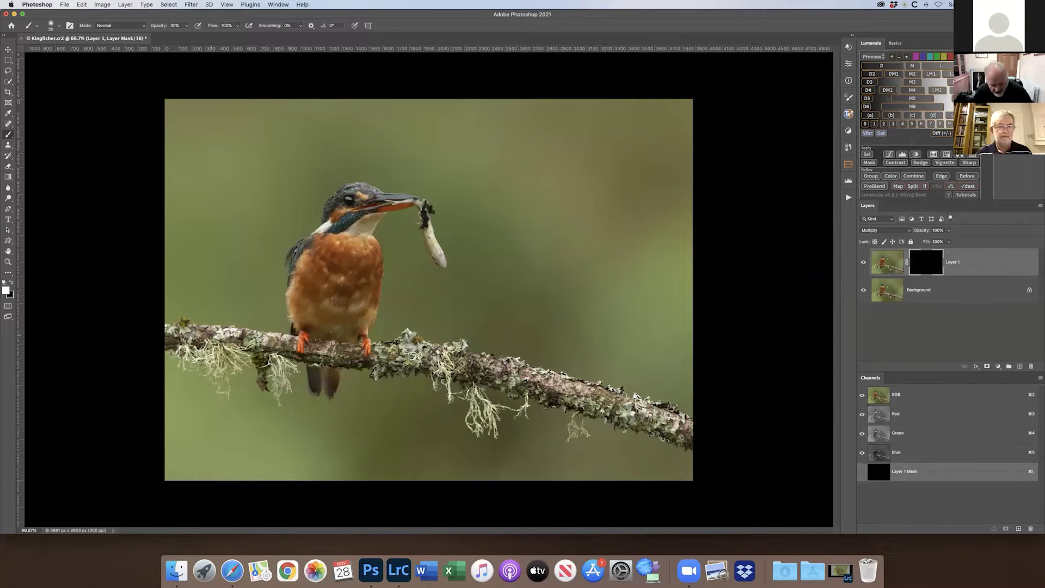
{"action": "key", "text": "bracketright"}
{"action": "key", "text": "bracketright"}
{"action": "key", "text": "bracketright"}
{"action": "key", "text": "bracketright"}
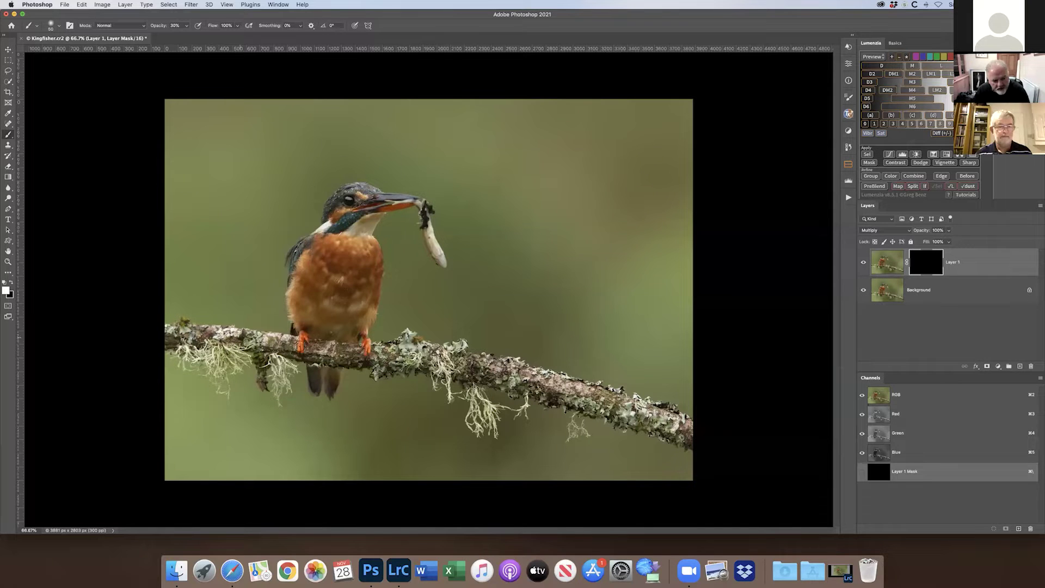
{"action": "mouse_move", "coordinate": [271, 341]}
{"action": "left_mouse_down"}
{"action": "mouse_move", "coordinate": [421, 359]}
{"action": "mouse_move", "coordinate": [402, 356]}
{"action": "mouse_move", "coordinate": [402, 345]}
{"action": "mouse_move", "coordinate": [533, 376]}
{"action": "mouse_move", "coordinate": [504, 373]}
{"action": "mouse_move", "coordinate": [514, 367]}
{"action": "mouse_move", "coordinate": [685, 424]}
{"action": "mouse_move", "coordinate": [677, 432]}
{"action": "mouse_move", "coordinate": [550, 382]}
{"action": "left_mouse_up"}
{"action": "left_click_drag", "start_coordinate": [441, 358], "coordinate": [348, 349]}
{"action": "mouse_move", "coordinate": [254, 335]}
{"action": "left_mouse_down"}
{"action": "mouse_move", "coordinate": [224, 339]}
{"action": "mouse_move", "coordinate": [226, 356]}
{"action": "mouse_move", "coordinate": [193, 346]}
{"action": "mouse_move", "coordinate": [272, 354]}
{"action": "left_mouse_up"}
{"action": "left_click_drag", "start_coordinate": [503, 381], "coordinate": [547, 387]}
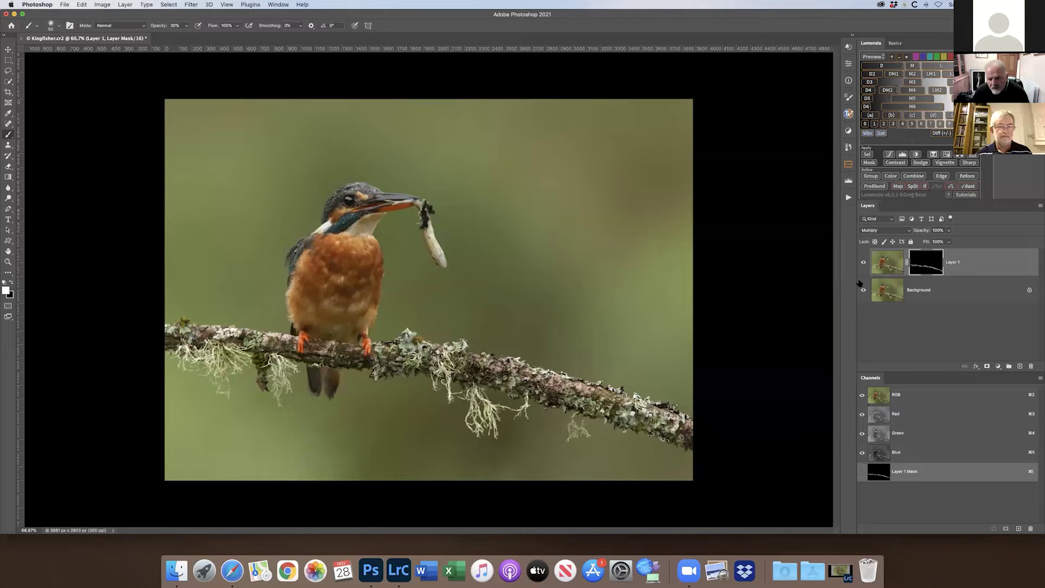
Compare the branch with the masked Multiply layer hidden and shown
{"action": "left_click", "coordinate": [864, 262]}
{"action": "left_click", "coordinate": [864, 261]}
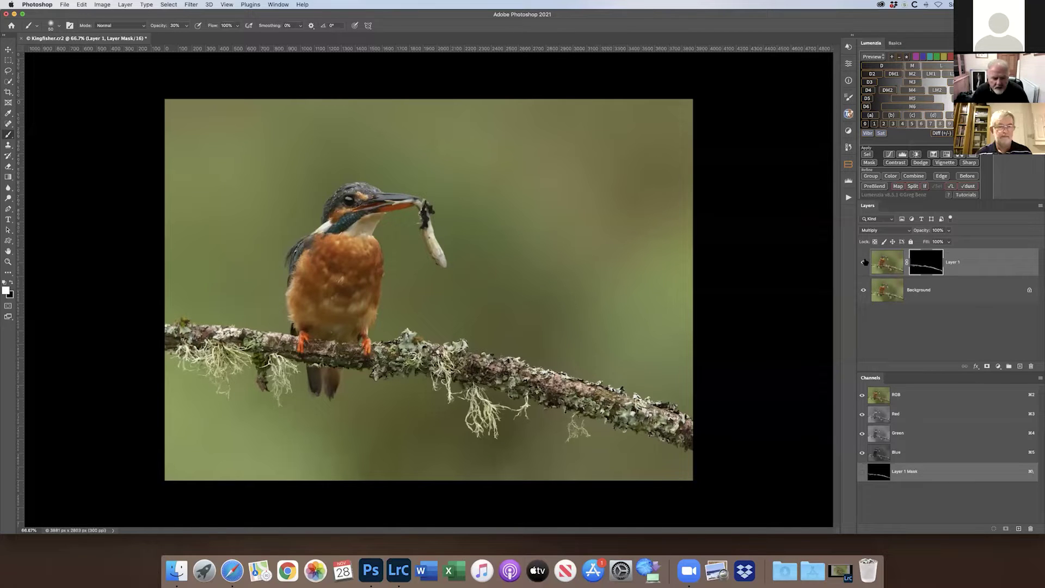
{"action": "left_click", "coordinate": [865, 262]}
{"action": "left_click", "coordinate": [864, 262]}
{"action": "left_click", "coordinate": [865, 262]}
{"action": "left_click", "coordinate": [864, 262]}
{"action": "left_click", "coordinate": [864, 263]}
{"action": "left_click", "coordinate": [864, 264]}
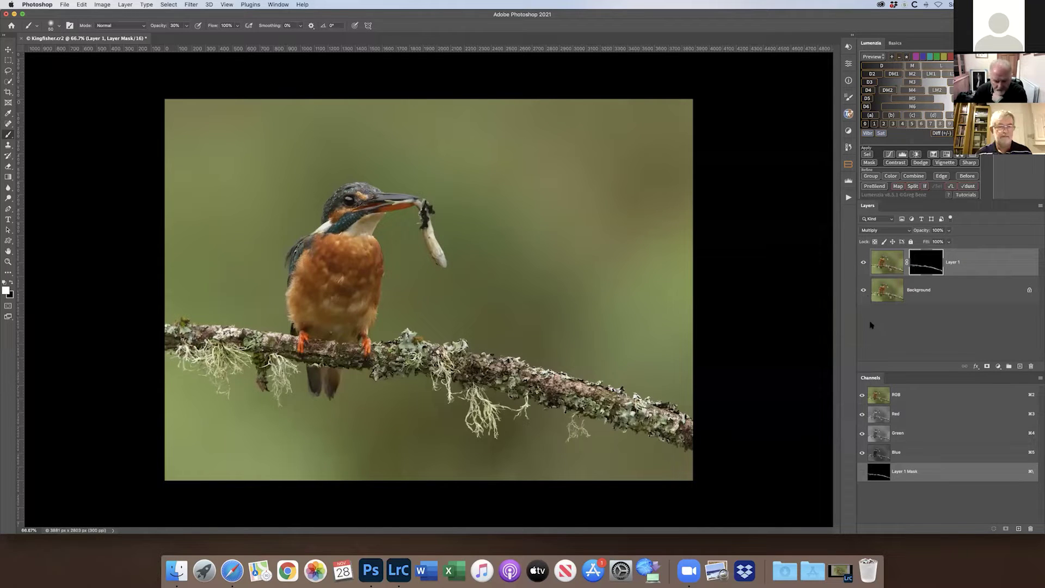
Delete the Multiply layer and run the "Darken by 10%" action on the background
{"action": "left_click", "coordinate": [847, 197]}
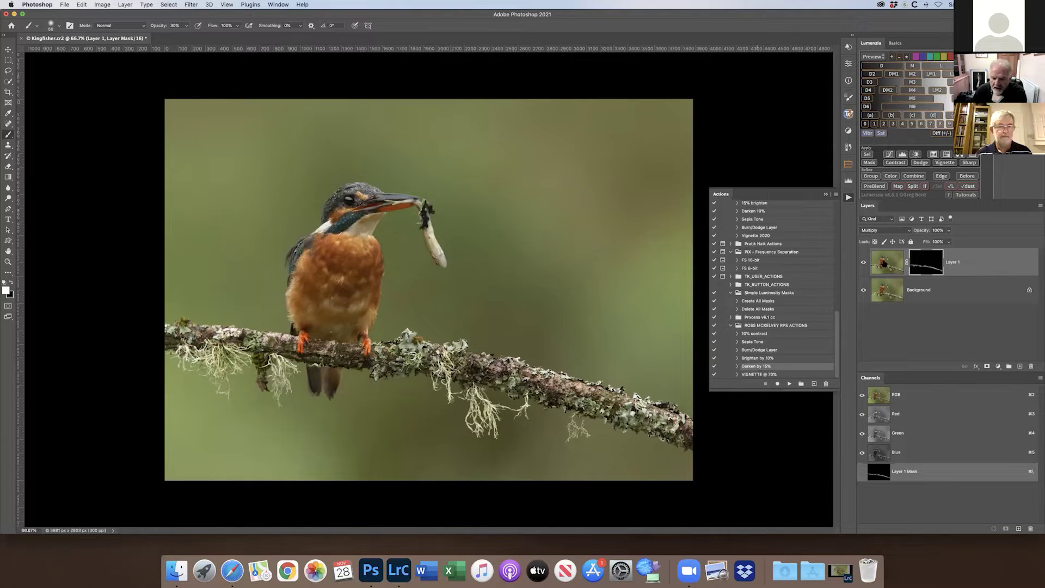
{"action": "left_click_drag", "start_coordinate": [1025, 267], "coordinate": [1030, 366]}
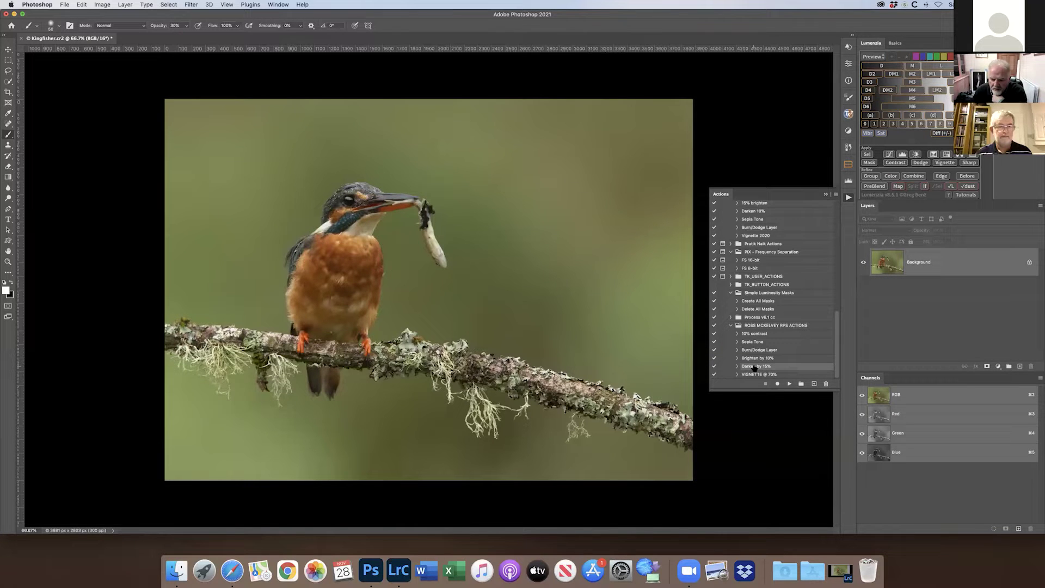
{"action": "left_click", "coordinate": [789, 383]}
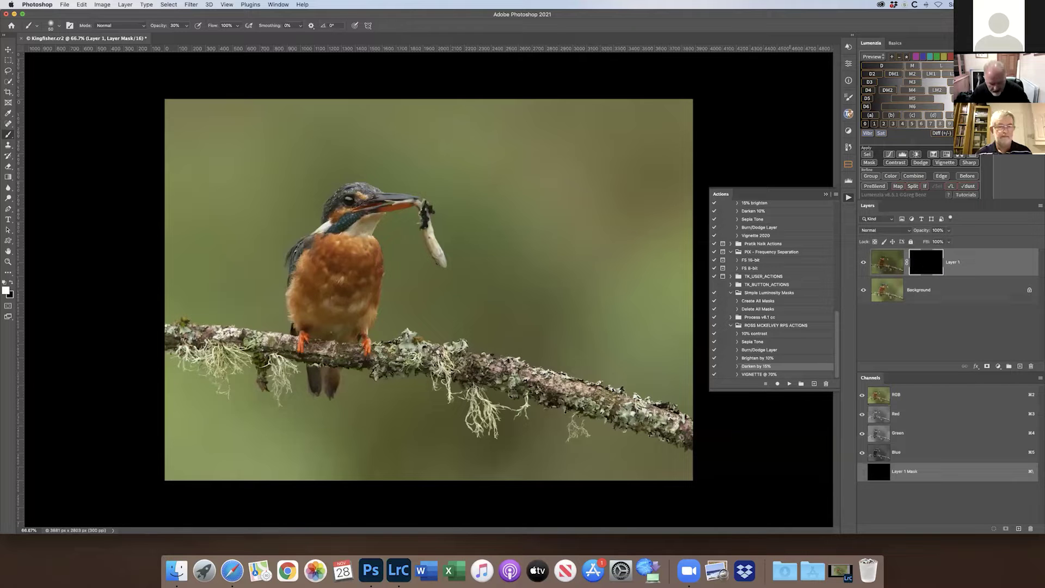
Examine the darkening action's full effect by repeatedly disabling and re-enabling its black layer mask
{"action": "left_click", "coordinate": [926, 262], "text": "shift"}
{"action": "left_click", "coordinate": [926, 262], "text": "shift"}
{"action": "left_click", "coordinate": [926, 262], "text": "shift"}
{"action": "left_click", "coordinate": [926, 261], "text": "shift"}
{"action": "left_click", "coordinate": [926, 262], "text": "shift"}
{"action": "left_click", "coordinate": [925, 262], "text": "shift"}
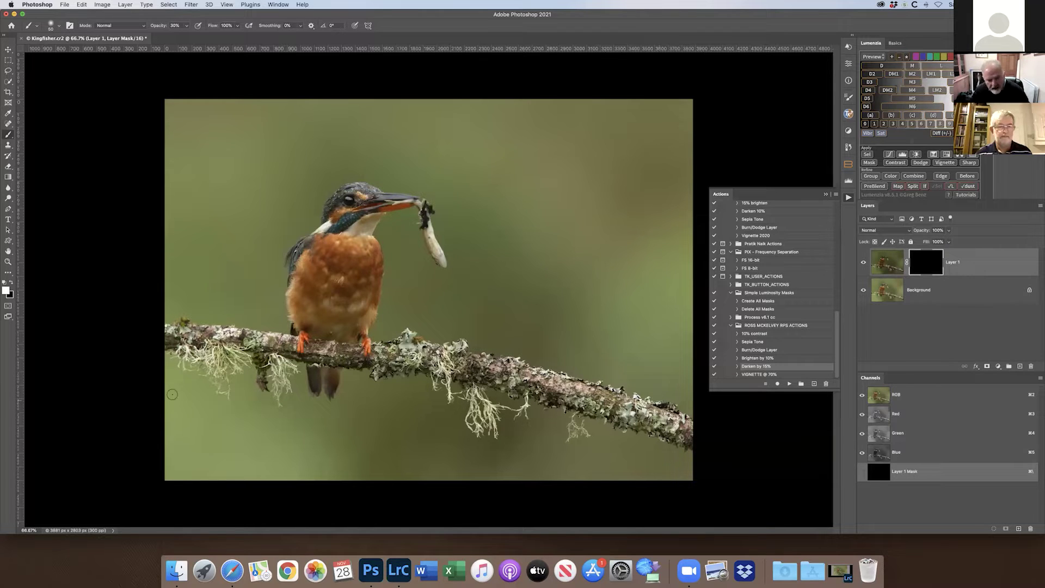
Paint white on the darkening layer's mask along the branch with a larger brush at 30% opacity
{"action": "key", "text": "bracketright"}
{"action": "key", "text": "bracketright"}
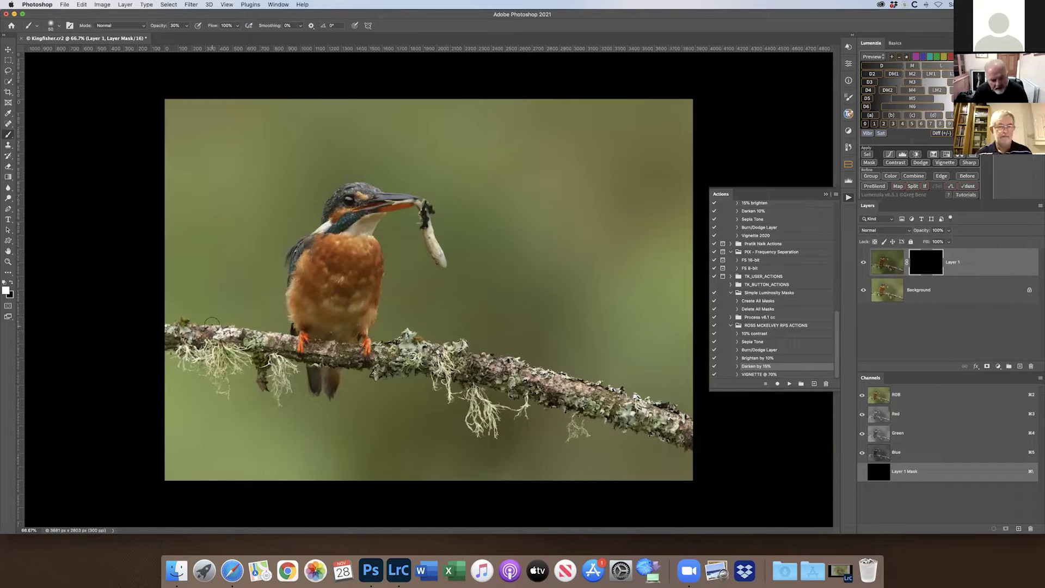
{"action": "mouse_move", "coordinate": [251, 340]}
{"action": "left_mouse_down"}
{"action": "mouse_move", "coordinate": [415, 353]}
{"action": "mouse_move", "coordinate": [437, 366]}
{"action": "left_mouse_up"}
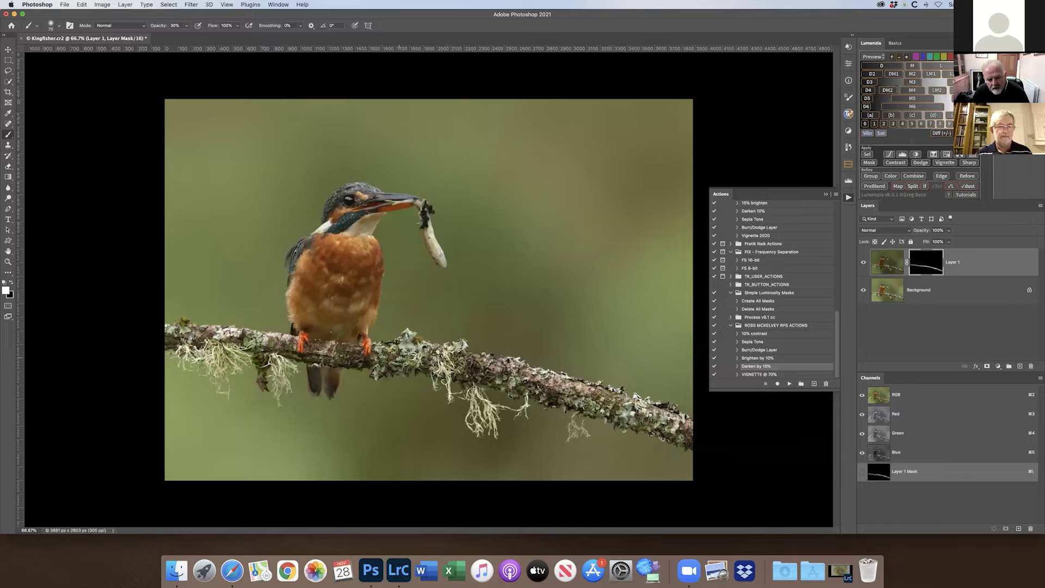
Compare the branch with the darkening layer hidden and shown, and flatten the image
{"action": "left_click", "coordinate": [863, 262]}
{"action": "left_click", "coordinate": [862, 262]}
{"action": "left_click", "coordinate": [862, 262]}
{"action": "left_click", "coordinate": [862, 262]}
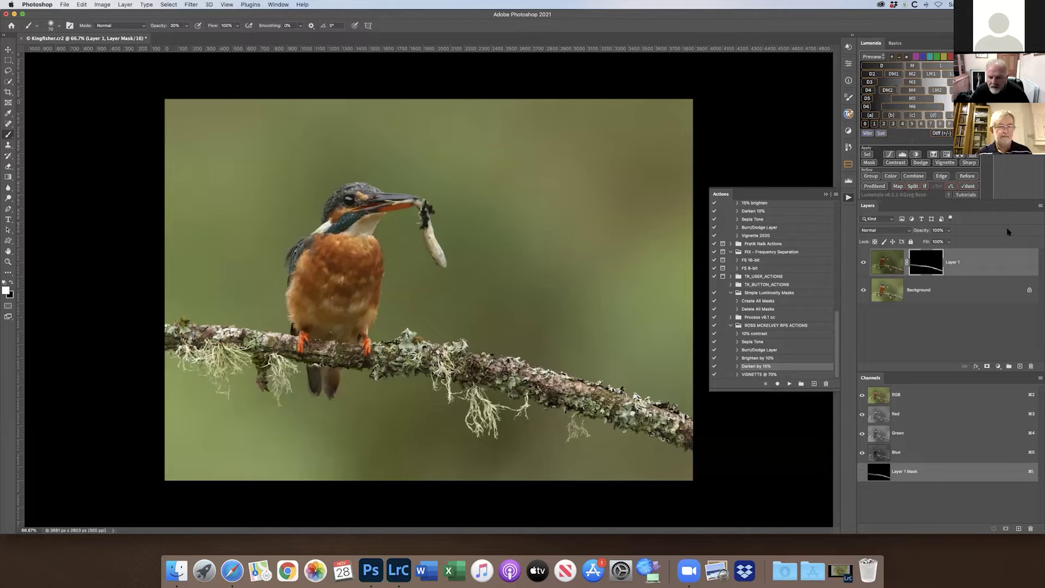
{"action": "left_click", "coordinate": [1038, 207]}
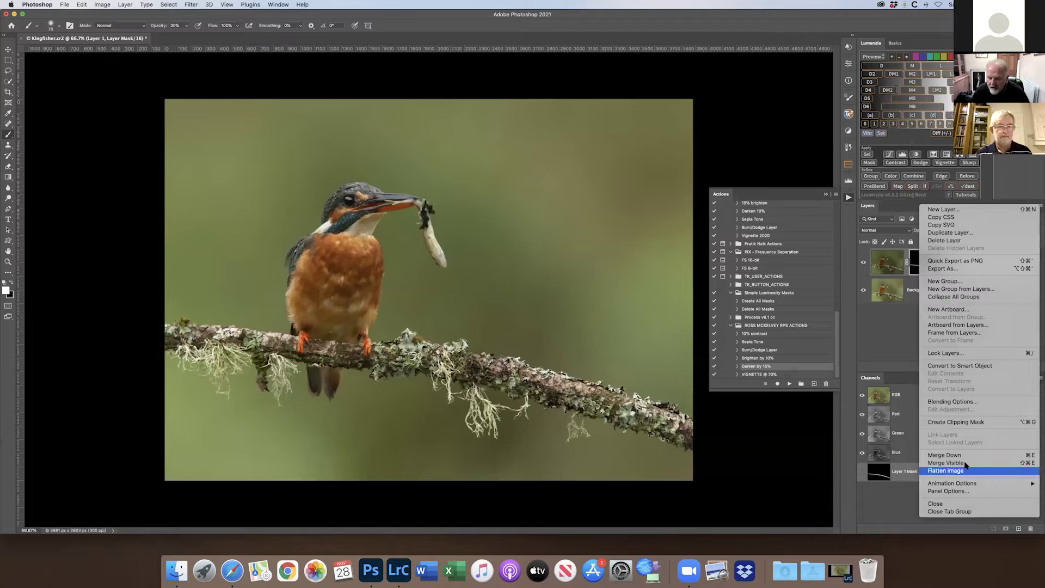
{"action": "left_click", "coordinate": [1001, 471]}
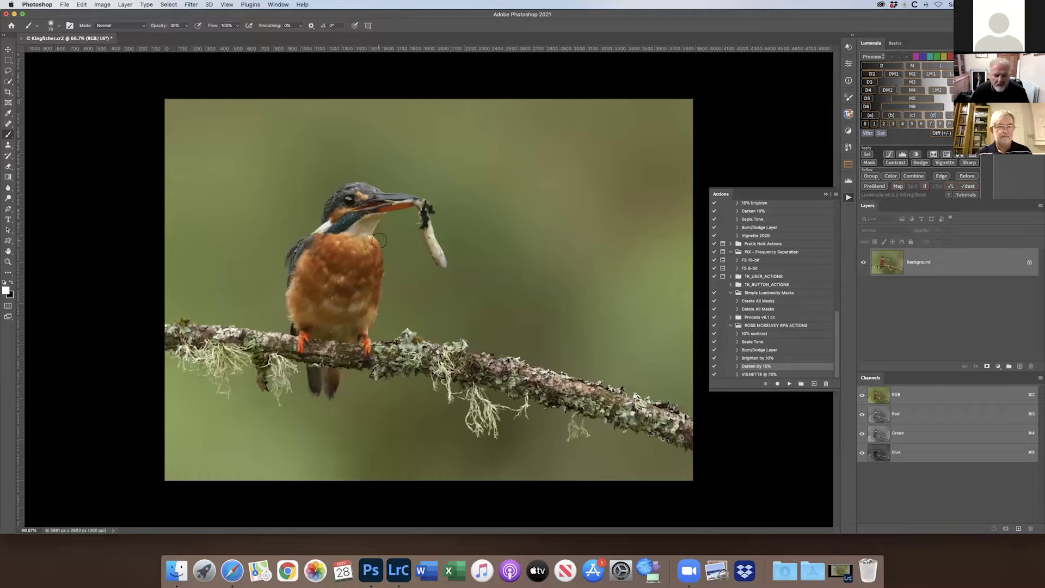
Select the image's outer border by inverting a rectangular marquee selection made just inside the photo's edges
{"action": "left_click", "coordinate": [8, 60]}
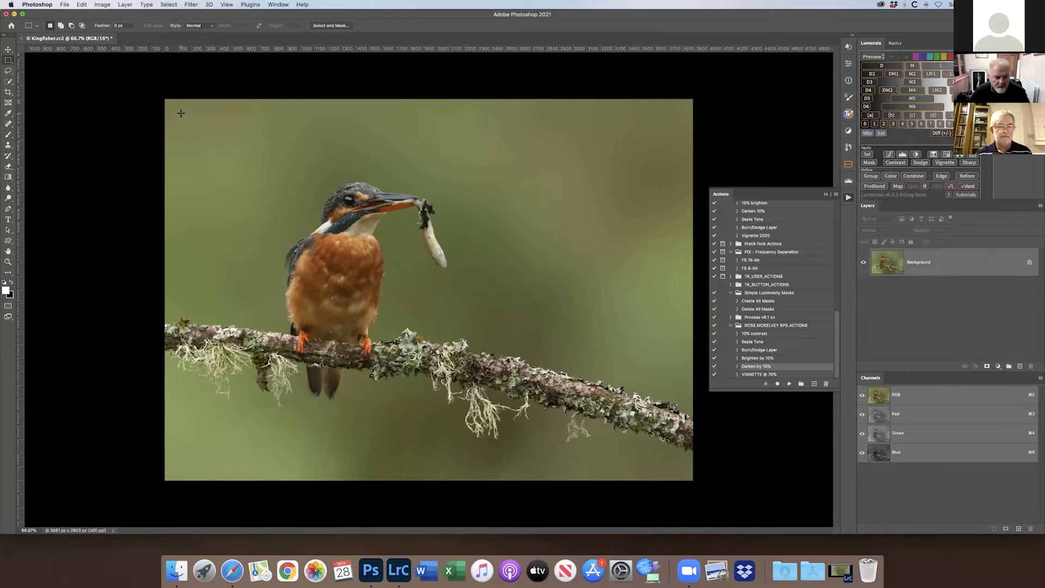
{"action": "left_click_drag", "start_coordinate": [179, 111], "coordinate": [679, 466]}
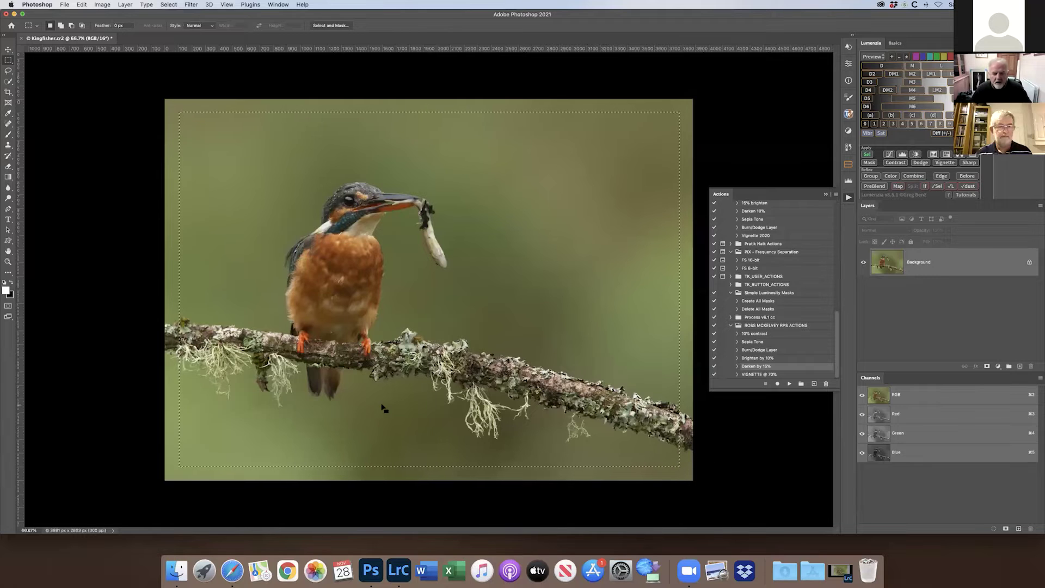
{"action": "left_click", "coordinate": [163, 5]}
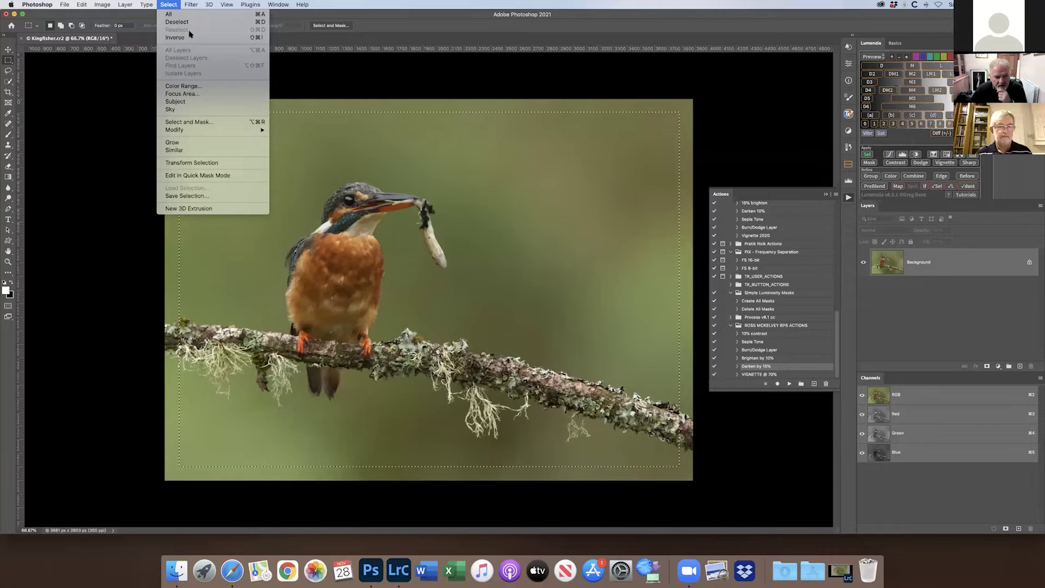
{"action": "left_click", "coordinate": [189, 38]}
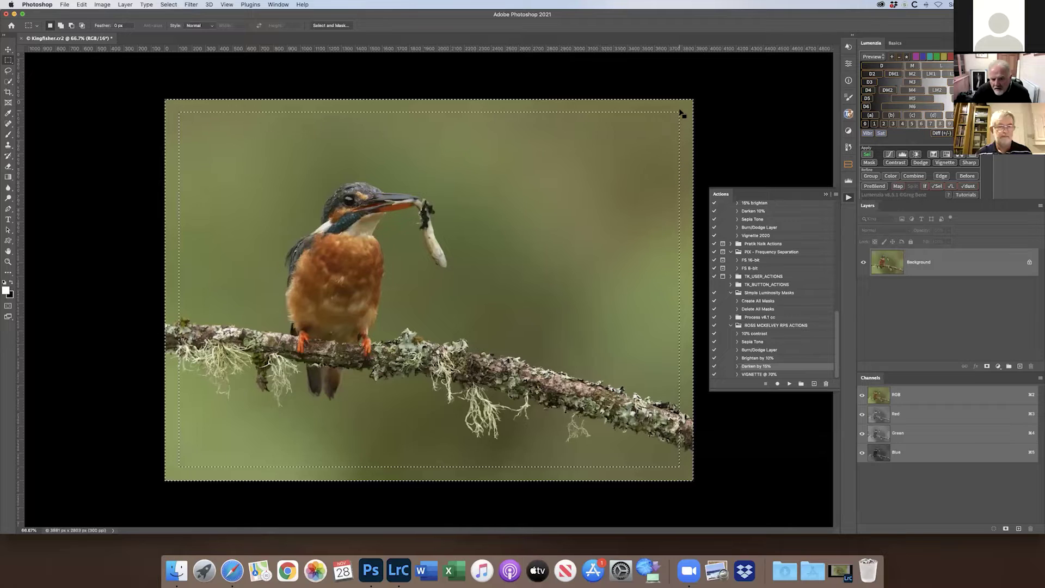
Feather the inverted border selection with a large radius to give it a soft, rounded inner edge
{"action": "left_click", "coordinate": [169, 5]}
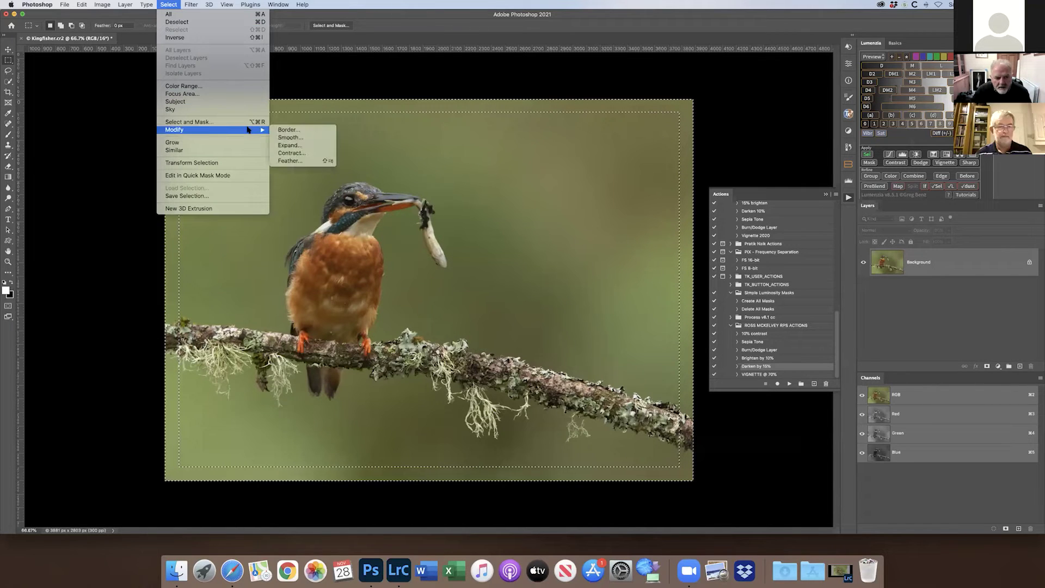
{"action": "left_click", "coordinate": [319, 161]}
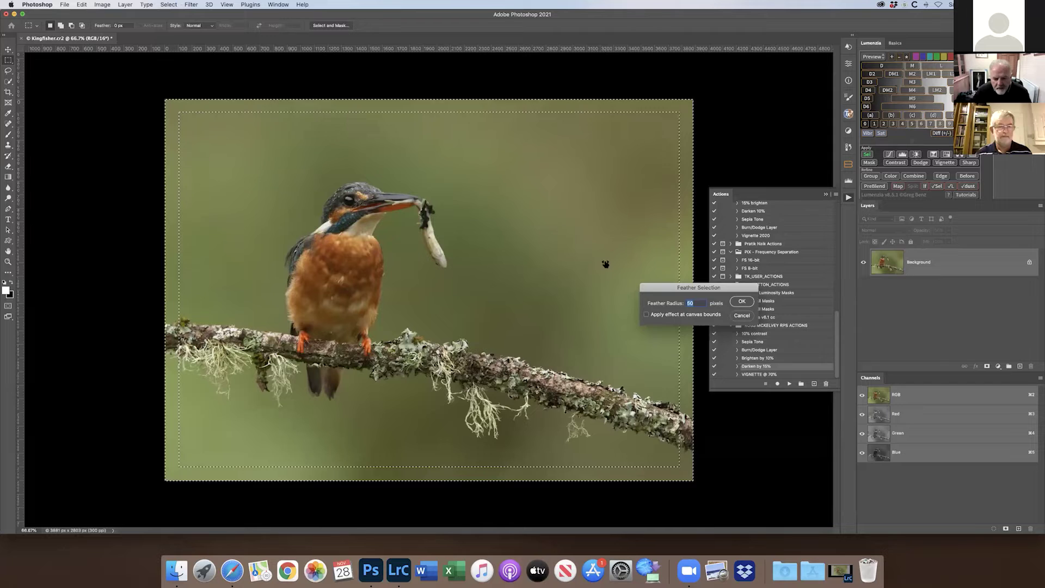
{"action": "left_click", "coordinate": [741, 302]}
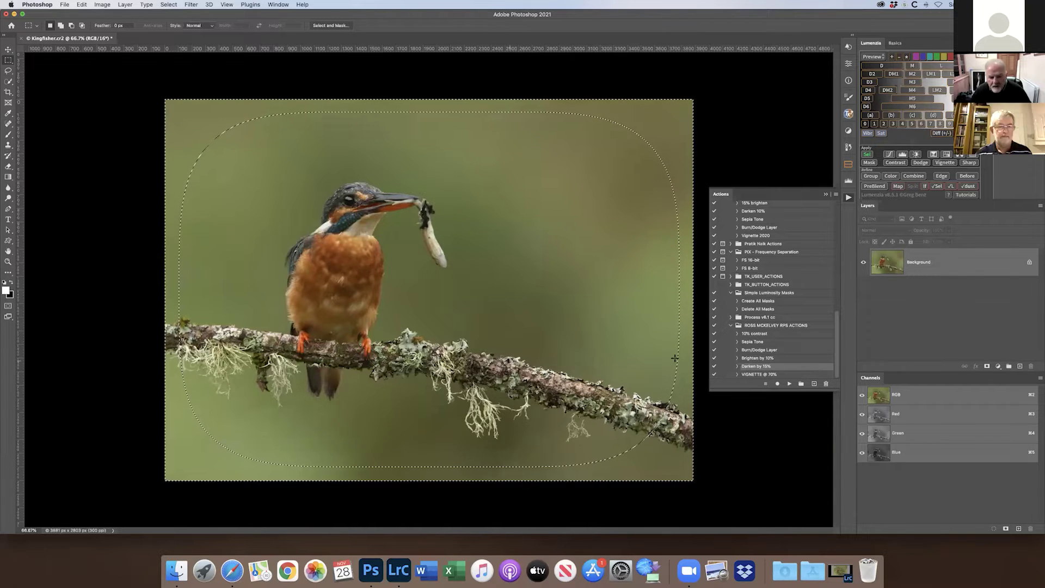
Copy the feathered border to a new layer and darken it with Levels, setting the midtone input to 0.75
{"action": "key", "text": "super+j"}
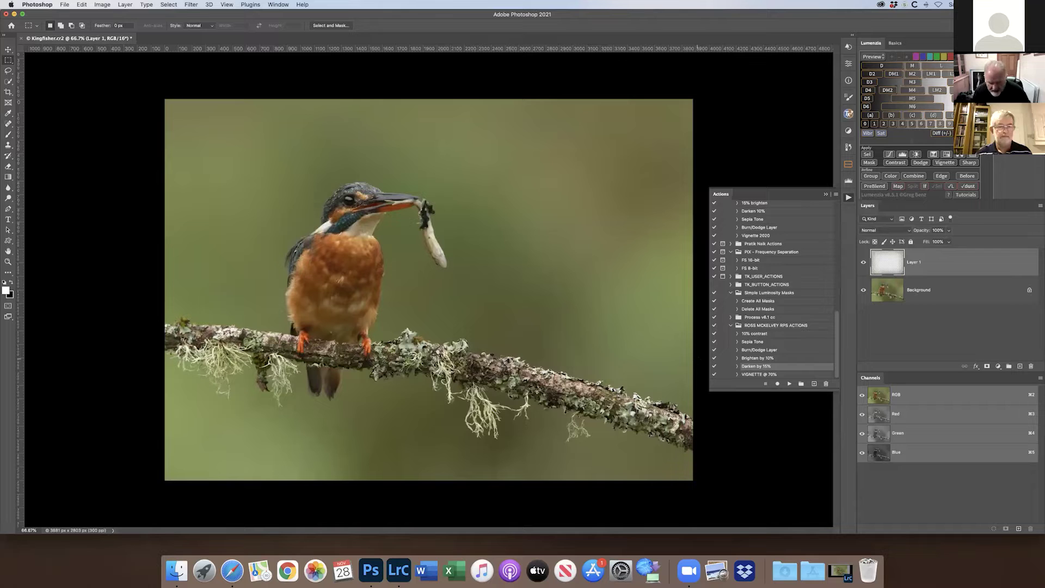
{"action": "key", "text": "super+l"}
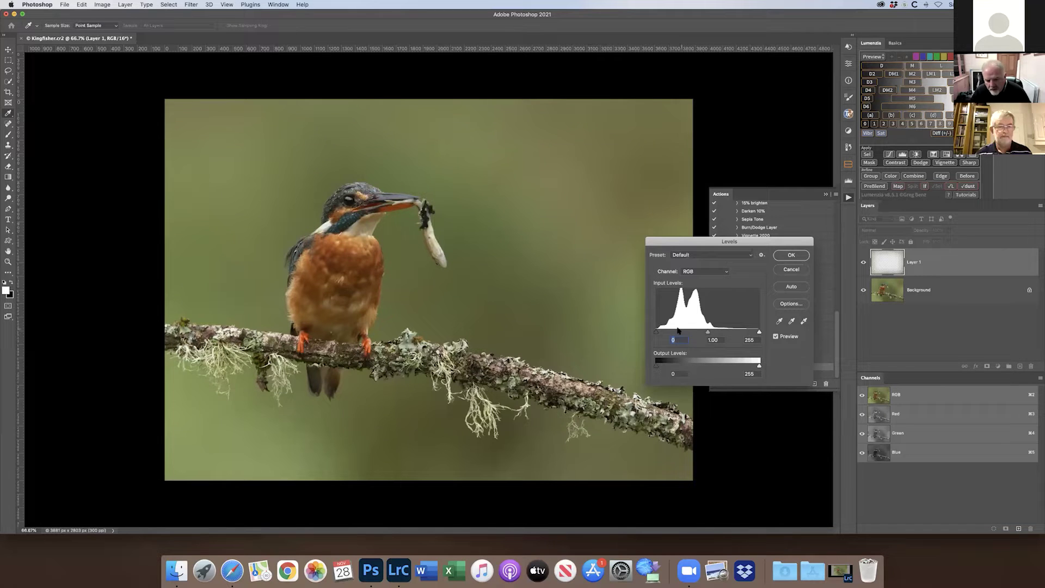
{"action": "left_click", "coordinate": [717, 339]}
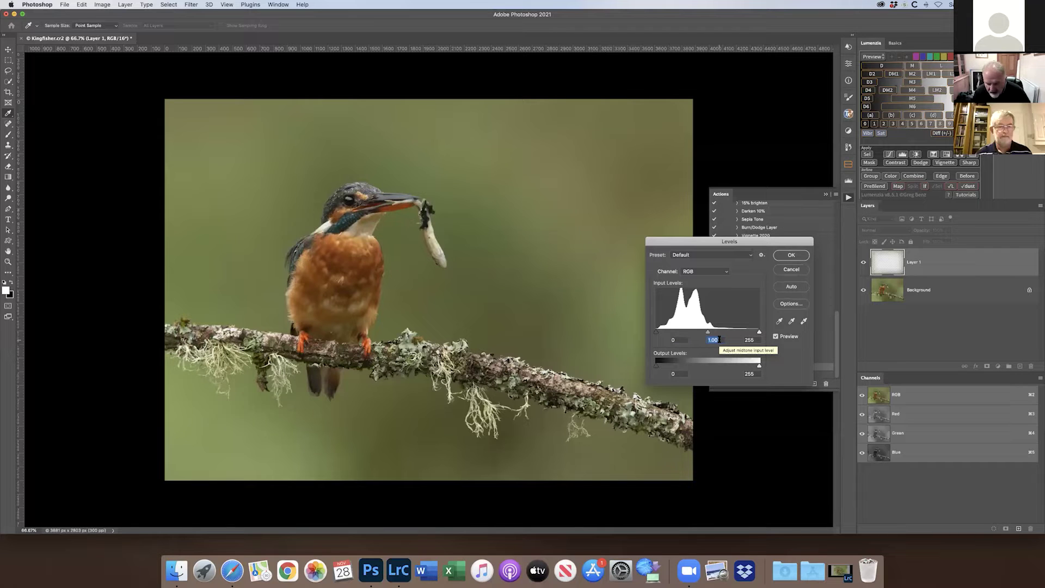
{"action": "key", "text": "shift+Down"}
{"action": "key", "text": "shift+Down"}
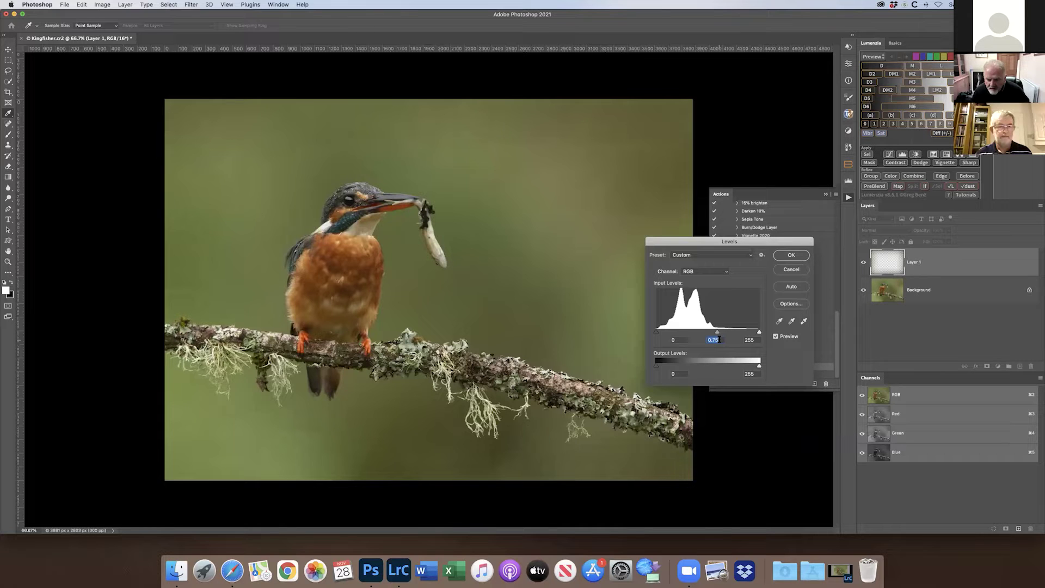
{"action": "left_click", "coordinate": [792, 256]}
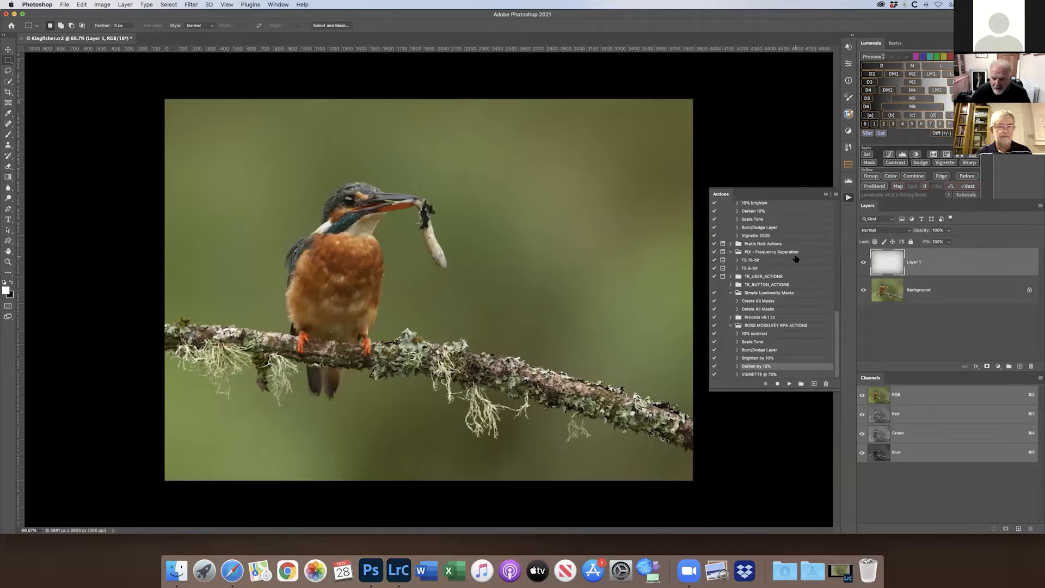
Compare the photo with the vignette layer hidden and shown repeatedly, and delete that layer
{"action": "left_click", "coordinate": [862, 262]}
{"action": "left_click", "coordinate": [863, 262]}
{"action": "left_click", "coordinate": [863, 262]}
{"action": "left_click", "coordinate": [863, 262]}
{"action": "left_click", "coordinate": [863, 262]}
{"action": "left_click", "coordinate": [863, 262]}
{"action": "left_click", "coordinate": [863, 262]}
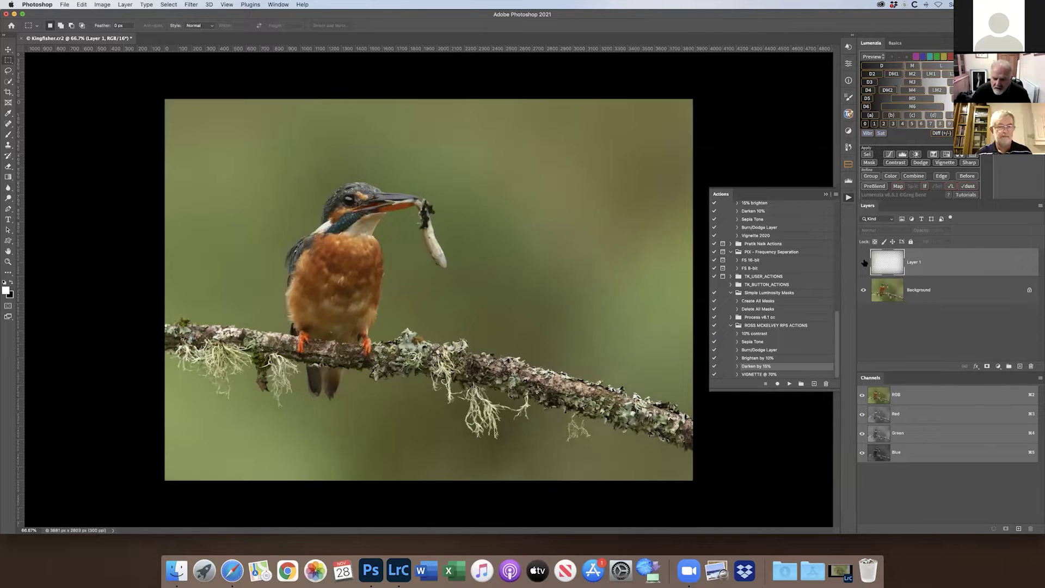
{"action": "left_click", "coordinate": [863, 262]}
{"action": "left_click_drag", "start_coordinate": [934, 264], "coordinate": [1029, 365]}
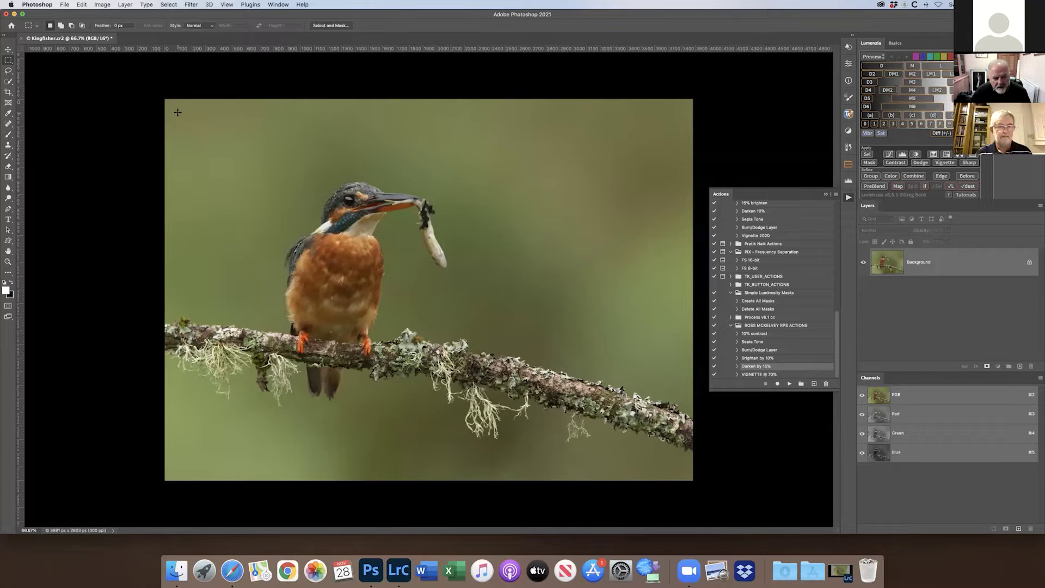
Make a rectangular selection just inside the photo's edges and start recording a new action named "RPS Vignette" in the RPS actions set
{"action": "left_click_drag", "start_coordinate": [178, 112], "coordinate": [676, 463]}
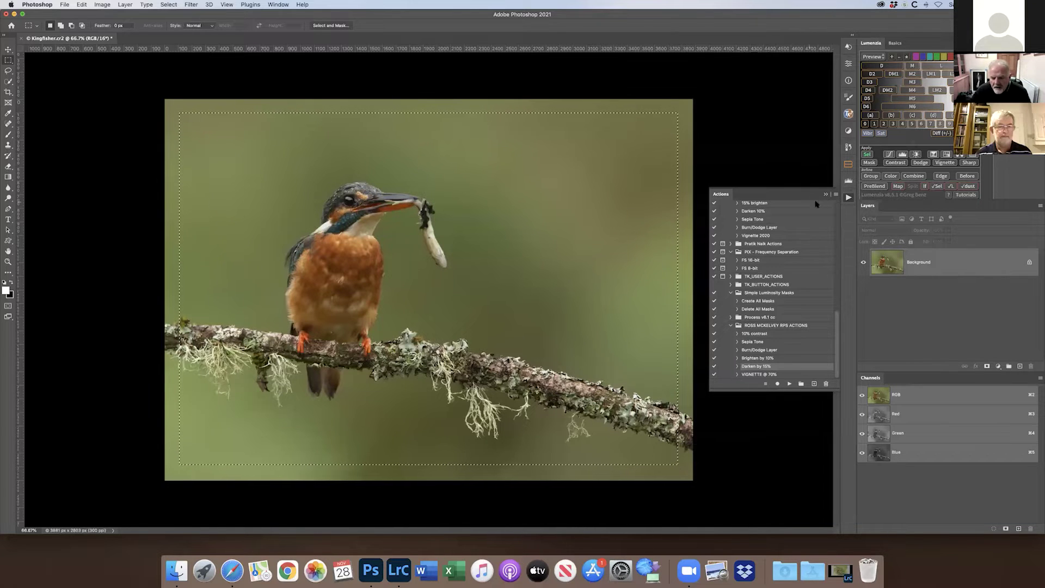
{"action": "left_click", "coordinate": [836, 195]}
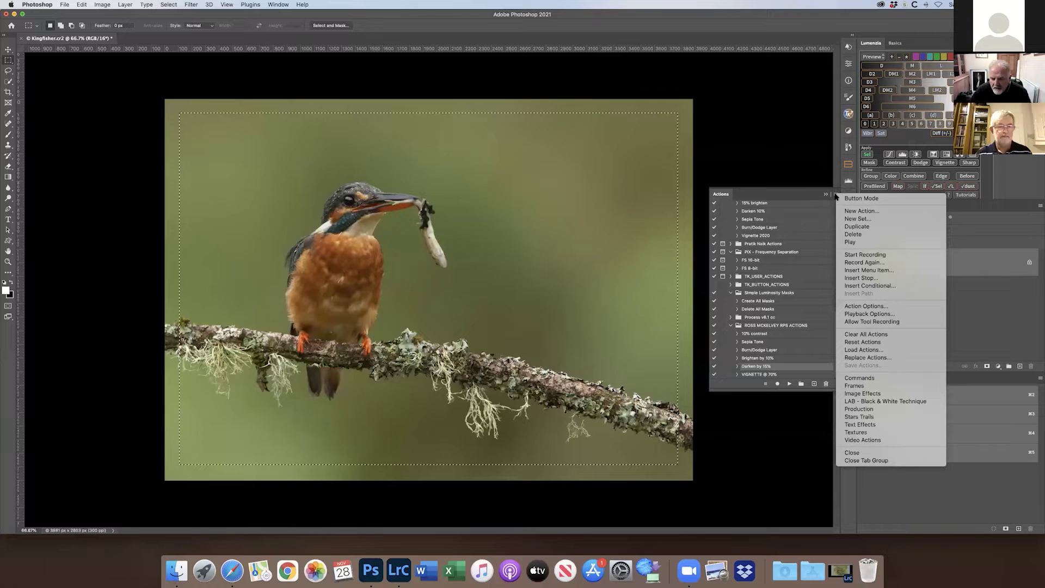
{"action": "left_click", "coordinate": [877, 212]}
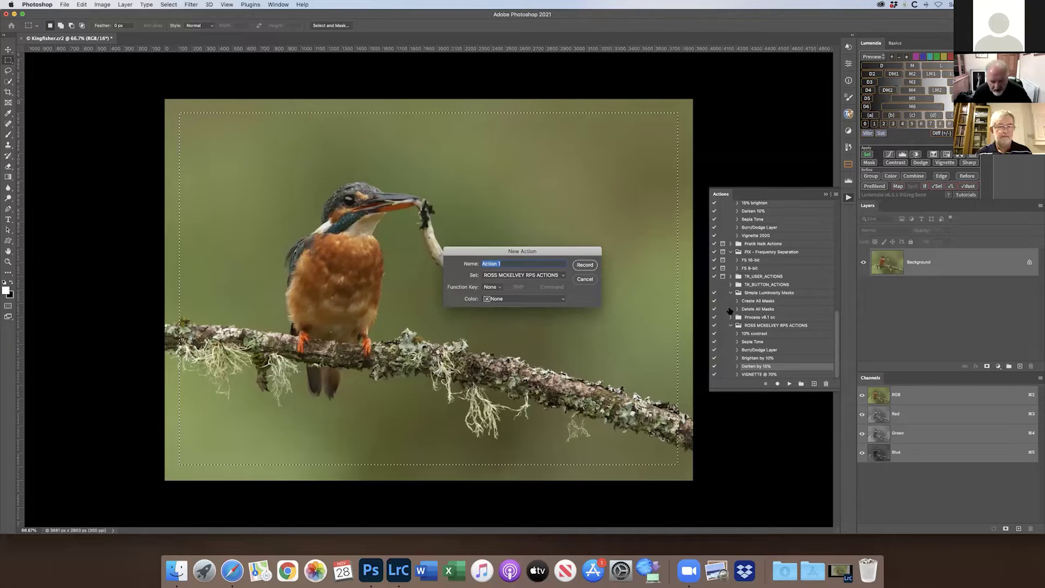
{"action": "type", "text": "RPS "}
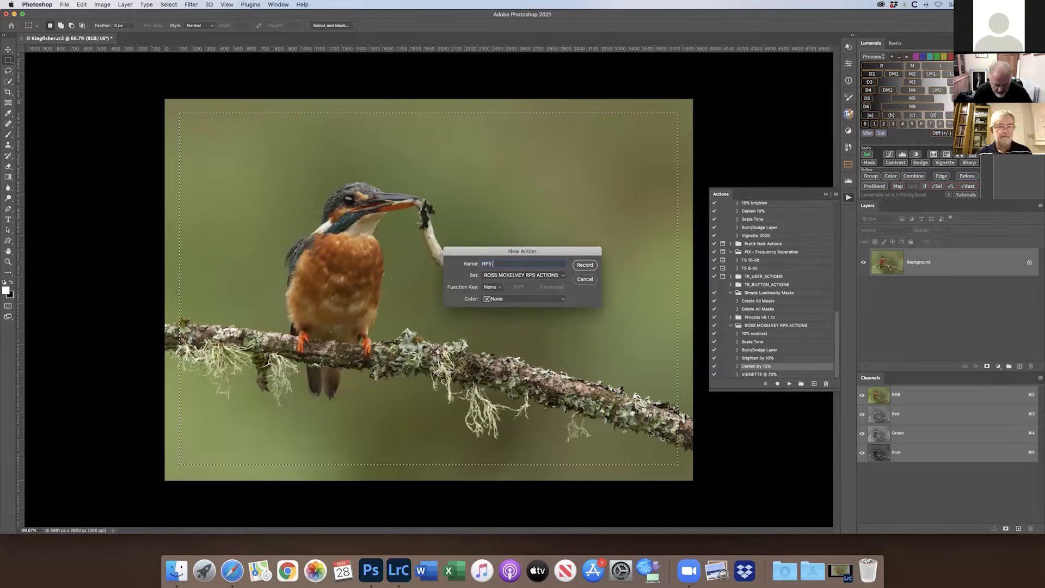
{"action": "type", "text": "Vignette"}
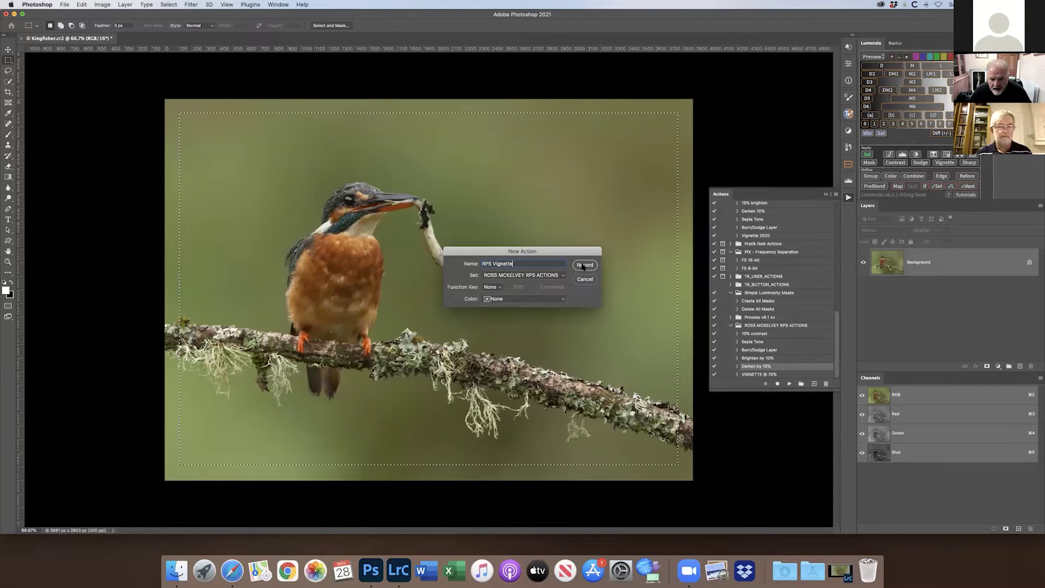
{"action": "left_click", "coordinate": [582, 265]}
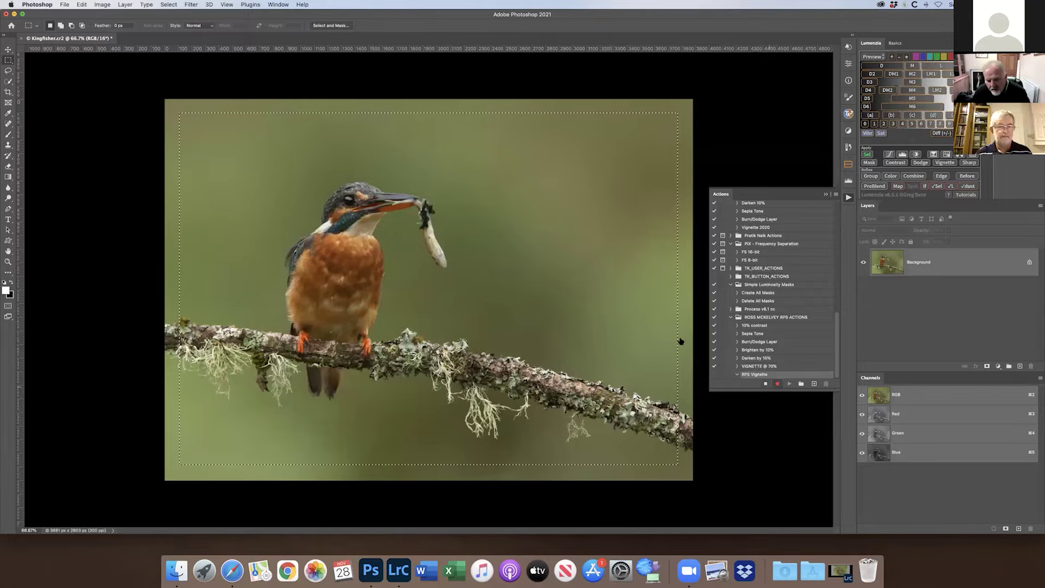
Invert the rectangular selection and feather it by 400 pixels while the action records
{"action": "left_click", "coordinate": [169, 5]}
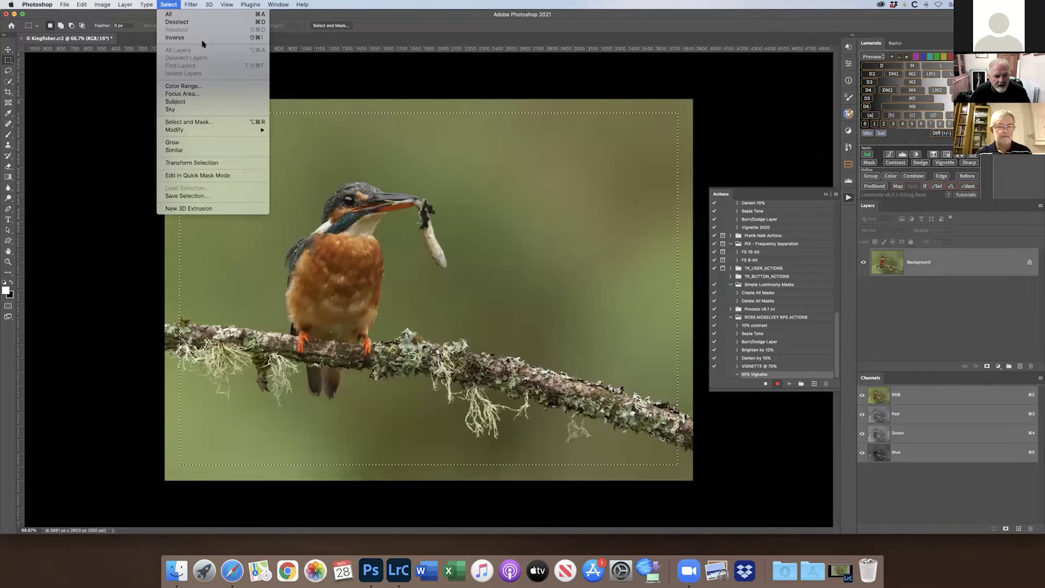
{"action": "left_click", "coordinate": [202, 37]}
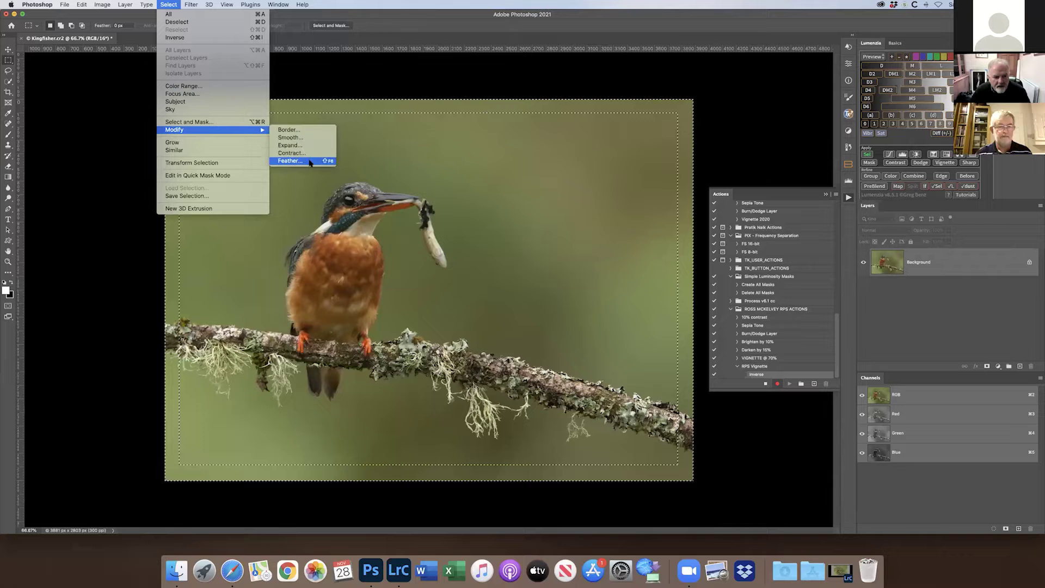
{"action": "left_click", "coordinate": [309, 161]}
{"action": "type", "text": "400"}
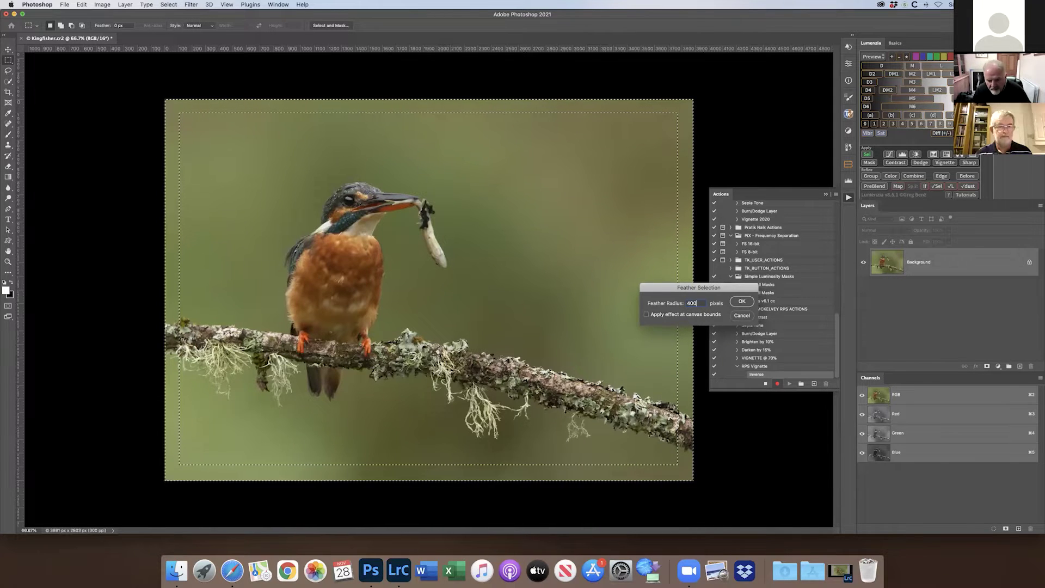
{"action": "left_click", "coordinate": [742, 302]}
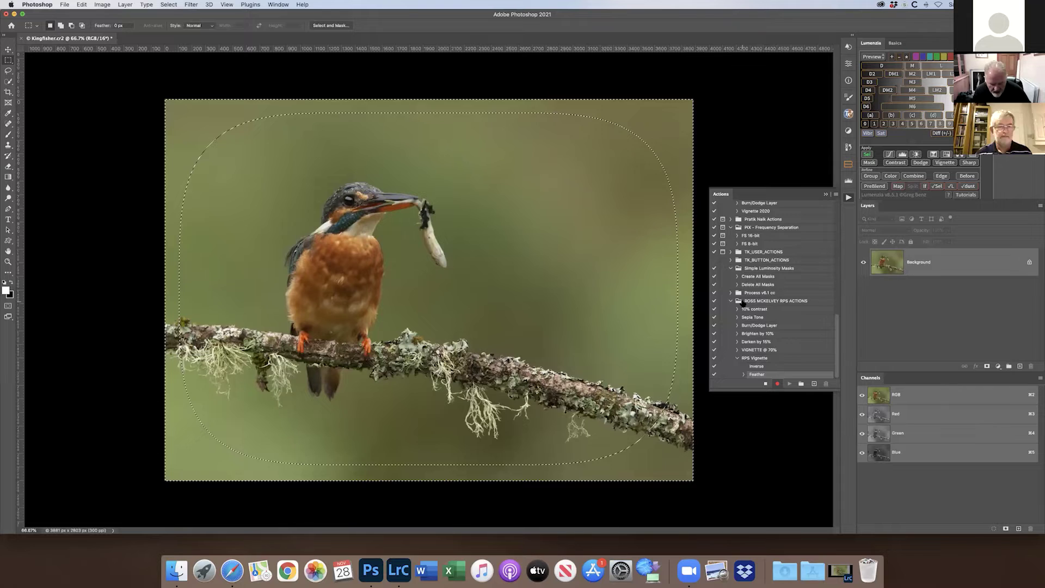
Record copying the feathered border to a new layer and darkening it with a Levels midtone value of 0.75
{"action": "key", "text": "super+j"}
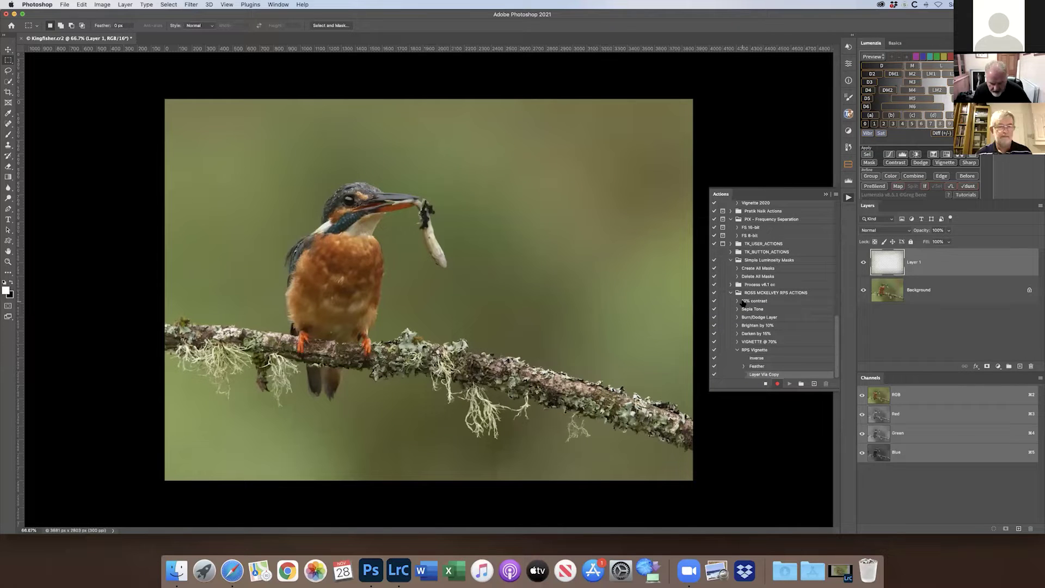
{"action": "key", "text": "super+l"}
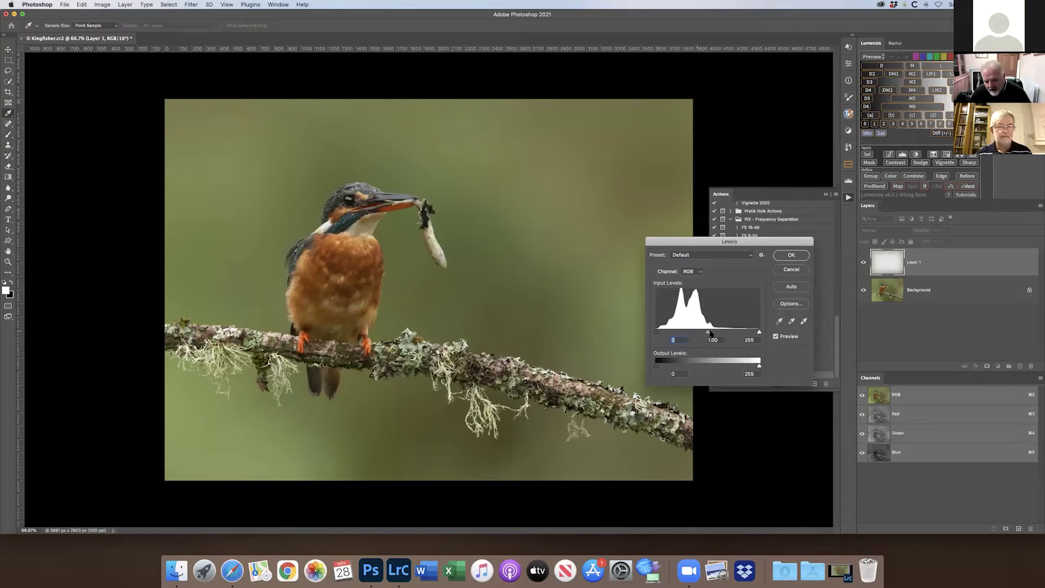
{"action": "left_click", "coordinate": [719, 340]}
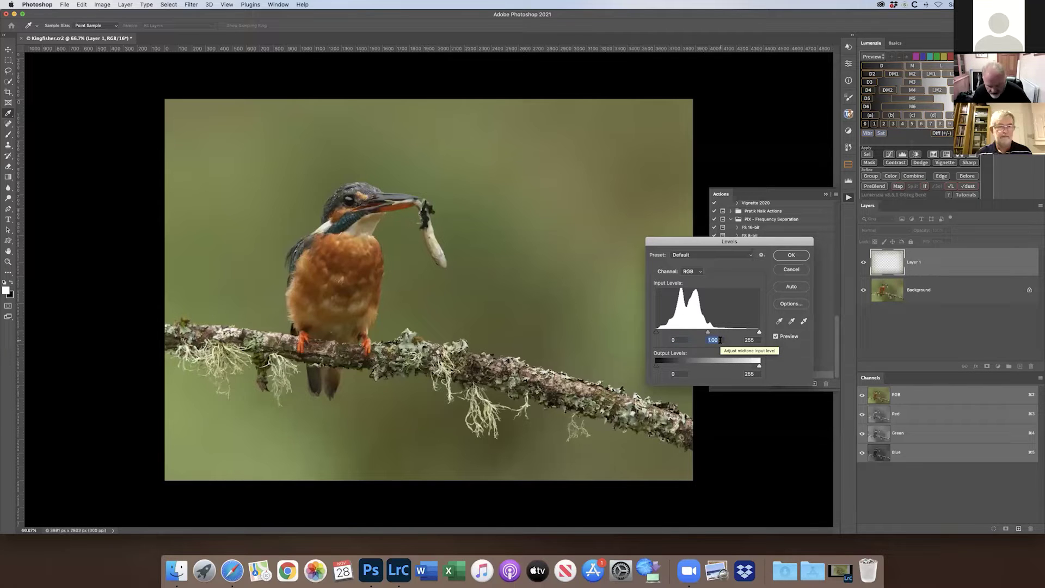
{"action": "type", "text": "0.8"}
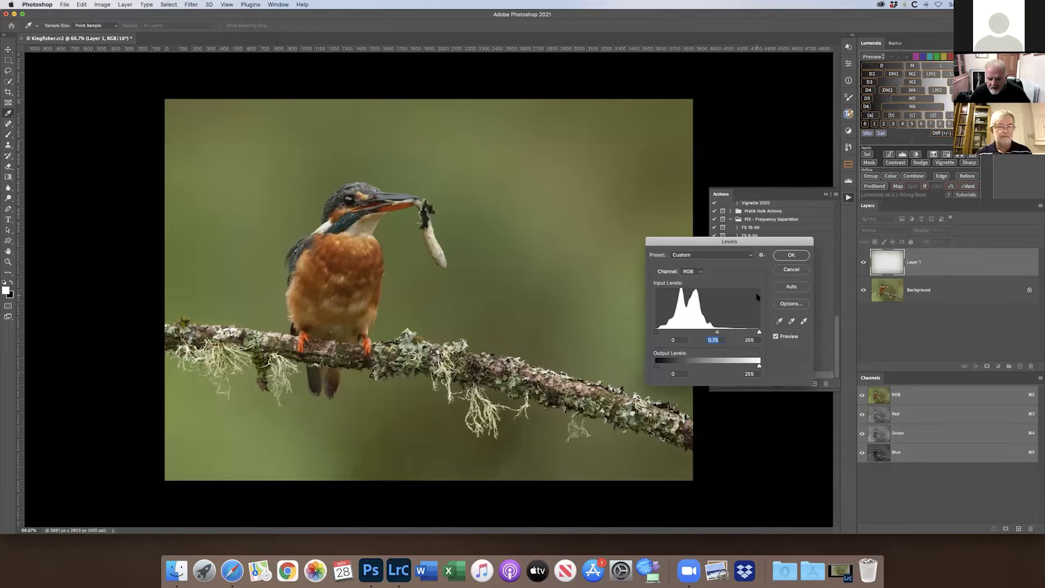
{"action": "left_click", "coordinate": [789, 256]}
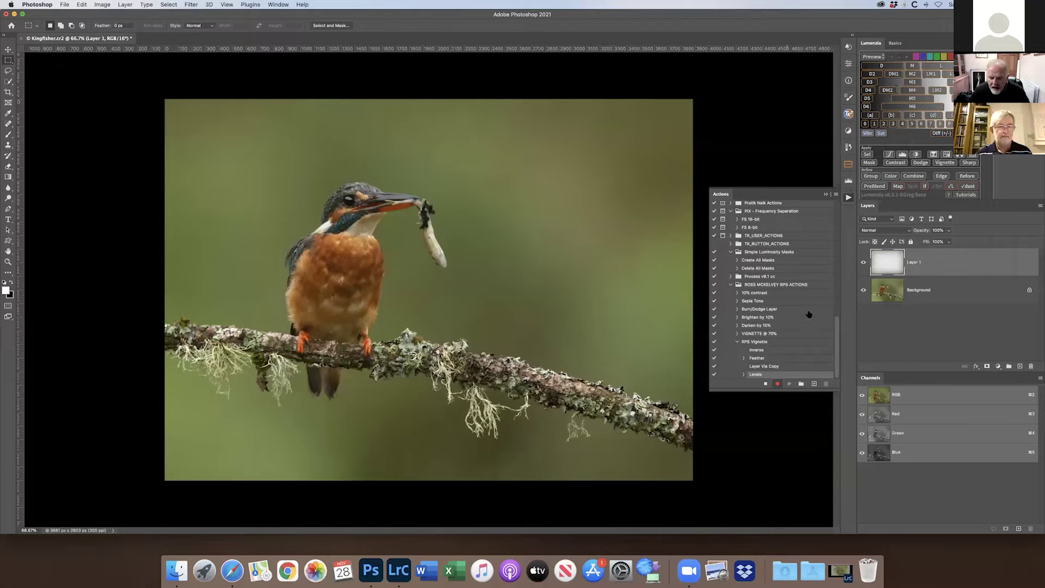
Set the vignette layer's opacity to 70%, stop recording, and collapse the "RPS Vignette" action
{"action": "key", "text": "v"}
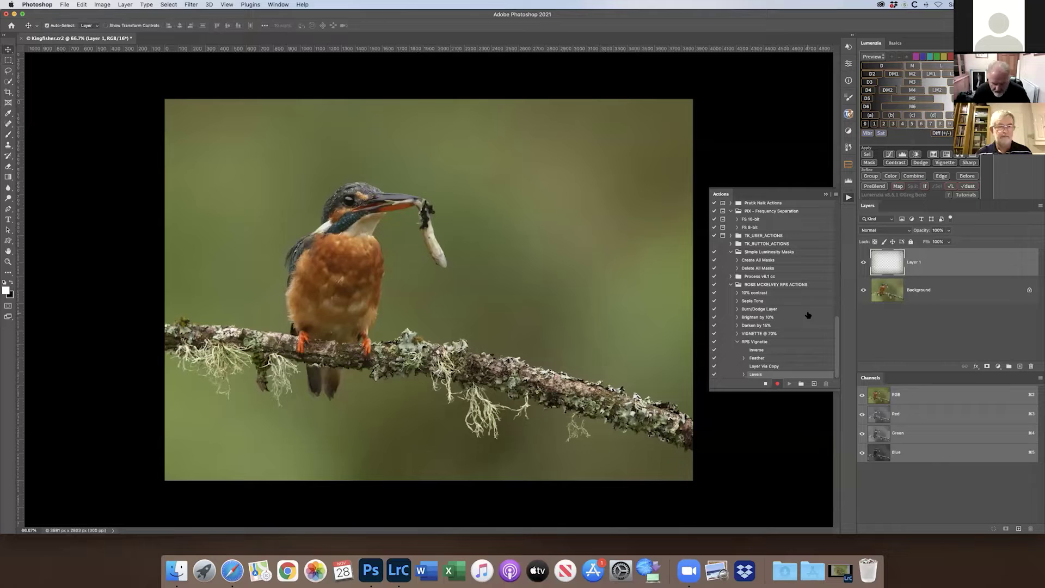
{"action": "key", "text": "7"}
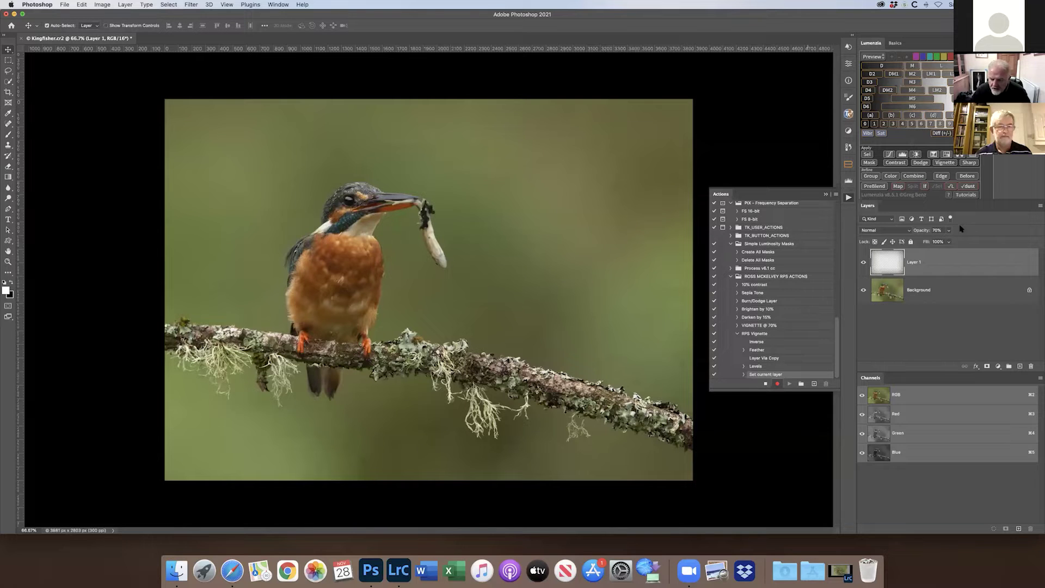
{"action": "left_click", "coordinate": [765, 384]}
{"action": "left_click", "coordinate": [738, 334]}
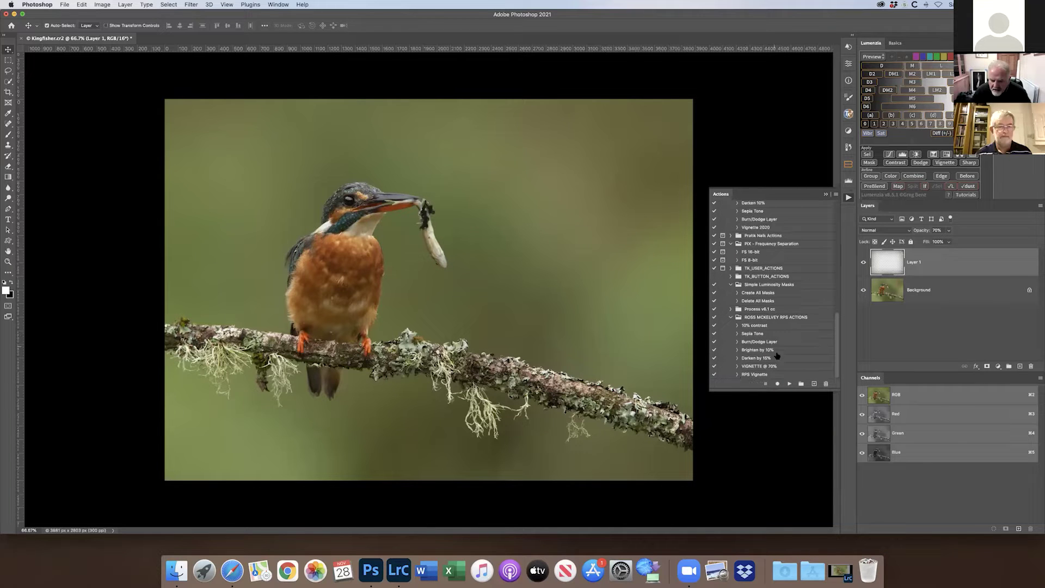
Delete the vignette layer and recreate it by playing the "RPS Vignette" action on a rectangular selection just inside the photo's edges
{"action": "left_click_drag", "start_coordinate": [887, 262], "coordinate": [1030, 365]}
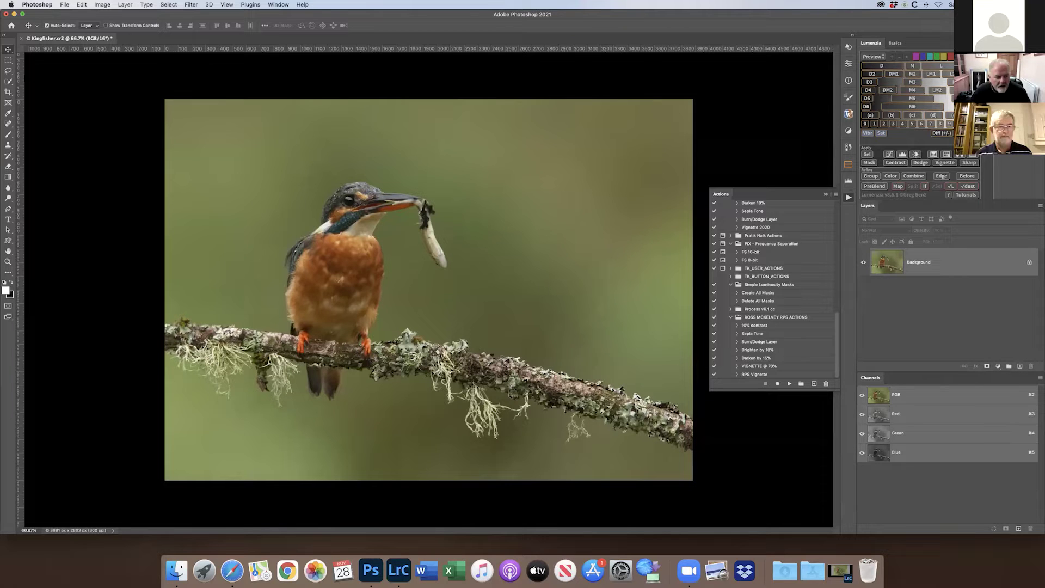
{"action": "left_click", "coordinate": [8, 61]}
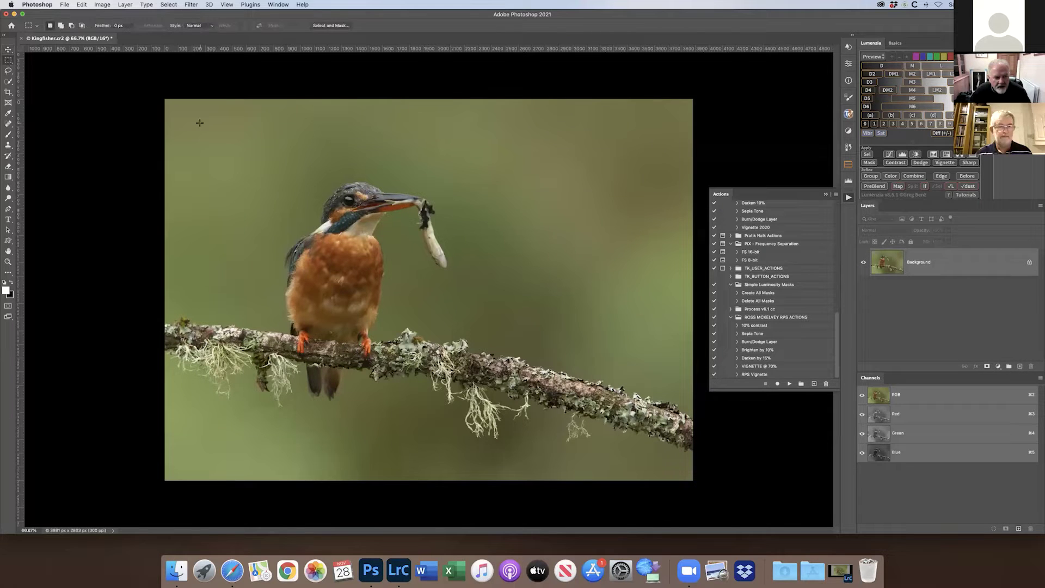
{"action": "left_click_drag", "start_coordinate": [184, 115], "coordinate": [673, 463]}
{"action": "left_click", "coordinate": [754, 374]}
{"action": "left_click", "coordinate": [789, 384]}
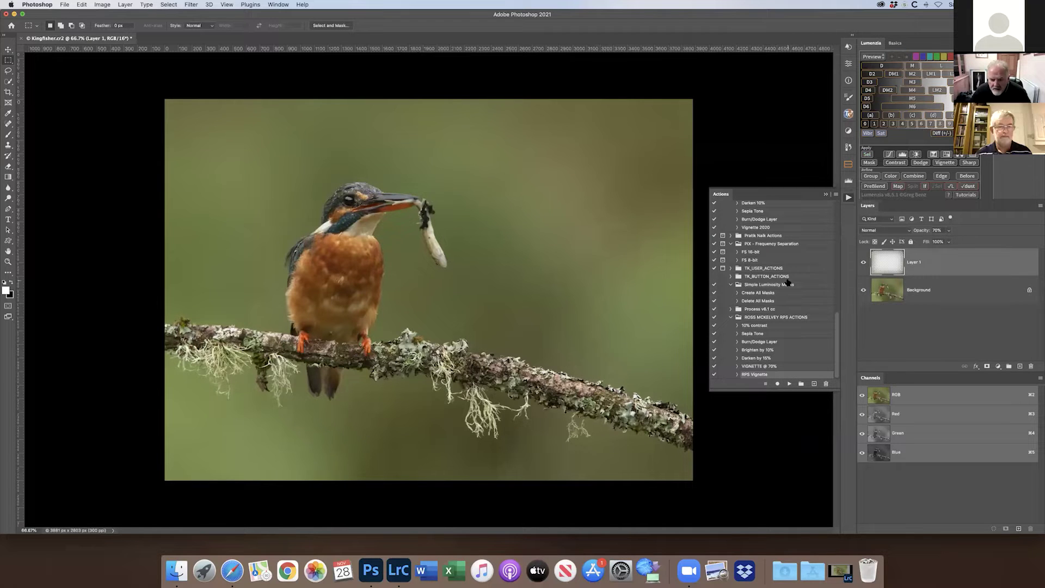
Compare the photo with and without the vignette layer to examine how the edges are darkened
{"action": "left_click", "coordinate": [860, 263]}
{"action": "left_click", "coordinate": [860, 263]}
{"action": "left_click", "coordinate": [860, 264]}
{"action": "left_click", "coordinate": [860, 263]}
{"action": "left_click", "coordinate": [861, 263]}
{"action": "left_click", "coordinate": [863, 263]}
{"action": "left_click", "coordinate": [863, 263]}
{"action": "left_click", "coordinate": [863, 264]}
{"action": "left_click", "coordinate": [863, 264]}
{"action": "left_click", "coordinate": [862, 264]}
{"action": "left_click", "coordinate": [863, 264]}
{"action": "left_click", "coordinate": [863, 264]}
{"action": "left_click", "coordinate": [863, 264]}
{"action": "left_click", "coordinate": [863, 264]}
{"action": "left_click", "coordinate": [864, 265]}
{"action": "left_click", "coordinate": [864, 265]}
{"action": "left_click", "coordinate": [864, 265]}
{"action": "left_click", "coordinate": [864, 265]}
{"action": "left_click", "coordinate": [865, 265]}
{"action": "left_click", "coordinate": [866, 264]}
{"action": "left_click", "coordinate": [864, 264]}
{"action": "left_click", "coordinate": [865, 264]}
{"action": "left_click", "coordinate": [864, 264]}
{"action": "left_click", "coordinate": [865, 264]}
{"action": "left_click", "coordinate": [864, 264]}
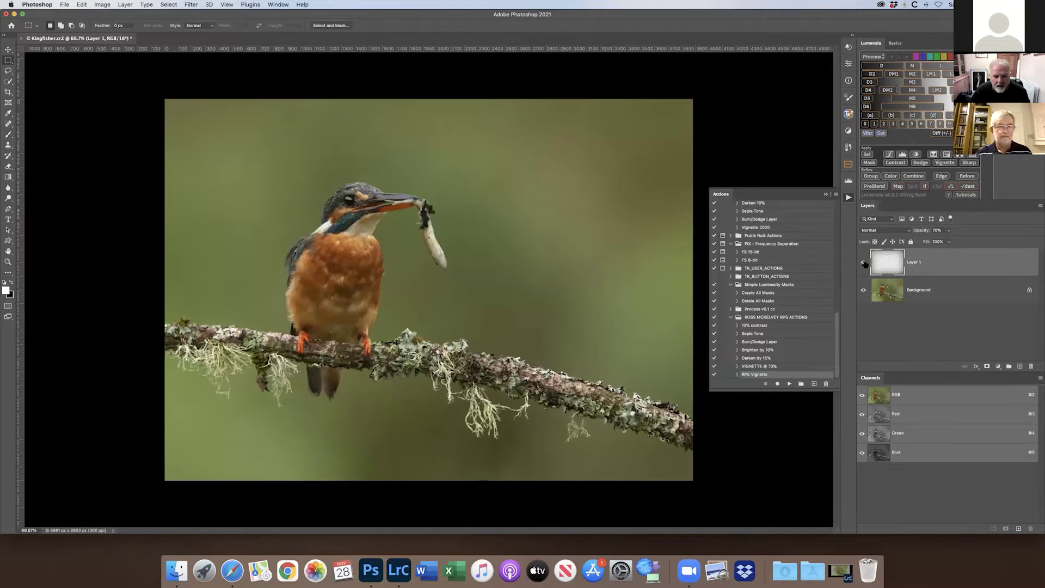
Flatten the vignette into the background and duplicate the result to a new layer
{"action": "left_click", "coordinate": [1040, 206]}
{"action": "left_click", "coordinate": [979, 472]}
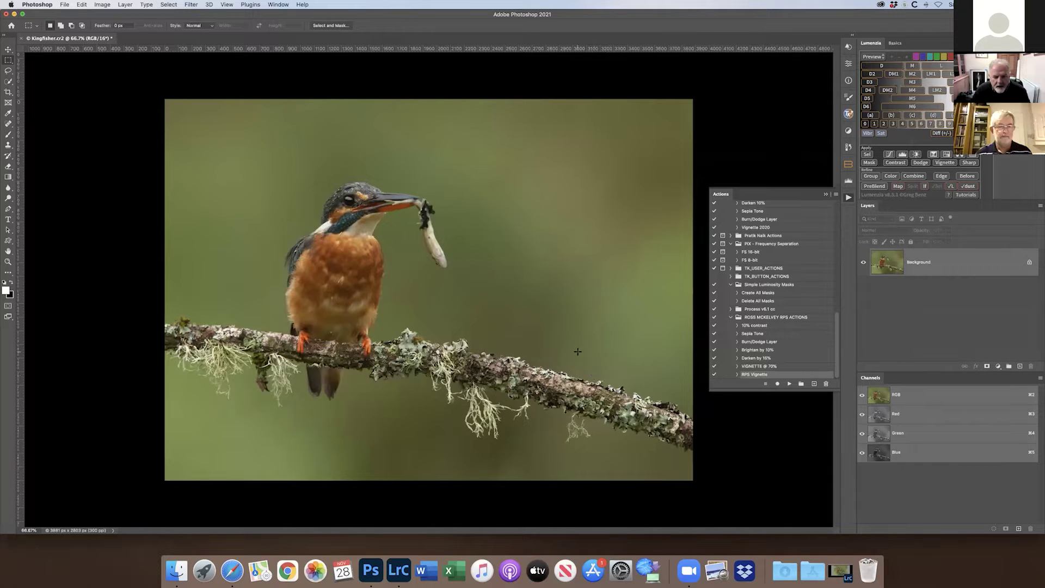
{"action": "key", "text": "super+j"}
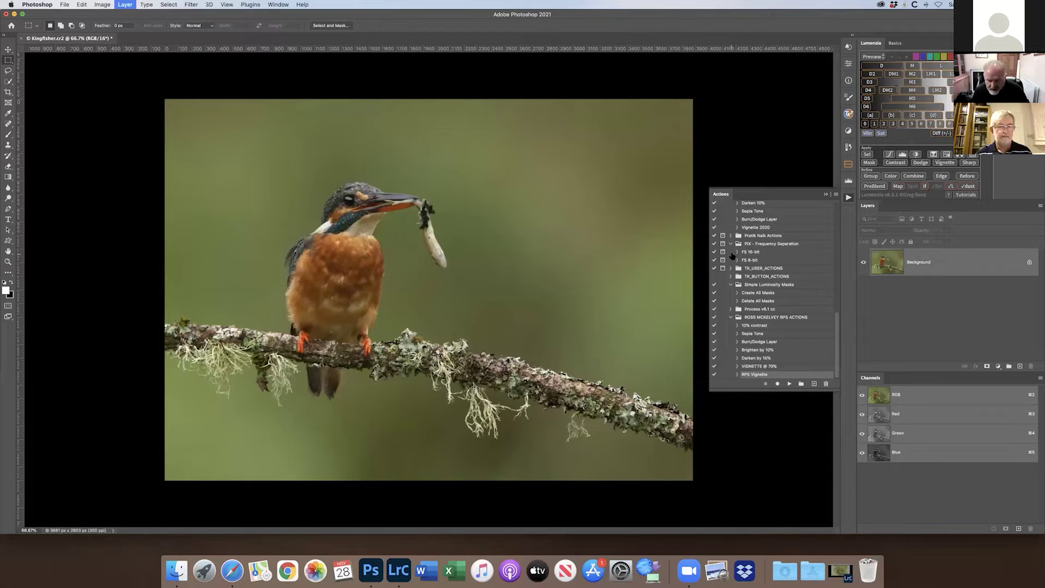
Open the duplicated layer in Color Efex Pro 4 and choose the Darken/Lighten Centre filter
{"action": "left_click", "coordinate": [191, 4]}
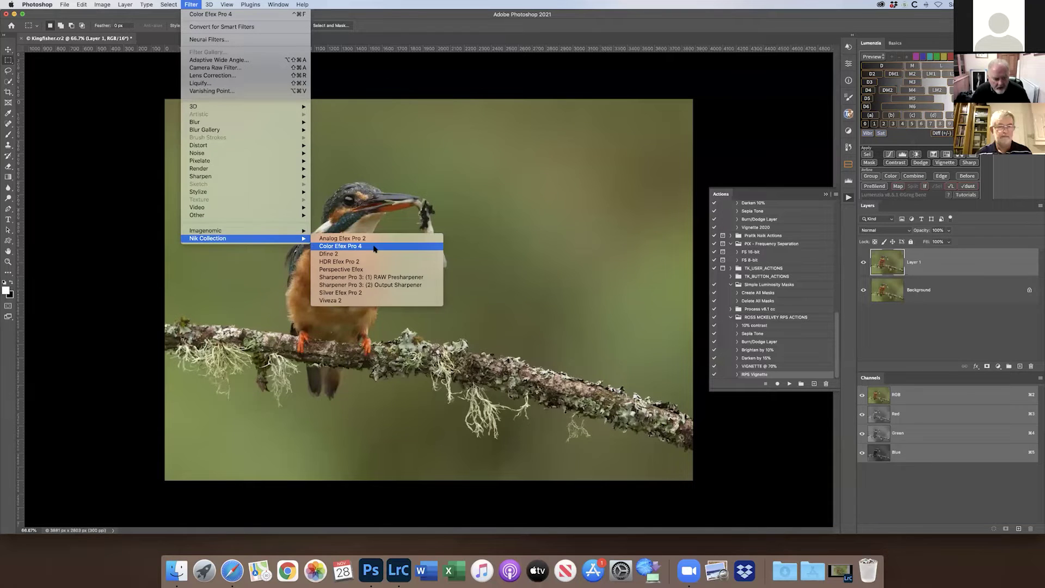
{"action": "left_click", "coordinate": [374, 248]}
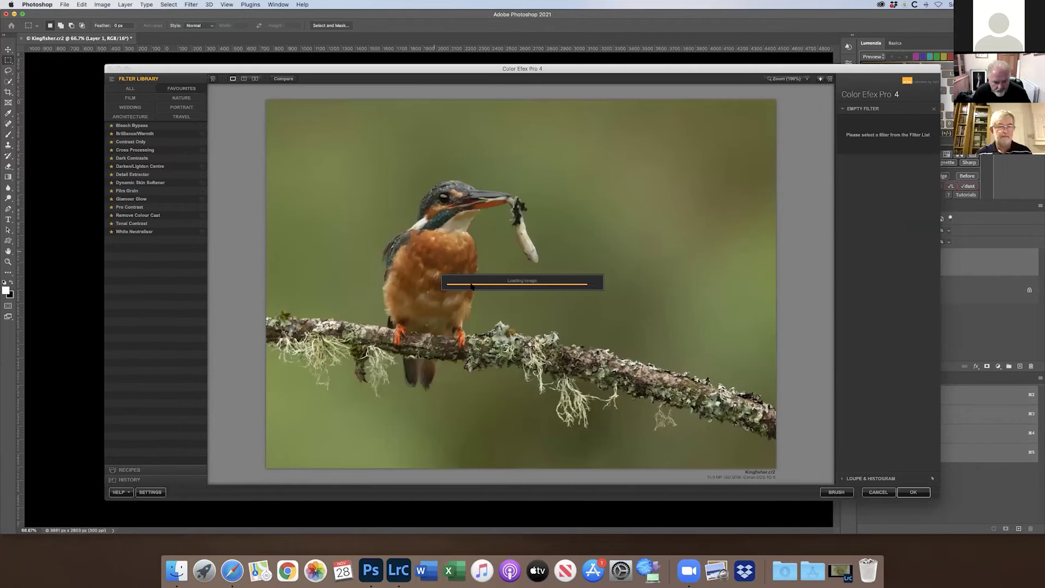
{"action": "left_click", "coordinate": [153, 172]}
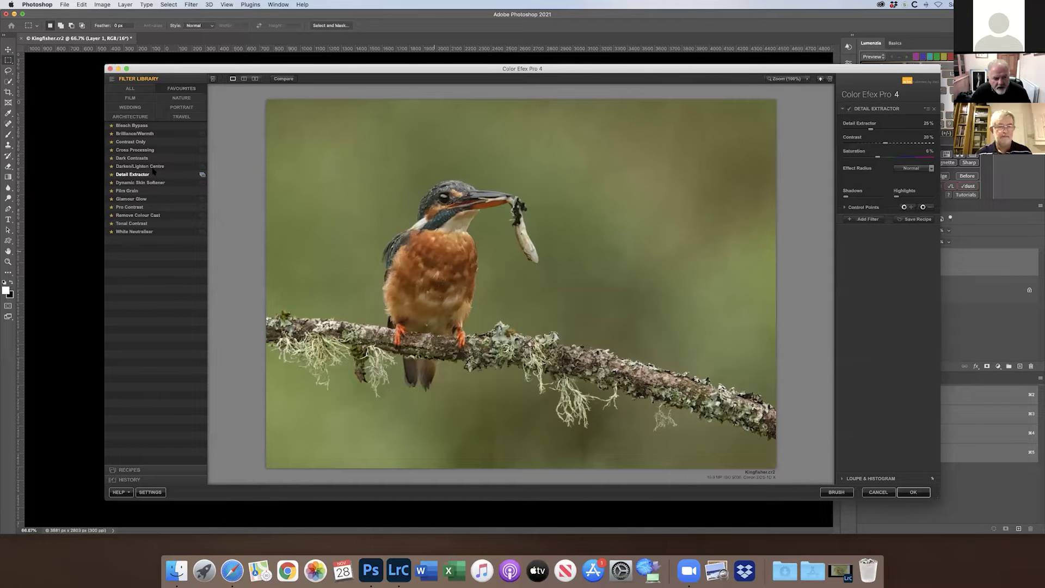
{"action": "left_click", "coordinate": [146, 166]}
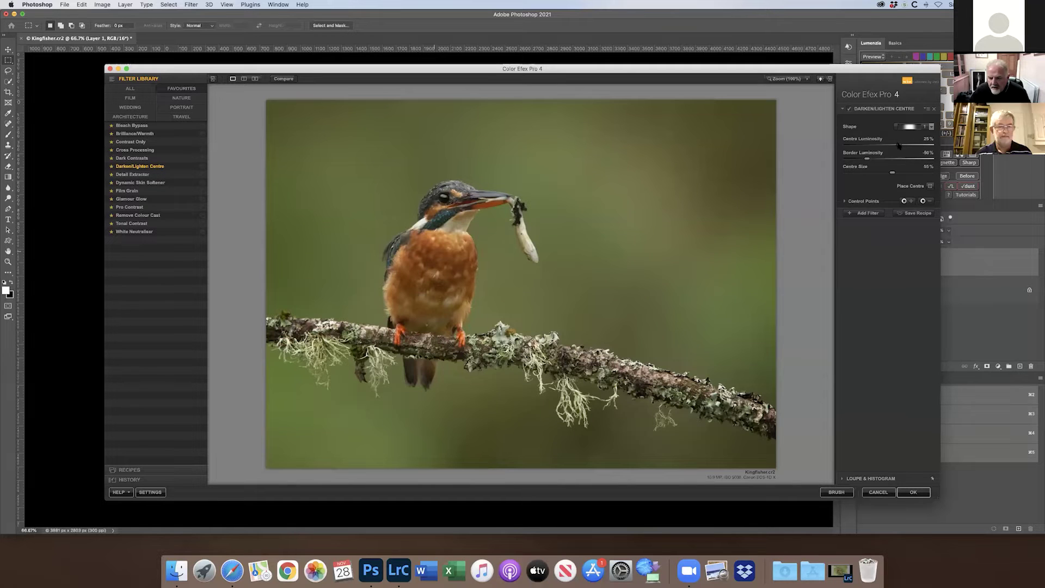
Set Centre Luminosity to 20%, Border Luminosity to -25% and Centre Size to 16%, centre the effect near the kingfisher's beak, and apply the filter
{"action": "left_click_drag", "start_coordinate": [898, 145], "coordinate": [899, 146]}
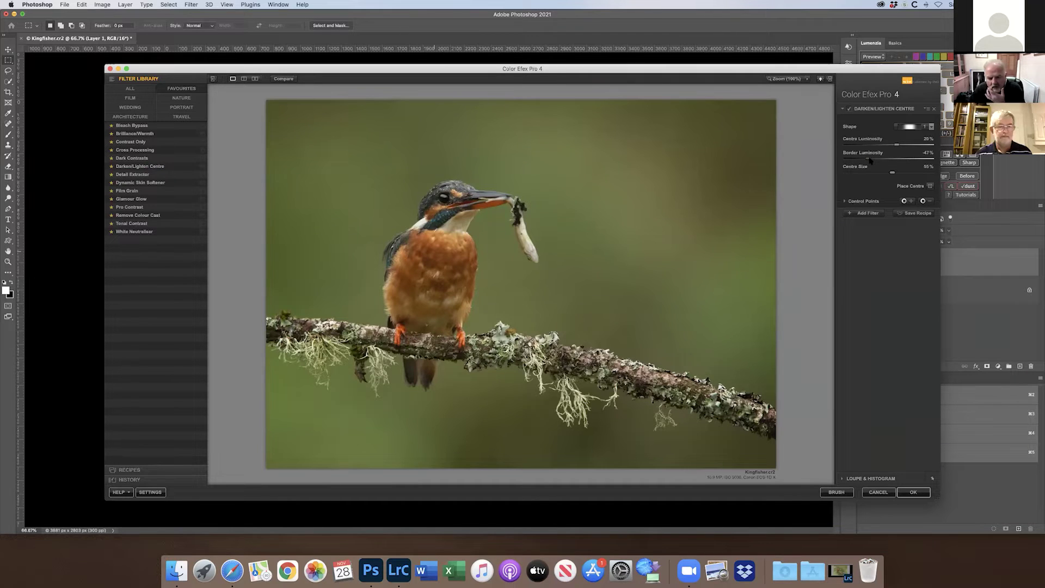
{"action": "left_click_drag", "start_coordinate": [869, 160], "coordinate": [884, 161]}
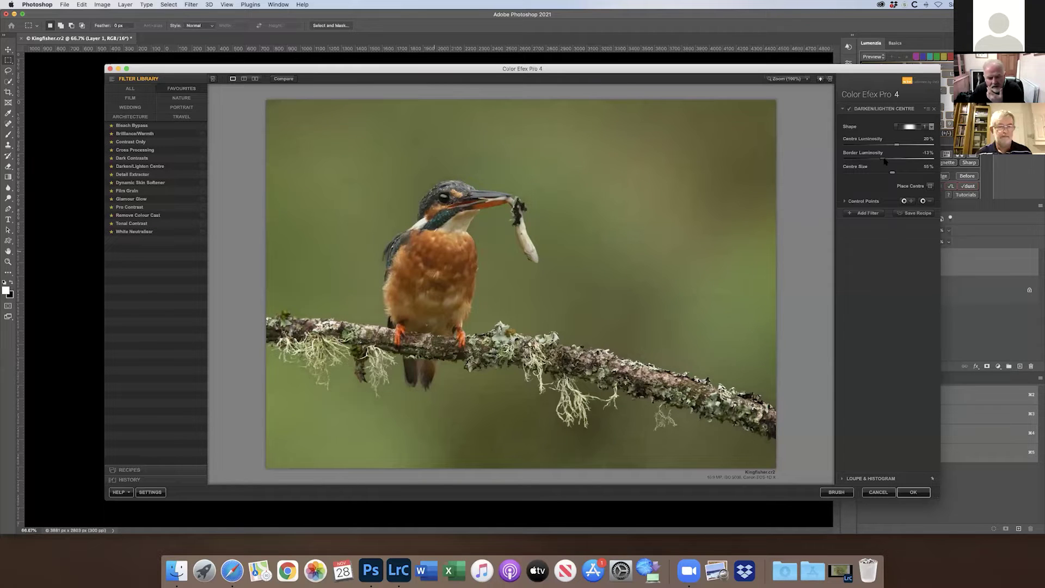
{"action": "left_click_drag", "start_coordinate": [883, 161], "coordinate": [876, 160]}
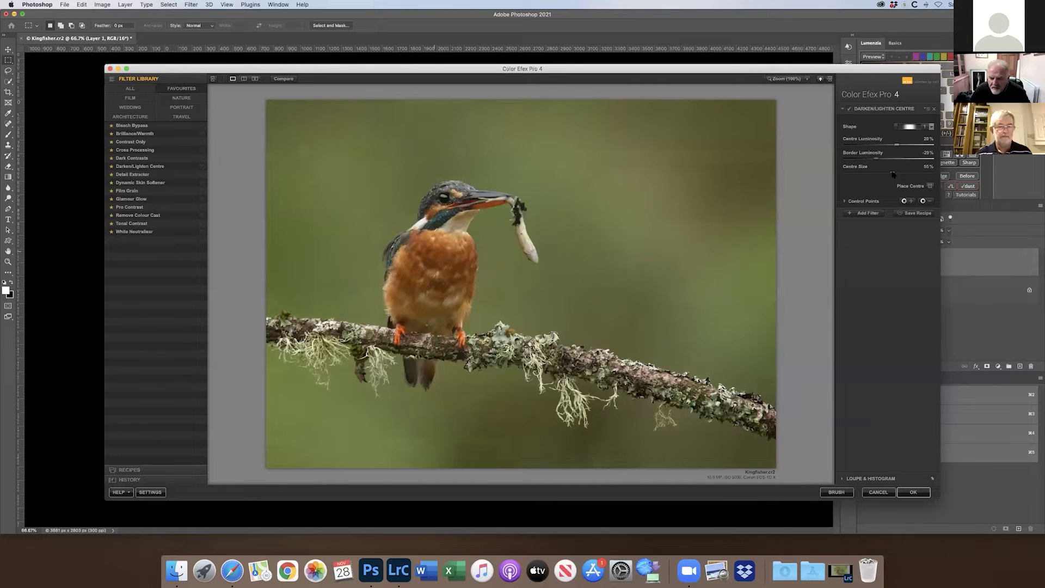
{"action": "left_click_drag", "start_coordinate": [892, 174], "coordinate": [860, 174]}
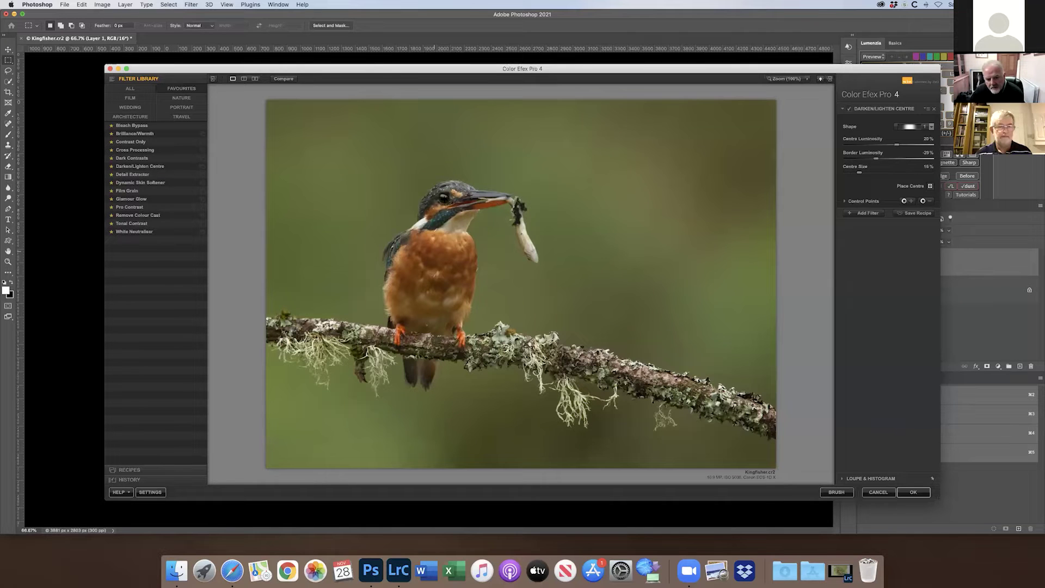
{"action": "left_click", "coordinate": [490, 204]}
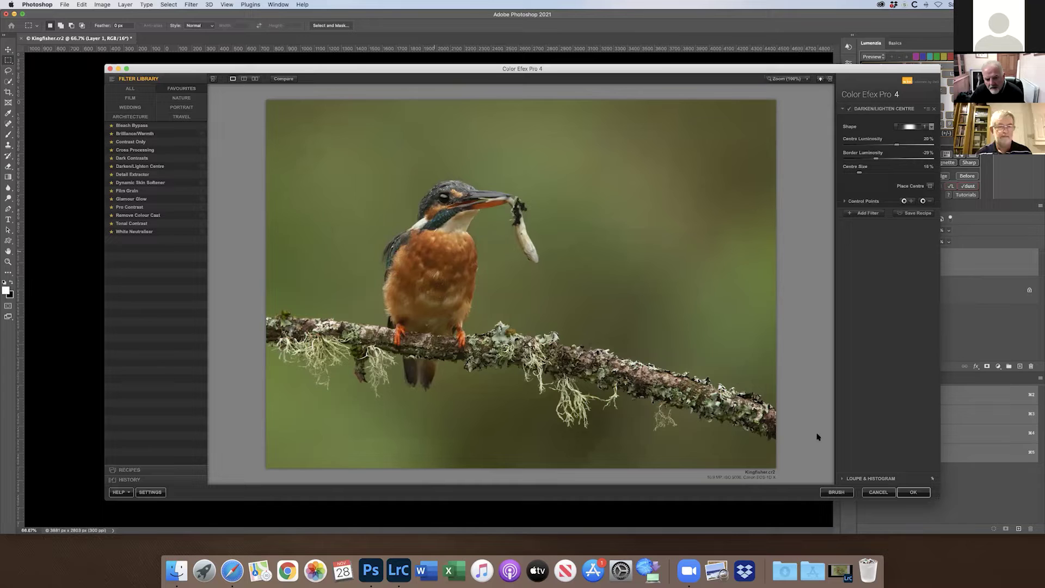
{"action": "left_click", "coordinate": [912, 492]}
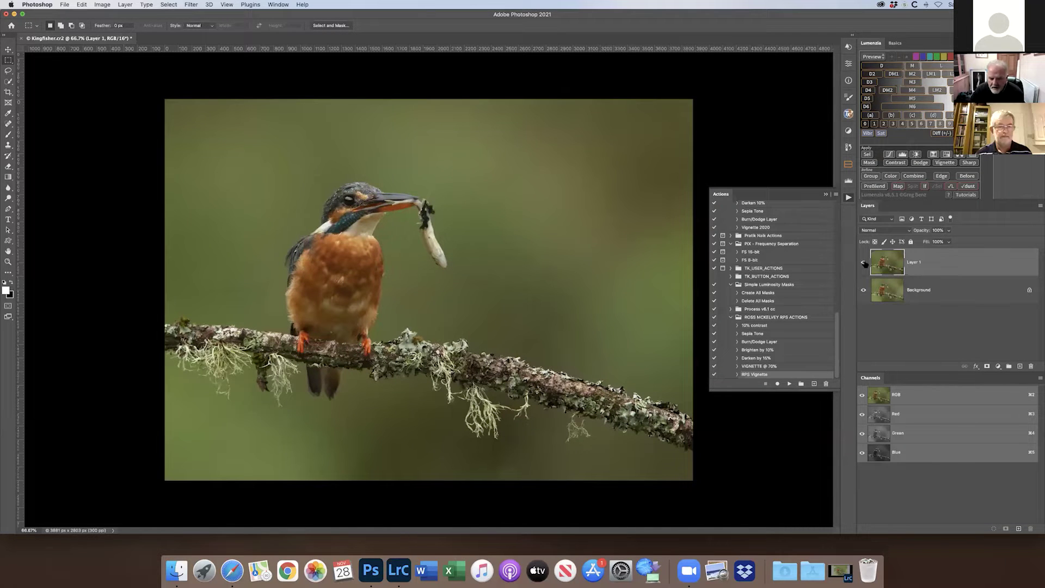
Compare the photo with and without the Darken/Lighten Centre layer to judge the strength of the effect
{"action": "left_click", "coordinate": [863, 263]}
{"action": "left_click", "coordinate": [863, 263]}
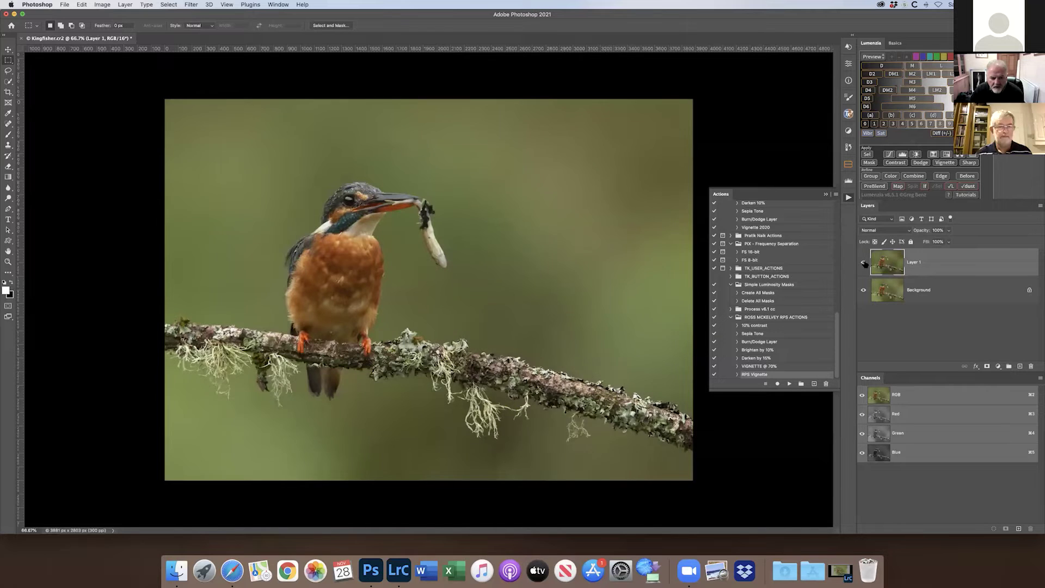
{"action": "left_click", "coordinate": [864, 263]}
{"action": "left_click", "coordinate": [863, 263]}
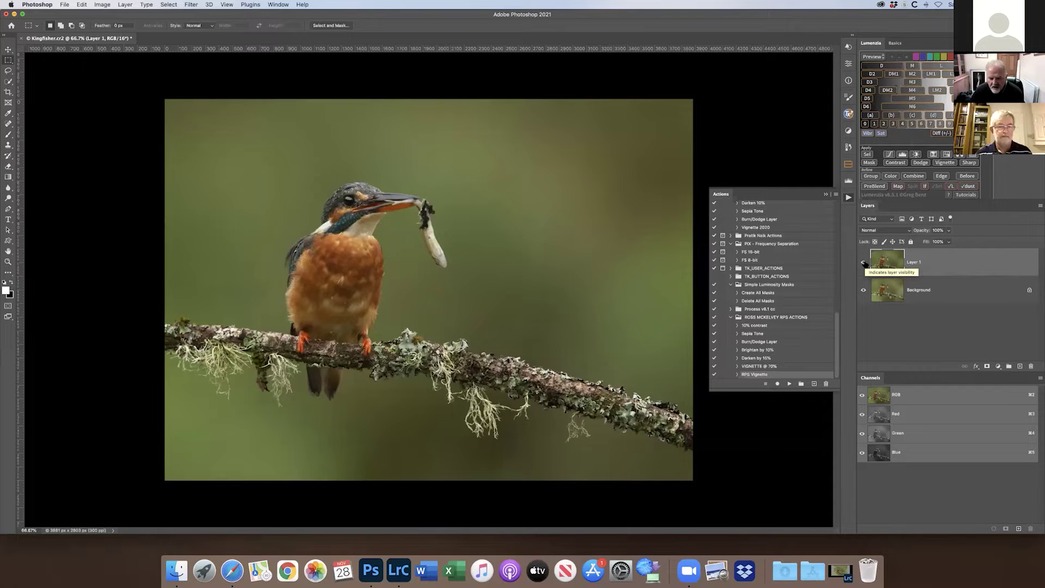
{"action": "left_click", "coordinate": [864, 263]}
{"action": "left_click", "coordinate": [863, 263]}
{"action": "left_click", "coordinate": [864, 263]}
{"action": "left_click", "coordinate": [863, 263]}
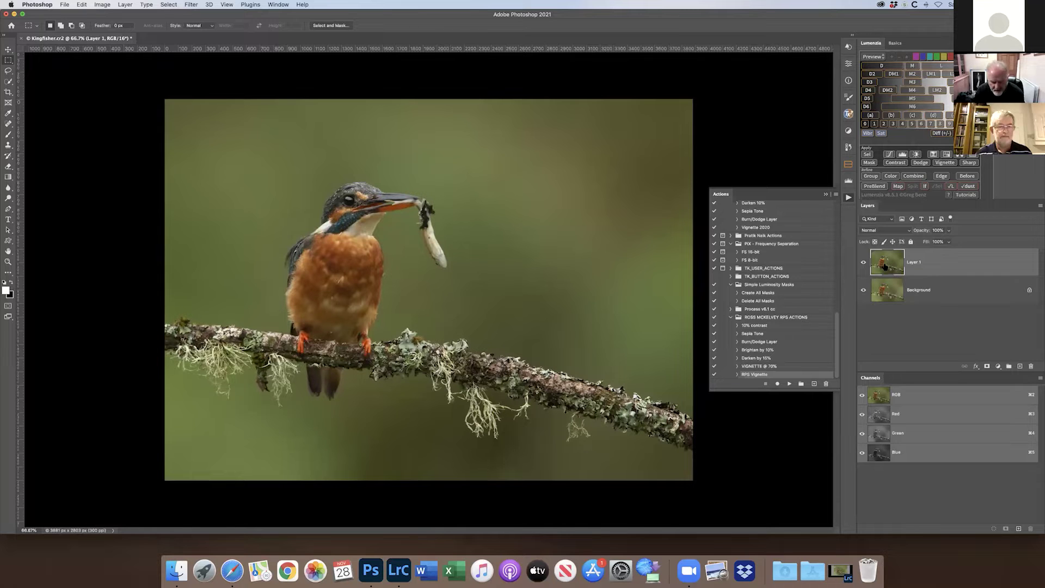
Reduce the filtered layer's opacity to 70%, check it against the background, and merge the visible layers
{"action": "key", "text": "v"}
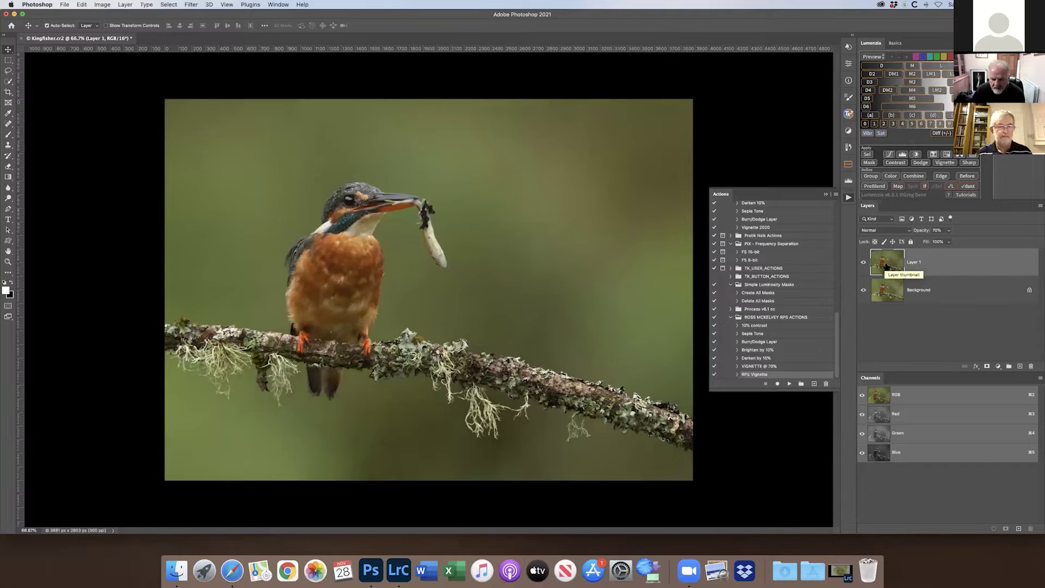
{"action": "left_click", "coordinate": [863, 262]}
{"action": "left_click", "coordinate": [865, 262]}
{"action": "left_click", "coordinate": [864, 262]}
{"action": "left_click", "coordinate": [864, 262]}
{"action": "left_click", "coordinate": [863, 262]}
{"action": "left_click", "coordinate": [864, 263]}
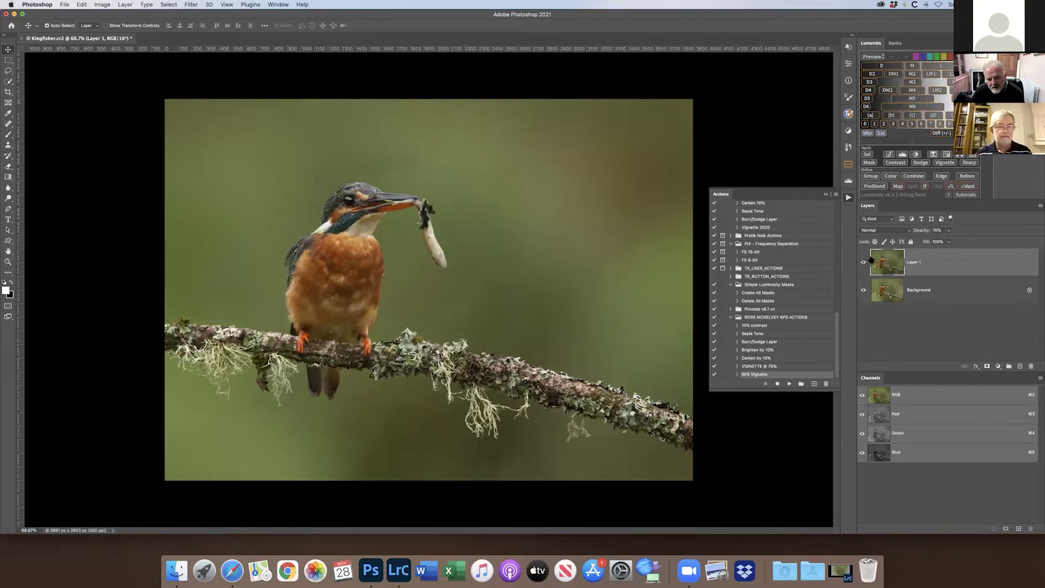
{"action": "left_click", "coordinate": [1039, 206]}
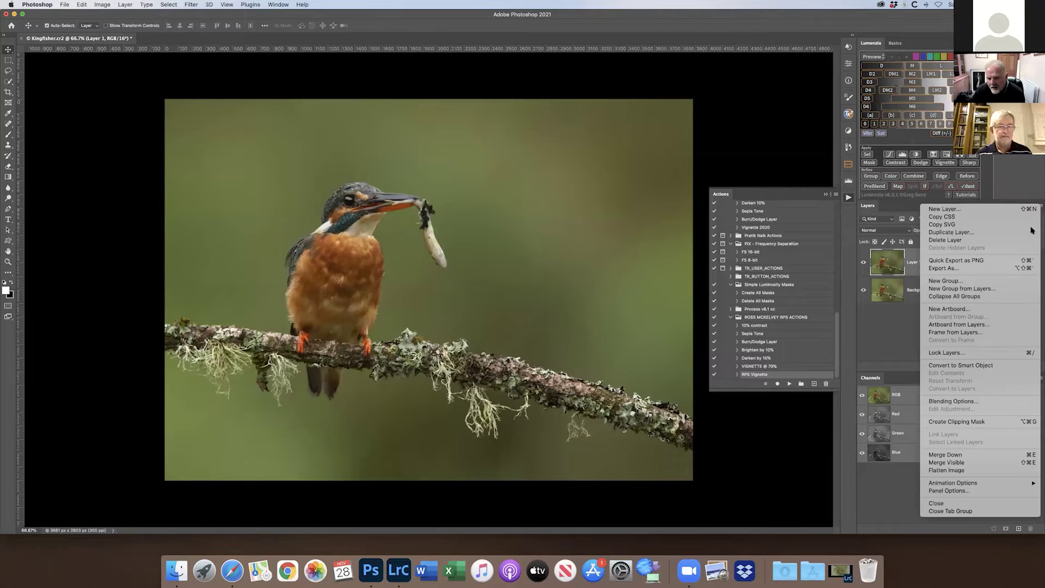
{"action": "left_click", "coordinate": [989, 463]}
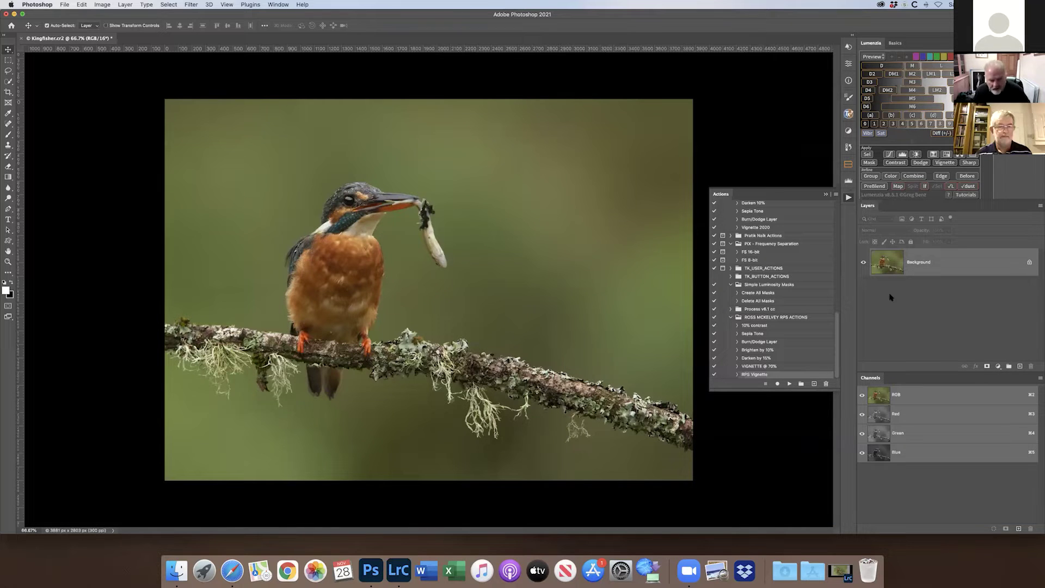
Duplicate the background to a new layer and set Camera Raw Sharpening to 100, Radius to 0.6 and Detail to 0
{"action": "key", "text": "super+j"}
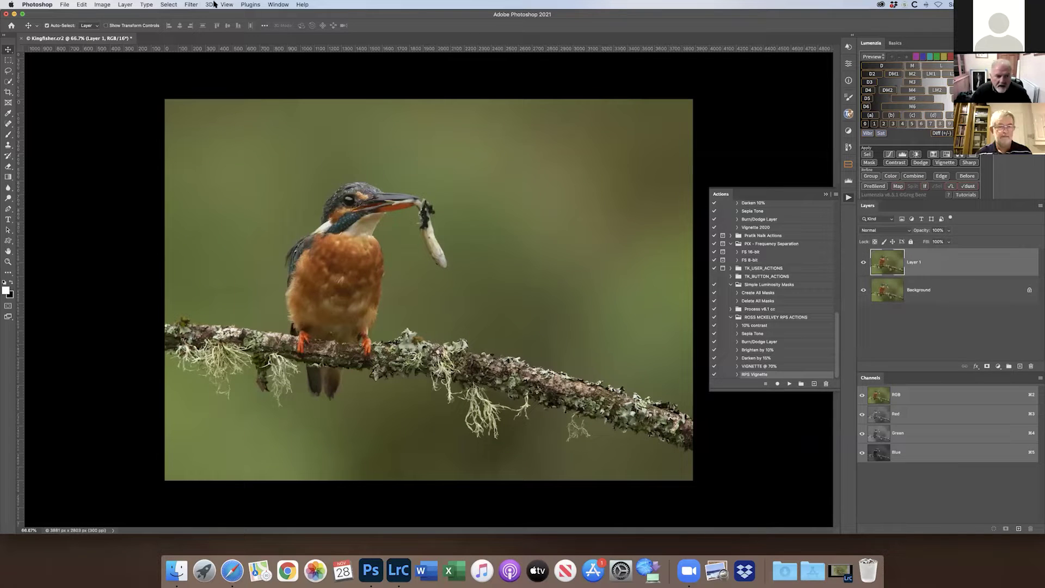
{"action": "left_click", "coordinate": [191, 4]}
{"action": "left_click", "coordinate": [239, 67]}
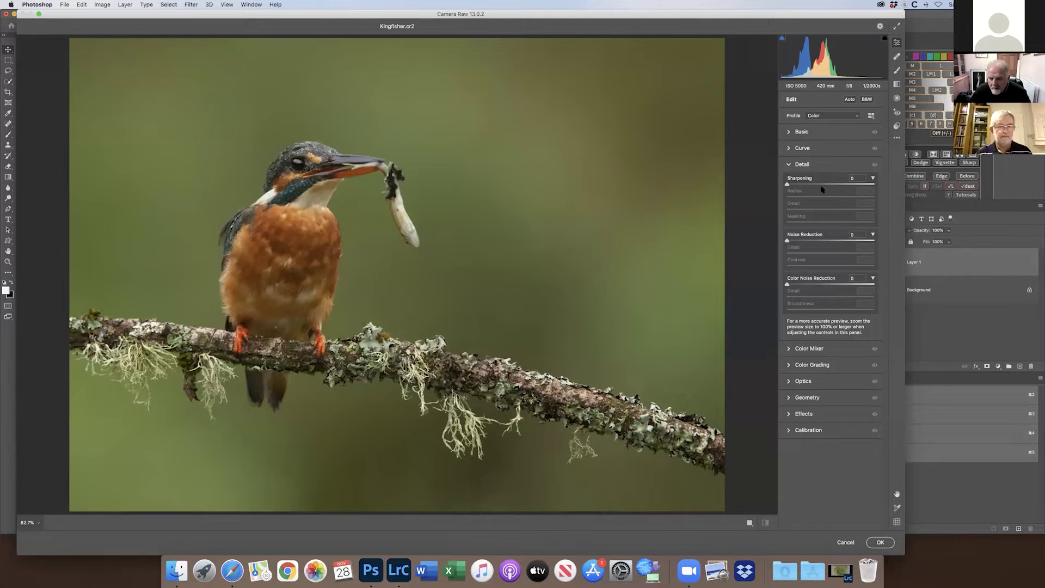
{"action": "mouse_move", "coordinate": [786, 184]}
{"action": "left_mouse_down"}
{"action": "mouse_move", "coordinate": [844, 187]}
{"action": "mouse_move", "coordinate": [791, 197]}
{"action": "left_mouse_up"}
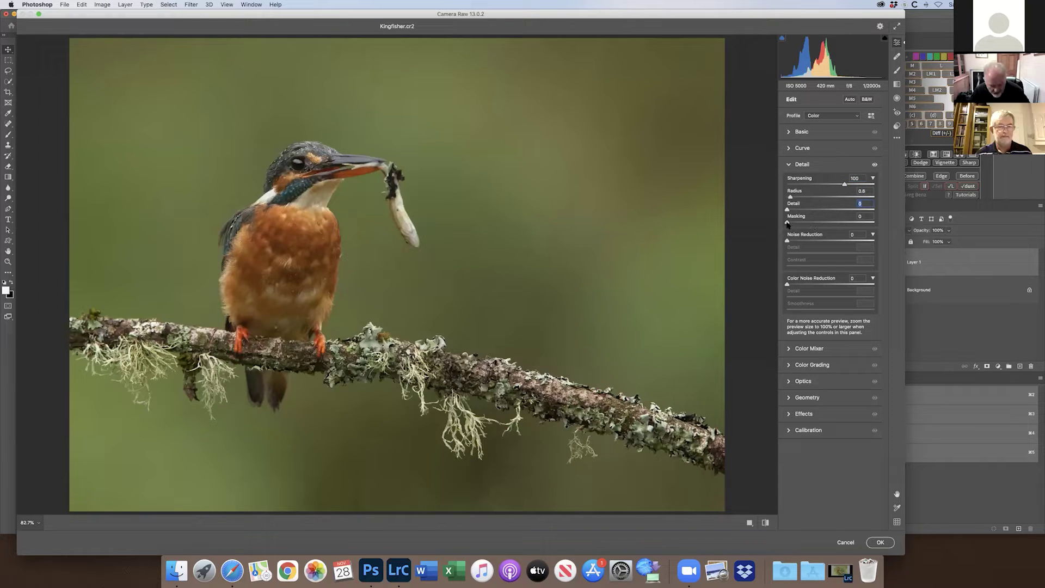
Set the sharpening Masking to 80 using the mask preview, apply the Camera Raw filter, and flatten the image
{"action": "key", "text": "alt"}
{"action": "left_click_drag", "start_coordinate": [787, 224], "coordinate": [855, 225]}
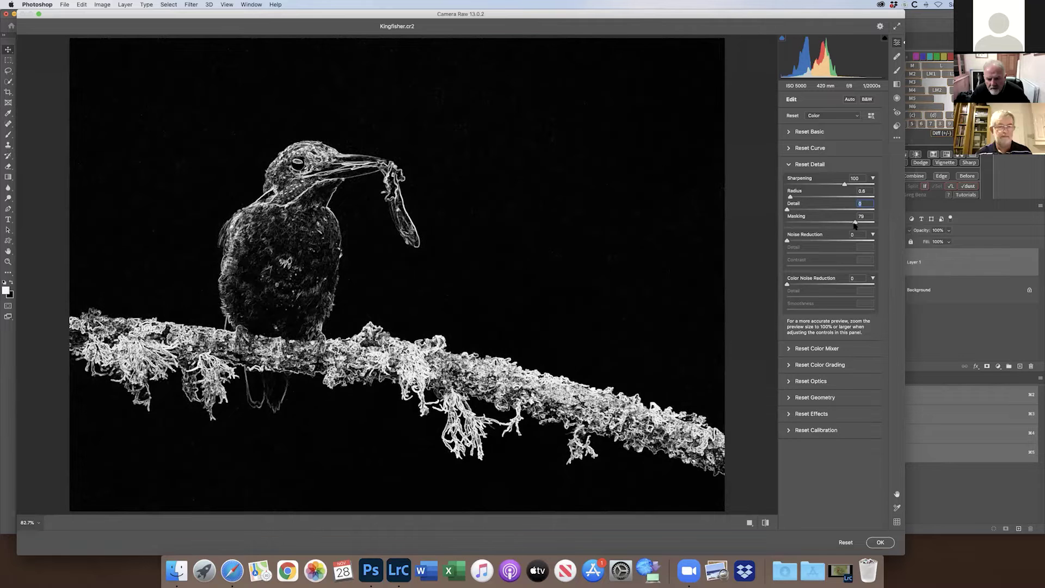
{"action": "left_click_drag", "start_coordinate": [855, 224], "coordinate": [856, 224]}
{"action": "left_click_drag", "start_coordinate": [856, 224], "coordinate": [856, 224]}
{"action": "left_click_drag", "start_coordinate": [856, 225], "coordinate": [855, 224]}
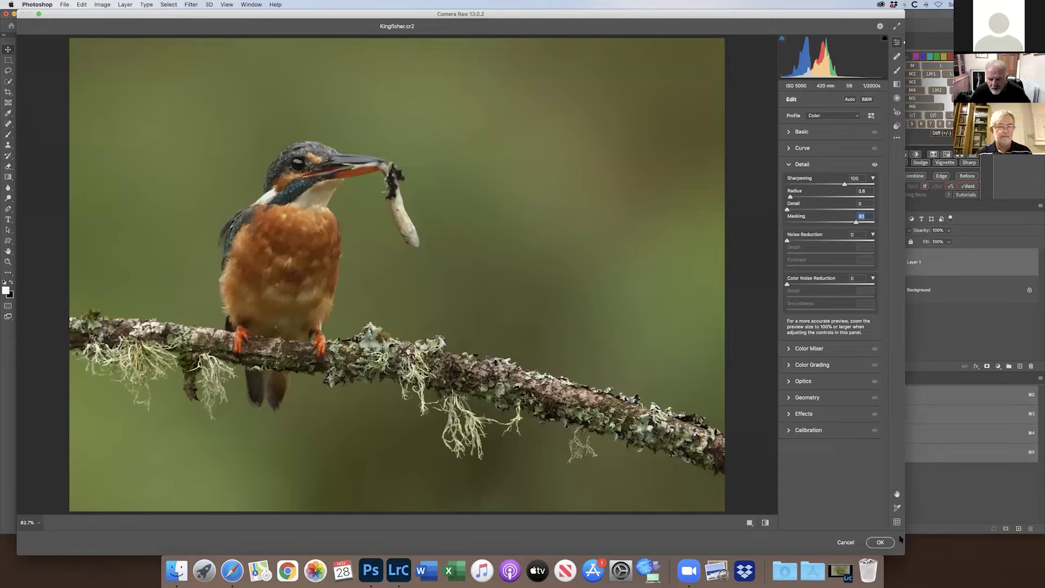
{"action": "left_click", "coordinate": [880, 542]}
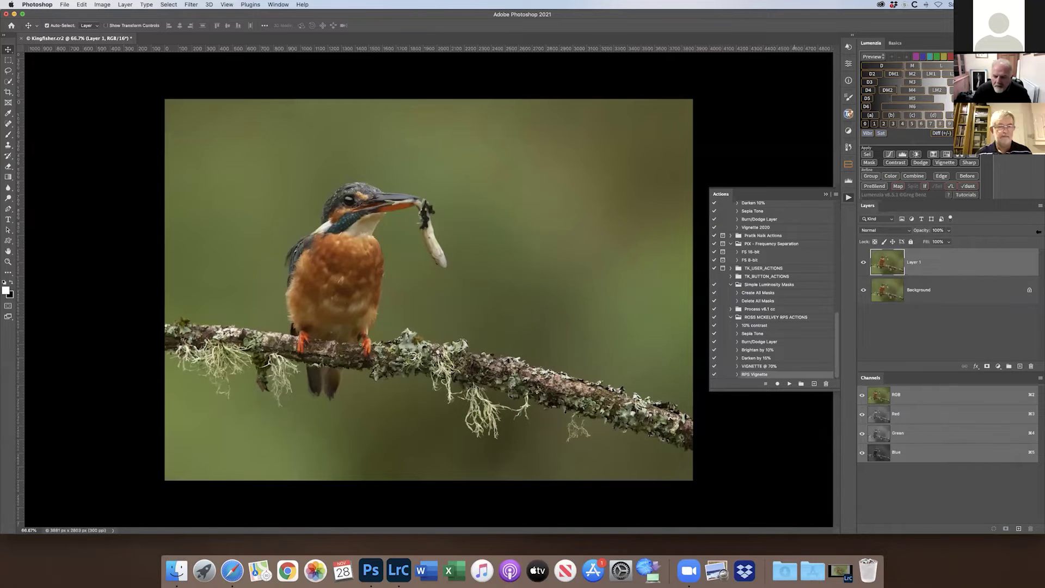
{"action": "left_click", "coordinate": [1039, 206]}
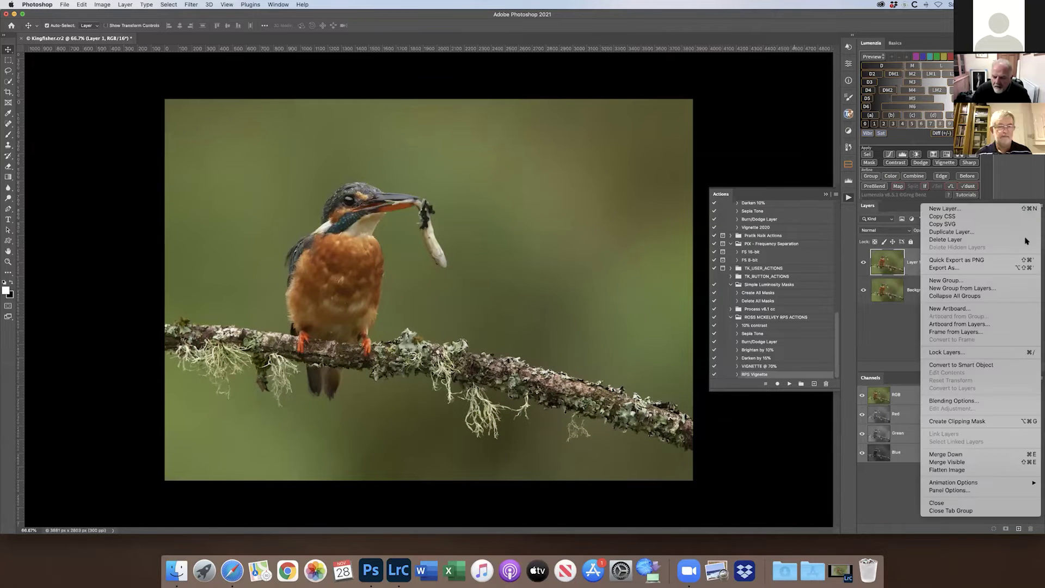
{"action": "left_click", "coordinate": [974, 472]}
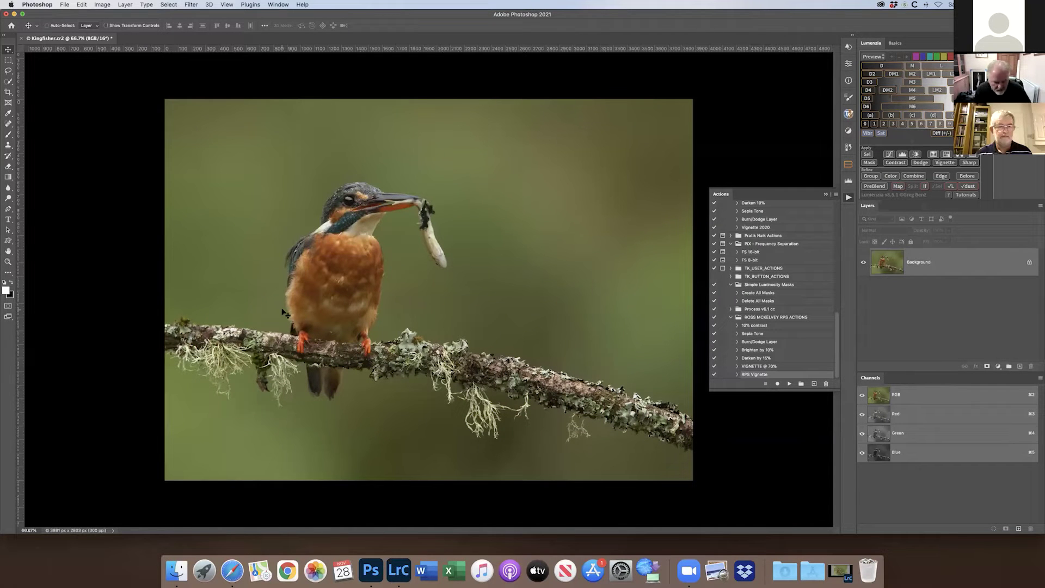
Examine the sharpened kingfisher, branch and background at 100% magnification
{"action": "key", "text": "super+1"}
{"action": "scroll", "coordinate": [365, 309], "scroll_direction": "left", "scroll_amount": 3}
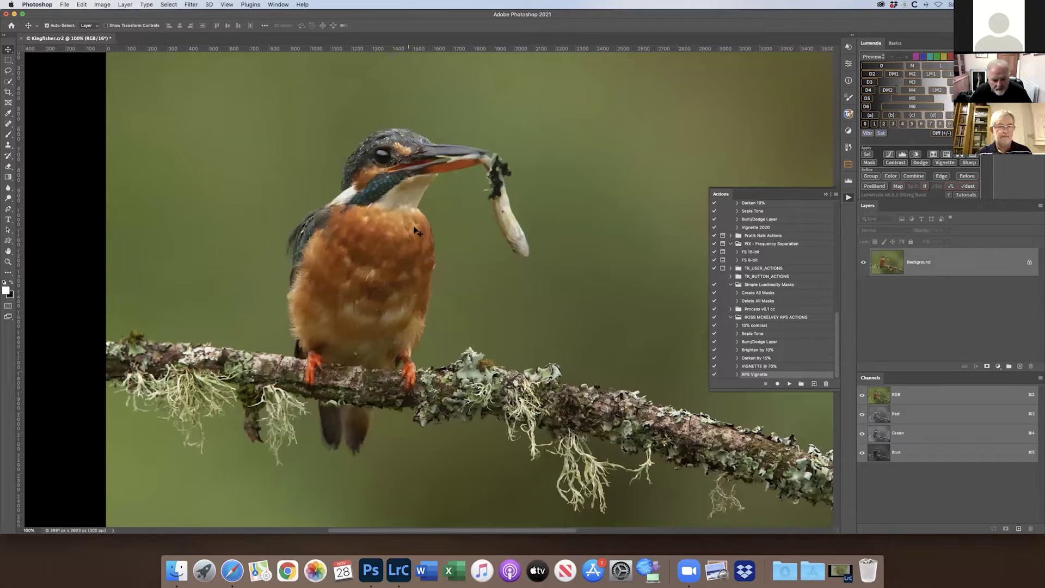
{"action": "scroll", "coordinate": [492, 248], "scroll_direction": "right", "scroll_amount": 3}
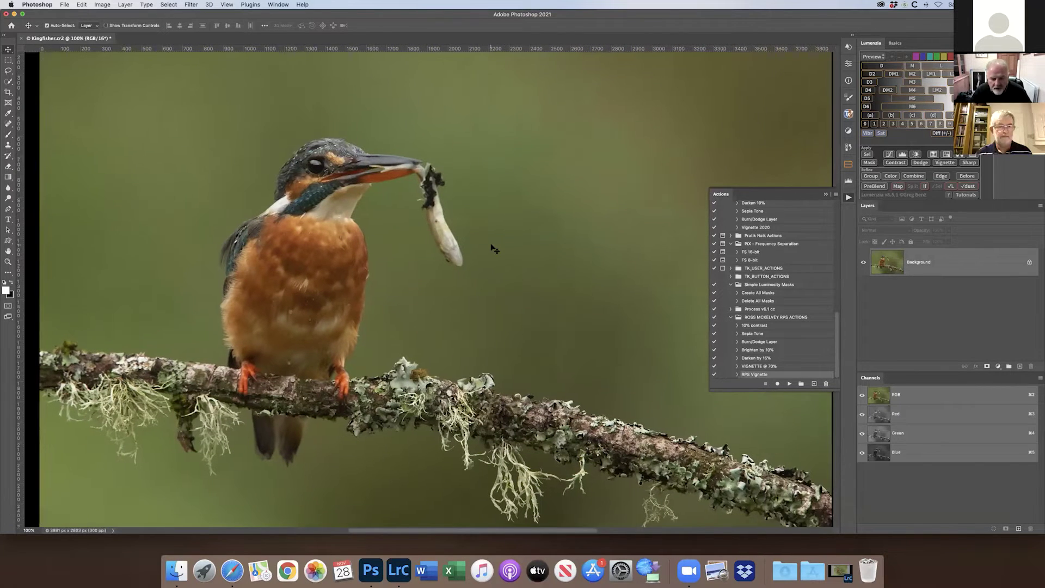
{"action": "scroll", "coordinate": [494, 249], "scroll_direction": "right", "scroll_amount": 2}
{"action": "scroll", "coordinate": [494, 249], "scroll_direction": "left", "scroll_amount": 4}
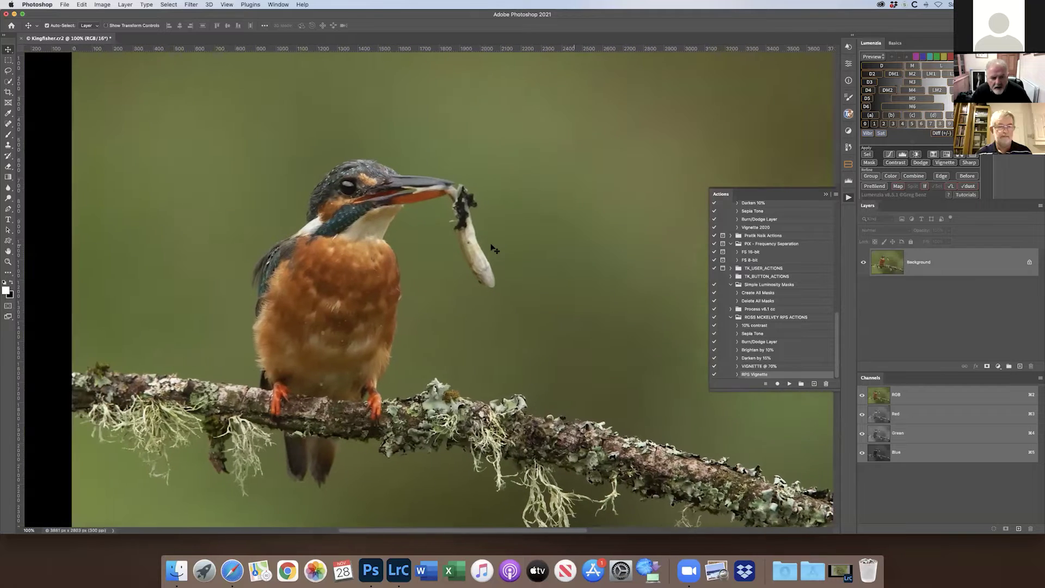
{"action": "scroll", "coordinate": [494, 248], "scroll_direction": "left", "scroll_amount": 3}
{"action": "scroll", "coordinate": [493, 248], "scroll_direction": "up", "scroll_amount": 2}
{"action": "scroll", "coordinate": [490, 245], "scroll_direction": "right", "scroll_amount": 8}
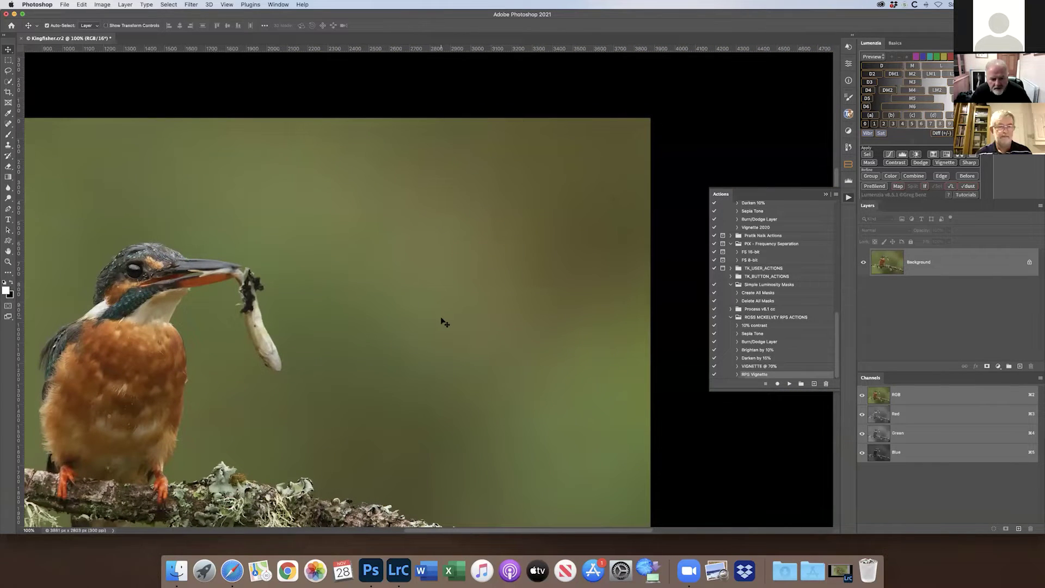
Inspect the lichen-covered branch and the surrounding background at full size, then view the whole kingfisher photo
{"action": "scroll", "coordinate": [444, 323], "scroll_direction": "down", "scroll_amount": 6}
{"action": "scroll", "coordinate": [444, 322], "scroll_direction": "left", "scroll_amount": 2}
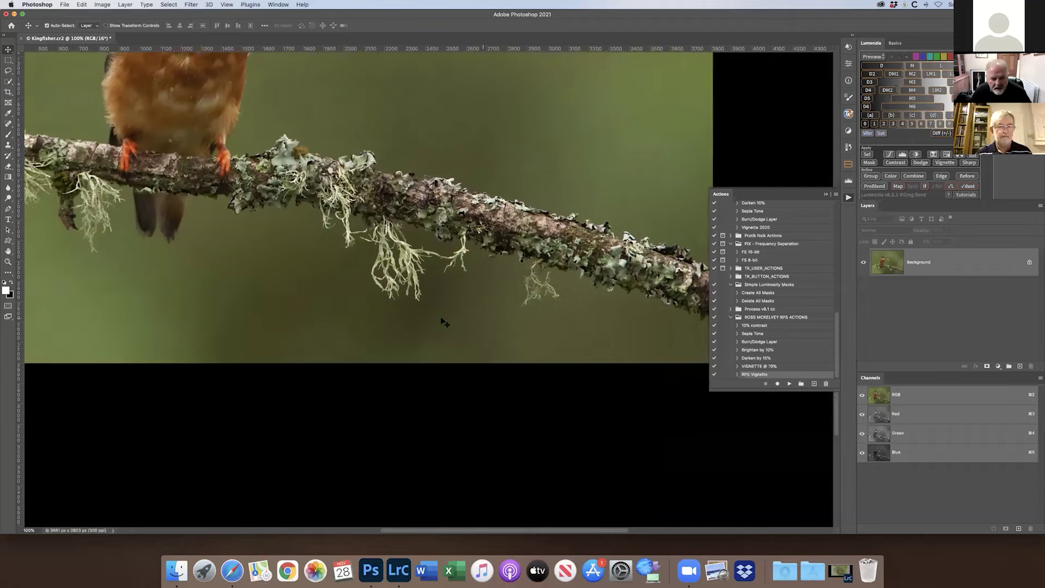
{"action": "scroll", "coordinate": [444, 323], "scroll_direction": "left", "scroll_amount": 5}
{"action": "scroll", "coordinate": [445, 323], "scroll_direction": "up", "scroll_amount": 3}
{"action": "scroll", "coordinate": [445, 323], "scroll_direction": "right", "scroll_amount": 3}
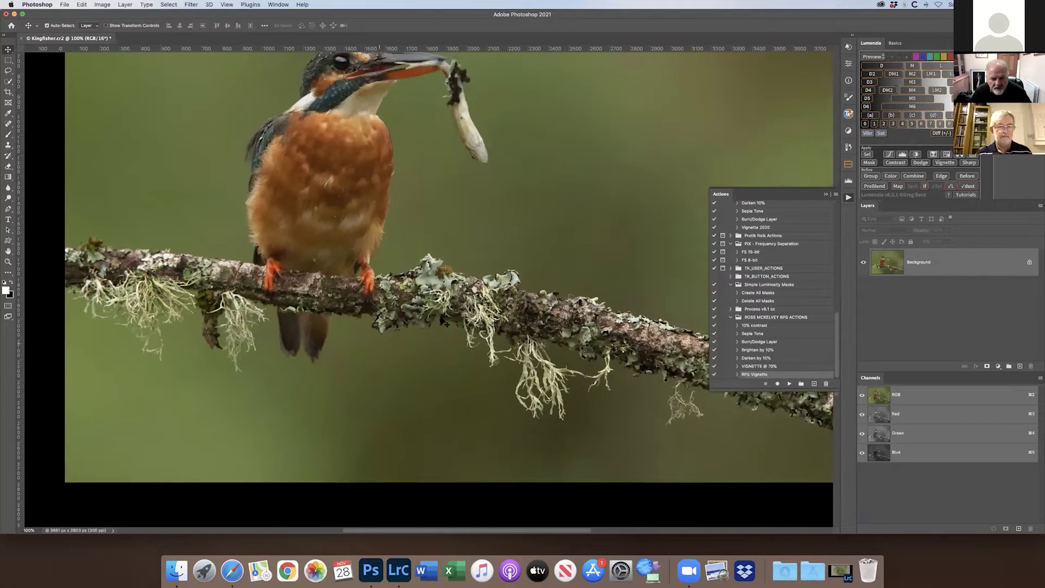
{"action": "scroll", "coordinate": [446, 325], "scroll_direction": "up", "scroll_amount": 3}
{"action": "scroll", "coordinate": [446, 325], "scroll_direction": "right", "scroll_amount": 4}
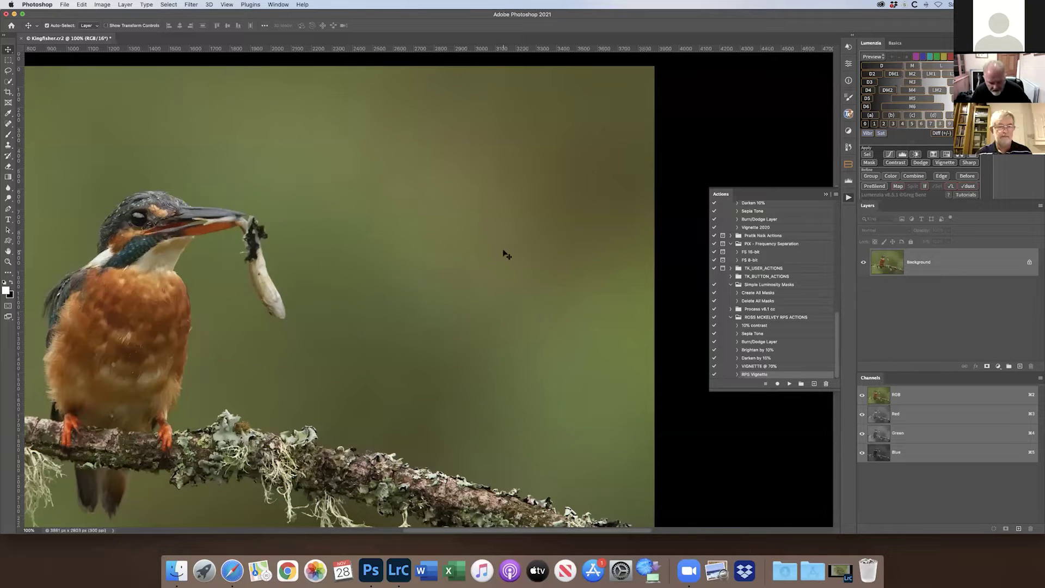
{"action": "key", "text": "super+minus"}
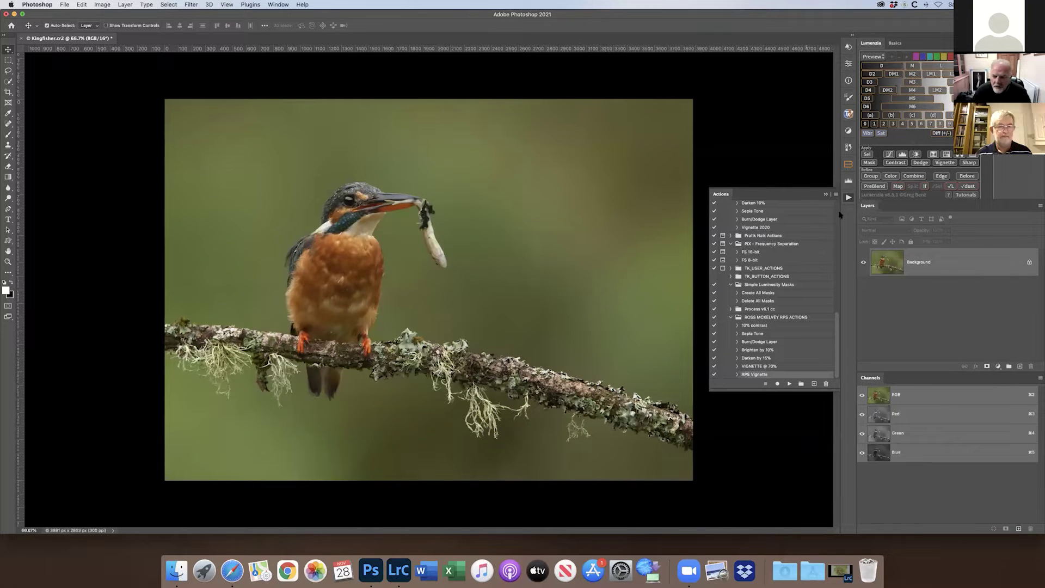
Take a history snapshot of the finished edit and alternate between it and the opening state to compare them, ending on the snapshot
{"action": "left_click", "coordinate": [848, 147]}
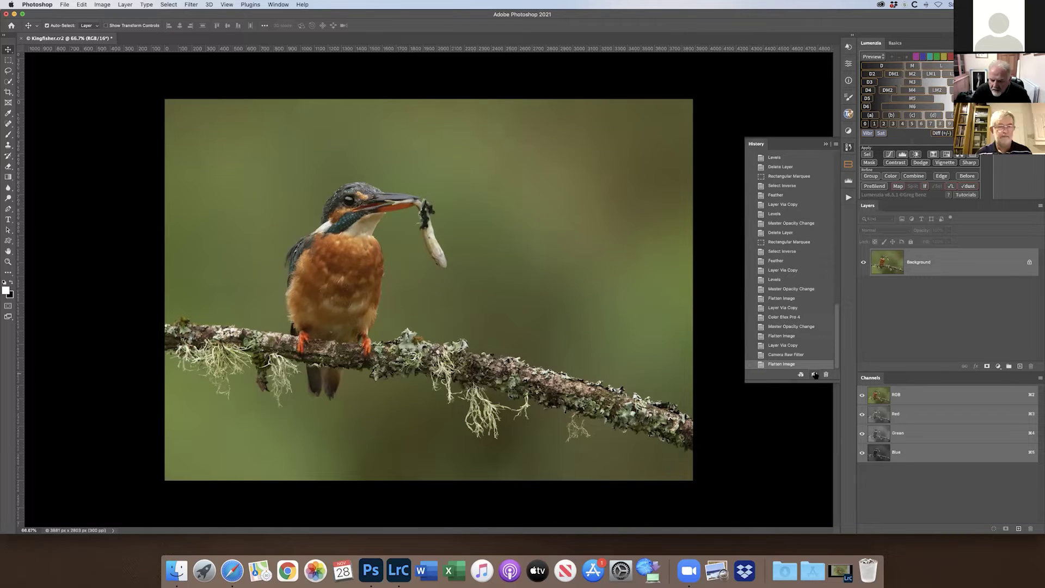
{"action": "left_click_drag", "start_coordinate": [835, 348], "coordinate": [837, 185]}
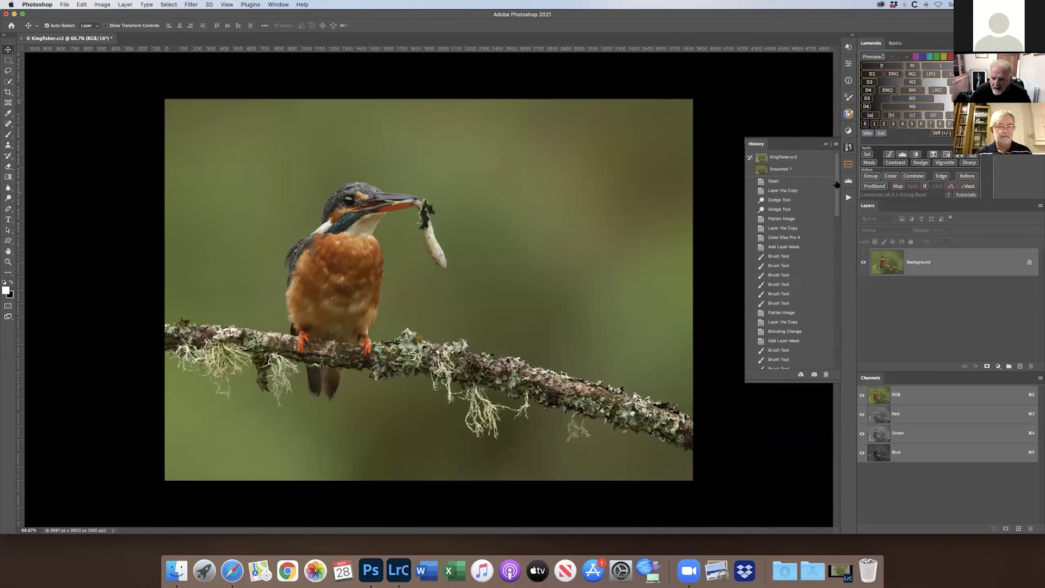
{"action": "left_click", "coordinate": [767, 158]}
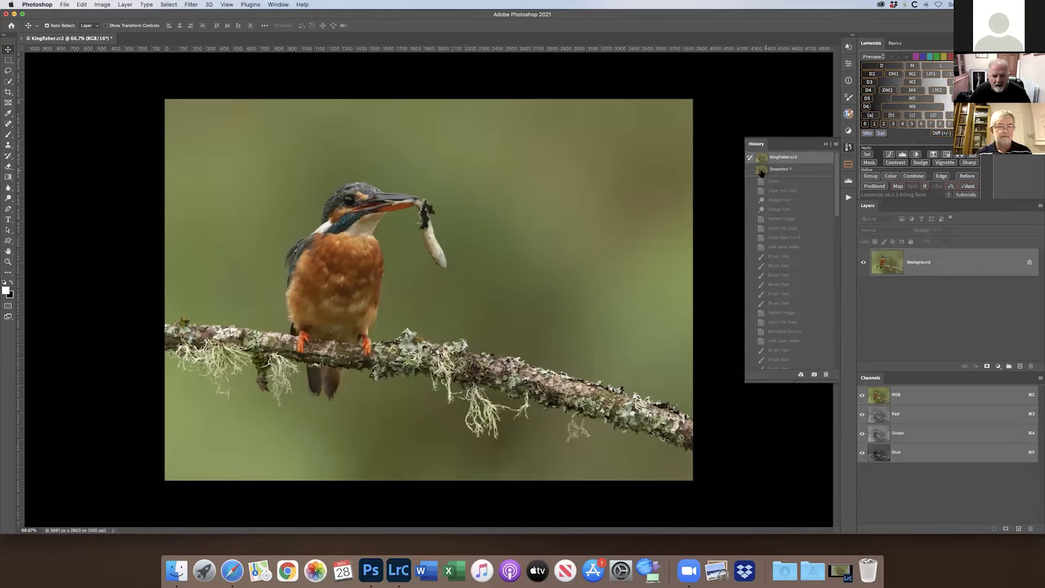
{"action": "left_click", "coordinate": [761, 171]}
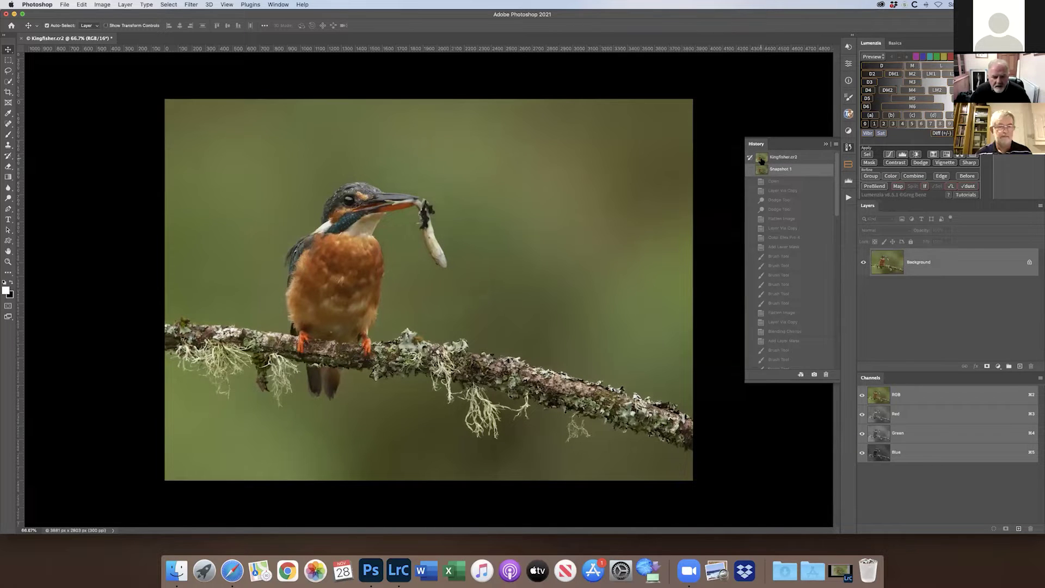
{"action": "left_click", "coordinate": [761, 159]}
{"action": "left_click", "coordinate": [763, 171]}
{"action": "left_click", "coordinate": [763, 159]}
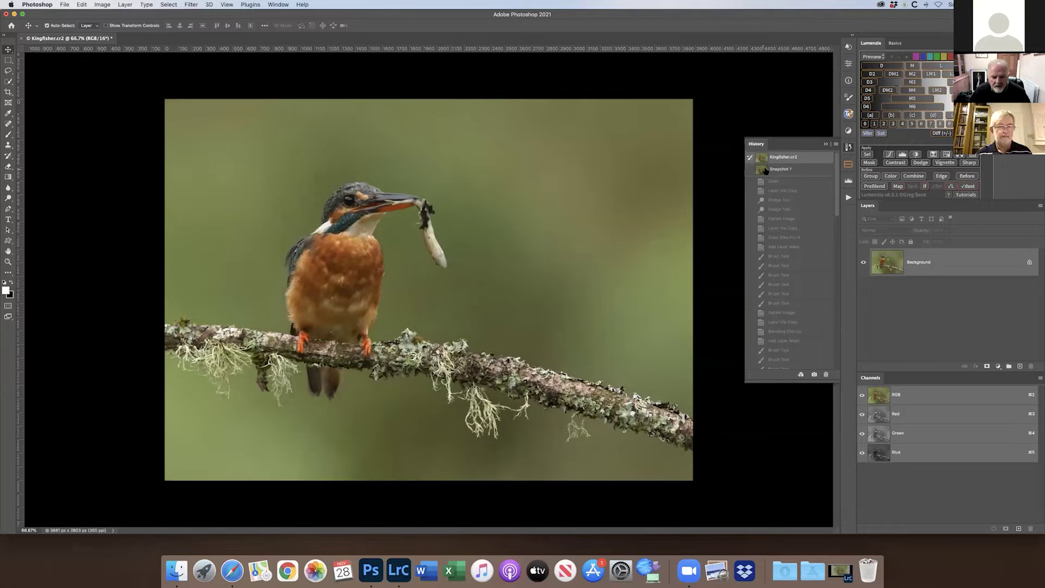
{"action": "left_click", "coordinate": [765, 171]}
{"action": "left_click", "coordinate": [762, 160]}
{"action": "left_click", "coordinate": [761, 169]}
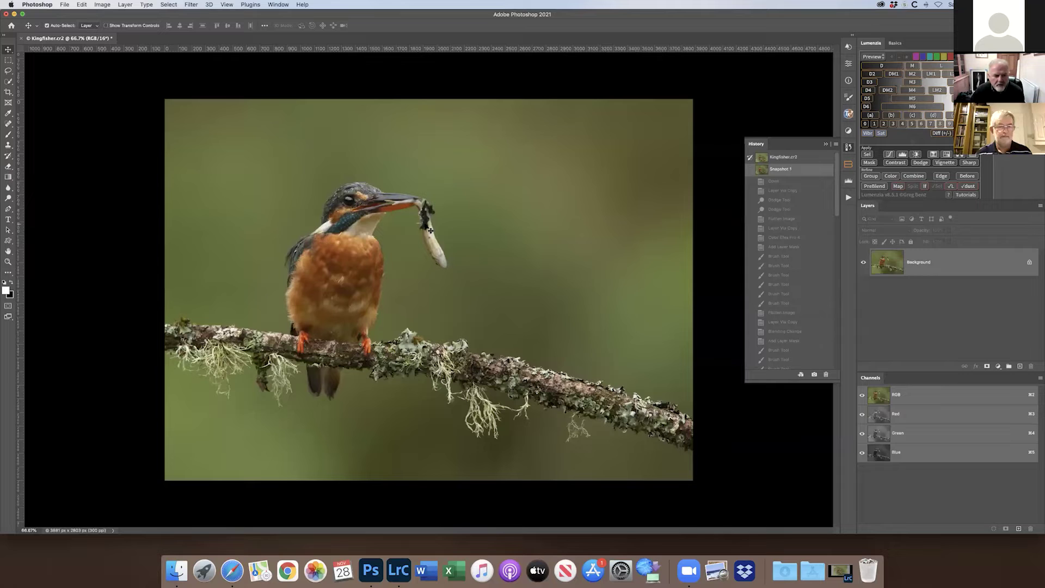
Save the edited kingfisher photo and close the document
{"action": "left_click", "coordinate": [65, 5]}
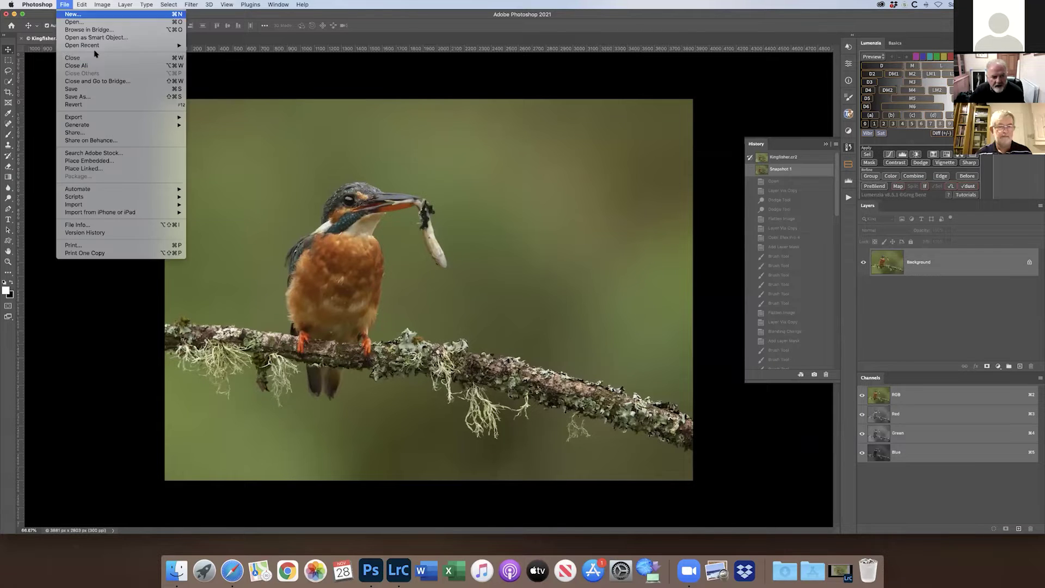
{"action": "left_click", "coordinate": [95, 88]}
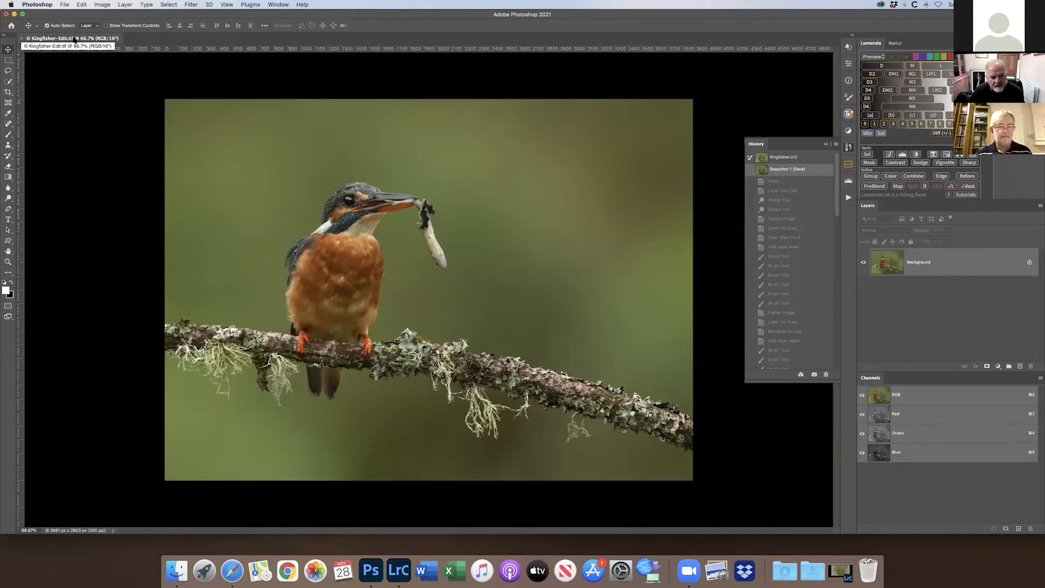
{"action": "left_click", "coordinate": [22, 39]}
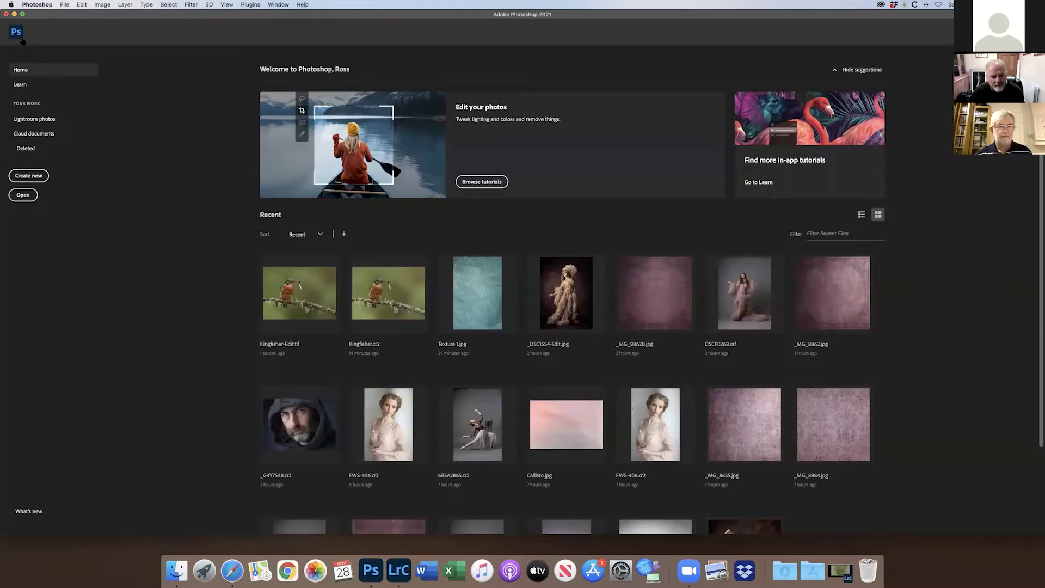
{"action": "left_click", "coordinate": [6, 15]}
Switch to Lightroom Classic and open the original Kingfisher.cr2 from the photo grid for developing
{"action": "left_click", "coordinate": [399, 571]}
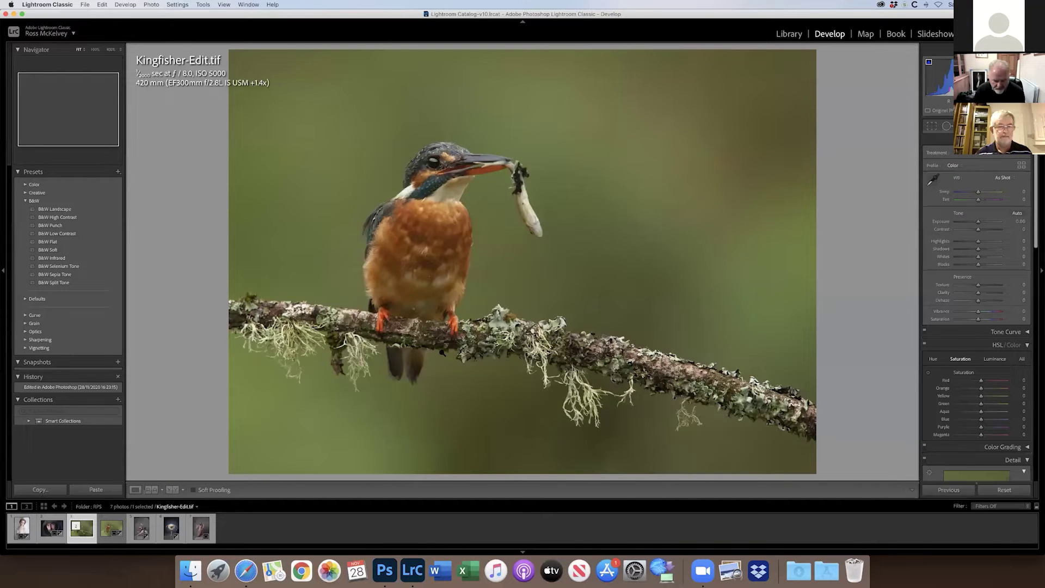
{"action": "key", "text": "g"}
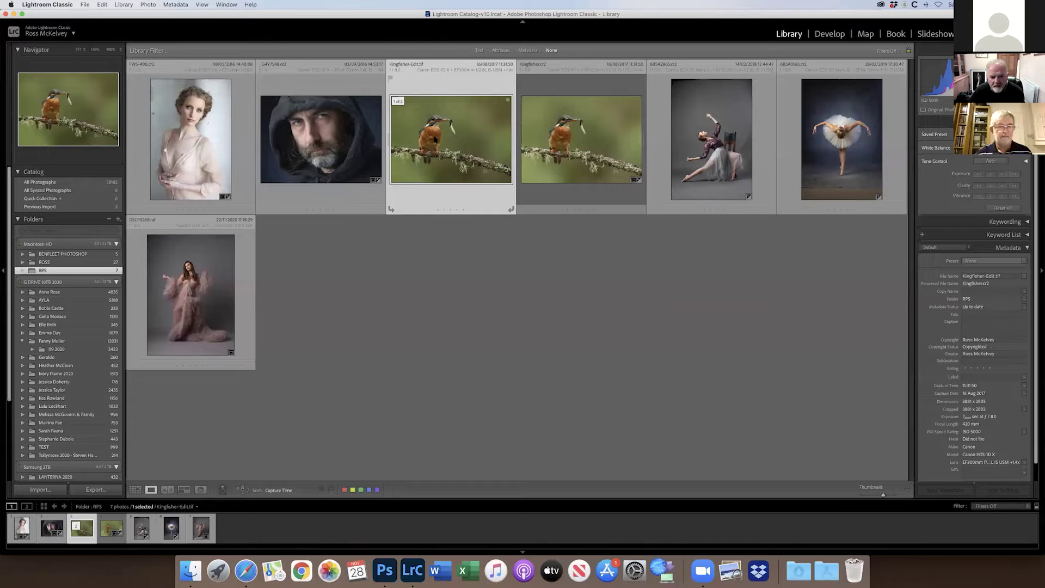
{"action": "left_click", "coordinate": [599, 148]}
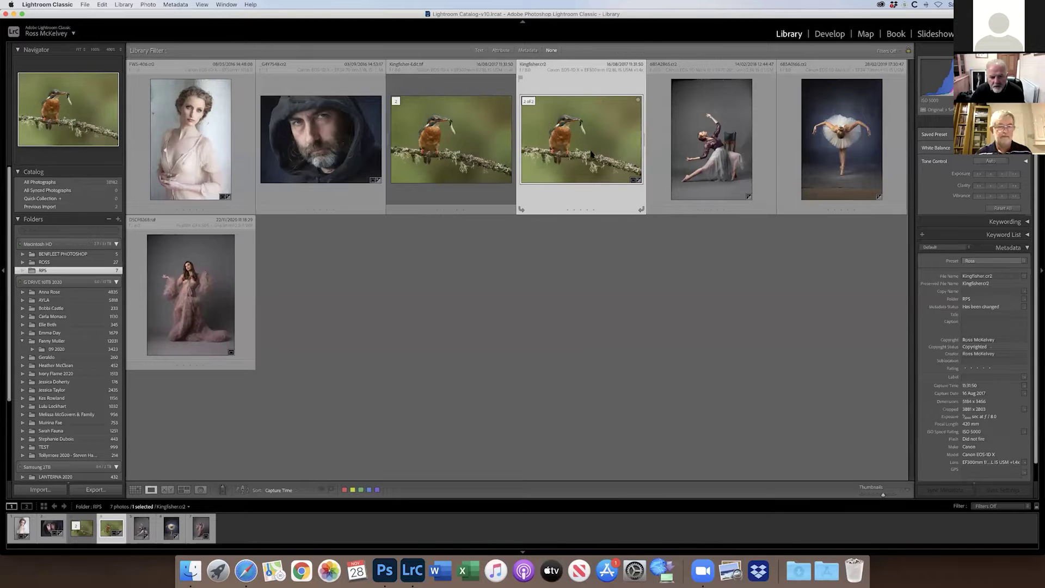
{"action": "double_click", "coordinate": [592, 154]}
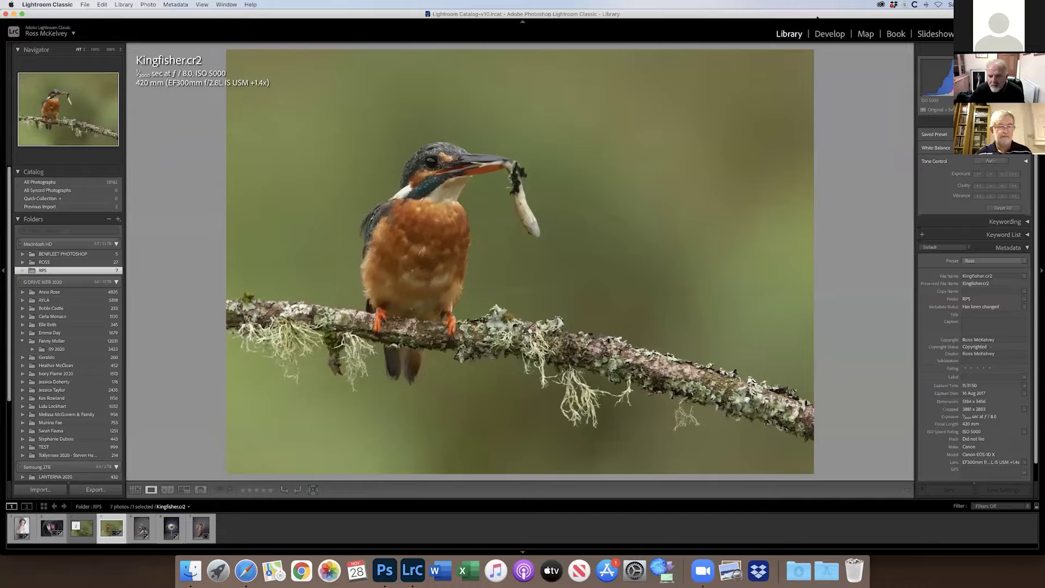
{"action": "left_click", "coordinate": [829, 33]}
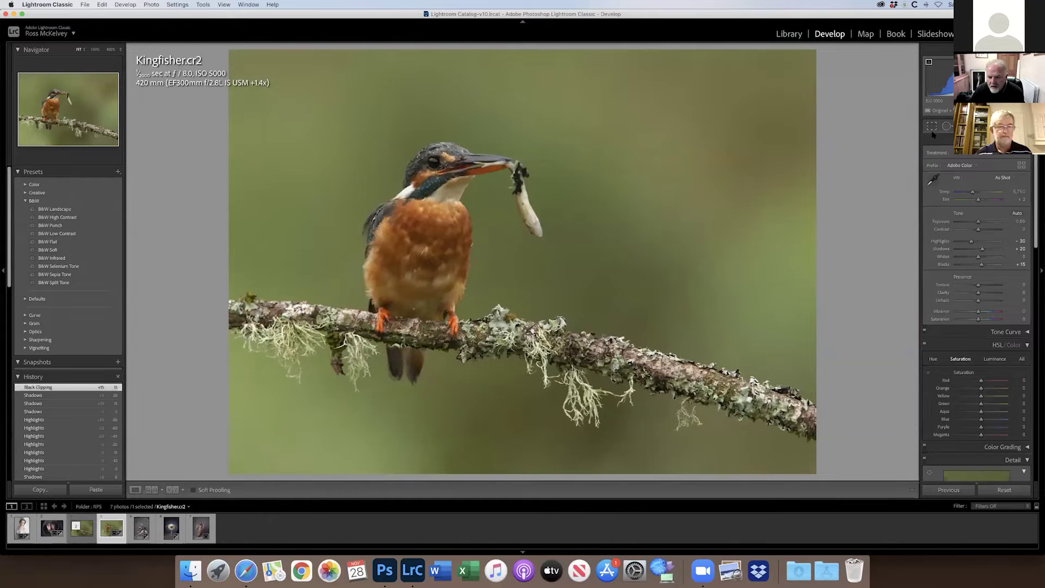
Crop Kingfisher.cr2 to a square framed around the bird and return to the photo grid
{"action": "left_click", "coordinate": [931, 127]}
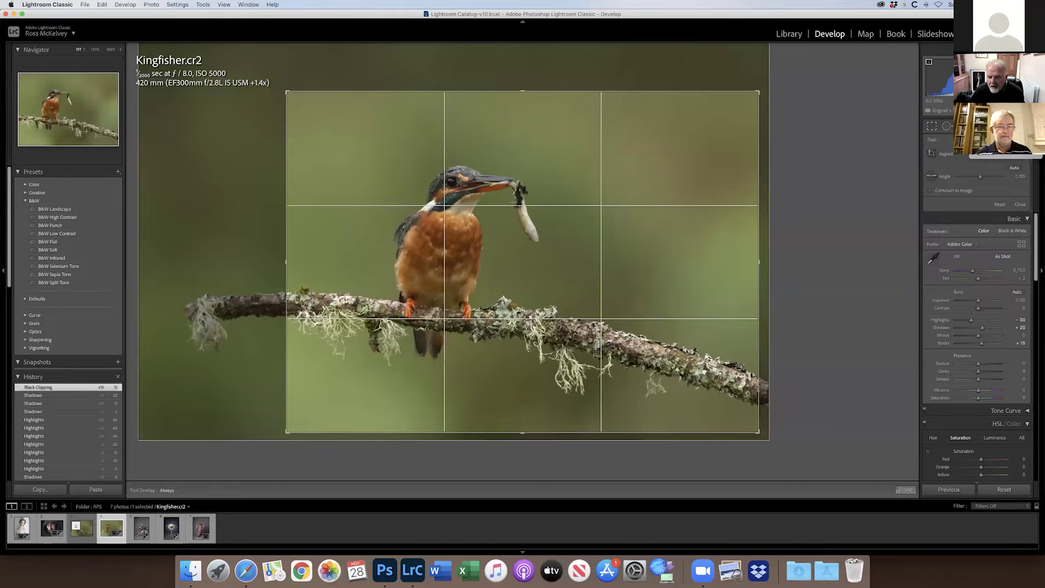
{"action": "left_click_drag", "start_coordinate": [569, 299], "coordinate": [635, 290]}
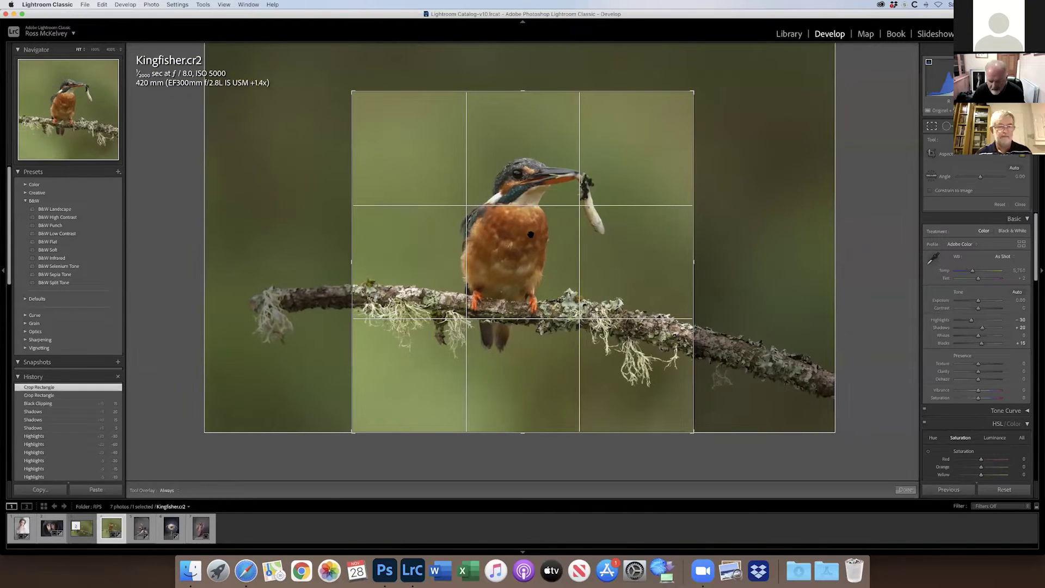
{"action": "key", "text": "Return"}
{"action": "key", "text": "g"}
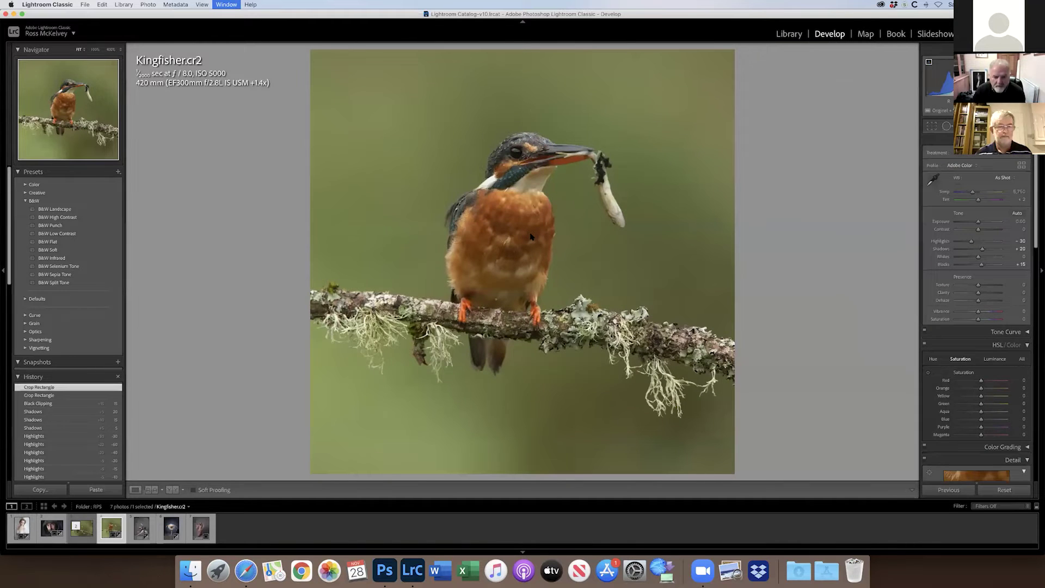
Open the FWS-406.cr2 portrait for developing and check its existing crop
{"action": "left_click", "coordinate": [460, 146]}
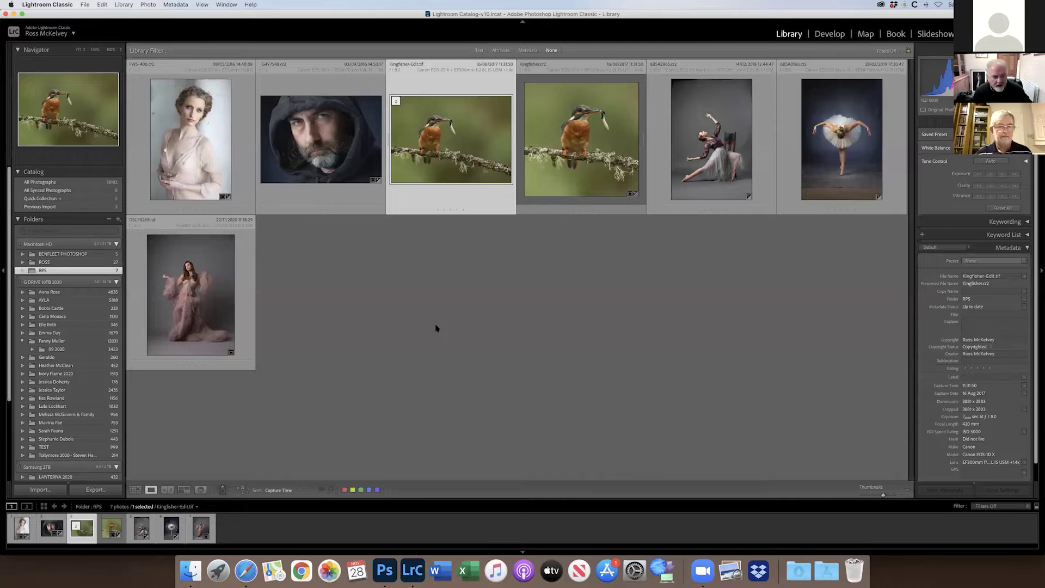
{"action": "double_click", "coordinate": [182, 154]}
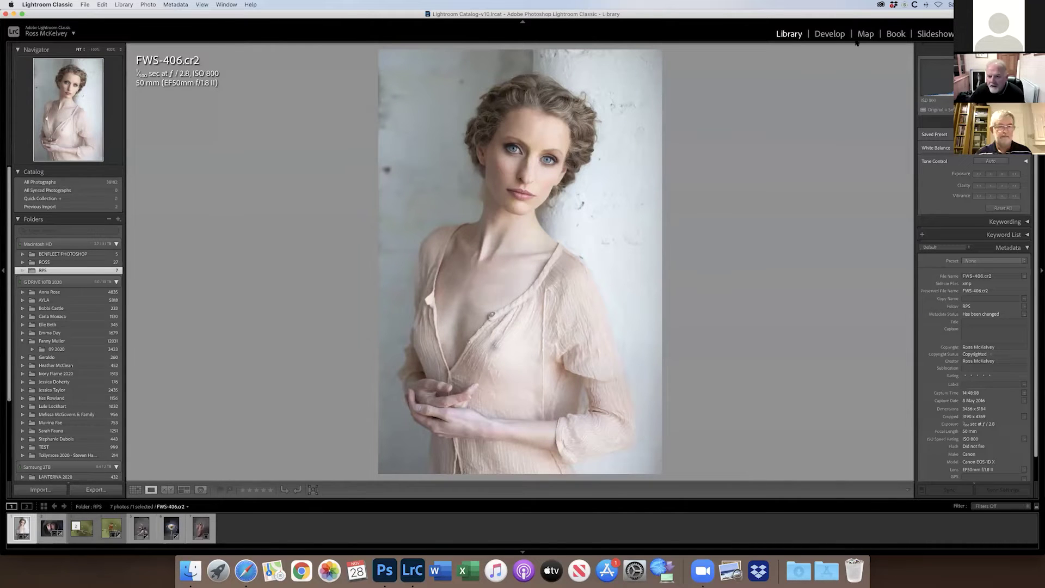
{"action": "left_click", "coordinate": [830, 34]}
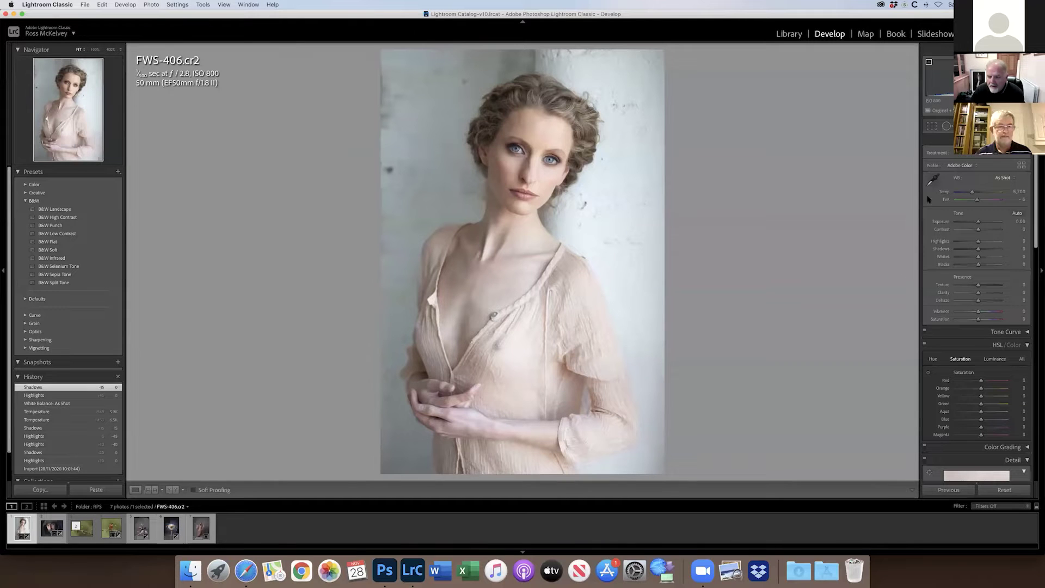
{"action": "left_click", "coordinate": [931, 127]}
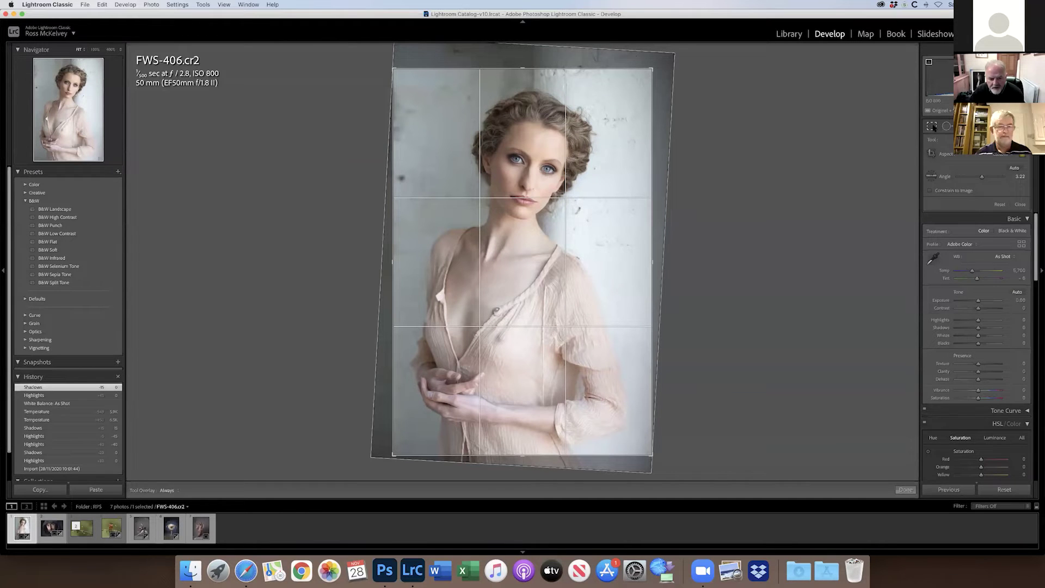
{"action": "left_click", "coordinate": [932, 127]}
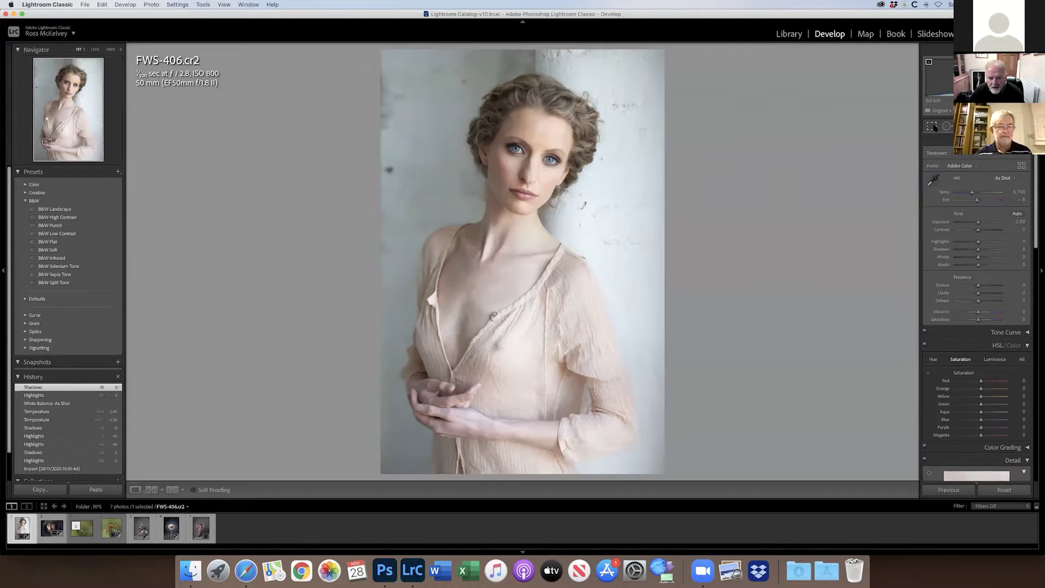
Lower the portrait's Highlights to about -35
{"action": "left_click", "coordinate": [947, 242]}
{"action": "key", "text": "minus"}
{"action": "key", "text": "minus"}
{"action": "key", "text": "minus"}
{"action": "key", "text": "minus"}
{"action": "key", "text": "minus"}
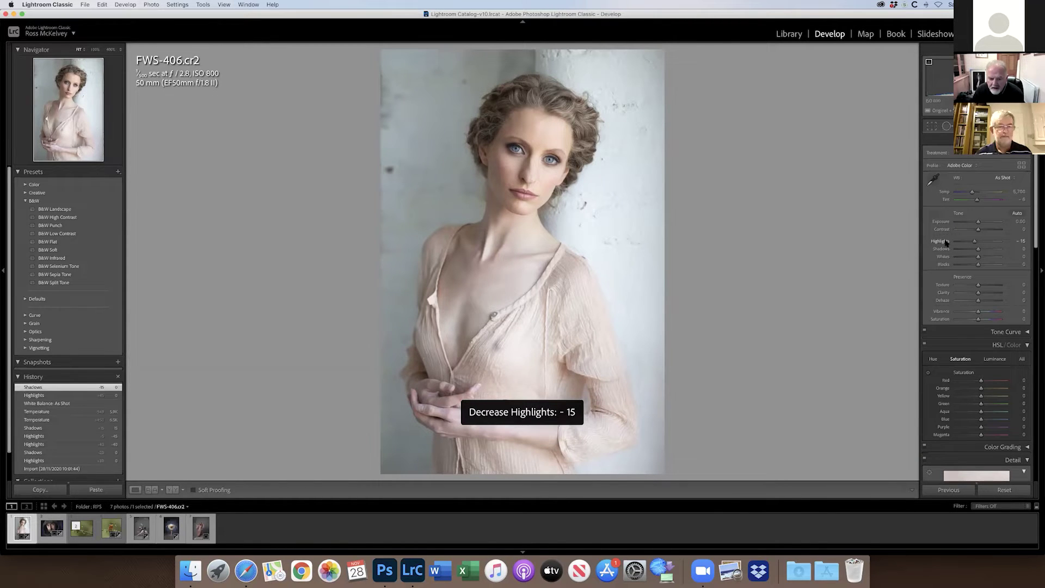
{"action": "key", "text": "minus"}
{"action": "key", "text": "minus"}
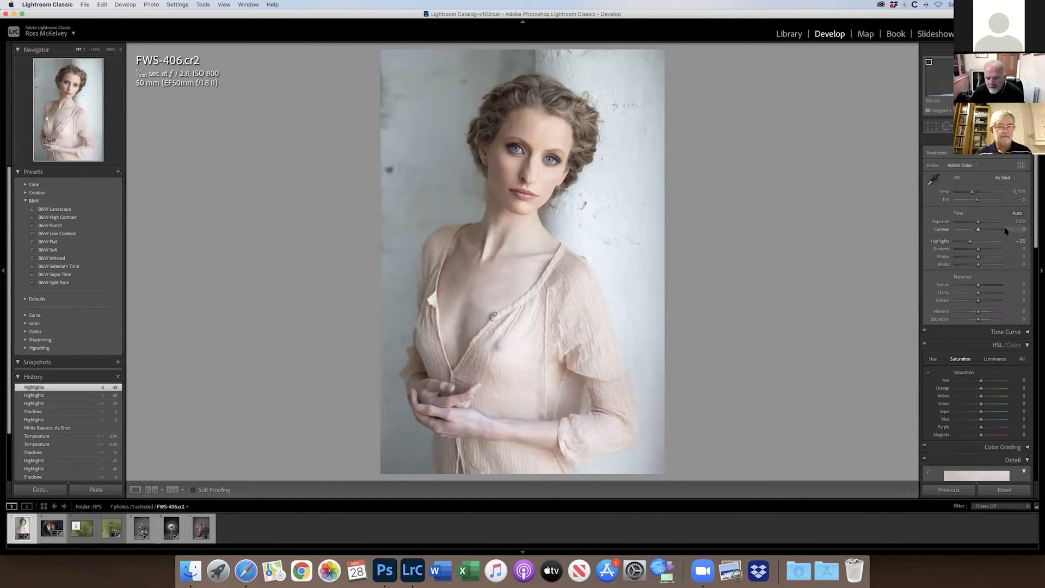
Set the portrait's Blacks to -15 and check the shadow clipping
{"action": "left_click", "coordinate": [945, 251]}
{"action": "left_click", "coordinate": [944, 266]}
{"action": "key", "text": "minus"}
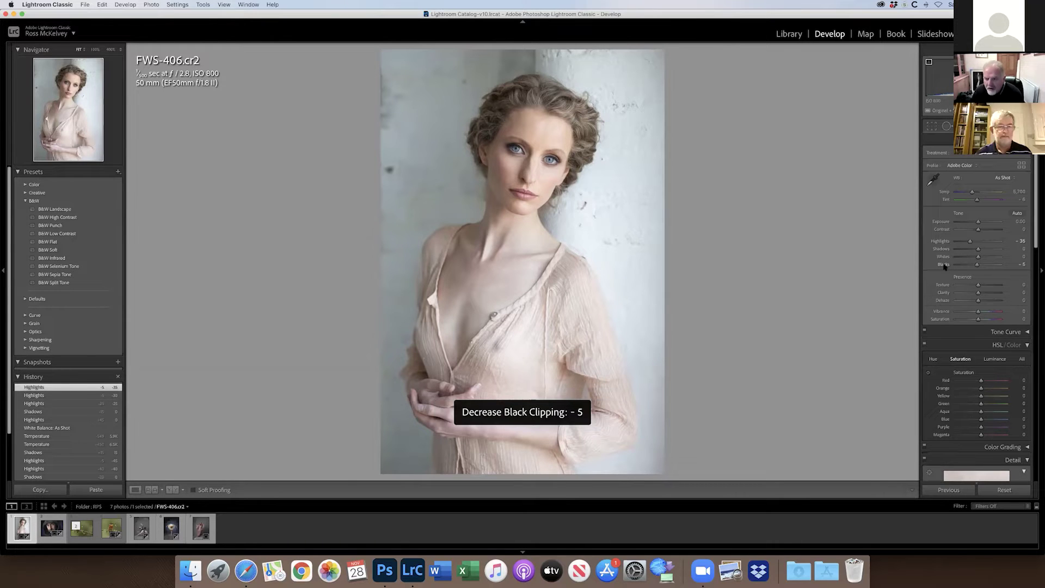
{"action": "key", "text": "minus"}
{"action": "key", "text": "minus"}
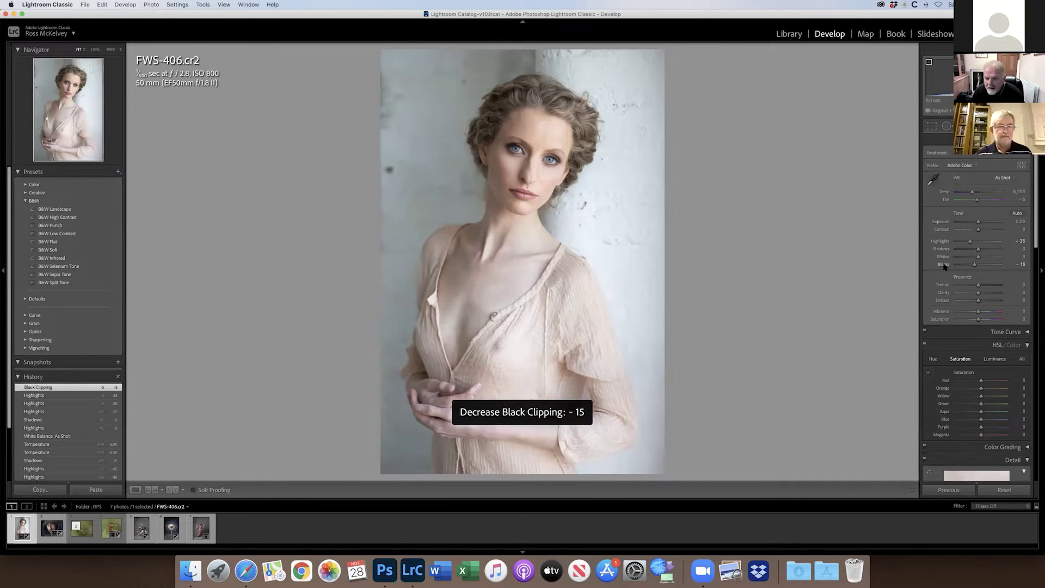
{"action": "key", "text": "minus"}
{"action": "key", "text": "minus"}
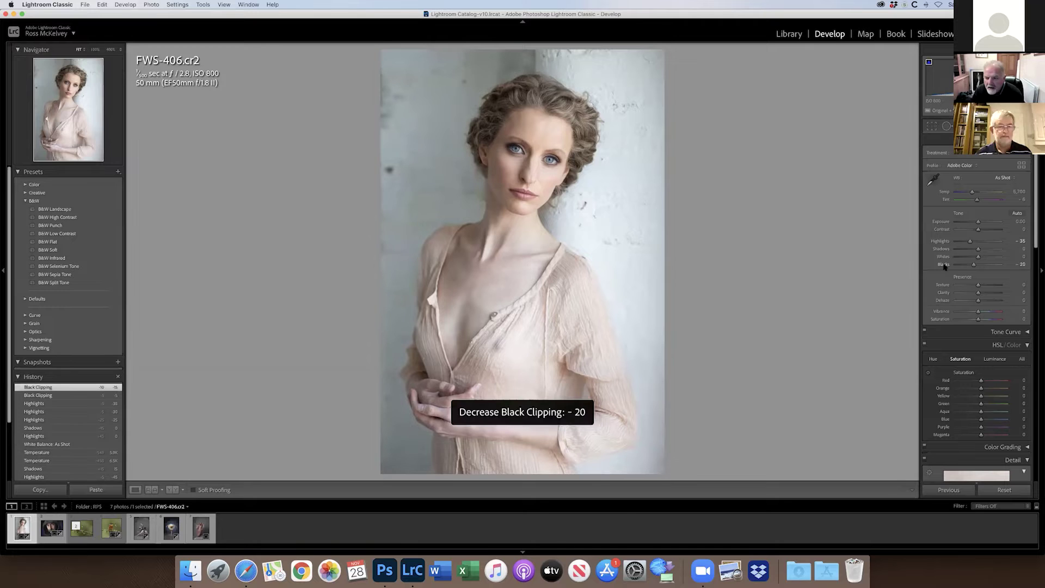
{"action": "key", "text": "equal"}
{"action": "key", "text": "equal"}
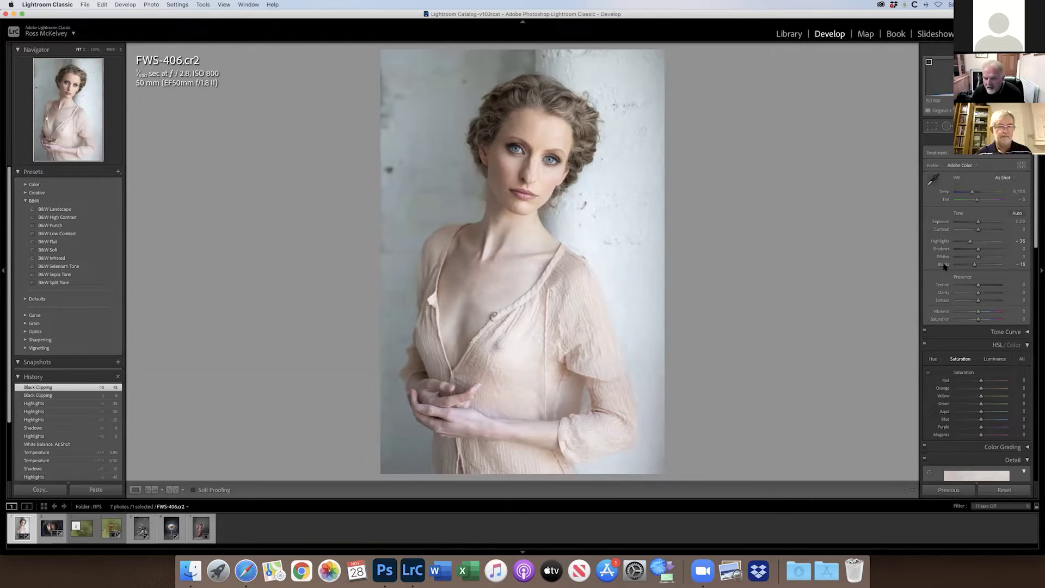
{"action": "left_click", "coordinate": [929, 62]}
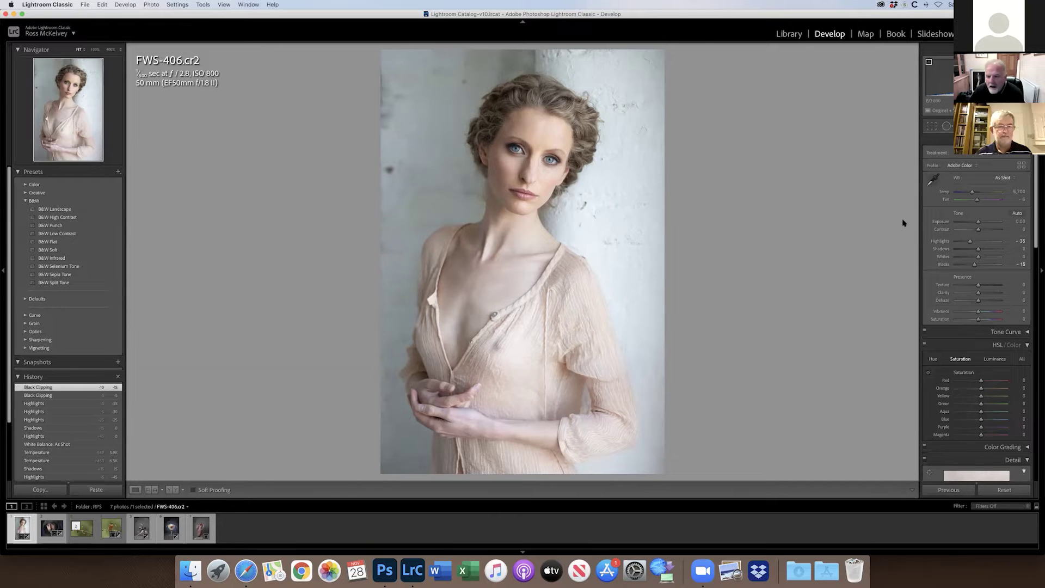
Warm the portrait by raising its white balance temperature to 5,950
{"action": "left_click", "coordinate": [945, 194]}
{"action": "key", "text": "plus"}
{"action": "key", "text": "plus"}
{"action": "key", "text": "plus"}
{"action": "key", "text": "plus"}
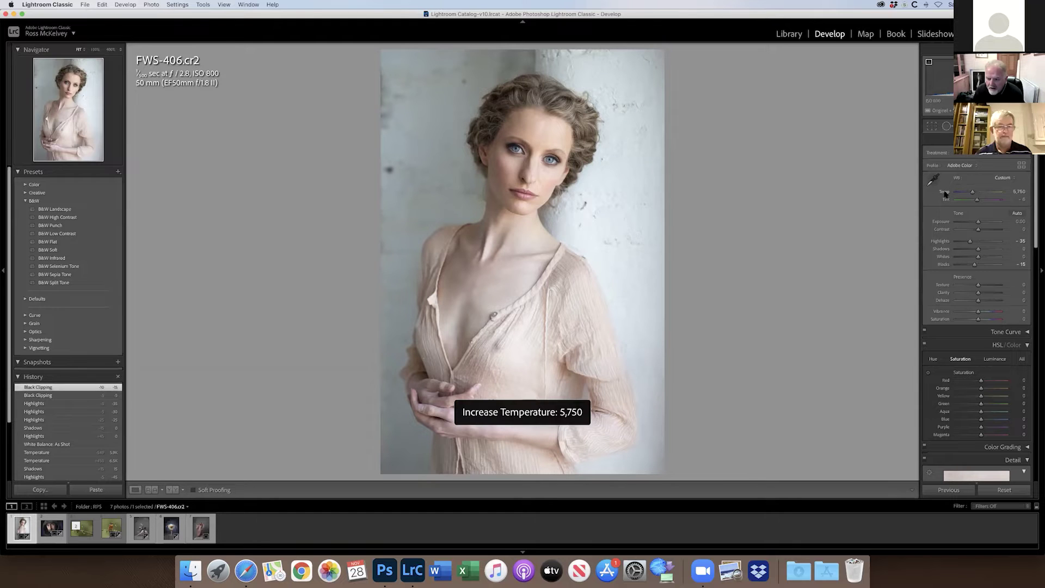
{"action": "key", "text": "plus"}
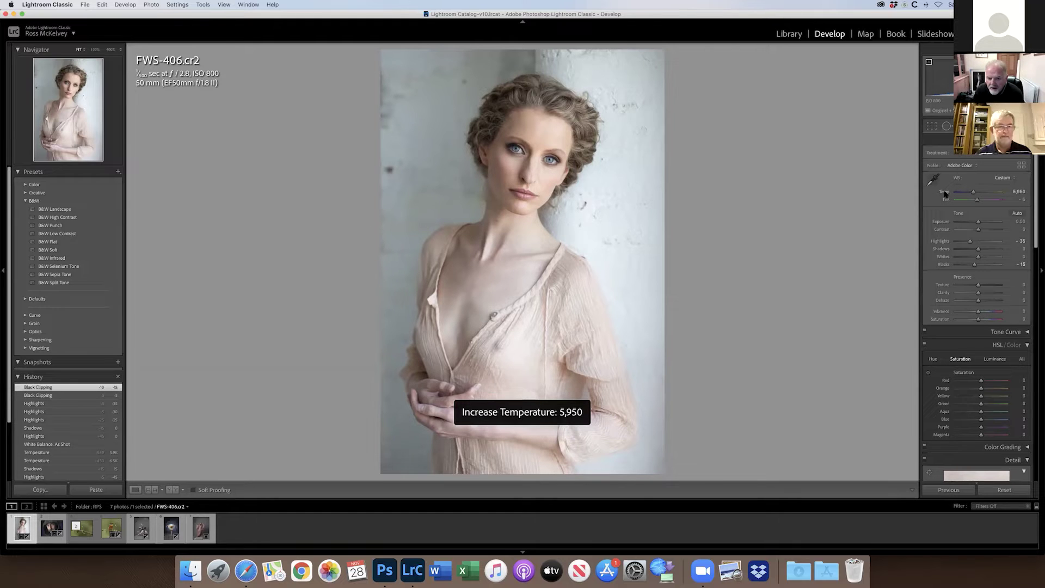
Warm the portrait further by raising its white balance temperature to 6,150
{"action": "key", "text": "plus"}
{"action": "key", "text": "plus"}
{"action": "key", "text": "plus"}
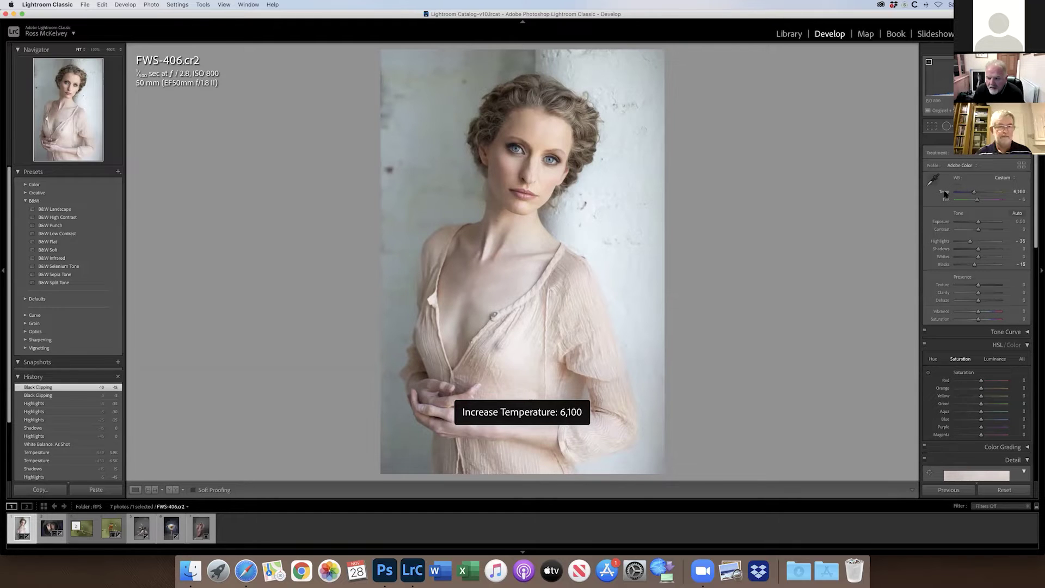
{"action": "key", "text": "plus"}
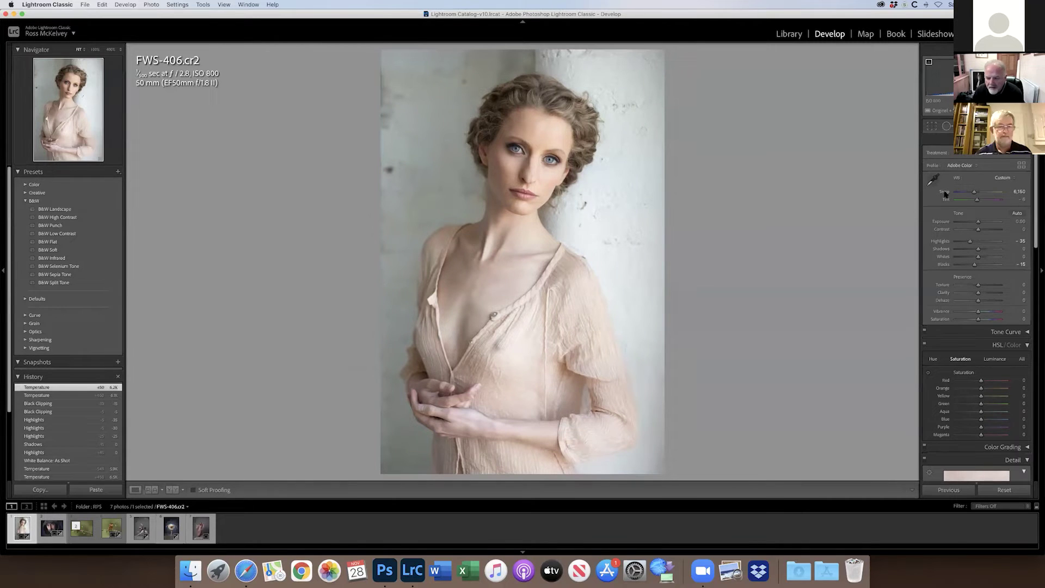
Open the developed portrait for editing in Adobe Photoshop 2021 and inspect the wall behind the model
{"action": "left_click", "coordinate": [155, 5]}
{"action": "mouse_move", "coordinate": [223, 47]}
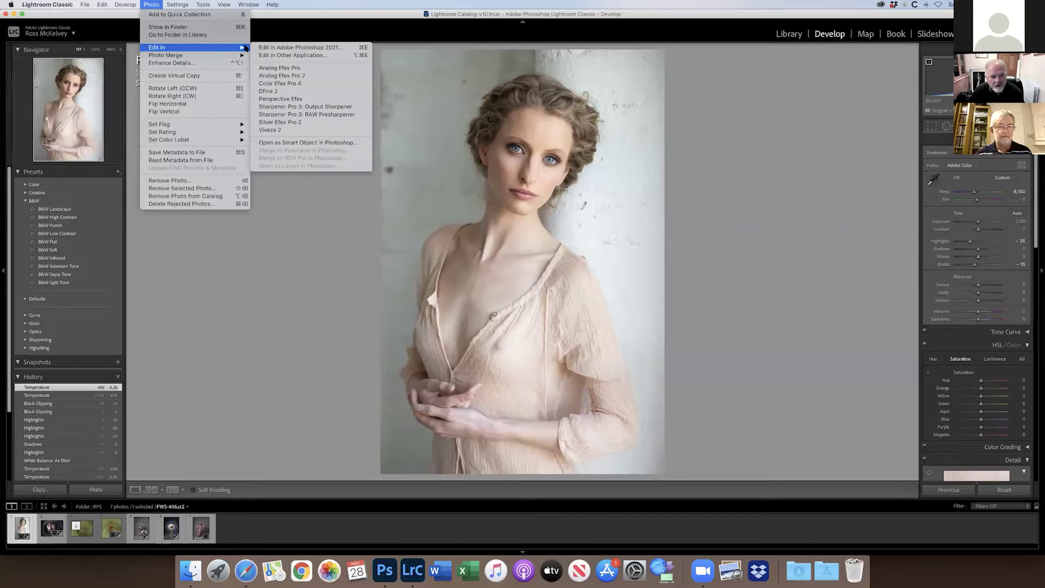
{"action": "left_click", "coordinate": [270, 48]}
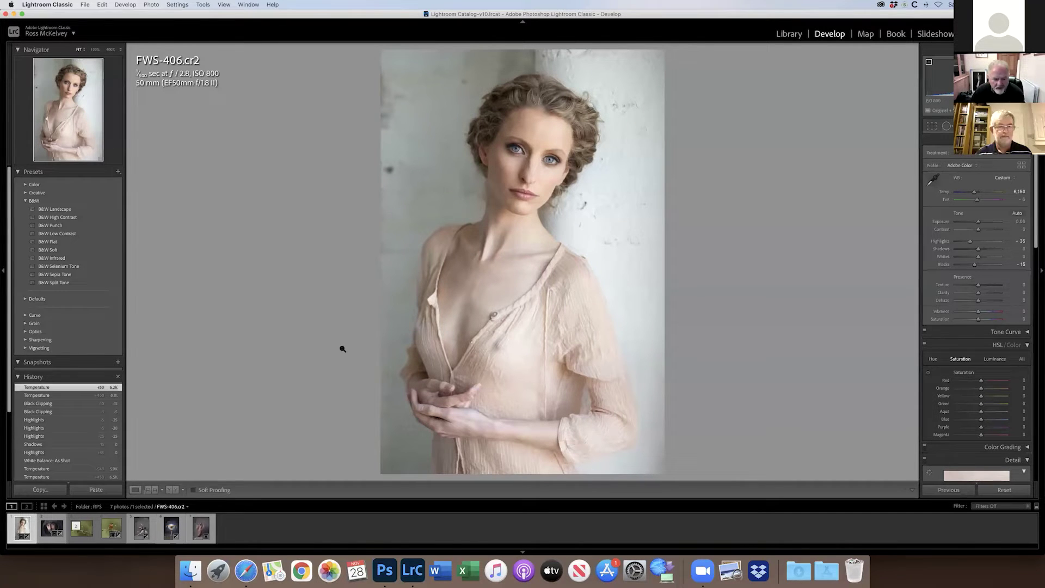
{"action": "left_click", "coordinate": [384, 569]}
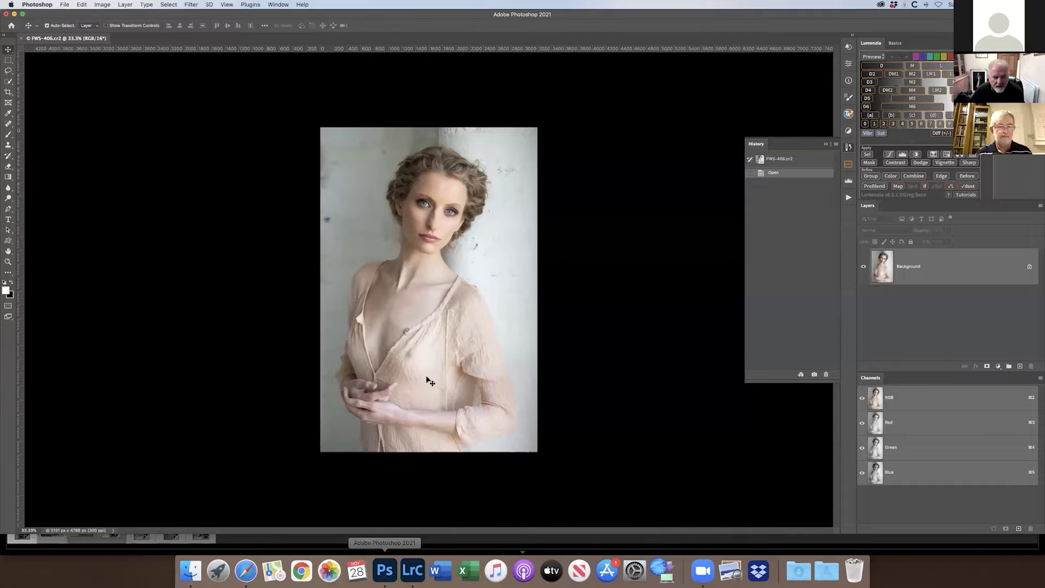
{"action": "key", "text": "super+plus"}
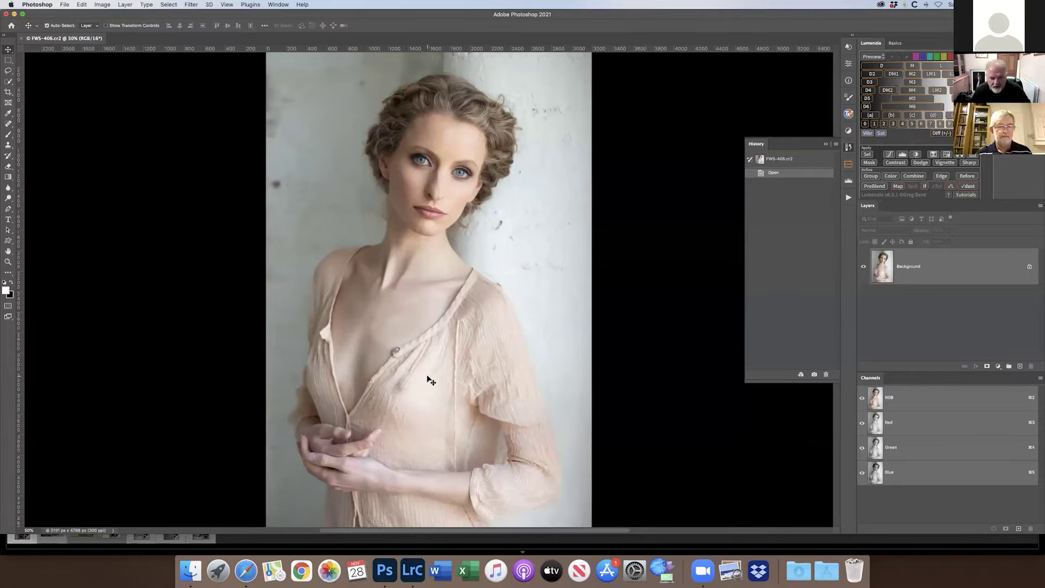
{"action": "key", "text": "super+minus"}
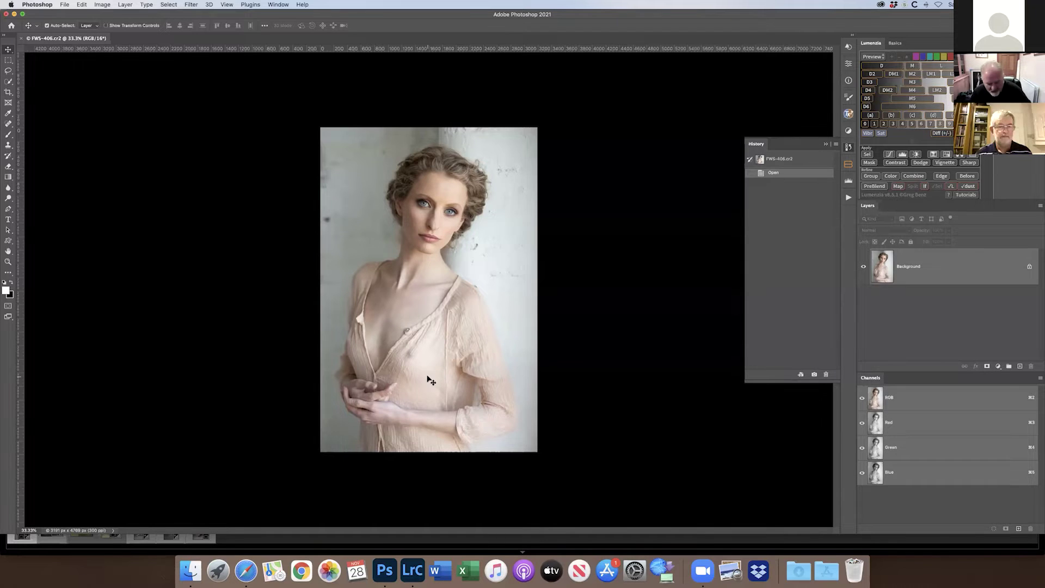
{"action": "key", "text": "super+equal"}
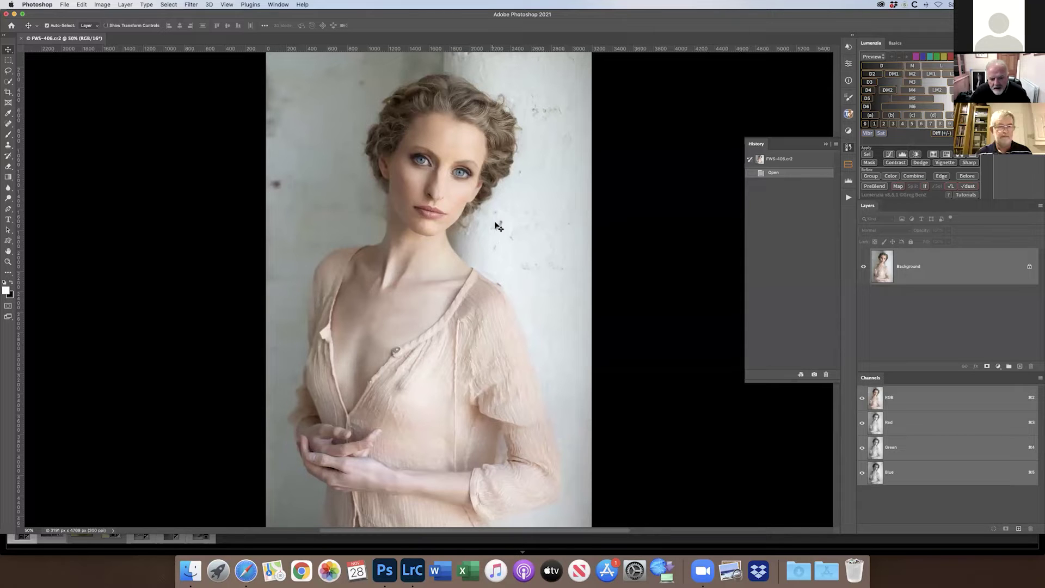
{"action": "key", "text": "super+minus"}
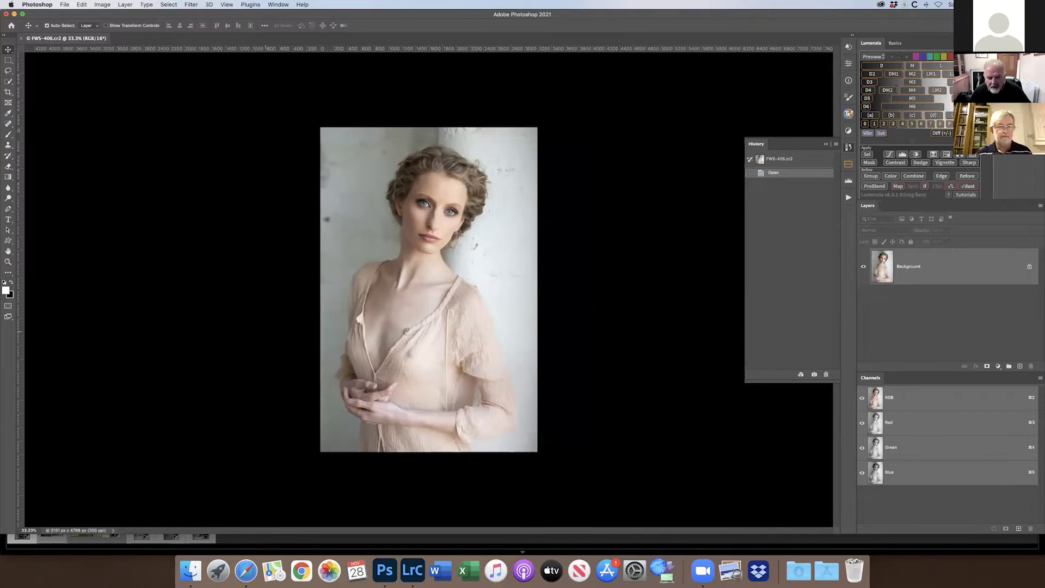
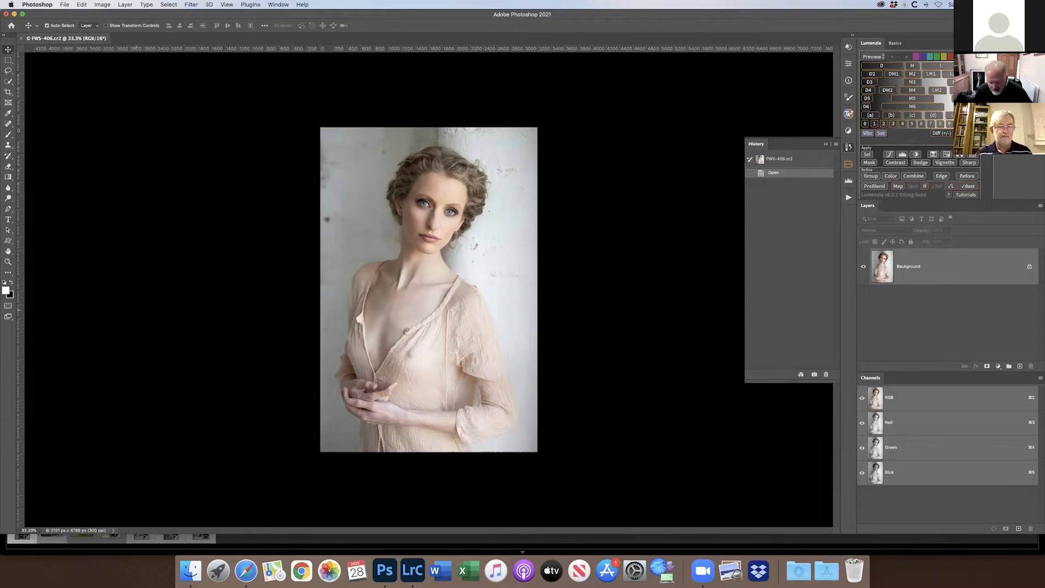
Duplicate the Background layer and set the Spot Healing Brush to a size of 500
{"action": "key", "text": "cmd+j"}
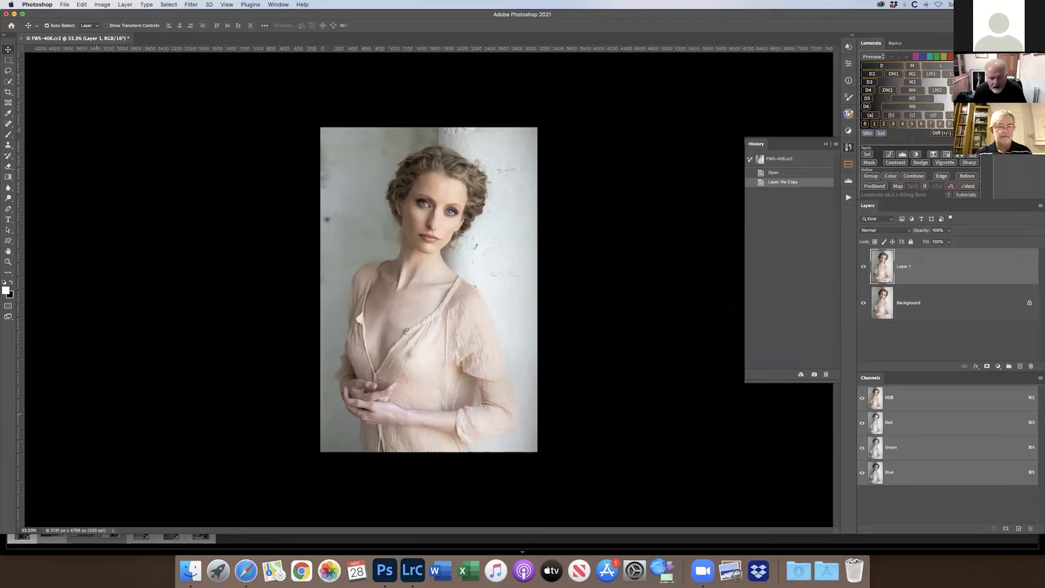
{"action": "left_click", "coordinate": [7, 124]}
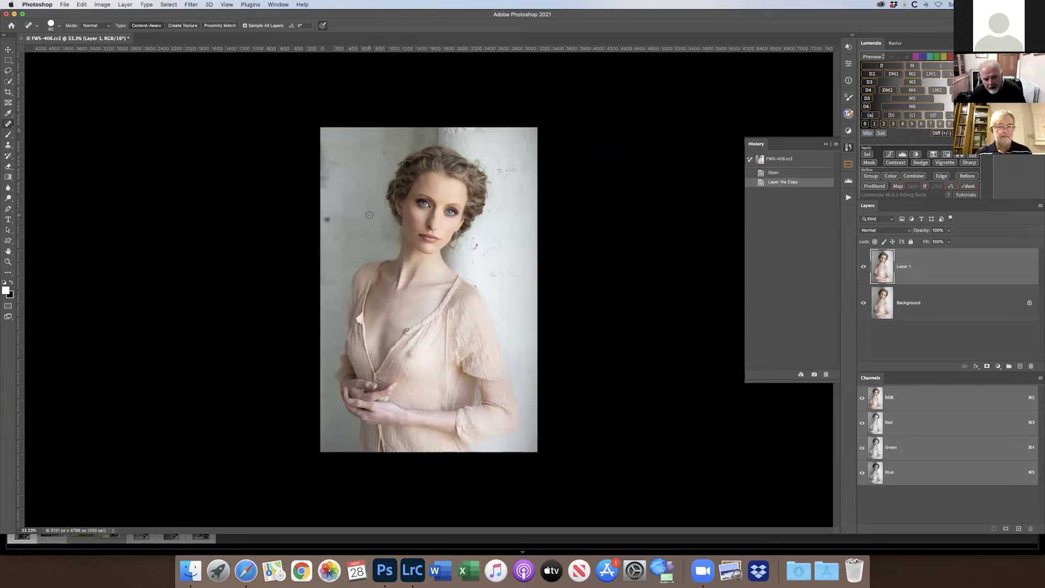
{"action": "key", "text": "bracketright"}
{"action": "key", "text": "bracketright"}
{"action": "key", "text": "bracketright"}
{"action": "key", "text": "bracketright"}
{"action": "key", "text": "bracketright"}
{"action": "key", "text": "bracketright"}
{"action": "key", "text": "bracketright"}
{"action": "key", "text": "bracketright"}
{"action": "key", "text": "bracketright"}
{"action": "key", "text": "bracketright"}
{"action": "key", "text": "bracketright"}
{"action": "key", "text": "bracketright"}
{"action": "key", "text": "bracketleft"}
{"action": "key", "text": "bracketleft"}
{"action": "key", "text": "bracketleft"}
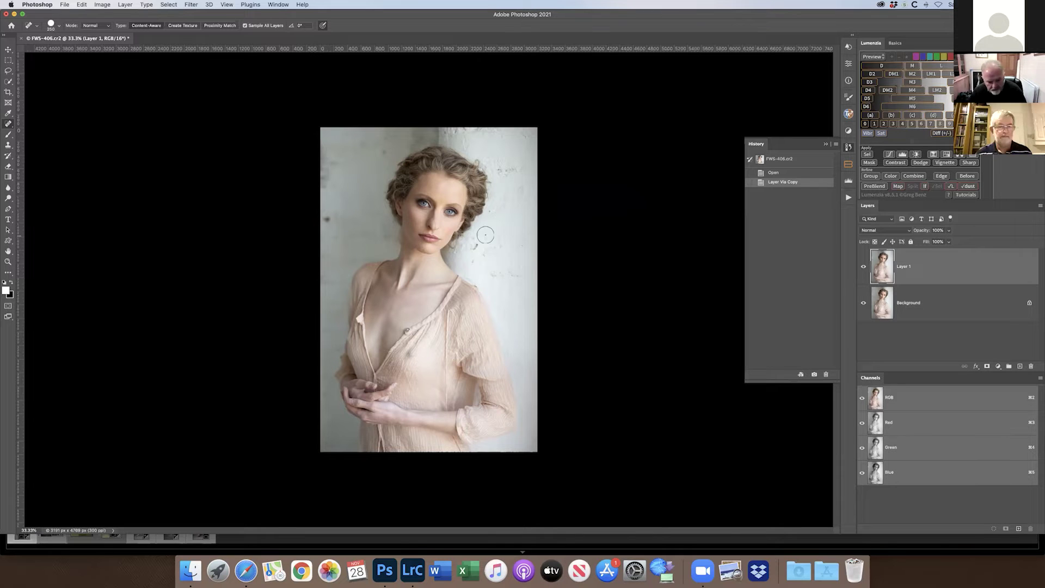
{"action": "key", "text": "bracketleft"}
{"action": "key", "text": "bracketleft"}
{"action": "key", "text": "bracketright"}
{"action": "key", "text": "bracketright"}
{"action": "key", "text": "bracketright"}
{"action": "key", "text": "bracketright"}
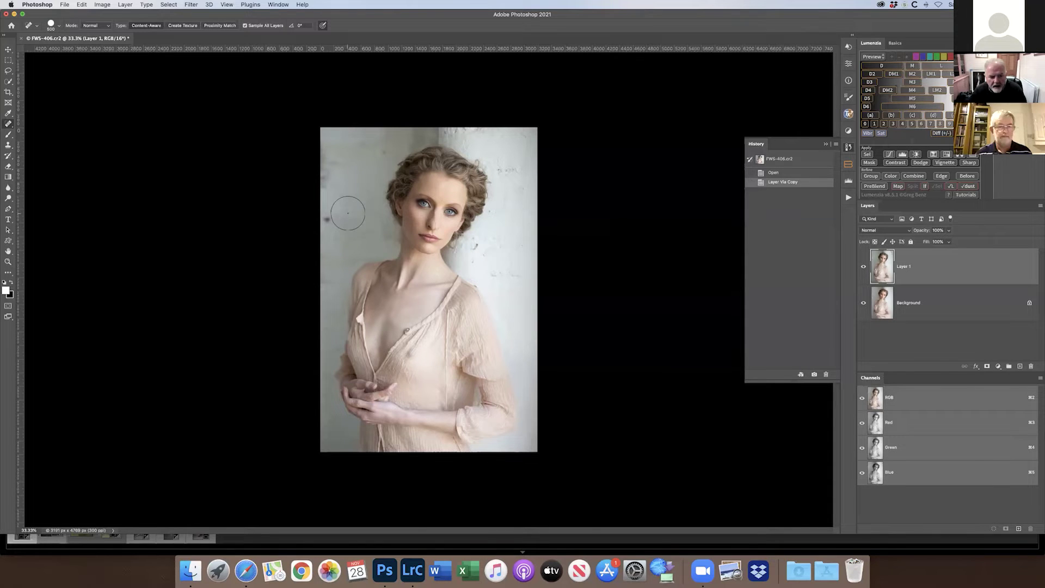
{"action": "key", "text": "bracketright"}
{"action": "key", "text": "bracketright"}
{"action": "key", "text": "bracketright"}
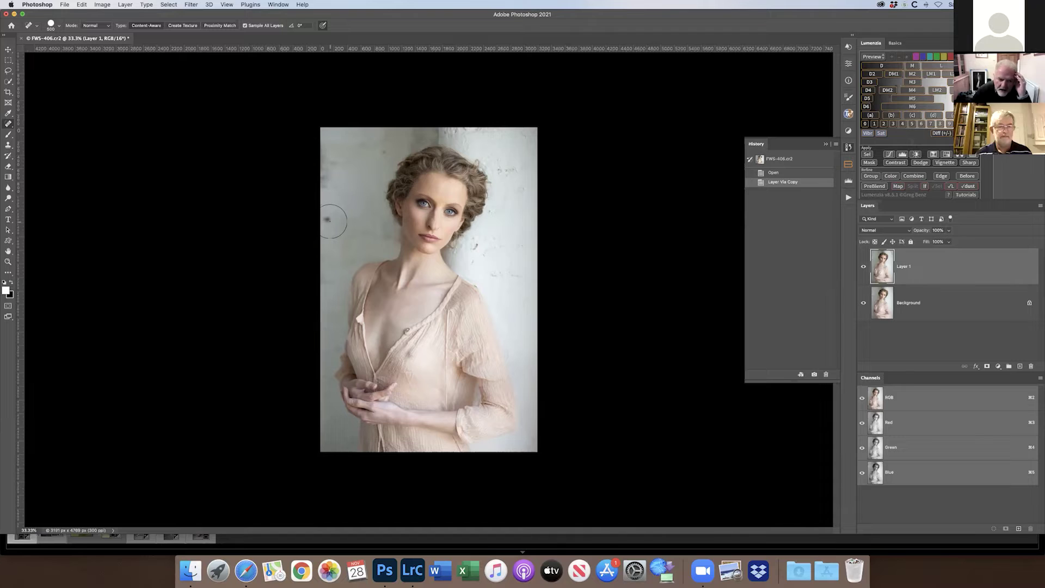
Heal the dark spot on the left wall and the marks on the right wall beside the model's neck and hair
{"action": "left_click_drag", "start_coordinate": [332, 219], "coordinate": [326, 218]}
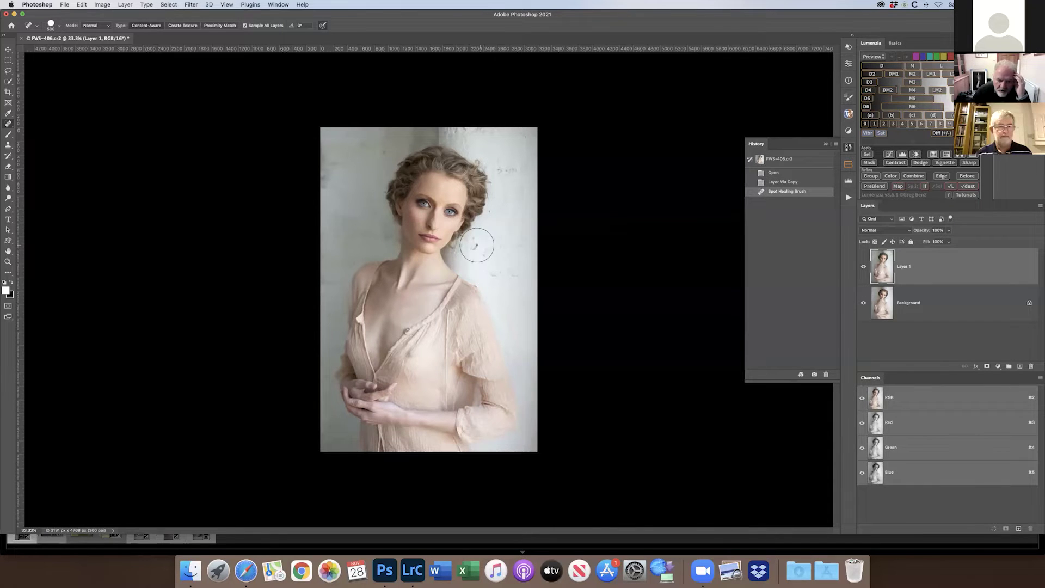
{"action": "left_click_drag", "start_coordinate": [476, 246], "coordinate": [474, 263]}
{"action": "left_click_drag", "start_coordinate": [486, 210], "coordinate": [487, 211]}
{"action": "left_click_drag", "start_coordinate": [498, 170], "coordinate": [509, 168]}
{"action": "left_click", "coordinate": [506, 169]}
{"action": "left_click", "coordinate": [507, 166]}
{"action": "left_click", "coordinate": [513, 168]}
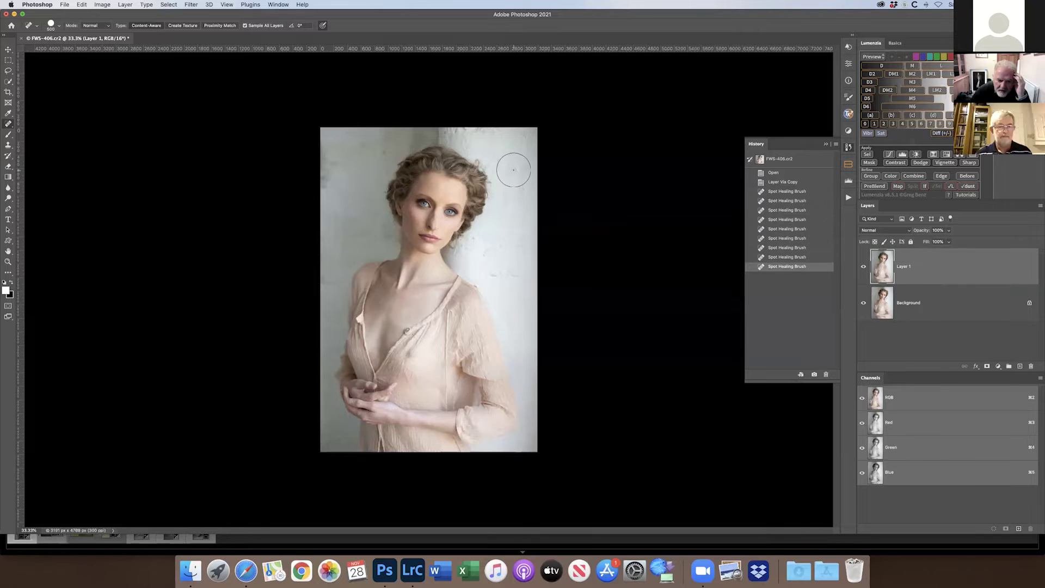
Heal the remaining wall marks above the model's head and the mark on the wall above her right-hand shoulder
{"action": "left_click", "coordinate": [383, 151]}
{"action": "left_click", "coordinate": [383, 151]}
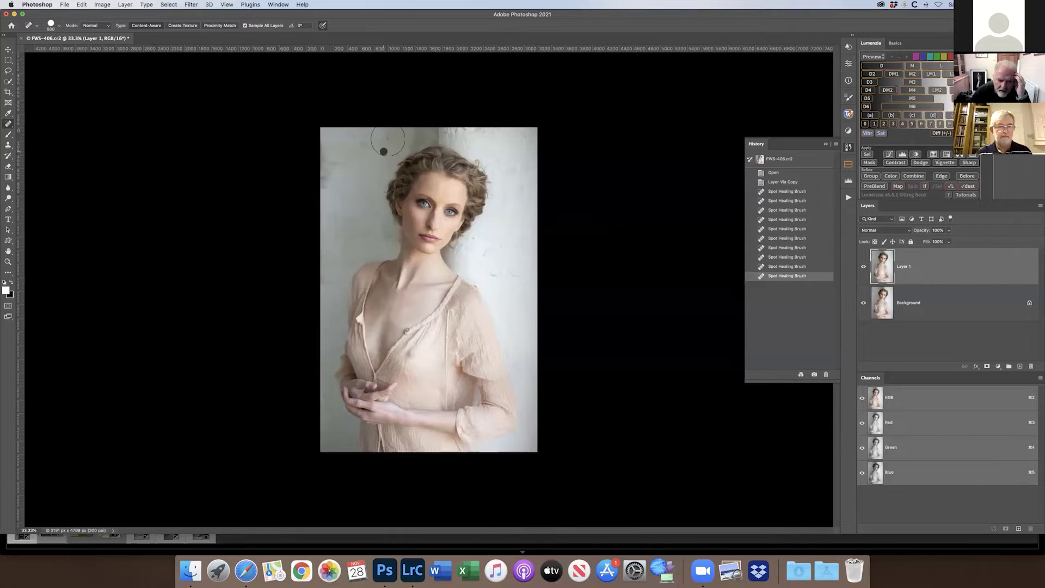
{"action": "left_click", "coordinate": [387, 140]}
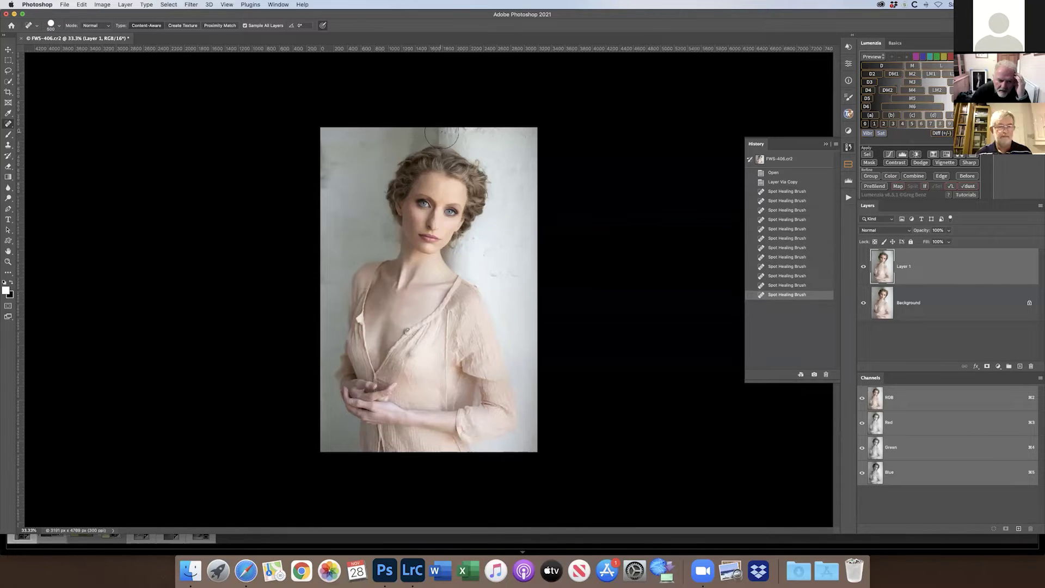
{"action": "left_click", "coordinate": [424, 133]}
{"action": "left_click", "coordinate": [448, 138]}
{"action": "left_click", "coordinate": [447, 133]}
{"action": "left_click", "coordinate": [457, 133]}
{"action": "left_click", "coordinate": [495, 271]}
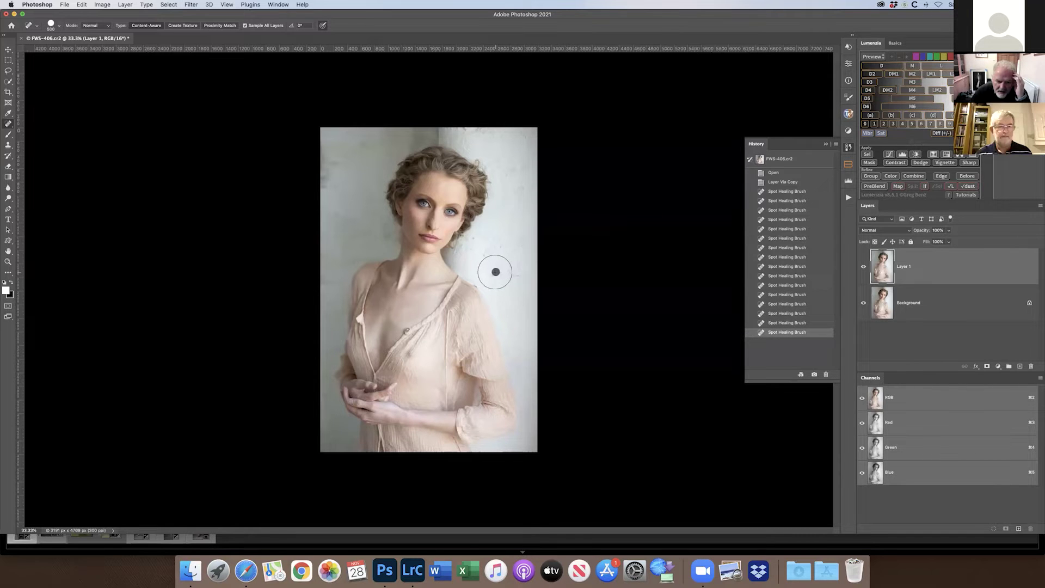
Heal the dark speck on the edge of the blouse shoulder with a much smaller Spot Healing Brush
{"action": "key", "text": "super+1"}
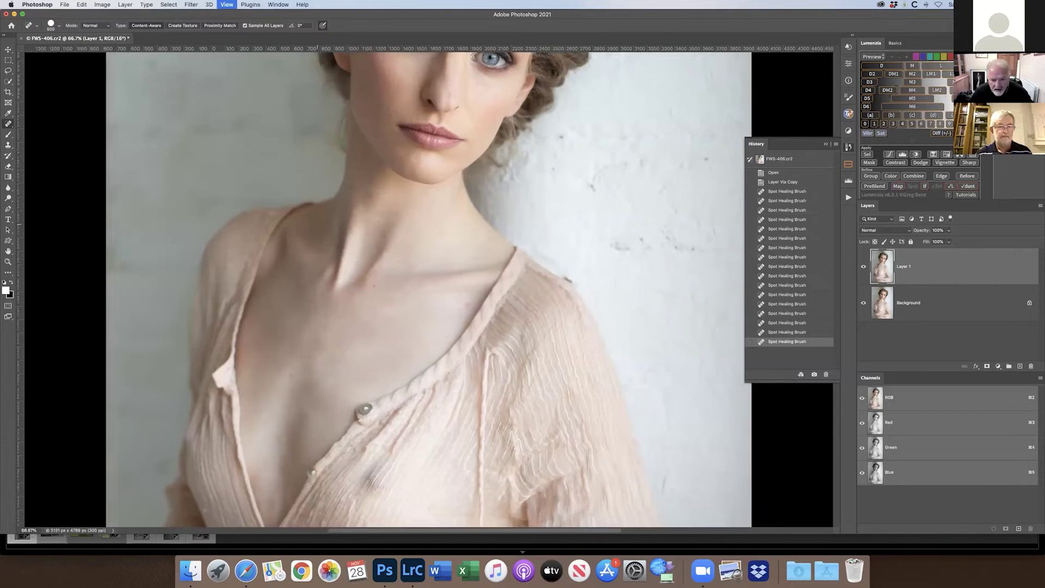
{"action": "left_click_drag", "start_coordinate": [498, 299], "coordinate": [472, 316]}
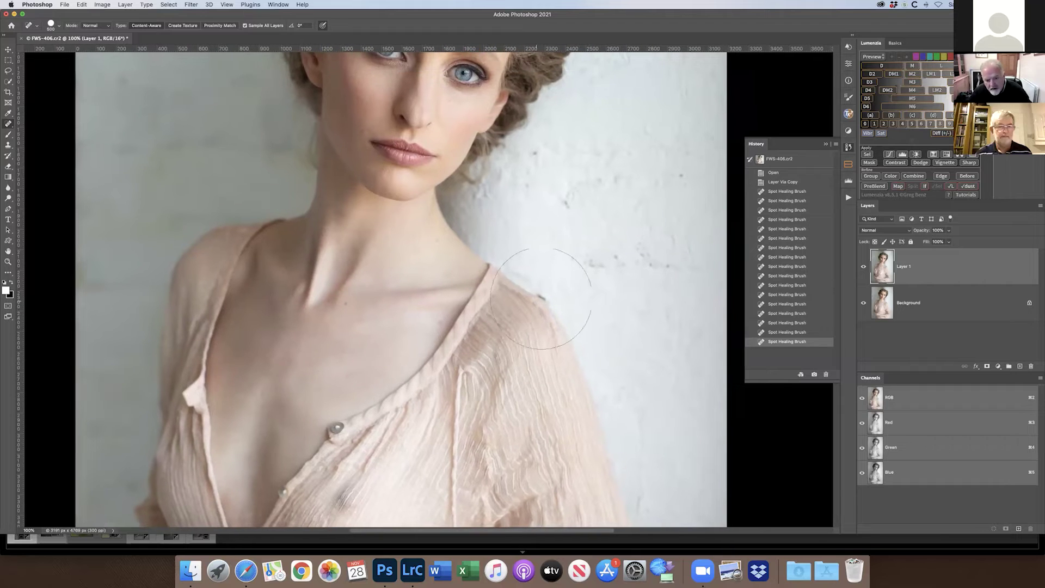
{"action": "key", "text": "bracketleft"}
{"action": "key", "text": "bracketleft"}
{"action": "key", "text": "bracketleft"}
{"action": "key", "text": "bracketleft"}
{"action": "key", "text": "bracketleft"}
{"action": "key", "text": "bracketleft"}
{"action": "key", "text": "bracketleft"}
{"action": "key", "text": "bracketleft"}
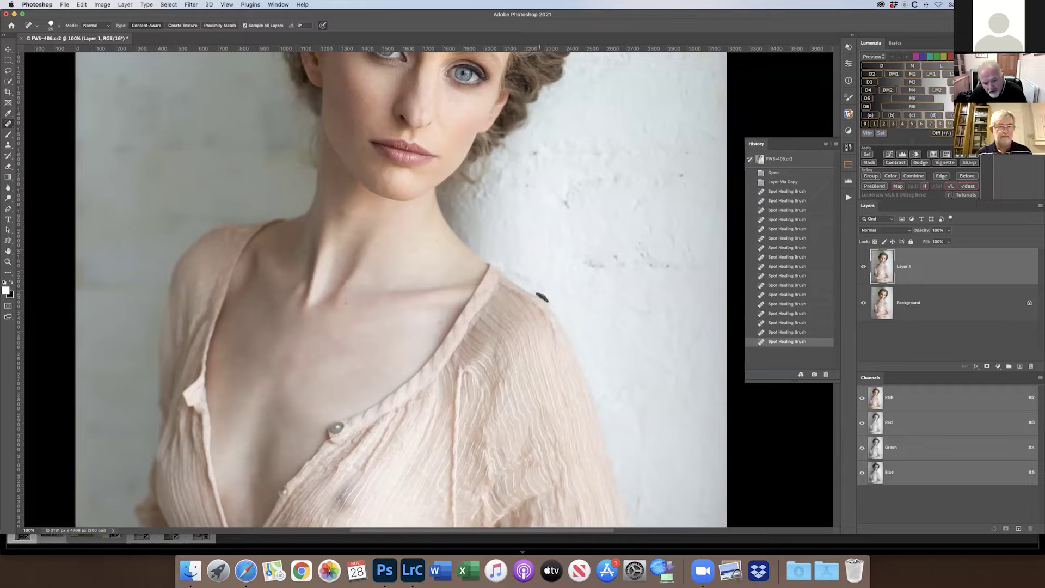
{"action": "left_click_drag", "start_coordinate": [548, 302], "coordinate": [544, 295]}
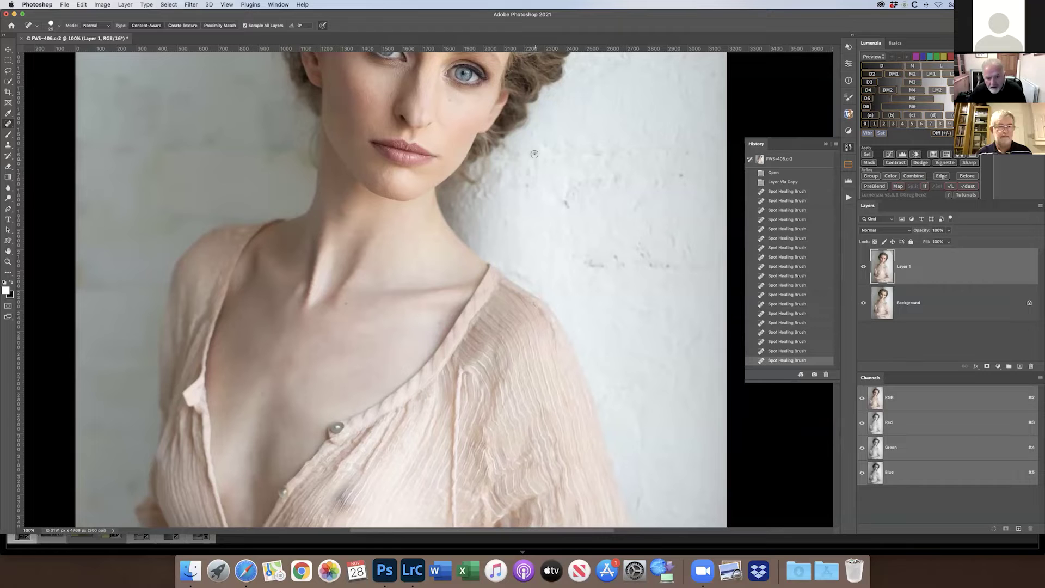
Heal the small dark specks and cracks on the white wall to the right of the model's neck
{"action": "left_click_drag", "start_coordinate": [535, 155], "coordinate": [543, 157]}
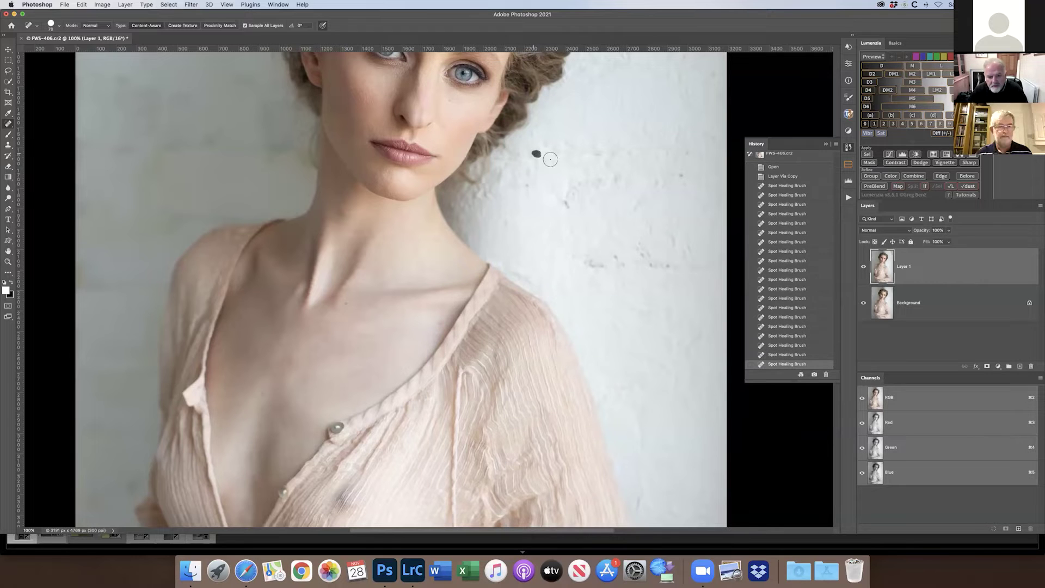
{"action": "left_click_drag", "start_coordinate": [682, 176], "coordinate": [680, 175]}
{"action": "left_click_drag", "start_coordinate": [594, 264], "coordinate": [623, 256]}
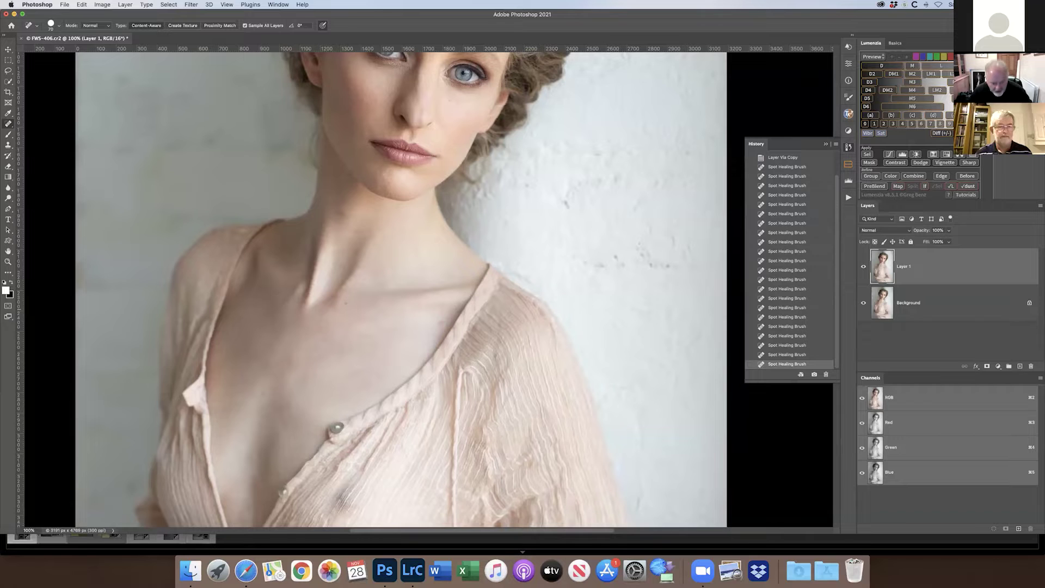
Heal the small skin blemishes on the model's neck, chest and cheek below the eye
{"action": "key", "text": "super+plus"}
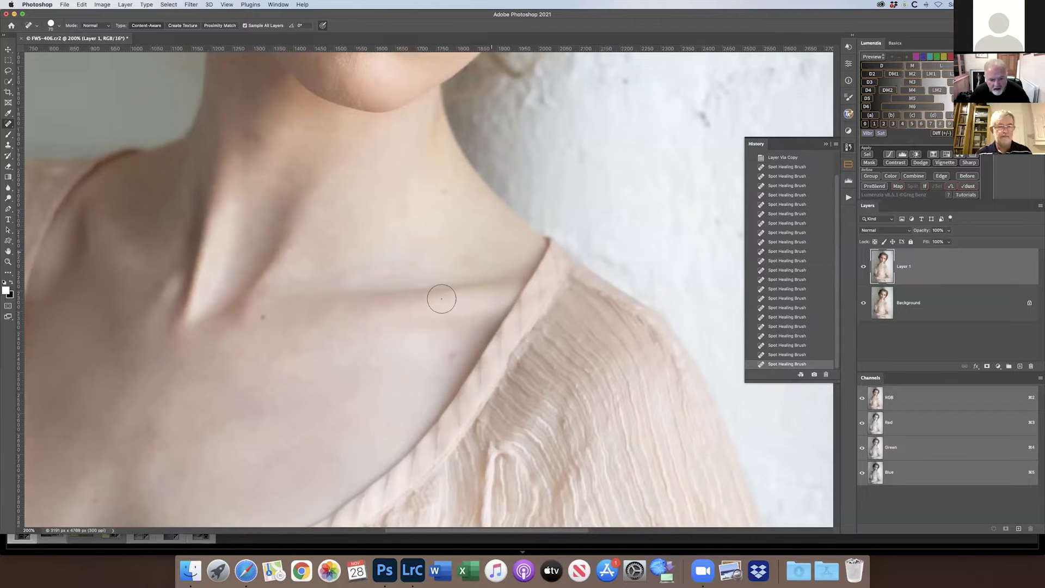
{"action": "left_click", "coordinate": [446, 356]}
{"action": "left_click", "coordinate": [255, 135]}
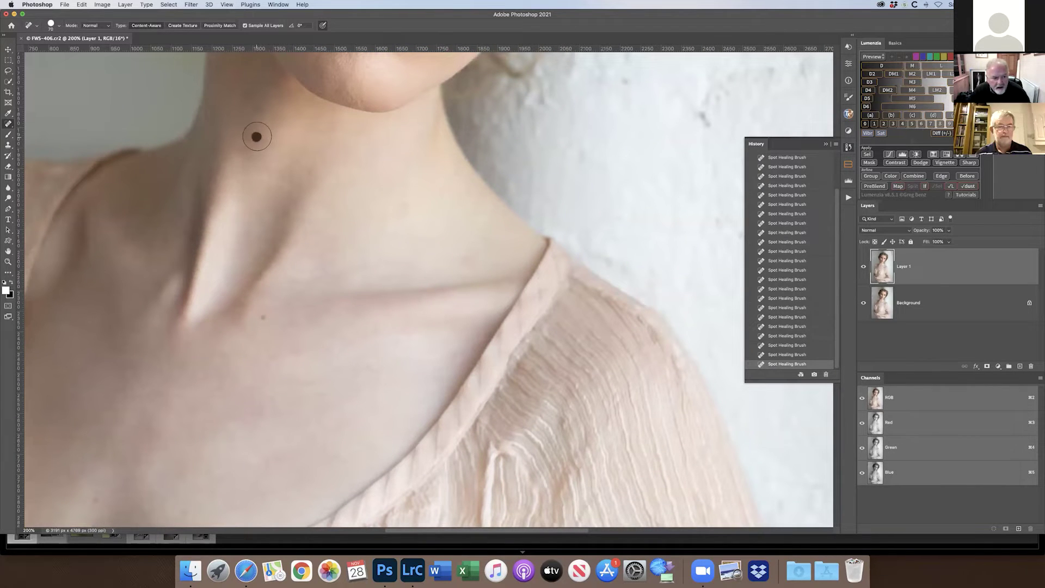
{"action": "left_click", "coordinate": [262, 315]}
{"action": "left_click_drag", "start_coordinate": [232, 364], "coordinate": [432, 282]}
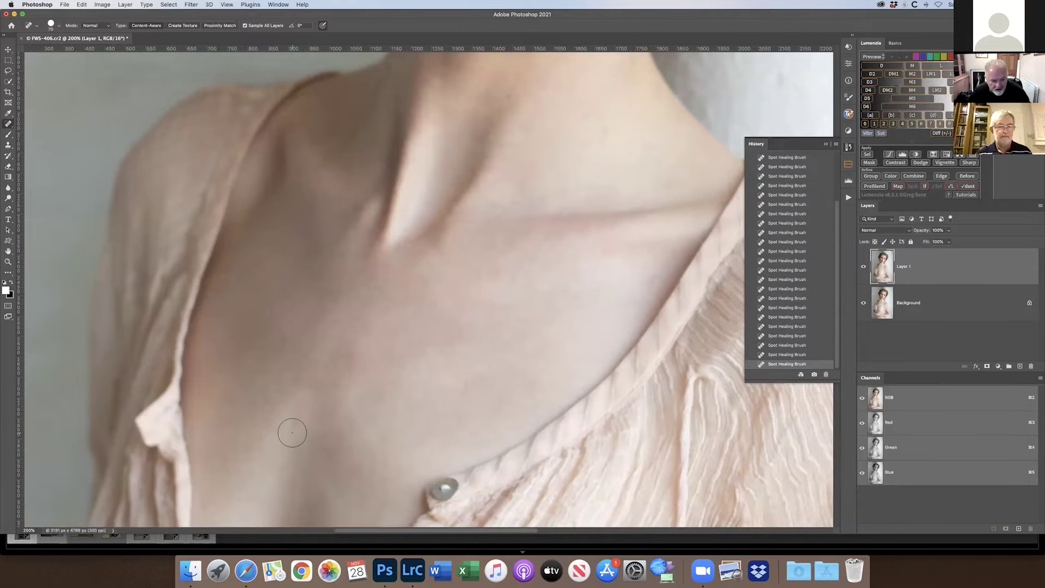
{"action": "left_click", "coordinate": [295, 424]}
{"action": "mouse_move", "coordinate": [470, 226]}
{"action": "left_mouse_down"}
{"action": "mouse_move", "coordinate": [411, 387]}
{"action": "mouse_move", "coordinate": [368, 457]}
{"action": "left_mouse_up"}
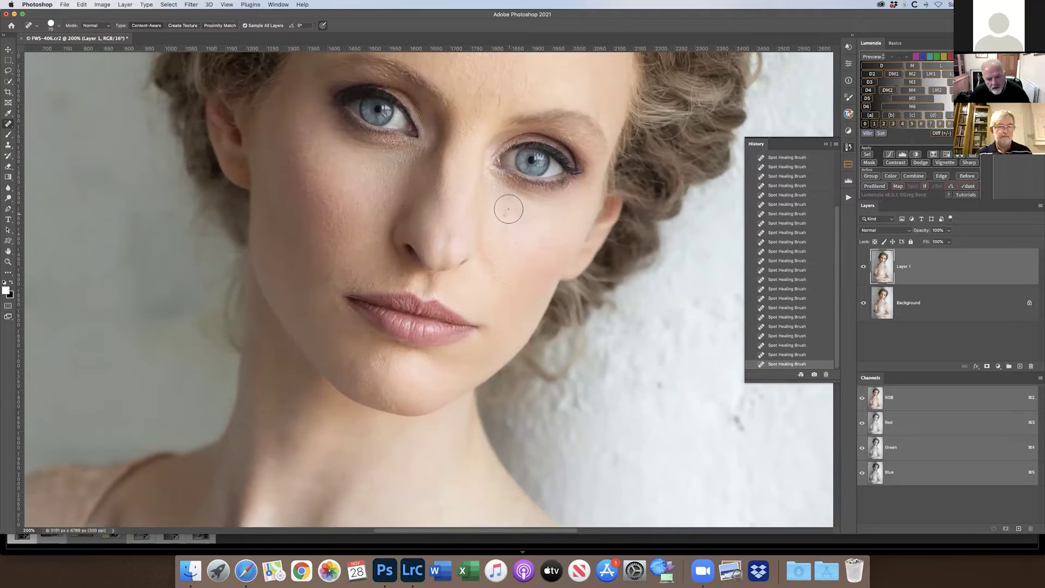
{"action": "left_click", "coordinate": [506, 215]}
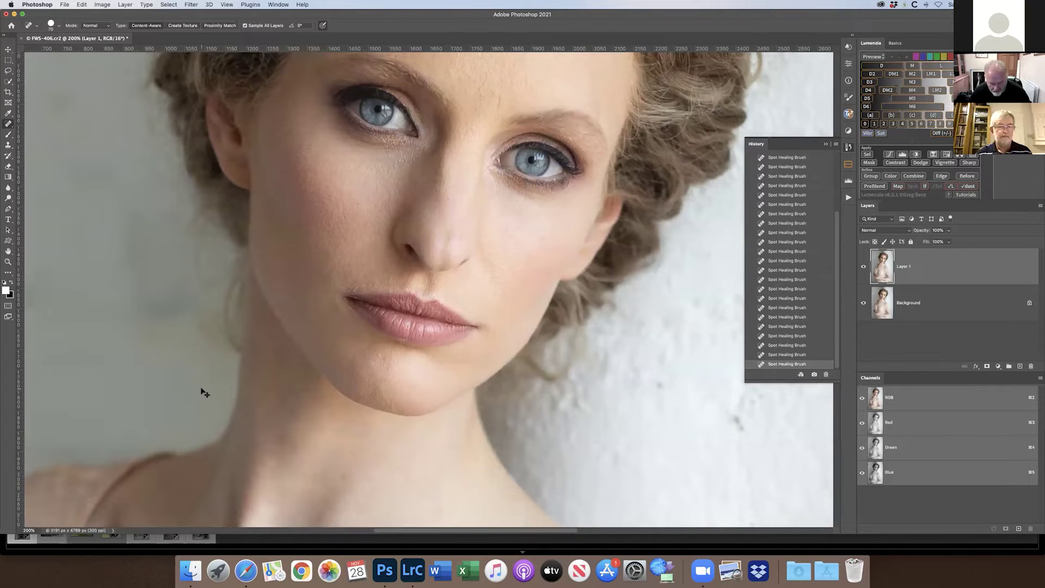
Compare the portrait before and after retouching by repeatedly hiding and showing Layer 1
{"action": "key", "text": "super+0"}
{"action": "key", "text": "super+minus"}
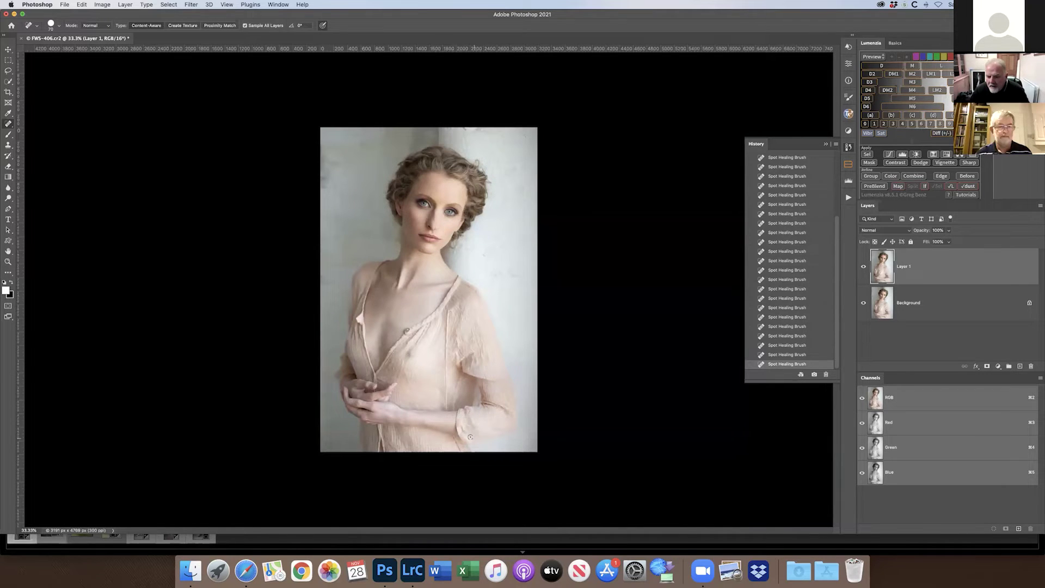
{"action": "left_click", "coordinate": [863, 267]}
{"action": "left_click", "coordinate": [863, 267]}
{"action": "left_click", "coordinate": [864, 266]}
{"action": "left_click", "coordinate": [864, 266]}
{"action": "left_click", "coordinate": [864, 266]}
{"action": "left_click", "coordinate": [864, 267]}
{"action": "left_click", "coordinate": [863, 267]}
{"action": "left_click", "coordinate": [863, 267]}
{"action": "left_click", "coordinate": [863, 267]}
{"action": "left_click", "coordinate": [863, 266]}
{"action": "left_click", "coordinate": [864, 266]}
{"action": "left_click", "coordinate": [864, 267]}
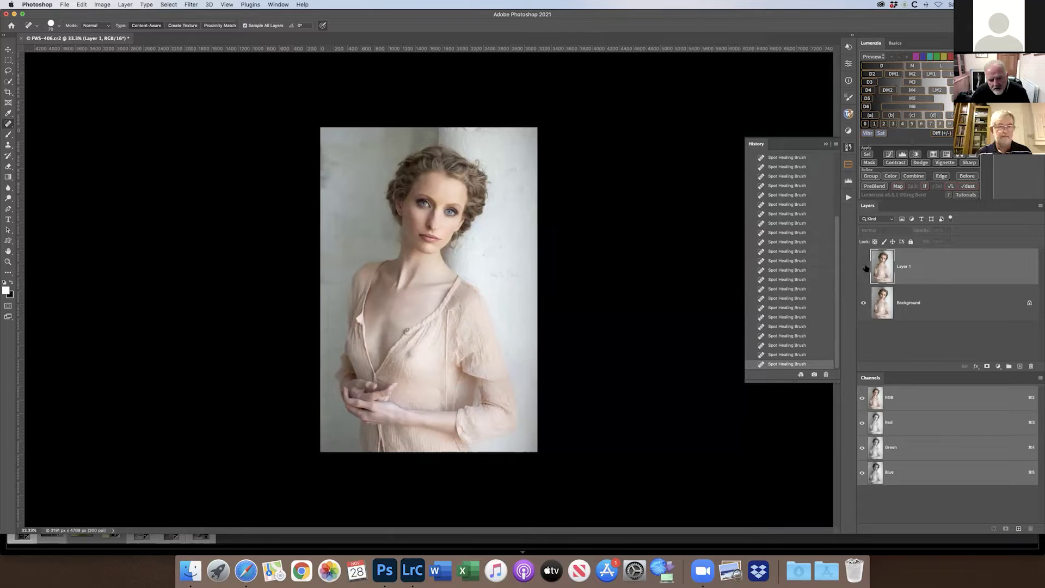
{"action": "left_click", "coordinate": [864, 267]}
{"action": "left_click", "coordinate": [864, 267]}
{"action": "left_click", "coordinate": [864, 266]}
{"action": "left_click", "coordinate": [864, 267]}
{"action": "left_click", "coordinate": [864, 266]}
{"action": "left_click", "coordinate": [864, 266]}
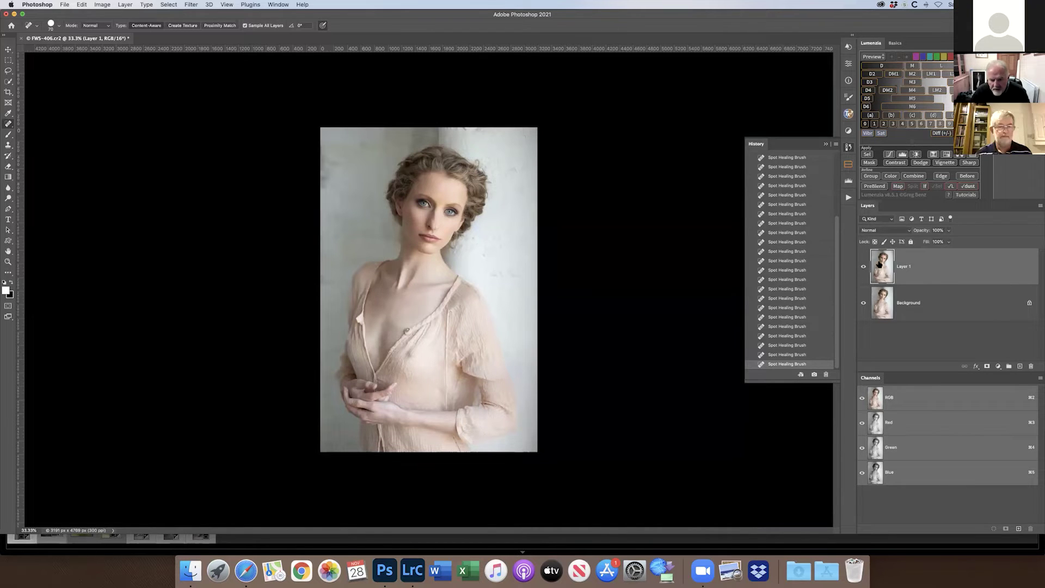
Flatten the retouched portrait into a single Background layer
{"action": "left_click", "coordinate": [1040, 208]}
{"action": "left_click", "coordinate": [867, 442]}
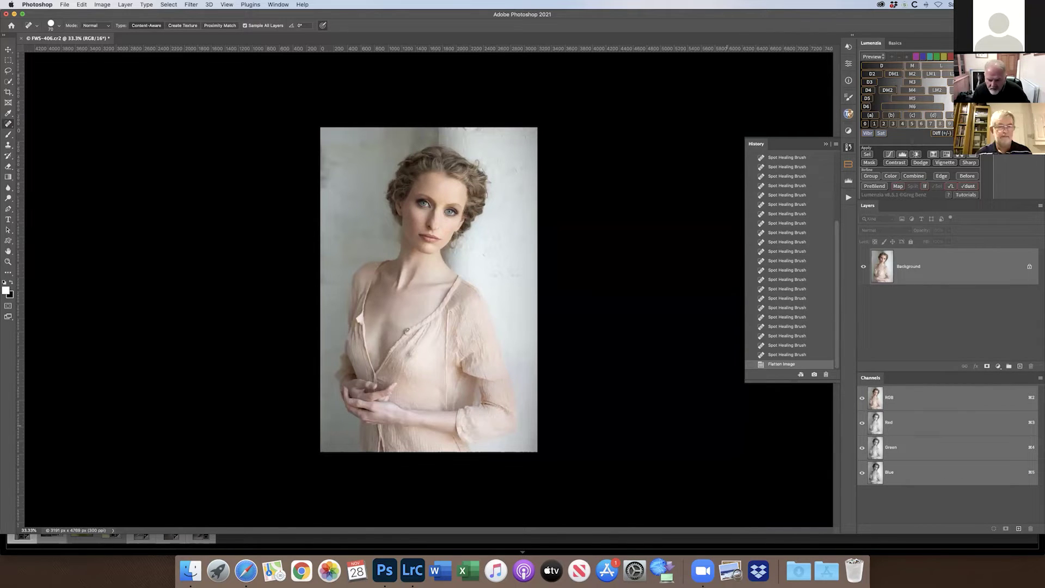
Duplicate the Background layer and set up Color Efex Pro 4's Detail Extractor on the copy with Contrast at 24%
{"action": "key", "text": "super+j"}
{"action": "left_click", "coordinate": [192, 5]}
{"action": "mouse_move", "coordinate": [275, 239]}
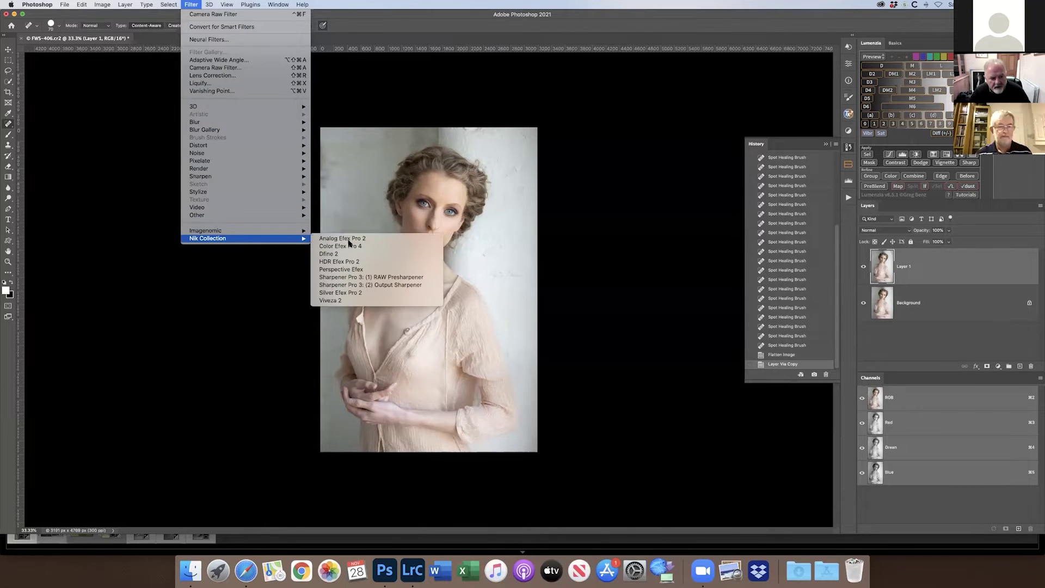
{"action": "left_click", "coordinate": [373, 247]}
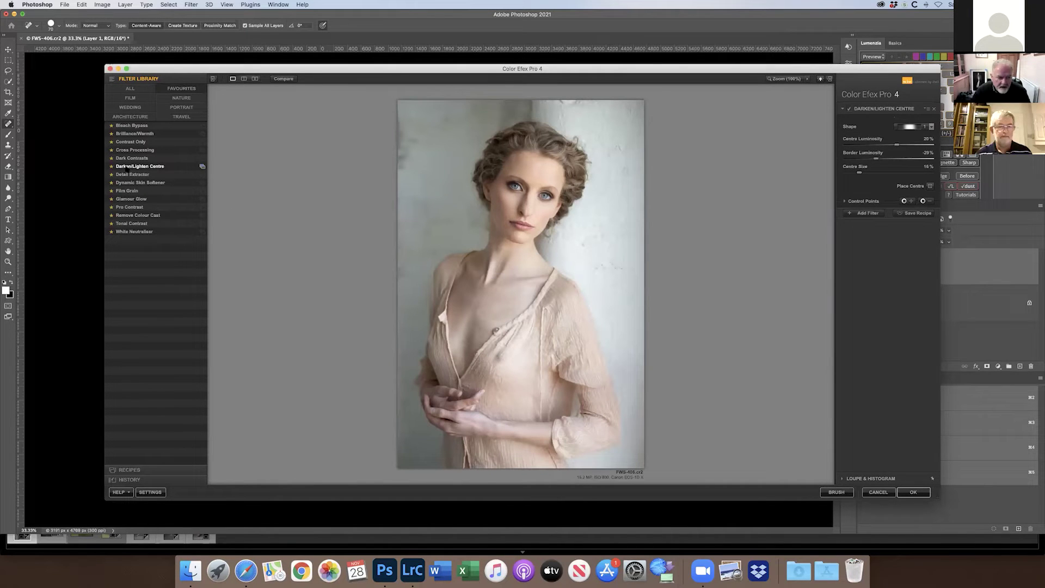
{"action": "left_click", "coordinate": [137, 174]}
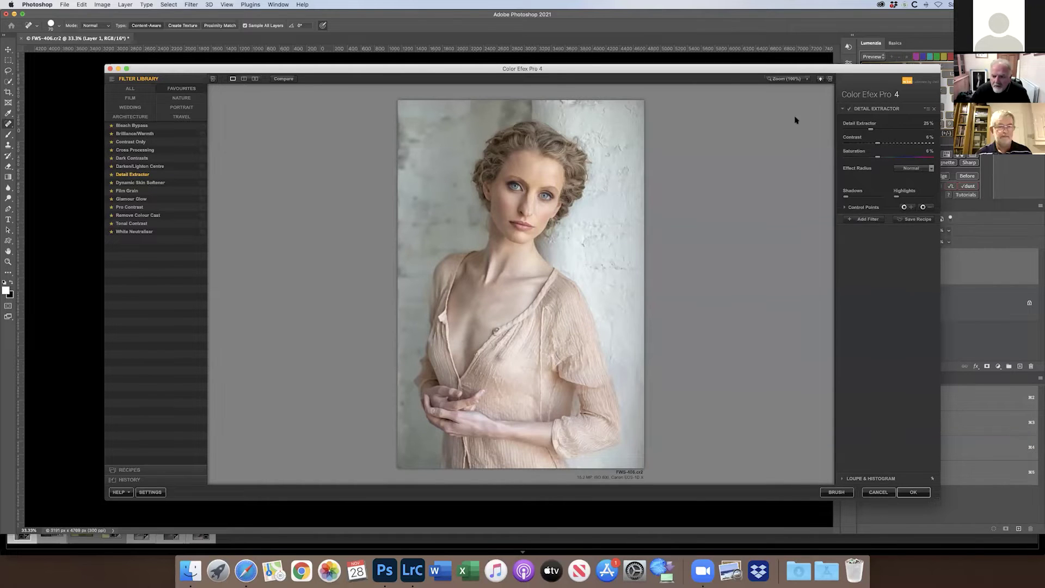
{"action": "left_click_drag", "start_coordinate": [879, 145], "coordinate": [887, 146]}
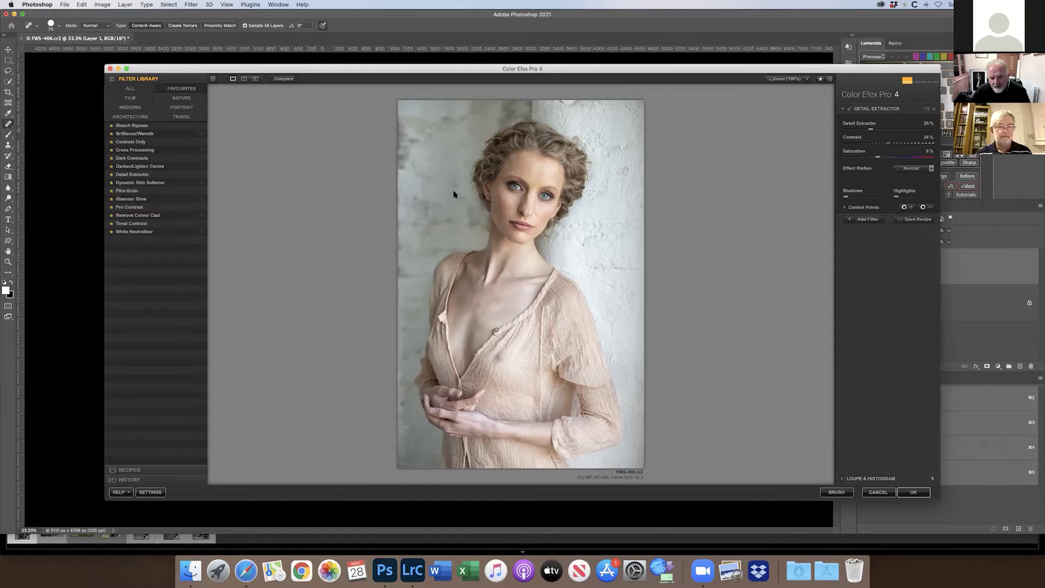
Compare the Detail Extractor preview with the original image several times
{"action": "left_click", "coordinate": [283, 80]}
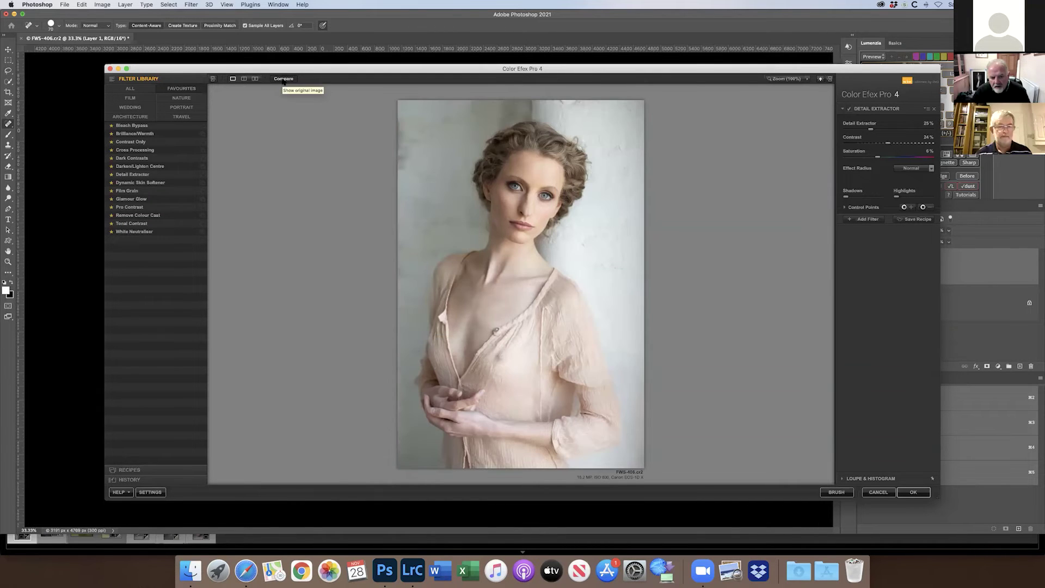
{"action": "left_click", "coordinate": [283, 79]}
{"action": "left_click", "coordinate": [283, 80]}
{"action": "left_click", "coordinate": [283, 79]}
{"action": "left_click", "coordinate": [283, 80]}
{"action": "left_click", "coordinate": [283, 80]}
{"action": "left_click", "coordinate": [283, 79]}
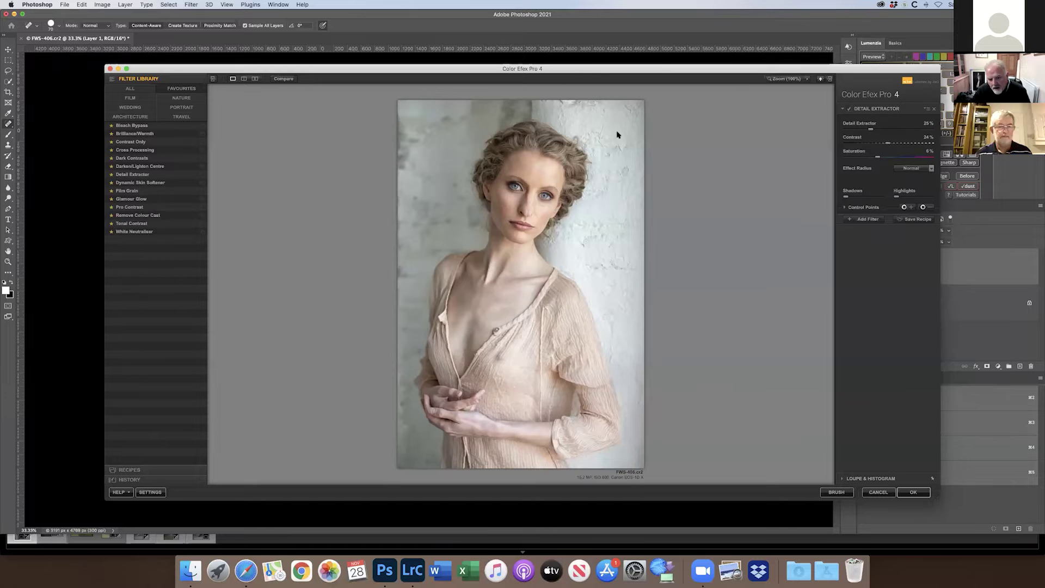
{"action": "left_click", "coordinate": [283, 79]}
{"action": "left_click", "coordinate": [283, 79]}
Apply the Detail Extractor filter and hide its effect with a black layer mask on Layer 1
{"action": "left_click", "coordinate": [913, 491]}
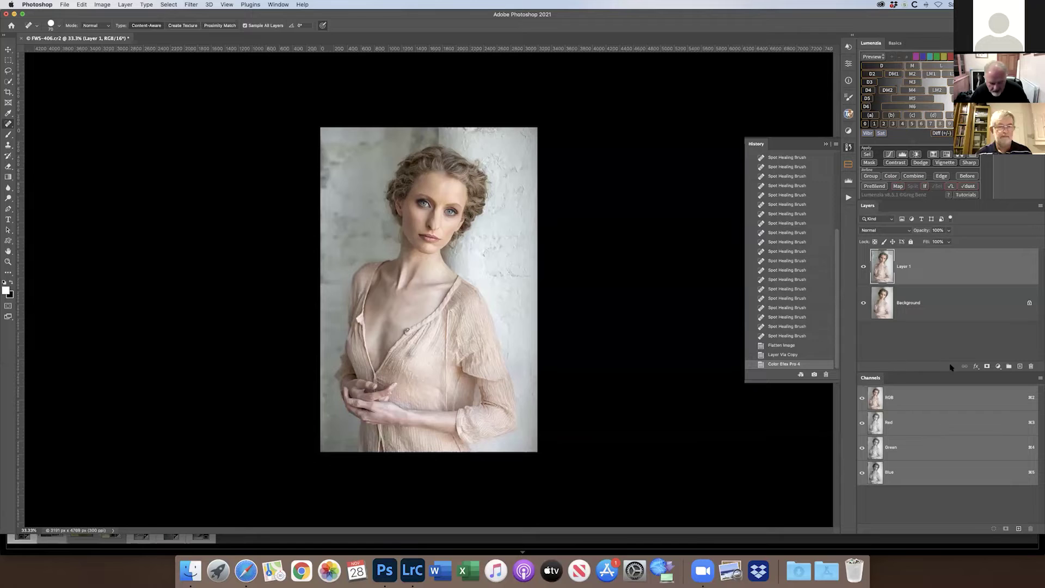
{"action": "left_click", "coordinate": [986, 366], "text": "alt"}
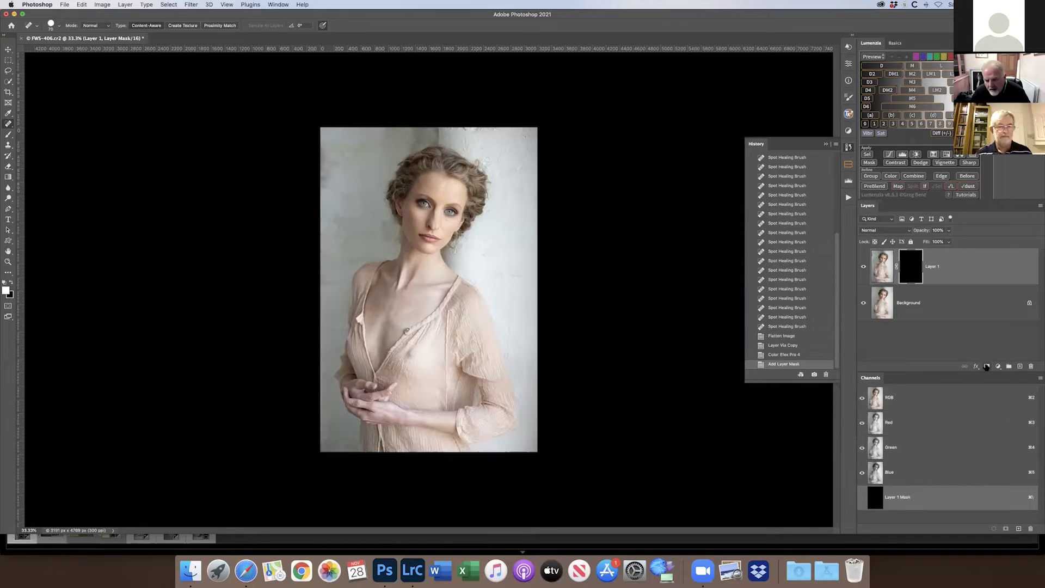
Compare the portrait with and without the filter effect by repeatedly disabling and enabling Layer 1's mask
{"action": "left_click", "coordinate": [911, 266], "text": "shift"}
{"action": "left_click", "coordinate": [910, 266], "text": "shift"}
{"action": "left_click", "coordinate": [910, 266], "text": "shift"}
{"action": "left_click", "coordinate": [910, 266], "text": "shift"}
{"action": "left_click", "coordinate": [911, 267], "text": "shift"}
{"action": "left_click", "coordinate": [911, 266], "text": "shift"}
{"action": "left_click", "coordinate": [911, 266], "text": "shift"}
{"action": "left_click", "coordinate": [910, 266], "text": "shift"}
{"action": "left_click", "coordinate": [910, 266], "text": "shift"}
{"action": "left_click", "coordinate": [910, 266], "text": "shift"}
{"action": "left_click", "coordinate": [910, 266], "text": "shift"}
{"action": "left_click", "coordinate": [911, 267], "text": "shift"}
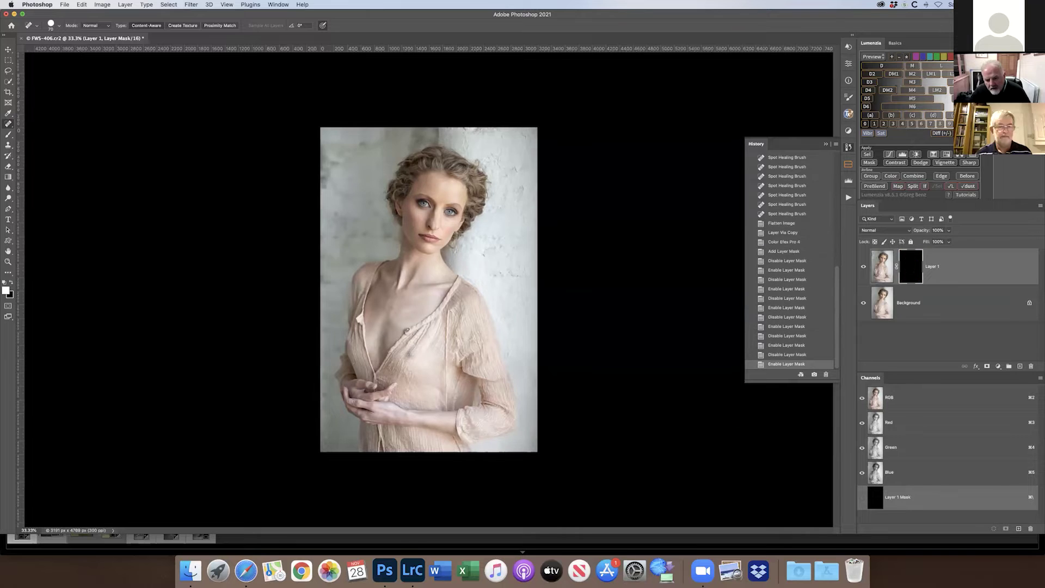
Paint white at 70% opacity on Layer 1's mask with a large brush to reveal wall detail to the right of the model
{"action": "key", "text": "b"}
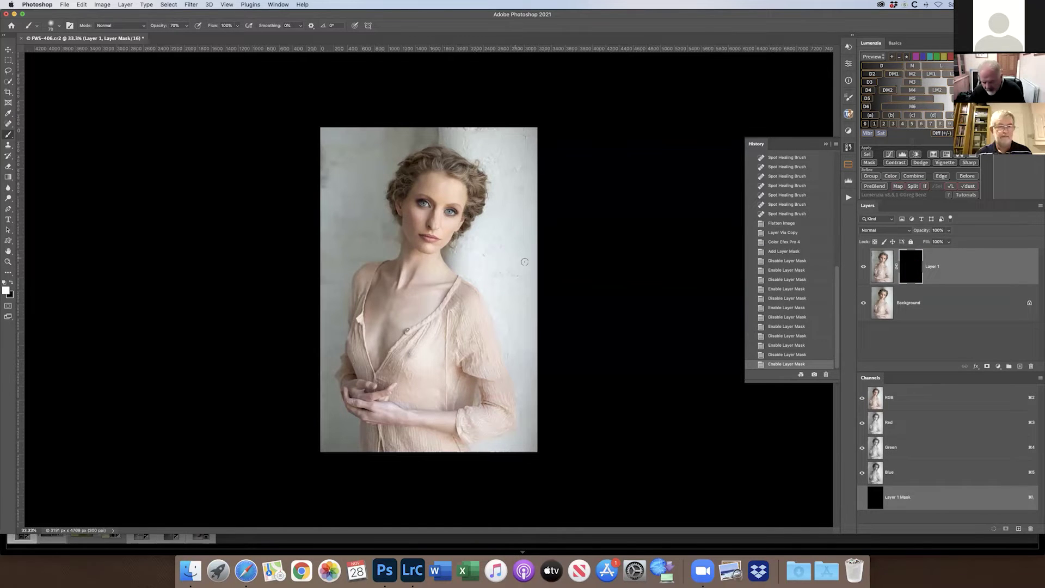
{"action": "key", "text": "bracketright"}
{"action": "key", "text": "bracketright"}
{"action": "key", "text": "bracketright"}
{"action": "key", "text": "bracketright"}
{"action": "key", "text": "bracketright"}
{"action": "key", "text": "bracketright"}
{"action": "key", "text": "bracketright"}
{"action": "key", "text": "bracketright"}
{"action": "key", "text": "bracketright"}
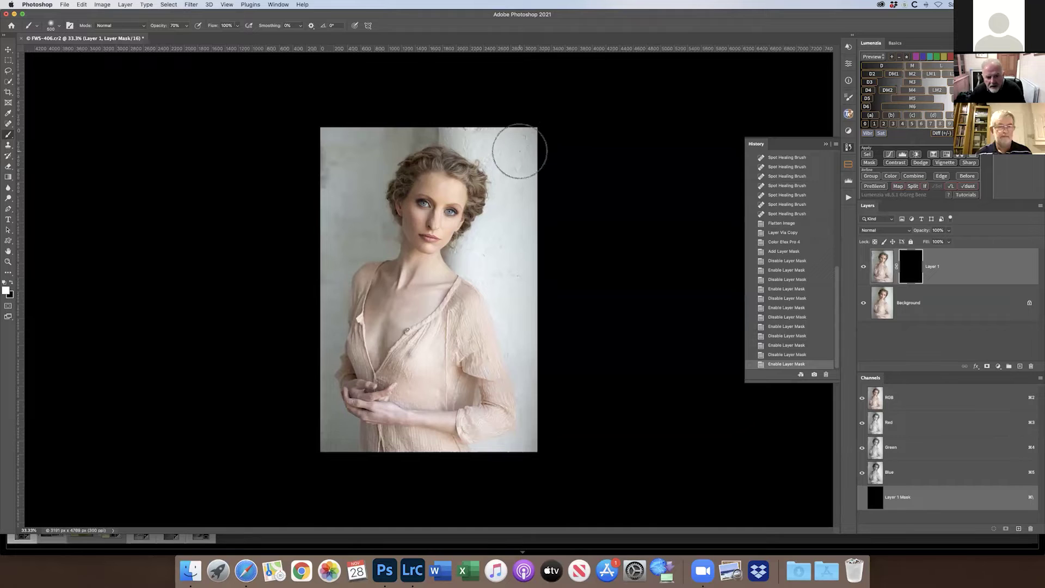
{"action": "key", "text": "bracketleft"}
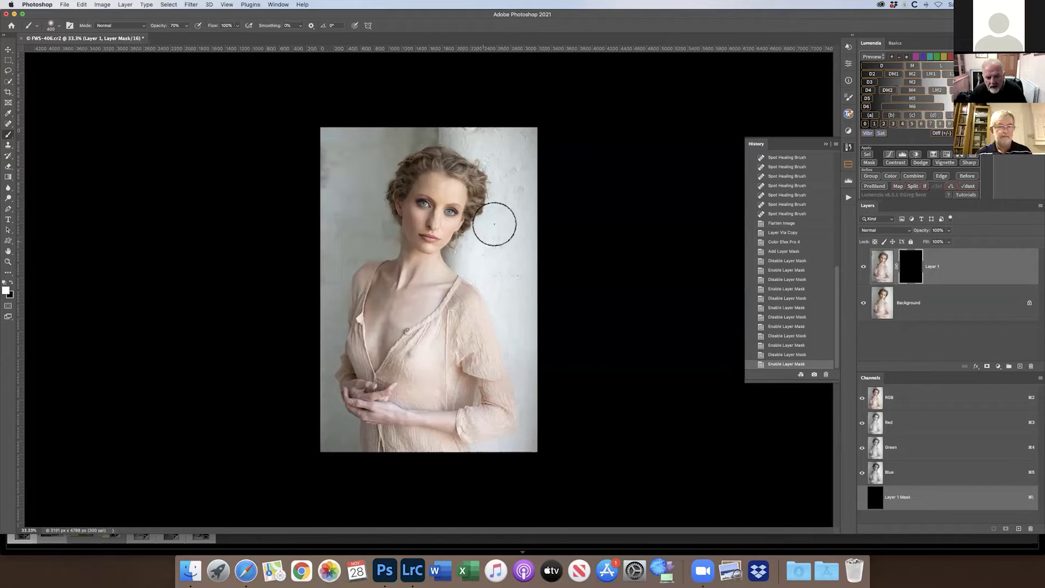
{"action": "mouse_move", "coordinate": [478, 255]}
{"action": "left_mouse_down"}
{"action": "mouse_move", "coordinate": [534, 253]}
{"action": "mouse_move", "coordinate": [514, 295]}
{"action": "mouse_move", "coordinate": [530, 381]}
{"action": "mouse_move", "coordinate": [525, 366]}
{"action": "mouse_move", "coordinate": [516, 458]}
{"action": "mouse_move", "coordinate": [476, 454]}
{"action": "mouse_move", "coordinate": [539, 456]}
{"action": "mouse_move", "coordinate": [507, 252]}
{"action": "mouse_move", "coordinate": [480, 250]}
{"action": "mouse_move", "coordinate": [513, 186]}
{"action": "mouse_move", "coordinate": [513, 144]}
{"action": "mouse_move", "coordinate": [486, 126]}
{"action": "mouse_move", "coordinate": [461, 136]}
{"action": "mouse_move", "coordinate": [533, 126]}
{"action": "mouse_move", "coordinate": [525, 193]}
{"action": "mouse_move", "coordinate": [479, 253]}
{"action": "mouse_move", "coordinate": [481, 299]}
{"action": "left_mouse_up"}
Paint white on the mask with a 200 px brush at 30% opacity to bring out the texture of the model's dress
{"action": "key", "text": "bracketleft"}
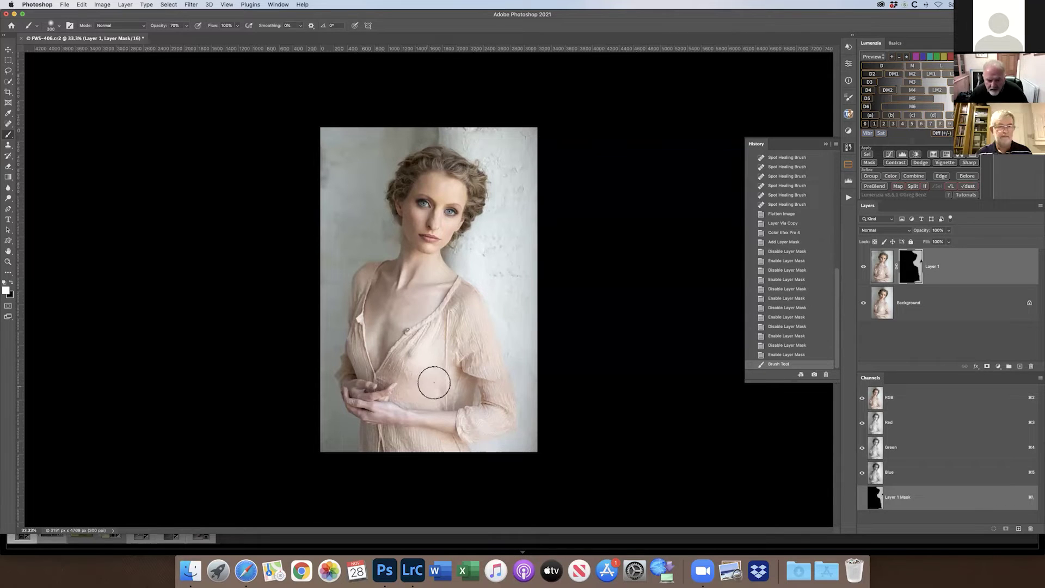
{"action": "key", "text": "3"}
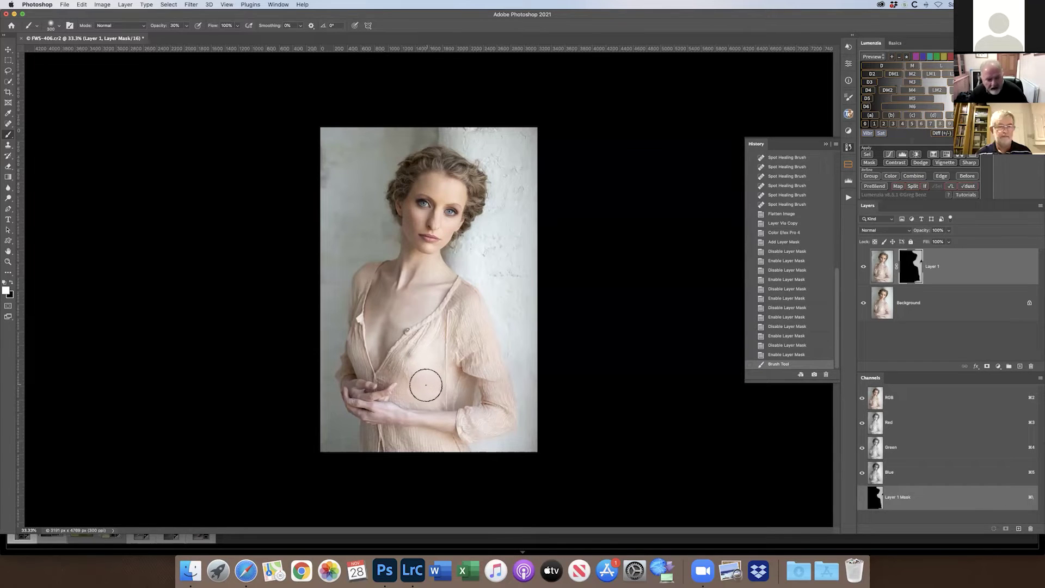
{"action": "key", "text": "bracketleft"}
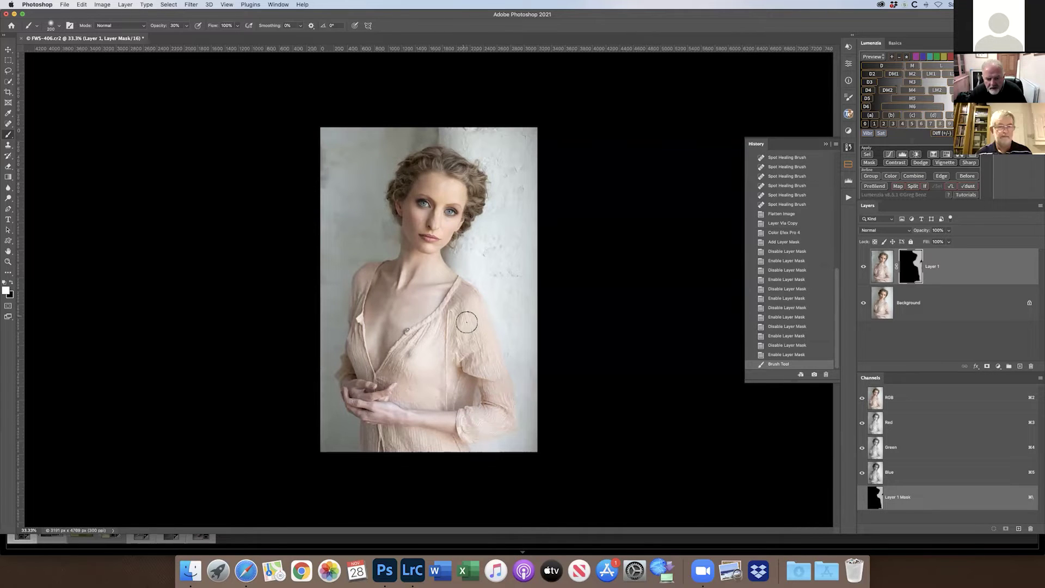
{"action": "mouse_move", "coordinate": [491, 386]}
{"action": "left_mouse_down"}
{"action": "mouse_move", "coordinate": [483, 419]}
{"action": "mouse_move", "coordinate": [432, 446]}
{"action": "mouse_move", "coordinate": [394, 438]}
{"action": "left_mouse_up"}
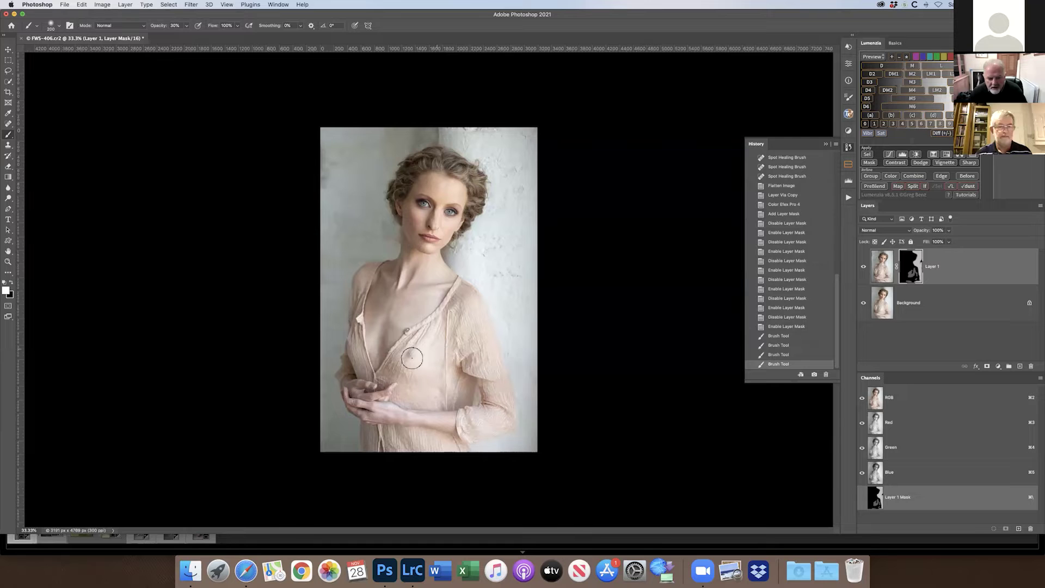
{"action": "mouse_move", "coordinate": [456, 333]}
{"action": "left_mouse_down"}
{"action": "mouse_move", "coordinate": [428, 375]}
{"action": "mouse_move", "coordinate": [454, 388]}
{"action": "mouse_move", "coordinate": [470, 373]}
{"action": "left_mouse_up"}
Display the layer mask alone, paint over the missed patch at the wall's right edge at 70% opacity, and return to the image
{"action": "key", "text": "super+equal"}
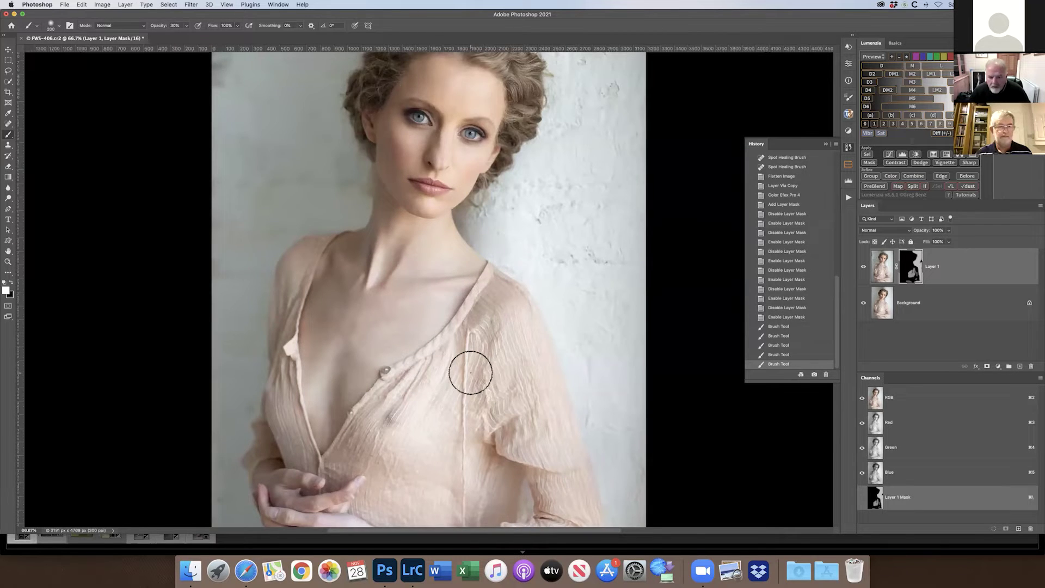
{"action": "scroll", "coordinate": [469, 369], "scroll_direction": "down", "scroll_amount": 3}
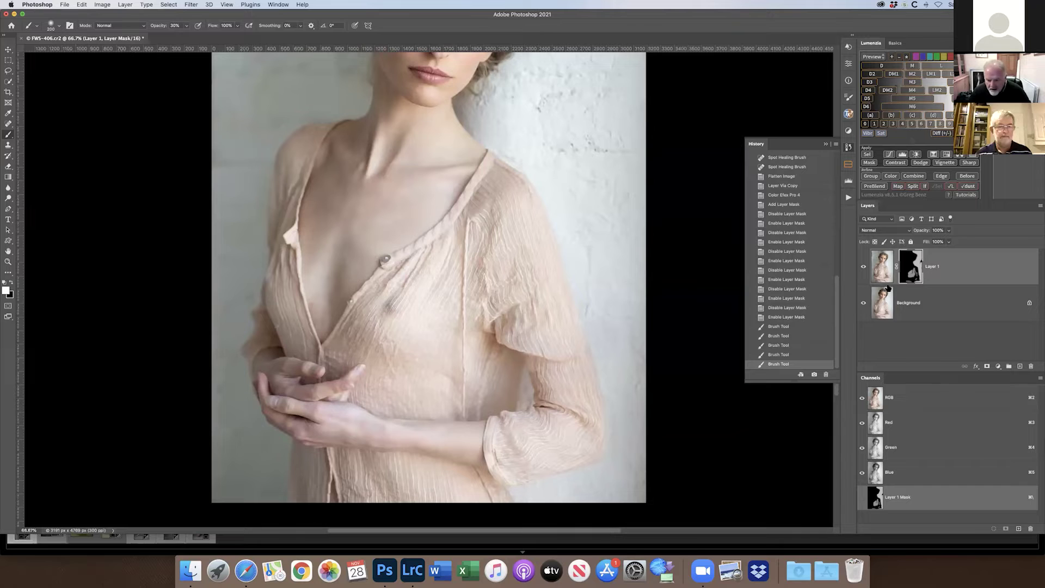
{"action": "key", "text": "super+backslash"}
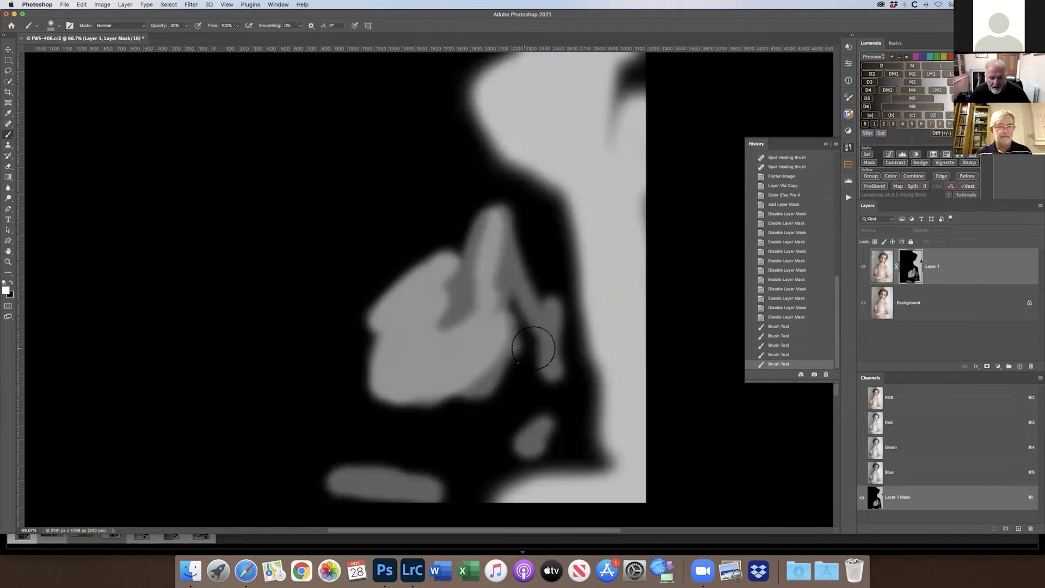
{"action": "key", "text": "super+minus"}
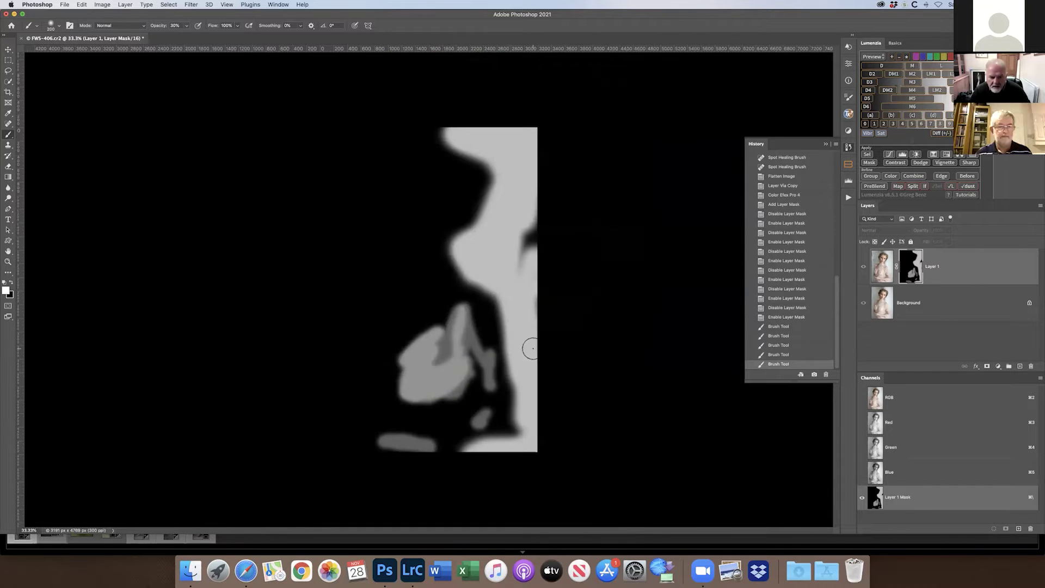
{"action": "left_click_drag", "start_coordinate": [530, 240], "coordinate": [535, 272]}
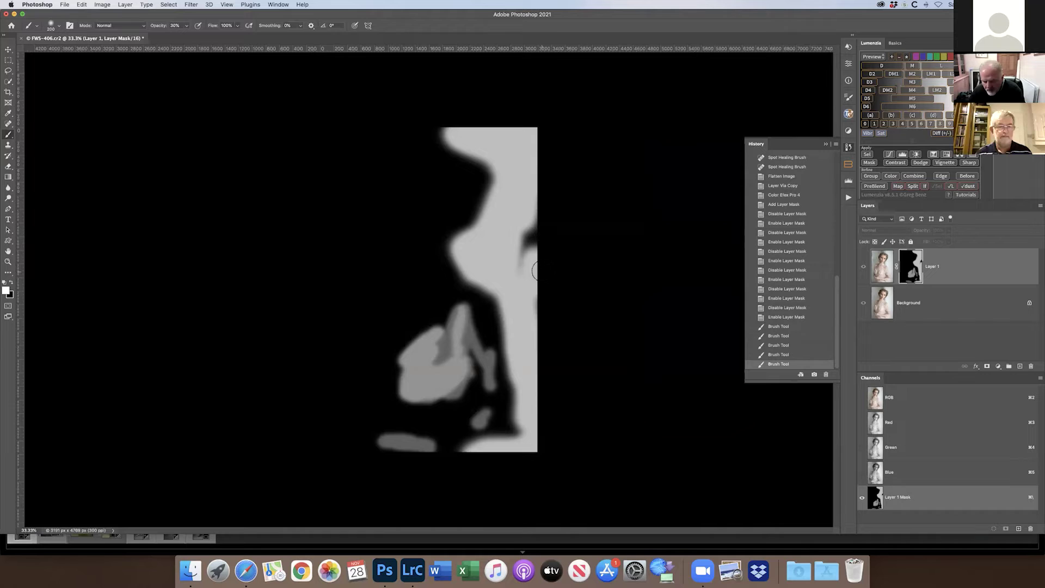
{"action": "key", "text": "7"}
{"action": "key", "text": "bracketright"}
{"action": "key", "text": "bracketright"}
{"action": "key", "text": "bracketright"}
{"action": "key", "text": "bracketright"}
{"action": "mouse_move", "coordinate": [533, 230]}
{"action": "left_mouse_down"}
{"action": "mouse_move", "coordinate": [533, 250]}
{"action": "mouse_move", "coordinate": [559, 235]}
{"action": "left_mouse_up"}
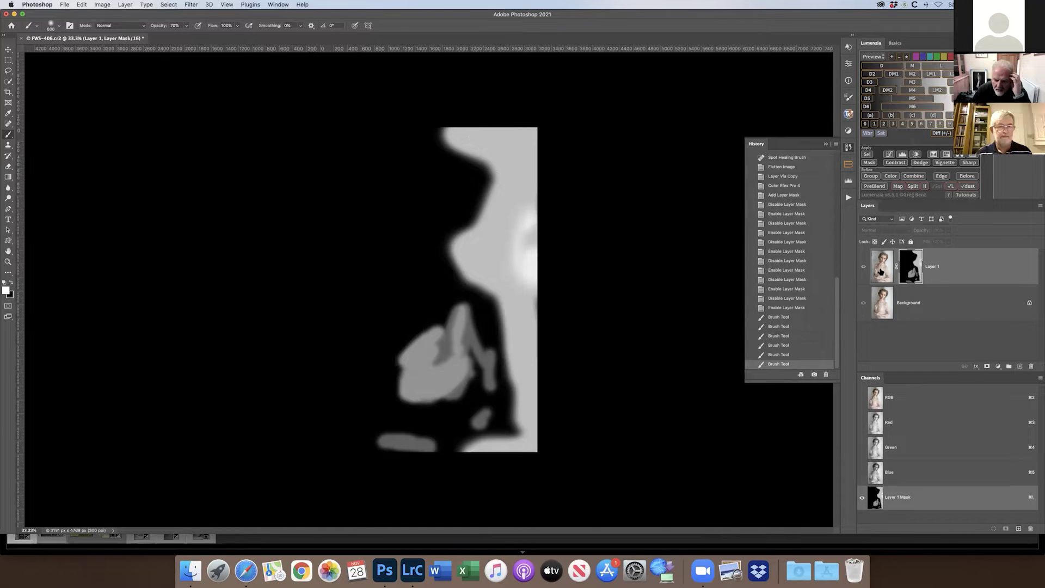
{"action": "left_click", "coordinate": [880, 271]}
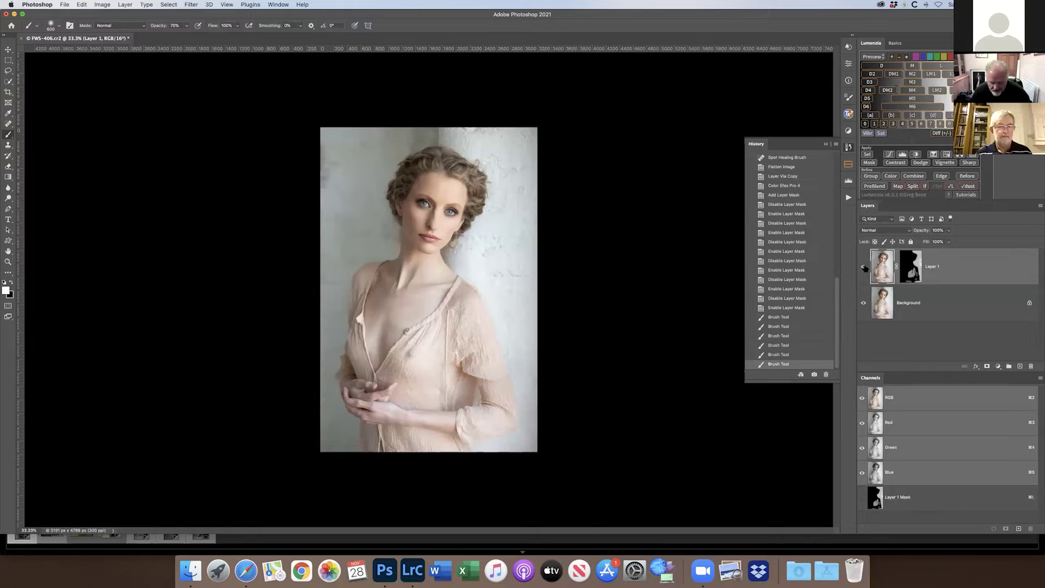
Compare the wall and dress detail before and after by hiding and showing Layer 1
{"action": "key", "text": "super+equal"}
{"action": "key", "text": "super+equal"}
{"action": "scroll", "coordinate": [701, 245], "scroll_direction": "right", "scroll_amount": 3}
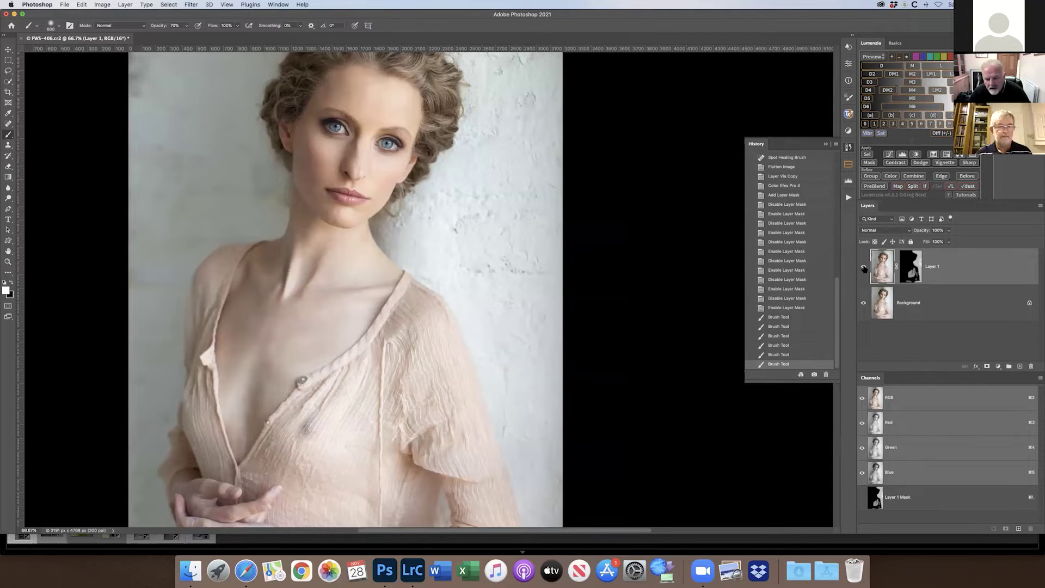
{"action": "left_click", "coordinate": [864, 267]}
{"action": "left_click", "coordinate": [864, 267]}
Flatten the detail-enhanced portrait into a single Background layer
{"action": "left_click", "coordinate": [1040, 208]}
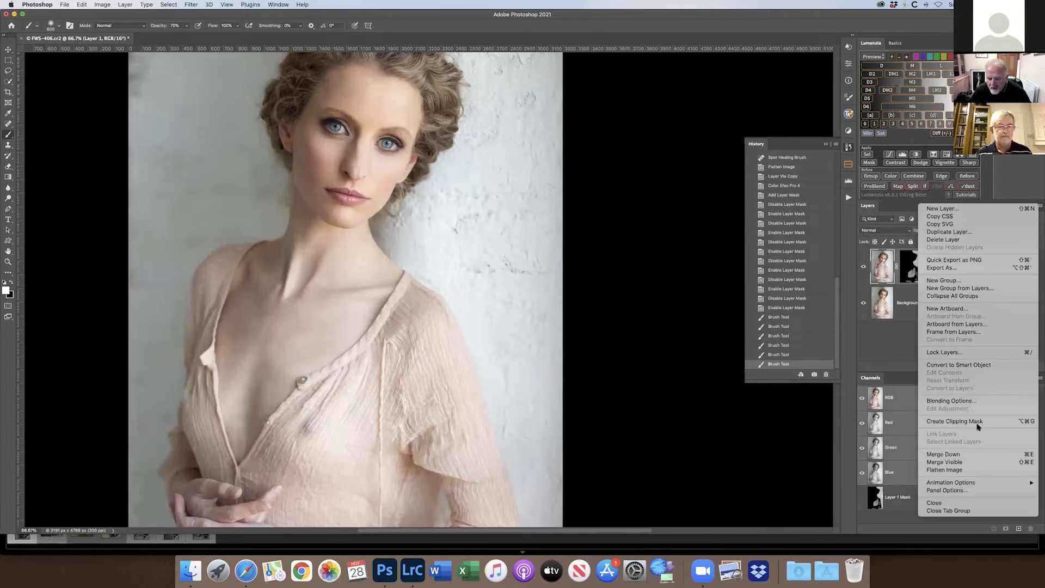
{"action": "left_click", "coordinate": [973, 470]}
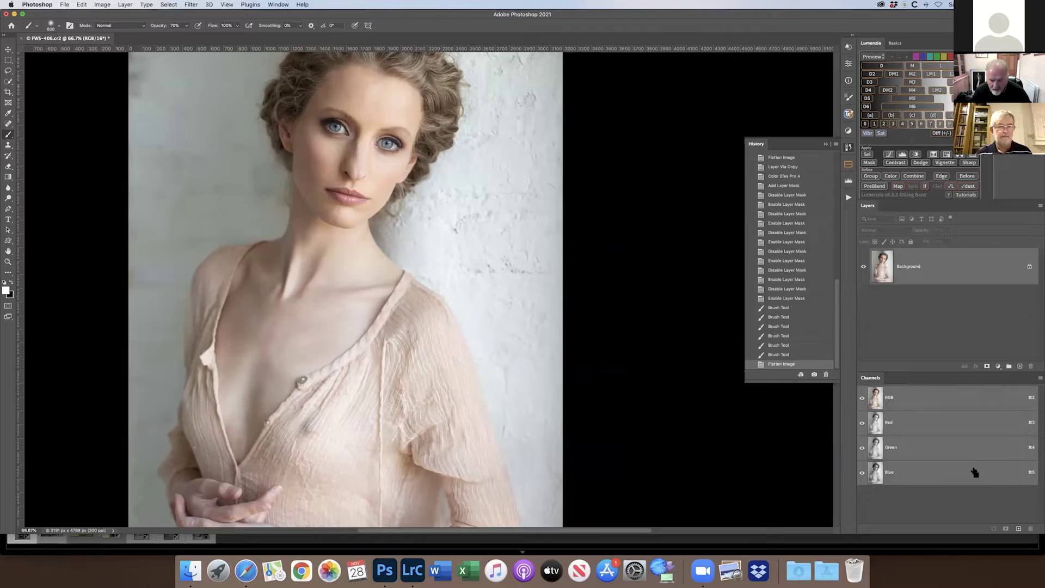
Make a rectangular marquee selection just inside the edges of the whole portrait
{"action": "key", "text": "super+minus"}
{"action": "key", "text": "super+minus"}
{"action": "key", "text": "super+minus"}
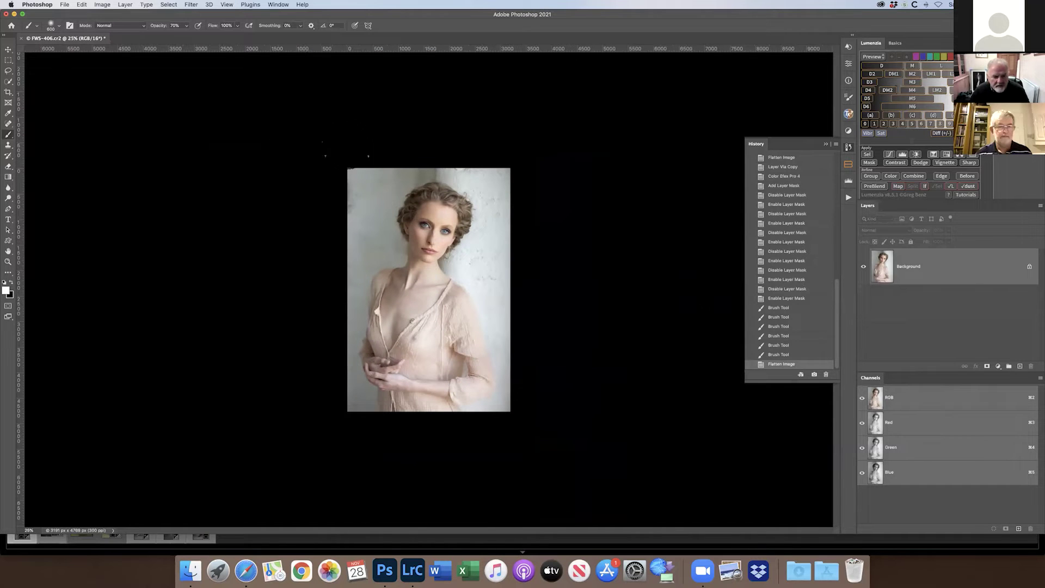
{"action": "left_click", "coordinate": [8, 61]}
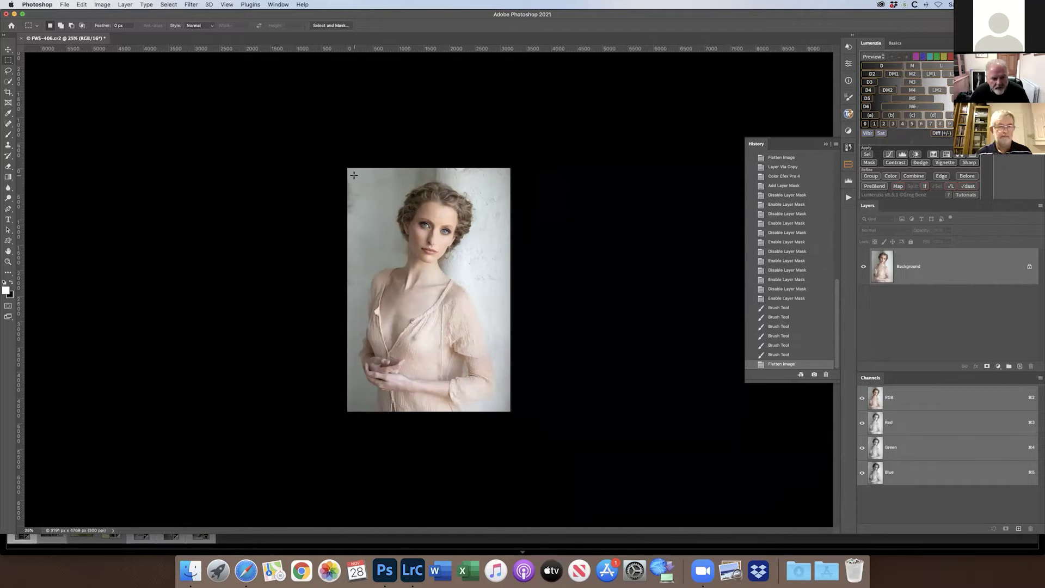
{"action": "left_click_drag", "start_coordinate": [352, 172], "coordinate": [505, 405]}
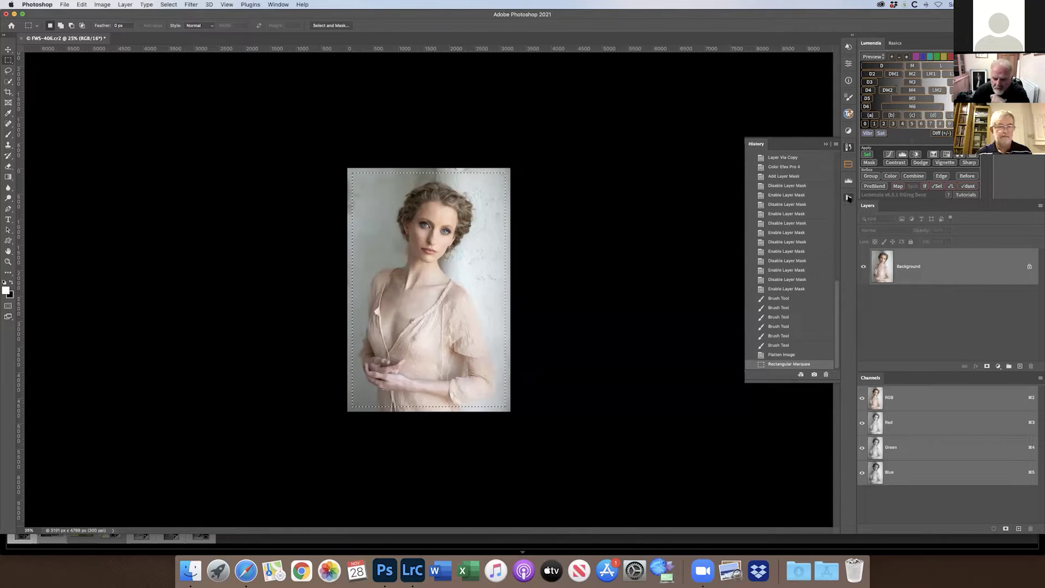
Run the VIGNETTE @ 70% action on the selection
{"action": "left_click", "coordinate": [847, 199]}
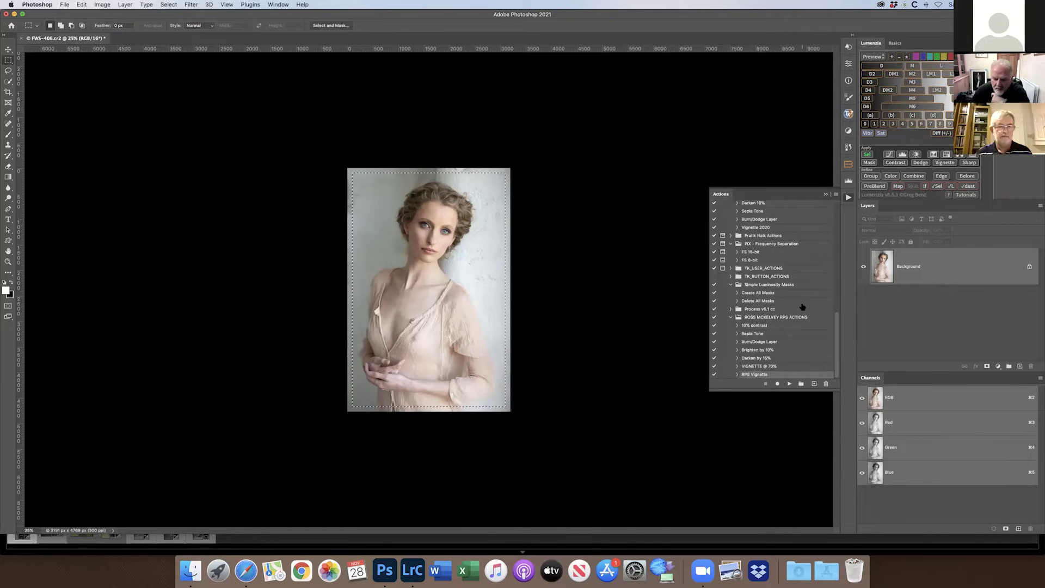
{"action": "left_click", "coordinate": [760, 367]}
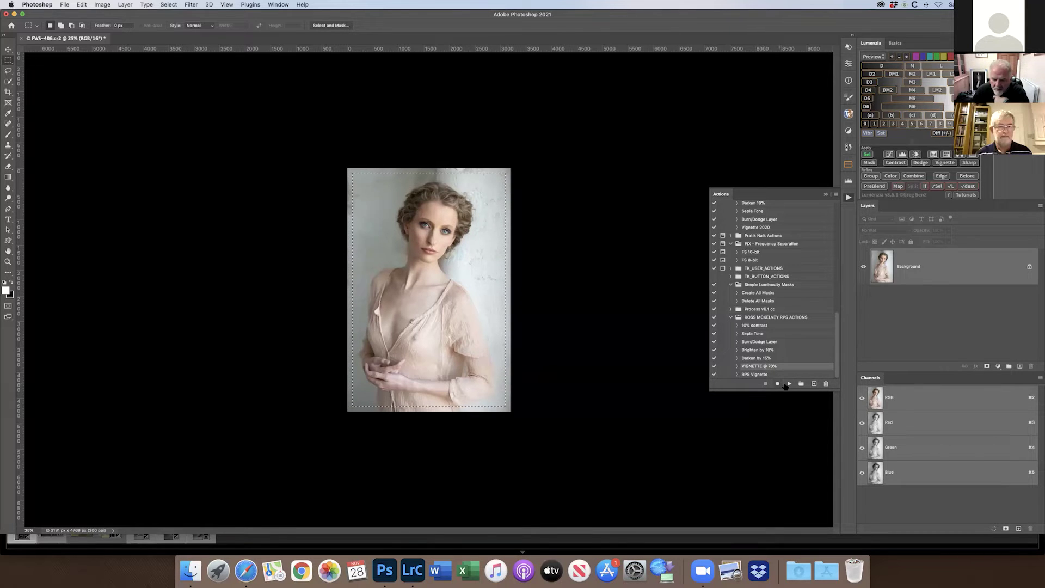
{"action": "left_click", "coordinate": [788, 384]}
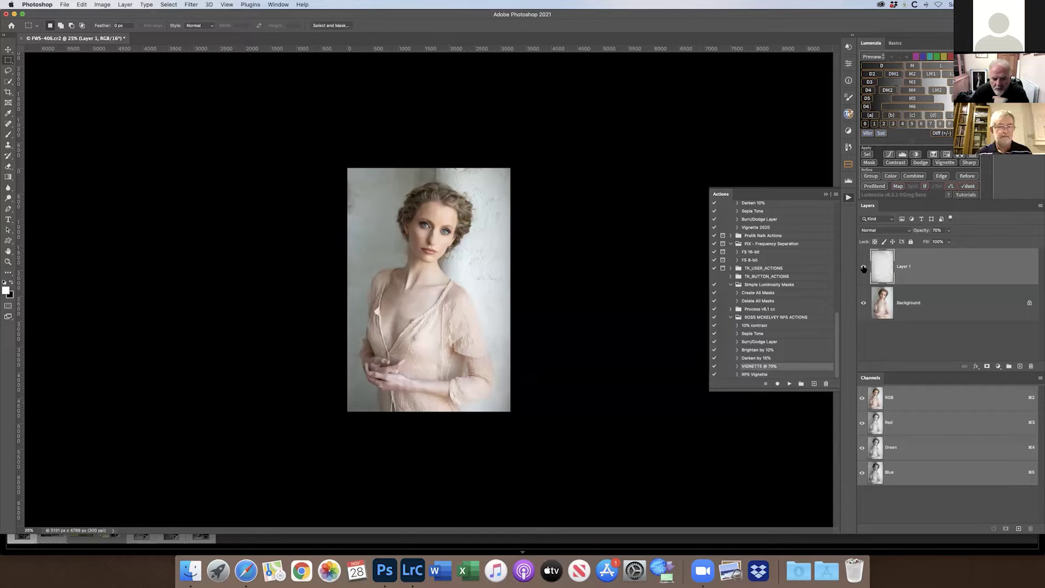
Check the vignette by hiding and showing its layer, and set the layer's blend mode to Multiply
{"action": "left_click", "coordinate": [862, 267]}
{"action": "left_click", "coordinate": [864, 267]}
{"action": "left_click", "coordinate": [893, 233]}
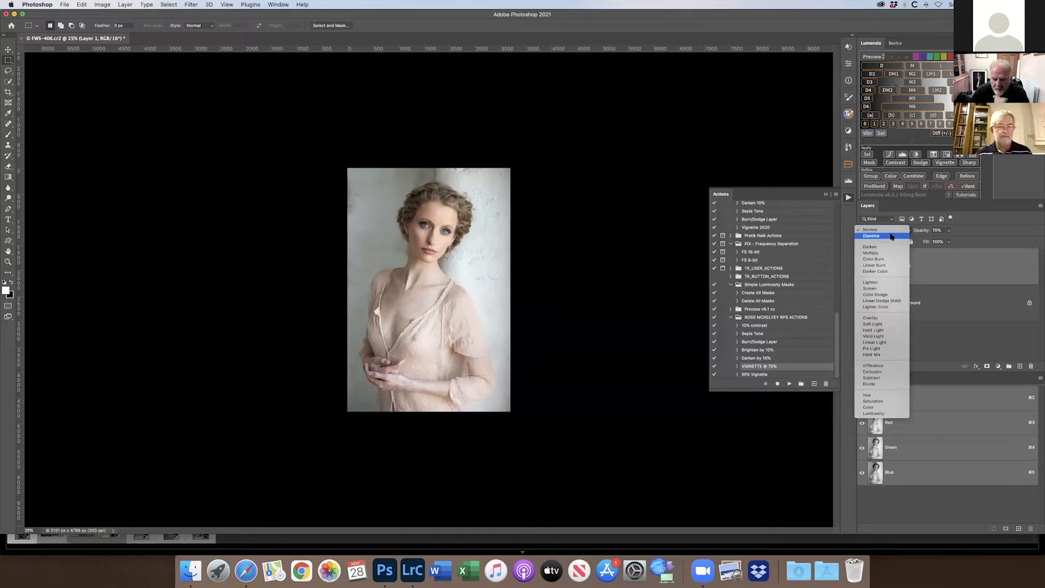
{"action": "left_click", "coordinate": [886, 252]}
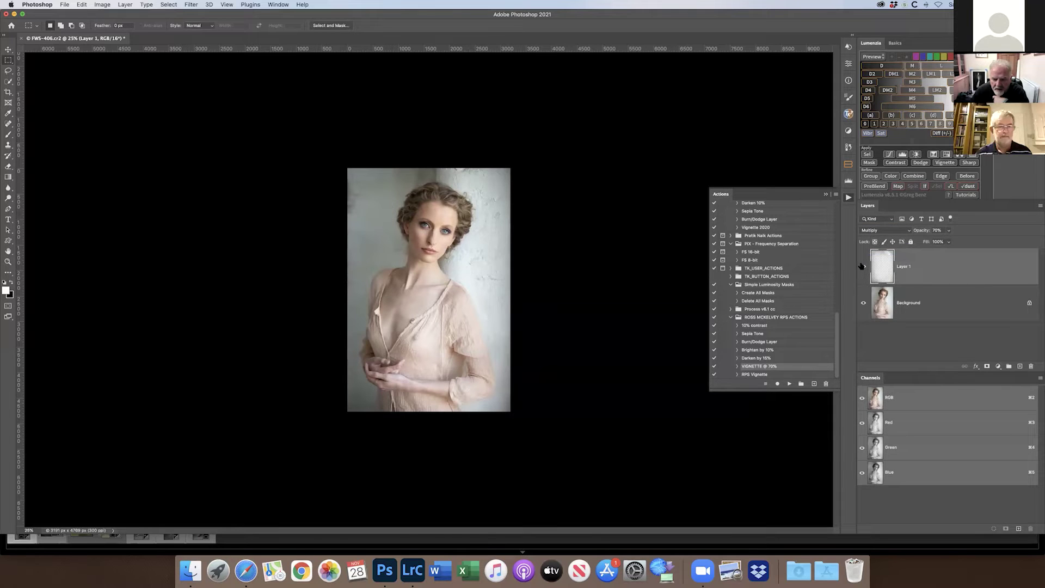
Compare the portrait with and without the Multiply vignette by repeatedly toggling Layer 1's visibility
{"action": "left_click", "coordinate": [860, 266]}
{"action": "left_click", "coordinate": [861, 266]}
{"action": "left_click", "coordinate": [861, 266]}
{"action": "left_click", "coordinate": [861, 266]}
{"action": "left_click", "coordinate": [861, 266]}
{"action": "left_click", "coordinate": [861, 266]}
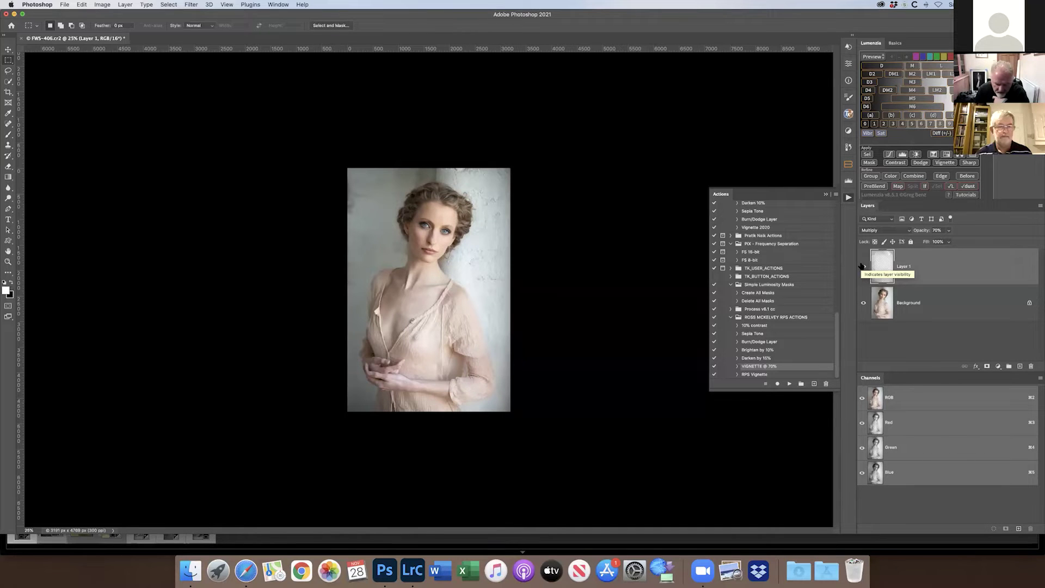
Set the Multiply vignette layer's opacity to 50% and flatten the image
{"action": "key", "text": "v"}
{"action": "key", "text": "5"}
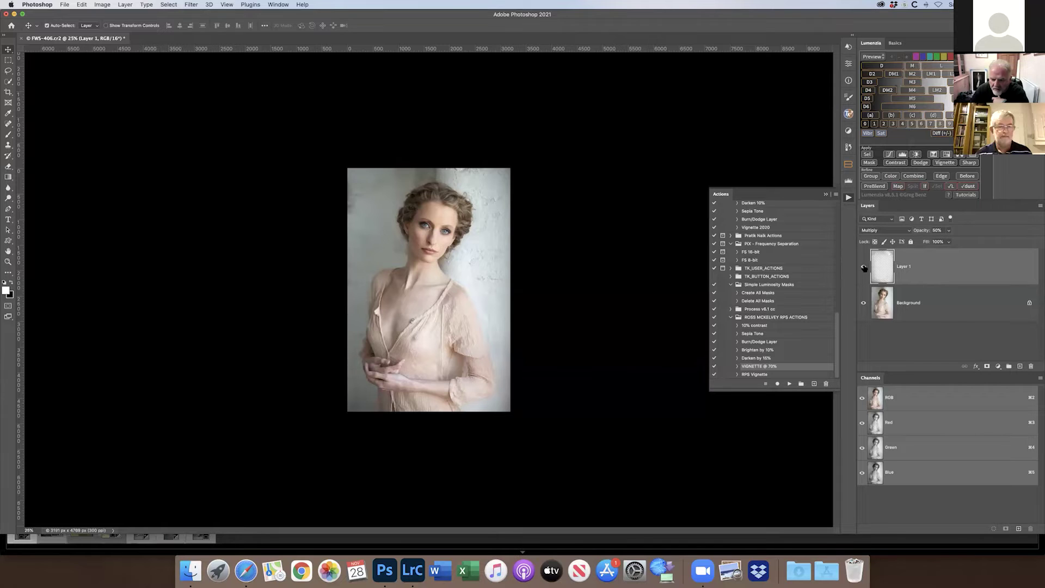
{"action": "left_click", "coordinate": [864, 267]}
{"action": "left_click", "coordinate": [864, 267]}
{"action": "left_click", "coordinate": [863, 267]}
{"action": "left_click", "coordinate": [863, 267]}
{"action": "left_click", "coordinate": [1039, 207]}
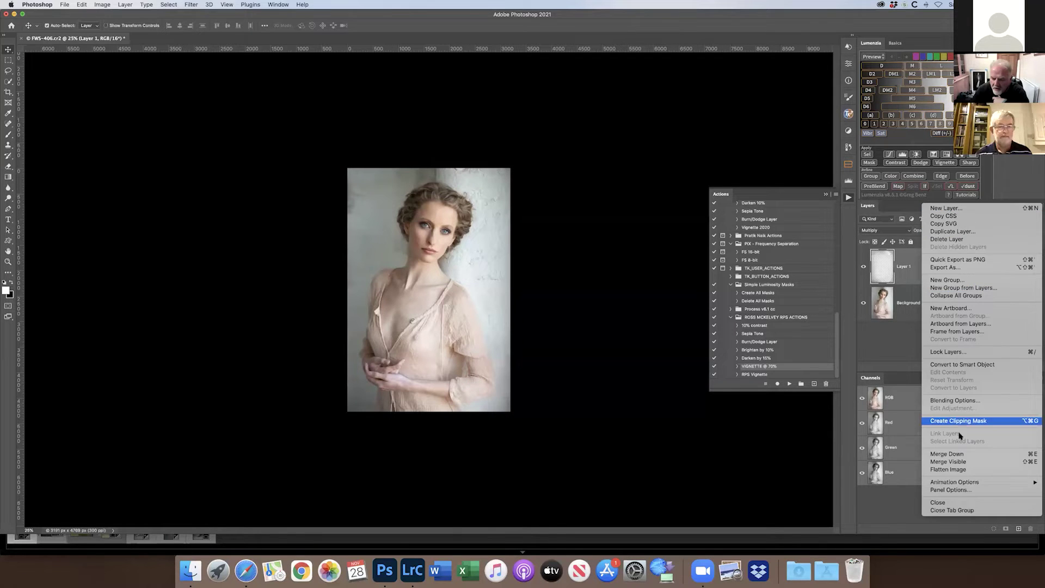
{"action": "left_click", "coordinate": [956, 470]}
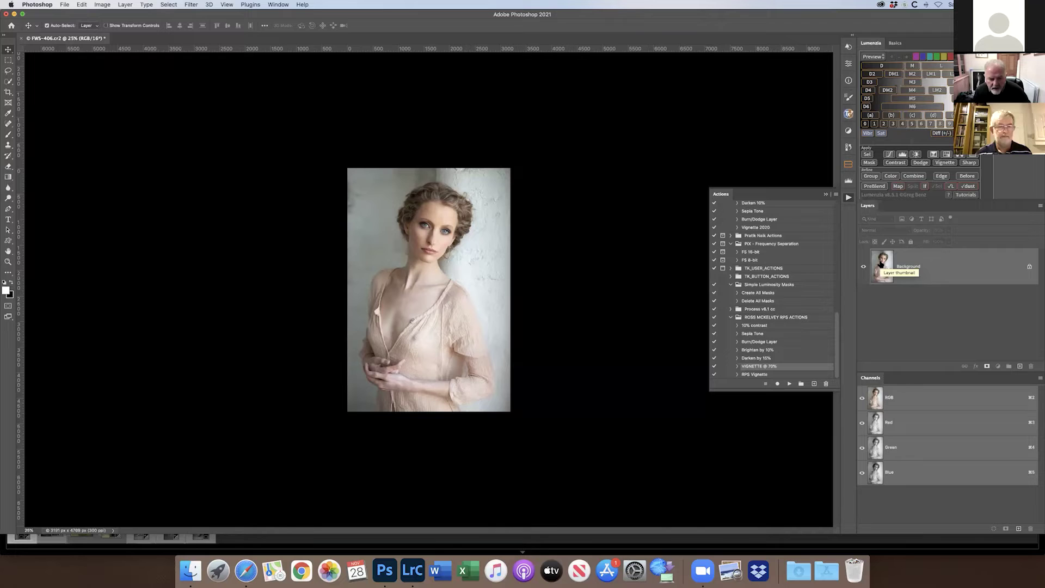
Duplicate the flattened Background onto a new layer and hide the copy
{"action": "key", "text": "super+j"}
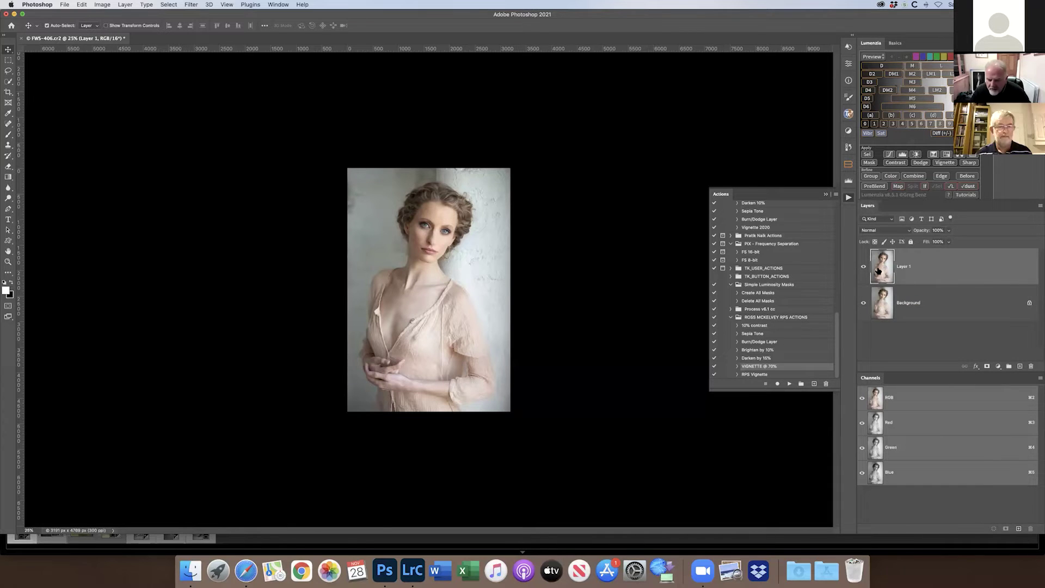
{"action": "left_click", "coordinate": [864, 267]}
{"action": "left_click", "coordinate": [484, 202]}
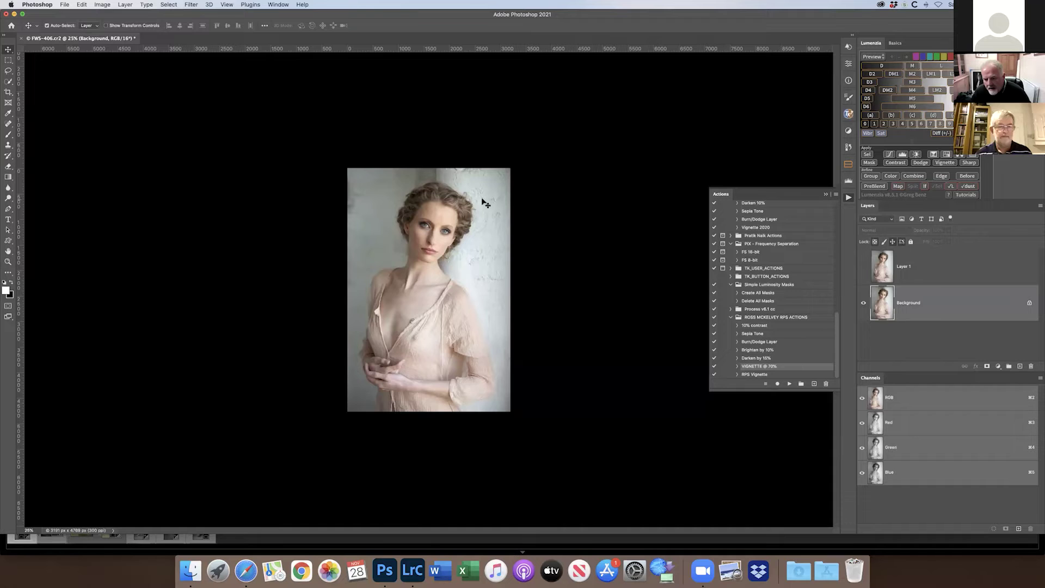
Convert the Background layer to black and white with the Neutral preset in Silver Efex Pro 2
{"action": "left_click", "coordinate": [192, 5]}
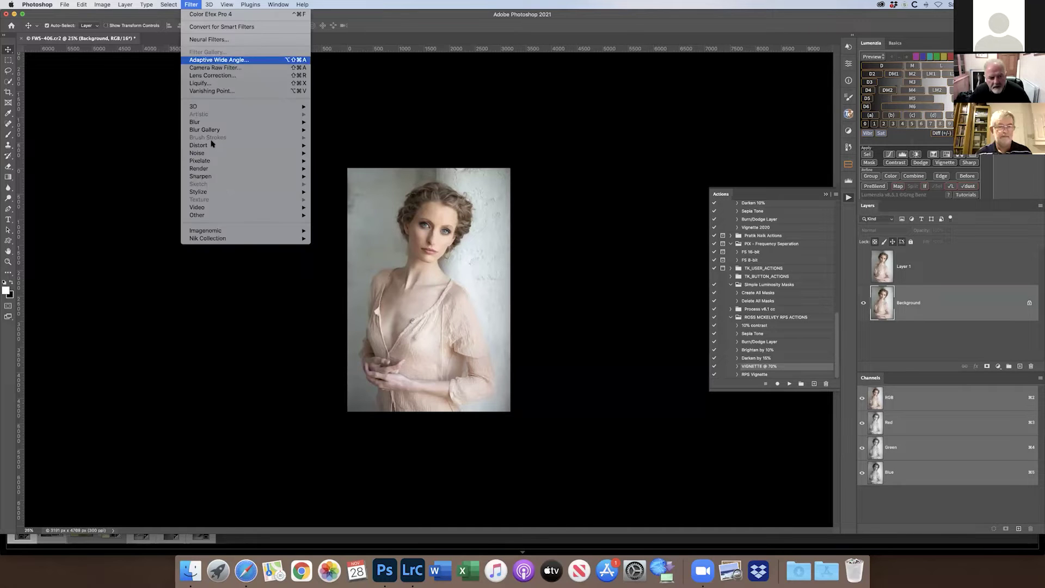
{"action": "mouse_move", "coordinate": [263, 238]}
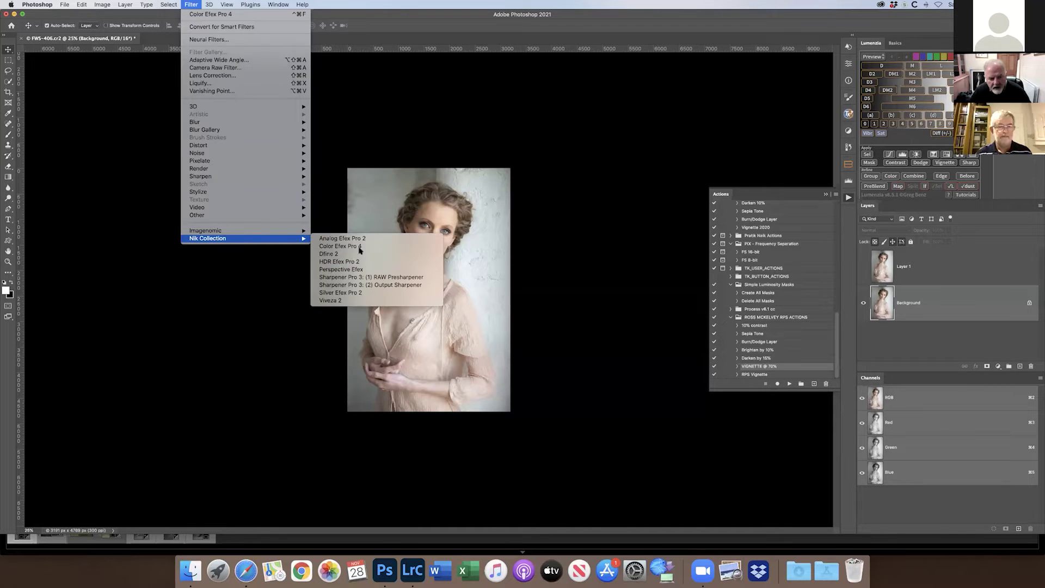
{"action": "left_click", "coordinate": [385, 294]}
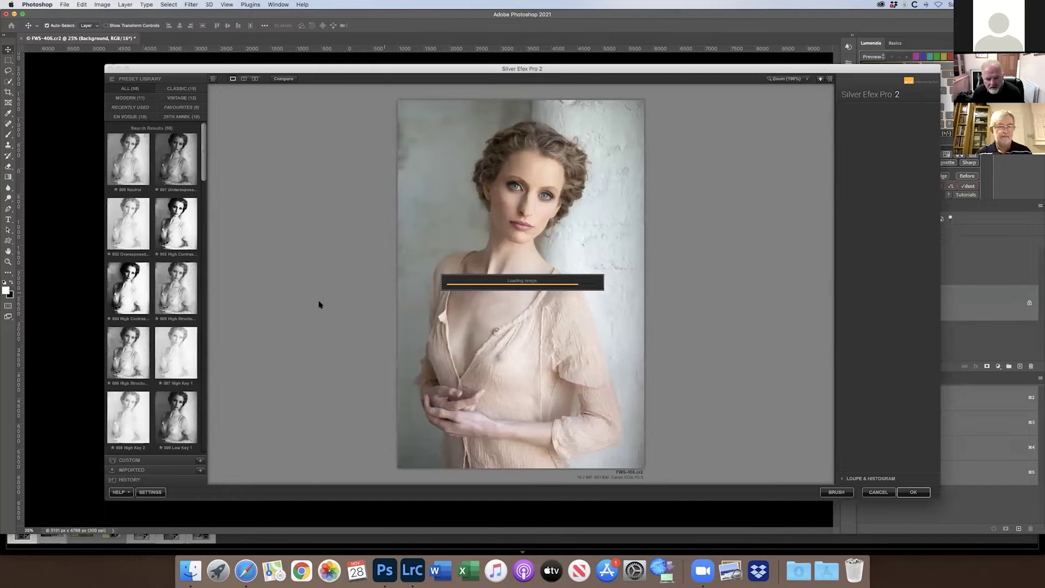
{"action": "left_click", "coordinate": [192, 210]}
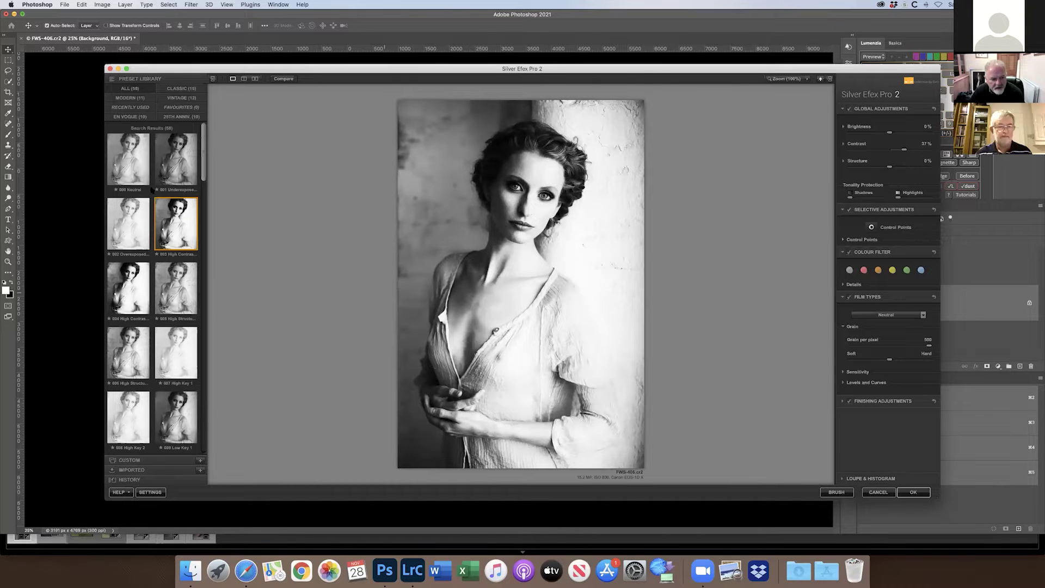
{"action": "left_click", "coordinate": [134, 173]}
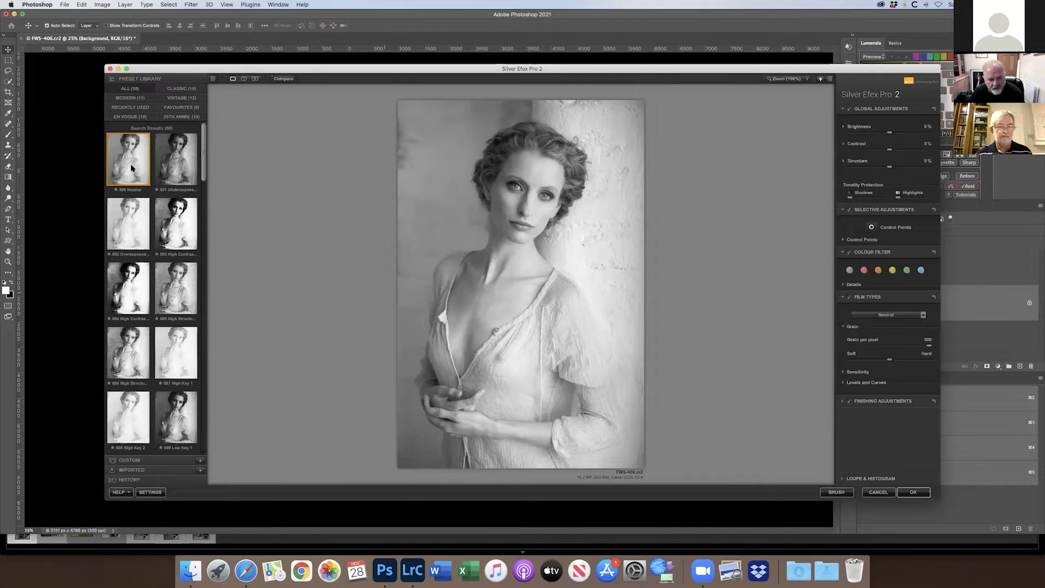
{"action": "left_click", "coordinate": [913, 492]}
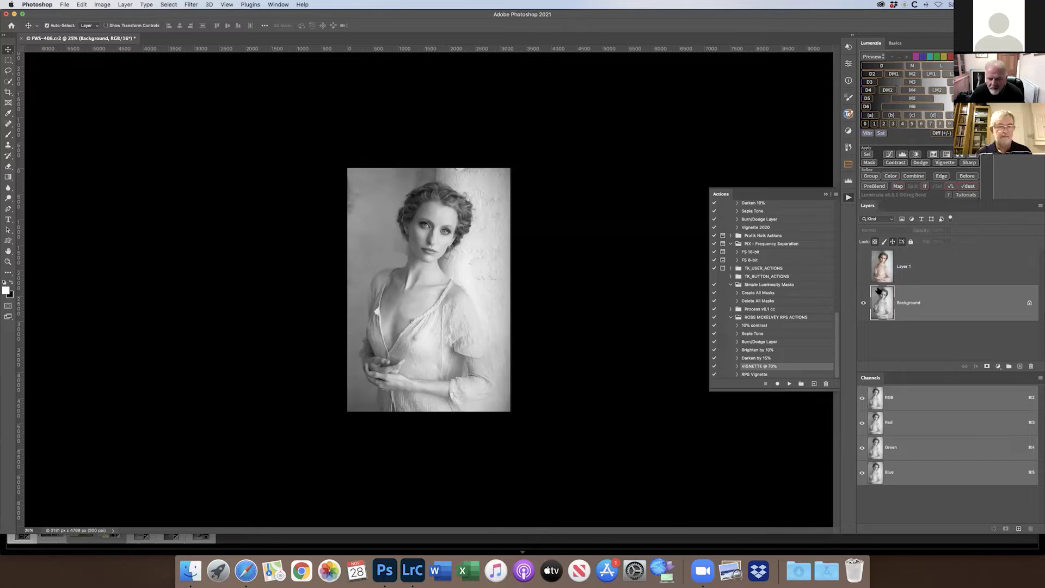
Show Layer 1, open it in Silver Efex Pro 2 and choose the Subtle Glow preset
{"action": "left_click", "coordinate": [878, 269]}
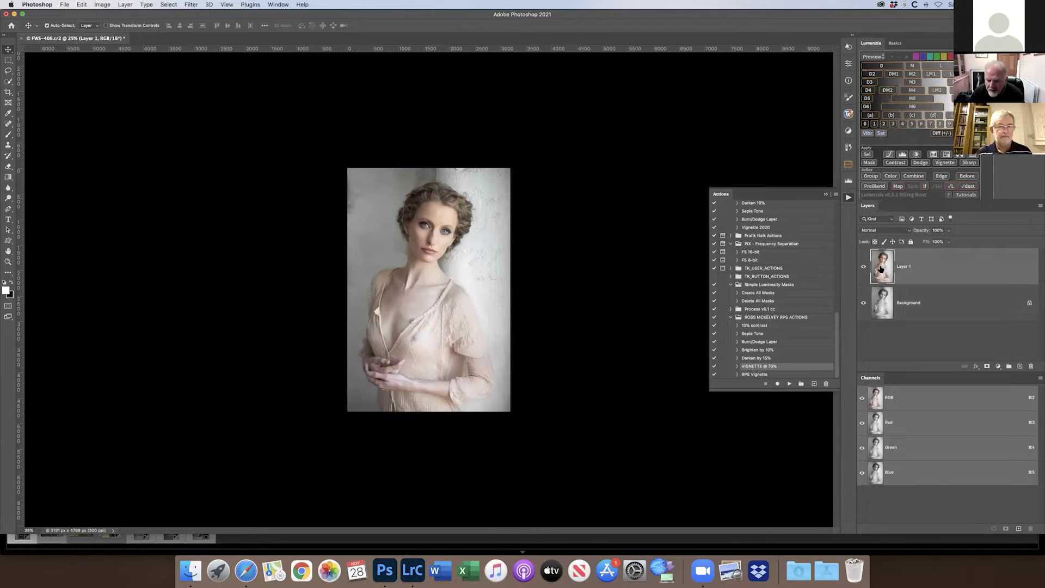
{"action": "left_click", "coordinate": [189, 7]}
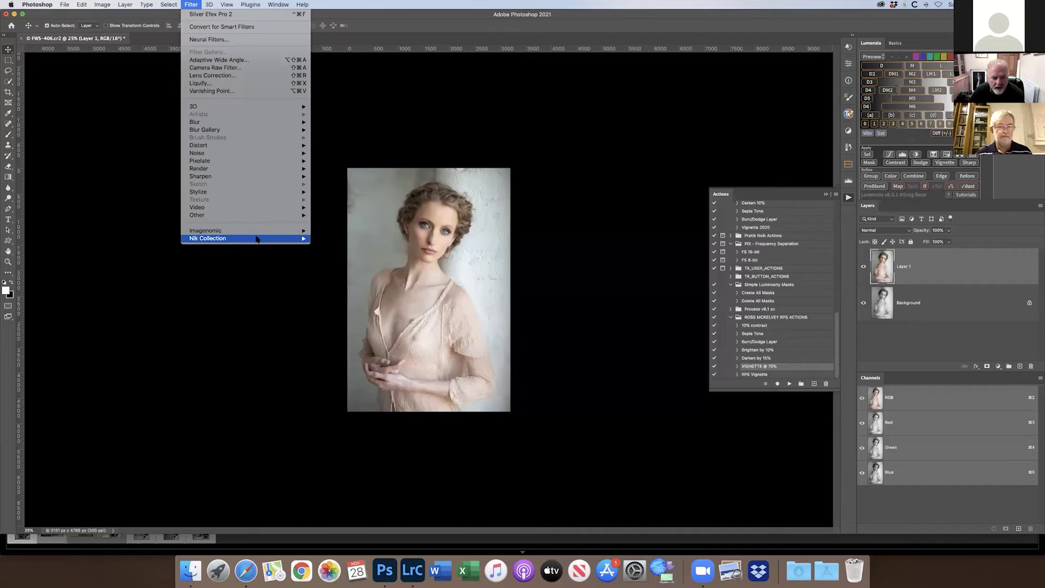
{"action": "mouse_move", "coordinate": [283, 239]}
{"action": "left_click", "coordinate": [395, 295]}
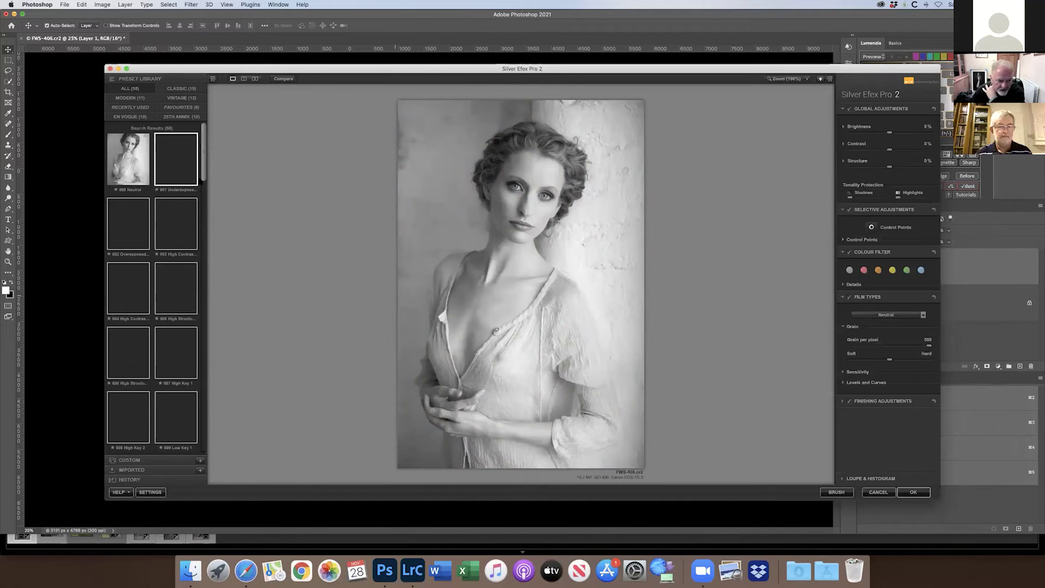
{"action": "scroll", "coordinate": [202, 297], "scroll_direction": "down", "scroll_amount": 5}
{"action": "scroll", "coordinate": [202, 296], "scroll_direction": "down", "scroll_amount": 15}
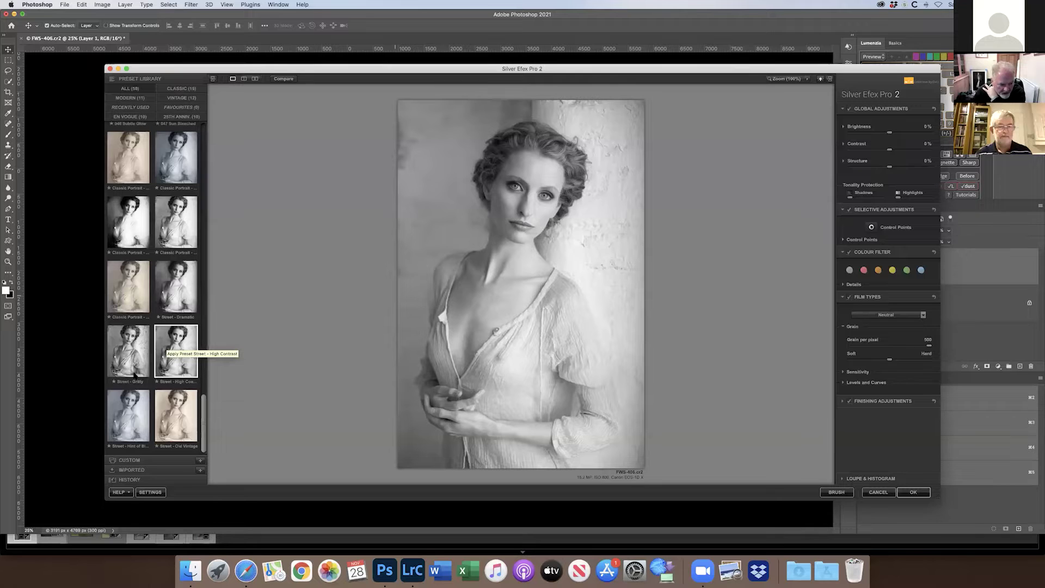
{"action": "scroll", "coordinate": [204, 412], "scroll_direction": "up", "scroll_amount": 2}
{"action": "scroll", "coordinate": [204, 412], "scroll_direction": "up", "scroll_amount": 5}
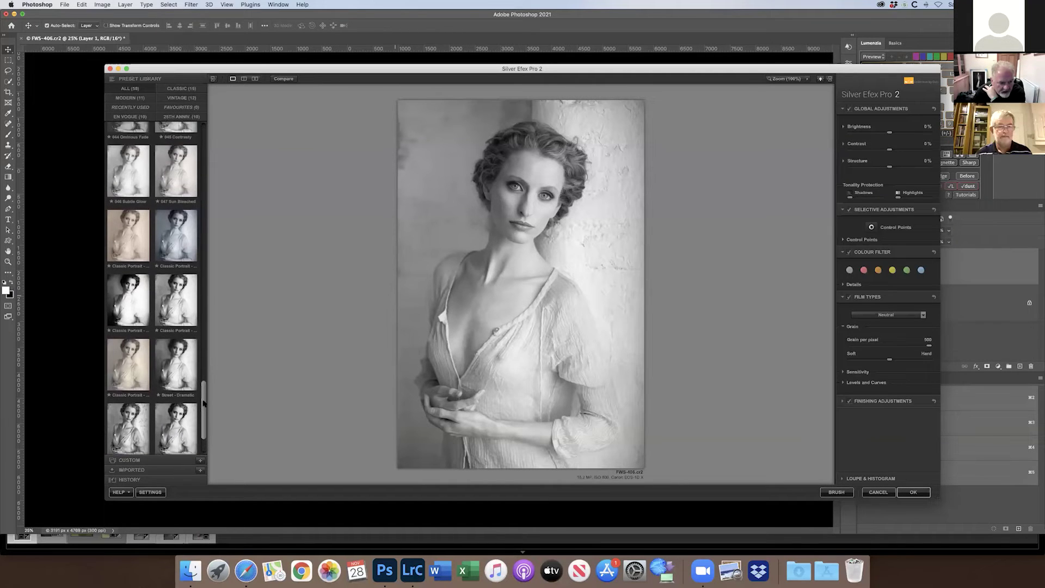
{"action": "left_click", "coordinate": [129, 257]}
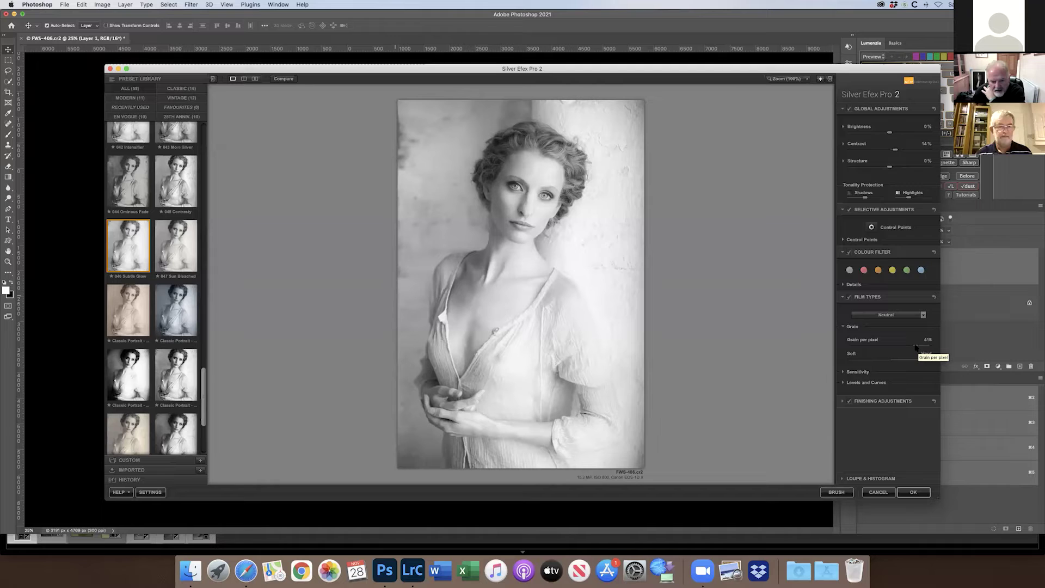
Raise the film's grain per pixel to its maximum and apply the Subtle Glow conversion to Layer 1
{"action": "left_click_drag", "start_coordinate": [917, 347], "coordinate": [945, 348]}
{"action": "left_click_drag", "start_coordinate": [929, 347], "coordinate": [967, 348]}
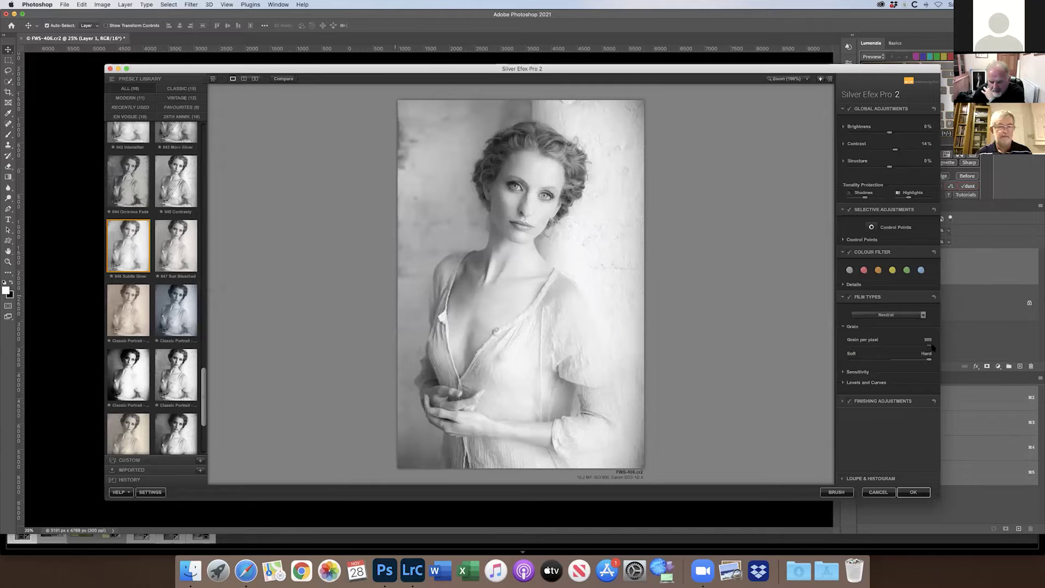
{"action": "left_click", "coordinate": [914, 492]}
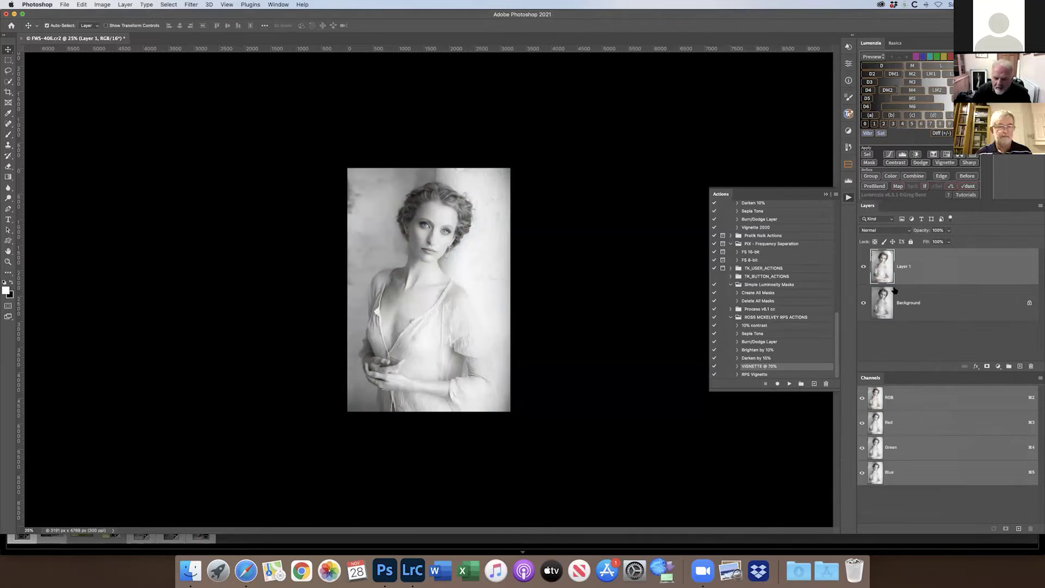
Compare the Subtle Glow conversion with the Neutral one beneath it by toggling Layer 1's visibility
{"action": "left_click", "coordinate": [863, 267]}
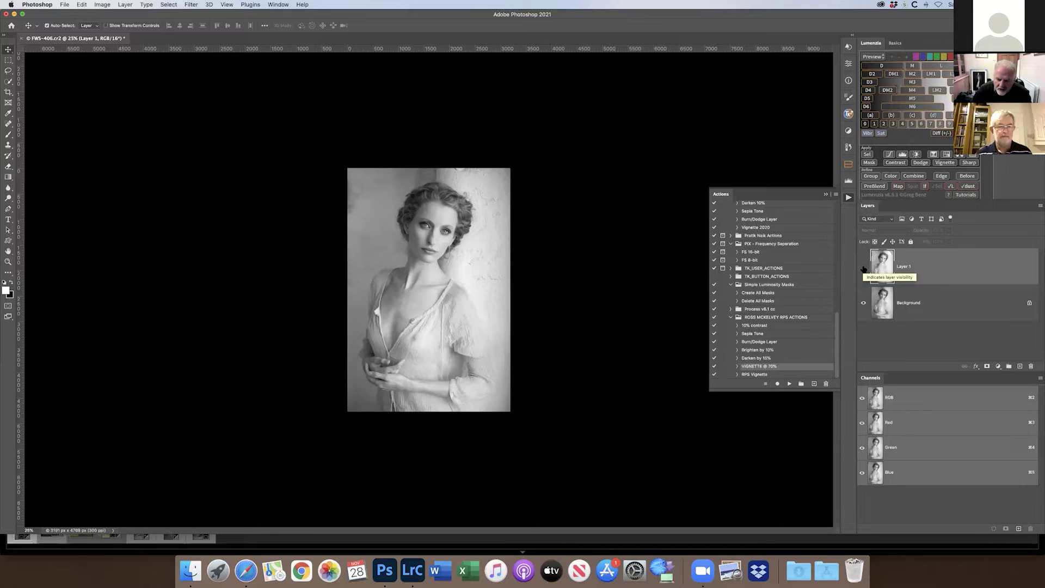
{"action": "left_click", "coordinate": [864, 268]}
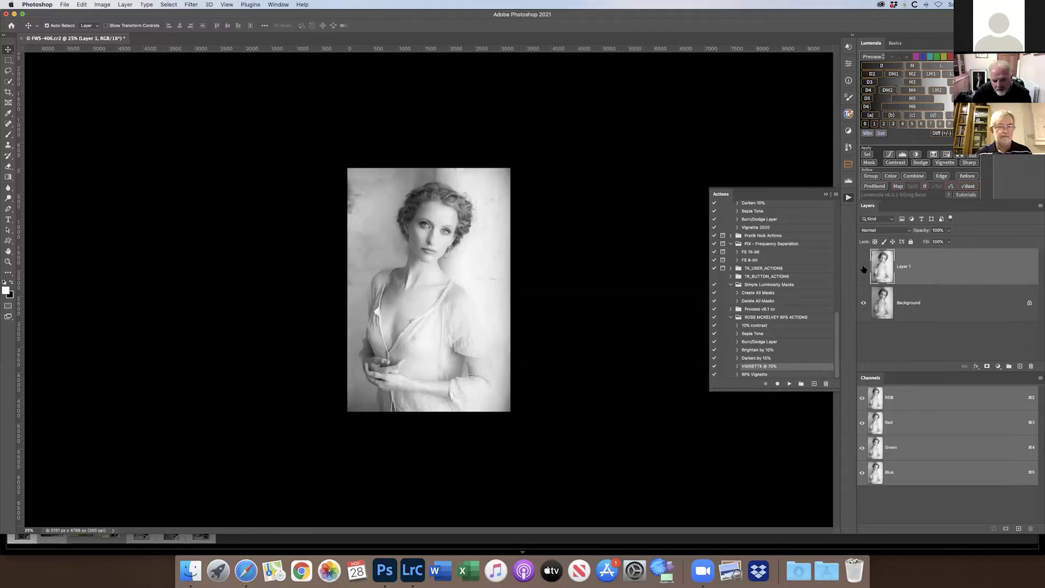
{"action": "left_click", "coordinate": [863, 267]}
{"action": "left_click", "coordinate": [863, 267]}
{"action": "left_click", "coordinate": [863, 267]}
{"action": "left_click", "coordinate": [864, 267]}
Blend the two conversions by setting Layer 1's opacity to 50%, and compare the image with and without it
{"action": "key", "text": "super+equal"}
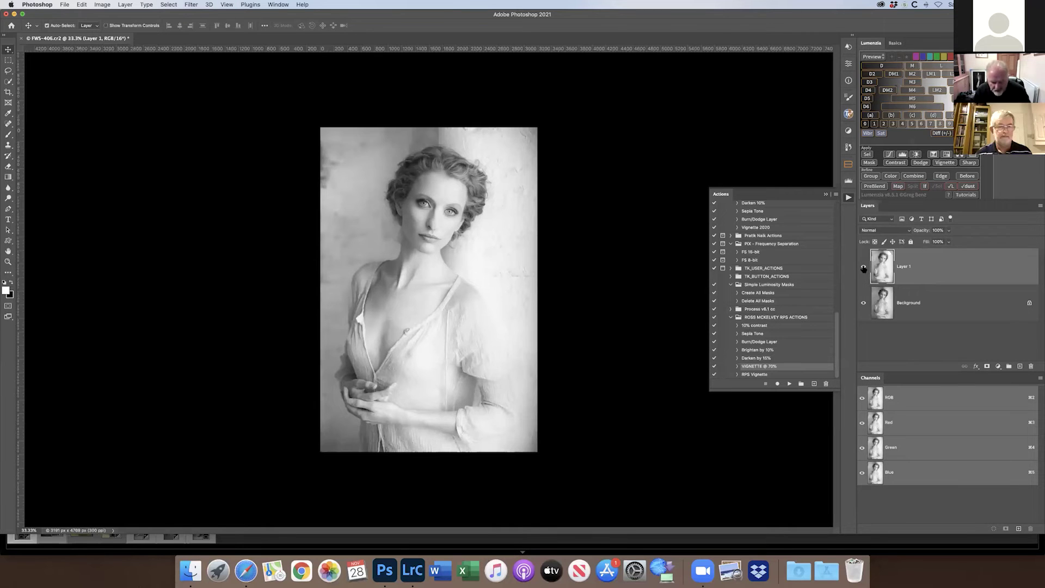
{"action": "key", "text": "5"}
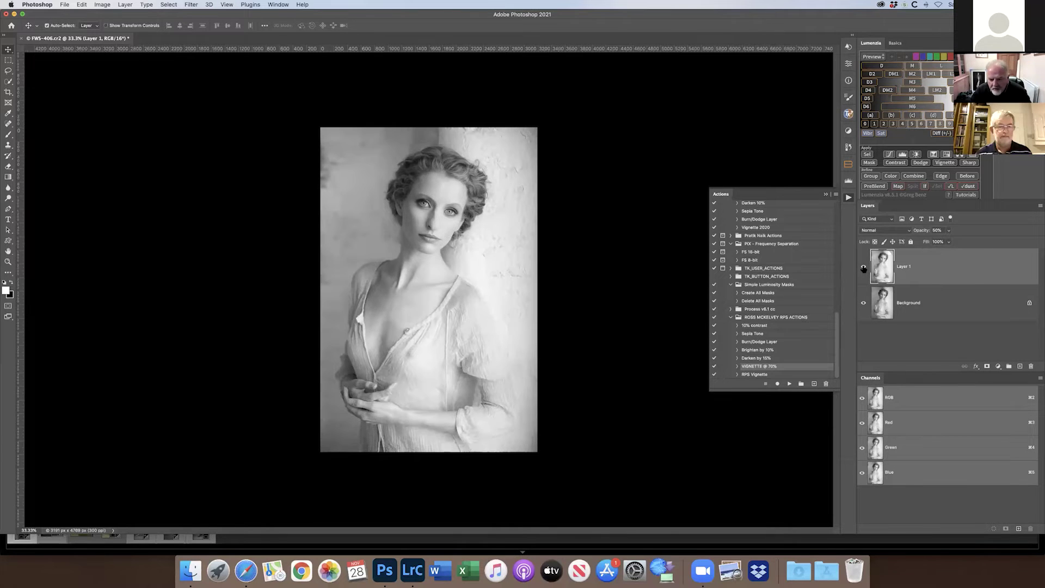
{"action": "left_click", "coordinate": [864, 267]}
{"action": "left_click", "coordinate": [864, 268]}
{"action": "left_click", "coordinate": [864, 268]}
{"action": "left_click", "coordinate": [863, 267]}
{"action": "left_click", "coordinate": [864, 268]}
{"action": "left_click", "coordinate": [864, 268]}
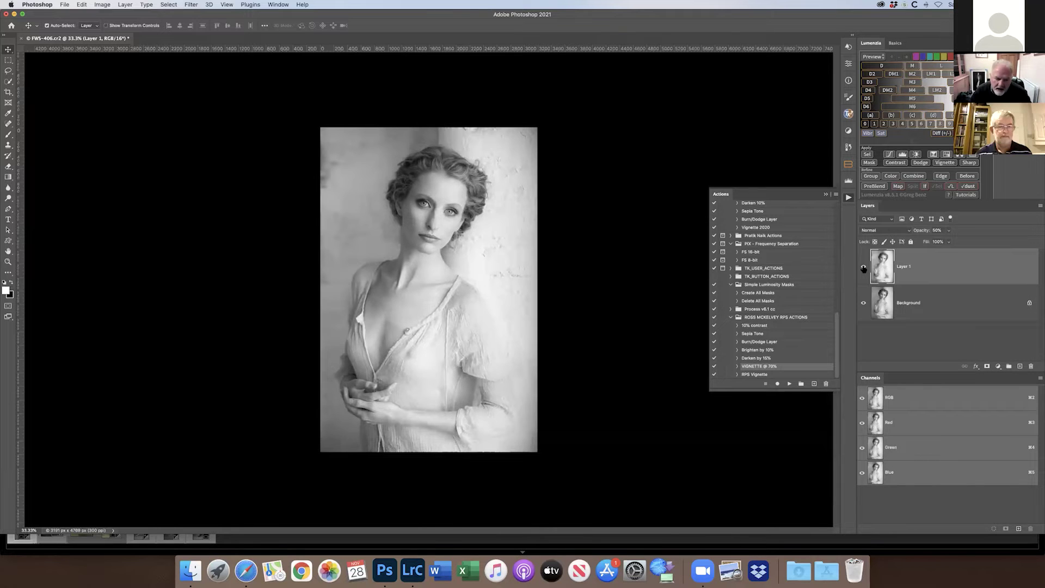
{"action": "left_click", "coordinate": [864, 268]}
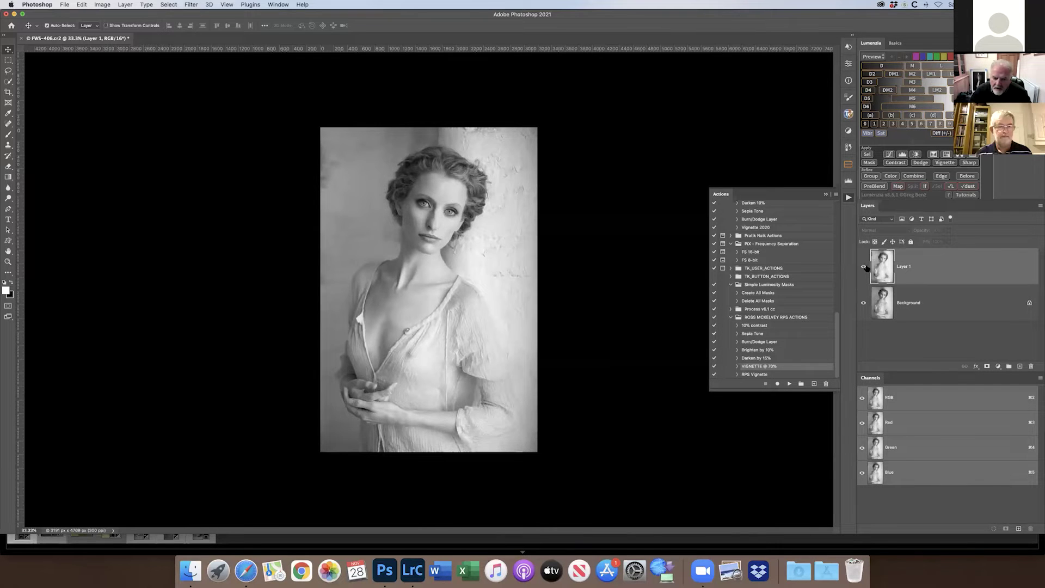
{"action": "left_click", "coordinate": [864, 267]}
Flatten the black-and-white image and duplicate its Background onto a new layer
{"action": "left_click", "coordinate": [1039, 205]}
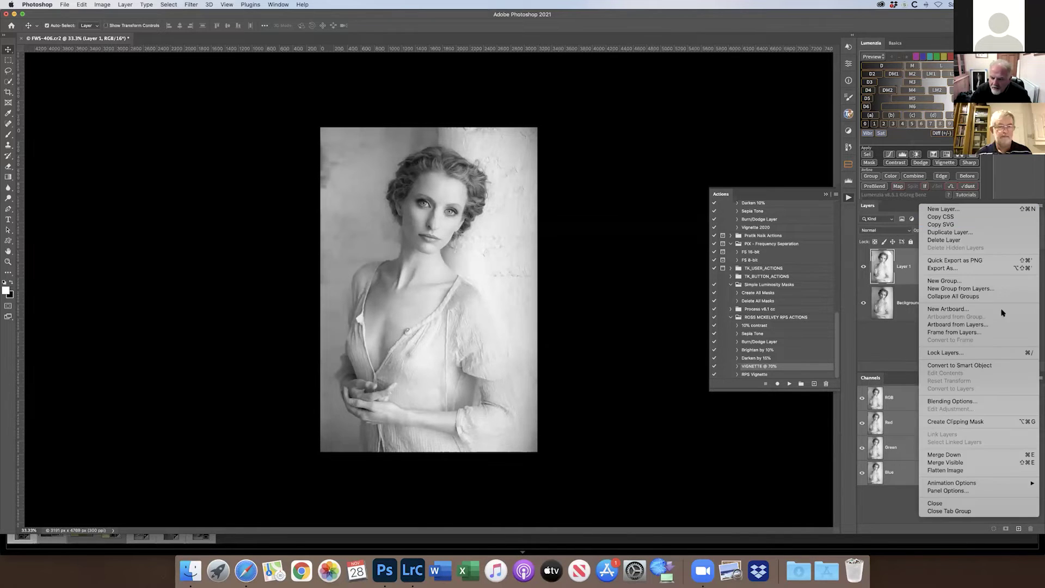
{"action": "left_click", "coordinate": [974, 470]}
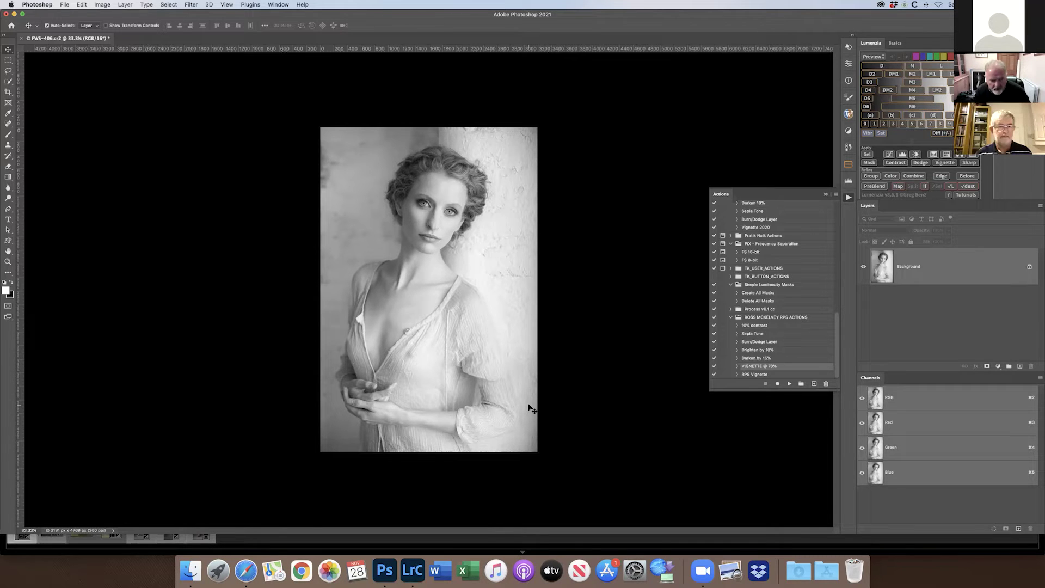
{"action": "key", "text": "super+j"}
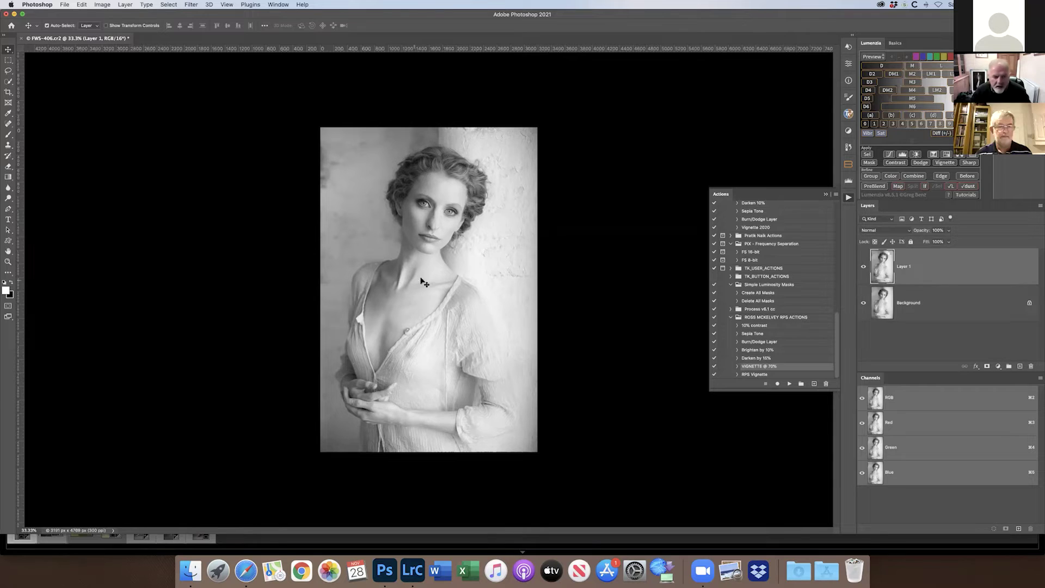
Open the new layer in Sharpener Pro 3's Output Sharpener and centre the preview on the face
{"action": "left_click", "coordinate": [190, 7]}
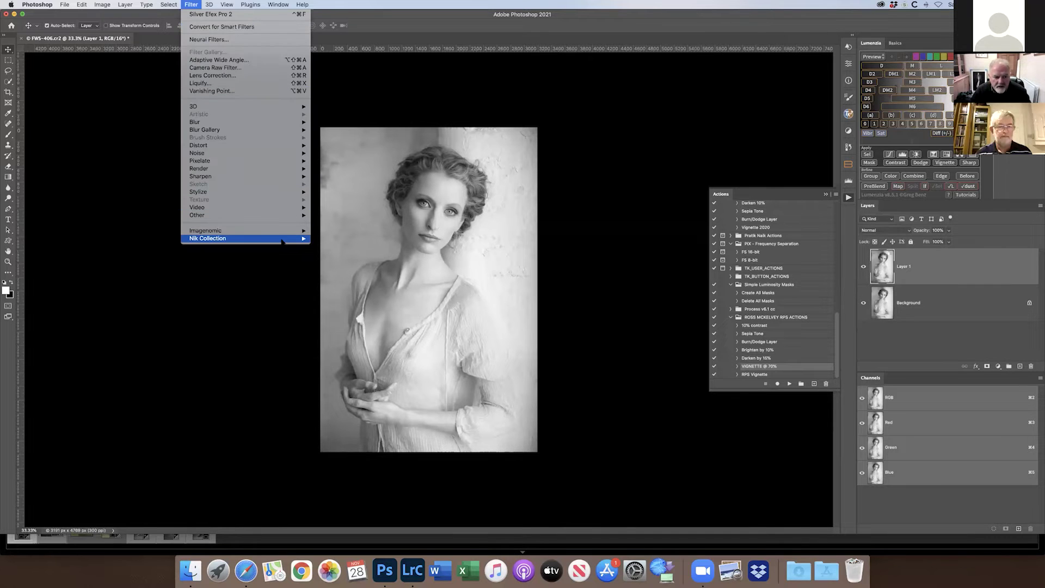
{"action": "mouse_move", "coordinate": [258, 238]}
{"action": "left_click", "coordinate": [415, 285]}
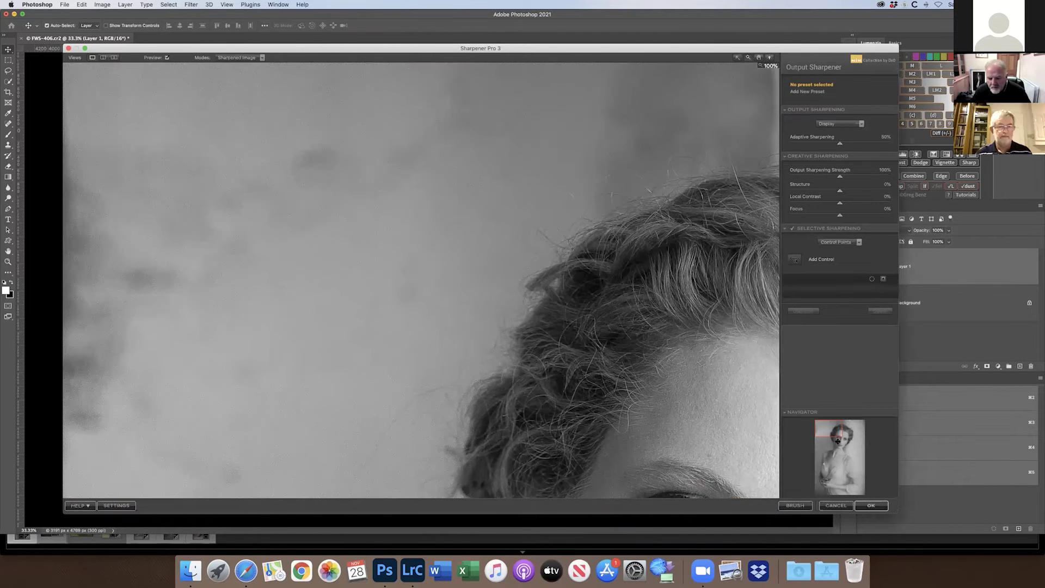
{"action": "left_click", "coordinate": [838, 441]}
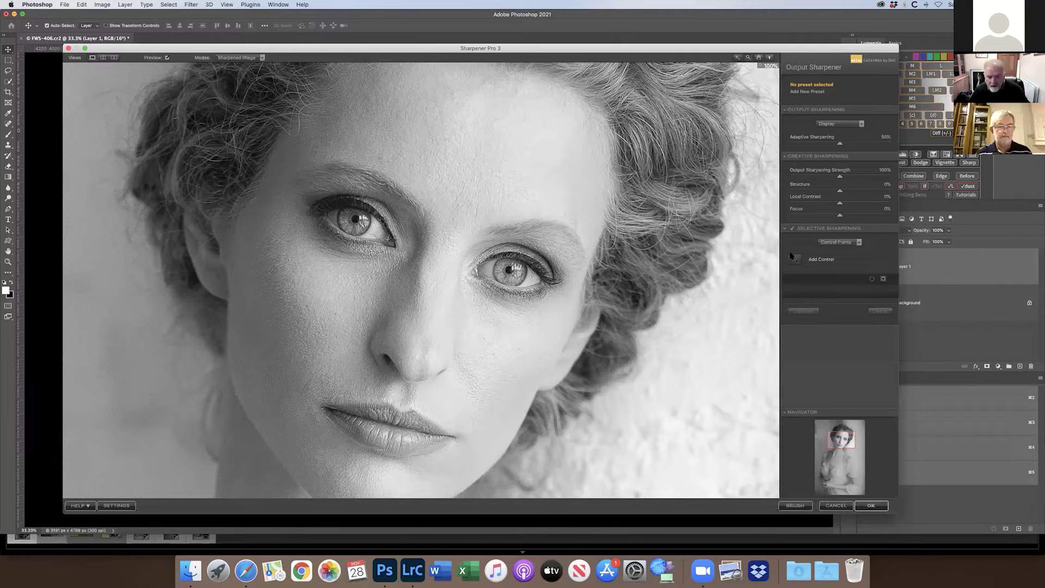
Apply output sharpening for Inkjet printing with Luster paper and a 2400 x 2400 printer resolution
{"action": "left_click", "coordinate": [843, 124]}
{"action": "left_click", "coordinate": [844, 142]}
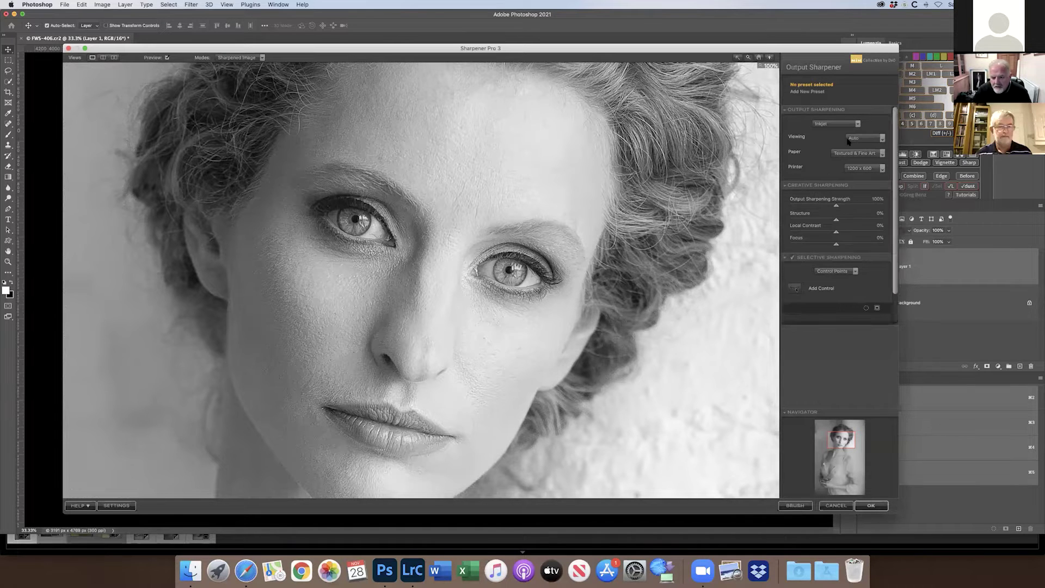
{"action": "left_click", "coordinate": [870, 154]}
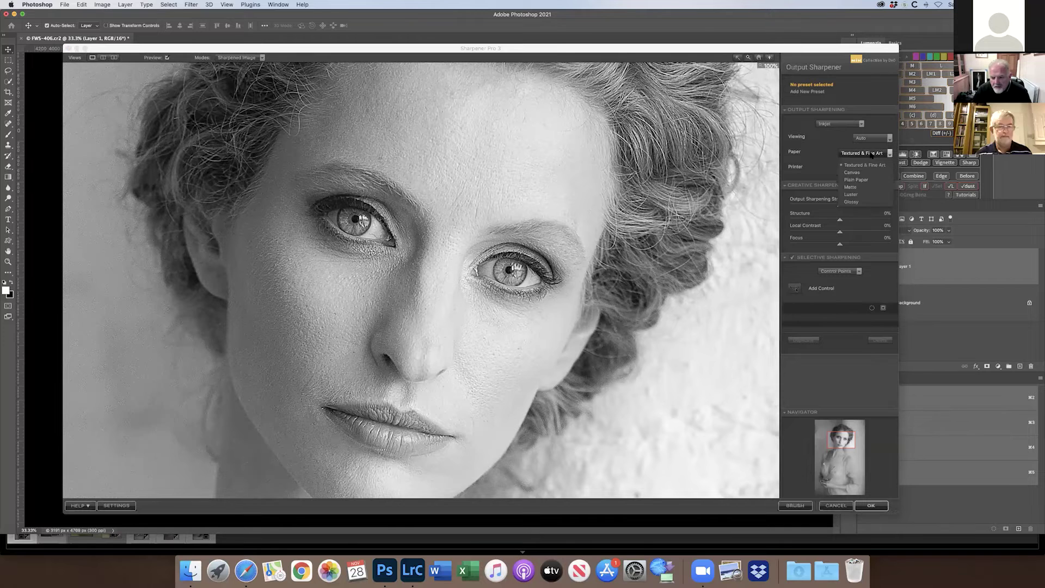
{"action": "left_click", "coordinate": [875, 194]}
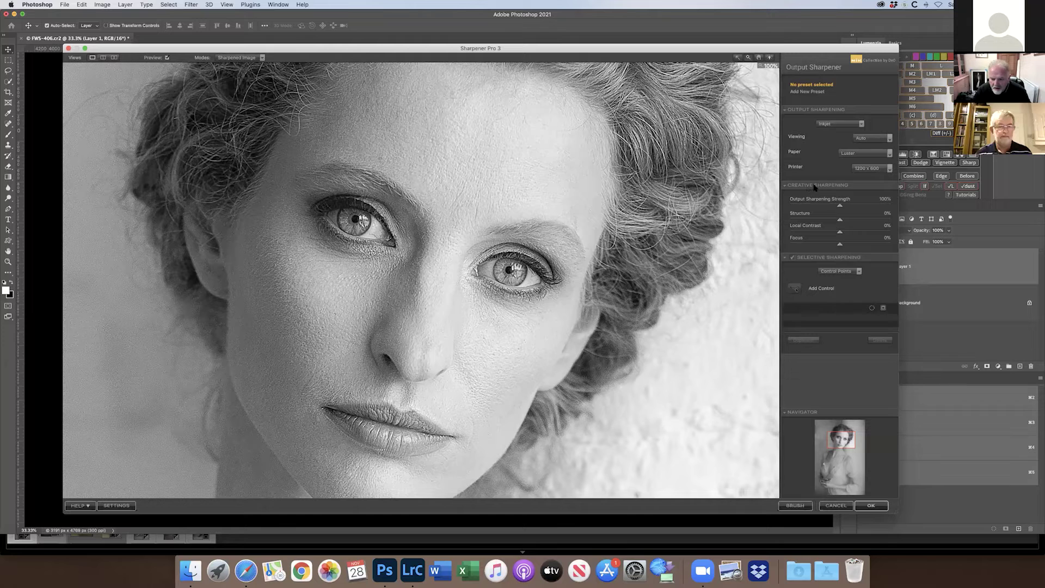
{"action": "left_click", "coordinate": [871, 170]}
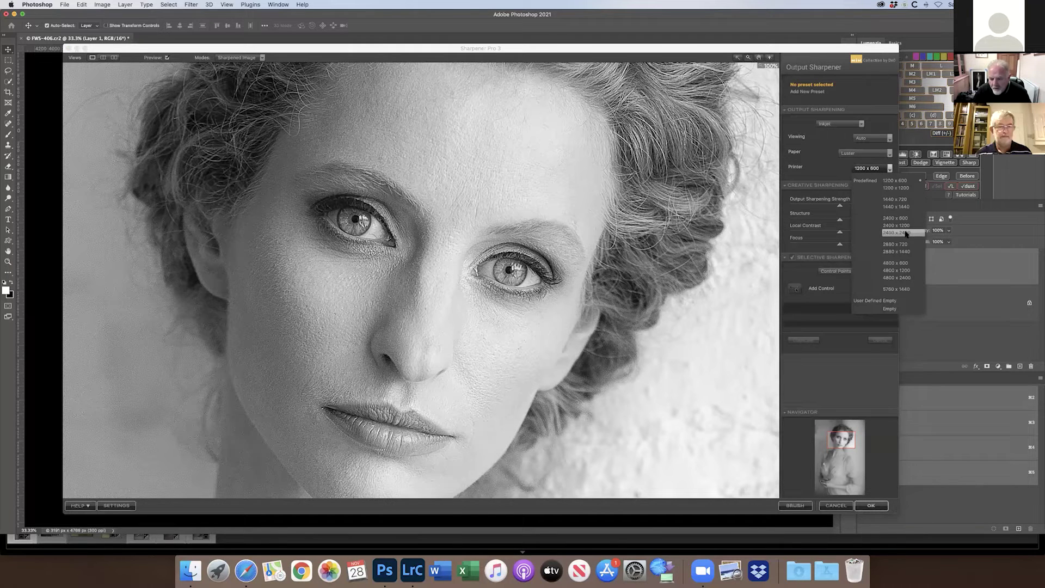
{"action": "left_click", "coordinate": [904, 233]}
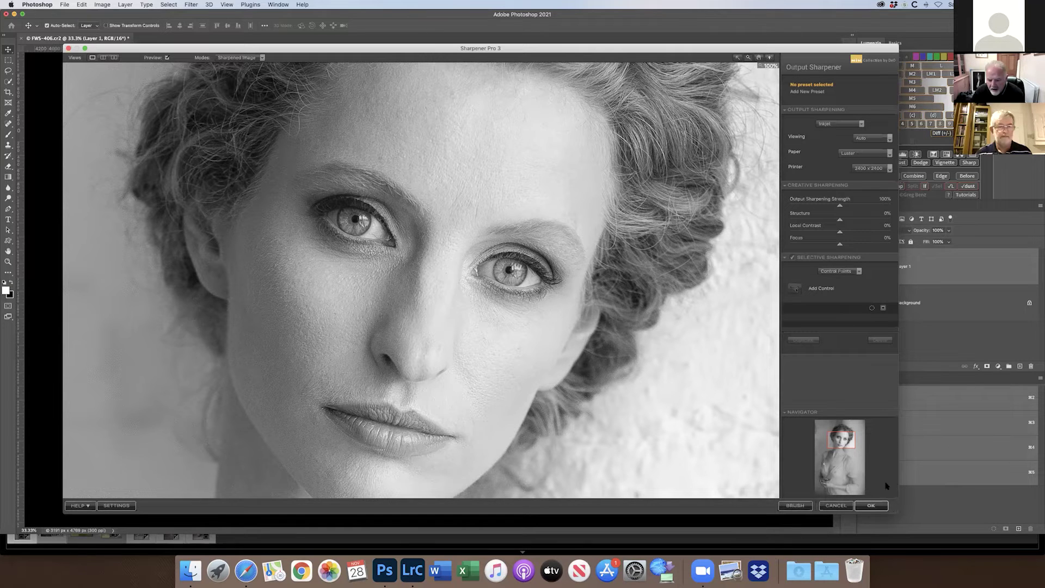
{"action": "left_click", "coordinate": [875, 506]}
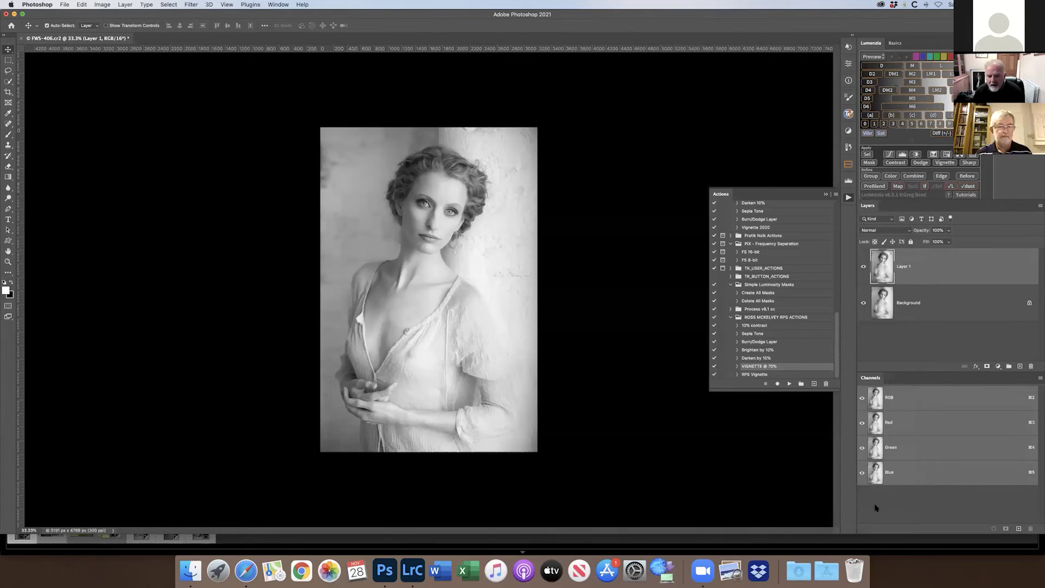
Inspect the face at 100% and compare it with and without the sharpened Layer 1
{"action": "key", "text": "super+1"}
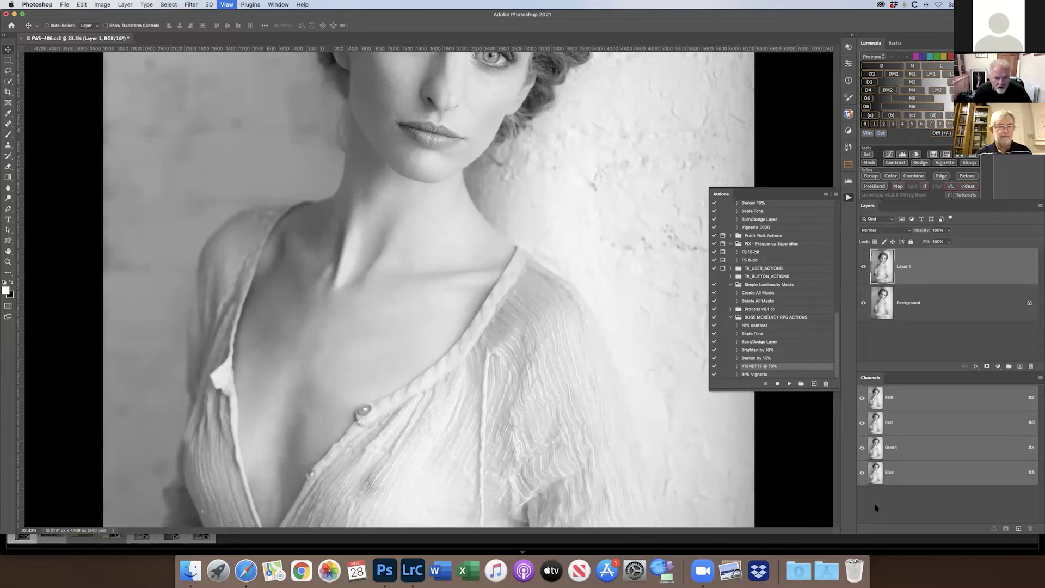
{"action": "scroll", "coordinate": [623, 362], "scroll_direction": "up", "scroll_amount": 1}
{"action": "scroll", "coordinate": [623, 362], "scroll_direction": "up", "scroll_amount": 10}
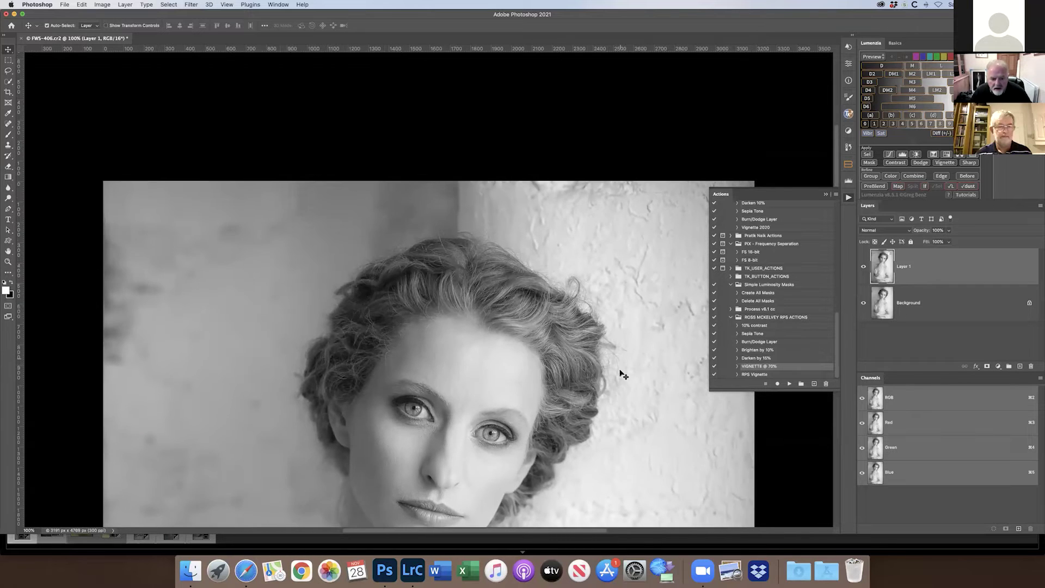
{"action": "scroll", "coordinate": [620, 374], "scroll_direction": "down", "scroll_amount": 4}
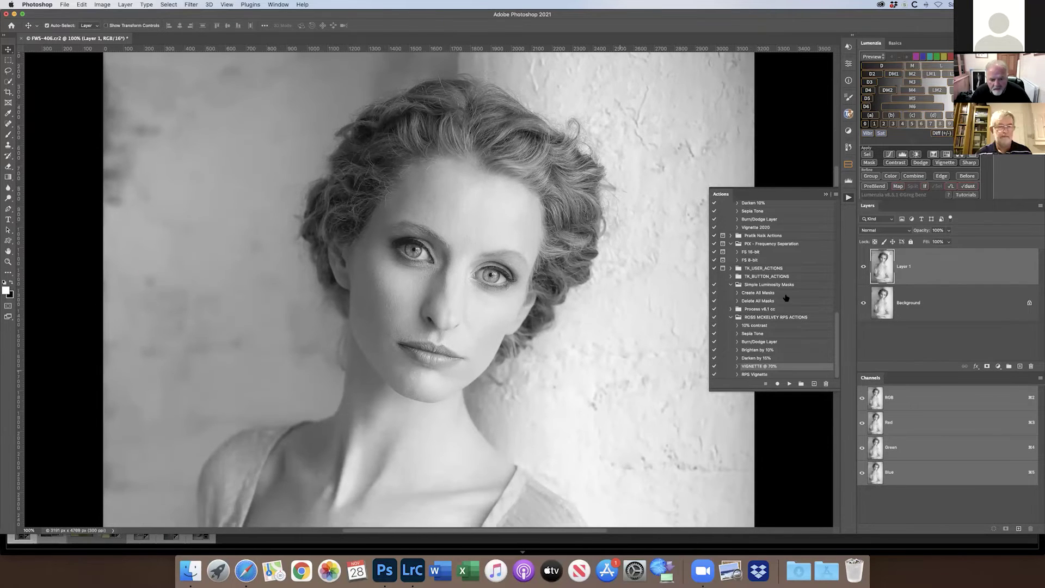
{"action": "left_click", "coordinate": [863, 267]}
{"action": "left_click", "coordinate": [863, 266]}
{"action": "left_click", "coordinate": [863, 266]}
{"action": "left_click", "coordinate": [863, 266]}
Enlarge the face to 200% and toggle Layer 1 to compare the sharpening in finer detail
{"action": "key", "text": "super+plus"}
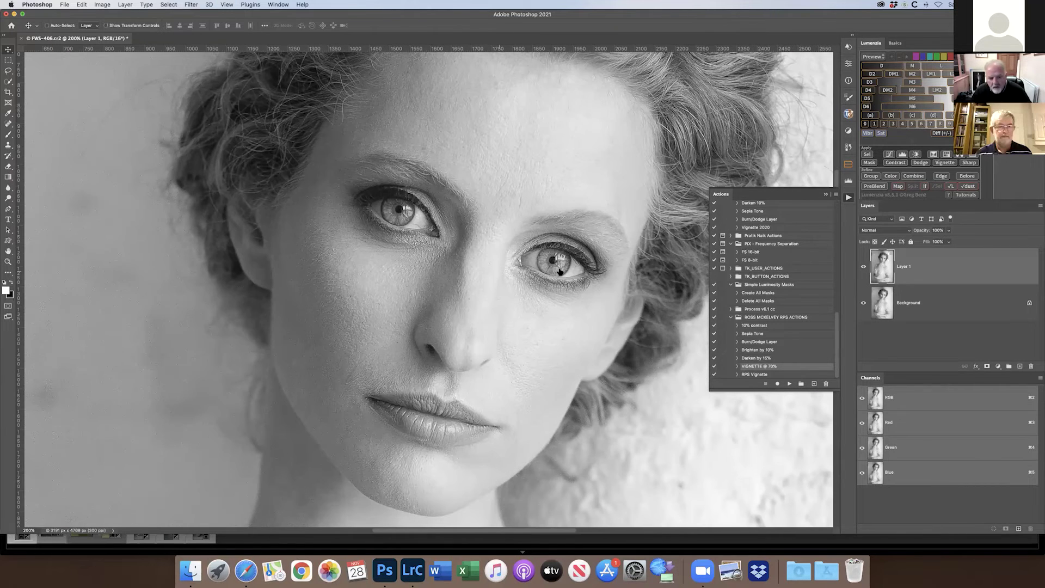
{"action": "left_click", "coordinate": [863, 266]}
{"action": "left_click", "coordinate": [863, 267]}
{"action": "left_click", "coordinate": [863, 266]}
{"action": "left_click", "coordinate": [864, 266]}
{"action": "left_click", "coordinate": [864, 267]}
{"action": "left_click", "coordinate": [863, 267]}
Flatten the sharpened portrait into a single Background layer
{"action": "left_click", "coordinate": [1040, 207]}
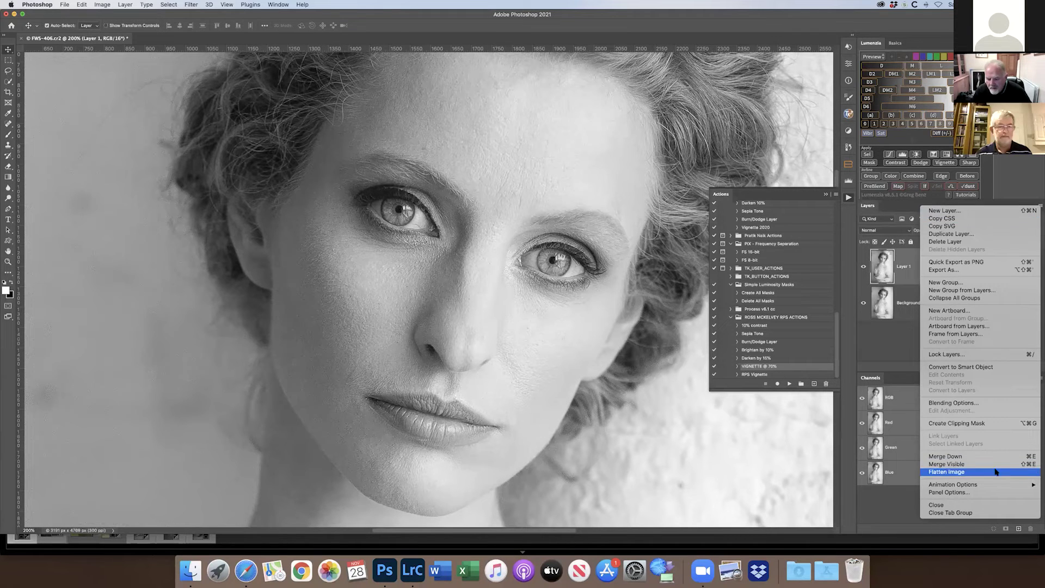
{"action": "left_click", "coordinate": [603, 295]}
{"action": "key", "text": "super+e"}
{"action": "key", "text": "super+minus"}
{"action": "key", "text": "super+minus"}
{"action": "key", "text": "super+minus"}
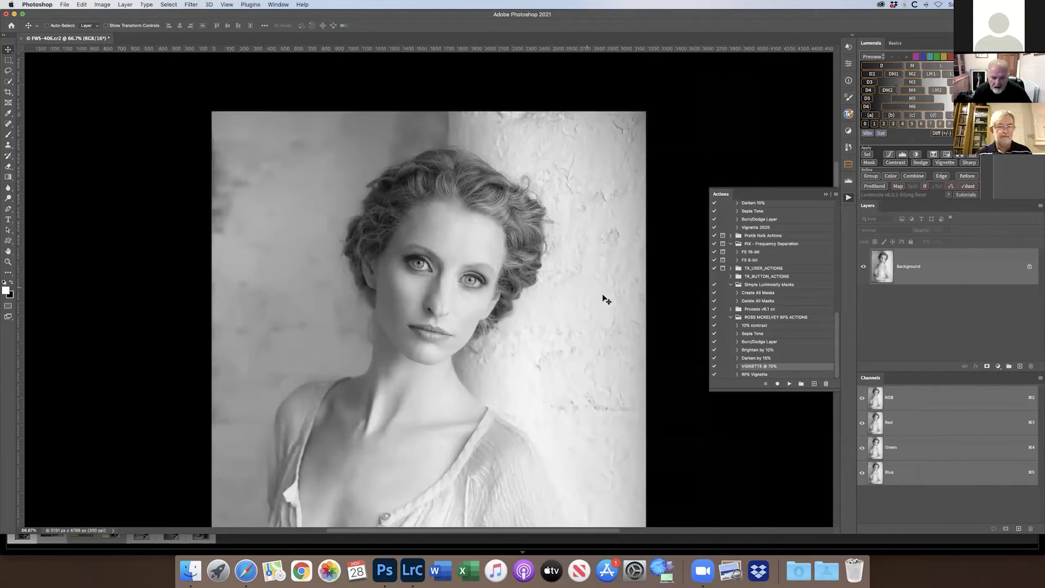
{"action": "key", "text": "super+minus"}
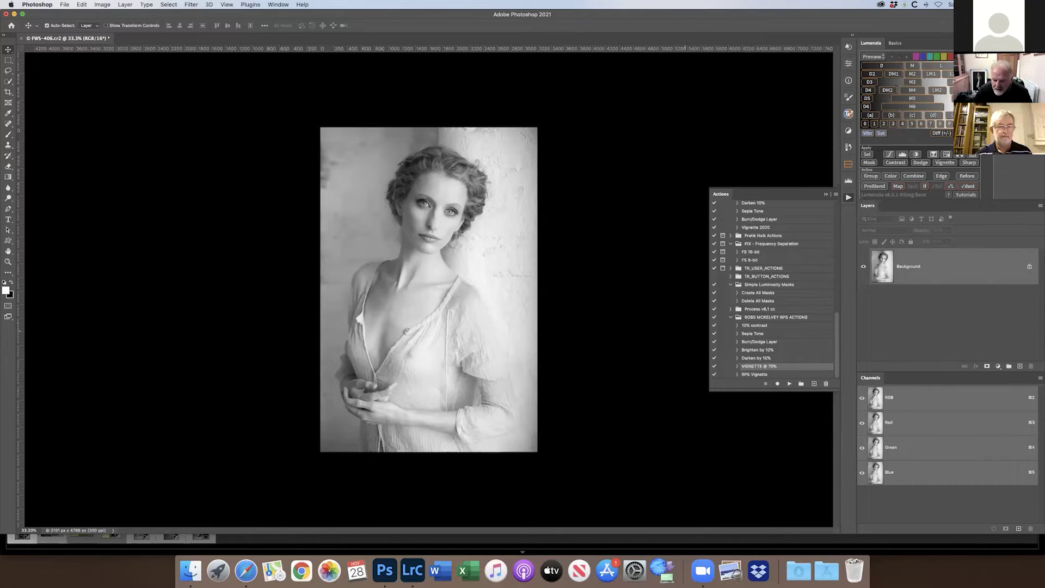
Run the Sepia Tone action on the portrait and compare the image with and without the toning layer
{"action": "left_click", "coordinate": [754, 334]}
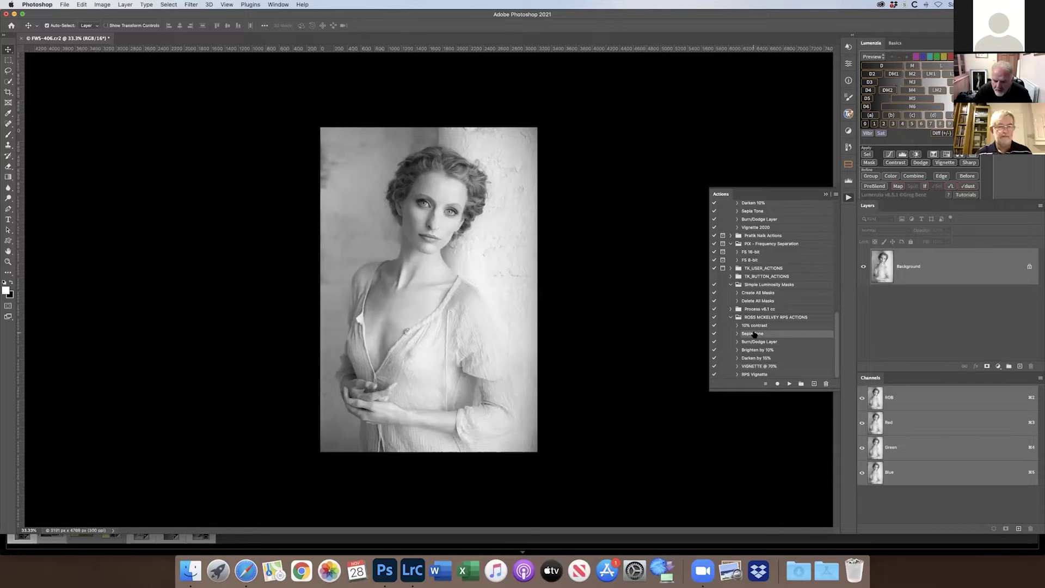
{"action": "left_click", "coordinate": [788, 384]}
{"action": "left_click", "coordinate": [864, 267]}
{"action": "left_click", "coordinate": [863, 267]}
{"action": "left_click", "coordinate": [863, 268]}
{"action": "left_click", "coordinate": [864, 267]}
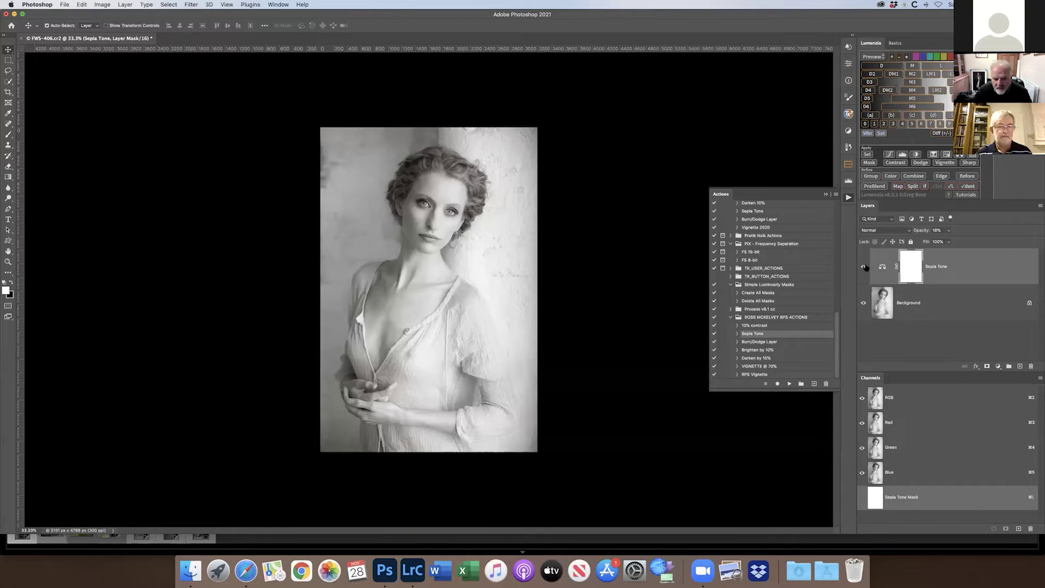
{"action": "left_click", "coordinate": [864, 267]}
{"action": "left_click", "coordinate": [864, 267]}
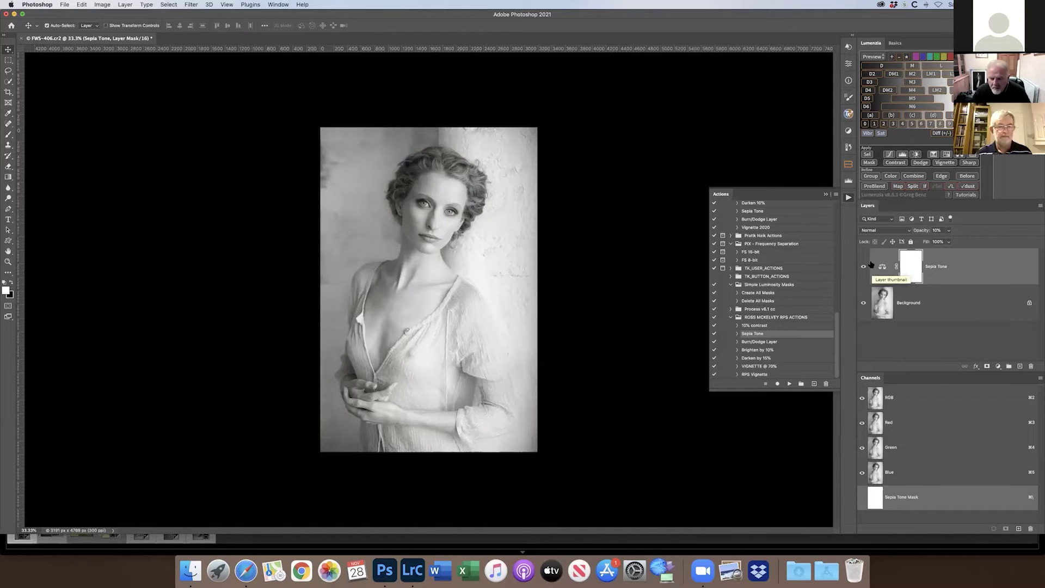
{"action": "left_click", "coordinate": [863, 267]}
{"action": "left_click", "coordinate": [862, 266]}
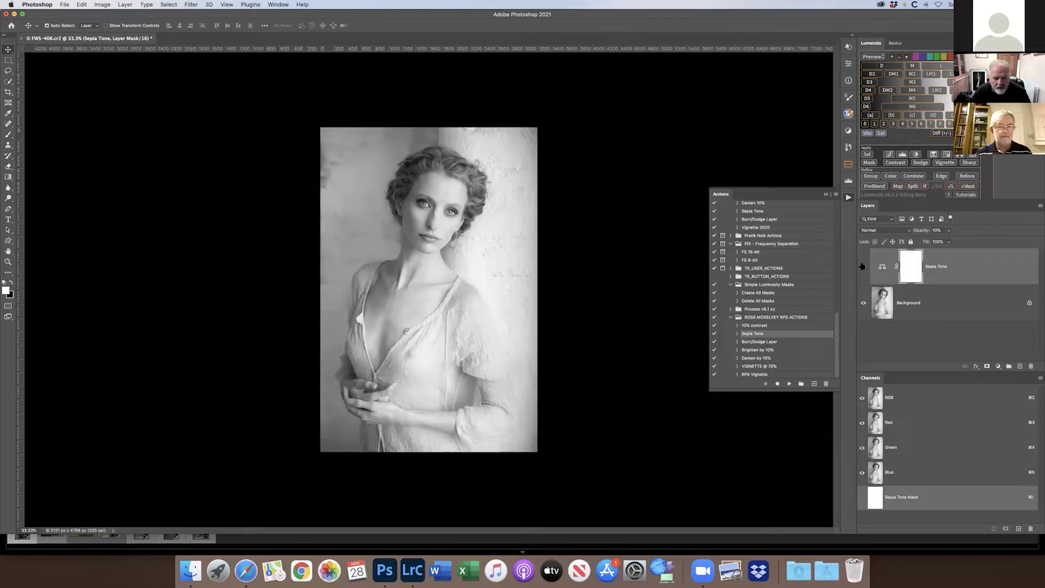
Examine the sepia toning at 50% view by toggling the Sepia Tone layer's visibility
{"action": "key", "text": "super+equal"}
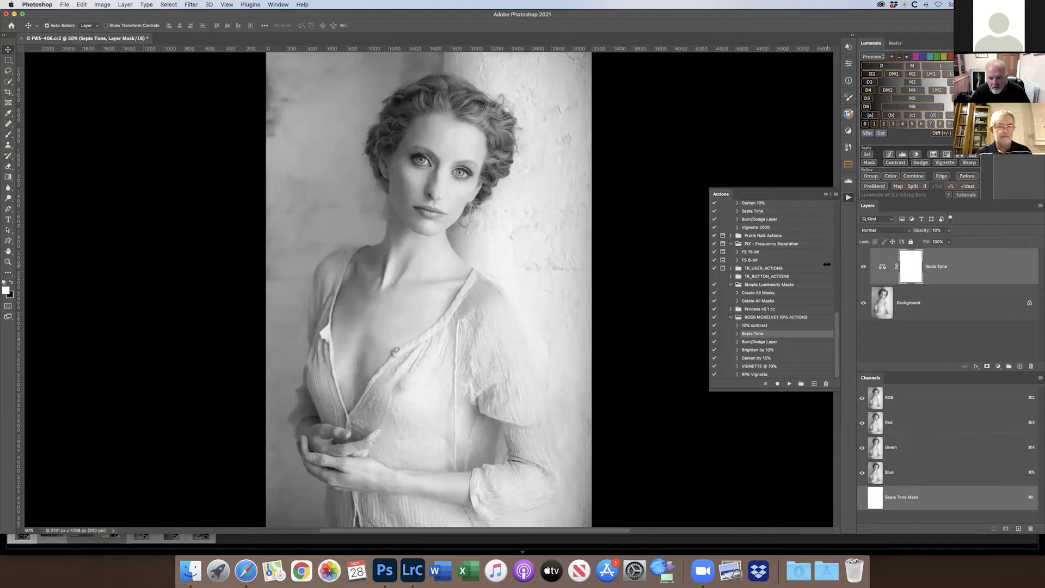
{"action": "left_click", "coordinate": [863, 267]}
{"action": "left_click", "coordinate": [863, 267]}
{"action": "left_click", "coordinate": [863, 267]}
{"action": "left_click", "coordinate": [863, 267]}
{"action": "left_click", "coordinate": [863, 267]}
{"action": "left_click", "coordinate": [863, 267]}
{"action": "left_click", "coordinate": [863, 267]}
{"action": "left_click", "coordinate": [863, 267]}
{"action": "left_click", "coordinate": [863, 267]}
{"action": "left_click", "coordinate": [863, 267]}
{"action": "left_click", "coordinate": [863, 267]}
Flatten the sepia-toned portrait and save it
{"action": "left_click", "coordinate": [1039, 207]}
{"action": "left_click", "coordinate": [984, 470]}
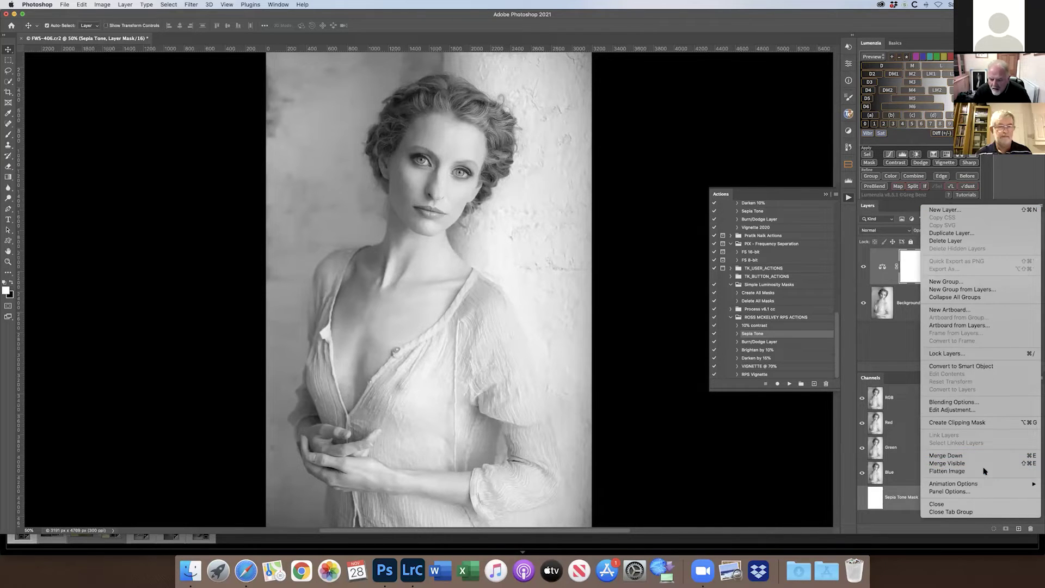
{"action": "left_click", "coordinate": [64, 6]}
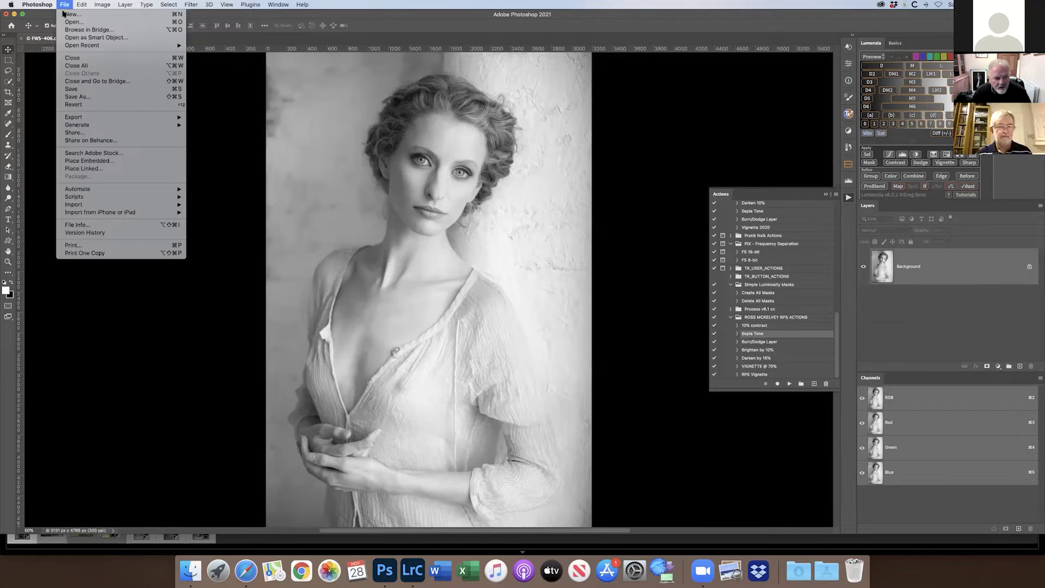
{"action": "left_click", "coordinate": [109, 90]}
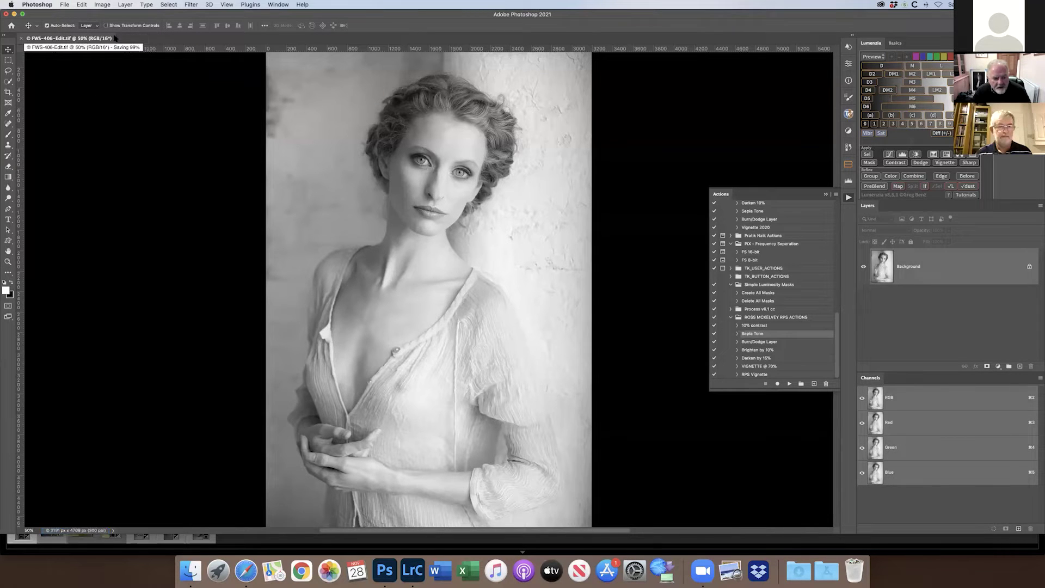
Close the saved portrait, dismiss the clipboard alert and show the Library grid in Lightroom Classic
{"action": "left_click", "coordinate": [22, 39]}
{"action": "left_click", "coordinate": [6, 14]}
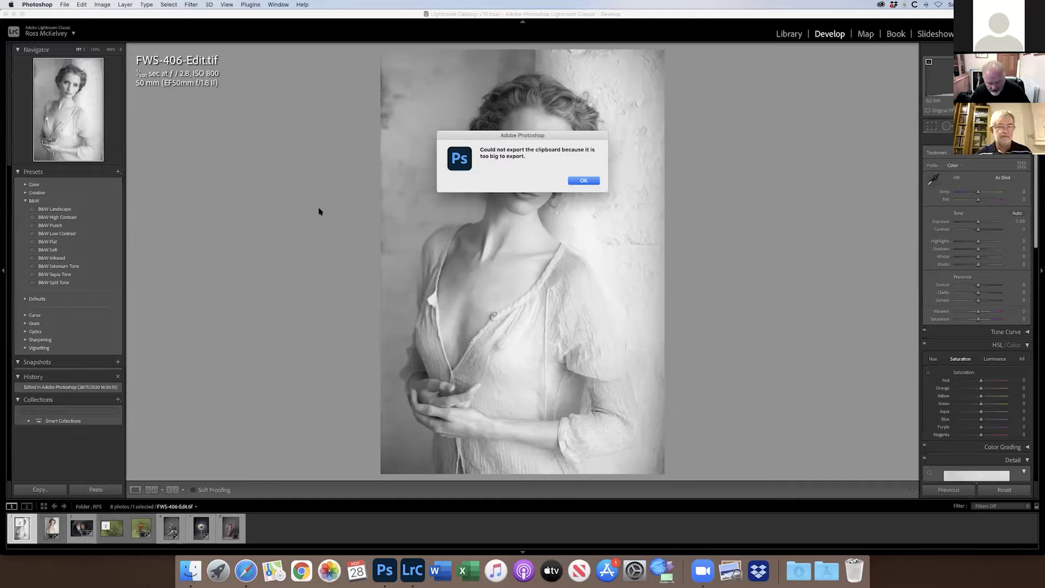
{"action": "left_click", "coordinate": [582, 180]}
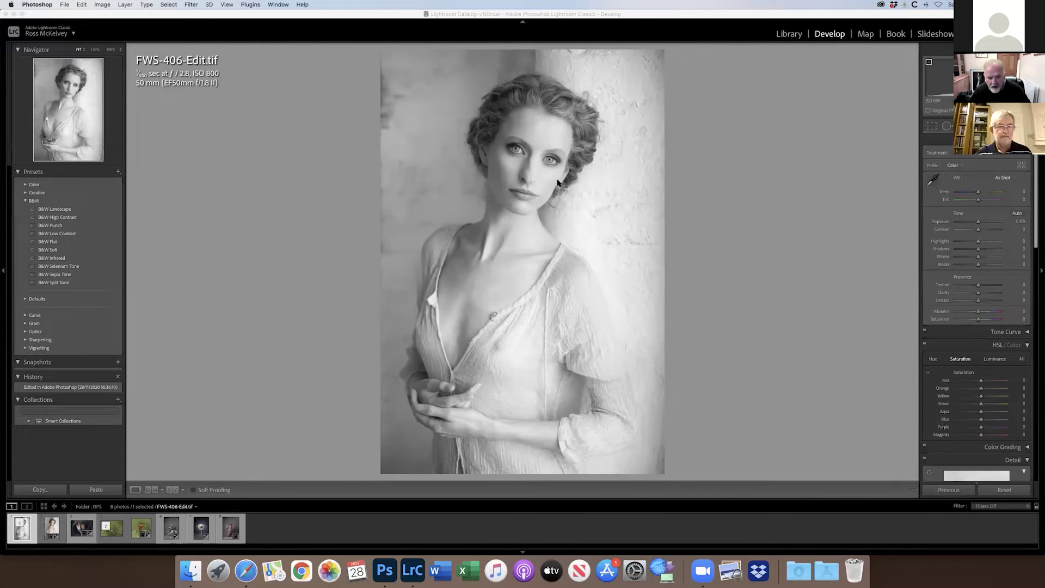
{"action": "left_click", "coordinate": [278, 229]}
{"action": "key", "text": "g"}
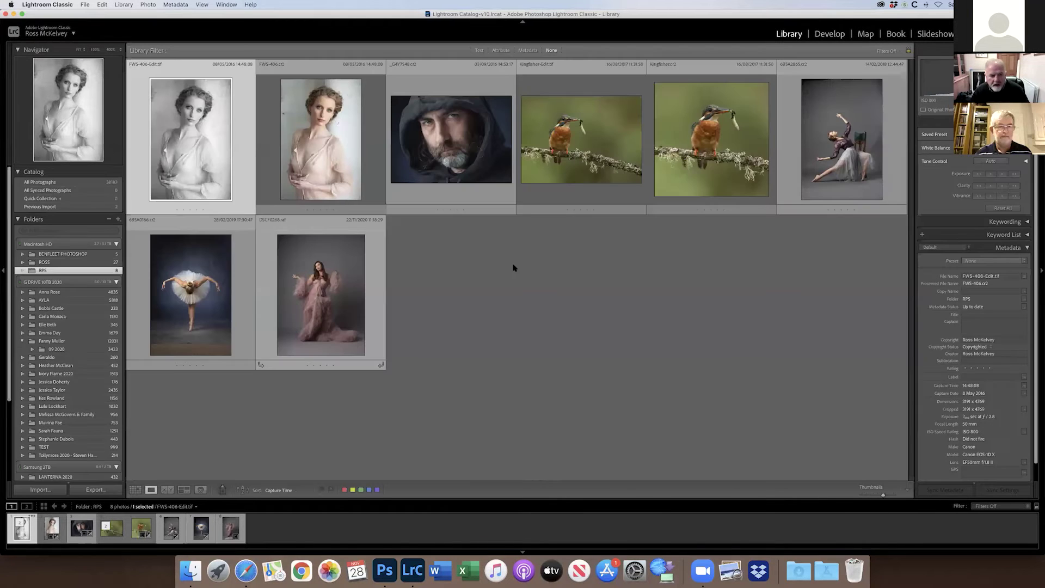
Compare the original FWS-406.cr2 with FWS-406-Edit.tif in the Library grid, and deselect both
{"action": "left_click", "coordinate": [310, 123]}
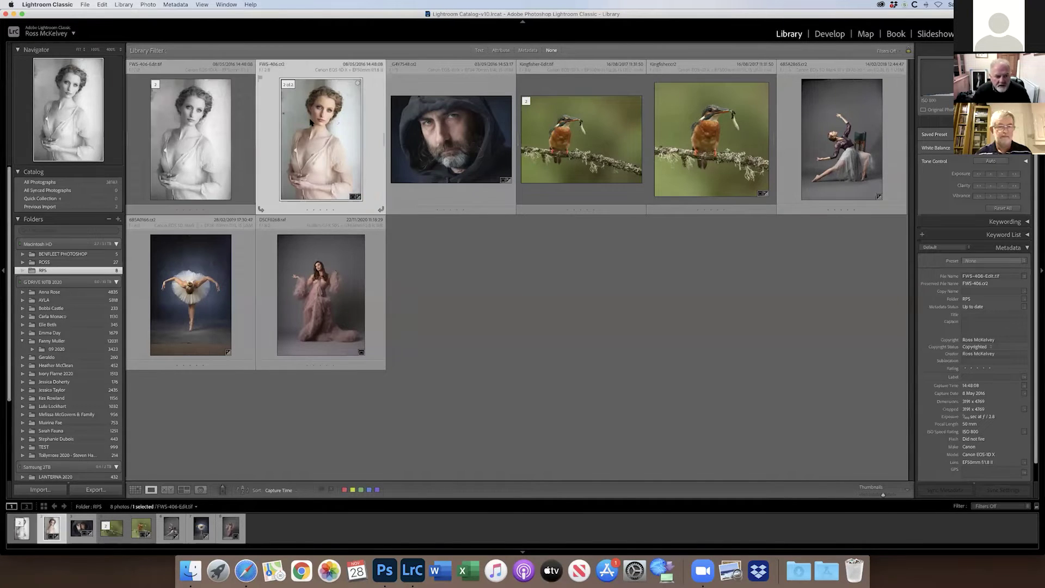
{"action": "left_click", "coordinate": [198, 134]}
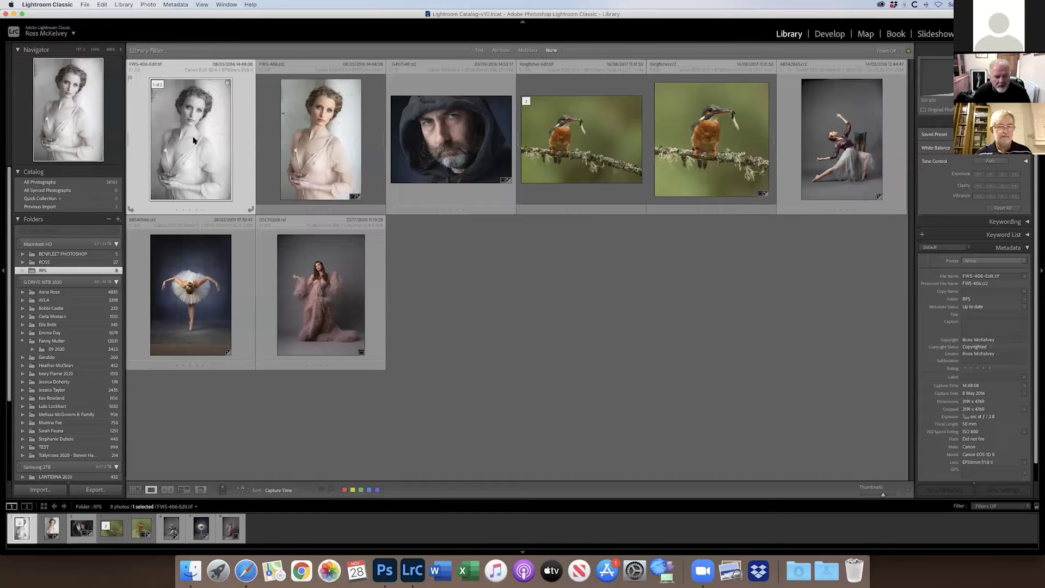
{"action": "left_click", "coordinate": [605, 298]}
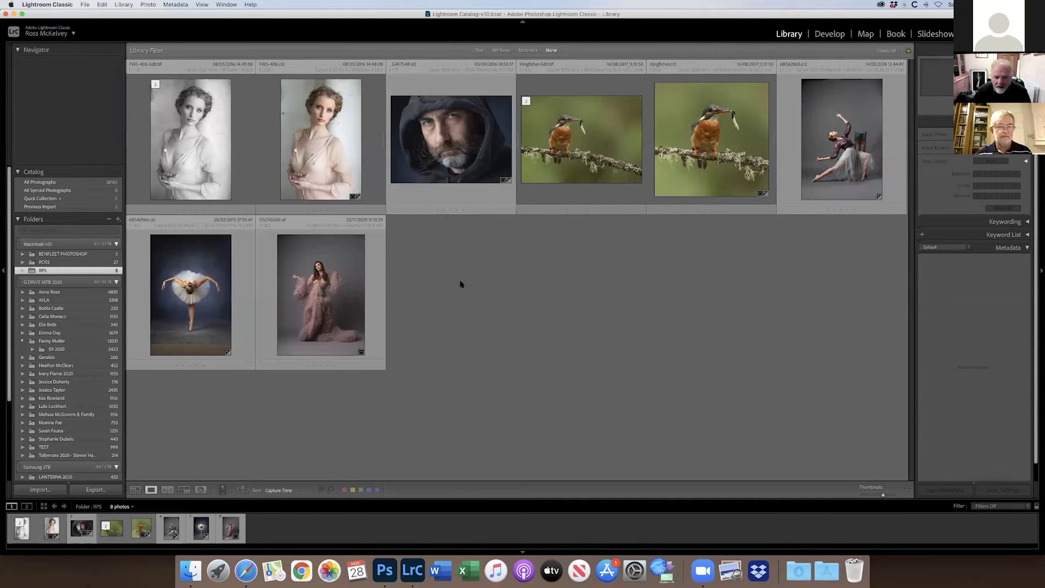
Crop the dancer photo 6B5A2865.cr2 to the 2.6 x 3.6 aspect ratio
{"action": "double_click", "coordinate": [897, 163]}
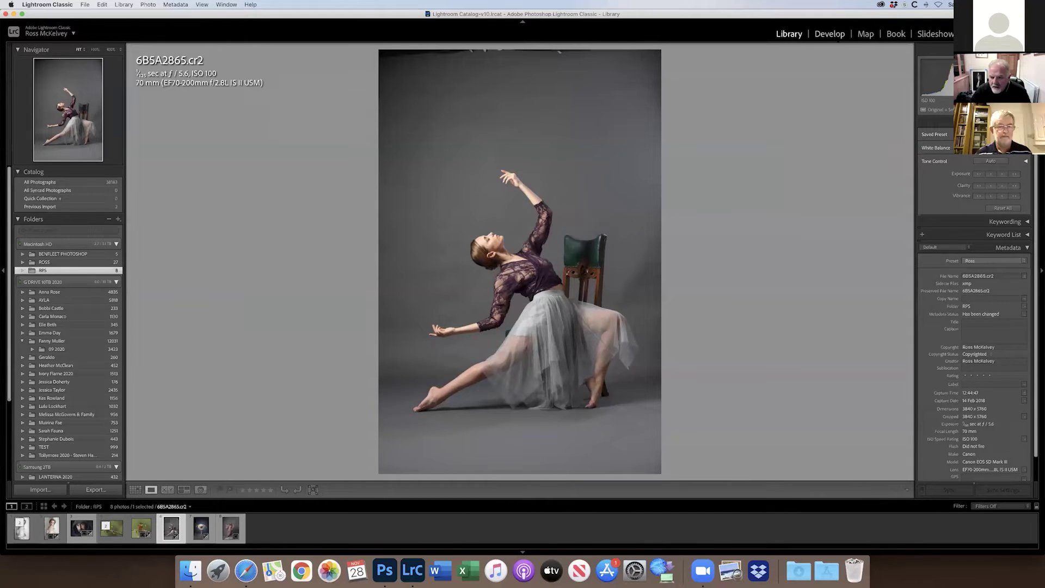
{"action": "key", "text": "r"}
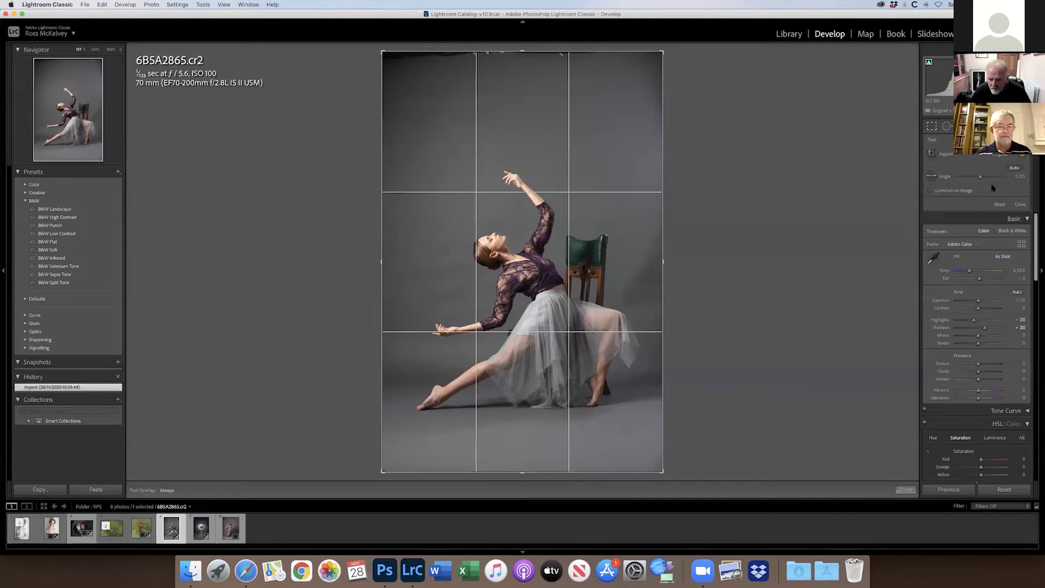
{"action": "left_click", "coordinate": [1005, 156]}
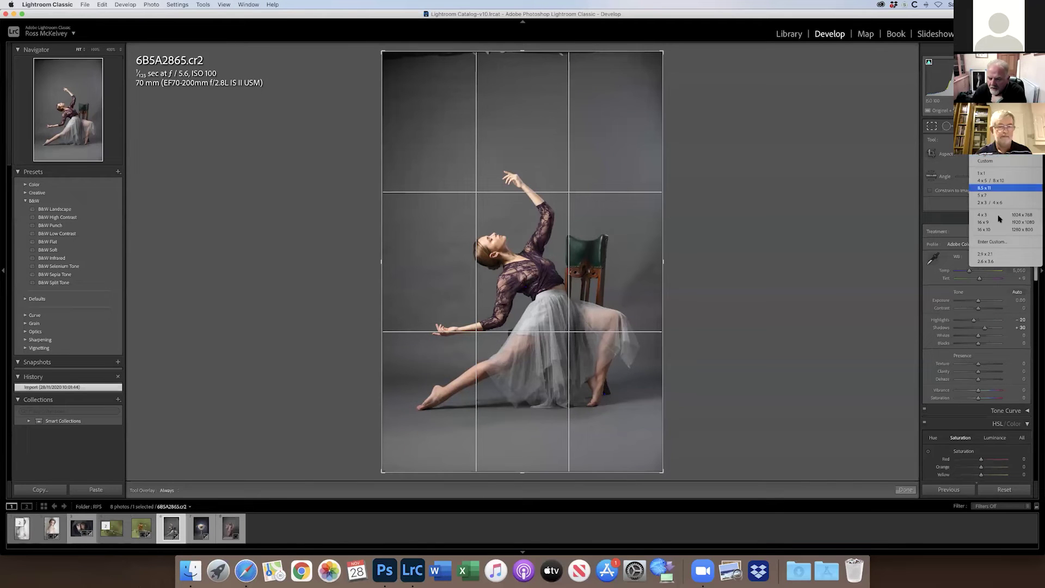
{"action": "left_click", "coordinate": [997, 261]}
{"action": "left_click_drag", "start_coordinate": [594, 326], "coordinate": [594, 322]}
{"action": "key", "text": "Return"}
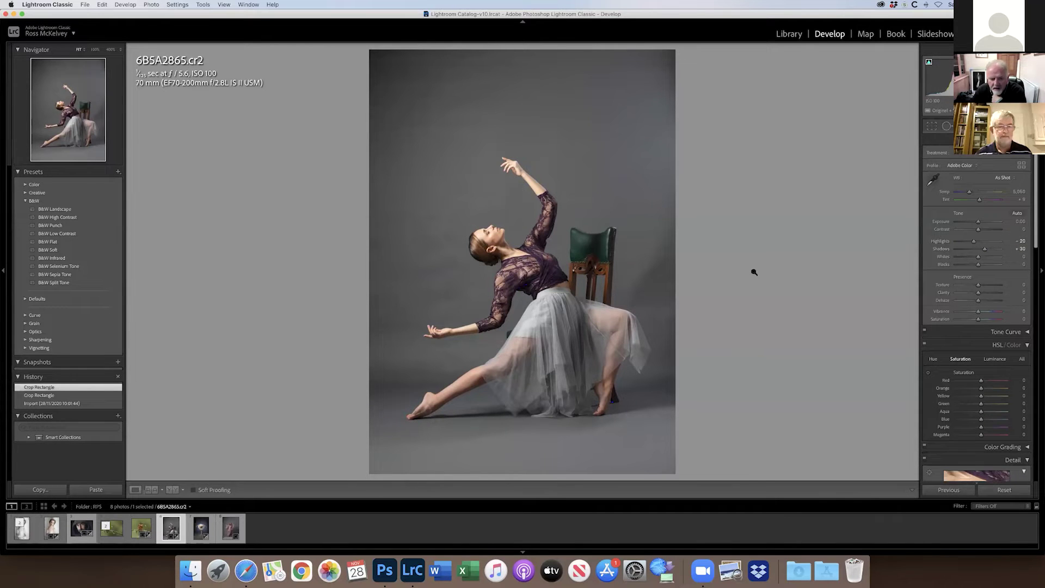
Open the cropped dancer photo in Adobe Photoshop 2021 for editing
{"action": "left_click", "coordinate": [151, 5]}
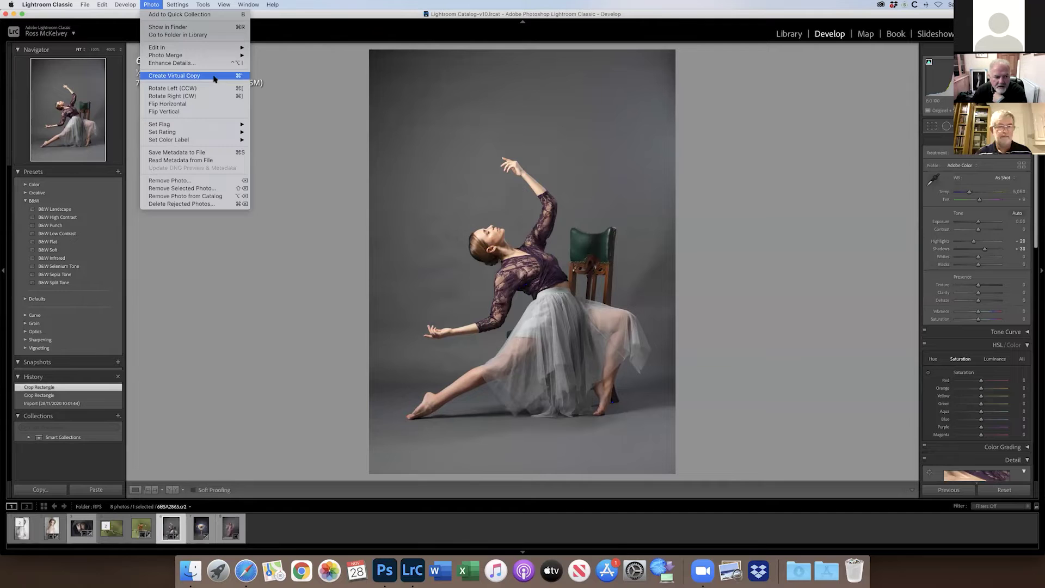
{"action": "mouse_move", "coordinate": [225, 48]}
{"action": "left_click", "coordinate": [321, 47]}
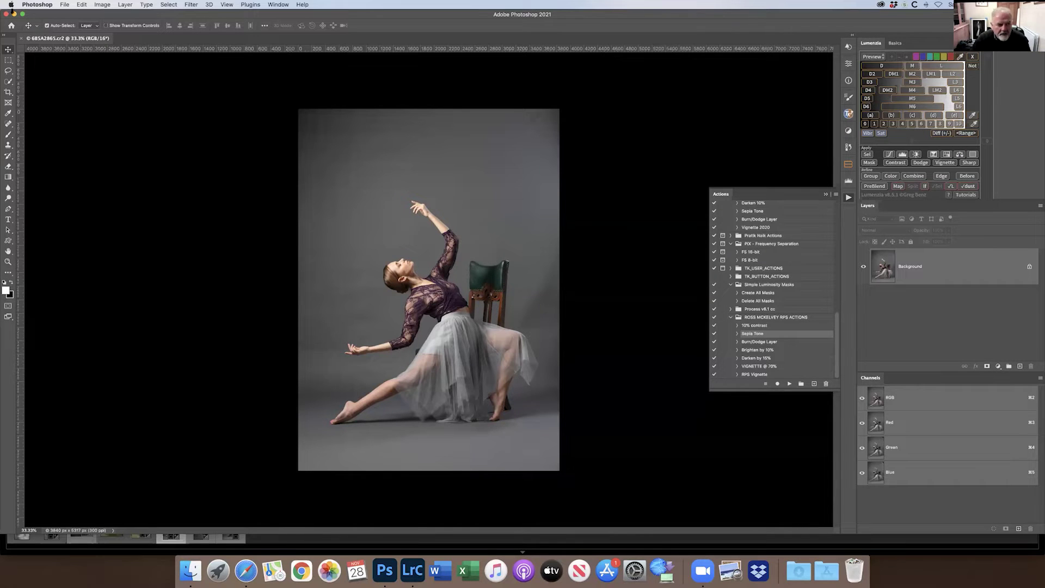
Open Texture 1.jpg from the Finder folder in Photoshop
{"action": "left_click", "coordinate": [14, 14]}
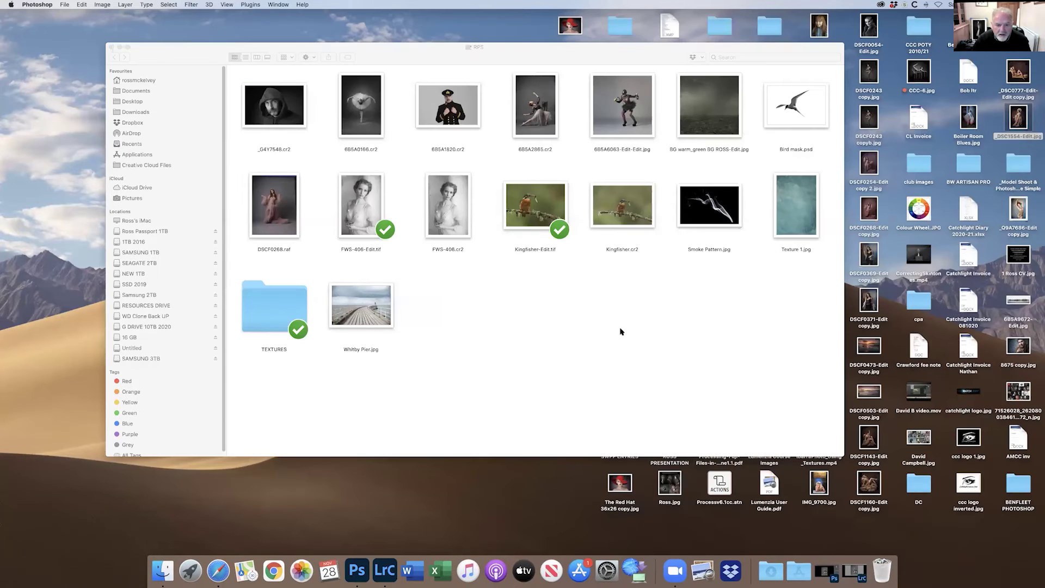
{"action": "left_click", "coordinate": [666, 298]}
{"action": "left_click_drag", "start_coordinate": [806, 222], "coordinate": [357, 568]}
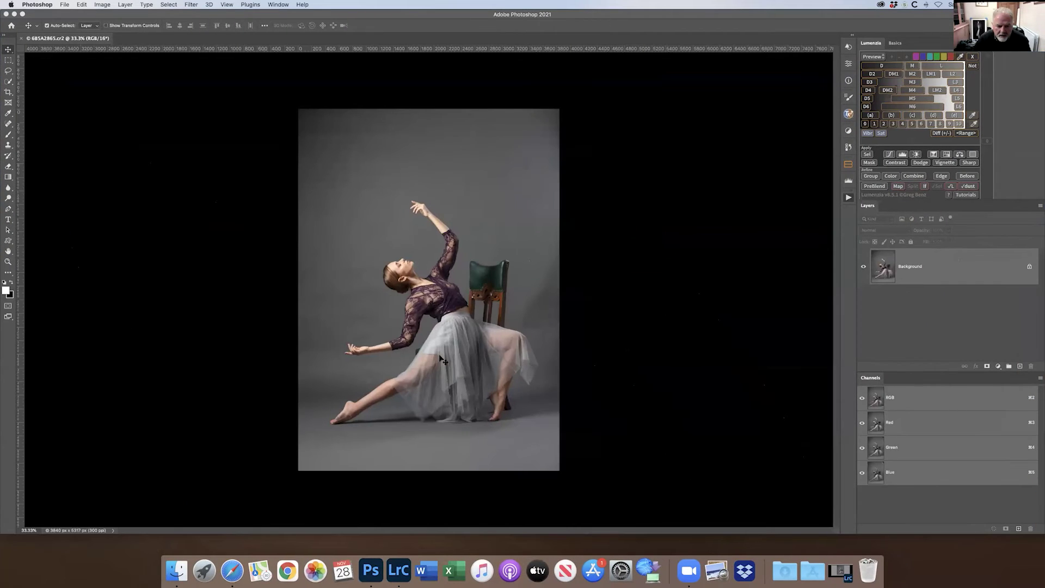
Apply a Gaussian Blur with a radius of 8.0 pixels to the Texture 1.jpg image
{"action": "left_click", "coordinate": [191, 4]}
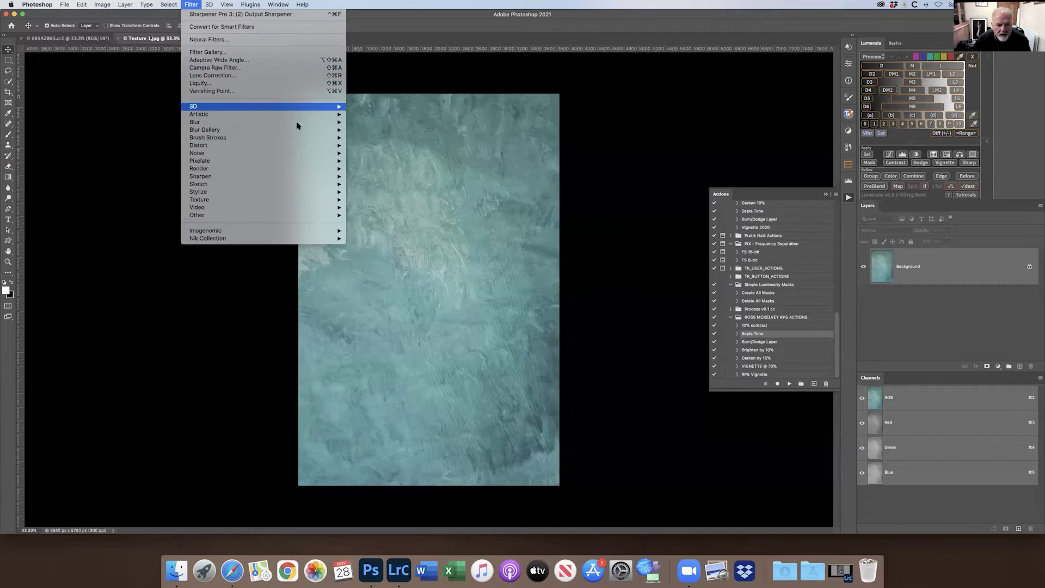
{"action": "mouse_move", "coordinate": [315, 122]}
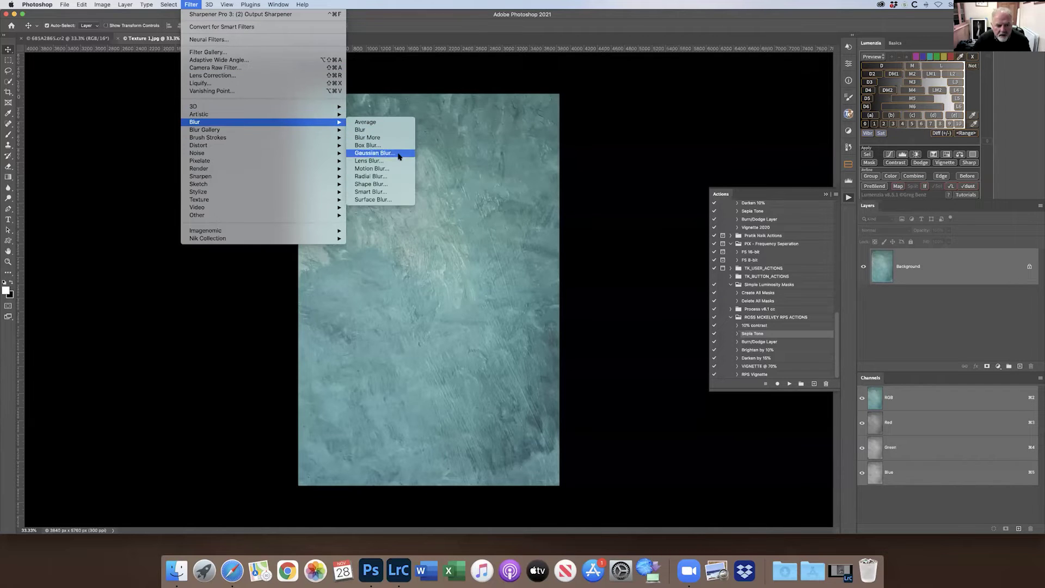
{"action": "left_click", "coordinate": [396, 153]}
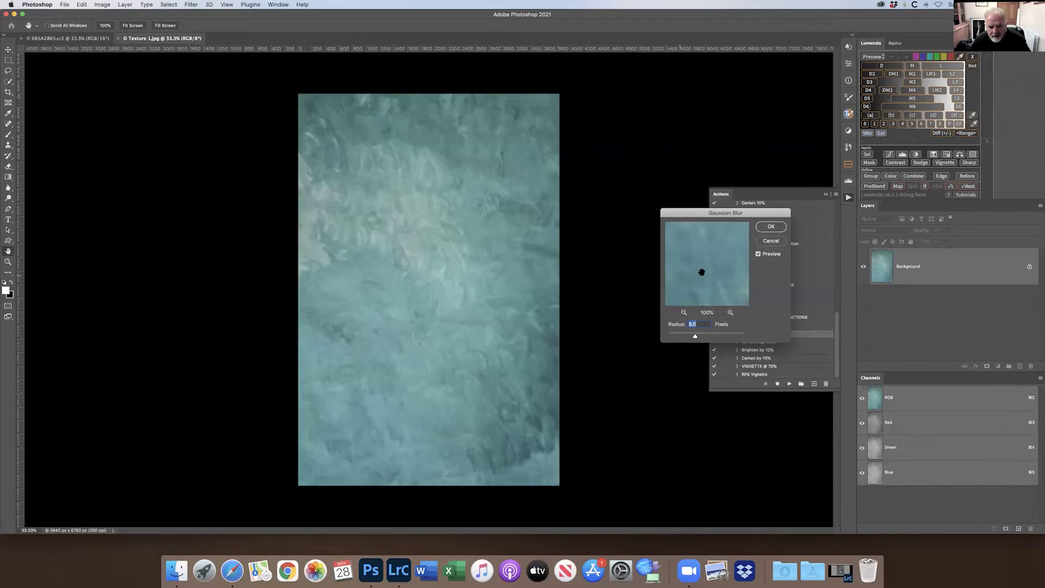
{"action": "left_click", "coordinate": [770, 227]}
Copy the entire blurred texture and paste it as a new layer above the Background in the dancer photo 6B5A2865.cr2
{"action": "key", "text": "super+a"}
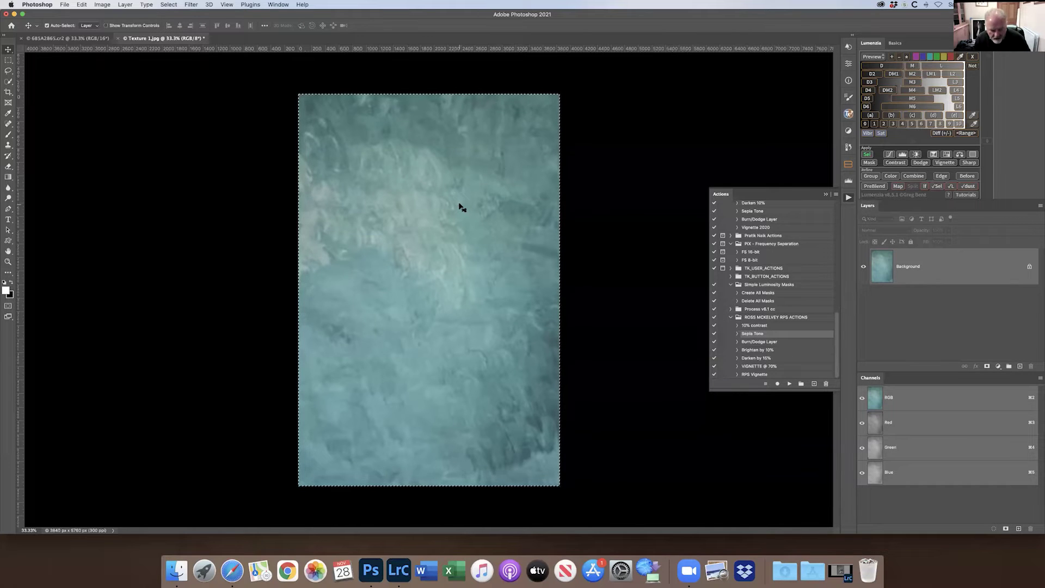
{"action": "key", "text": "super+c"}
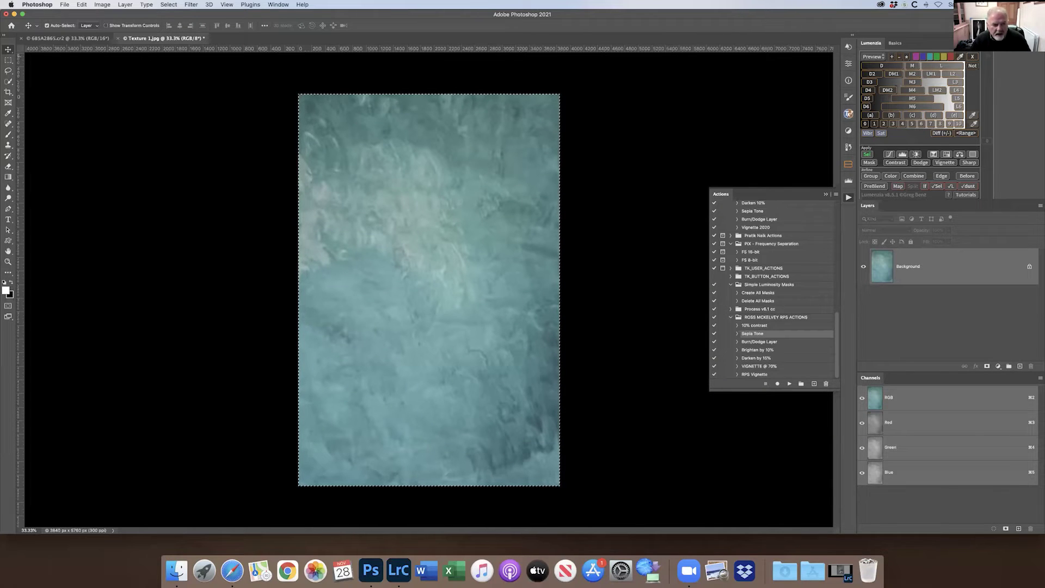
{"action": "left_click", "coordinate": [95, 39]}
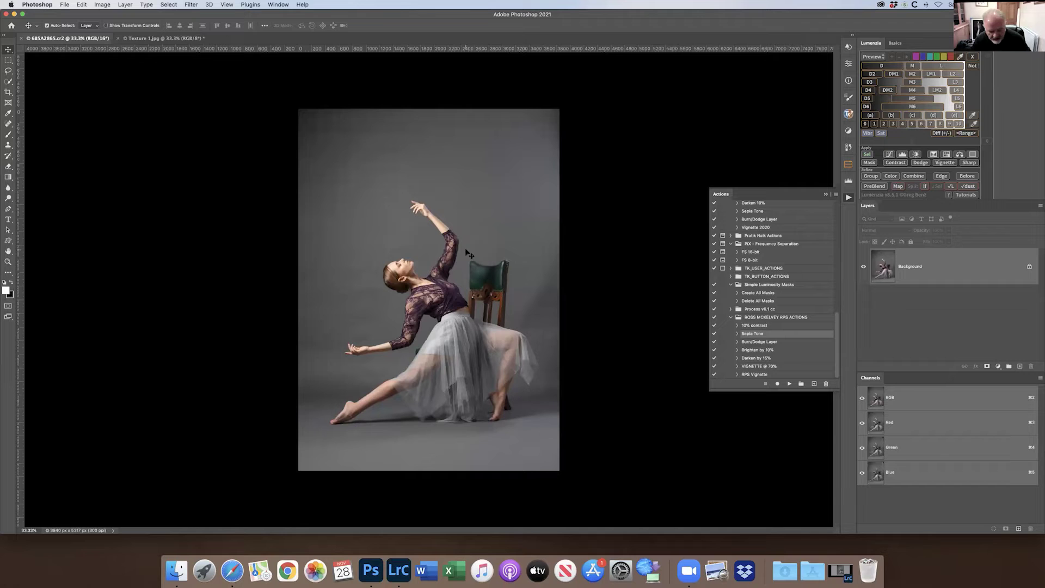
{"action": "key", "text": "super+v"}
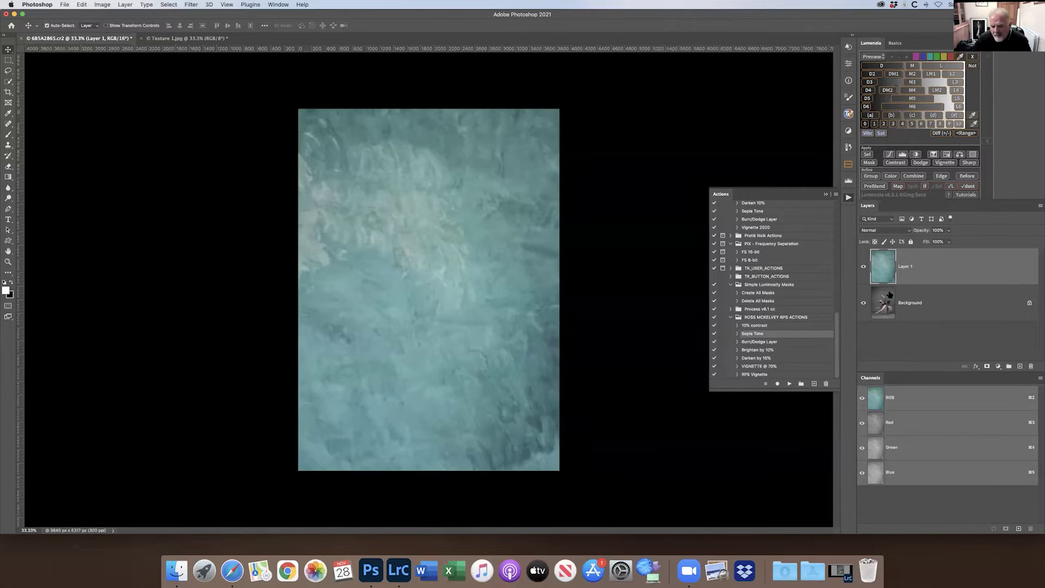
Compare the photo with the texture layer on and off, and set that layer's blend mode to Soft Light
{"action": "left_click", "coordinate": [864, 266]}
{"action": "left_click", "coordinate": [863, 267]}
{"action": "left_click", "coordinate": [863, 266]}
{"action": "left_click", "coordinate": [864, 267]}
{"action": "left_click", "coordinate": [864, 267]}
{"action": "left_click", "coordinate": [863, 267]}
{"action": "left_click", "coordinate": [900, 232]}
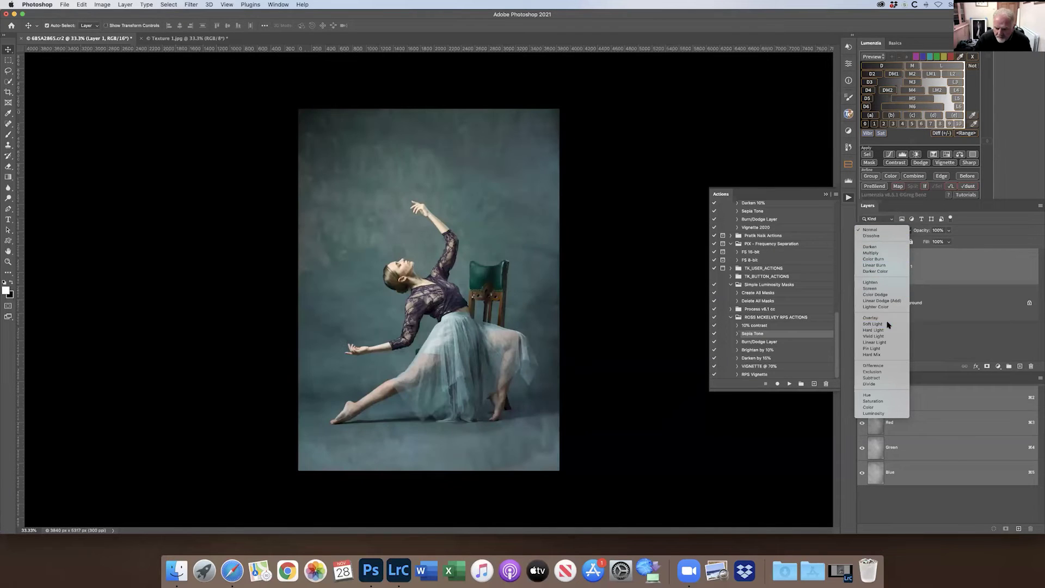
{"action": "left_click", "coordinate": [887, 324]}
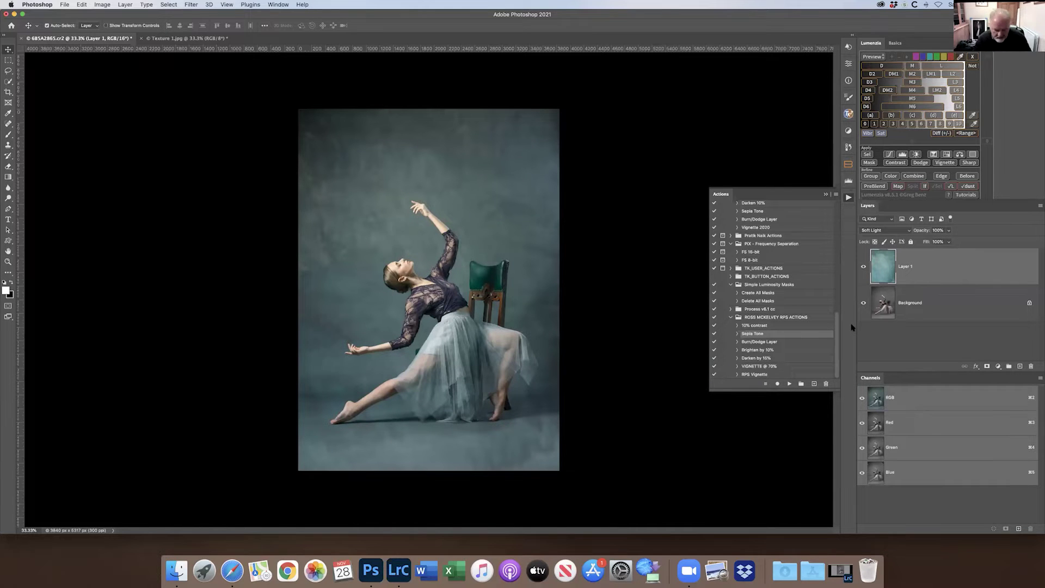
Examine the blended texture at 100% over the dancer, backdrop and floor, comparing the photo with and without Layer 1
{"action": "key", "text": "super+1"}
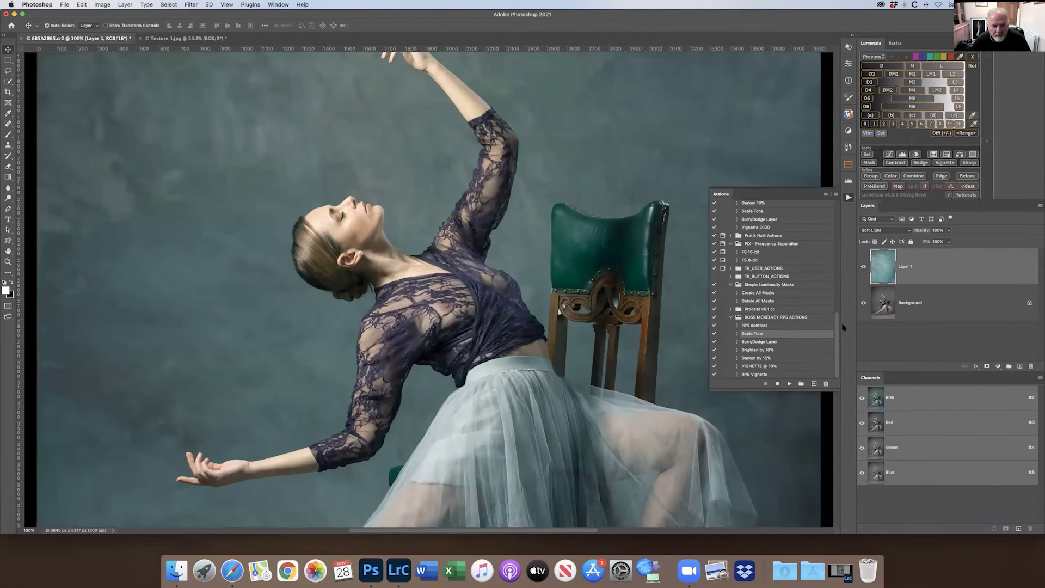
{"action": "scroll", "coordinate": [612, 268], "scroll_direction": "up", "scroll_amount": 3}
{"action": "scroll", "coordinate": [612, 268], "scroll_direction": "left", "scroll_amount": 2}
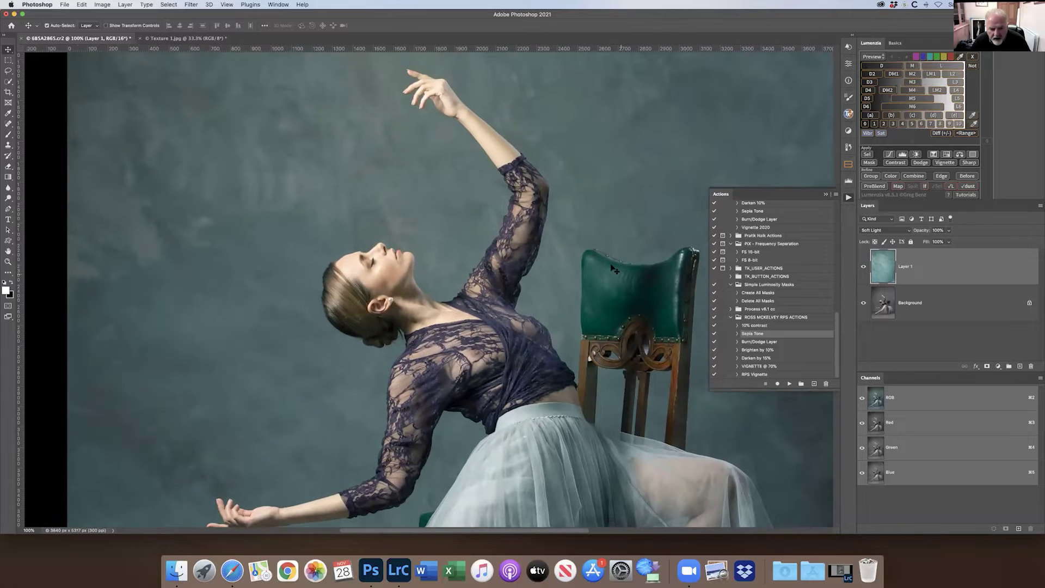
{"action": "left_click", "coordinate": [862, 267]}
{"action": "left_click", "coordinate": [863, 266]}
{"action": "left_click", "coordinate": [863, 266]}
{"action": "left_click", "coordinate": [862, 266]}
{"action": "left_click", "coordinate": [862, 266]}
{"action": "left_click", "coordinate": [863, 266]}
{"action": "left_click", "coordinate": [862, 266]}
{"action": "left_click", "coordinate": [862, 266]}
{"action": "scroll", "coordinate": [419, 248], "scroll_direction": "down", "scroll_amount": 15}
{"action": "scroll", "coordinate": [419, 247], "scroll_direction": "left", "scroll_amount": 3}
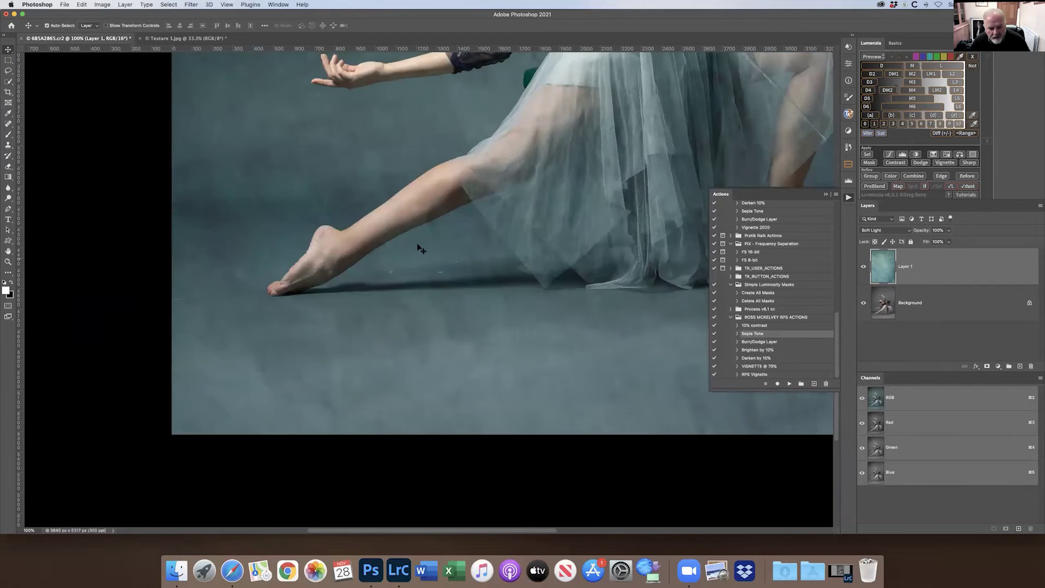
{"action": "scroll", "coordinate": [544, 279], "scroll_direction": "up", "scroll_amount": 3}
{"action": "scroll", "coordinate": [544, 279], "scroll_direction": "right", "scroll_amount": 2}
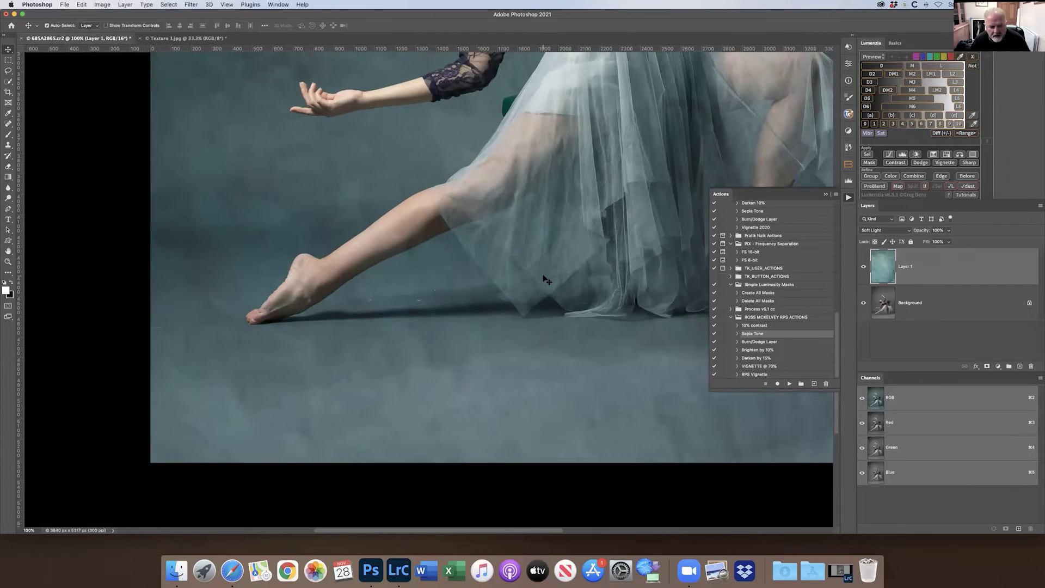
Hide the texture layer and select the dancer on the Background layer with Select Subject
{"action": "left_click", "coordinate": [864, 268]}
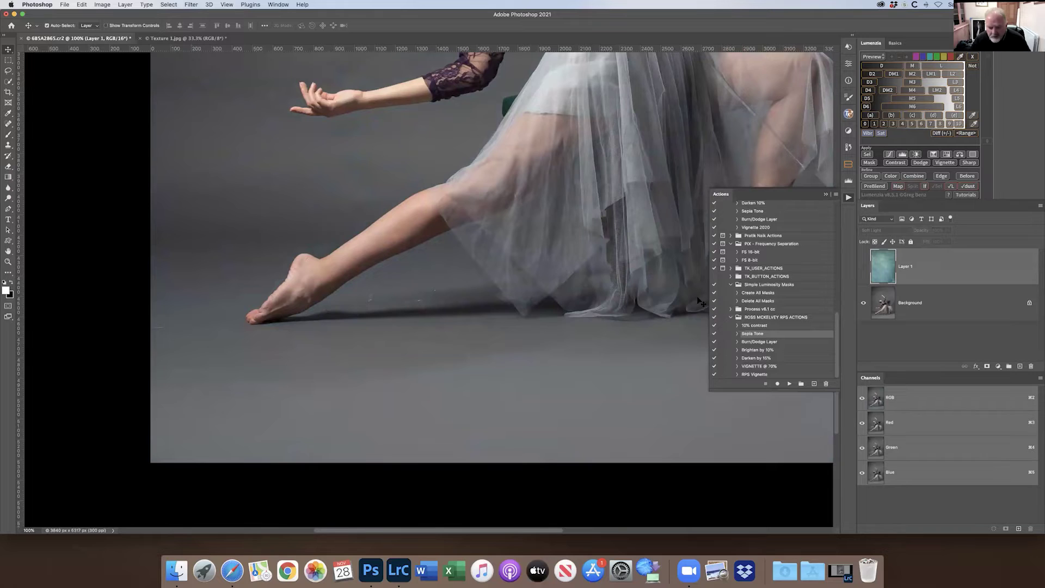
{"action": "key", "text": "super+minus"}
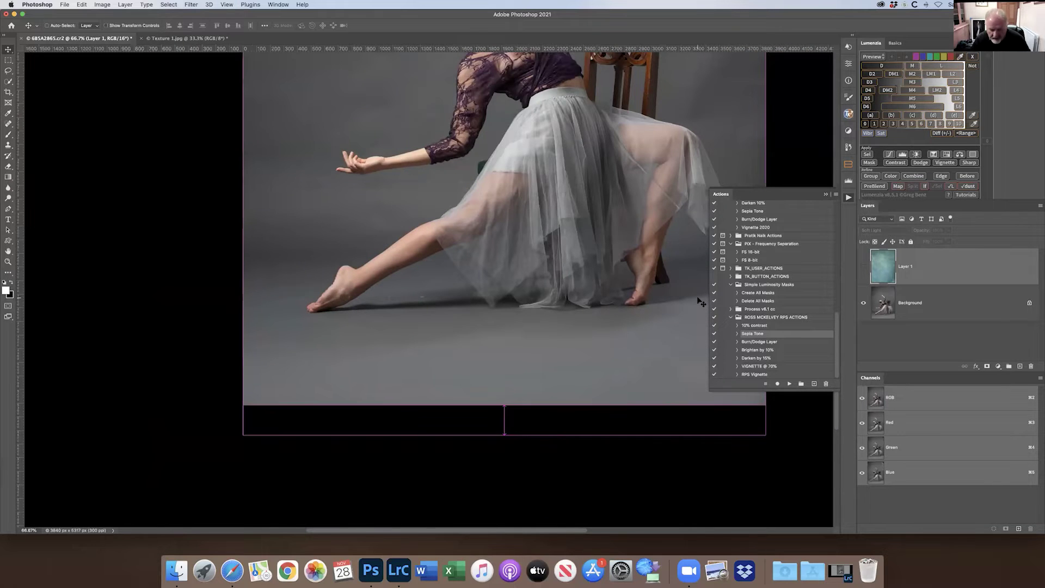
{"action": "key", "text": "super+minus"}
{"action": "key", "text": "super+minus"}
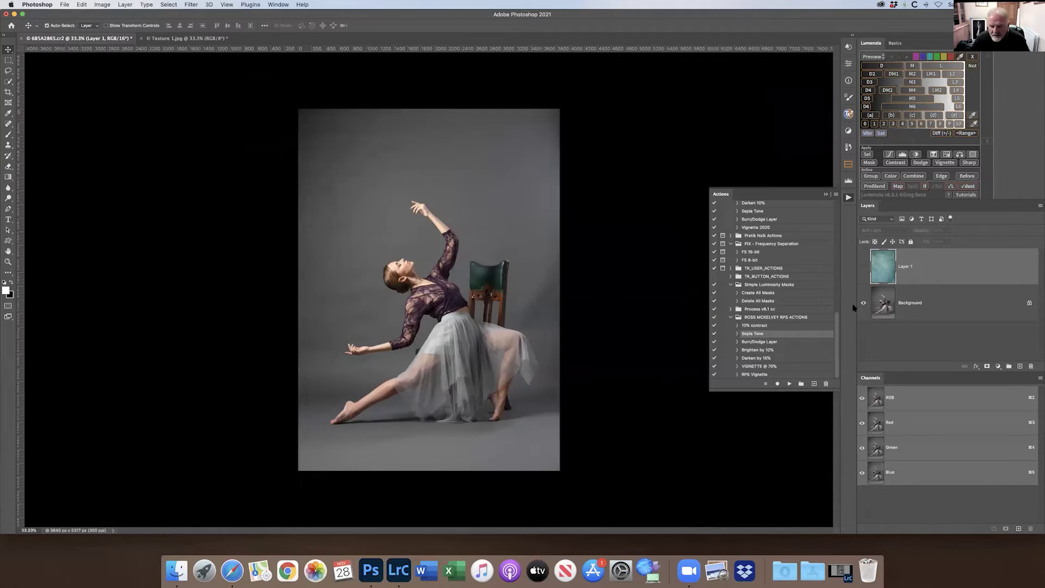
{"action": "left_click", "coordinate": [882, 304]}
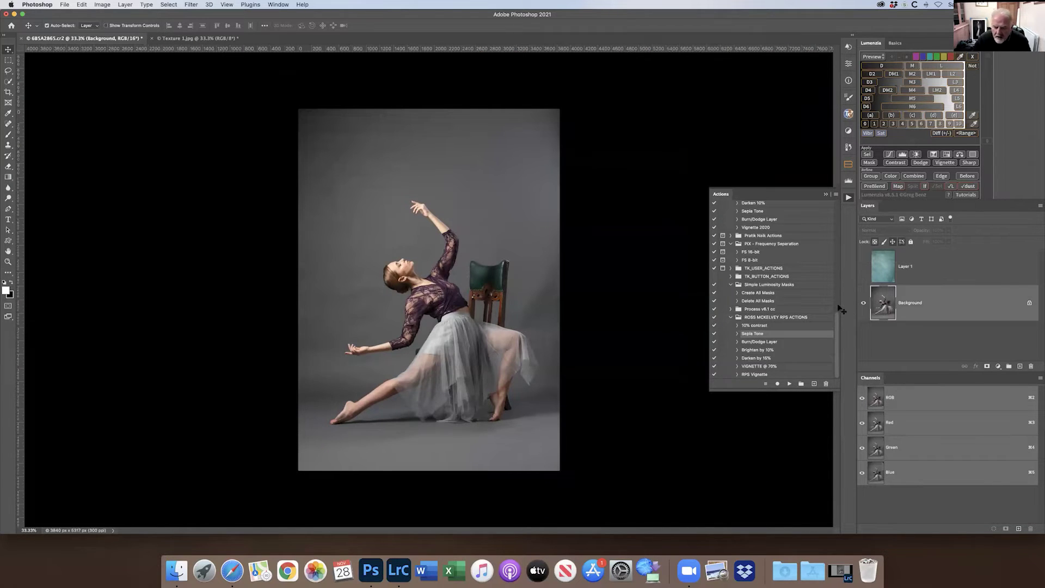
{"action": "left_click", "coordinate": [9, 82]}
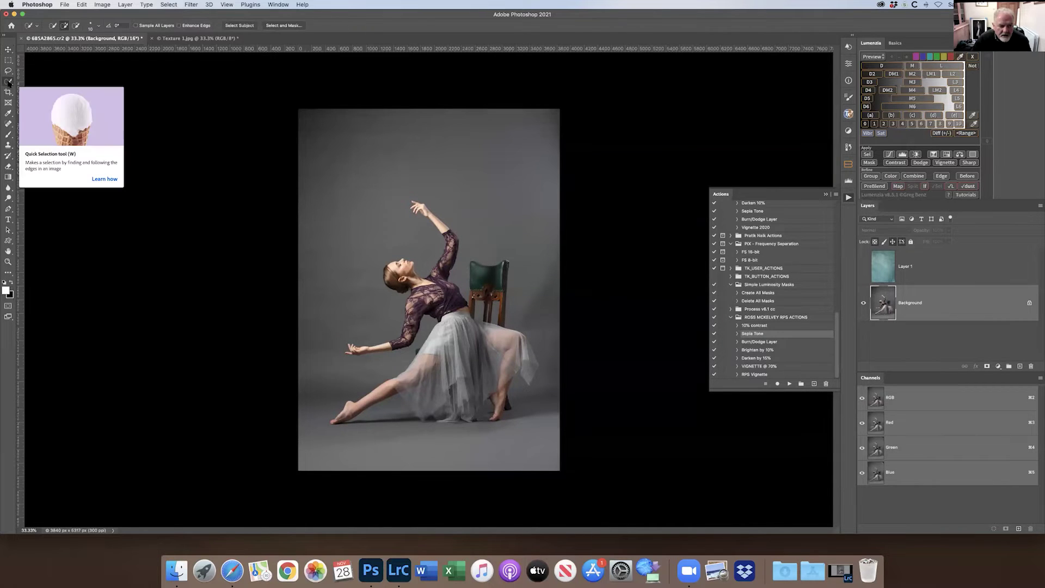
{"action": "left_click", "coordinate": [239, 26]}
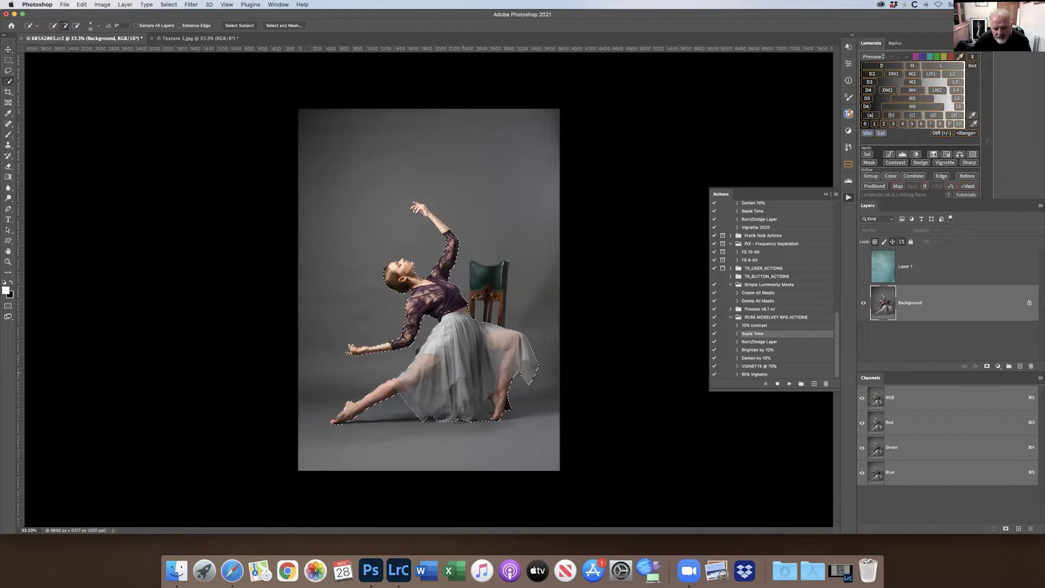
{"action": "key", "text": "super+d"}
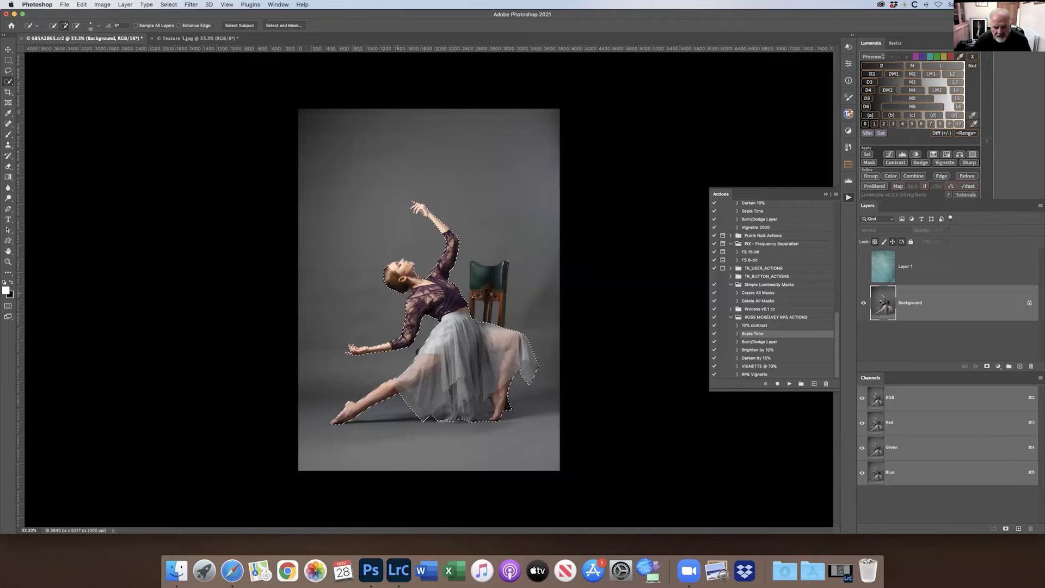
Invert the selection, show the texture layer and add a layer mask to it from the selection
{"action": "left_click", "coordinate": [168, 4]}
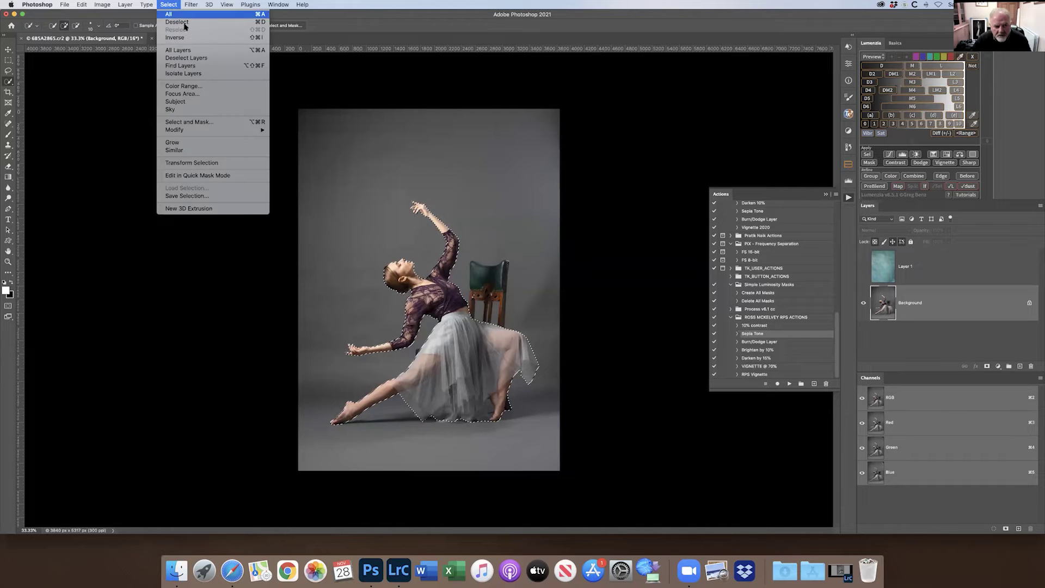
{"action": "left_click", "coordinate": [188, 37]}
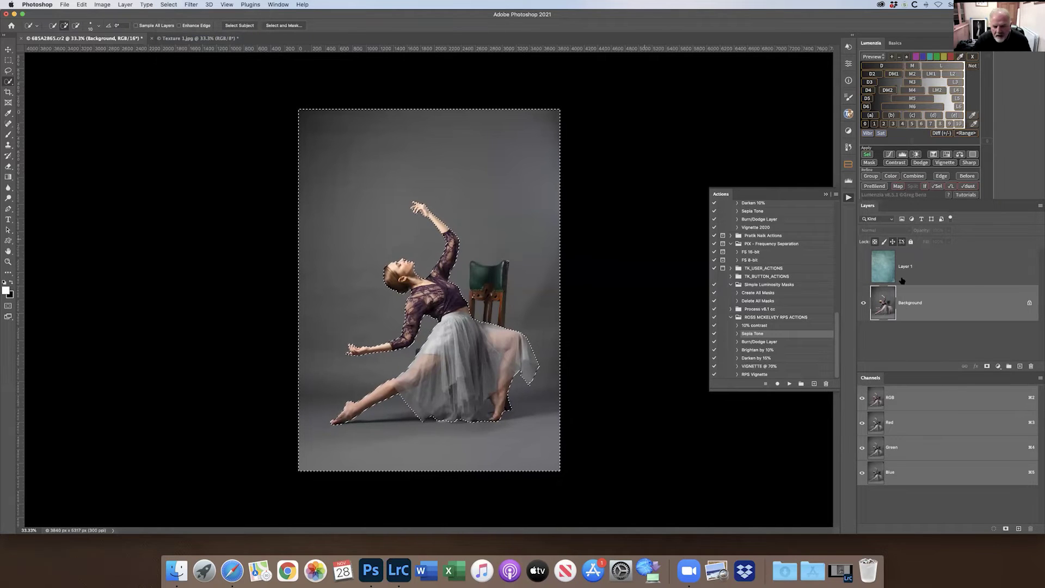
{"action": "left_click", "coordinate": [863, 266]}
{"action": "left_click", "coordinate": [883, 266]}
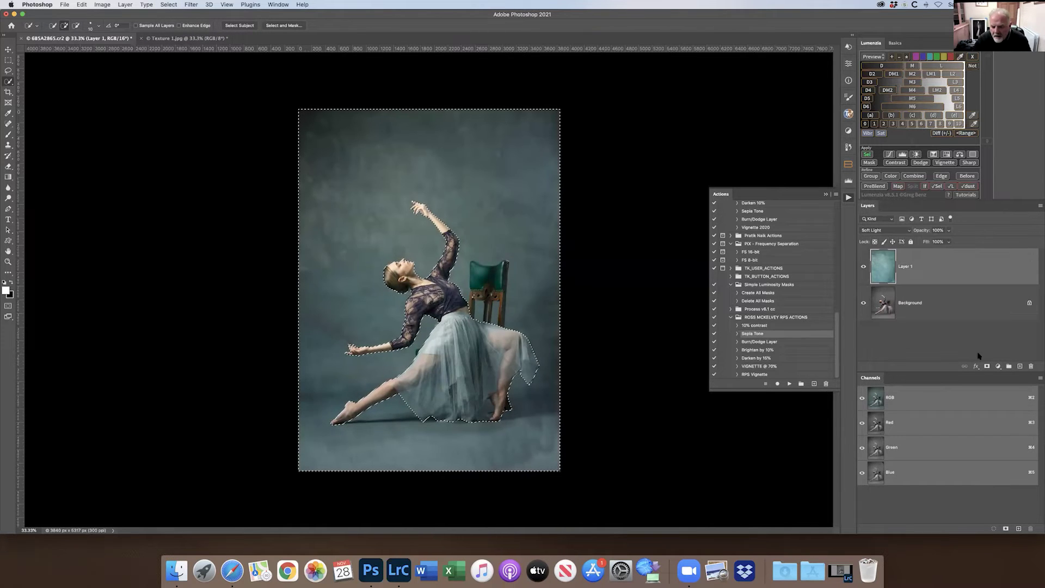
{"action": "left_click", "coordinate": [987, 366]}
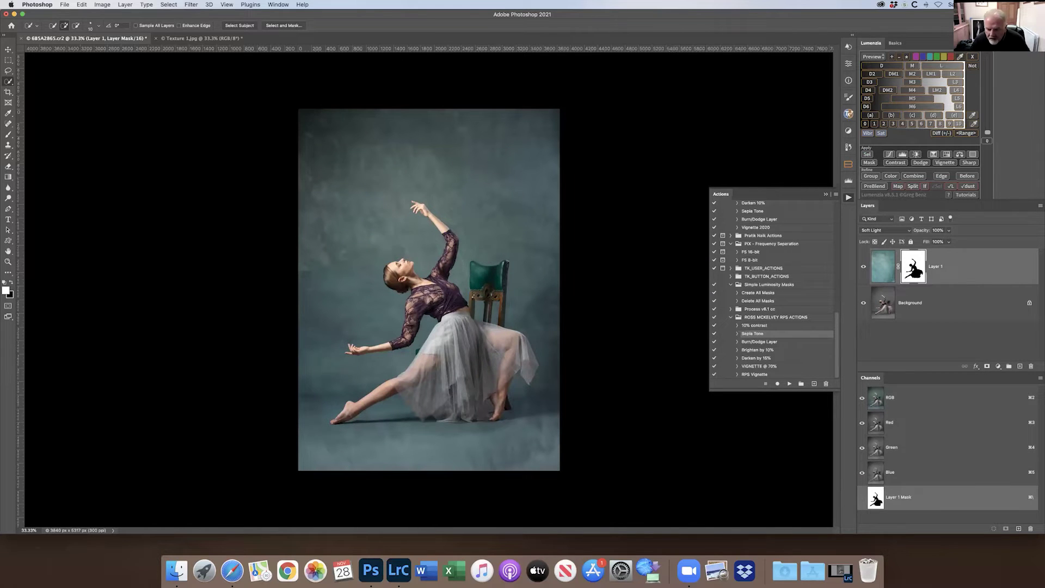
View Layer 1's mask on its own and compare it with the normal image view
{"action": "key", "text": "super+backslash"}
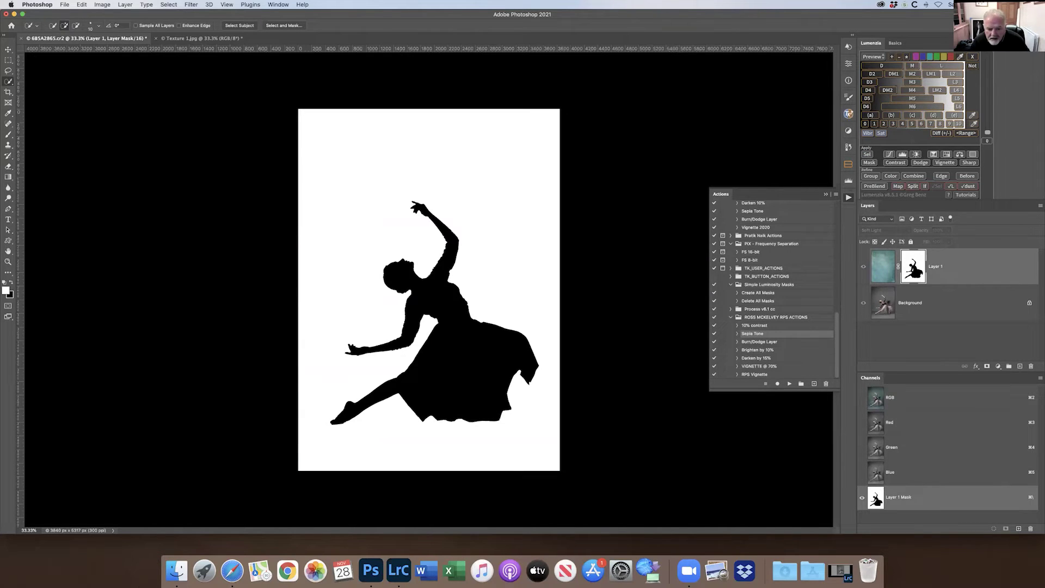
{"action": "key", "text": "super+backslash"}
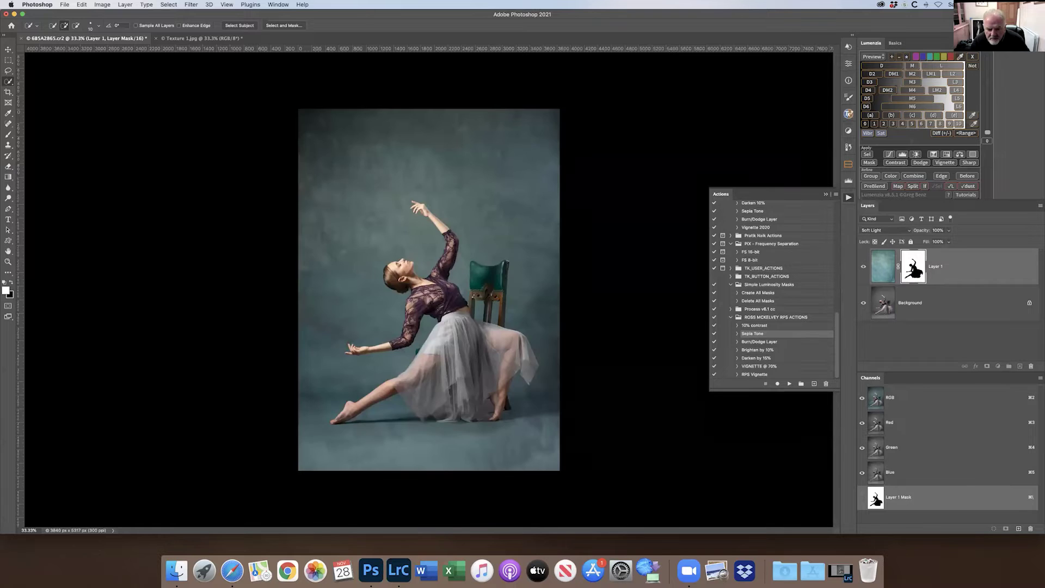
{"action": "key", "text": "super+backslash"}
{"action": "key", "text": "super+backslash"}
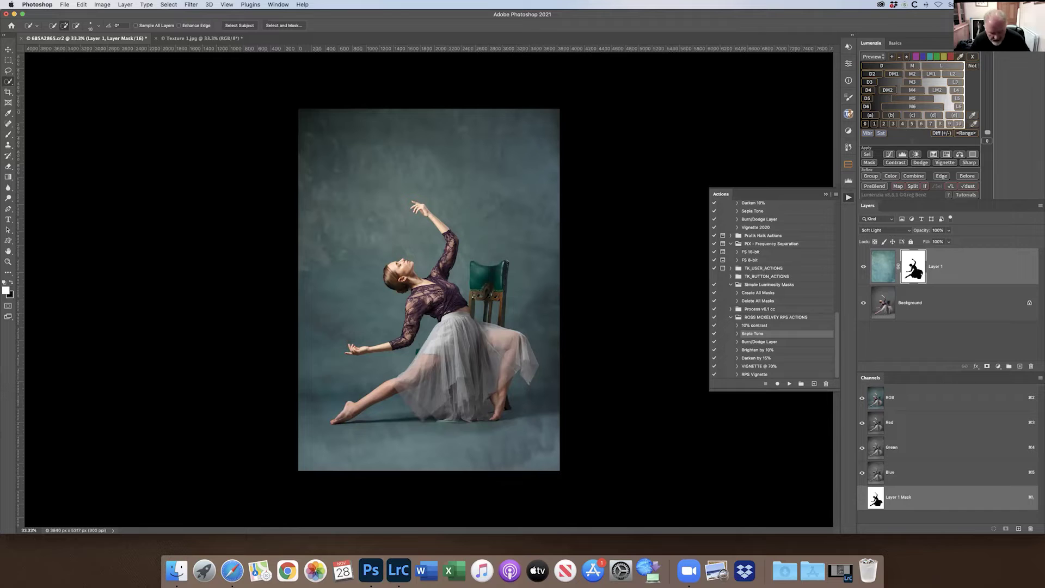
In the mask view, paint white at 30% brush opacity over the dancer's skirt, torso and legs, reducing the brush size from 1000 to 400
{"action": "key", "text": "super+backslash"}
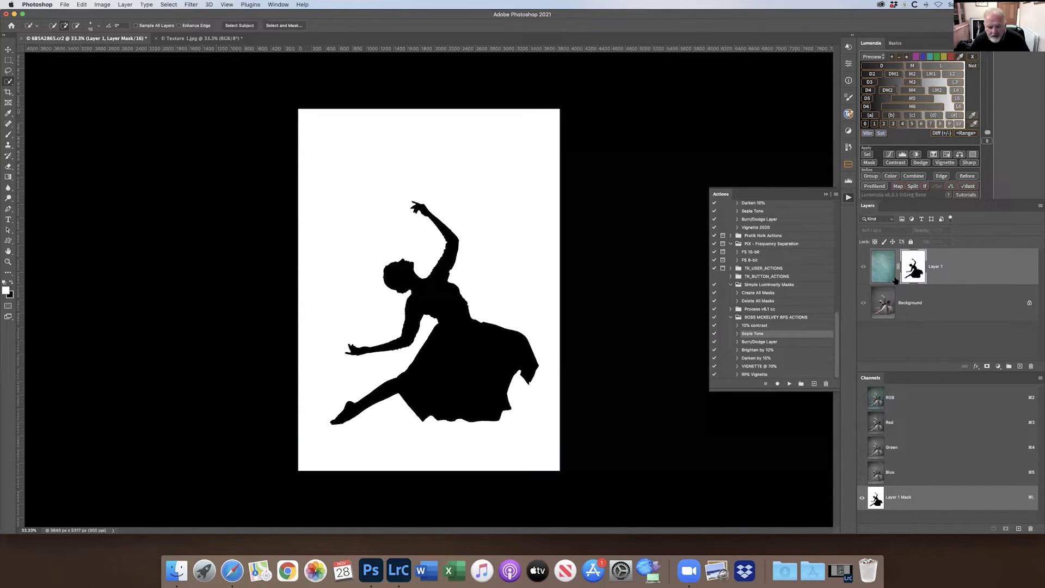
{"action": "key", "text": "b"}
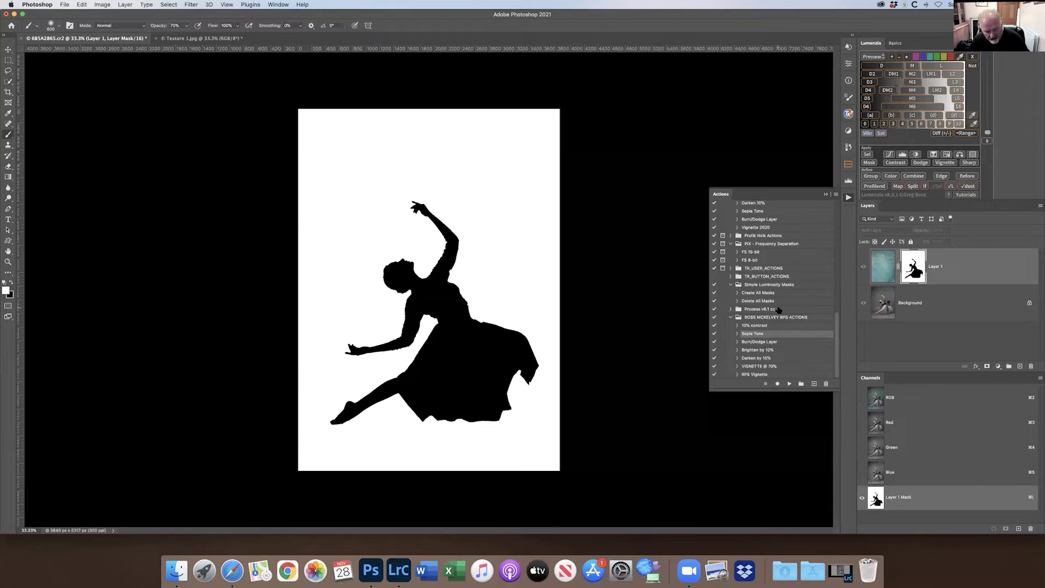
{"action": "key", "text": "bracketright"}
{"action": "key", "text": "bracketright"}
{"action": "key", "text": "bracketright"}
{"action": "key", "text": "bracketright"}
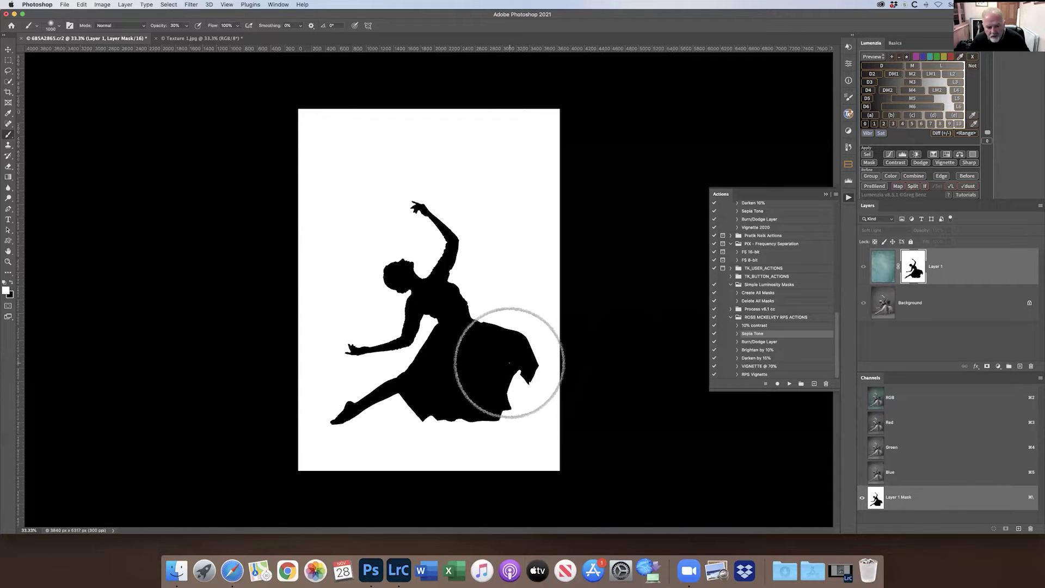
{"action": "mouse_move", "coordinate": [506, 350]}
{"action": "left_mouse_down"}
{"action": "mouse_move", "coordinate": [462, 402]}
{"action": "mouse_move", "coordinate": [465, 391]}
{"action": "mouse_move", "coordinate": [345, 440]}
{"action": "mouse_move", "coordinate": [331, 426]}
{"action": "mouse_move", "coordinate": [446, 402]}
{"action": "mouse_move", "coordinate": [453, 385]}
{"action": "mouse_move", "coordinate": [483, 372]}
{"action": "mouse_move", "coordinate": [470, 354]}
{"action": "mouse_move", "coordinate": [401, 330]}
{"action": "mouse_move", "coordinate": [429, 359]}
{"action": "mouse_move", "coordinate": [432, 305]}
{"action": "mouse_move", "coordinate": [474, 286]}
{"action": "mouse_move", "coordinate": [439, 331]}
{"action": "mouse_move", "coordinate": [448, 364]}
{"action": "mouse_move", "coordinate": [419, 386]}
{"action": "mouse_move", "coordinate": [471, 414]}
{"action": "mouse_move", "coordinate": [492, 401]}
{"action": "mouse_move", "coordinate": [489, 317]}
{"action": "mouse_move", "coordinate": [474, 300]}
{"action": "mouse_move", "coordinate": [483, 269]}
{"action": "mouse_move", "coordinate": [442, 261]}
{"action": "mouse_move", "coordinate": [456, 273]}
{"action": "mouse_move", "coordinate": [428, 303]}
{"action": "mouse_move", "coordinate": [472, 308]}
{"action": "mouse_move", "coordinate": [382, 326]}
{"action": "mouse_move", "coordinate": [431, 312]}
{"action": "mouse_move", "coordinate": [417, 311]}
{"action": "mouse_move", "coordinate": [449, 327]}
{"action": "mouse_move", "coordinate": [460, 300]}
{"action": "mouse_move", "coordinate": [506, 360]}
{"action": "mouse_move", "coordinate": [468, 380]}
{"action": "mouse_move", "coordinate": [506, 325]}
{"action": "mouse_move", "coordinate": [421, 354]}
{"action": "mouse_move", "coordinate": [480, 343]}
{"action": "mouse_move", "coordinate": [529, 350]}
{"action": "mouse_move", "coordinate": [520, 394]}
{"action": "mouse_move", "coordinate": [481, 426]}
{"action": "mouse_move", "coordinate": [434, 413]}
{"action": "left_mouse_up"}
{"action": "key", "text": "bracketleft"}
{"action": "key", "text": "bracketleft"}
{"action": "key", "text": "bracketleft"}
{"action": "key", "text": "bracketleft"}
{"action": "key", "text": "bracketleft"}
{"action": "key", "text": "bracketleft"}
{"action": "left_click_drag", "start_coordinate": [420, 398], "coordinate": [433, 417]}
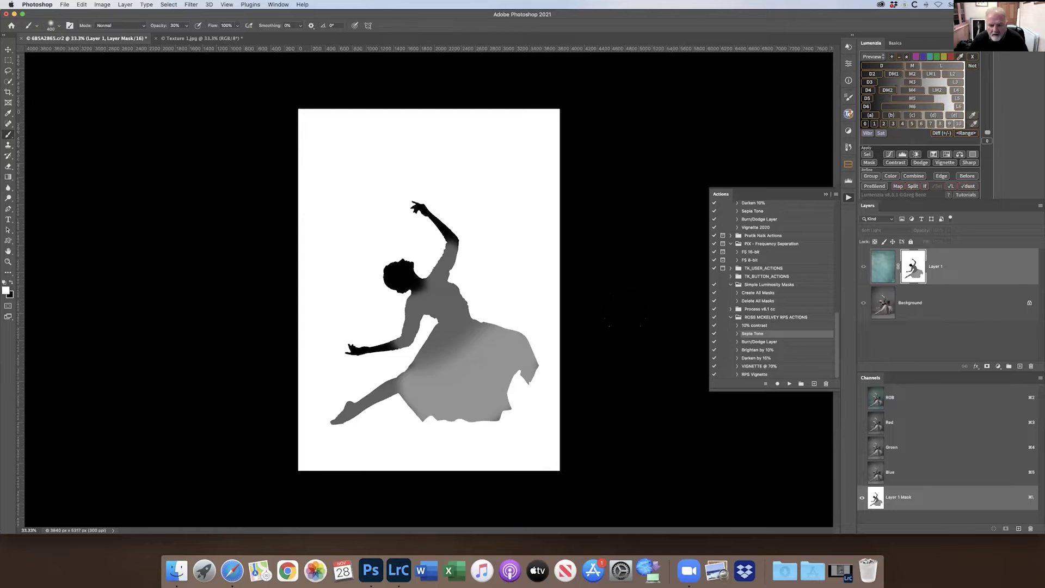
Return from the mask view to the texture layer's image content and compare the photo with the layer off and on
{"action": "left_click", "coordinate": [878, 269]}
{"action": "left_click", "coordinate": [863, 266]}
{"action": "left_click", "coordinate": [863, 266]}
{"action": "key", "text": "super+plus"}
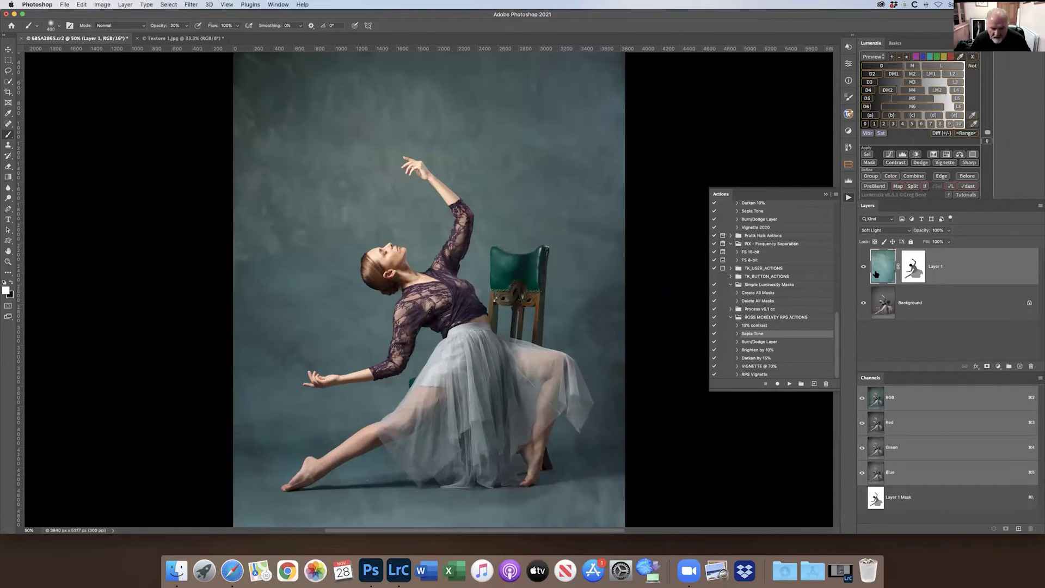
Compare the dancer with Layer 1's mask disabled and enabled, and the whole photo with the layer hidden and shown
{"action": "left_click", "coordinate": [913, 267], "text": "shift"}
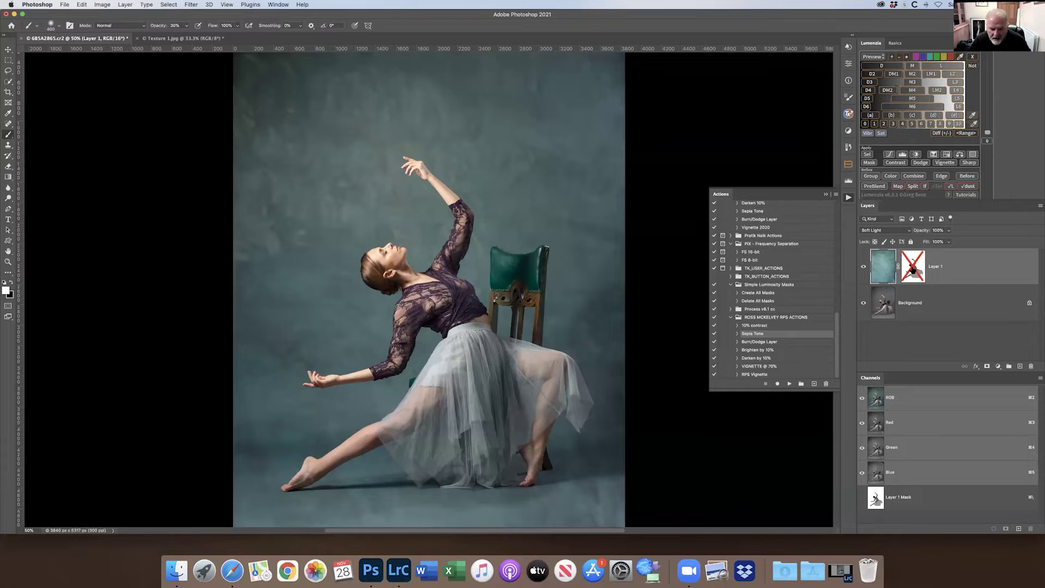
{"action": "left_click", "coordinate": [913, 267], "text": "shift"}
{"action": "left_click", "coordinate": [913, 267], "text": "shift"}
{"action": "left_click", "coordinate": [913, 267], "text": "shift"}
{"action": "left_click", "coordinate": [913, 268], "text": "shift"}
{"action": "left_click", "coordinate": [914, 269], "text": "shift"}
{"action": "left_click", "coordinate": [914, 268], "text": "shift"}
{"action": "left_click", "coordinate": [914, 269], "text": "shift"}
{"action": "left_click", "coordinate": [915, 268], "text": "shift"}
{"action": "left_click", "coordinate": [915, 268], "text": "shift"}
{"action": "left_click", "coordinate": [915, 269], "text": "shift"}
{"action": "left_click", "coordinate": [915, 268], "text": "shift"}
{"action": "key", "text": "super+minus"}
{"action": "key", "text": "super+minus"}
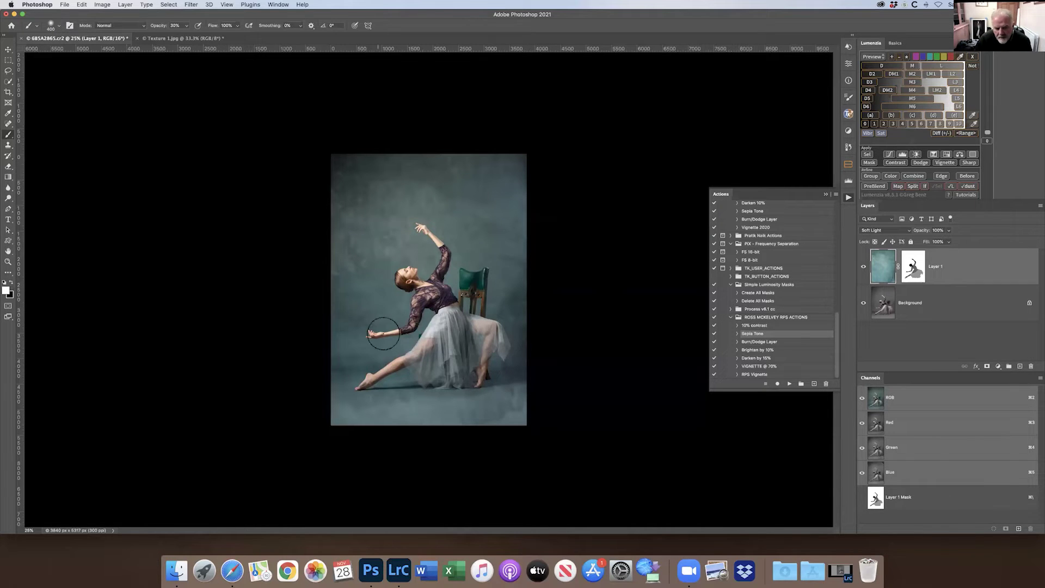
{"action": "left_click", "coordinate": [863, 266]}
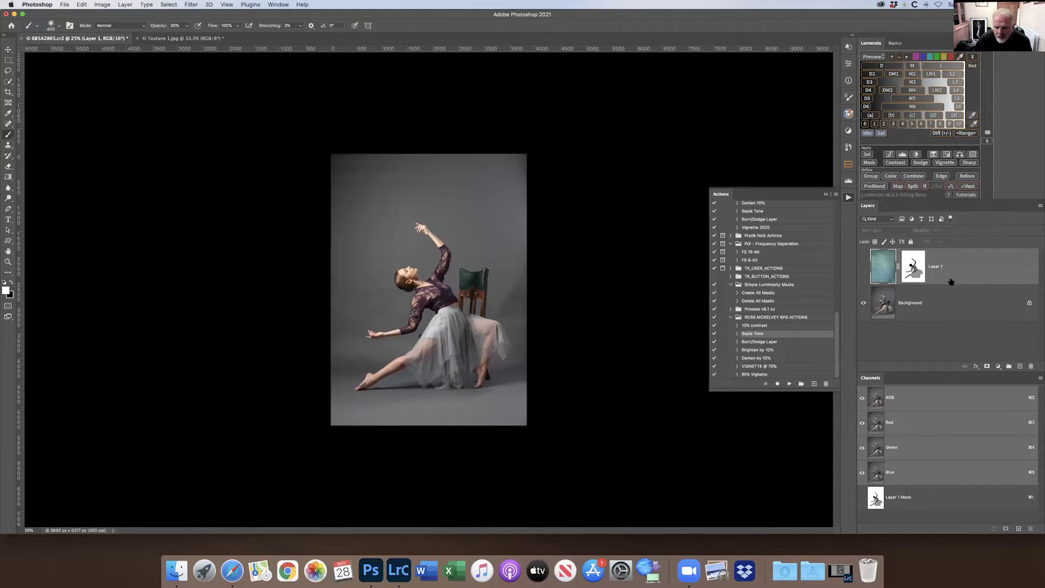
{"action": "left_click", "coordinate": [863, 266]}
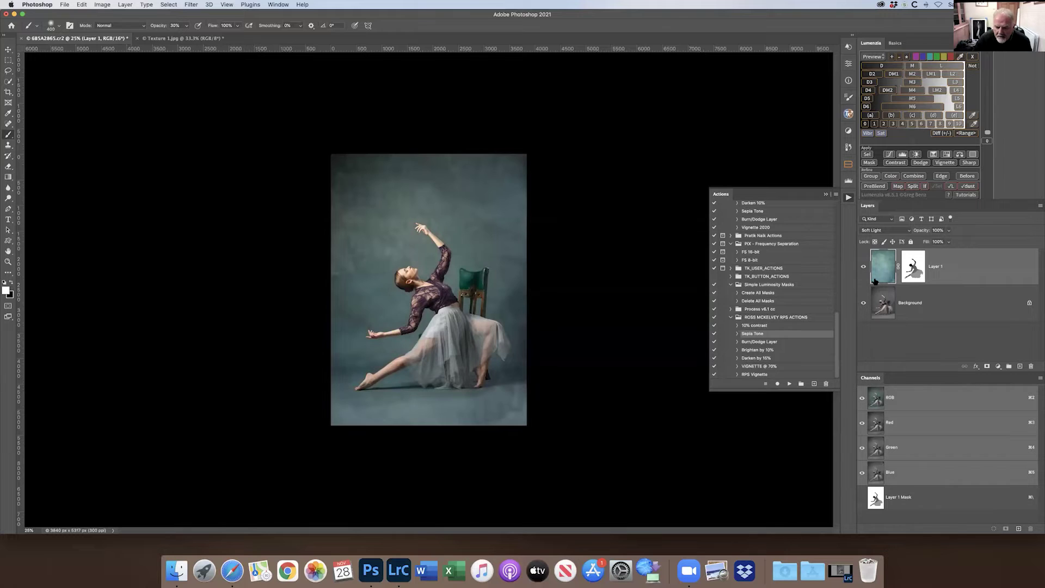
Select the floor strip of the texture layer with the Rectangular Marquee, widen its lower edge with a perspective transform, and deselect it
{"action": "left_click", "coordinate": [9, 61]}
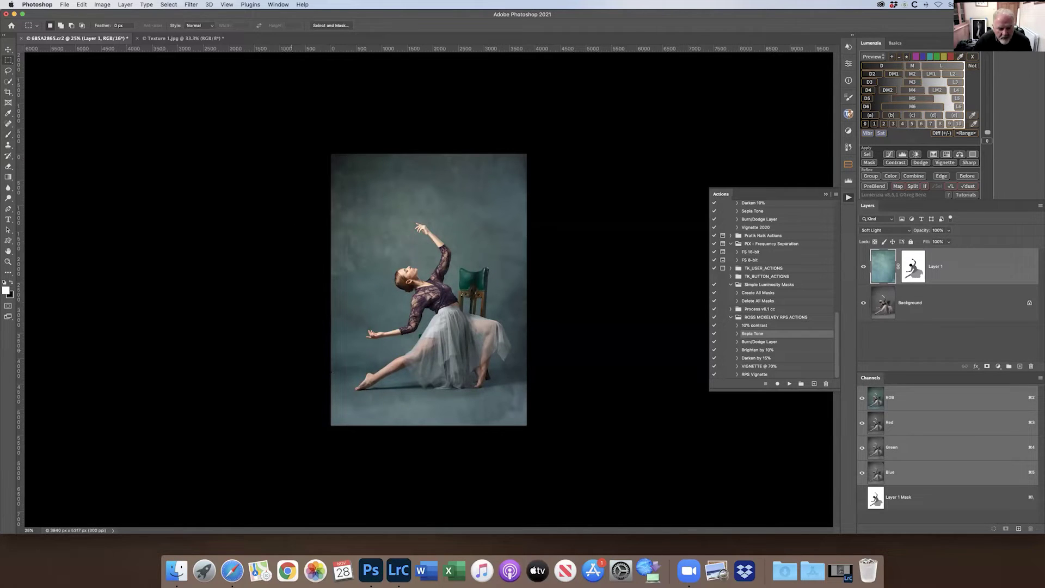
{"action": "left_click_drag", "start_coordinate": [330, 369], "coordinate": [631, 447]}
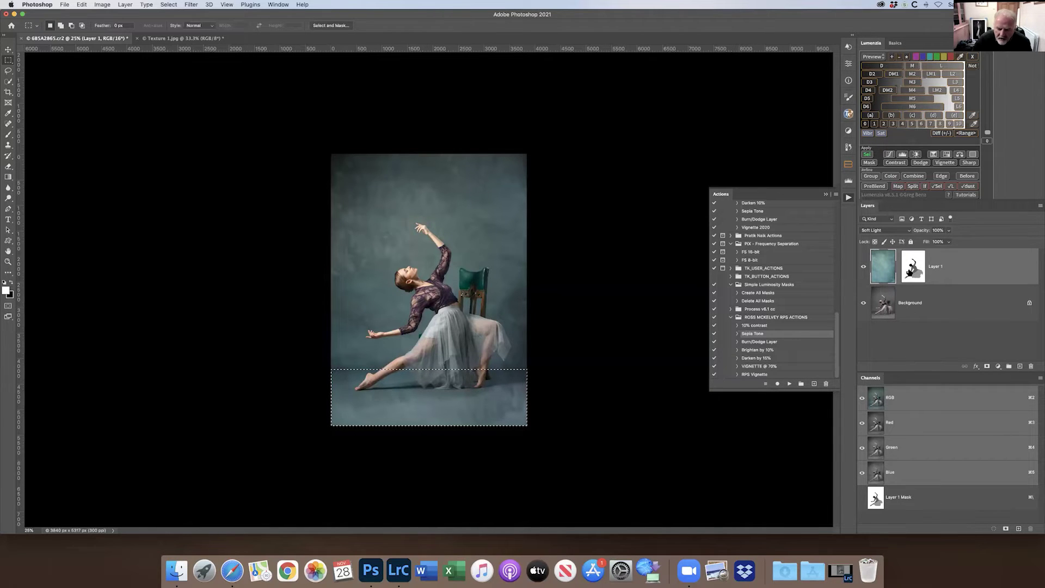
{"action": "key", "text": "super+t"}
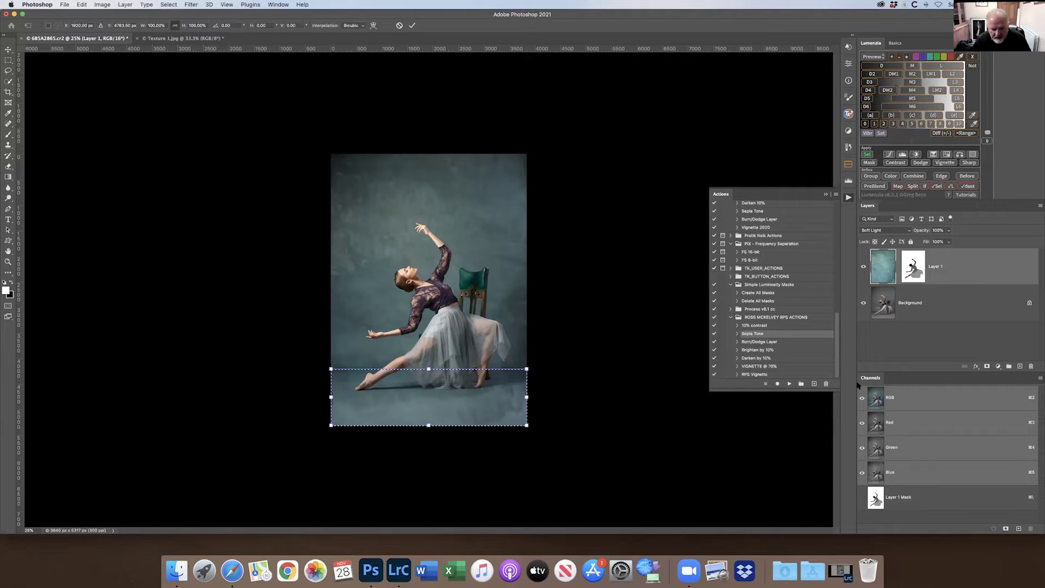
{"action": "right_click", "coordinate": [500, 387]}
{"action": "left_click", "coordinate": [549, 430]}
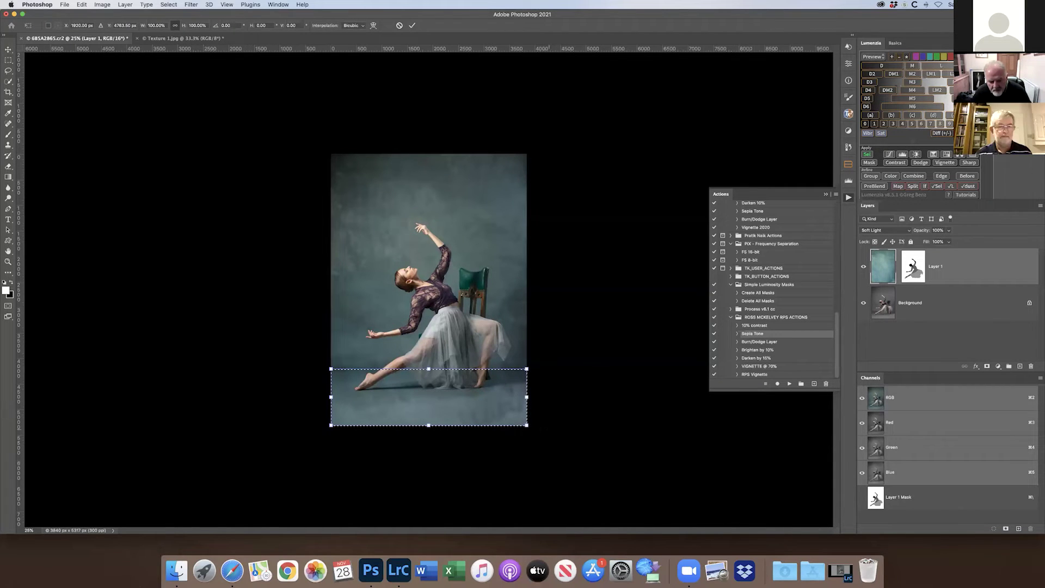
{"action": "left_click_drag", "start_coordinate": [526, 425], "coordinate": [674, 425]}
{"action": "key", "text": "Escape"}
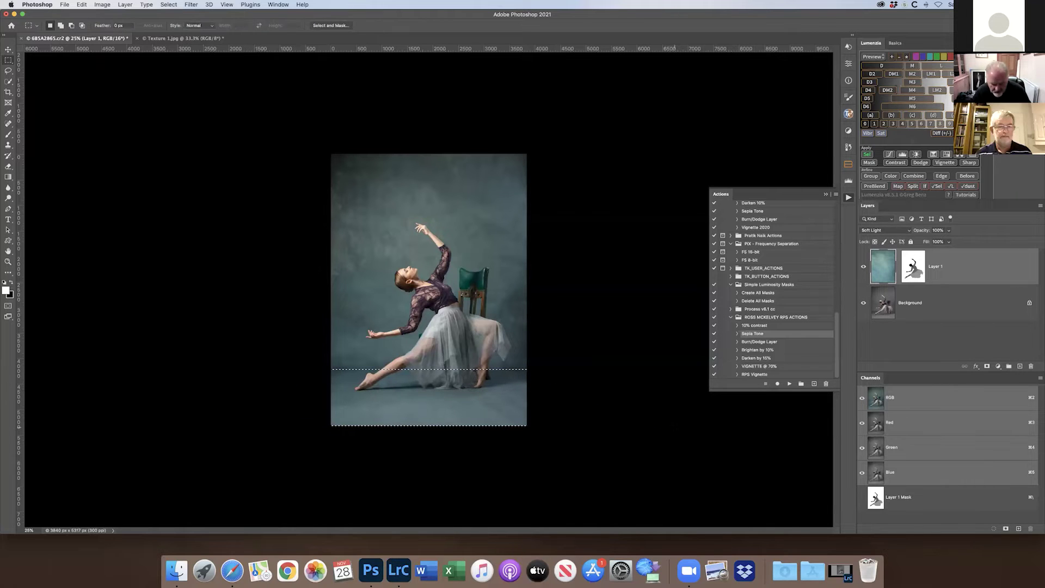
{"action": "key", "text": "super+d"}
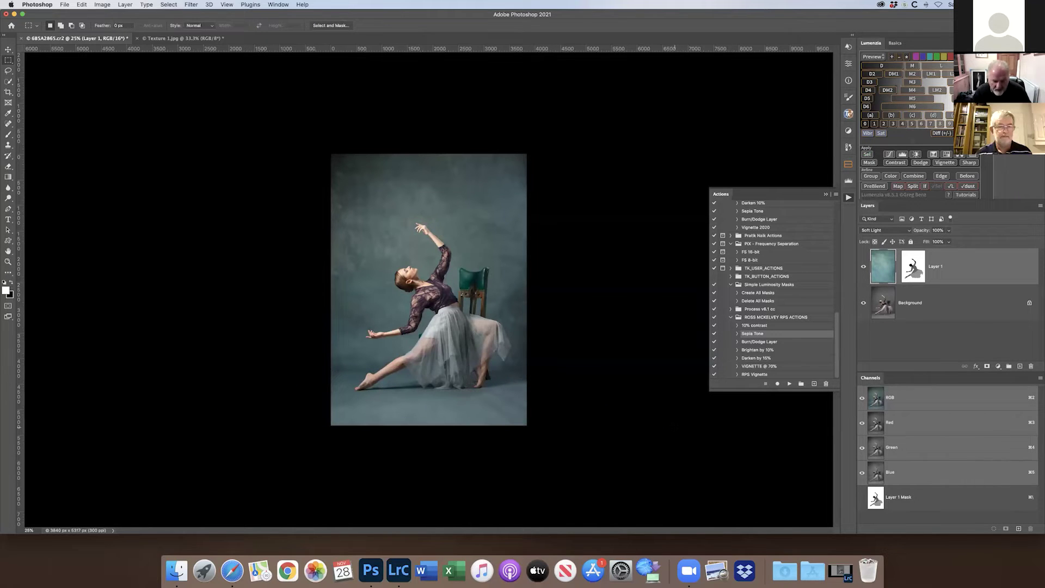
Compare the photo with the texture layer hidden and shown, and flatten the image
{"action": "left_click", "coordinate": [864, 266]}
{"action": "left_click", "coordinate": [864, 266]}
{"action": "left_click", "coordinate": [1039, 206]}
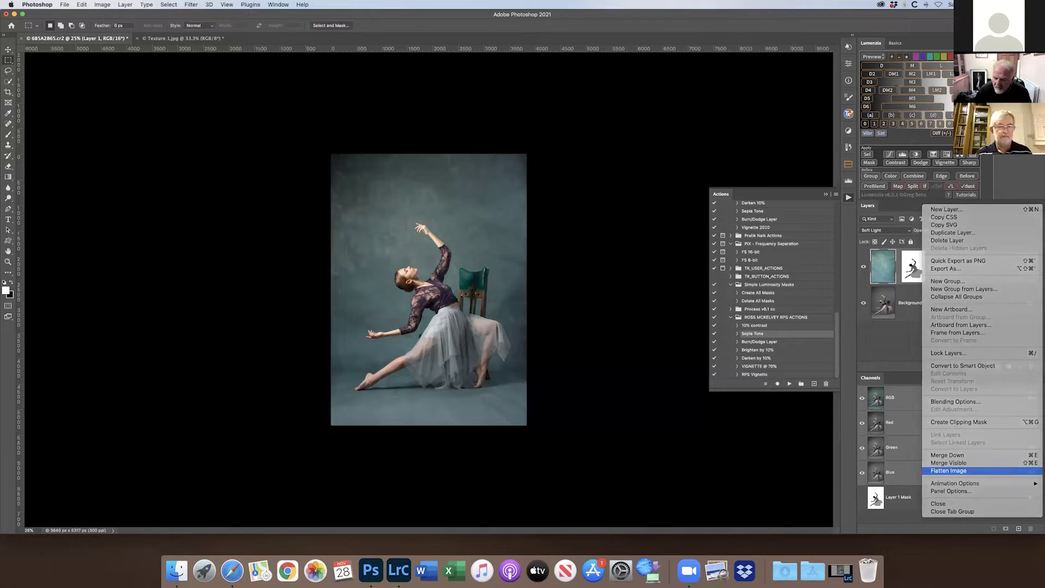
{"action": "left_click", "coordinate": [950, 470]}
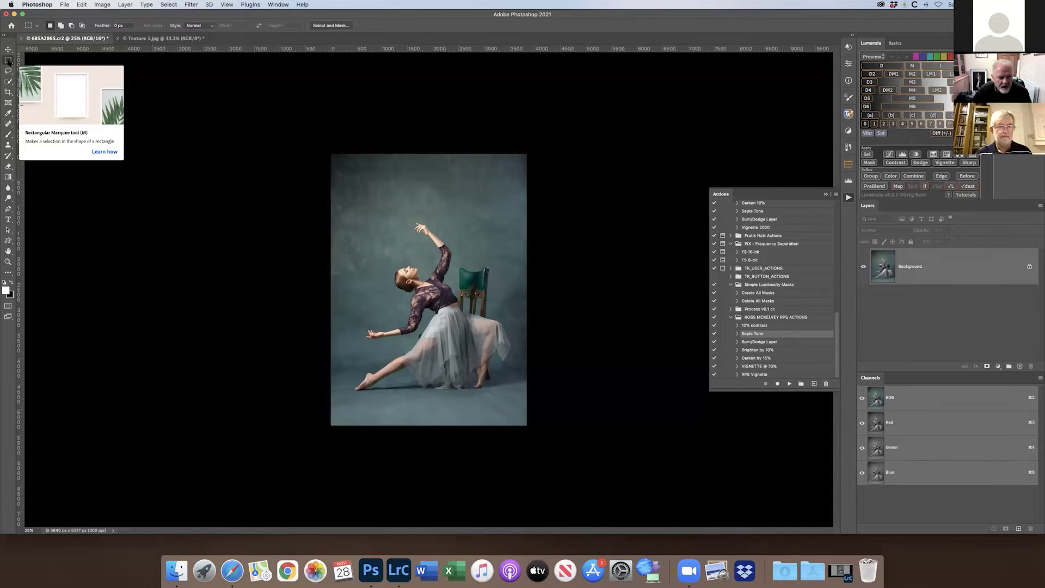
Draw an elliptical selection around the dancer, centre it on her and the chair, and run the VIGNETTE @ 70% action
{"action": "left_click", "coordinate": [9, 60]}
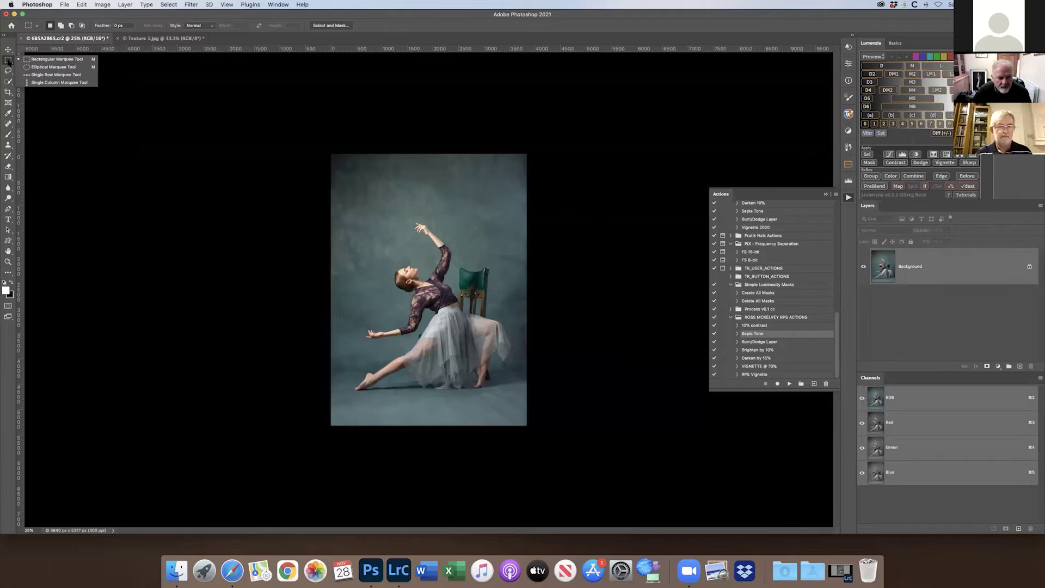
{"action": "left_click", "coordinate": [56, 67]}
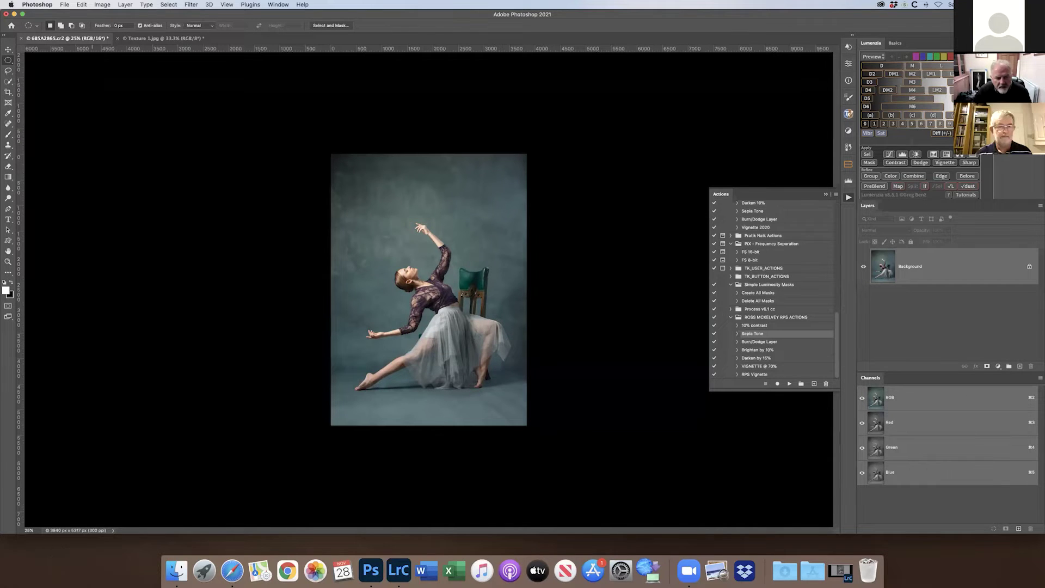
{"action": "left_click_drag", "start_coordinate": [364, 205], "coordinate": [522, 432]}
{"action": "left_click_drag", "start_coordinate": [463, 353], "coordinate": [445, 343]}
{"action": "left_click", "coordinate": [756, 367]}
{"action": "left_click", "coordinate": [789, 384]}
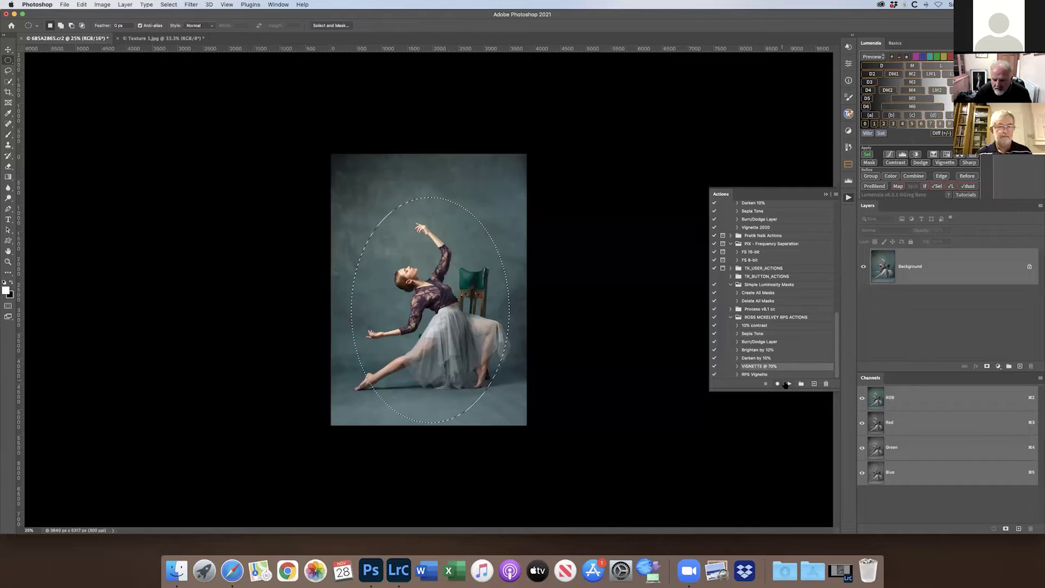
Compare the photo with the vignette layer hidden and shown, and flatten the vignette into the background
{"action": "left_click", "coordinate": [863, 267]}
{"action": "left_click", "coordinate": [863, 267]}
{"action": "left_click", "coordinate": [863, 267]}
{"action": "left_click", "coordinate": [863, 266]}
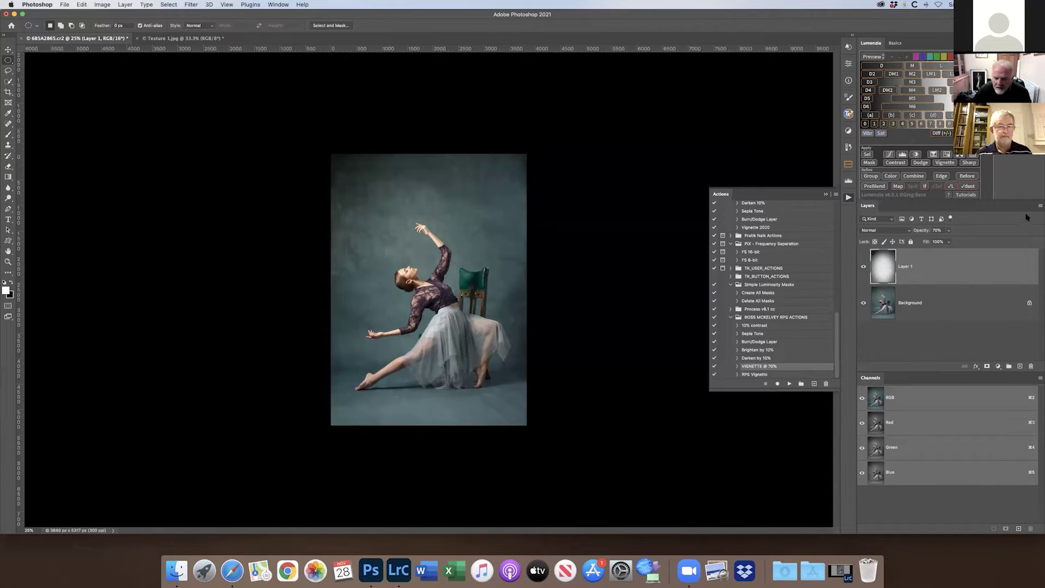
{"action": "left_click", "coordinate": [1039, 207]}
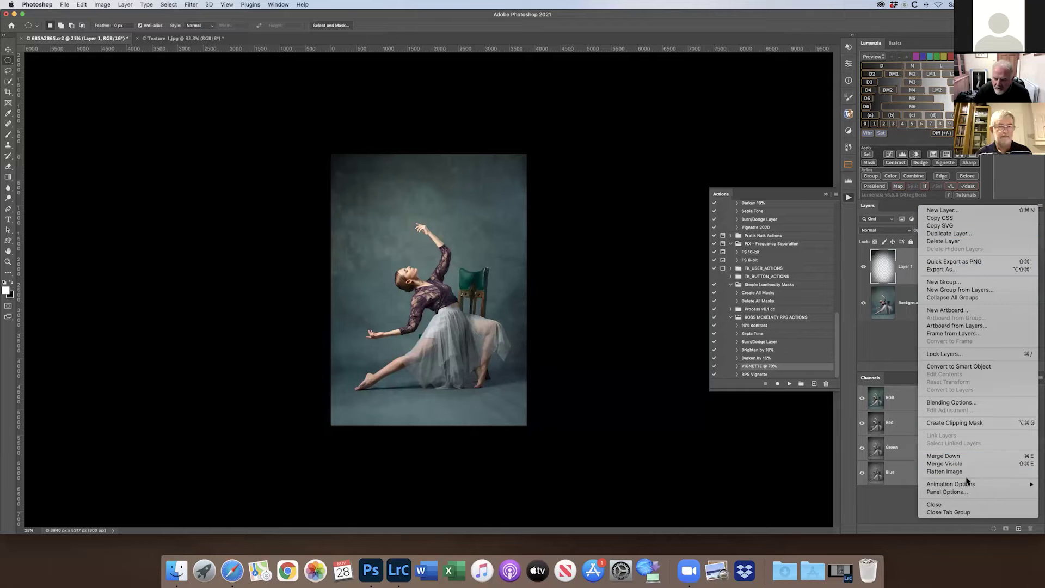
{"action": "left_click", "coordinate": [944, 471]}
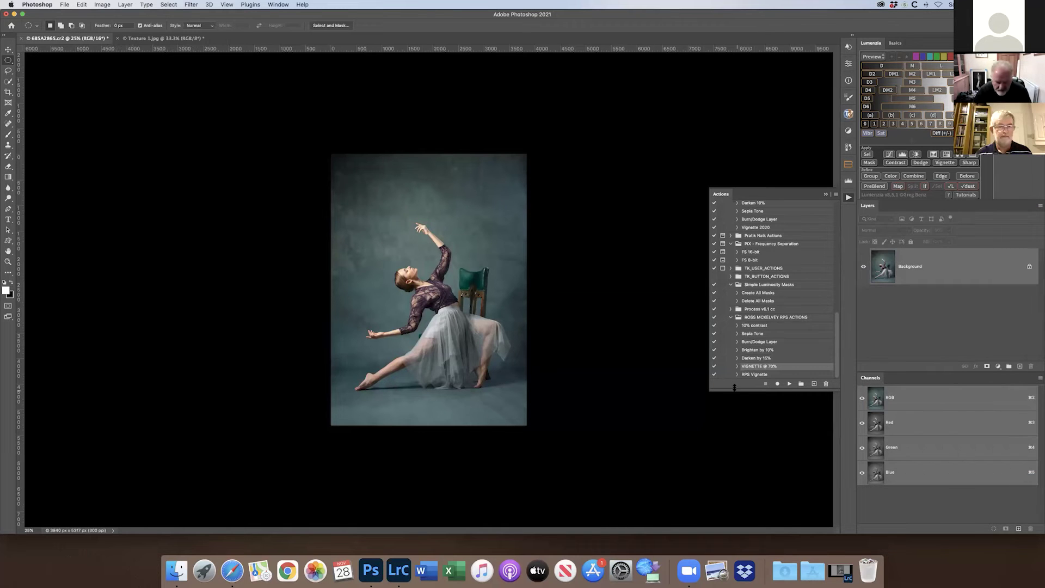
Darken the floor's lower edge by running VIGNETTE @ 70% on a wide ellipse of about 11690 × 7710 px, and flatten the image
{"action": "key", "text": "super+minus"}
{"action": "key", "text": "super+minus"}
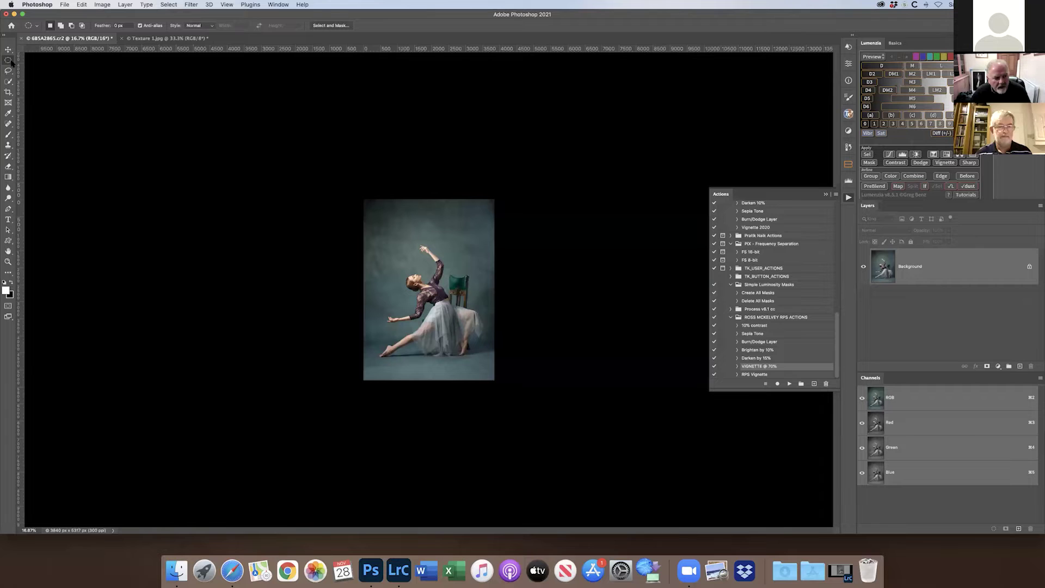
{"action": "left_click_drag", "start_coordinate": [228, 100], "coordinate": [622, 346]}
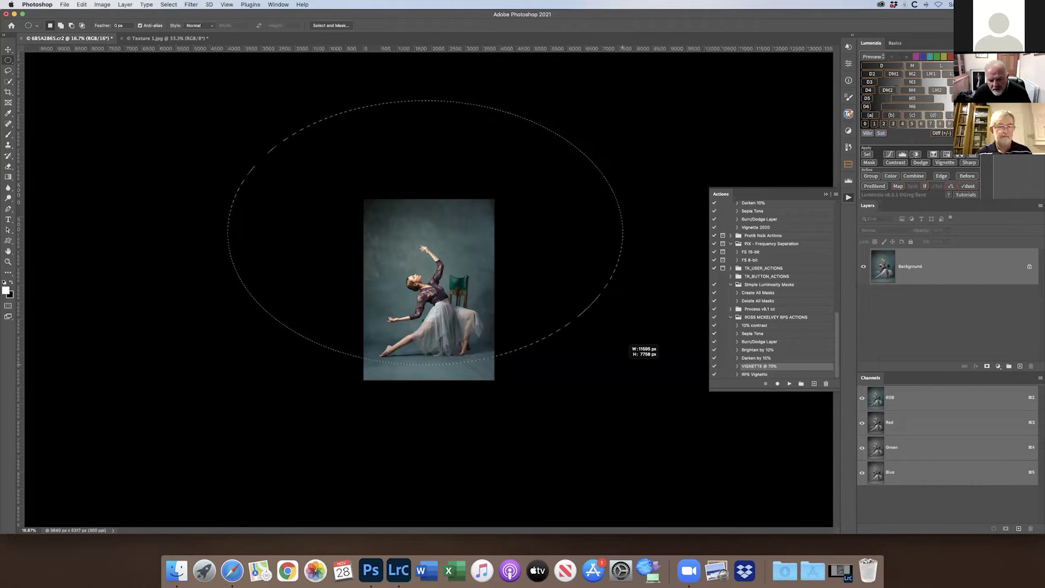
{"action": "left_click_drag", "start_coordinate": [623, 365], "coordinate": [626, 363]}
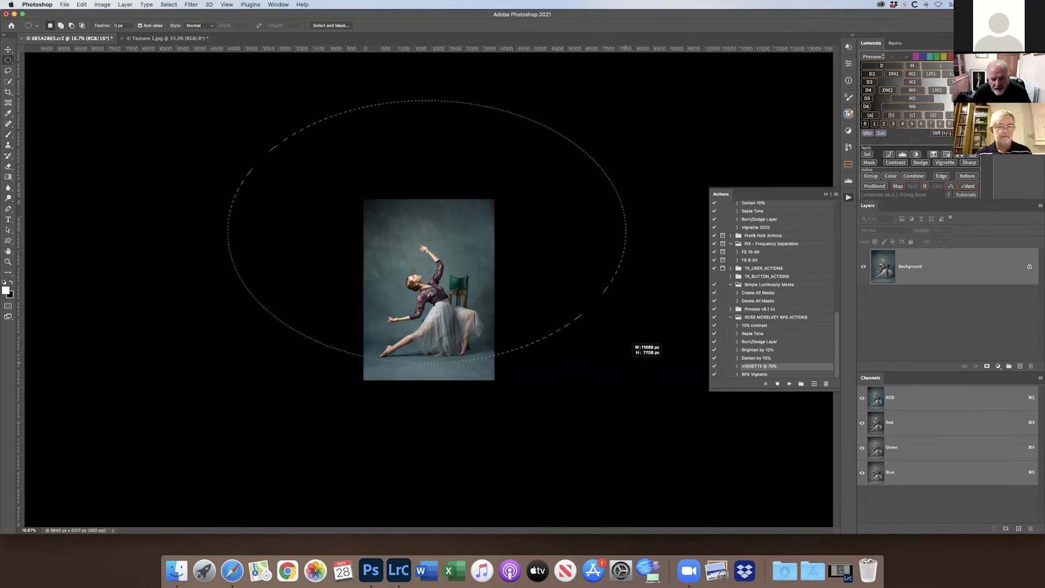
{"action": "left_click_drag", "start_coordinate": [626, 363], "coordinate": [626, 363]}
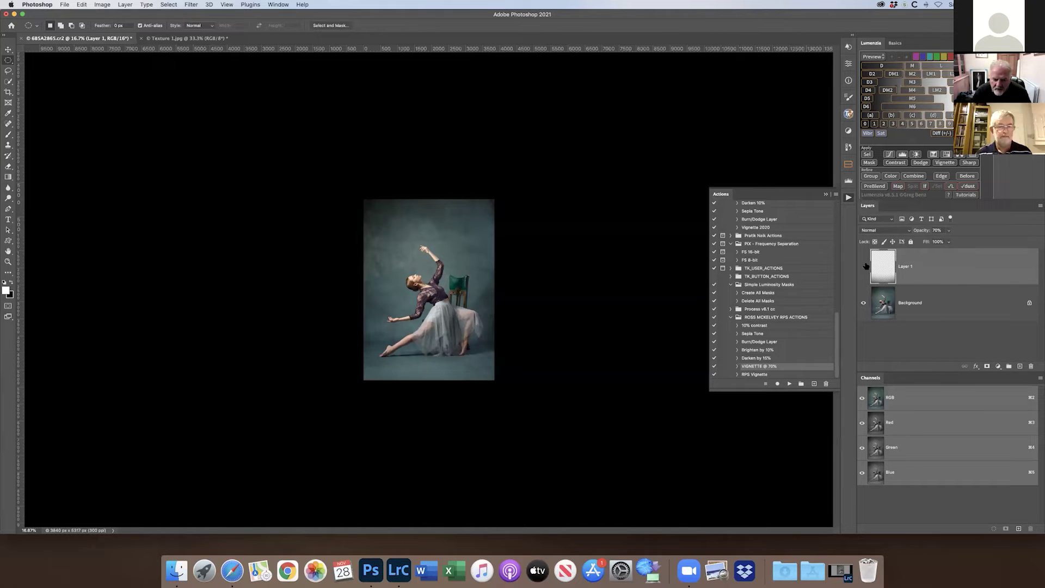
{"action": "left_click", "coordinate": [1040, 206]}
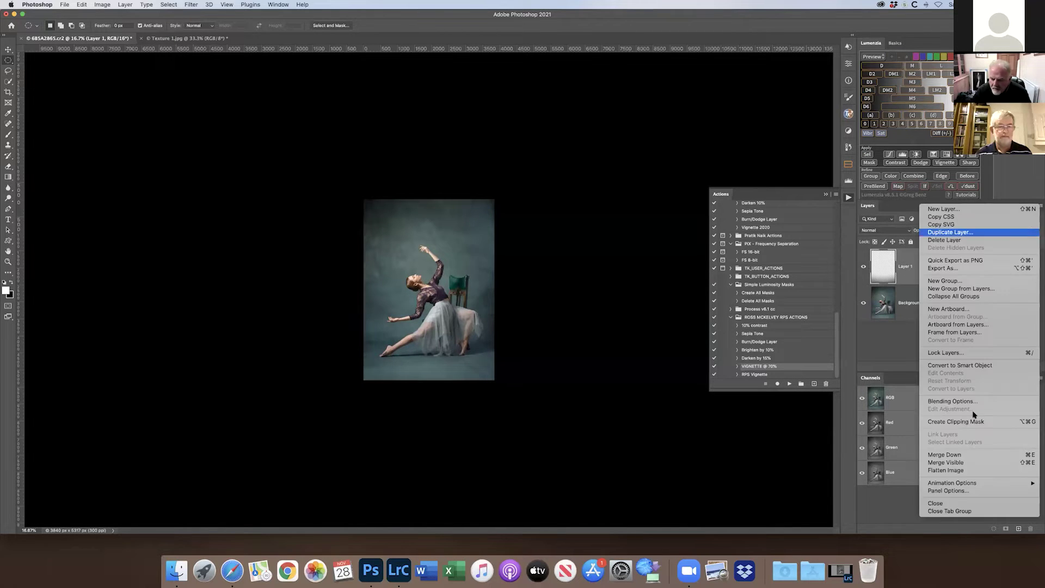
{"action": "left_click", "coordinate": [963, 471]}
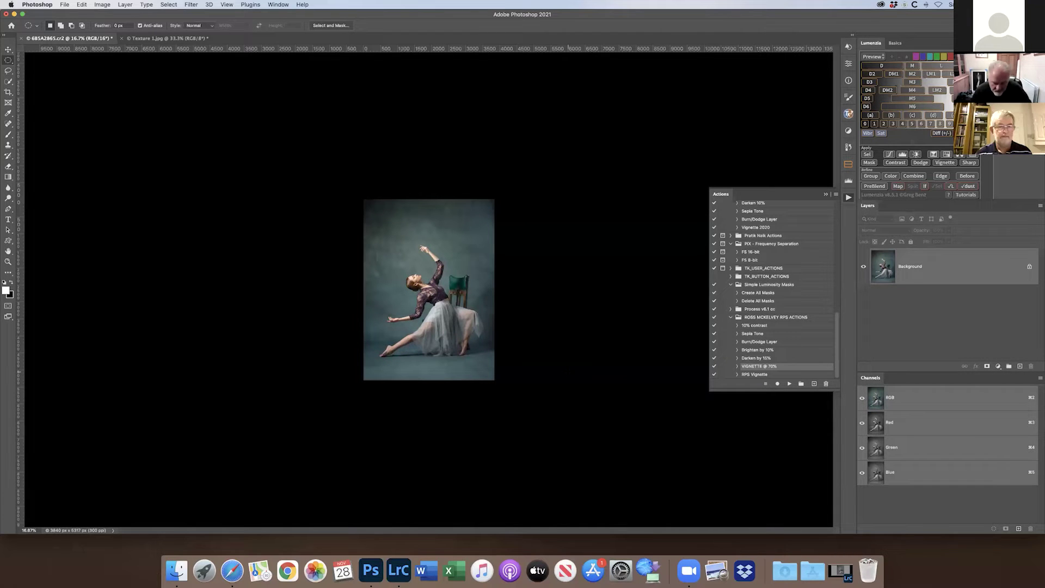
Compare the originally opened dancer photo with the textured version stored as Snapshot 1 in the history
{"action": "key", "text": "super+plus"}
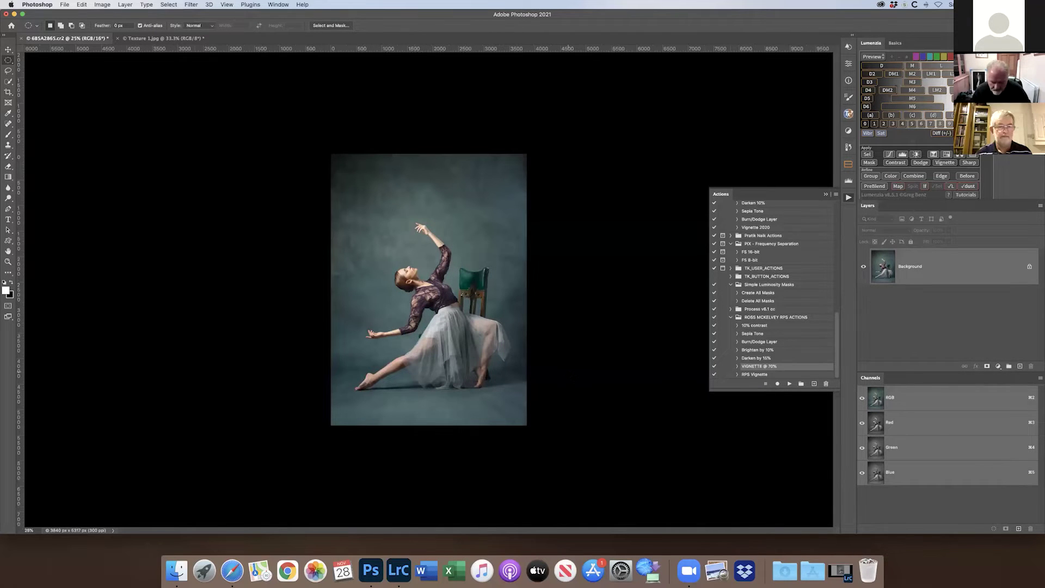
{"action": "key", "text": "super+plus"}
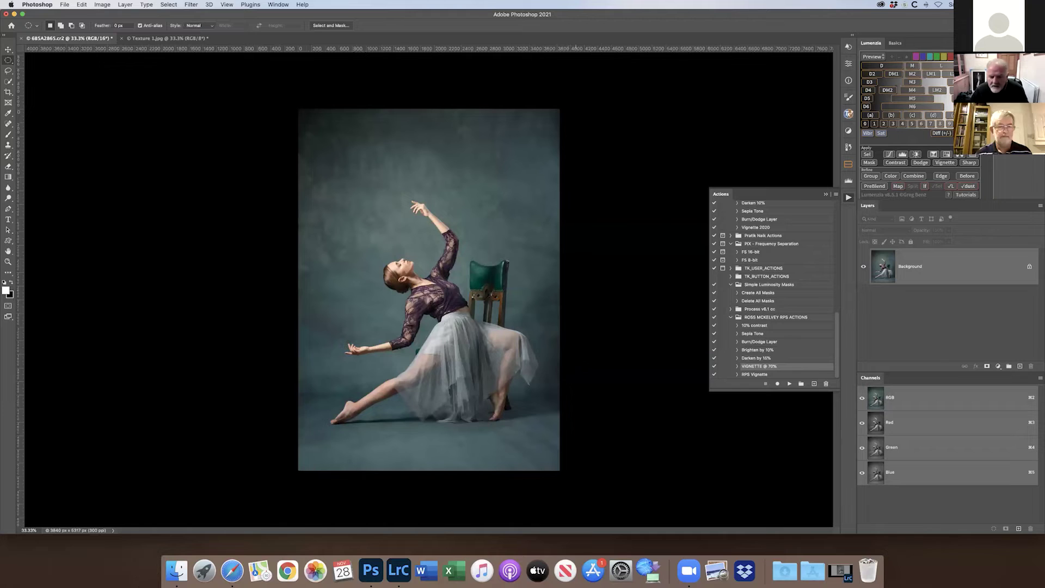
{"action": "left_click", "coordinate": [848, 148]}
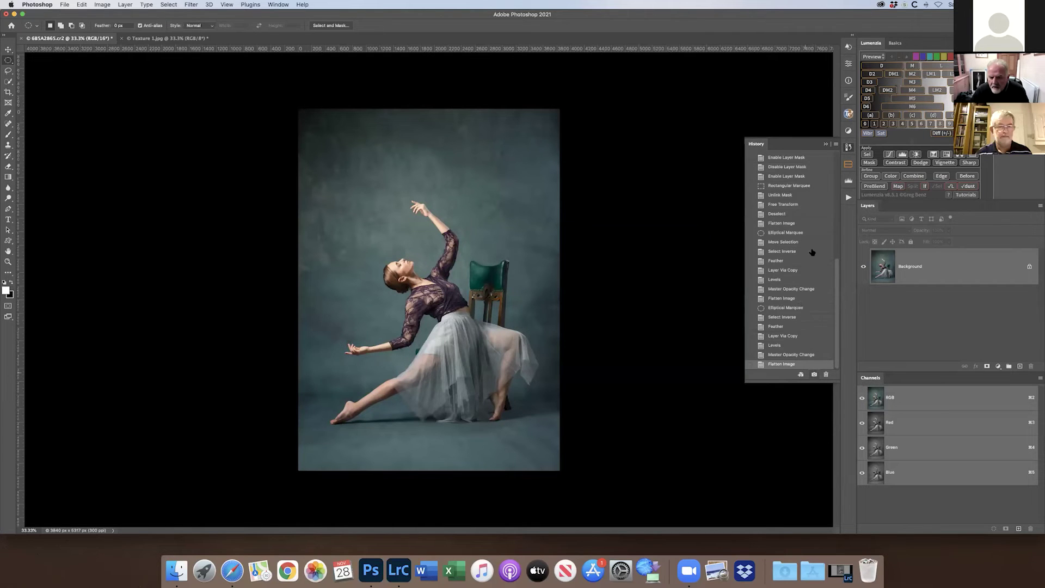
{"action": "scroll", "coordinate": [796, 236], "scroll_direction": "up", "scroll_amount": 10}
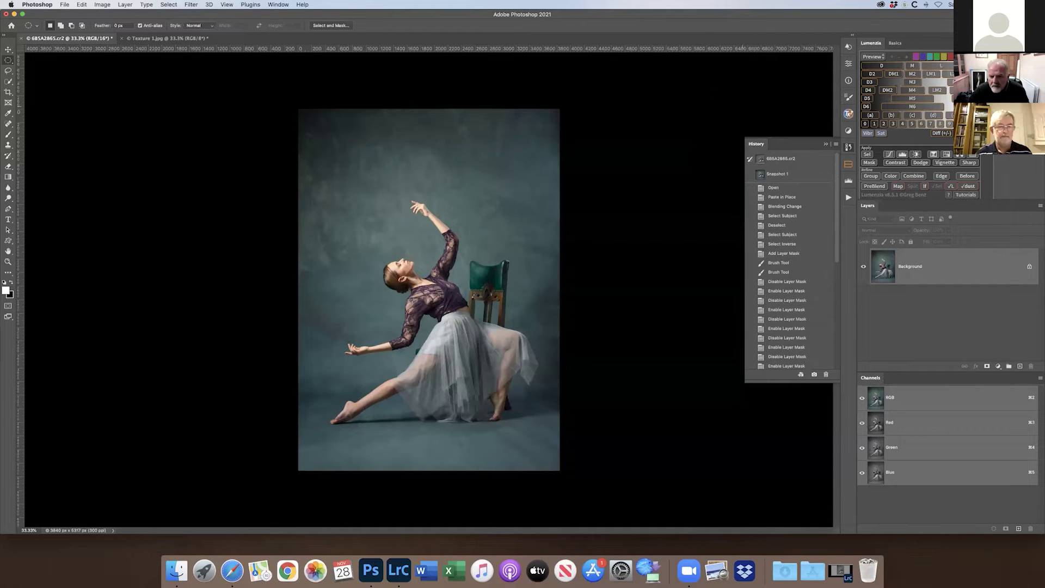
{"action": "left_click", "coordinate": [772, 159]}
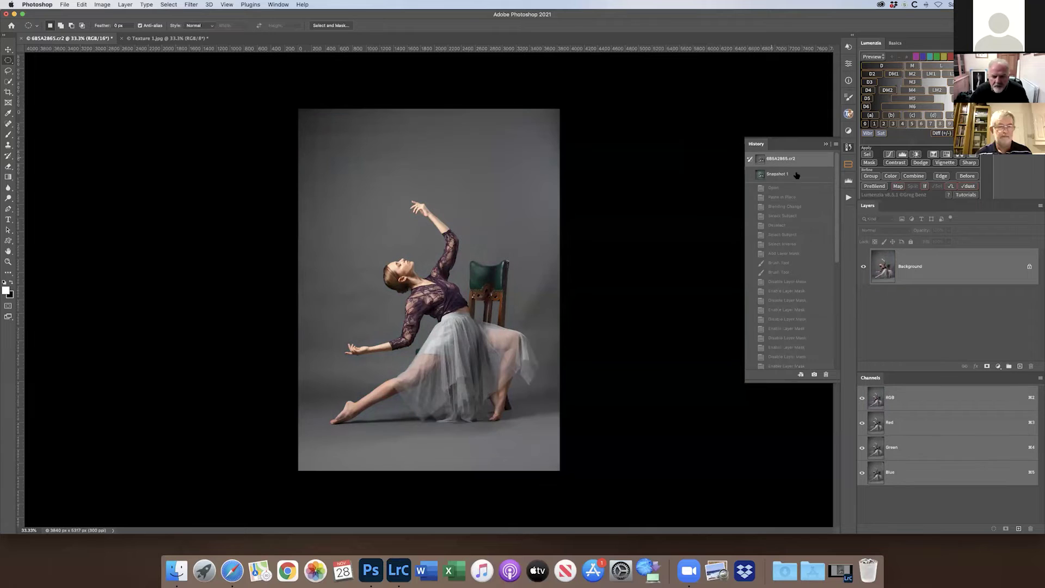
{"action": "left_click", "coordinate": [785, 174]}
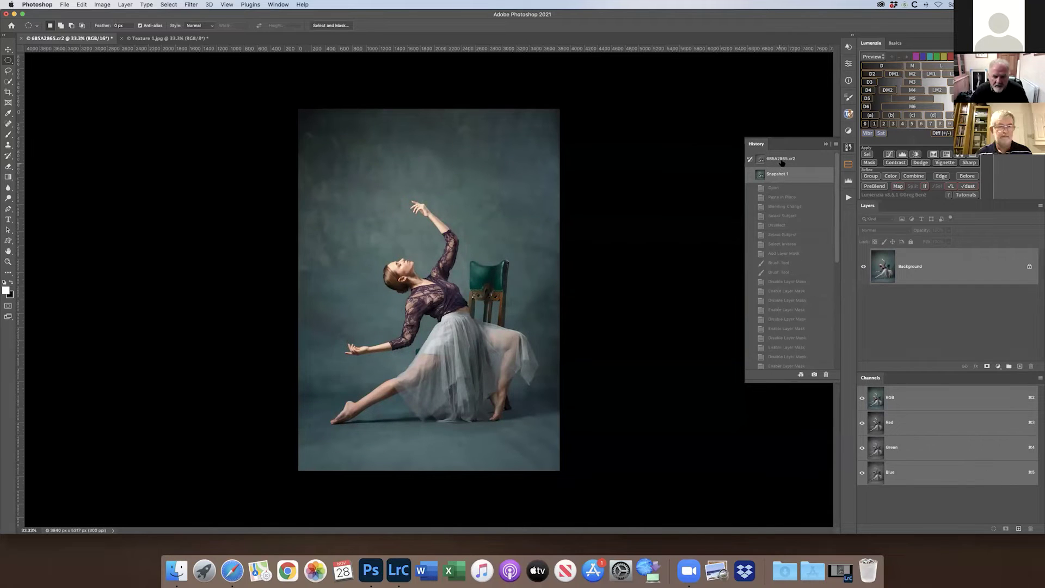
{"action": "key", "text": "super+z"}
{"action": "left_click", "coordinate": [776, 175]}
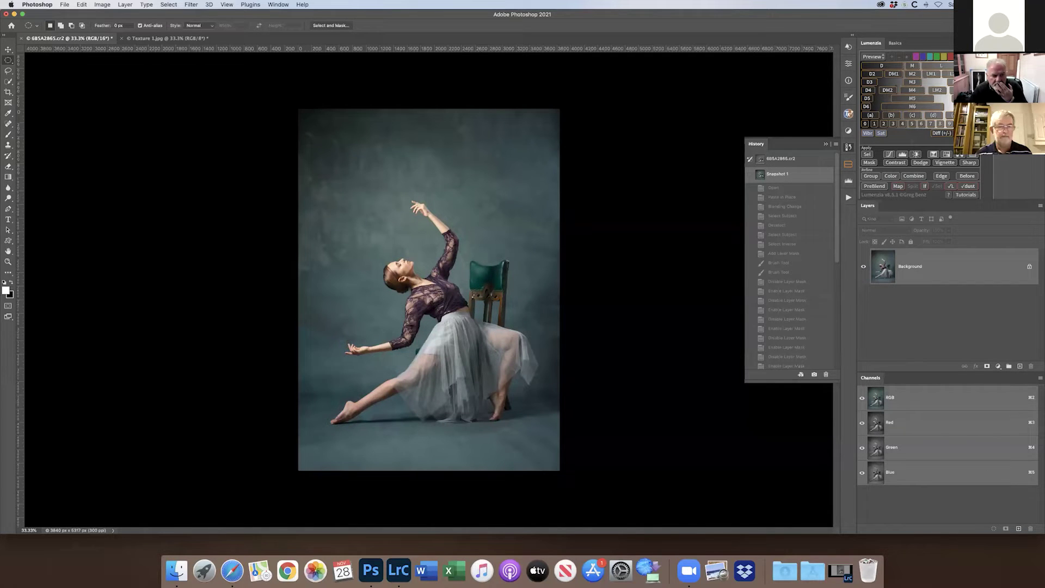
Close 6B5A2865.cr2 and Texture 1.jpg without saving, and close the empty editing window
{"action": "key", "text": "super+w"}
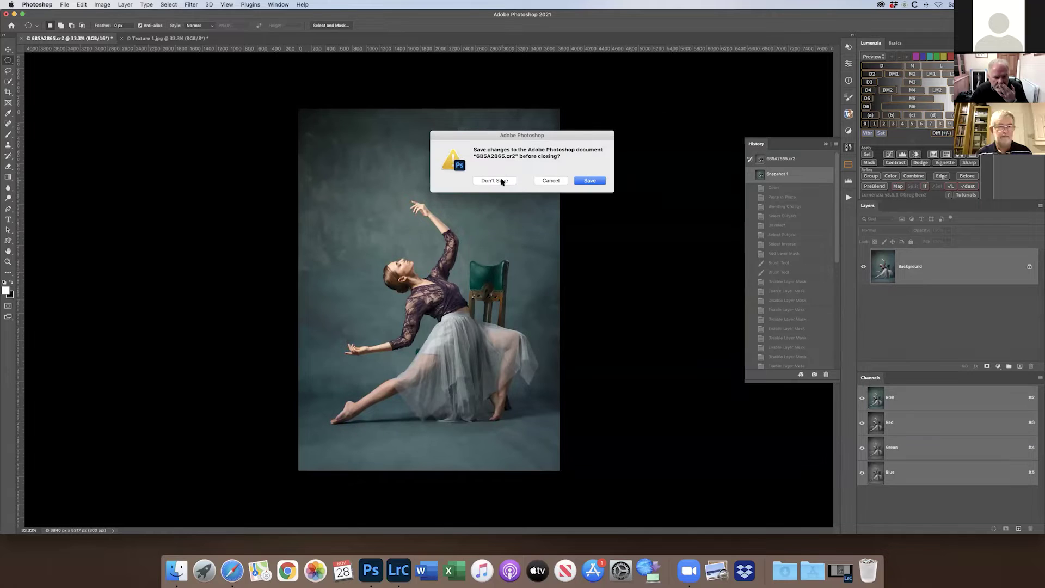
{"action": "left_click", "coordinate": [504, 181]}
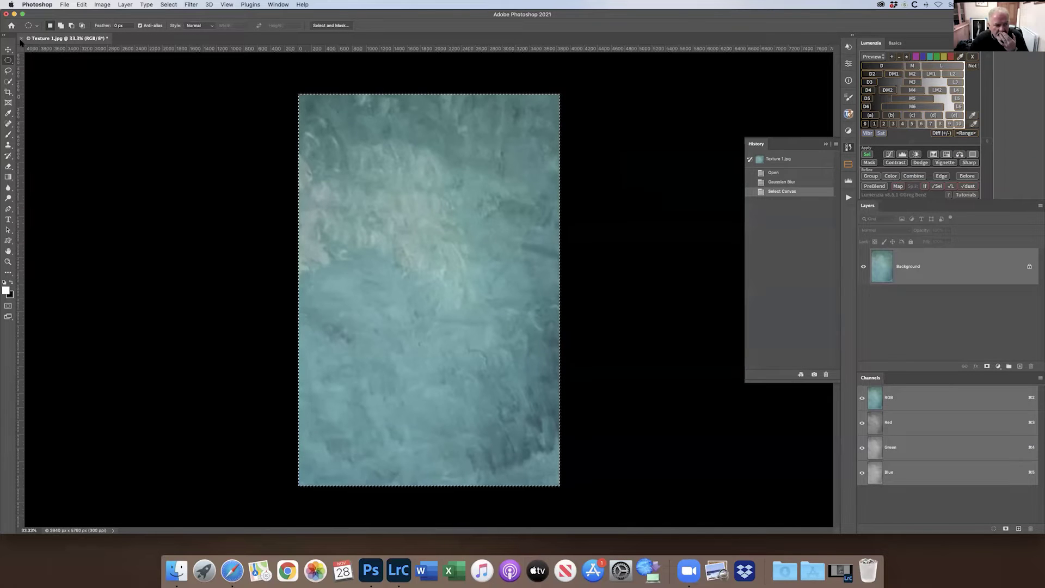
{"action": "left_click", "coordinate": [20, 39]}
{"action": "left_click", "coordinate": [499, 181]}
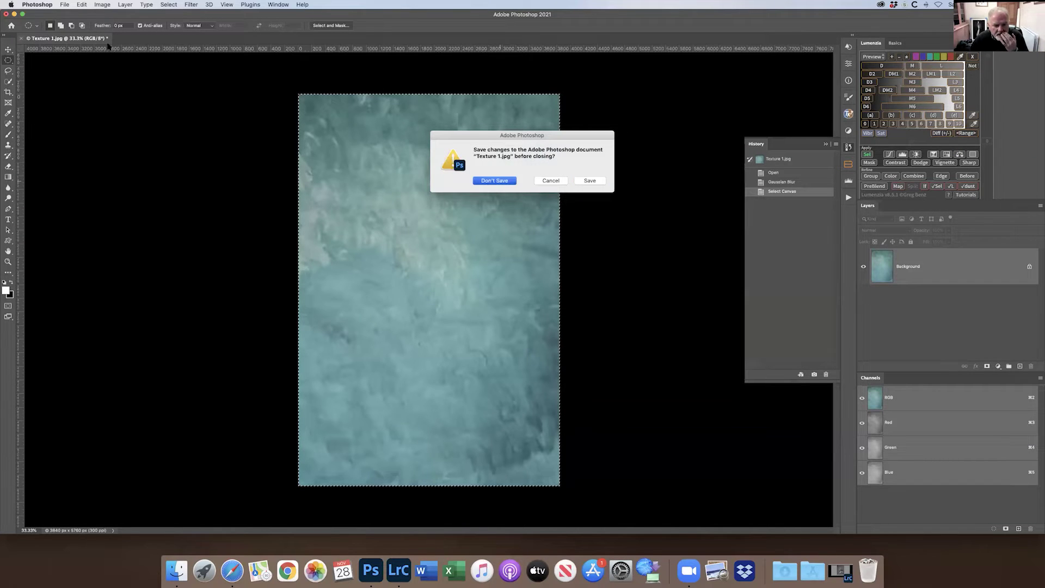
{"action": "left_click", "coordinate": [6, 13]}
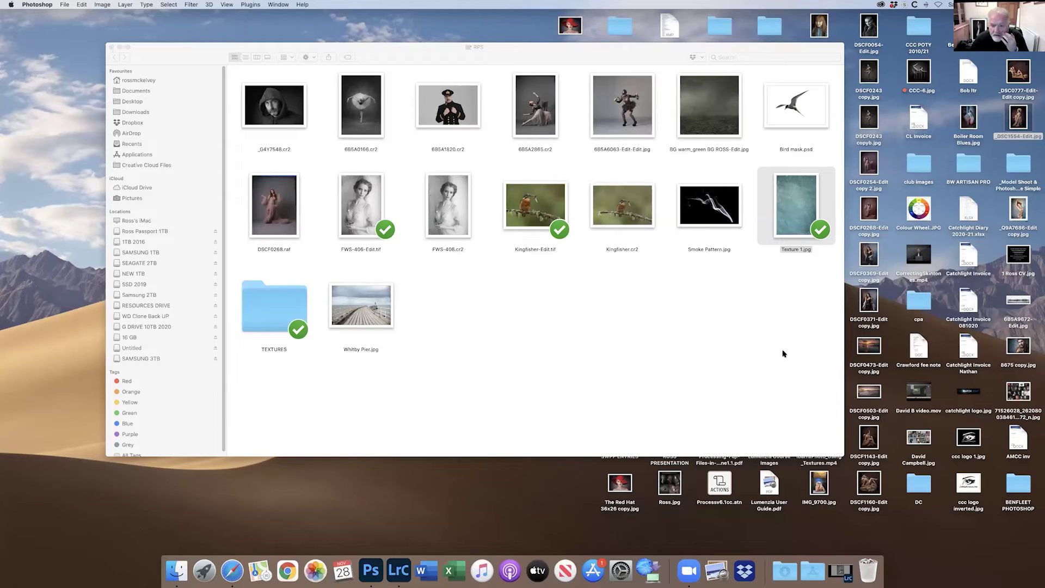
Switch to Lightroom Classic, choose DSCF0268.raf of the woman in the pink gown, and send it to Photoshop for editing
{"action": "left_click", "coordinate": [399, 569]}
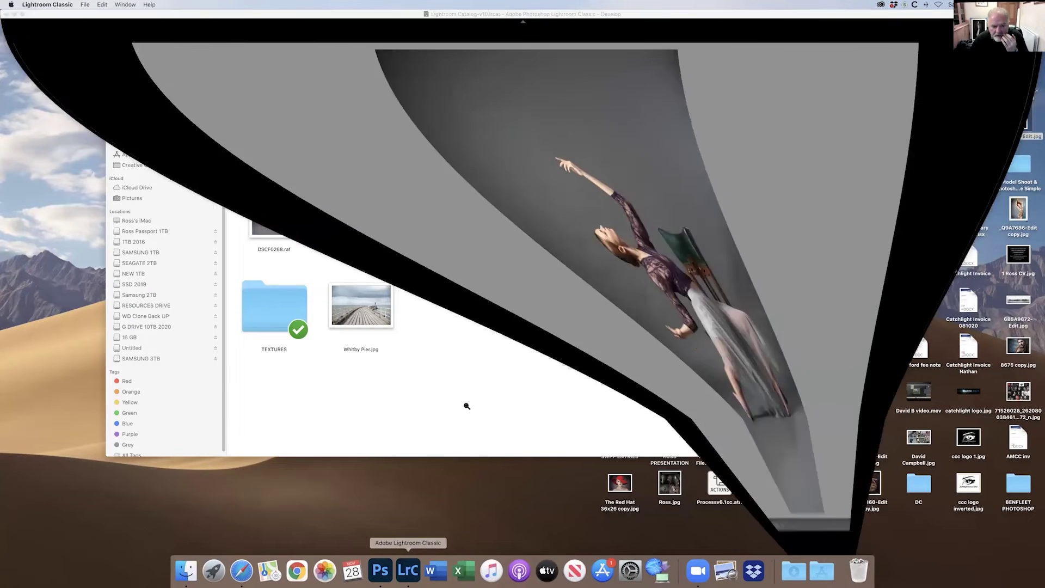
{"action": "key", "text": "g"}
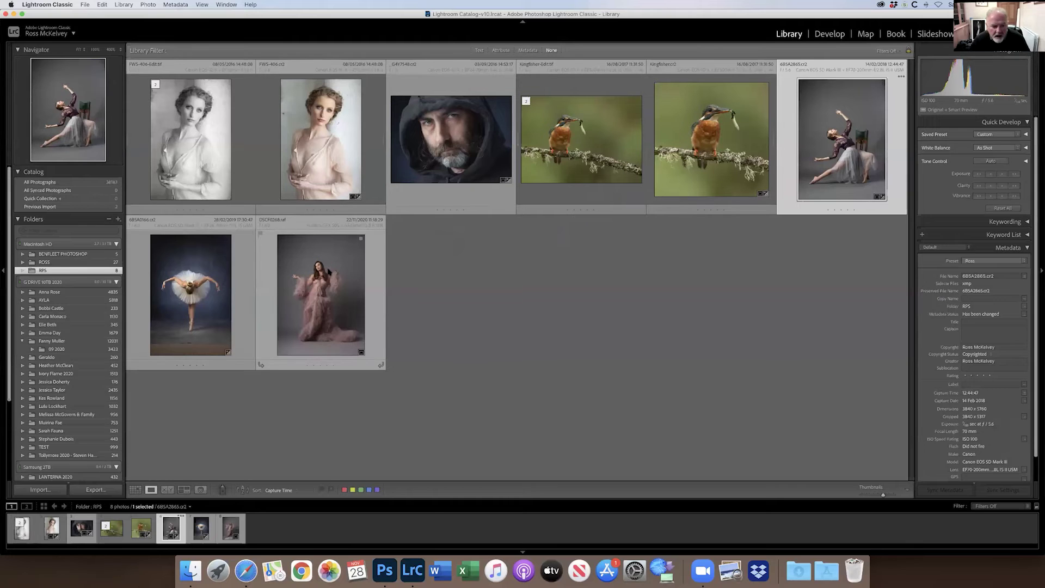
{"action": "left_click", "coordinate": [326, 278]}
{"action": "double_click", "coordinate": [330, 282]}
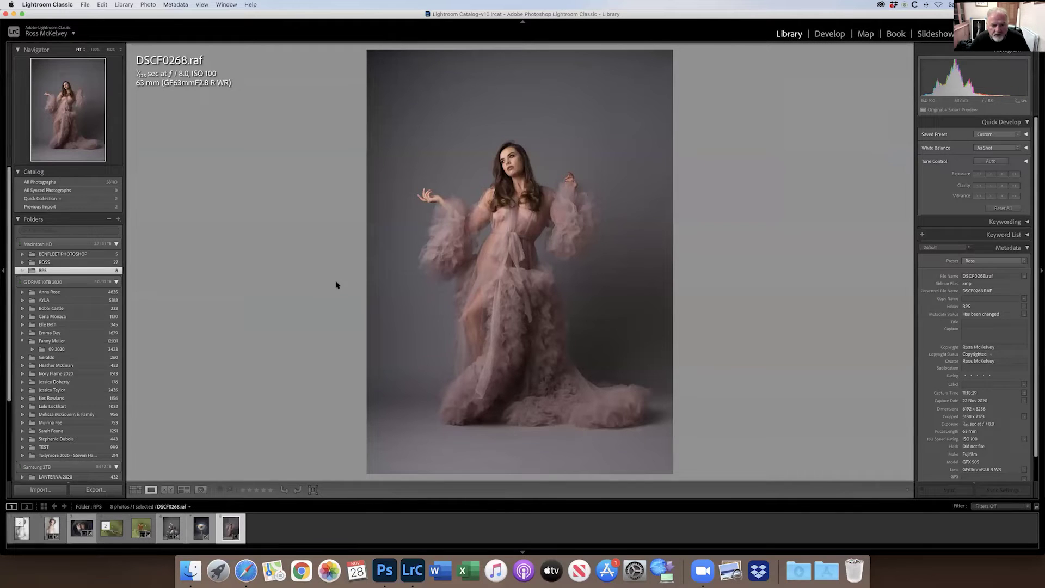
{"action": "left_click", "coordinate": [148, 4]}
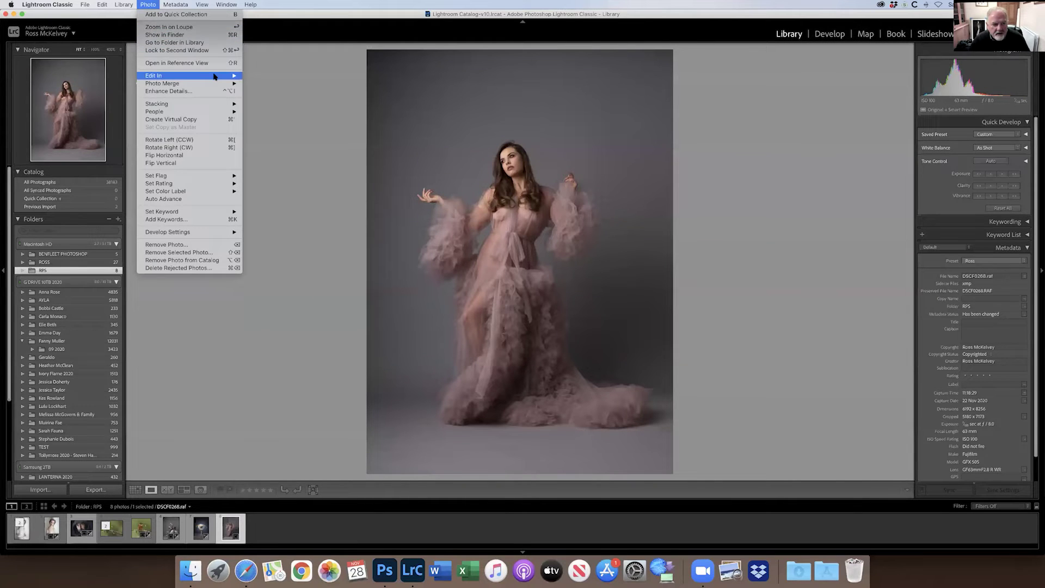
{"action": "mouse_move", "coordinate": [231, 76]}
{"action": "left_click", "coordinate": [460, 211]}
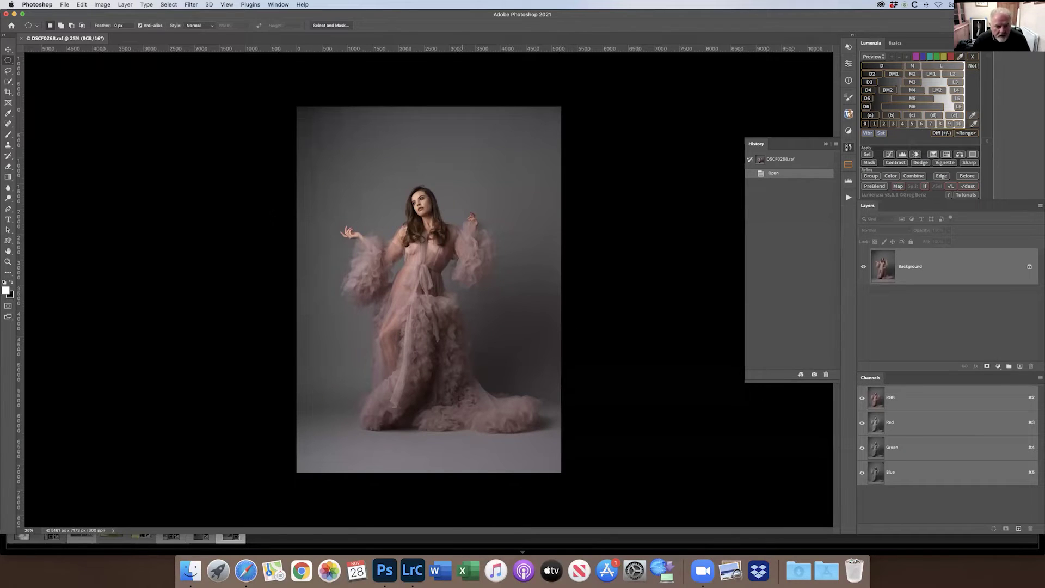
Clear the windows covering the Finder, open the TEXTURES folder, and open the pink circular texture _MG_88628.jpg in Photoshop
{"action": "left_click", "coordinate": [14, 13]}
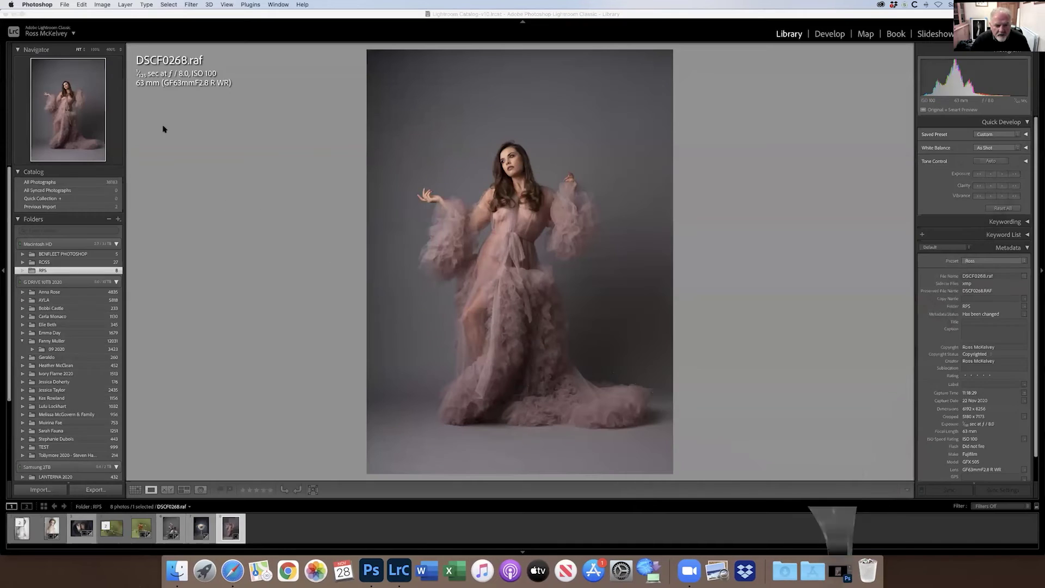
{"action": "left_click", "coordinate": [13, 13]}
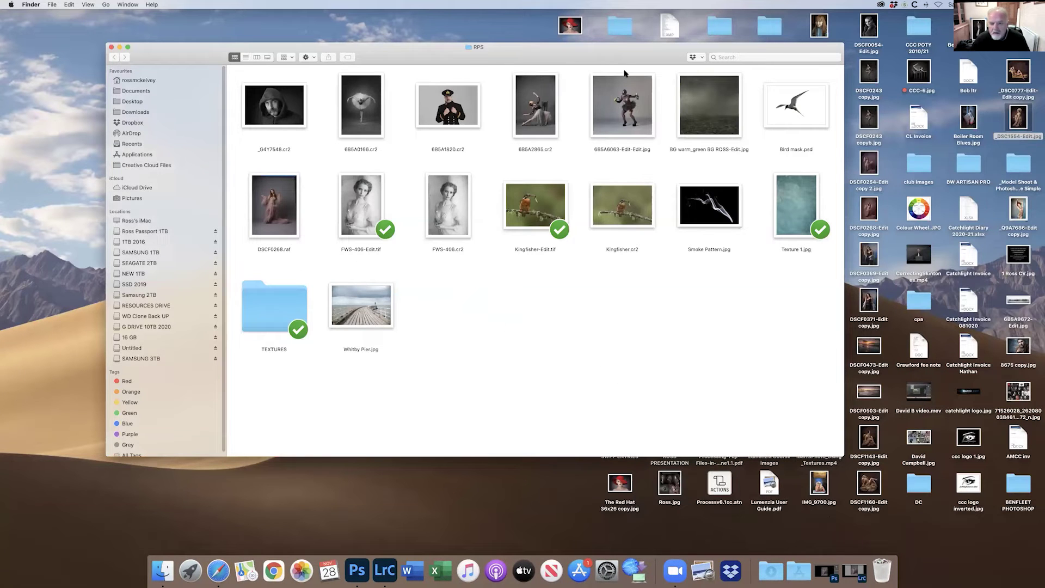
{"action": "left_click_drag", "start_coordinate": [544, 46], "coordinate": [592, 80]}
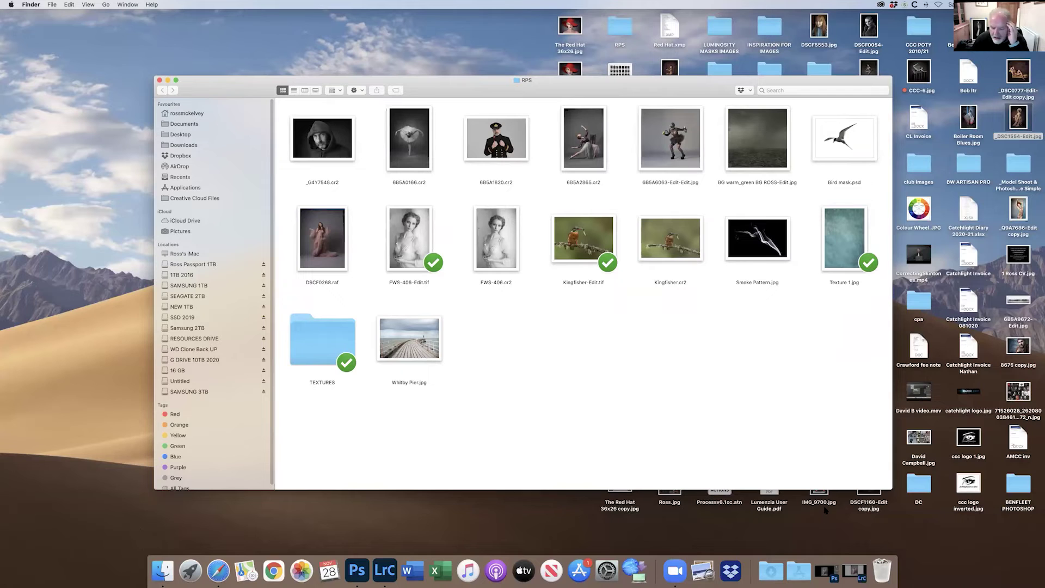
{"action": "left_click", "coordinate": [325, 340]}
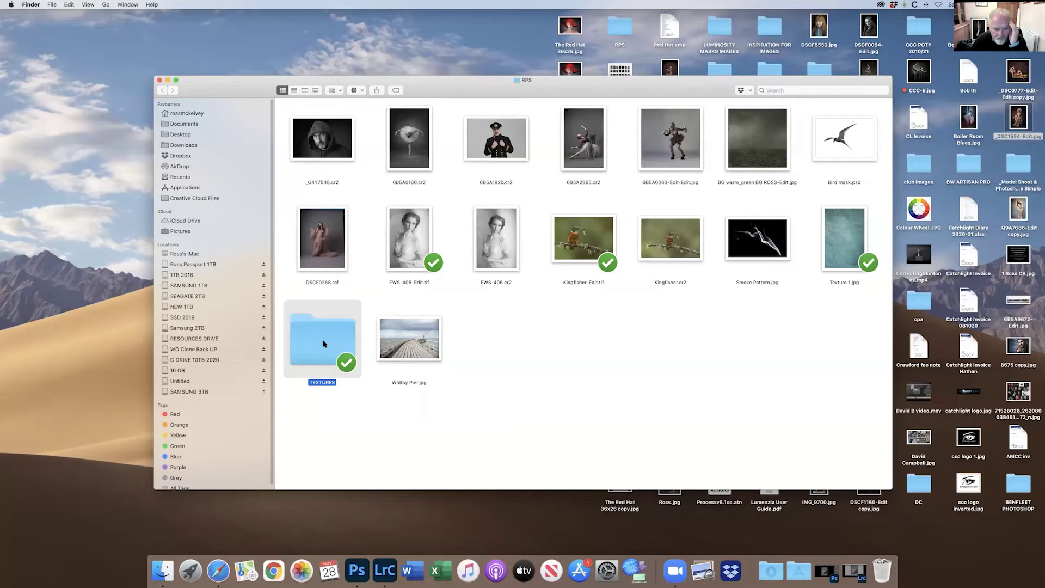
{"action": "double_click", "coordinate": [323, 343]}
{"action": "left_click_drag", "start_coordinate": [401, 139], "coordinate": [361, 569]}
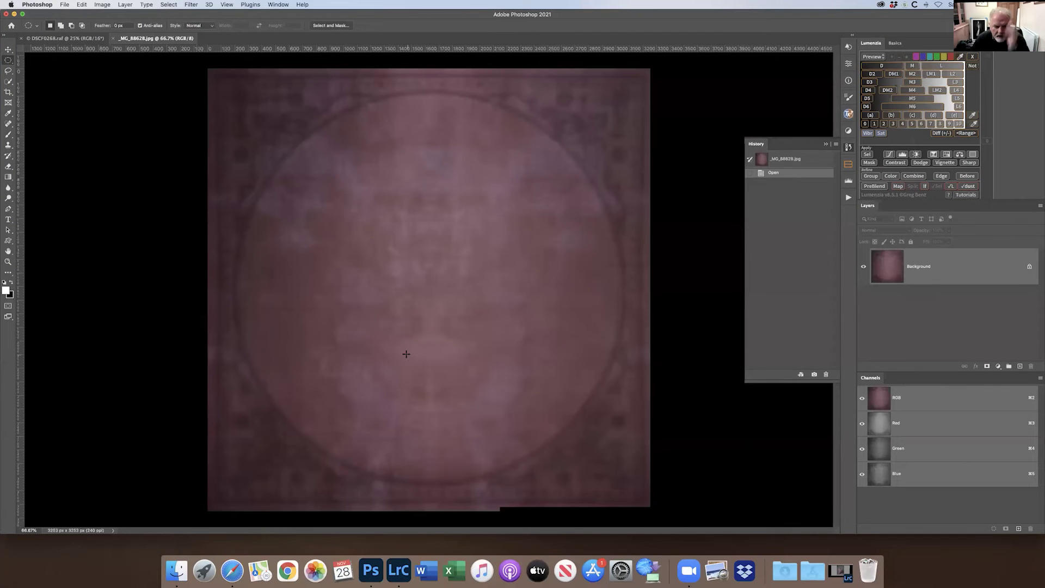
Copy the whole pink circular texture and paste it in place over the photo in DSCF0268.raf
{"action": "key", "text": "super+a"}
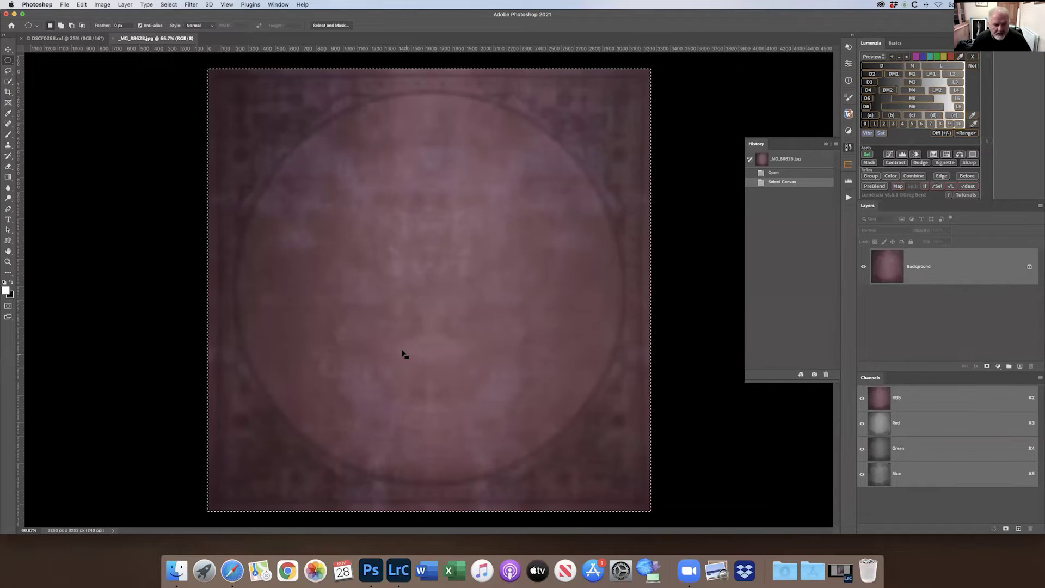
{"action": "left_click", "coordinate": [65, 38]}
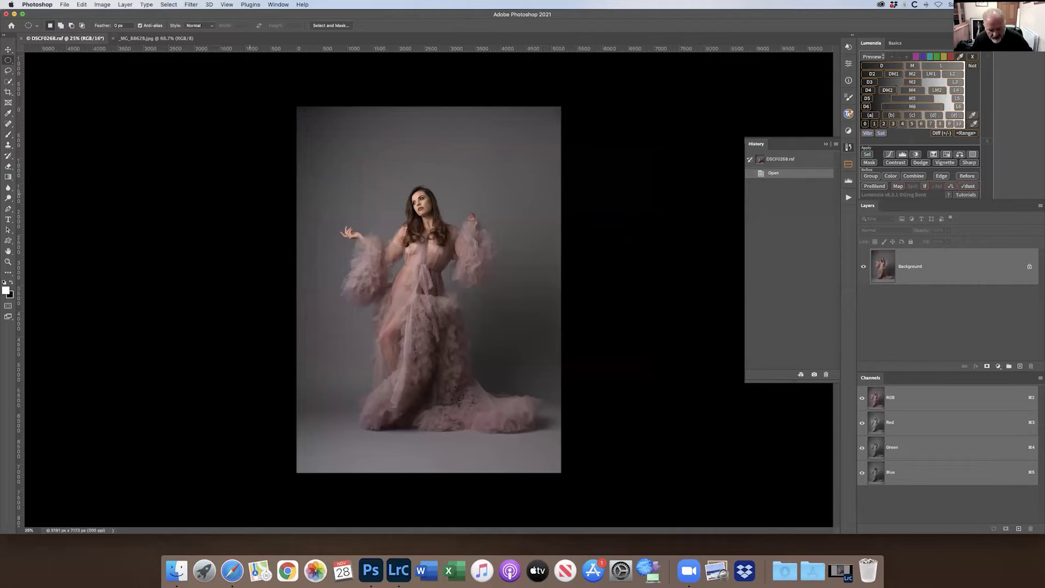
{"action": "key", "text": "super+shift+v"}
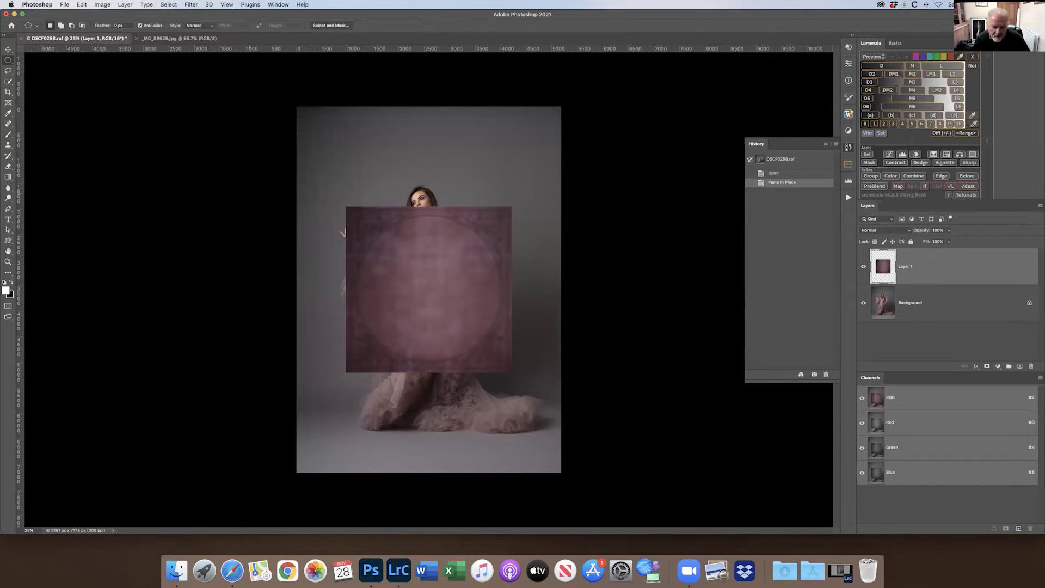
Stretch the pasted texture slightly past all edges of the photo and set its blend mode to Soft Light
{"action": "key", "text": "super+t"}
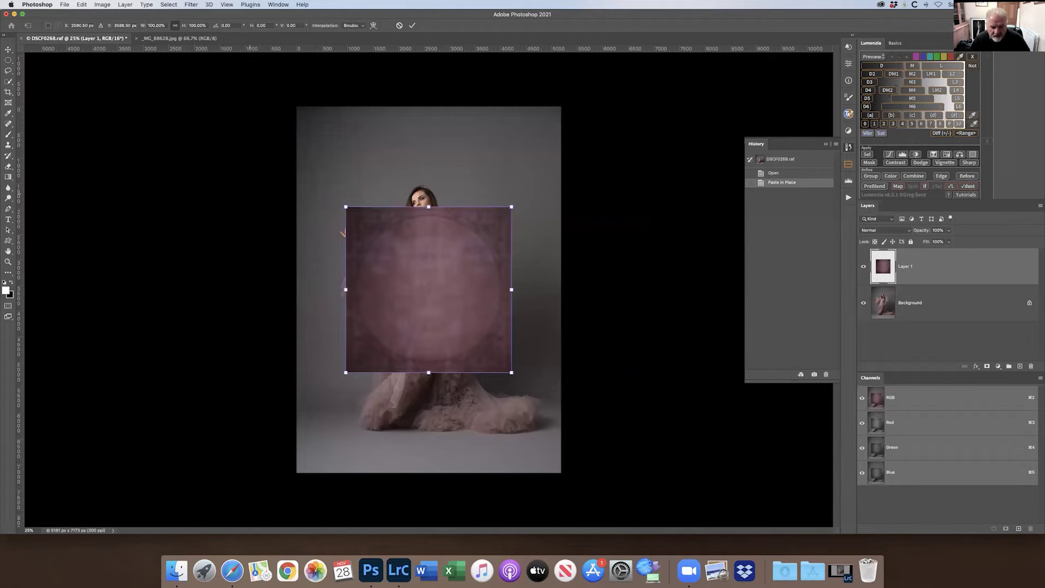
{"action": "left_click_drag", "start_coordinate": [345, 206], "coordinate": [293, 103]}
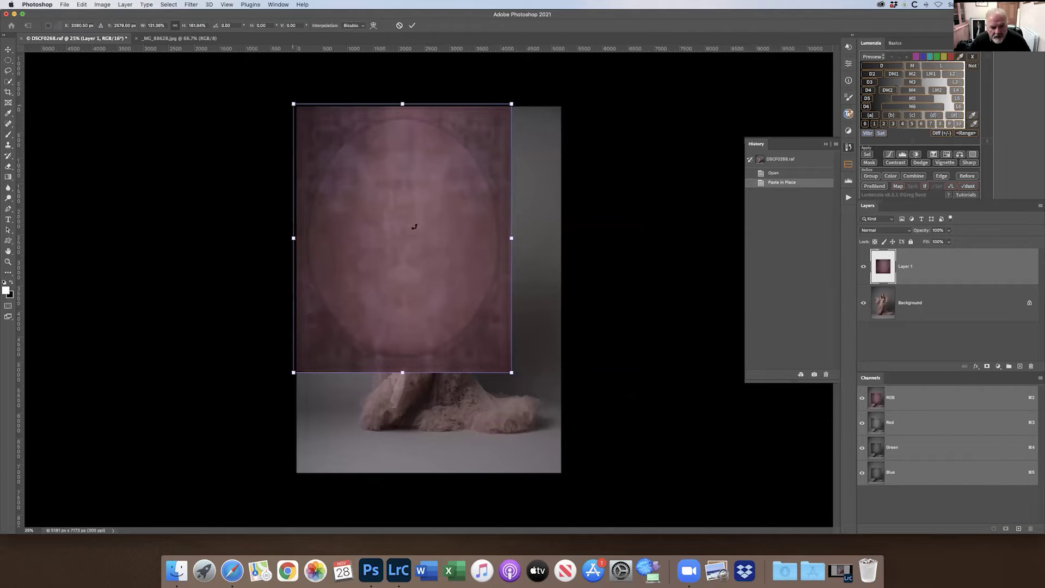
{"action": "left_click_drag", "start_coordinate": [511, 372], "coordinate": [563, 482]}
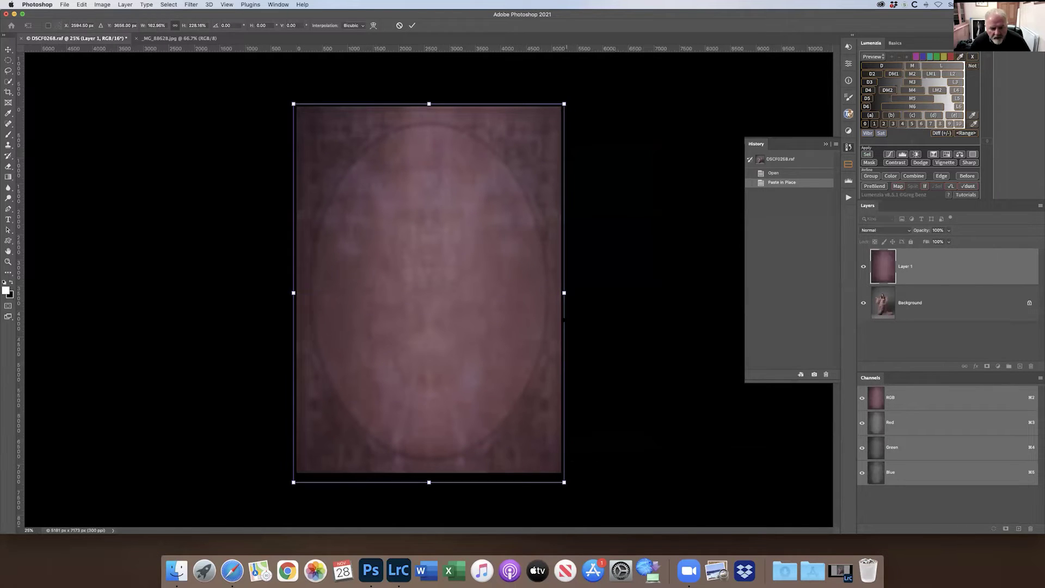
{"action": "left_click_drag", "start_coordinate": [564, 293], "coordinate": [568, 293]}
{"action": "left_click_drag", "start_coordinate": [430, 104], "coordinate": [431, 97]}
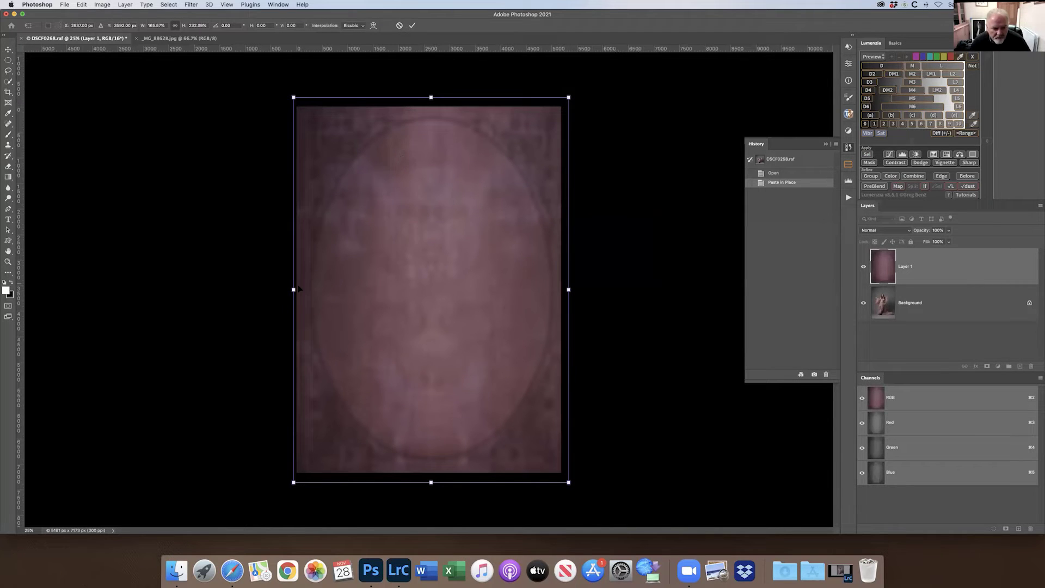
{"action": "left_click_drag", "start_coordinate": [293, 290], "coordinate": [287, 289]}
{"action": "key", "text": "Return"}
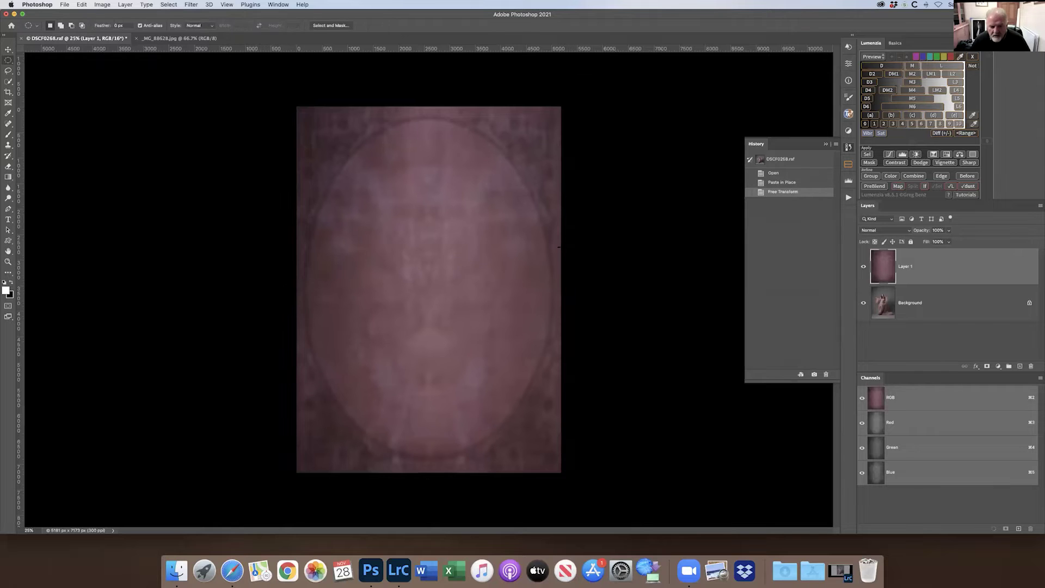
{"action": "left_click", "coordinate": [888, 231]}
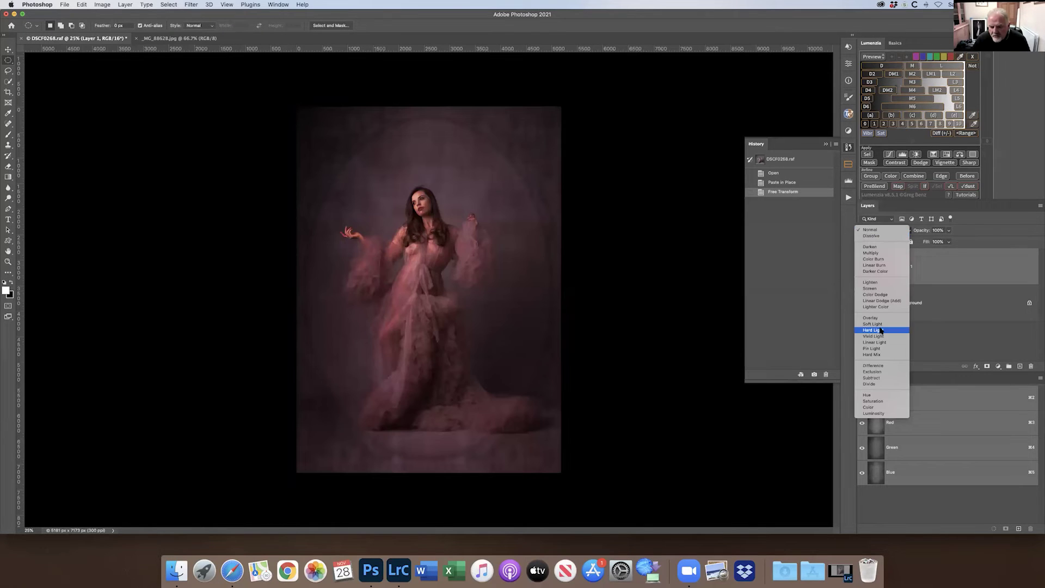
{"action": "left_click", "coordinate": [876, 324]}
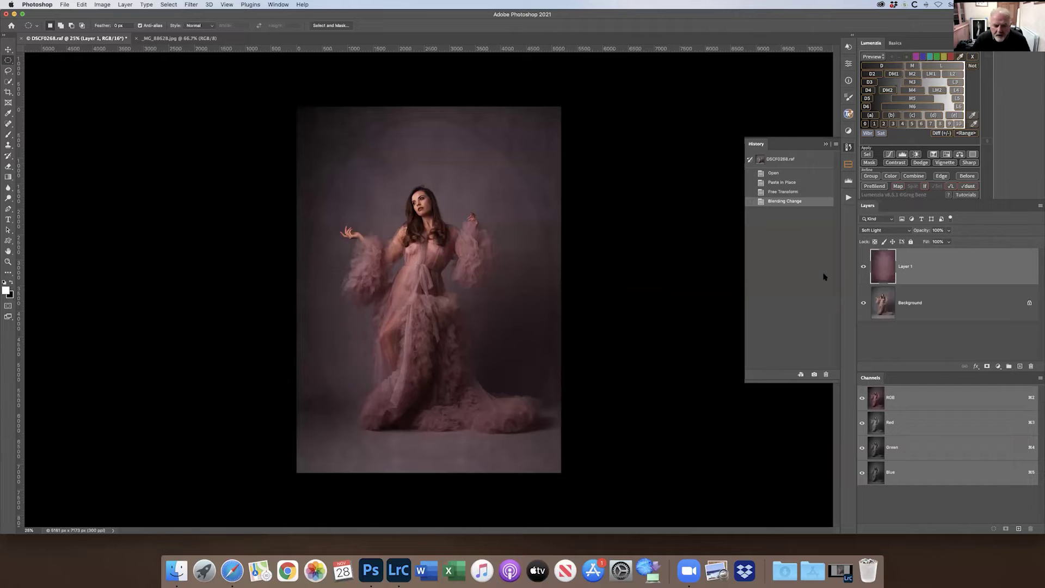
With the texture hidden, select the woman on the Background layer using Select Subject and invert the selection
{"action": "left_click", "coordinate": [863, 266]}
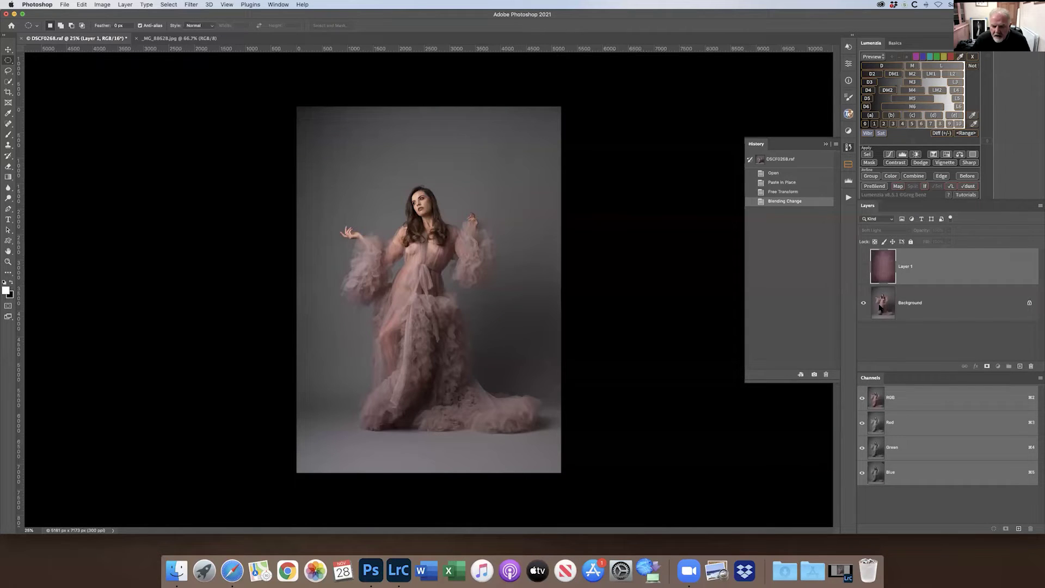
{"action": "left_click", "coordinate": [881, 309]}
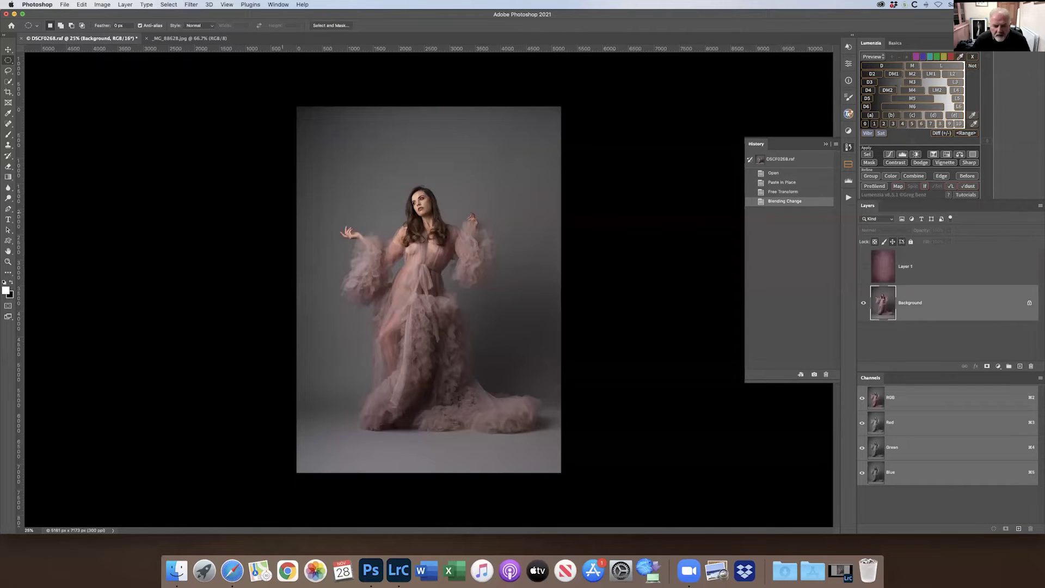
{"action": "left_click", "coordinate": [8, 81]}
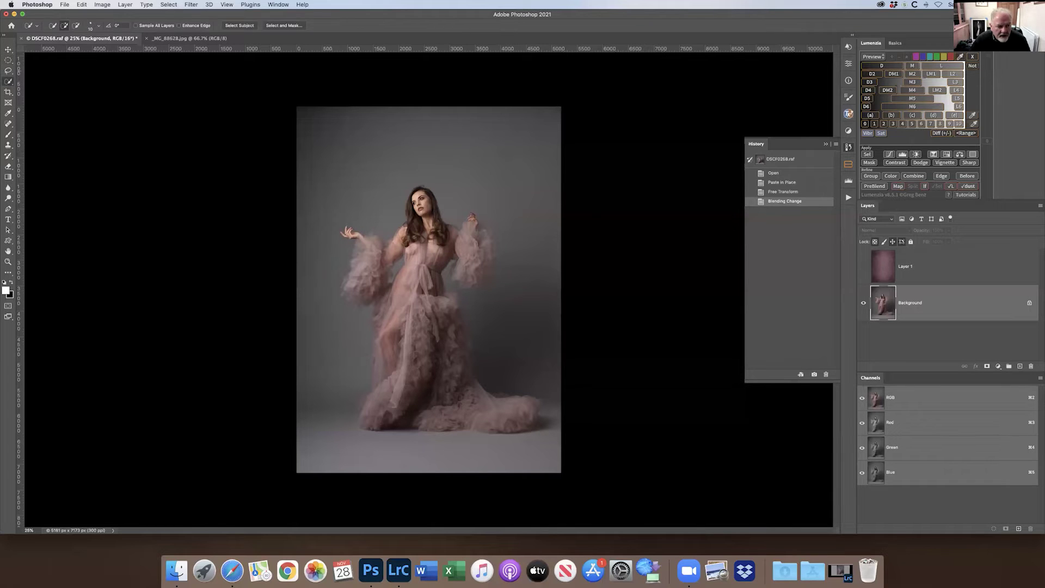
{"action": "left_click", "coordinate": [239, 26]}
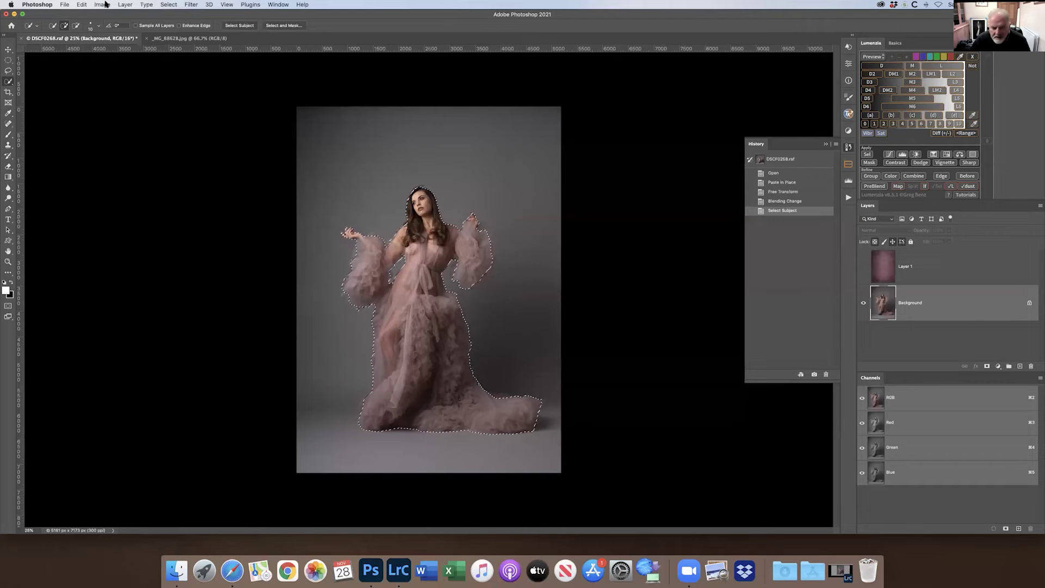
{"action": "left_click", "coordinate": [168, 4]}
{"action": "left_click", "coordinate": [197, 38]}
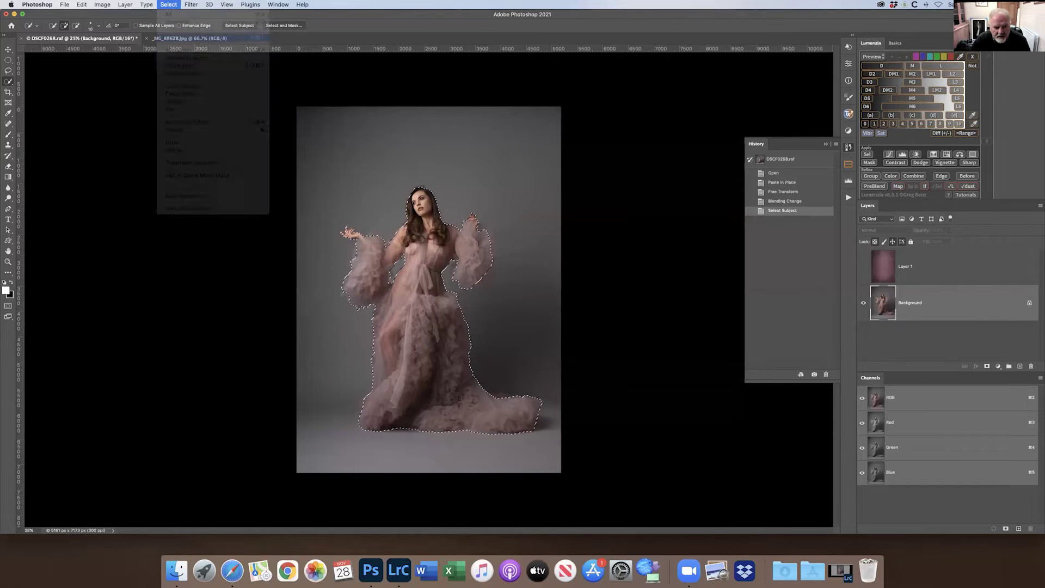
Show the texture layer again and add a layer mask to it from the inverted selection
{"action": "left_click", "coordinate": [863, 266]}
{"action": "left_click", "coordinate": [882, 266]}
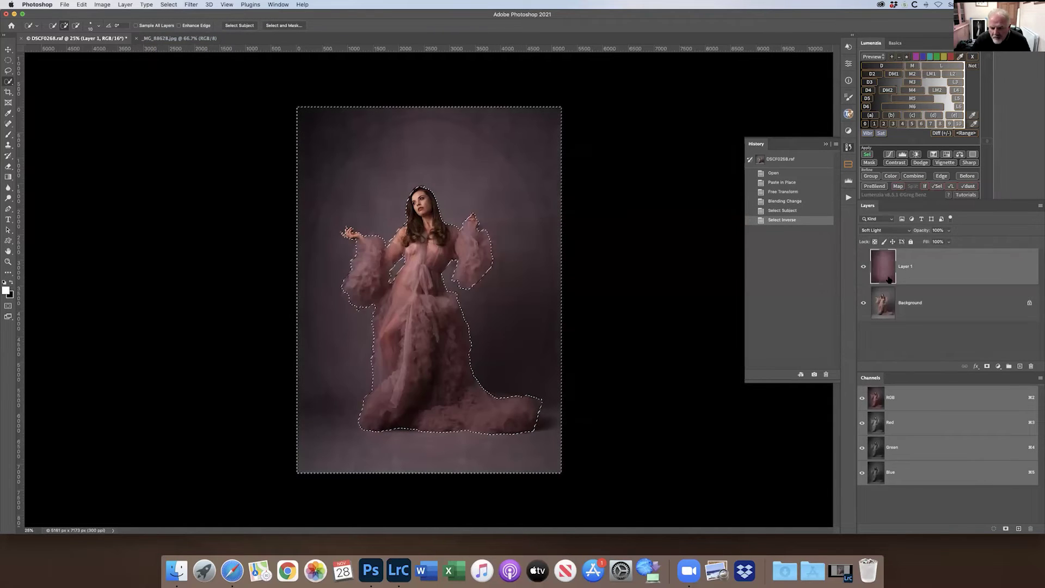
{"action": "left_click", "coordinate": [986, 367]}
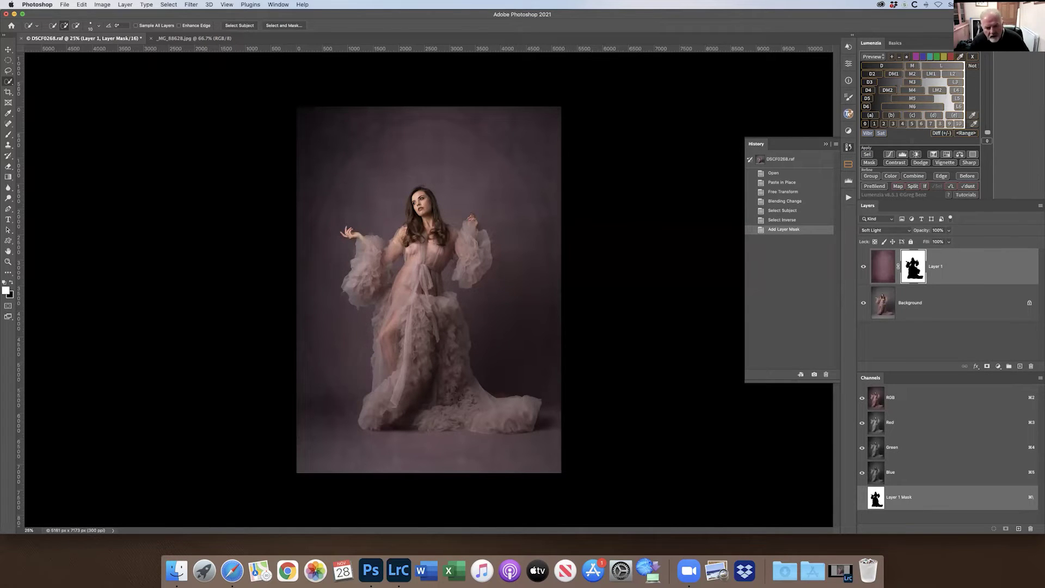
In the mask view, paint the gown and arms with an enlarged white brush at 50% opacity, keeping the head black, and return to the image
{"action": "left_click", "coordinate": [913, 266], "text": "alt"}
{"action": "key", "text": "b"}
{"action": "key", "text": "5"}
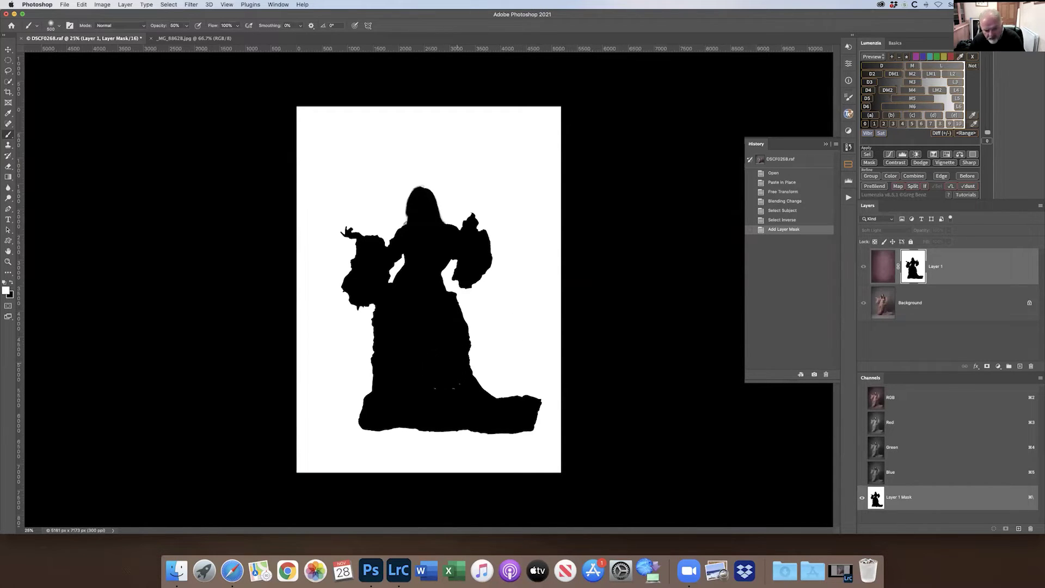
{"action": "key", "text": "bracketright"}
{"action": "key", "text": "bracketright"}
{"action": "key", "text": "bracketright"}
{"action": "key", "text": "bracketright"}
{"action": "key", "text": "bracketright"}
{"action": "key", "text": "bracketright"}
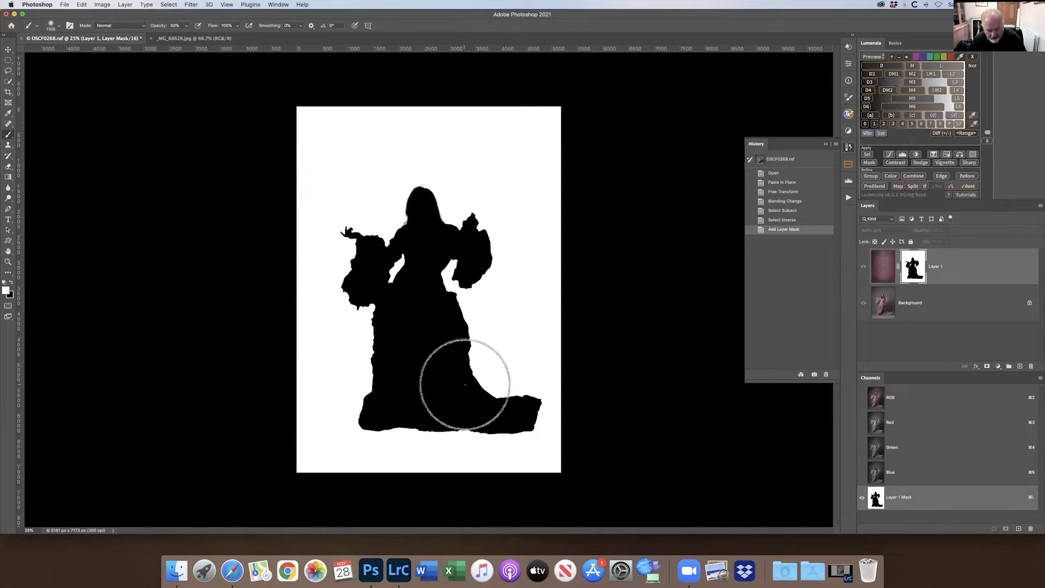
{"action": "mouse_move", "coordinate": [551, 401]}
{"action": "left_mouse_down"}
{"action": "mouse_move", "coordinate": [393, 416]}
{"action": "mouse_move", "coordinate": [343, 402]}
{"action": "mouse_move", "coordinate": [428, 404]}
{"action": "mouse_move", "coordinate": [438, 383]}
{"action": "mouse_move", "coordinate": [379, 354]}
{"action": "mouse_move", "coordinate": [391, 336]}
{"action": "mouse_move", "coordinate": [385, 318]}
{"action": "mouse_move", "coordinate": [331, 300]}
{"action": "mouse_move", "coordinate": [371, 251]}
{"action": "mouse_move", "coordinate": [391, 278]}
{"action": "mouse_move", "coordinate": [377, 308]}
{"action": "mouse_move", "coordinate": [400, 289]}
{"action": "mouse_move", "coordinate": [389, 288]}
{"action": "mouse_move", "coordinate": [385, 253]}
{"action": "mouse_move", "coordinate": [407, 321]}
{"action": "mouse_move", "coordinate": [471, 258]}
{"action": "mouse_move", "coordinate": [459, 306]}
{"action": "mouse_move", "coordinate": [448, 279]}
{"action": "mouse_move", "coordinate": [403, 287]}
{"action": "mouse_move", "coordinate": [390, 269]}
{"action": "mouse_move", "coordinate": [471, 413]}
{"action": "mouse_move", "coordinate": [363, 392]}
{"action": "mouse_move", "coordinate": [390, 389]}
{"action": "mouse_move", "coordinate": [396, 375]}
{"action": "mouse_move", "coordinate": [340, 311]}
{"action": "mouse_move", "coordinate": [451, 344]}
{"action": "mouse_move", "coordinate": [508, 415]}
{"action": "left_mouse_up"}
{"action": "mouse_move", "coordinate": [544, 385]}
{"action": "left_mouse_down"}
{"action": "mouse_move", "coordinate": [359, 389]}
{"action": "mouse_move", "coordinate": [470, 371]}
{"action": "mouse_move", "coordinate": [339, 288]}
{"action": "mouse_move", "coordinate": [447, 268]}
{"action": "mouse_move", "coordinate": [506, 342]}
{"action": "mouse_move", "coordinate": [475, 345]}
{"action": "mouse_move", "coordinate": [458, 440]}
{"action": "mouse_move", "coordinate": [651, 403]}
{"action": "left_mouse_up"}
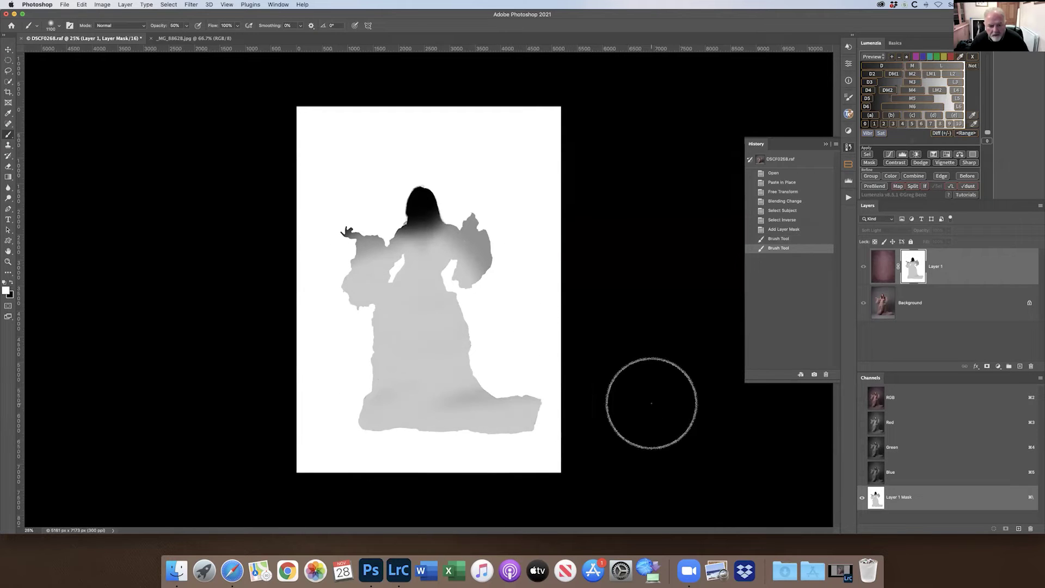
{"action": "left_click", "coordinate": [889, 268]}
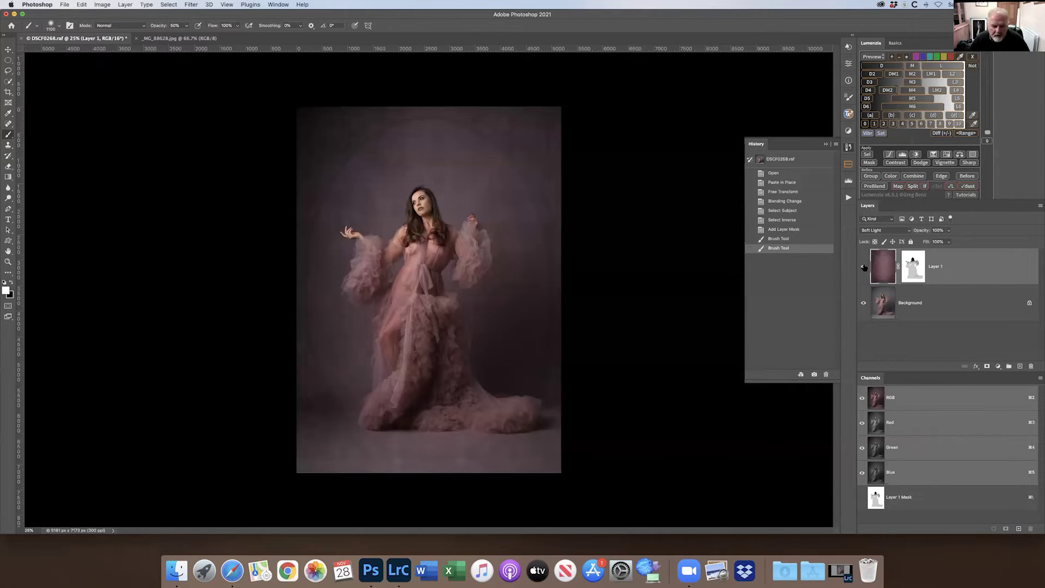
Compare the photo with the texture's layer mask on and off, and with the texture layer shown and hidden
{"action": "left_click", "coordinate": [912, 270], "text": "shift"}
{"action": "left_click", "coordinate": [911, 269], "text": "shift"}
{"action": "left_click", "coordinate": [912, 269], "text": "shift"}
{"action": "left_click", "coordinate": [912, 269], "text": "shift"}
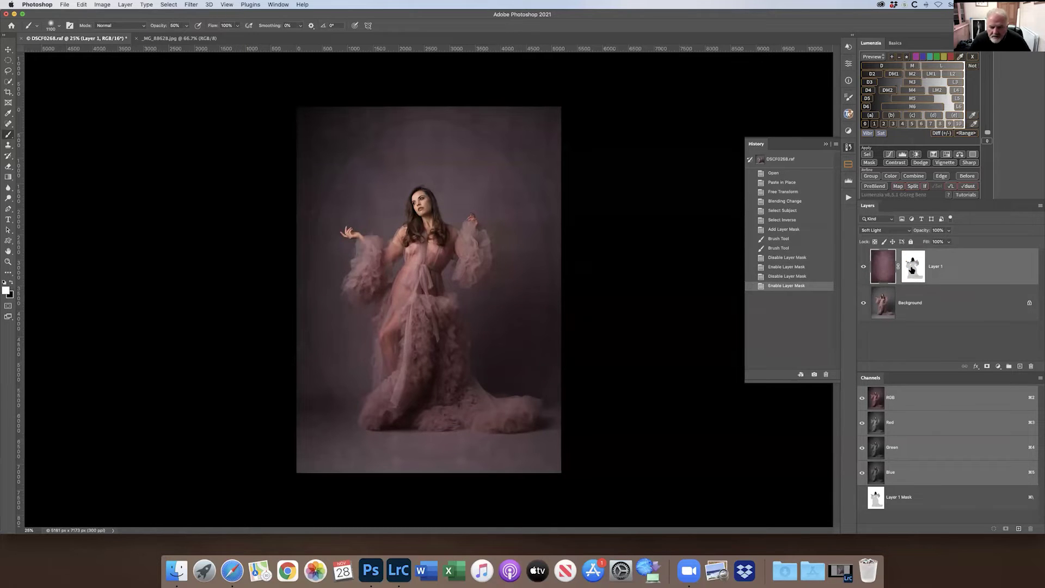
{"action": "left_click", "coordinate": [912, 269], "text": "shift"}
{"action": "left_click", "coordinate": [912, 270], "text": "shift"}
{"action": "left_click", "coordinate": [912, 269], "text": "shift"}
{"action": "left_click", "coordinate": [912, 270], "text": "shift"}
{"action": "left_click", "coordinate": [912, 270], "text": "shift"}
{"action": "left_click", "coordinate": [912, 270], "text": "shift"}
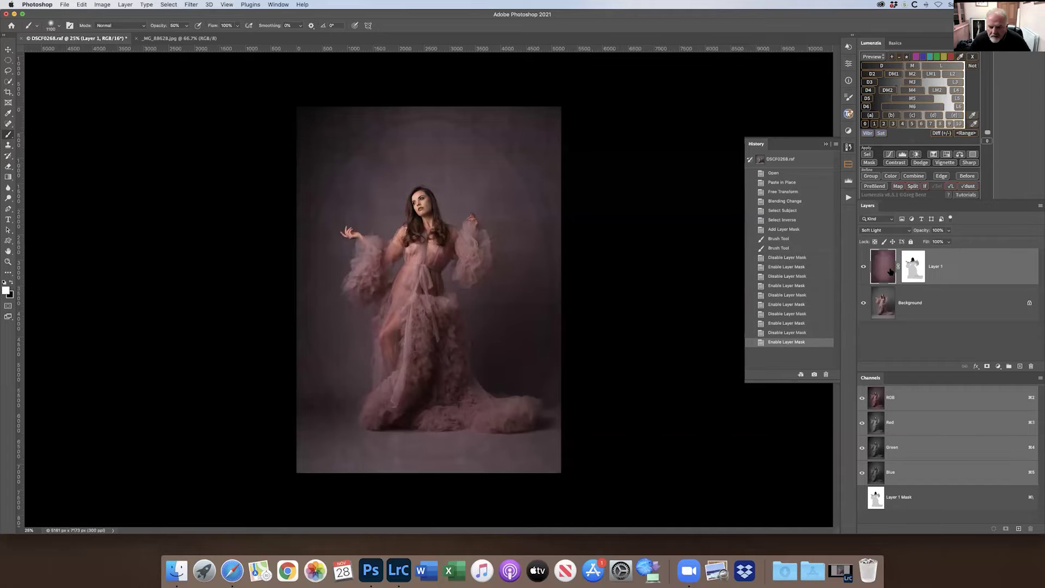
{"action": "left_click", "coordinate": [863, 267]}
{"action": "left_click", "coordinate": [864, 267]}
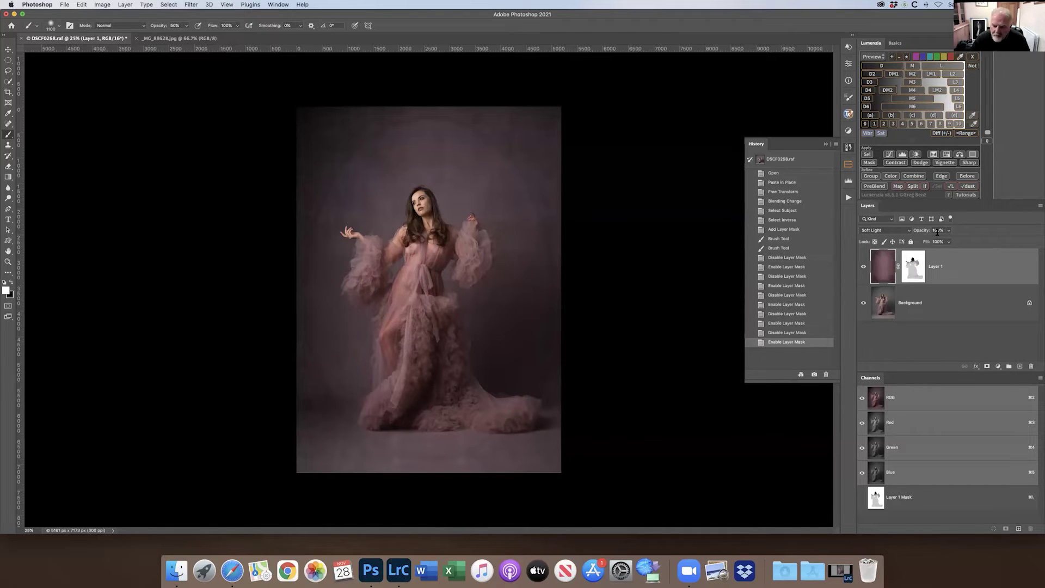
Duplicate the masked texture layer and set the copy's opacity to 30%
{"action": "key", "text": "super+j"}
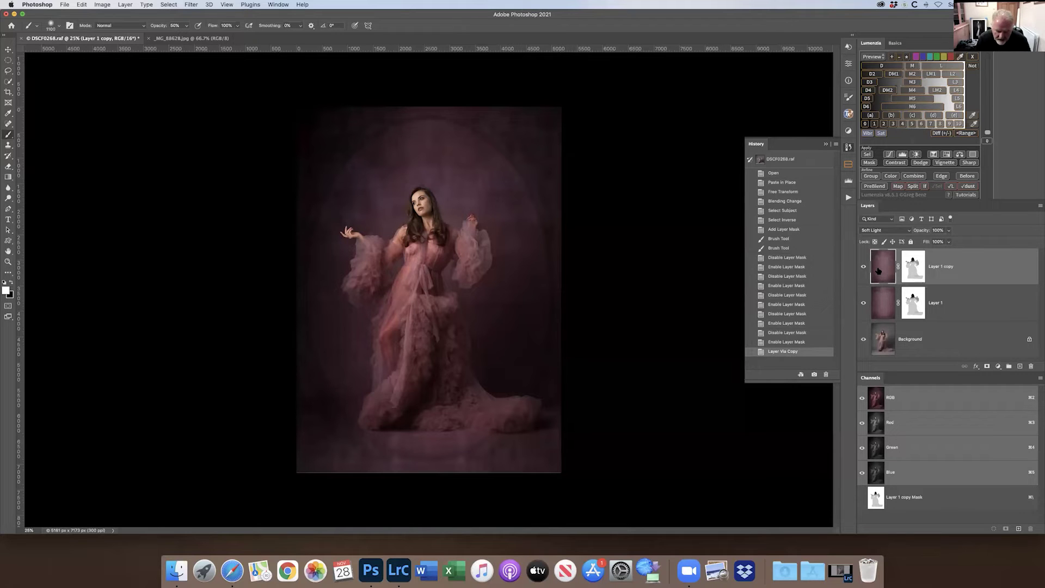
{"action": "key", "text": "v"}
{"action": "key", "text": "3"}
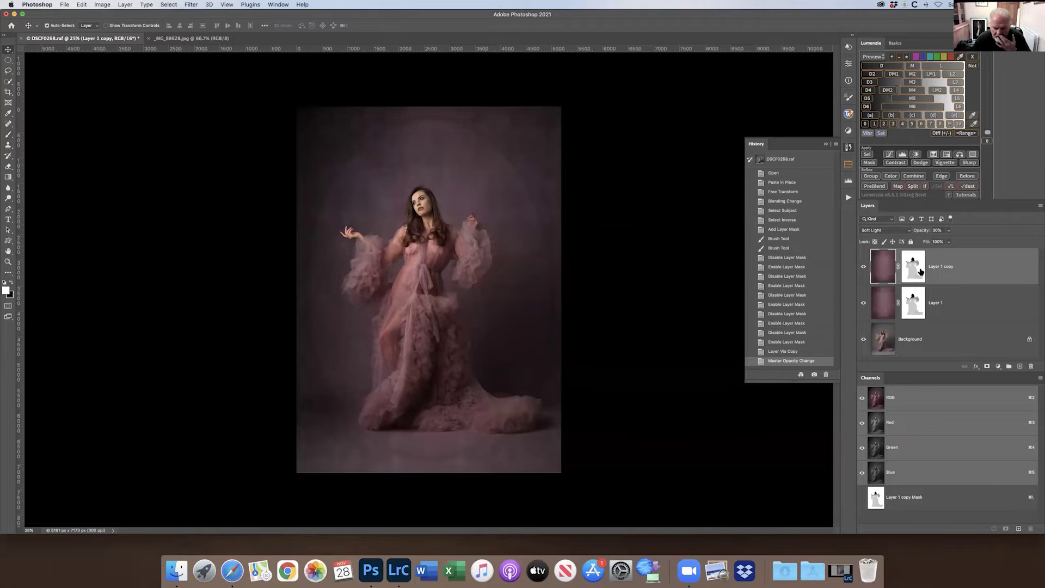
Flatten the image and run the Burn/Dodge Layer action from the ROSS MCKELVEY RPS ACTIONS set
{"action": "left_click", "coordinate": [1039, 208]}
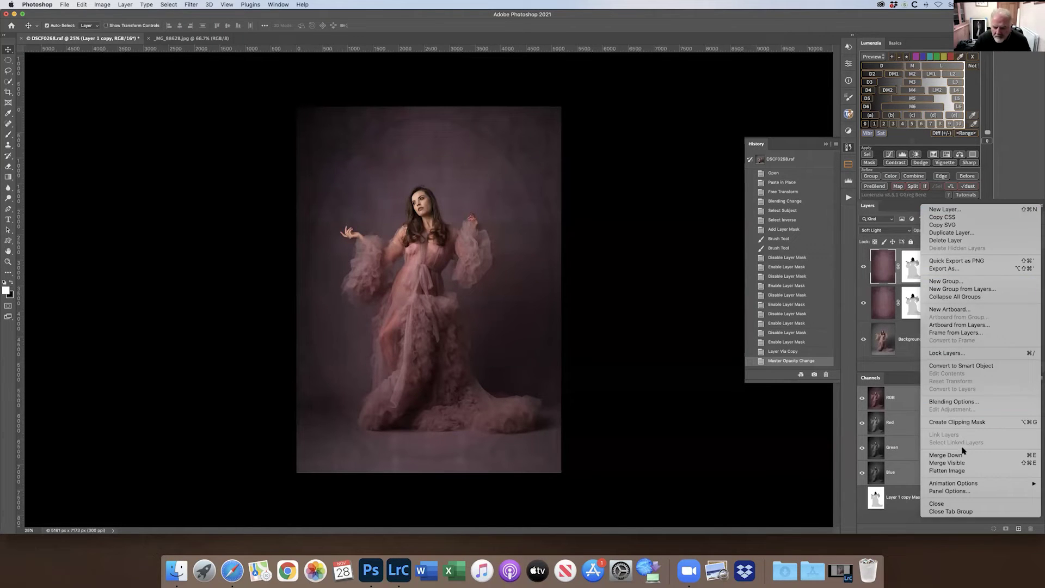
{"action": "left_click", "coordinate": [966, 467]}
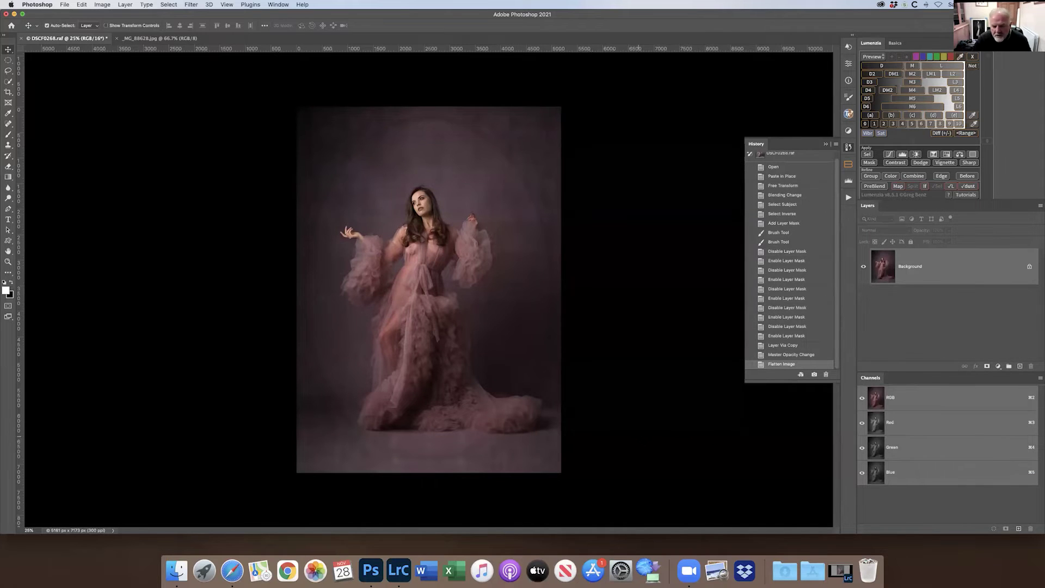
{"action": "left_click", "coordinate": [848, 197]}
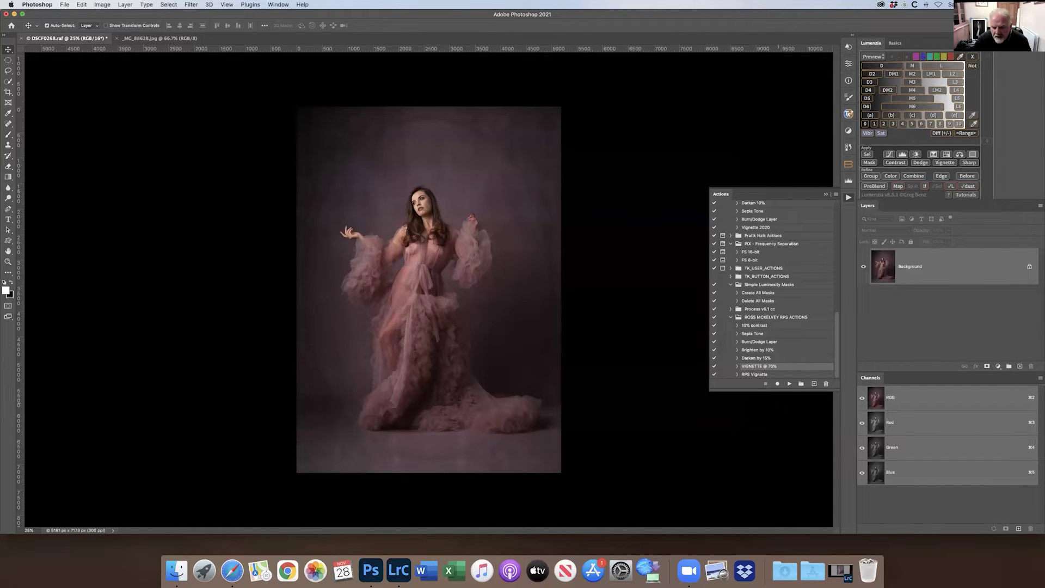
{"action": "left_click", "coordinate": [768, 342]}
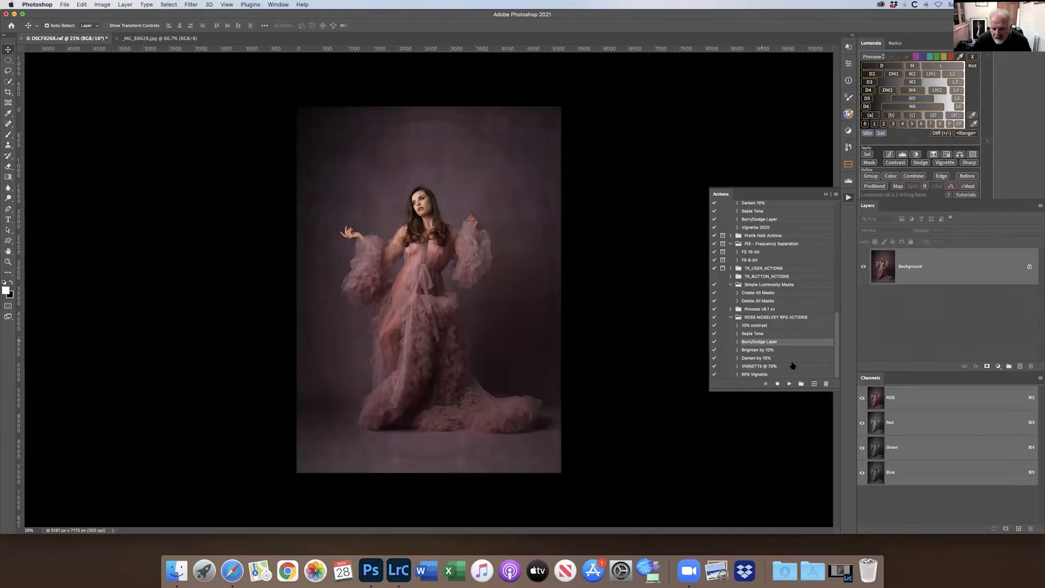
{"action": "left_click", "coordinate": [789, 383]}
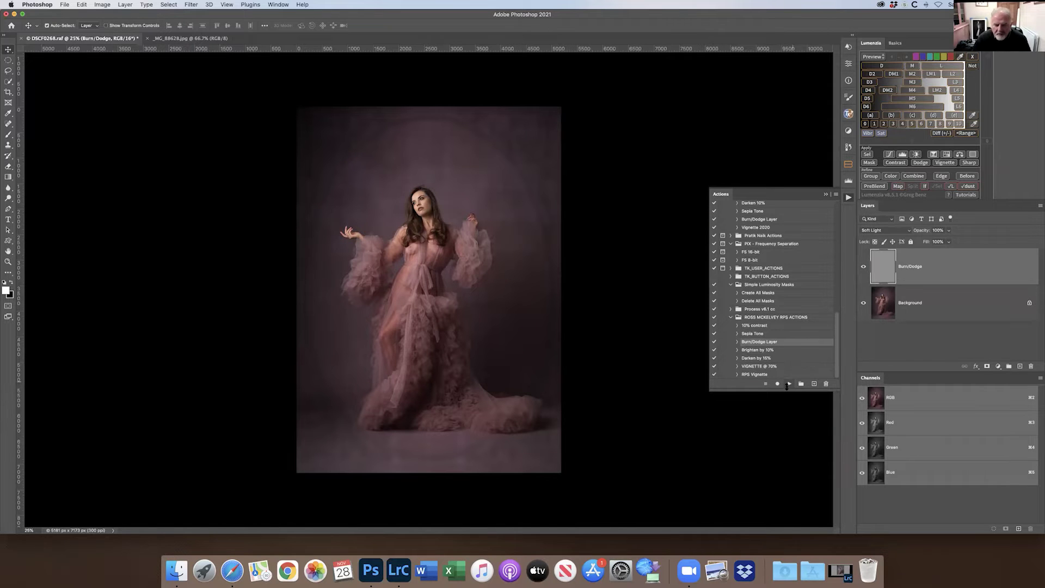
Dodge highlights on the Burn/Dodge layer with a much smaller white brush at 30% opacity and 3% flow, and check the effect
{"action": "key", "text": "super+equal"}
{"action": "key", "text": "super+equal"}
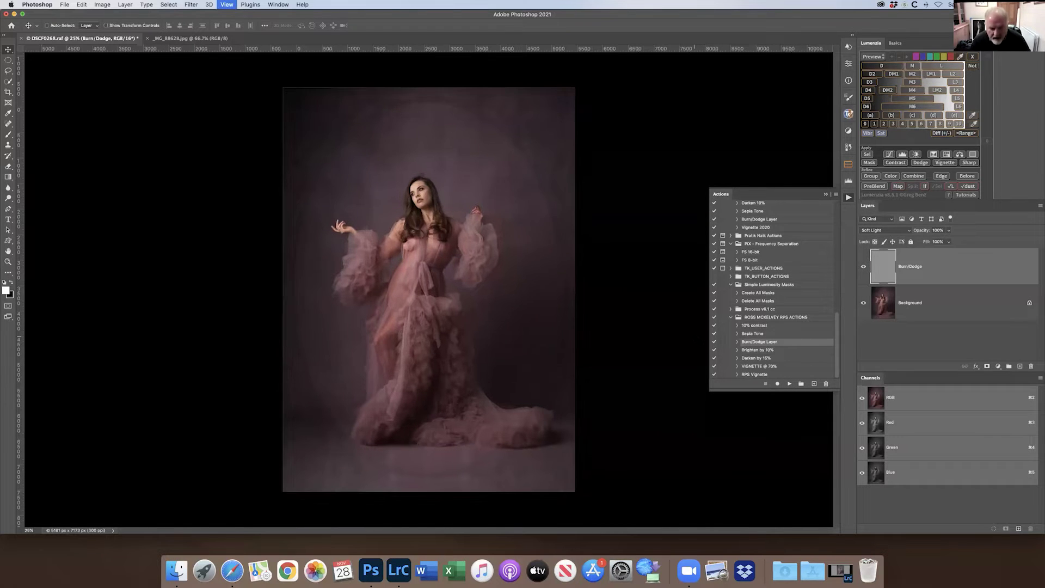
{"action": "key", "text": "super+equal"}
{"action": "key", "text": "super+equal"}
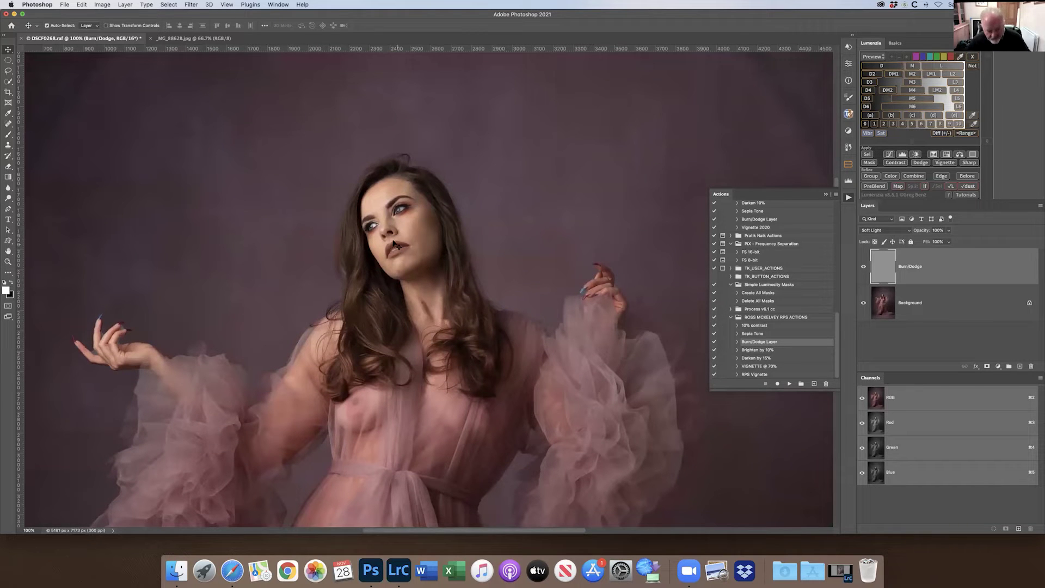
{"action": "key", "text": "b"}
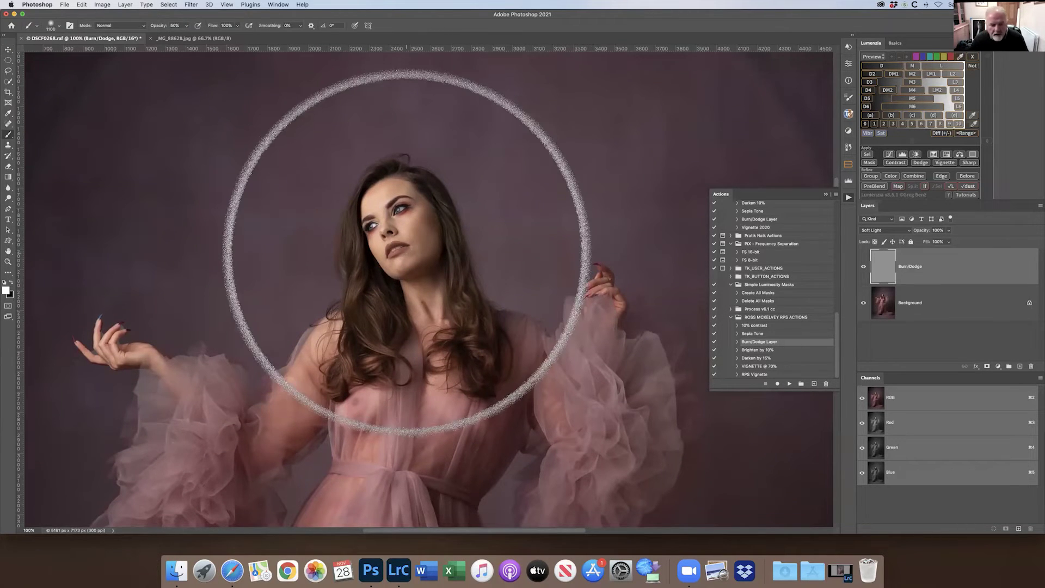
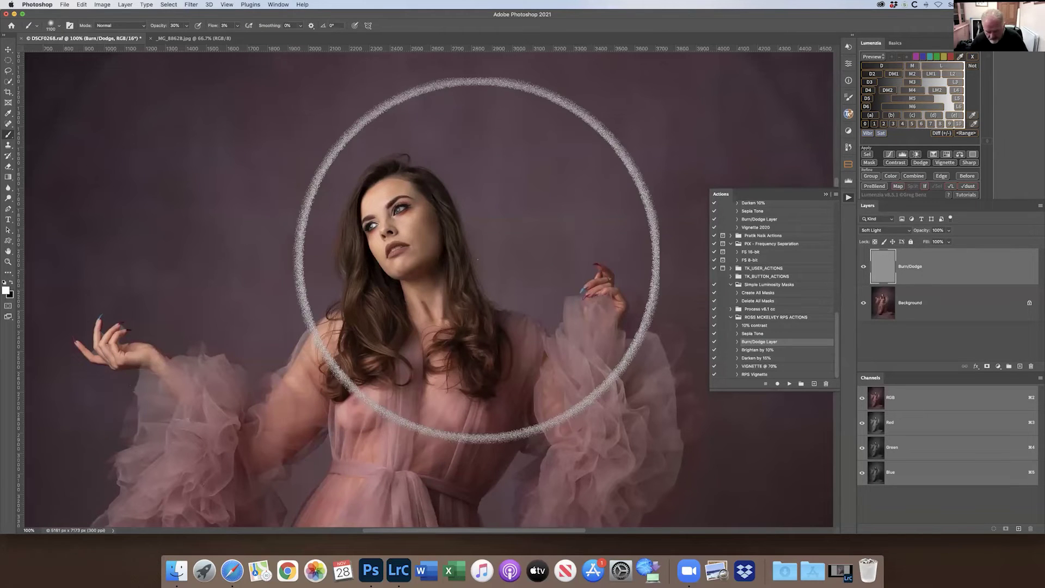
{"action": "key", "text": "["}
{"action": "key", "text": "bracketleft"}
{"action": "key", "text": "bracketleft"}
{"action": "key", "text": "bracketleft"}
{"action": "key", "text": "bracketleft"}
{"action": "key", "text": "bracketleft"}
{"action": "key", "text": "bracketleft"}
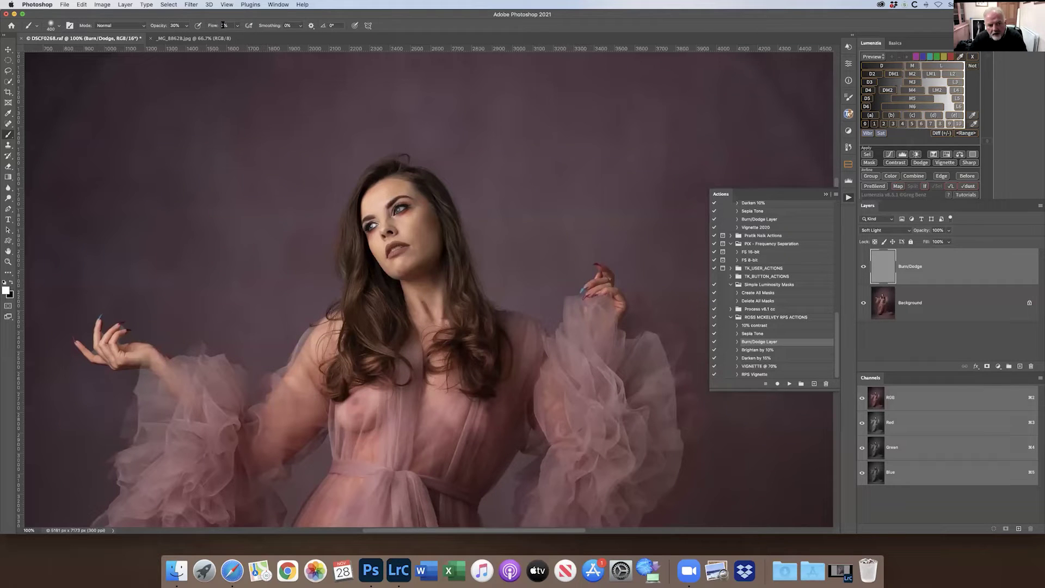
{"action": "key", "text": "bracketleft"}
{"action": "key", "text": "bracketleft"}
{"action": "key", "text": "bracketleft"}
{"action": "key", "text": "bracketleft"}
{"action": "key", "text": "bracketleft"}
{"action": "key", "text": "bracketleft"}
{"action": "key", "text": "bracketleft"}
{"action": "key", "text": "bracketleft"}
{"action": "key", "text": "bracketleft"}
{"action": "key", "text": "bracketleft"}
{"action": "key", "text": "bracketleft"}
{"action": "key", "text": "bracketleft"}
{"action": "key", "text": "bracketleft"}
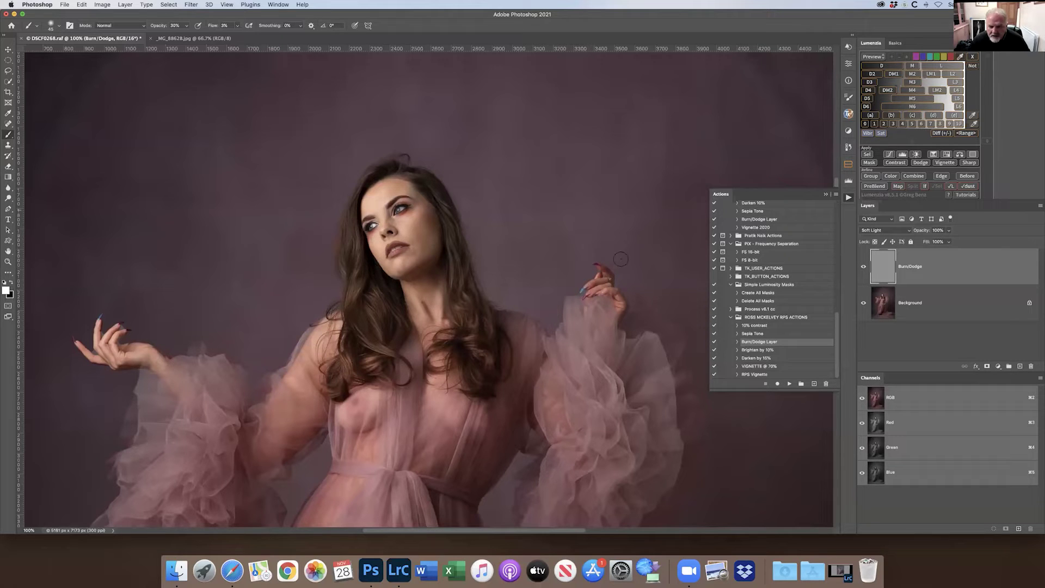
{"action": "left_click", "coordinate": [863, 267]}
{"action": "left_click", "coordinate": [863, 266]}
Burn the shadows around the woman's face with black, comparing the photo with the Burn/Dodge layer hidden and shown
{"action": "key", "text": "x"}
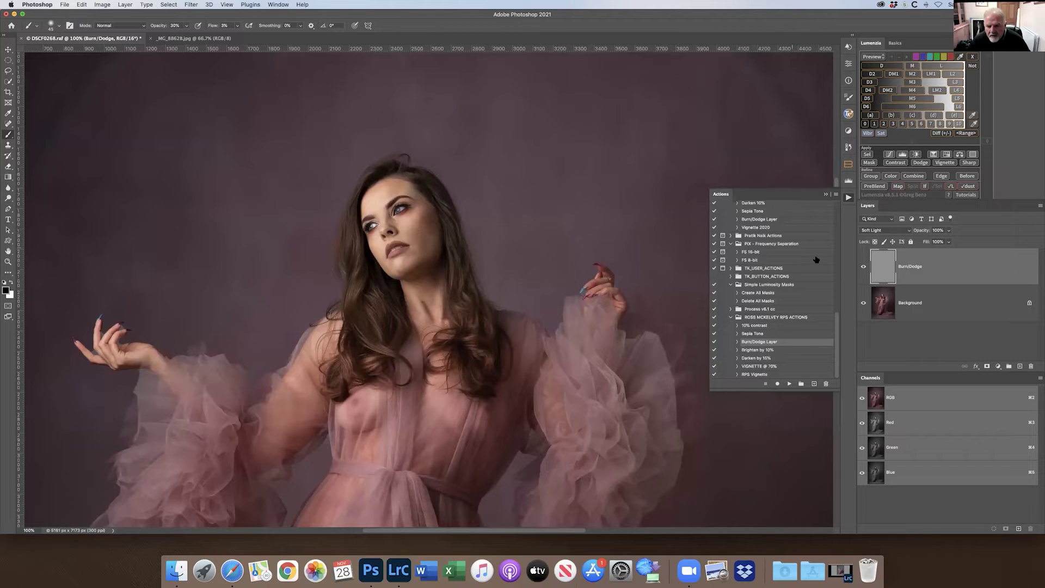
{"action": "left_click", "coordinate": [863, 268]}
{"action": "left_click", "coordinate": [863, 268]}
{"action": "left_click", "coordinate": [863, 268]}
{"action": "left_click", "coordinate": [862, 267]}
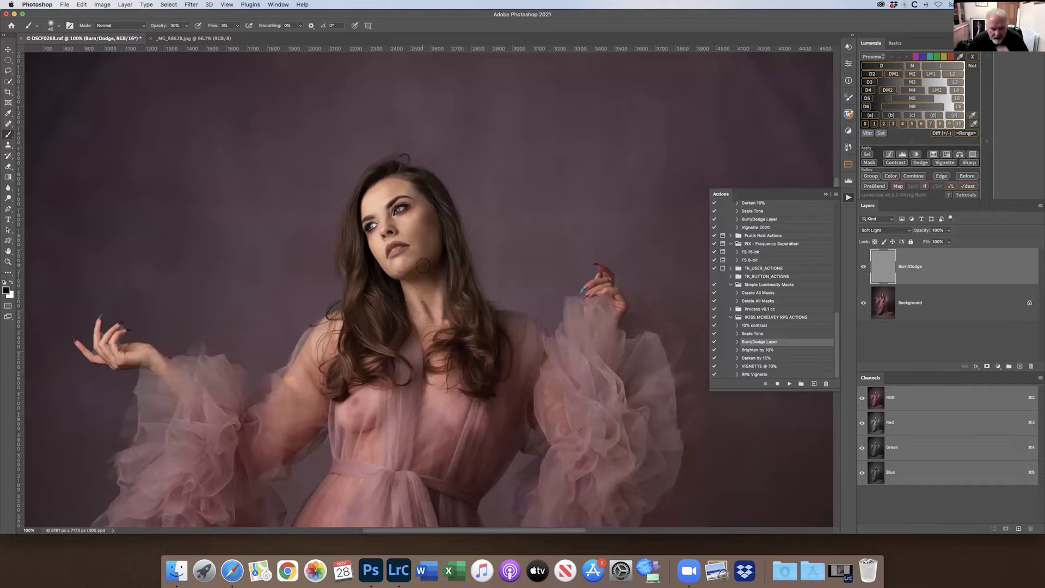
{"action": "left_click", "coordinate": [862, 266]}
{"action": "left_click", "coordinate": [863, 266]}
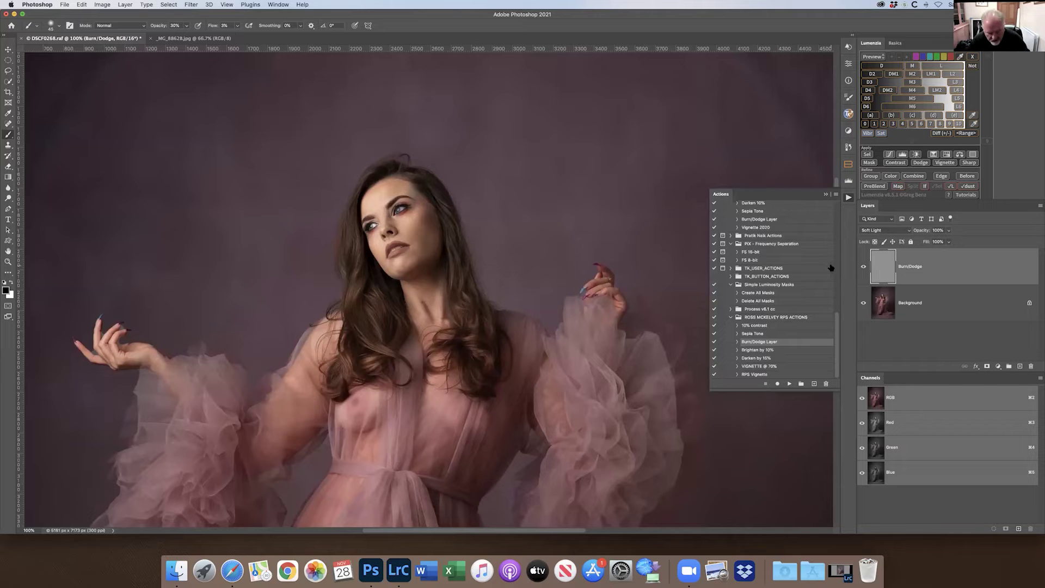
Return the foreground colour to white, compare the whole photo with the Burn/Dodge layer hidden and shown, and flatten the image
{"action": "key", "text": "x"}
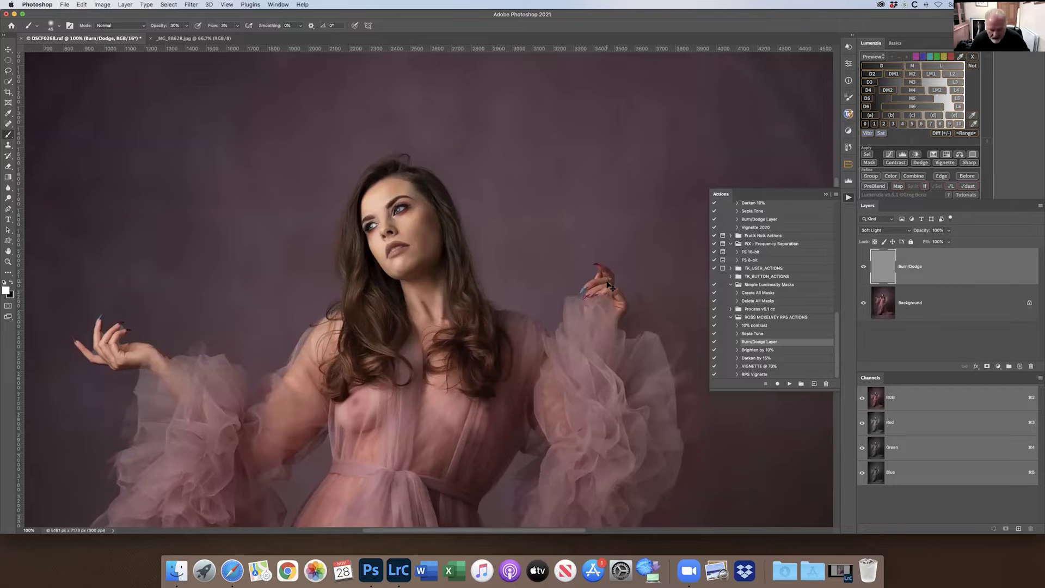
{"action": "key", "text": "super+minus"}
{"action": "key", "text": "super+minus"}
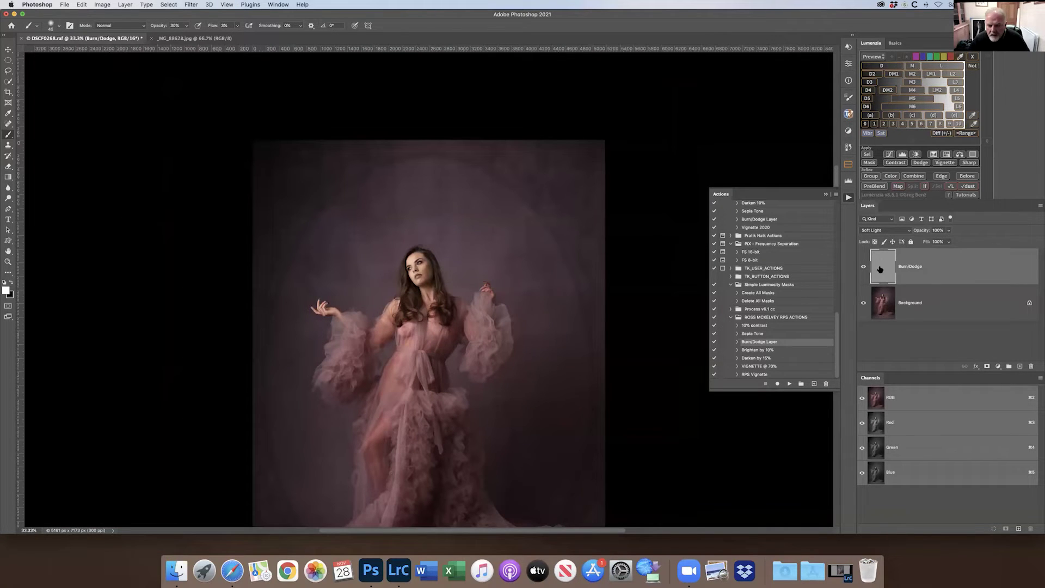
{"action": "left_click", "coordinate": [864, 268]}
{"action": "left_click", "coordinate": [864, 267]}
{"action": "left_click", "coordinate": [863, 268]}
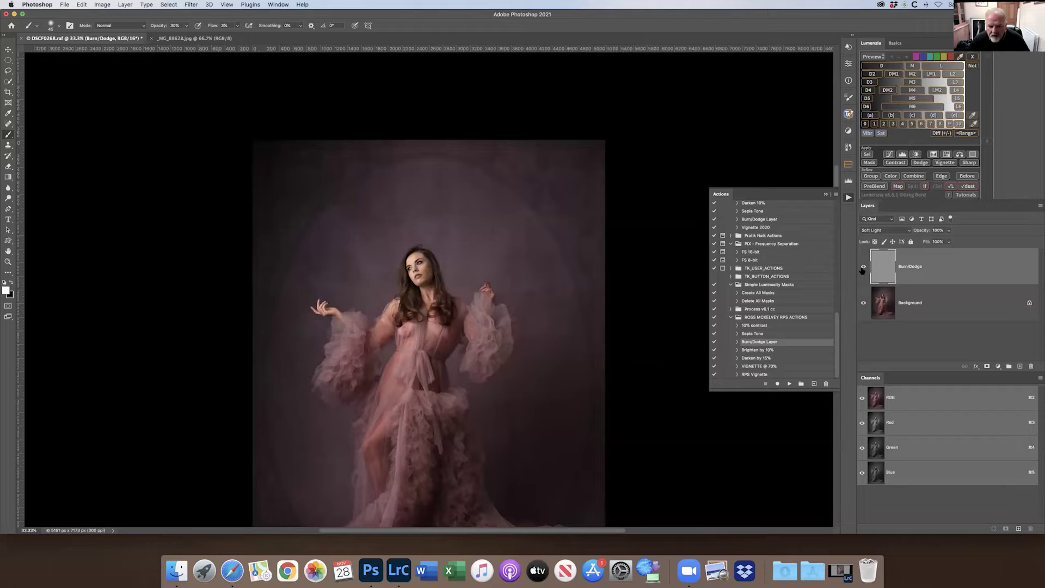
{"action": "left_click", "coordinate": [1039, 207]}
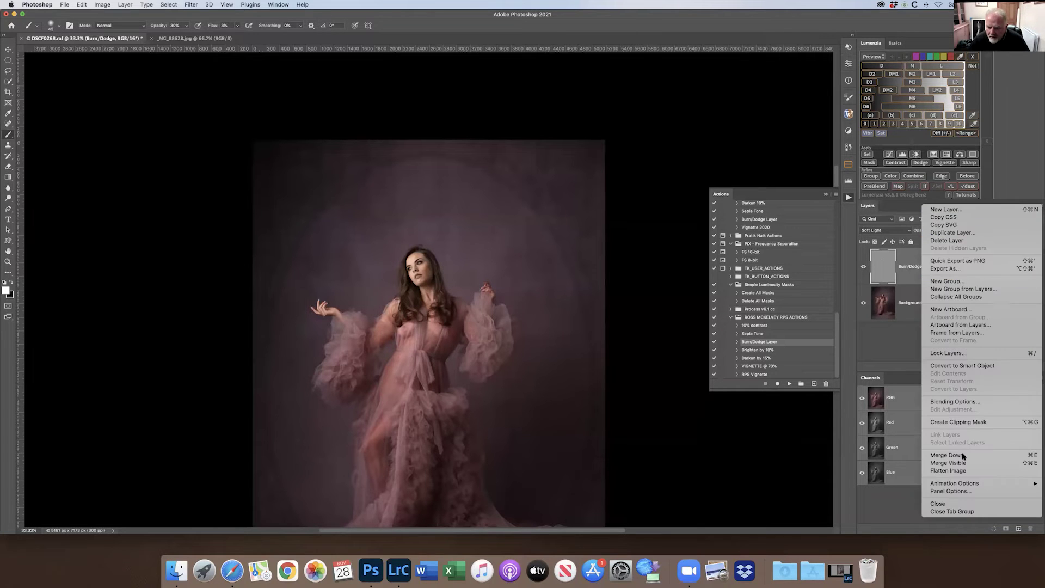
{"action": "left_click", "coordinate": [965, 470]}
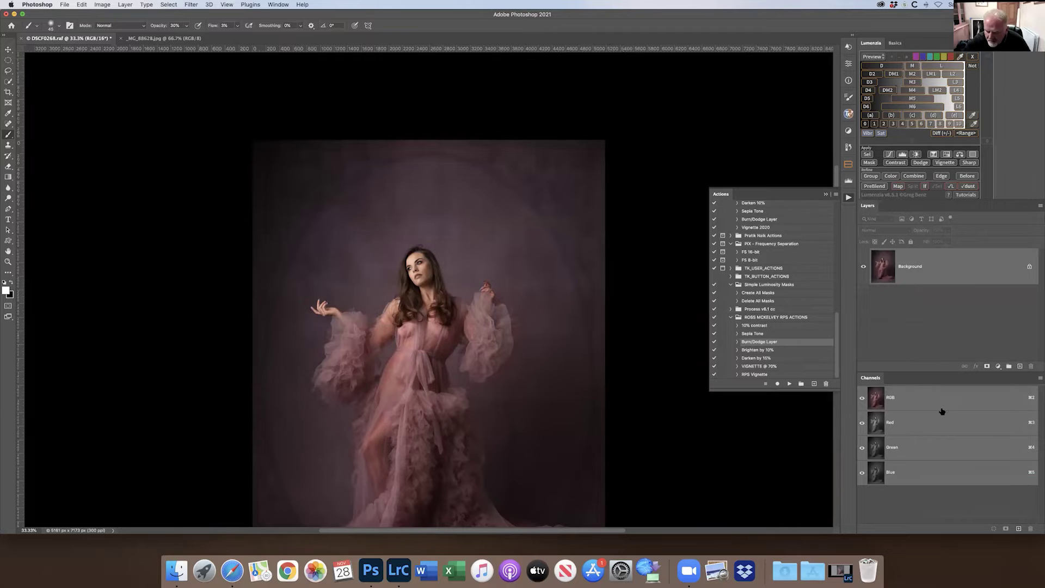
Close DSCF0268.raf without saving its changes, and close the _MG_8862B.jpg texture and the Photoshop window
{"action": "key", "text": "super+minus"}
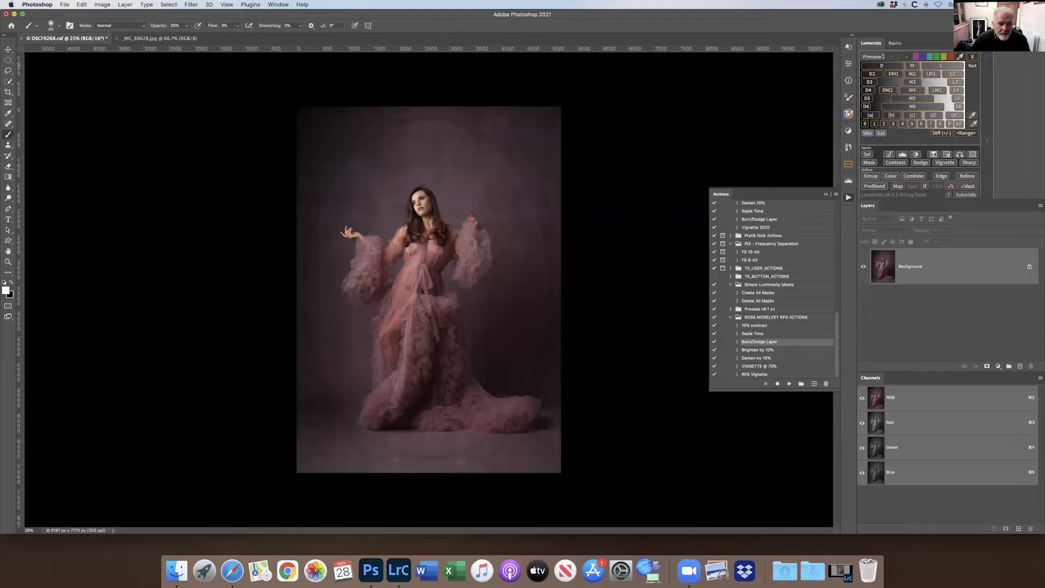
{"action": "left_click", "coordinate": [20, 38]}
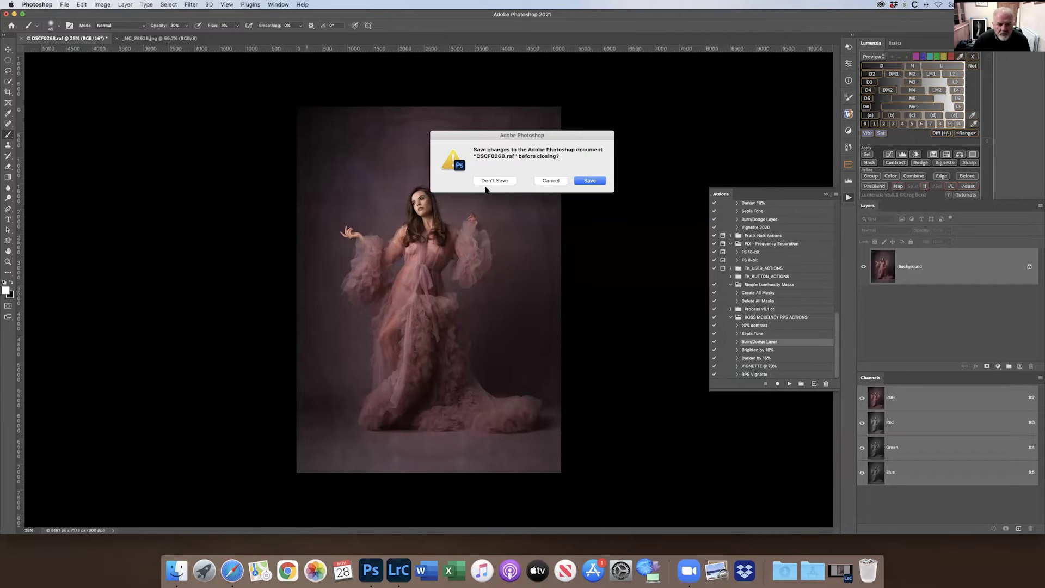
{"action": "left_click", "coordinate": [486, 181]}
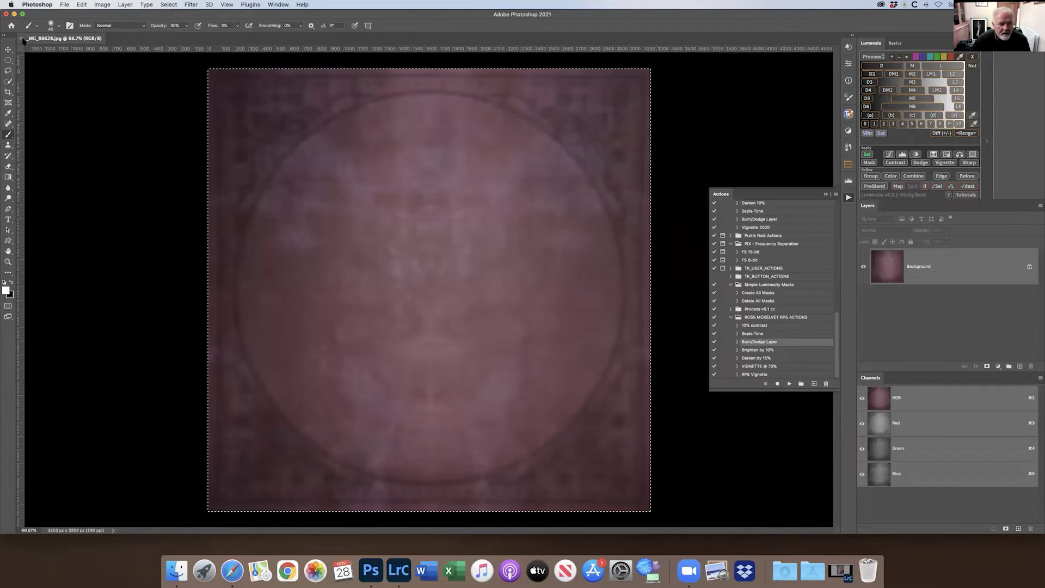
{"action": "left_click", "coordinate": [22, 39]}
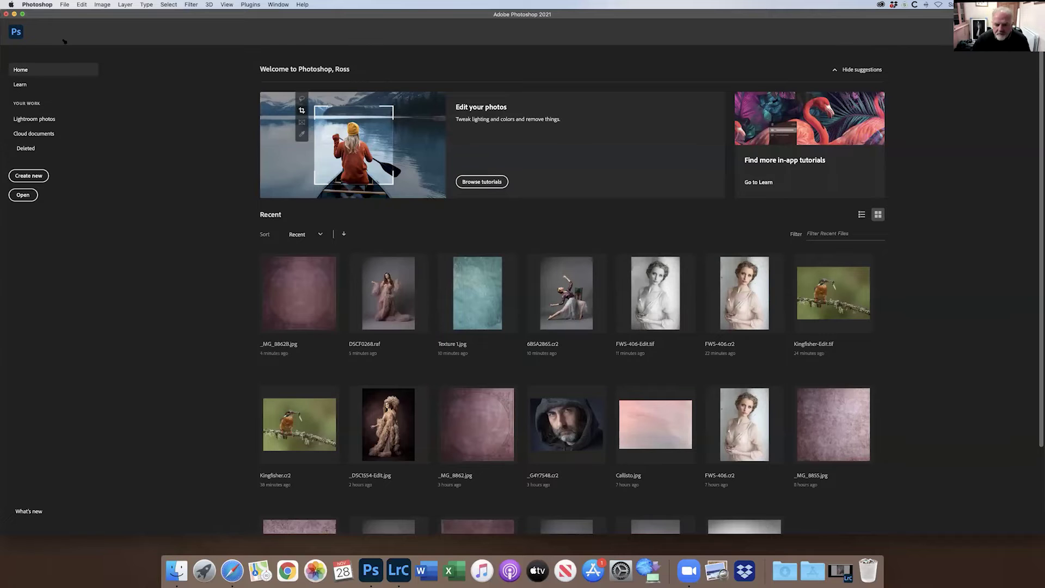
{"action": "left_click", "coordinate": [6, 14]}
{"action": "left_click", "coordinate": [504, 261]}
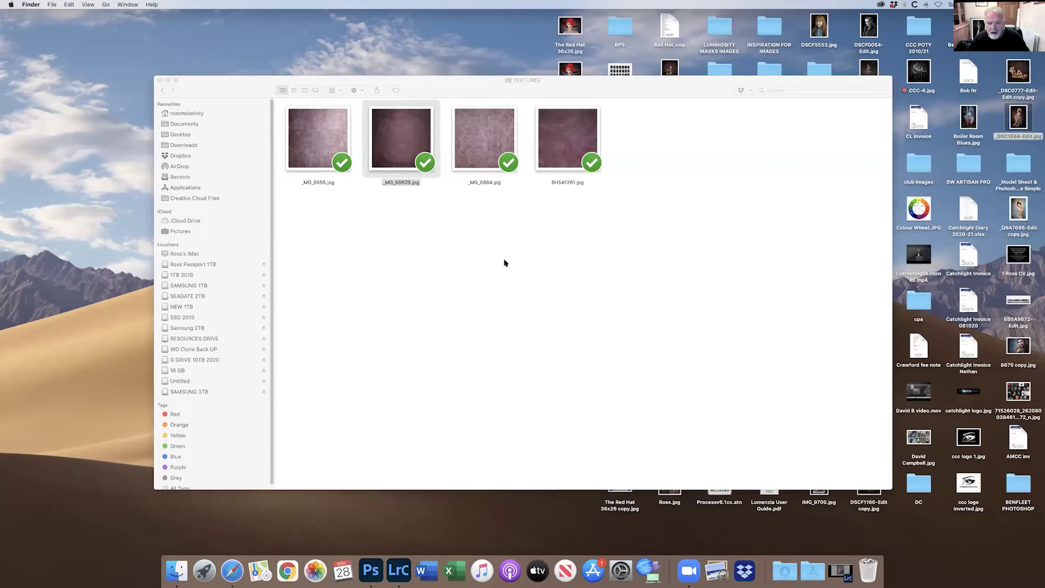
Switch to Lightroom Classic and open the hooded man's portrait _G4Y7548.cr2 in the Develop module
{"action": "left_click", "coordinate": [401, 570]}
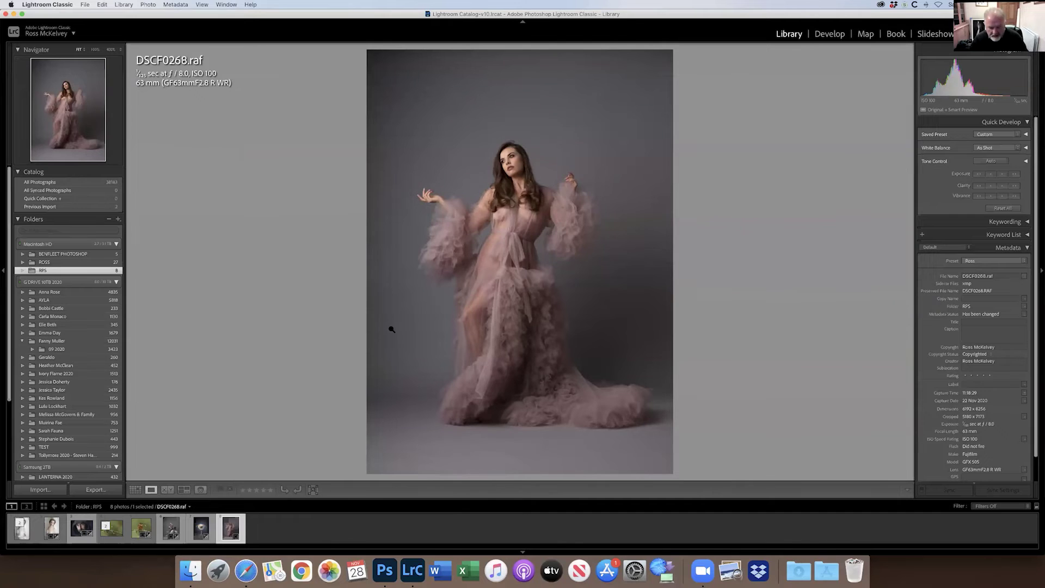
{"action": "key", "text": "g"}
{"action": "left_click", "coordinate": [690, 270]}
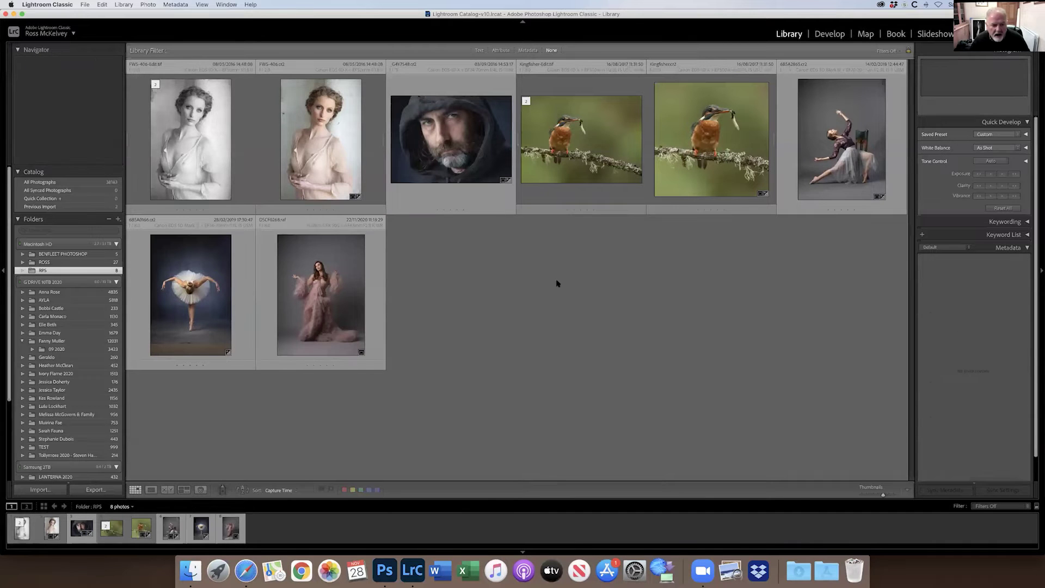
{"action": "double_click", "coordinate": [482, 185]}
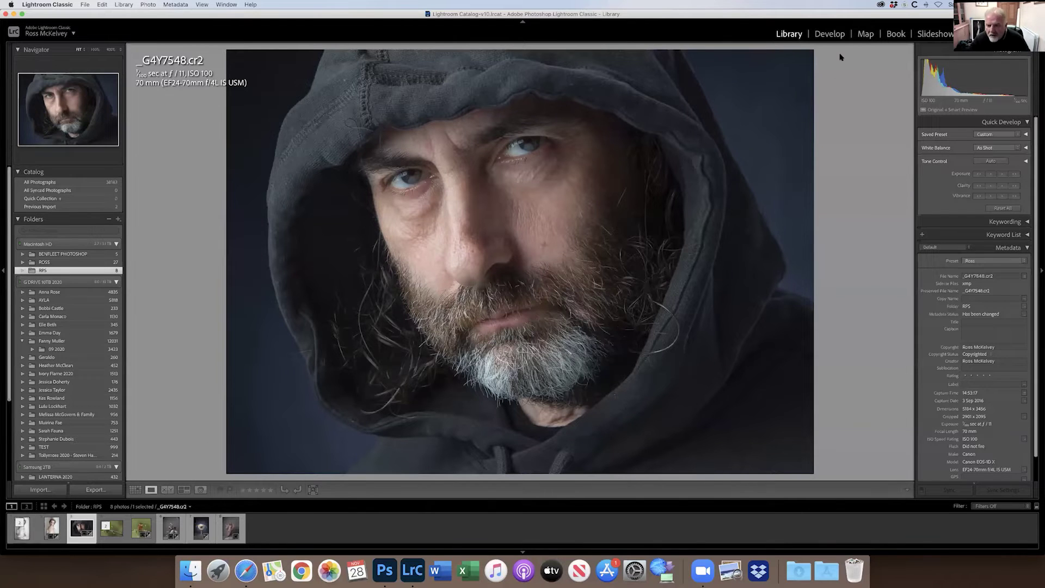
{"action": "left_click", "coordinate": [833, 34]}
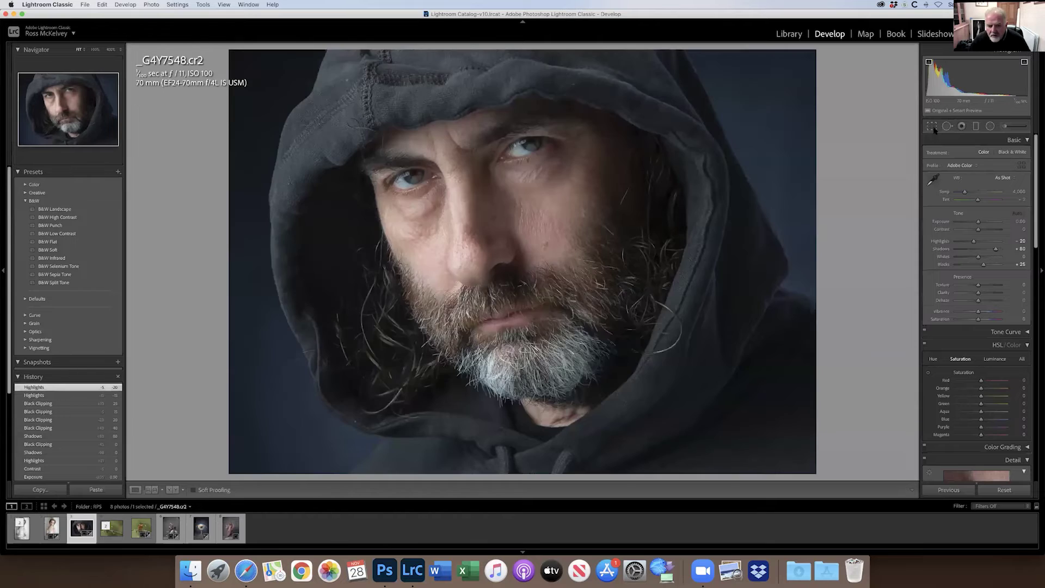
Review the crop of the hooded man's portrait, keep it, and send the photo to Adobe Photoshop 2021 for editing
{"action": "left_click", "coordinate": [932, 126]}
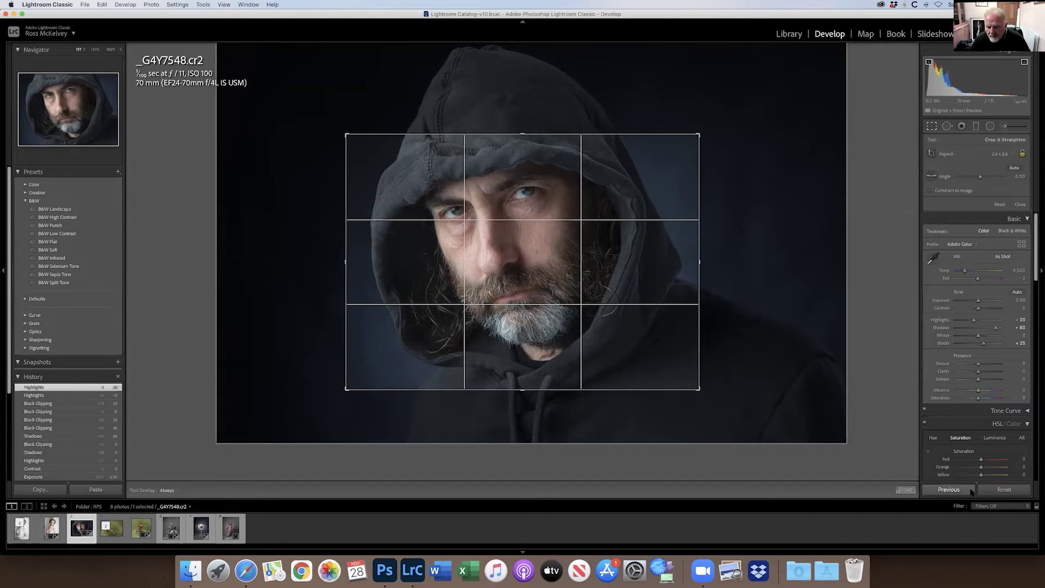
{"action": "key", "text": "Return"}
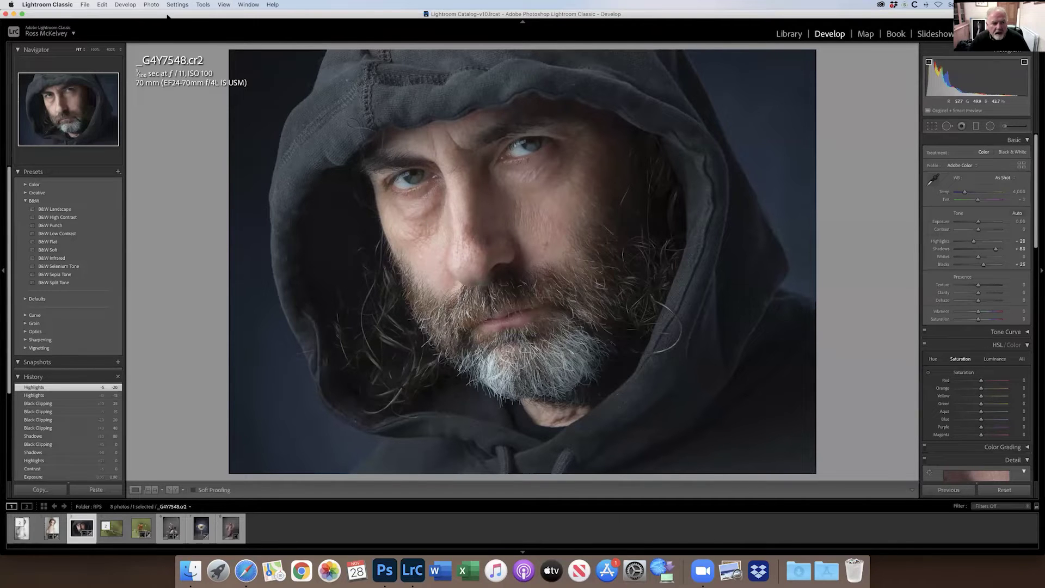
{"action": "left_click", "coordinate": [151, 7]}
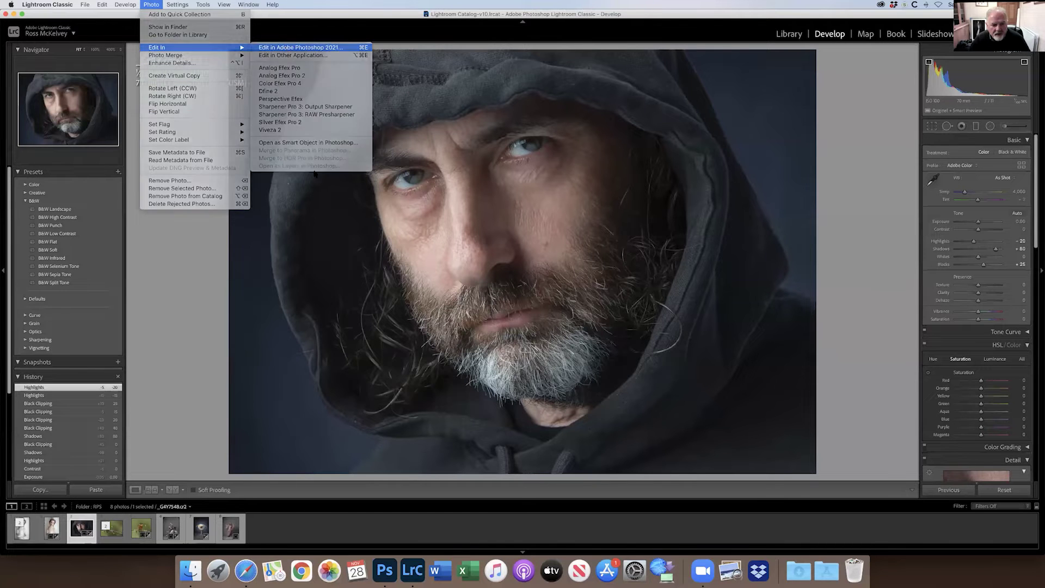
{"action": "left_click", "coordinate": [353, 231]}
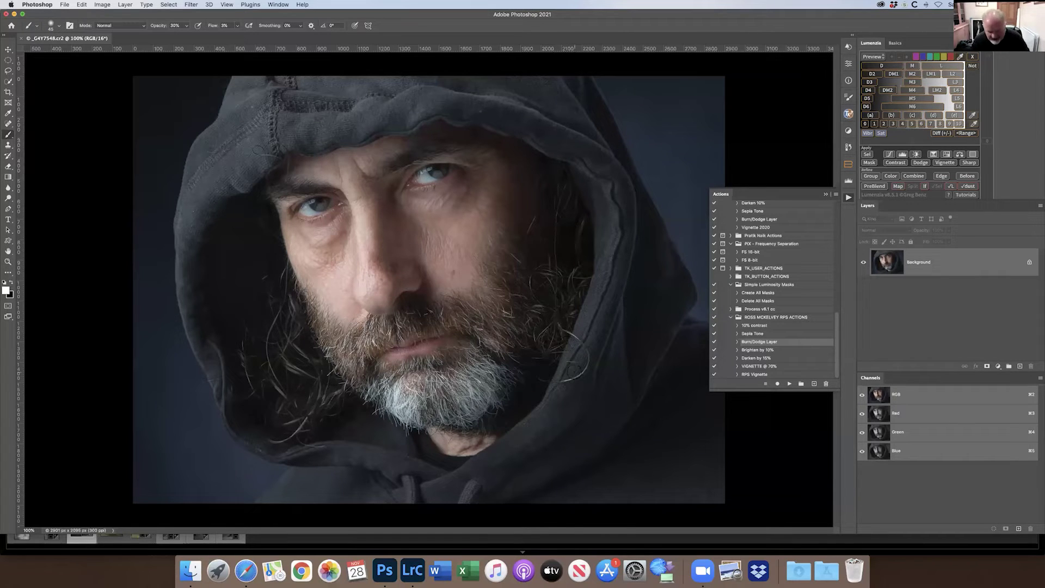
Inspect the stray curled hair over the edge of the hood and duplicate the Background layer
{"action": "key", "text": "super+plus"}
{"action": "scroll", "coordinate": [574, 373], "scroll_direction": "down", "scroll_amount": 5}
{"action": "scroll", "coordinate": [575, 373], "scroll_direction": "right", "scroll_amount": 8}
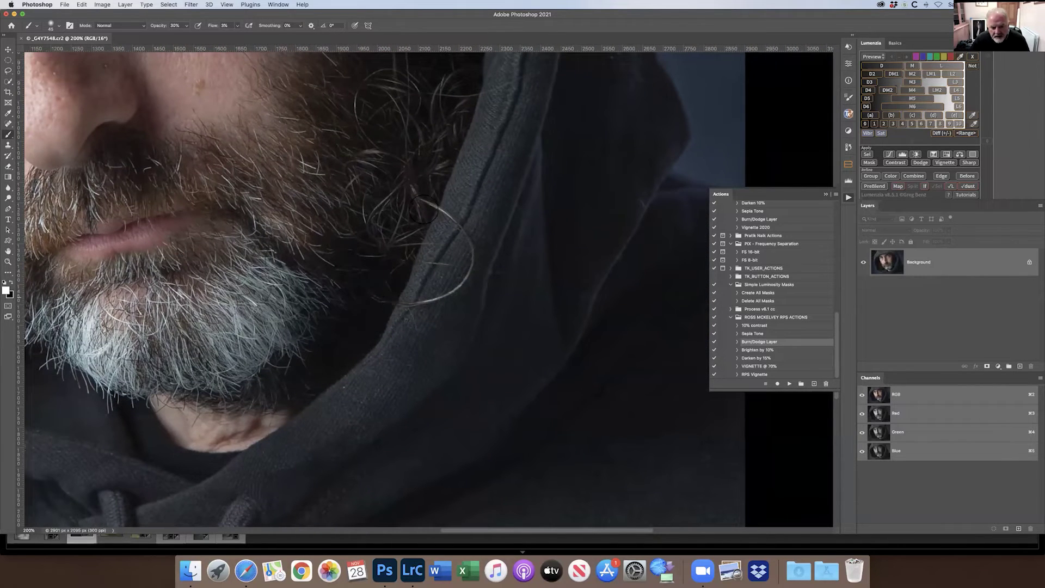
{"action": "key", "text": "super+minus"}
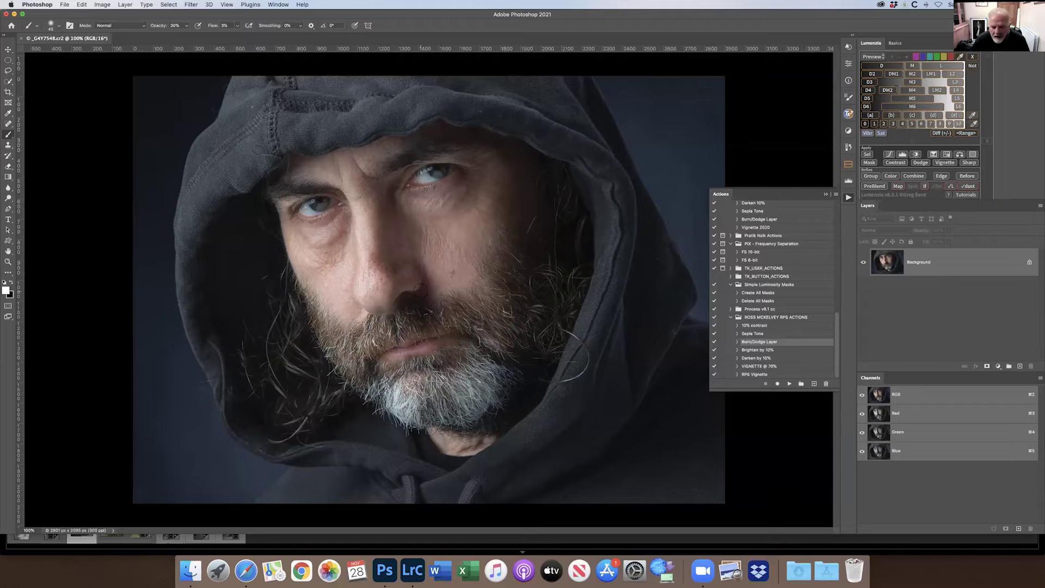
{"action": "key", "text": "super+j"}
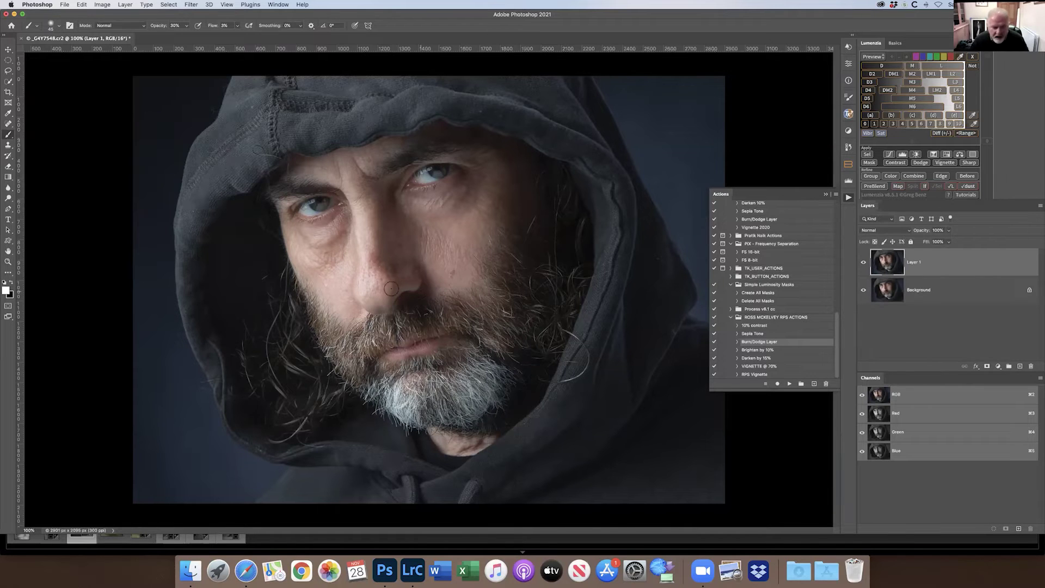
Try to remove the stray hair by lassoing it and applying a Content-Aware fill at 100% opacity in Normal mode
{"action": "left_click", "coordinate": [9, 71]}
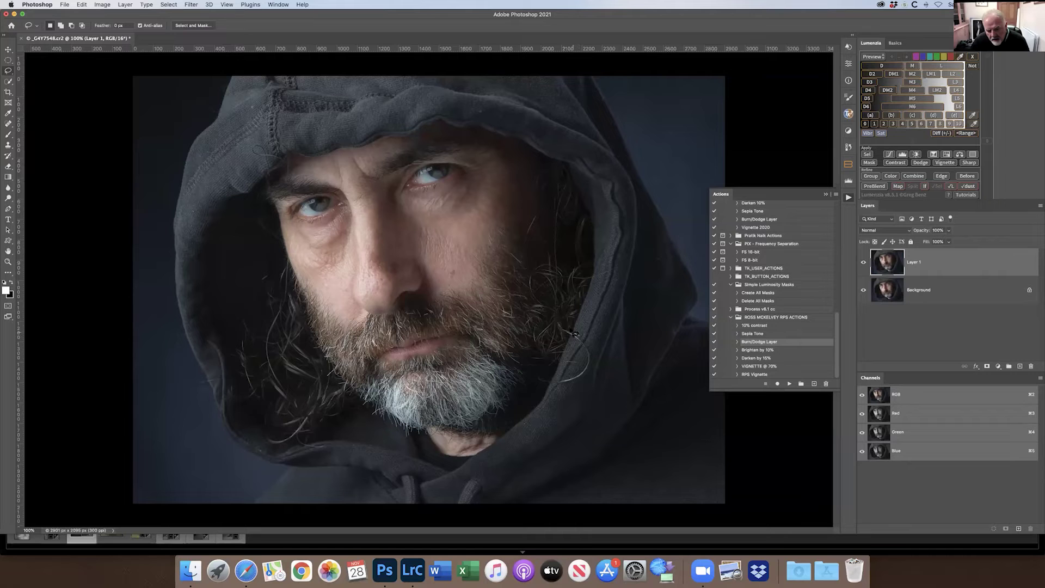
{"action": "mouse_move", "coordinate": [563, 330]}
{"action": "left_mouse_down"}
{"action": "mouse_move", "coordinate": [584, 369]}
{"action": "mouse_move", "coordinate": [544, 385]}
{"action": "mouse_move", "coordinate": [589, 376]}
{"action": "left_mouse_up"}
{"action": "left_click_drag", "start_coordinate": [566, 330], "coordinate": [565, 329]}
{"action": "key", "text": "i"}
{"action": "key", "text": "shift+BackSpace"}
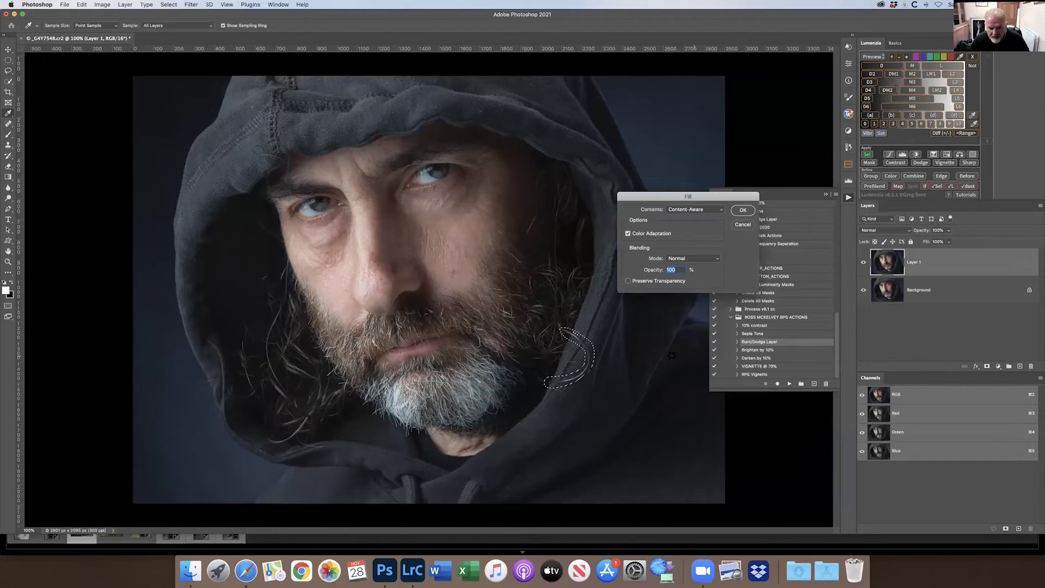
{"action": "key", "text": "Return"}
{"action": "key", "text": "ctrl+d"}
Compare the portrait with the filled layer hidden and shown, then clear the selection and delete that layer
{"action": "key", "text": "l"}
{"action": "left_click", "coordinate": [863, 263]}
{"action": "left_click", "coordinate": [865, 263]}
{"action": "left_click", "coordinate": [863, 264]}
{"action": "left_click", "coordinate": [864, 263]}
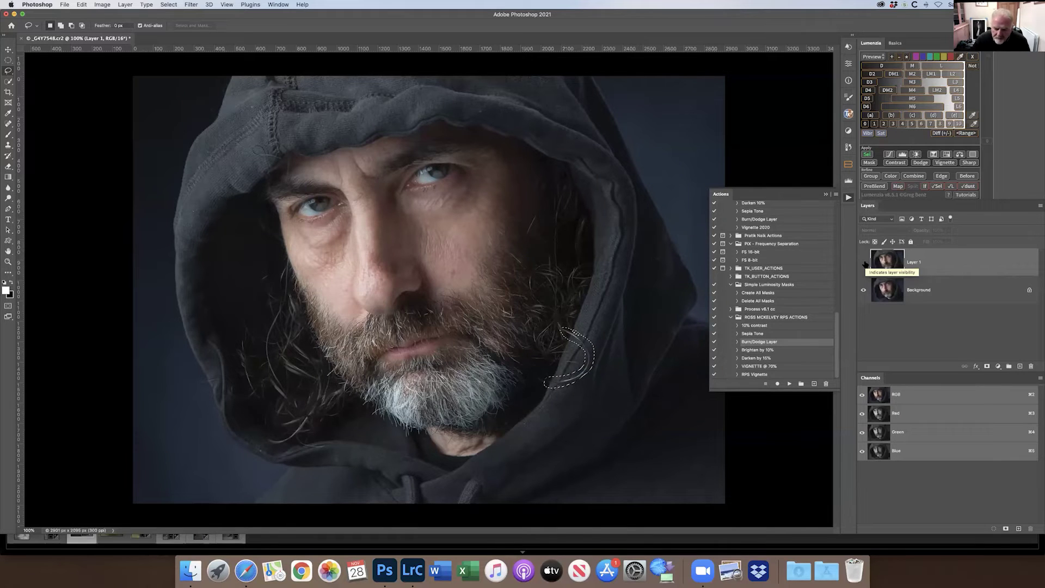
{"action": "left_click", "coordinate": [864, 262]}
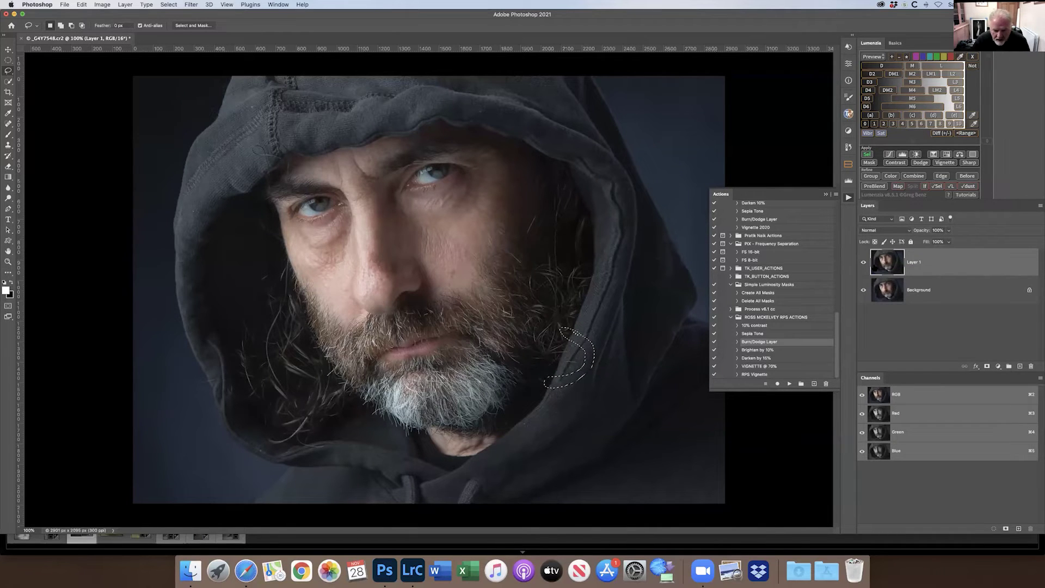
{"action": "key", "text": "super+d"}
{"action": "key", "text": "Delete"}
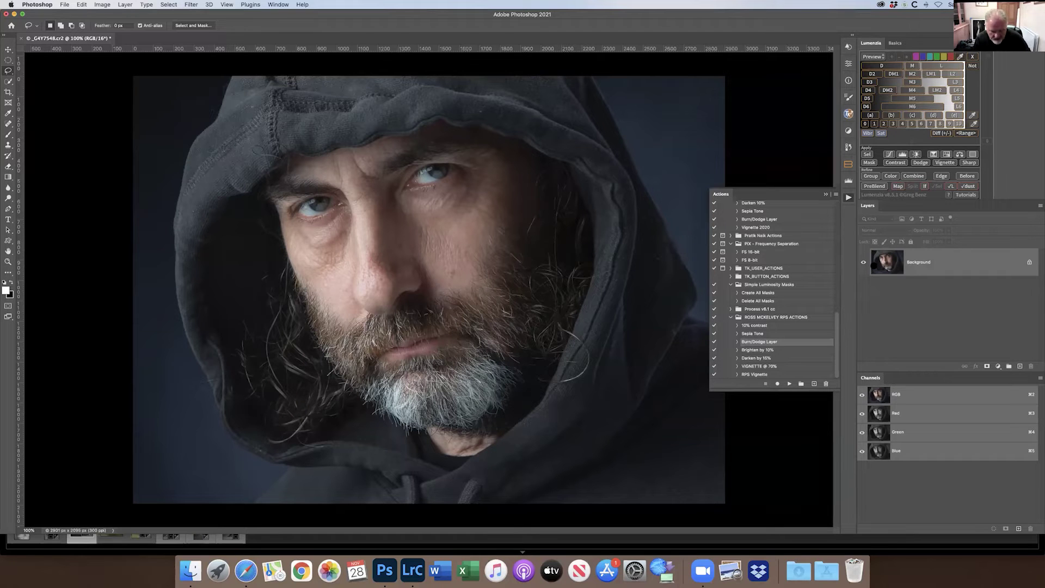
Duplicate the Background layer, lasso the curled stray hair over the hood's edge, and remove it with a Content-Aware fill
{"action": "key", "text": "super+j"}
{"action": "left_click_drag", "start_coordinate": [561, 328], "coordinate": [566, 333]}
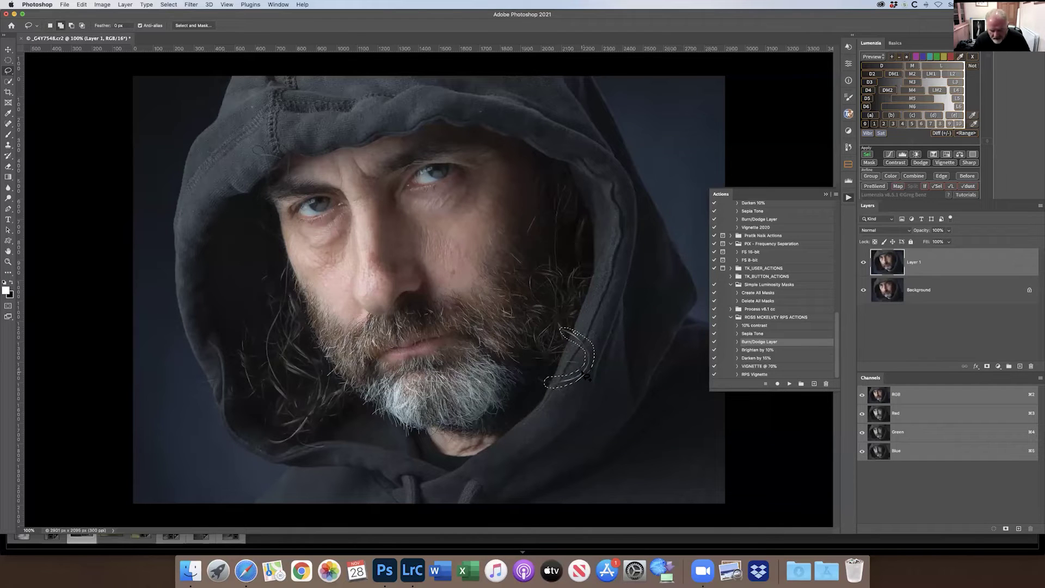
{"action": "key", "text": "shift+BackSpace"}
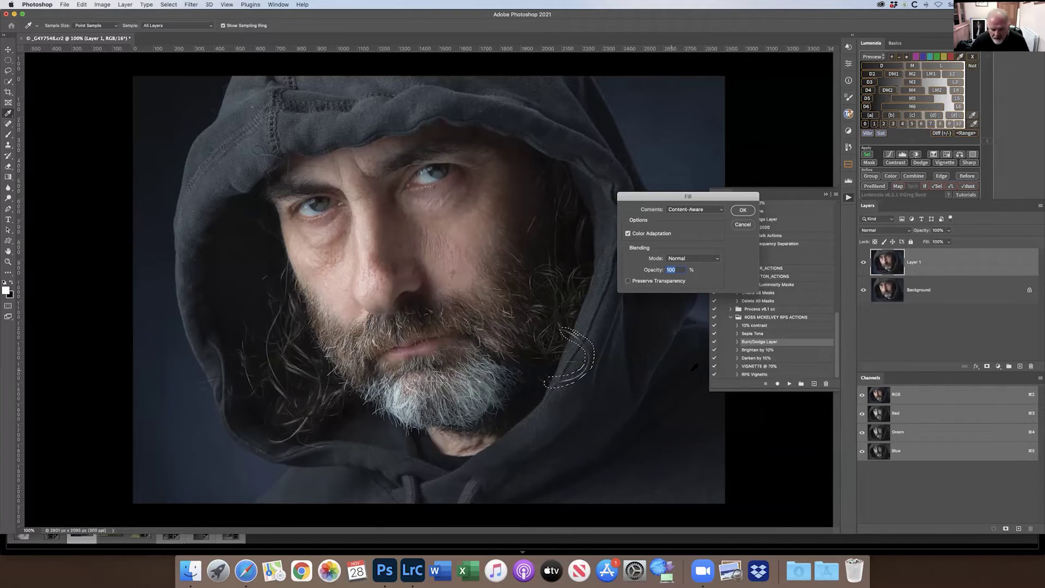
{"action": "left_click", "coordinate": [707, 212]}
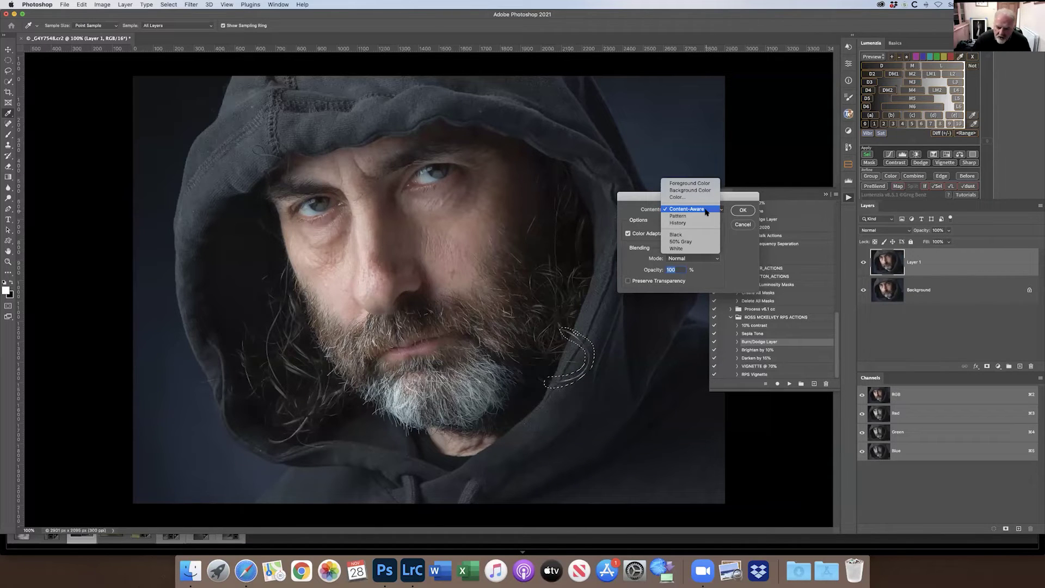
{"action": "left_click", "coordinate": [699, 210]}
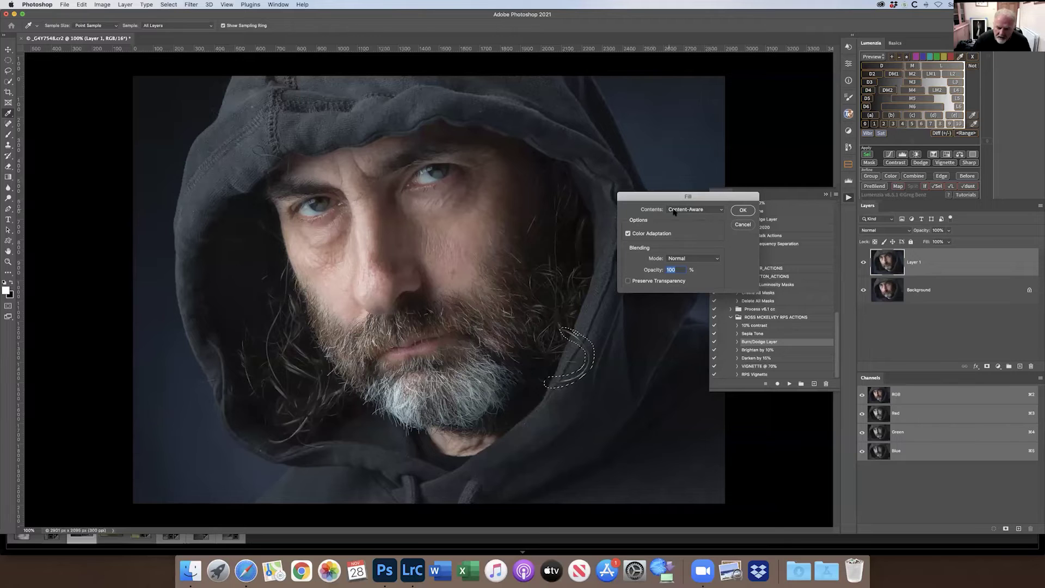
{"action": "left_click", "coordinate": [742, 211]}
{"action": "key", "text": "super+d"}
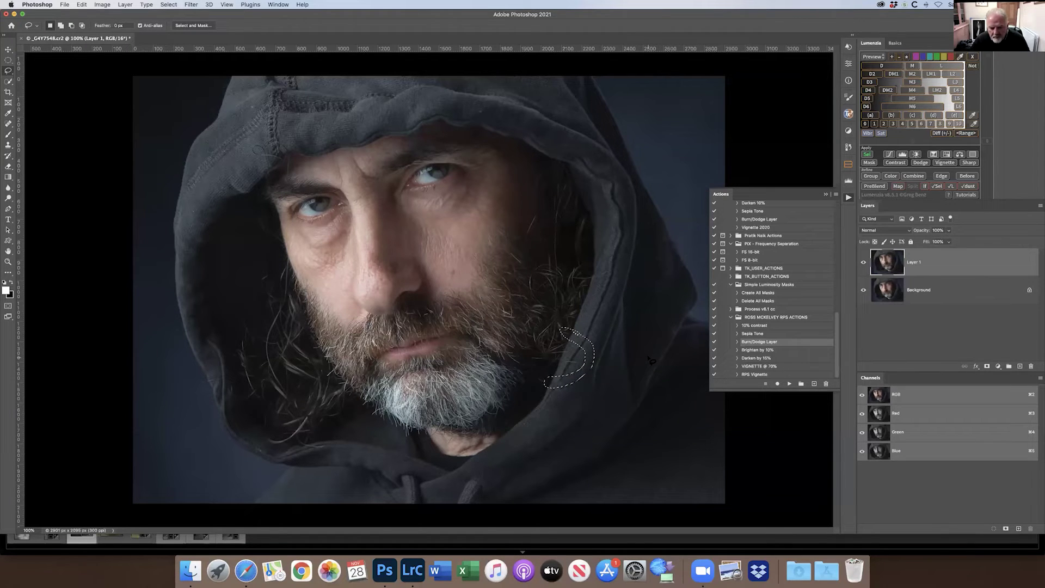
{"action": "left_click", "coordinate": [863, 263]}
{"action": "left_click", "coordinate": [862, 263]}
Lasso the two stray hairs protruding from the hood's outer edge into the blue background and remove them with a fill
{"action": "key", "text": "super+plus"}
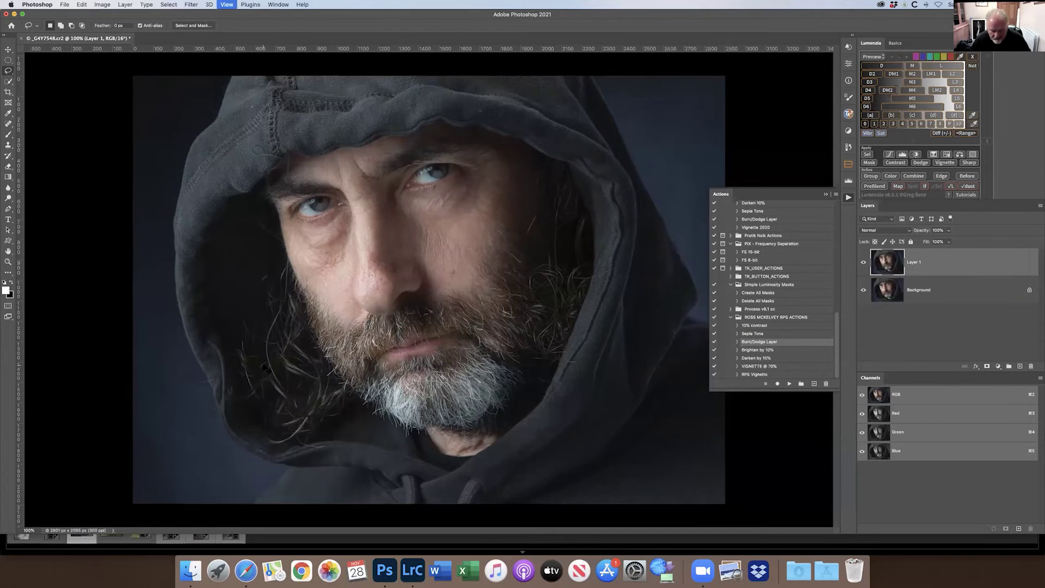
{"action": "key", "text": "super+plus"}
{"action": "scroll", "coordinate": [250, 370], "scroll_direction": "left", "scroll_amount": 5}
{"action": "scroll", "coordinate": [245, 372], "scroll_direction": "down", "scroll_amount": 3}
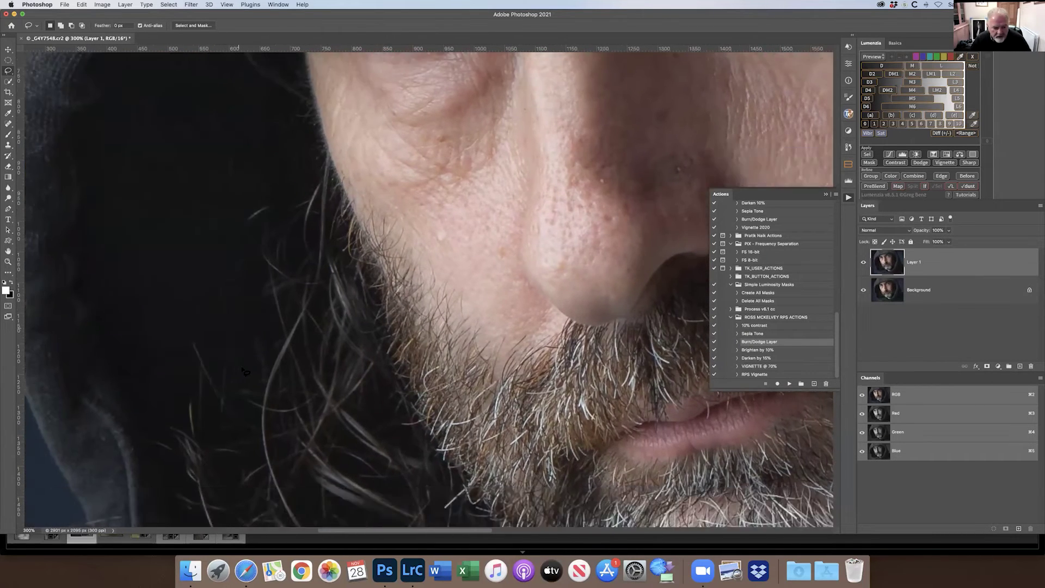
{"action": "scroll", "coordinate": [245, 372], "scroll_direction": "down", "scroll_amount": 5}
{"action": "scroll", "coordinate": [245, 372], "scroll_direction": "left", "scroll_amount": 4}
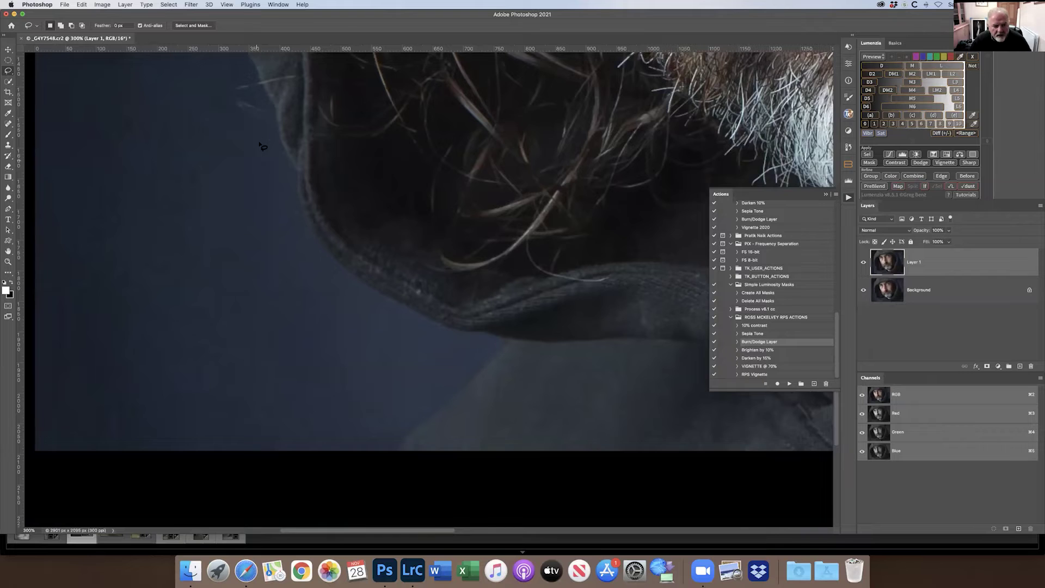
{"action": "scroll", "coordinate": [263, 146], "scroll_direction": "up", "scroll_amount": 2}
{"action": "mouse_move", "coordinate": [263, 146]}
{"action": "left_mouse_down"}
{"action": "mouse_move", "coordinate": [224, 148]}
{"action": "mouse_move", "coordinate": [262, 137]}
{"action": "left_mouse_up"}
{"action": "key", "text": "shift"}
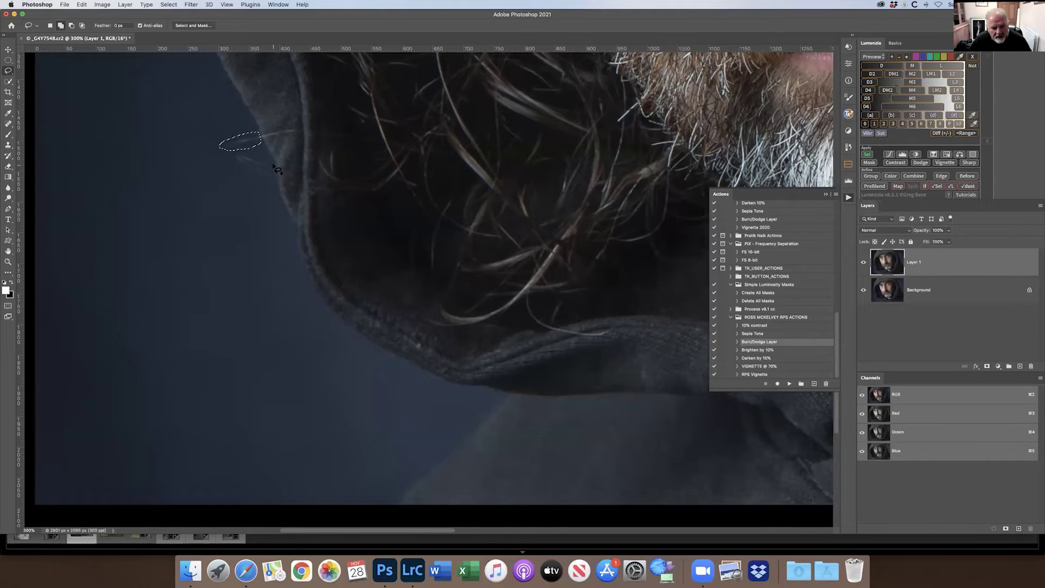
{"action": "mouse_move", "coordinate": [273, 164]}
{"action": "left_mouse_down"}
{"action": "mouse_move", "coordinate": [237, 157]}
{"action": "mouse_move", "coordinate": [279, 181]}
{"action": "mouse_move", "coordinate": [277, 169]}
{"action": "left_mouse_up"}
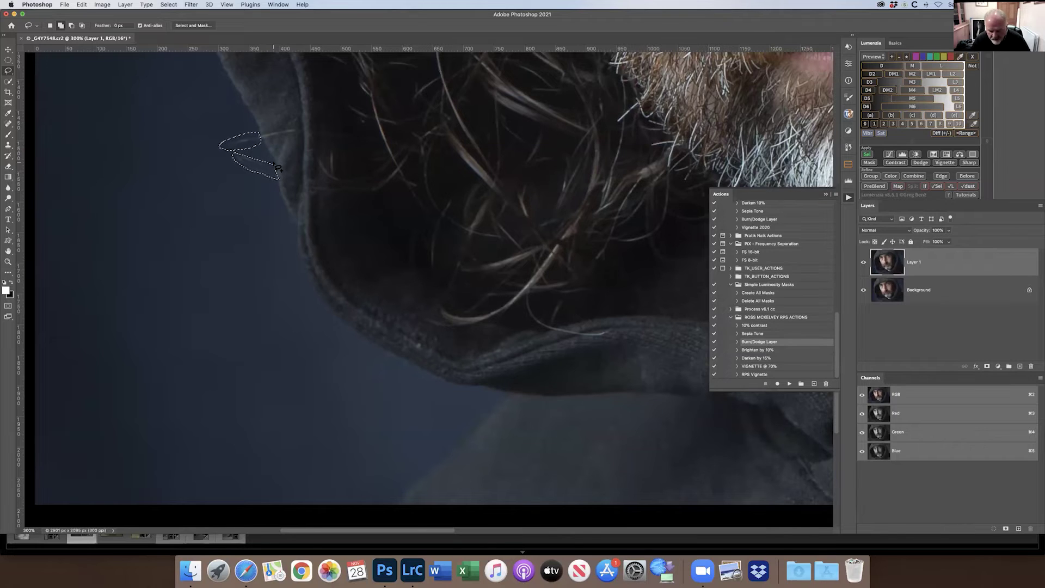
{"action": "key", "text": "shift+F5"}
{"action": "key", "text": "Return"}
{"action": "key", "text": "super+d"}
Lasso the remaining piece of stray hair lying on the hood's fabric edge and remove it with a fill
{"action": "mouse_move", "coordinate": [298, 128]}
{"action": "left_mouse_down"}
{"action": "mouse_move", "coordinate": [256, 136]}
{"action": "mouse_move", "coordinate": [302, 131]}
{"action": "left_mouse_up"}
{"action": "key", "text": "shift+F6"}
{"action": "key", "text": "Return"}
{"action": "key", "text": "super+d"}
{"action": "scroll", "coordinate": [412, 298], "scroll_direction": "up", "scroll_amount": 5}
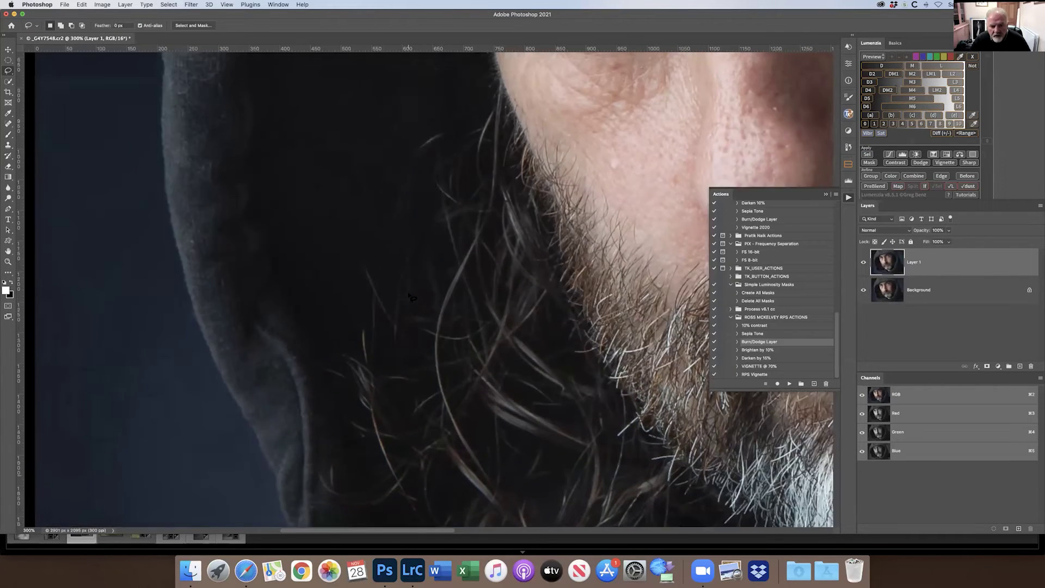
Flatten the retouched image and duplicate the resulting Background layer
{"action": "key", "text": "super+minus"}
{"action": "key", "text": "super+minus"}
{"action": "key", "text": "super+minus"}
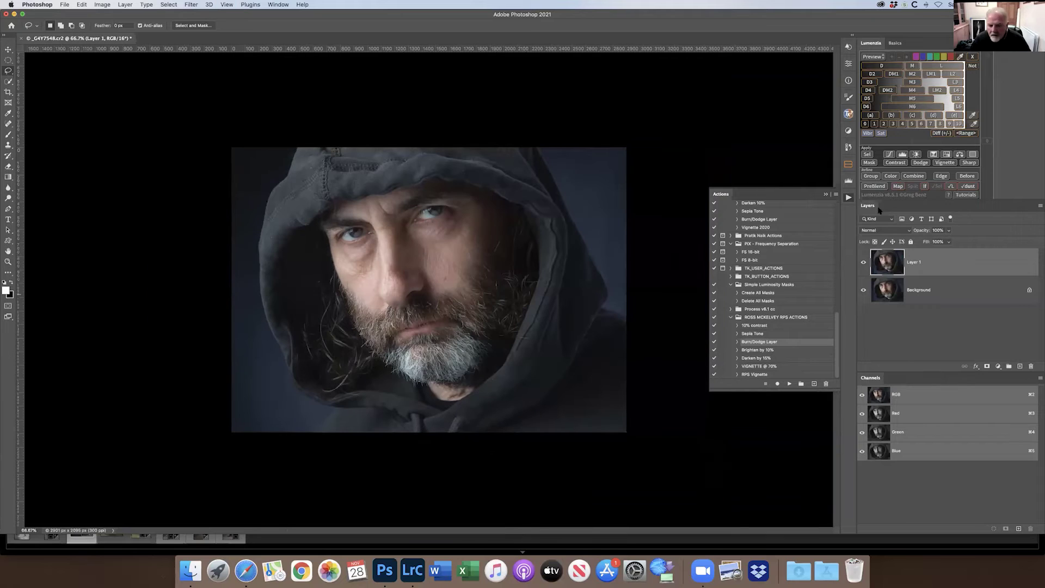
{"action": "left_click", "coordinate": [1039, 207]}
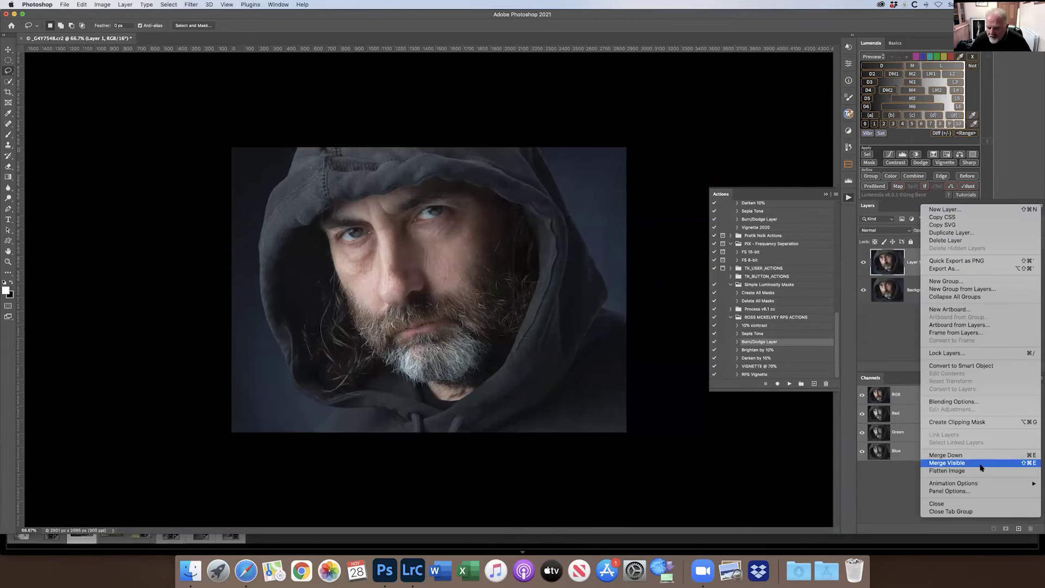
{"action": "left_click", "coordinate": [979, 471]}
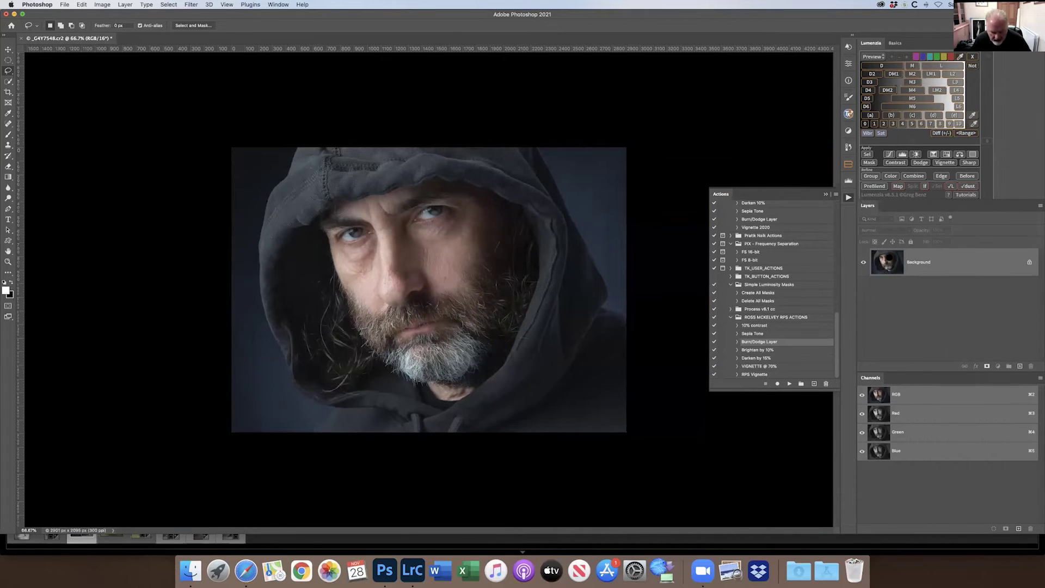
{"action": "key", "text": "super+j"}
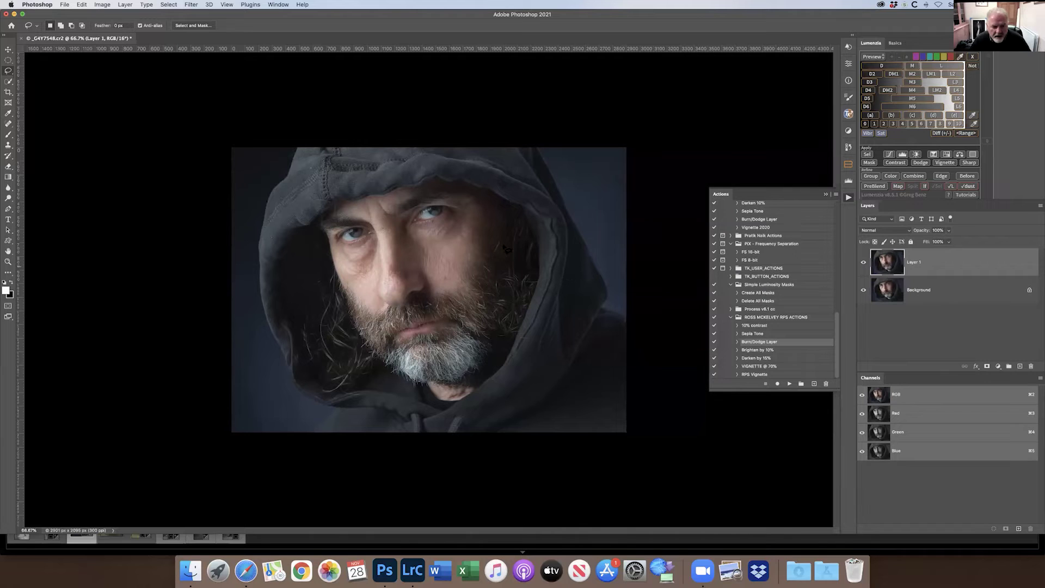
Brighten the duplicate layer with Shadows/Highlights, using Shadows Amount 30% and Tone 45%, and hide the effect behind a black layer mask
{"action": "key", "text": "super+equal"}
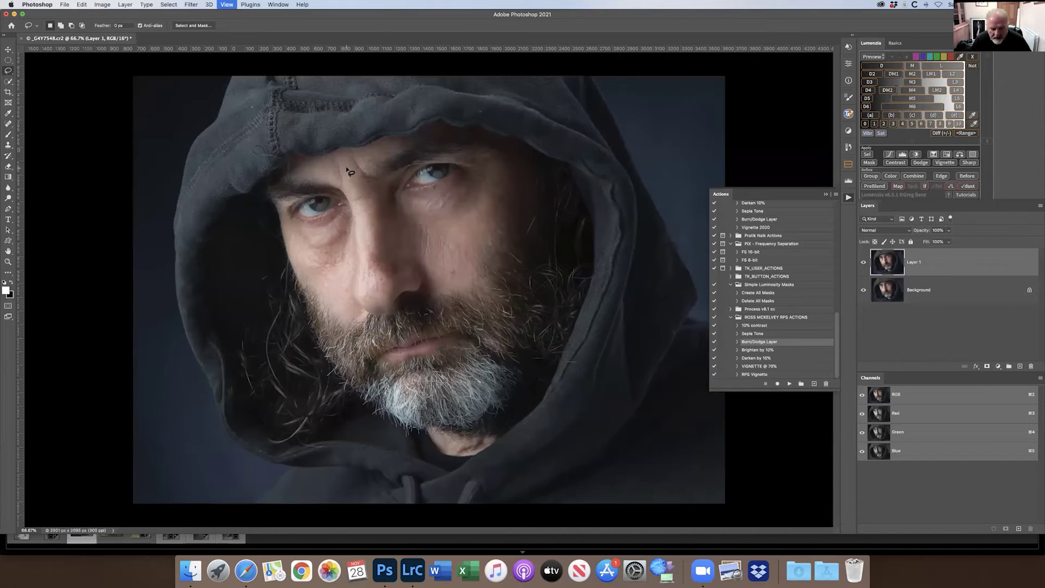
{"action": "key", "text": "super+equal"}
{"action": "scroll", "coordinate": [349, 142], "scroll_direction": "up", "scroll_amount": 2}
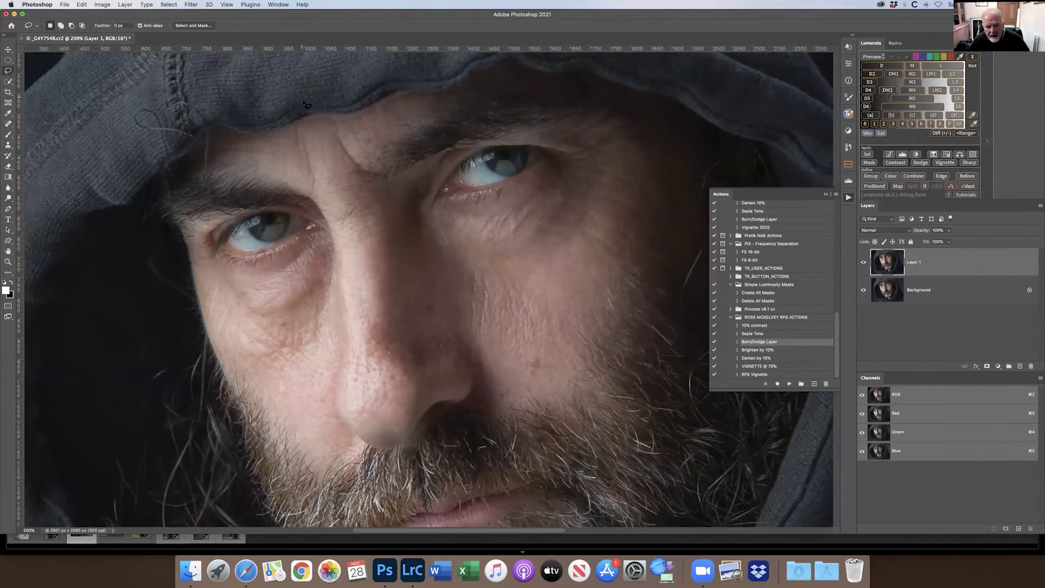
{"action": "left_click", "coordinate": [103, 5]}
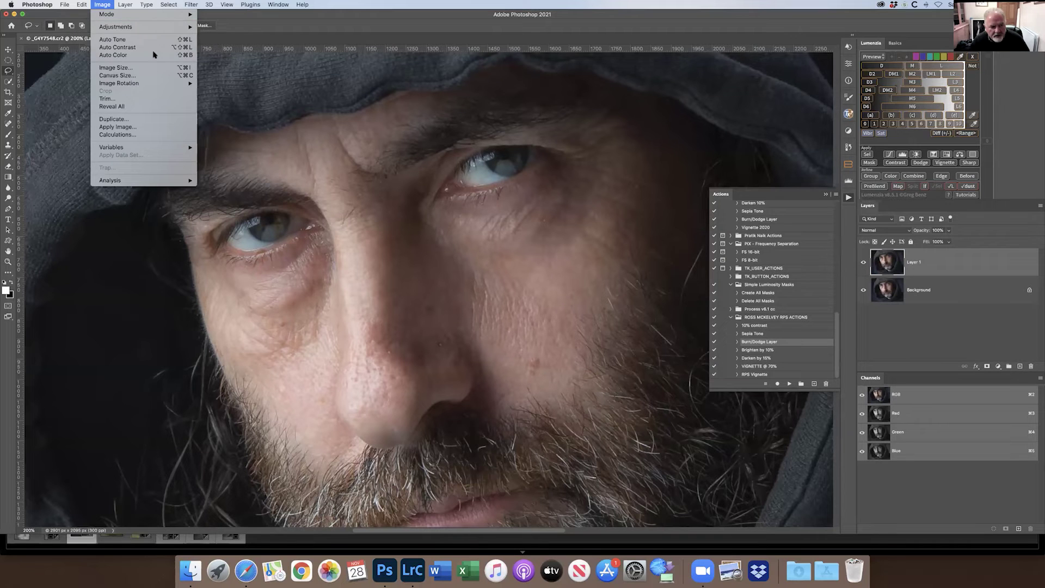
{"action": "mouse_move", "coordinate": [172, 28]}
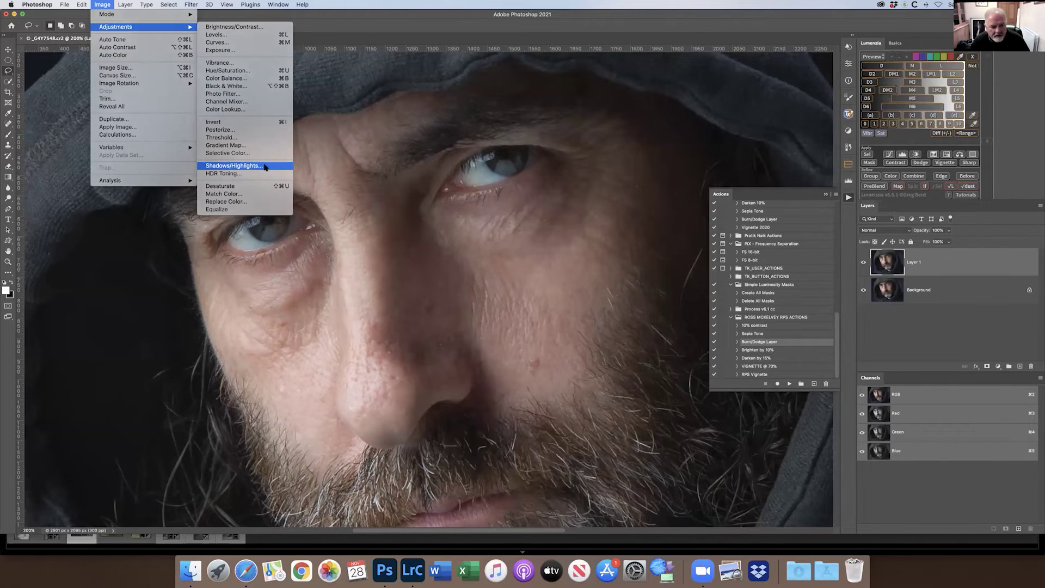
{"action": "left_click", "coordinate": [234, 166]}
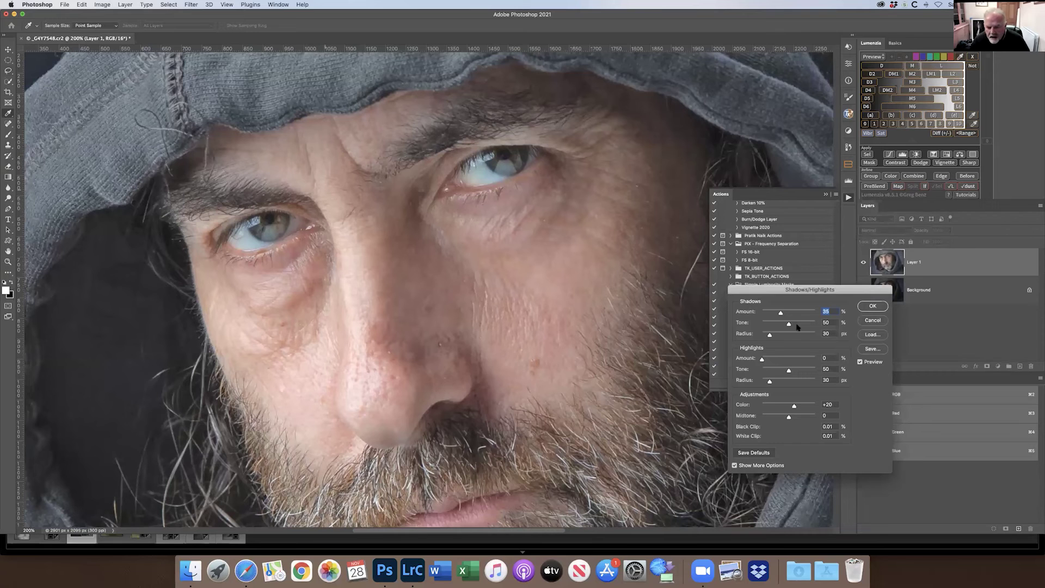
{"action": "scroll", "coordinate": [792, 314], "scroll_direction": "left", "scroll_amount": 1}
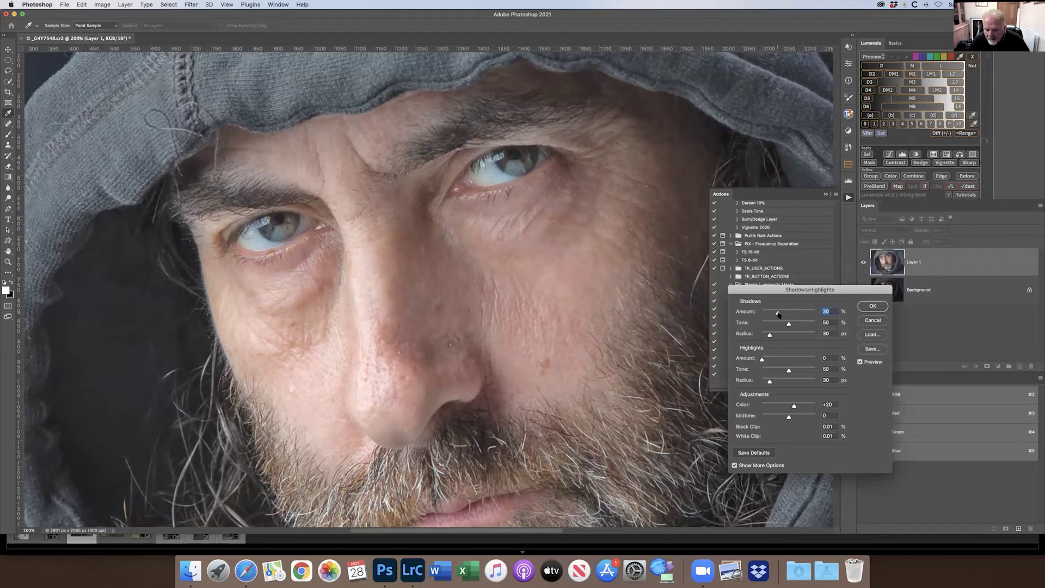
{"action": "left_click_drag", "start_coordinate": [785, 325], "coordinate": [784, 325]}
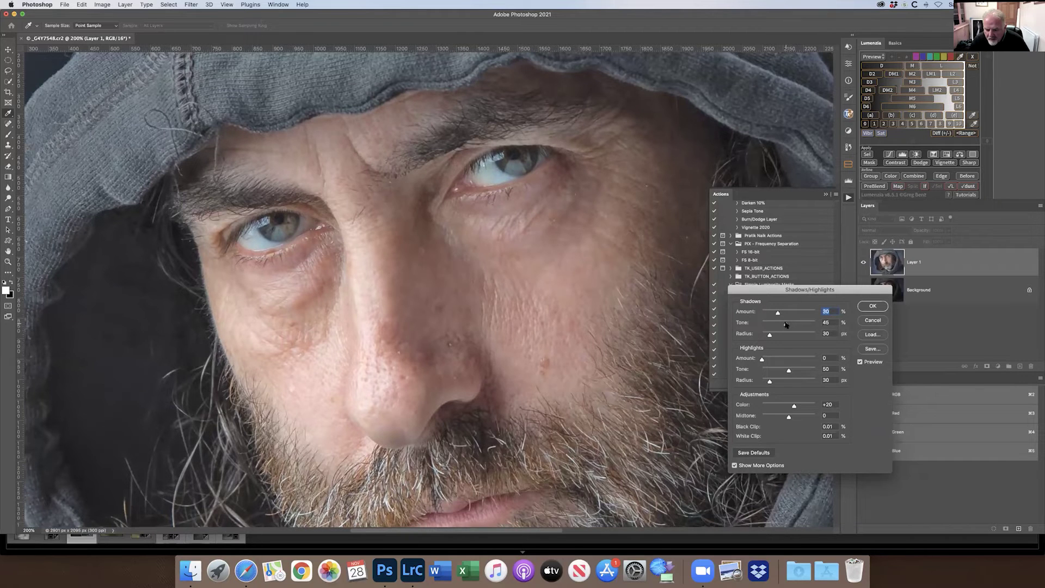
{"action": "key", "text": "Tab"}
{"action": "left_click", "coordinate": [872, 306]}
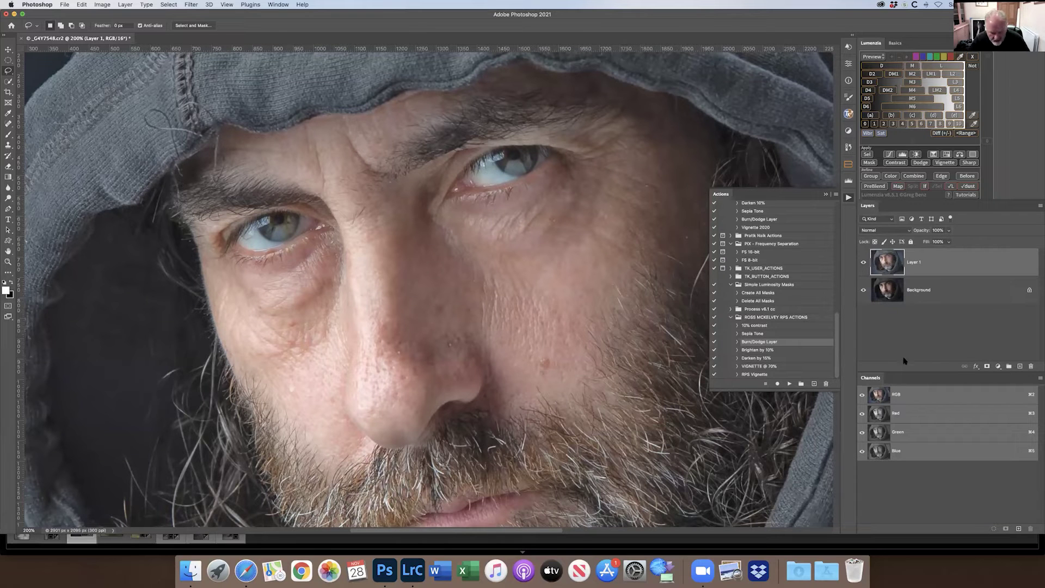
{"action": "left_click", "coordinate": [987, 366], "text": "alt"}
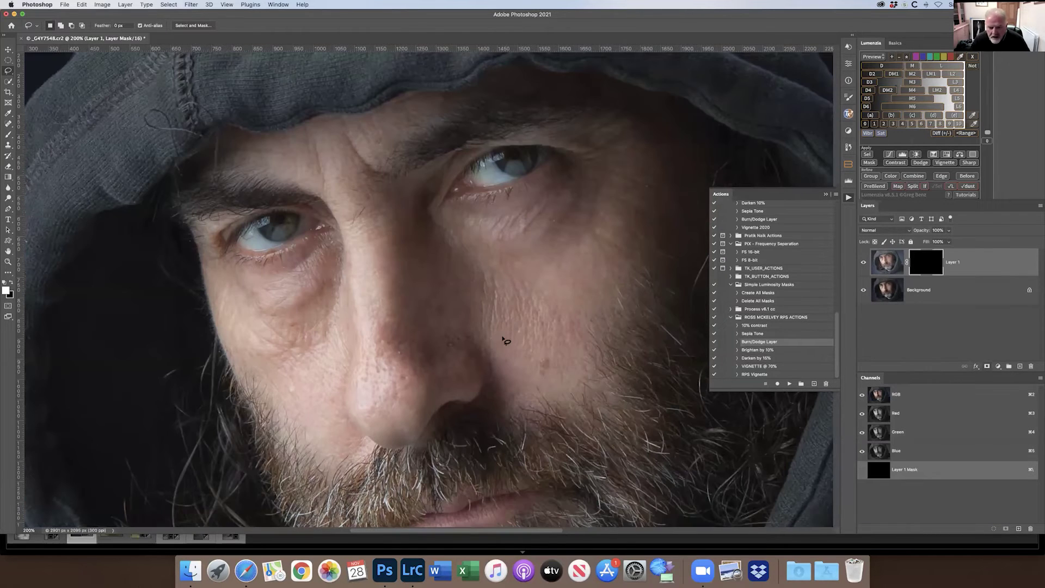
Paint white on the mask over both irises with a smaller brush at 100% opacity and flow to reveal the brightening
{"action": "key", "text": "super+plus"}
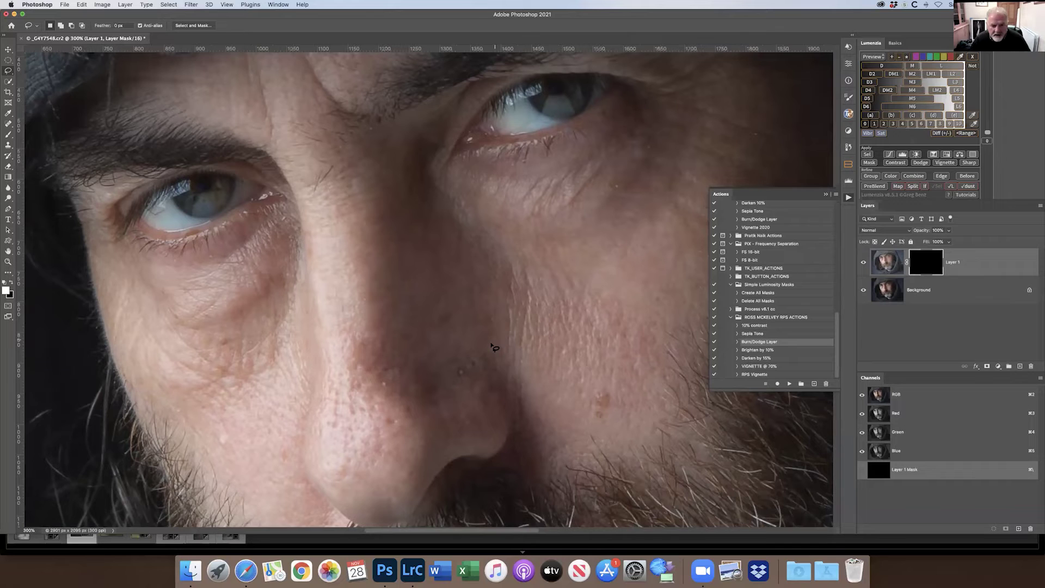
{"action": "scroll", "coordinate": [489, 345], "scroll_direction": "up", "scroll_amount": 4}
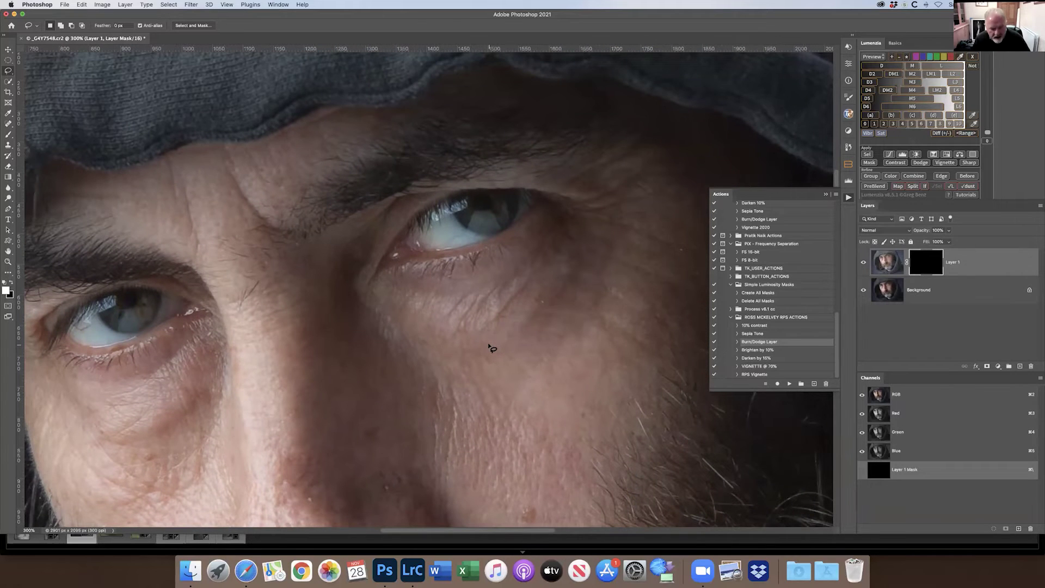
{"action": "key", "text": "b"}
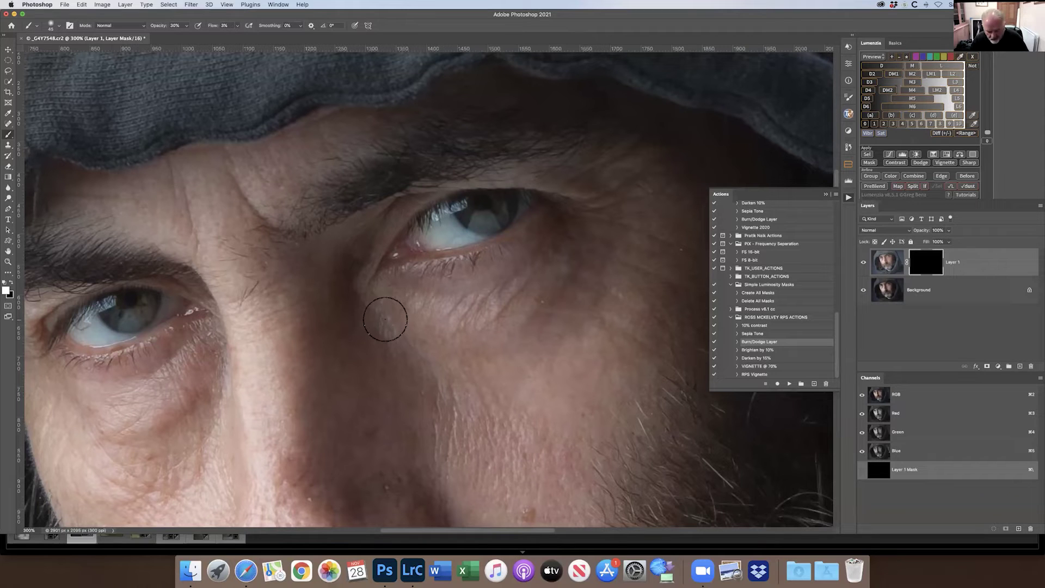
{"action": "key", "text": "0"}
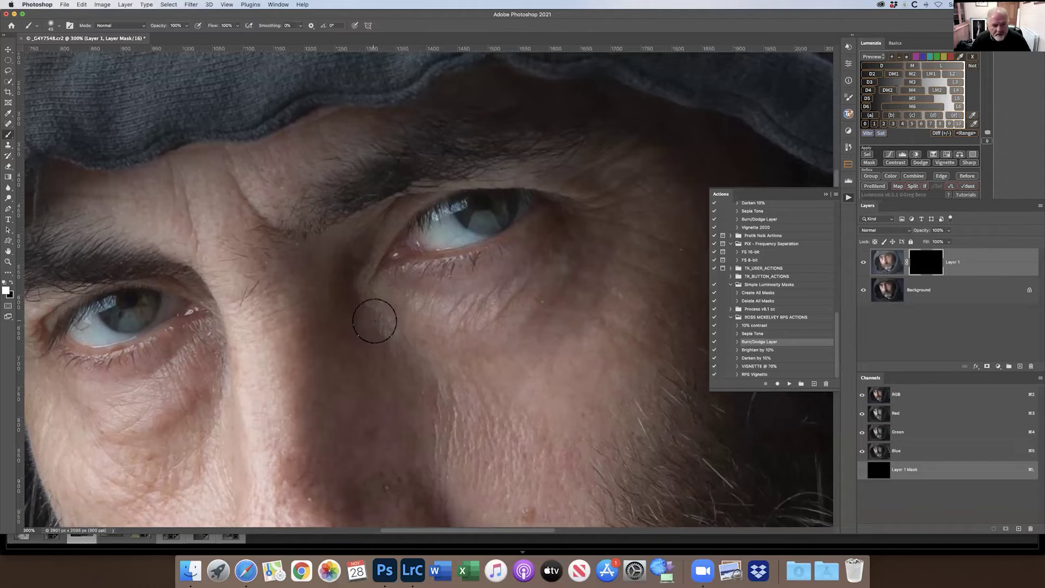
{"action": "key", "text": "bracketleft"}
{"action": "key", "text": "bracketleft"}
{"action": "key", "text": "bracketleft"}
{"action": "key", "text": "bracketleft"}
{"action": "key", "text": "bracketleft"}
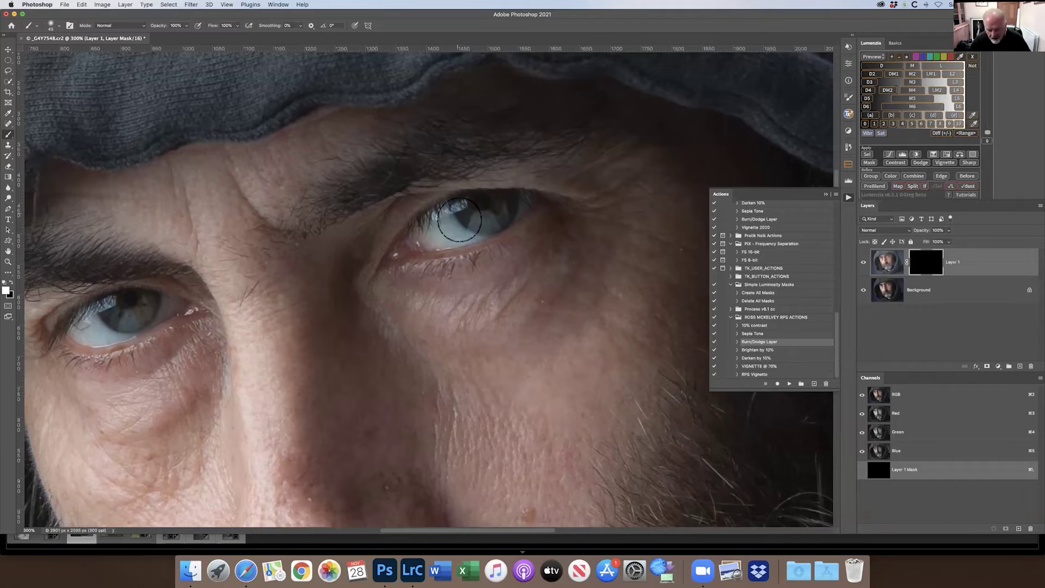
{"action": "mouse_move", "coordinate": [463, 225]}
{"action": "left_mouse_down"}
{"action": "mouse_move", "coordinate": [426, 221]}
{"action": "mouse_move", "coordinate": [424, 238]}
{"action": "mouse_move", "coordinate": [494, 229]}
{"action": "mouse_move", "coordinate": [528, 200]}
{"action": "mouse_move", "coordinate": [458, 203]}
{"action": "mouse_move", "coordinate": [481, 221]}
{"action": "mouse_move", "coordinate": [525, 201]}
{"action": "mouse_move", "coordinate": [501, 218]}
{"action": "mouse_move", "coordinate": [523, 197]}
{"action": "mouse_move", "coordinate": [453, 207]}
{"action": "mouse_move", "coordinate": [463, 206]}
{"action": "mouse_move", "coordinate": [427, 225]}
{"action": "mouse_move", "coordinate": [433, 239]}
{"action": "mouse_move", "coordinate": [488, 222]}
{"action": "left_mouse_up"}
{"action": "scroll", "coordinate": [277, 288], "scroll_direction": "left", "scroll_amount": 5}
{"action": "scroll", "coordinate": [277, 289], "scroll_direction": "down", "scroll_amount": 2}
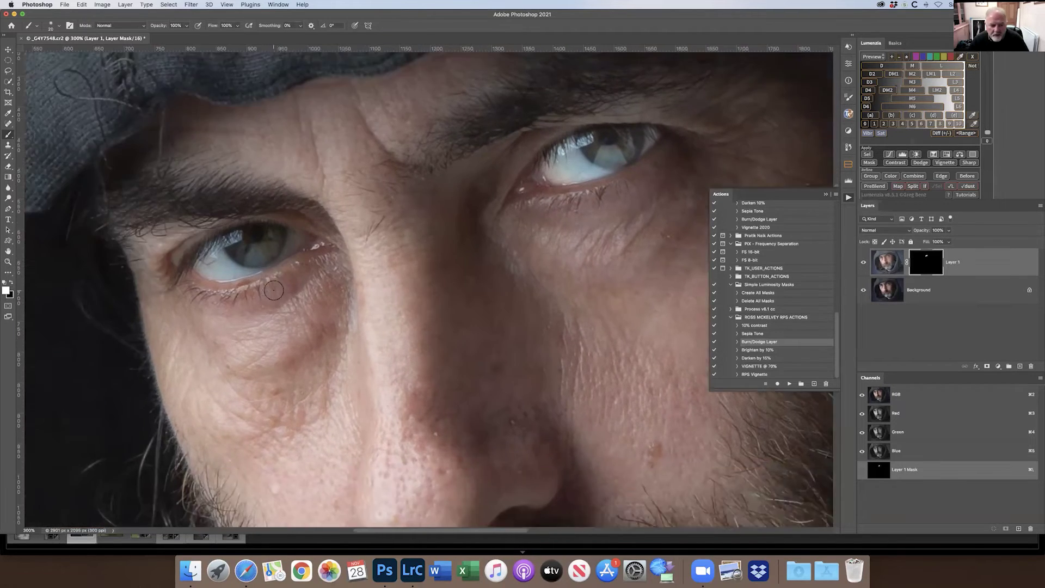
{"action": "mouse_move", "coordinate": [267, 245]}
{"action": "left_mouse_down"}
{"action": "mouse_move", "coordinate": [306, 247]}
{"action": "mouse_move", "coordinate": [281, 243]}
{"action": "mouse_move", "coordinate": [294, 223]}
{"action": "mouse_move", "coordinate": [343, 225]}
{"action": "mouse_move", "coordinate": [307, 250]}
{"action": "mouse_move", "coordinate": [324, 244]}
{"action": "mouse_move", "coordinate": [276, 254]}
{"action": "mouse_move", "coordinate": [345, 224]}
{"action": "mouse_move", "coordinate": [305, 233]}
{"action": "mouse_move", "coordinate": [325, 224]}
{"action": "mouse_move", "coordinate": [316, 219]}
{"action": "mouse_move", "coordinate": [336, 223]}
{"action": "mouse_move", "coordinate": [286, 226]}
{"action": "mouse_move", "coordinate": [254, 247]}
{"action": "mouse_move", "coordinate": [333, 225]}
{"action": "mouse_move", "coordinate": [286, 235]}
{"action": "left_mouse_up"}
Compare the whole portrait with the eye-brightening layer hidden and shown
{"action": "key", "text": "super+0"}
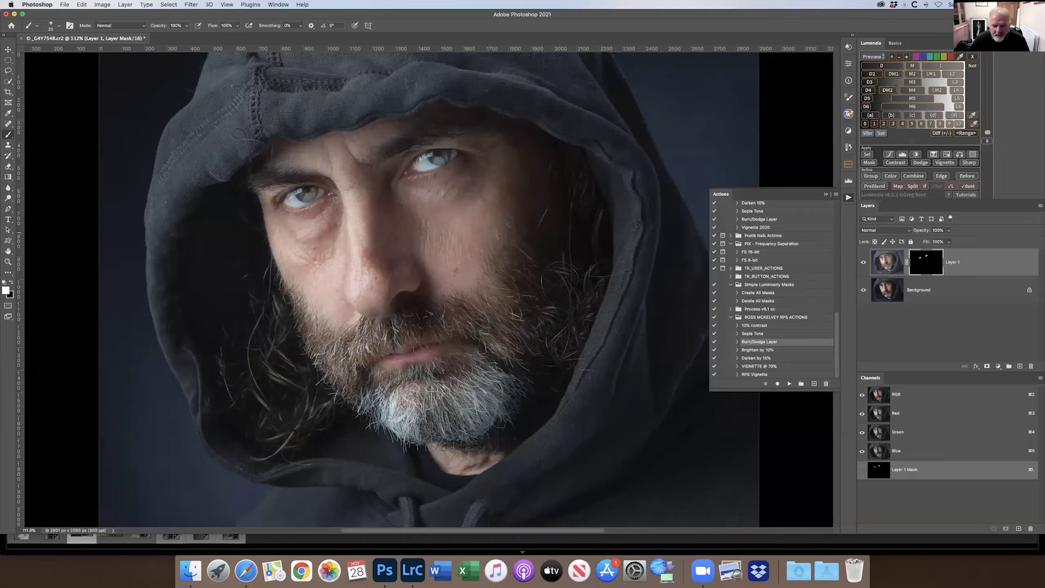
{"action": "left_click", "coordinate": [862, 262]}
{"action": "left_click", "coordinate": [863, 262]}
{"action": "left_click", "coordinate": [863, 263]}
{"action": "left_click", "coordinate": [863, 262]}
{"action": "left_click", "coordinate": [863, 262]}
{"action": "left_click", "coordinate": [863, 262]}
{"action": "left_click", "coordinate": [863, 263]}
{"action": "left_click", "coordinate": [863, 263]}
{"action": "left_click", "coordinate": [863, 262]}
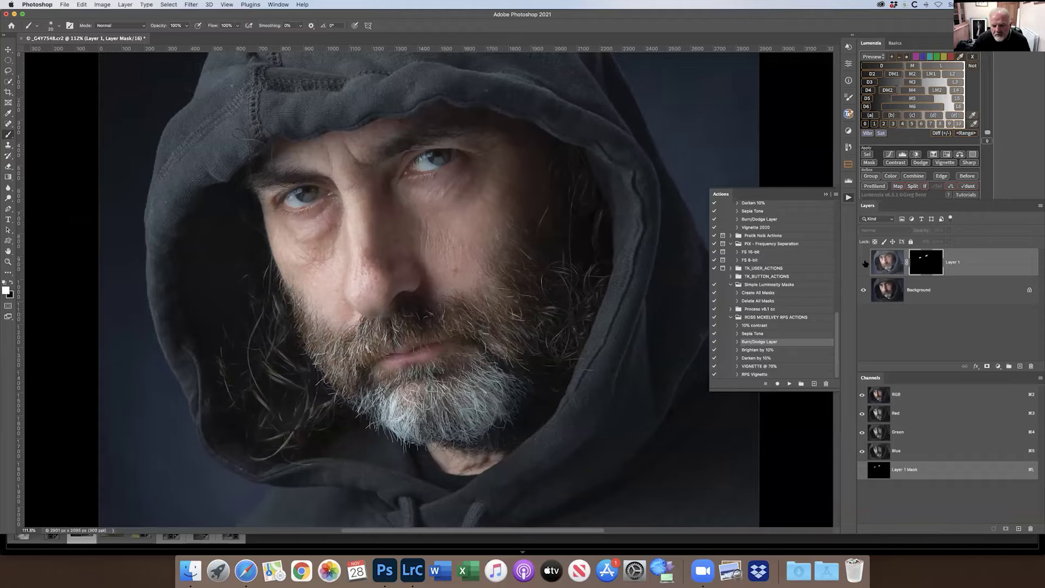
{"action": "left_click", "coordinate": [863, 263]}
Reduce the eye-brightening layer's opacity to 50% and compare the portrait with that layer hidden and shown
{"action": "left_click", "coordinate": [887, 262]}
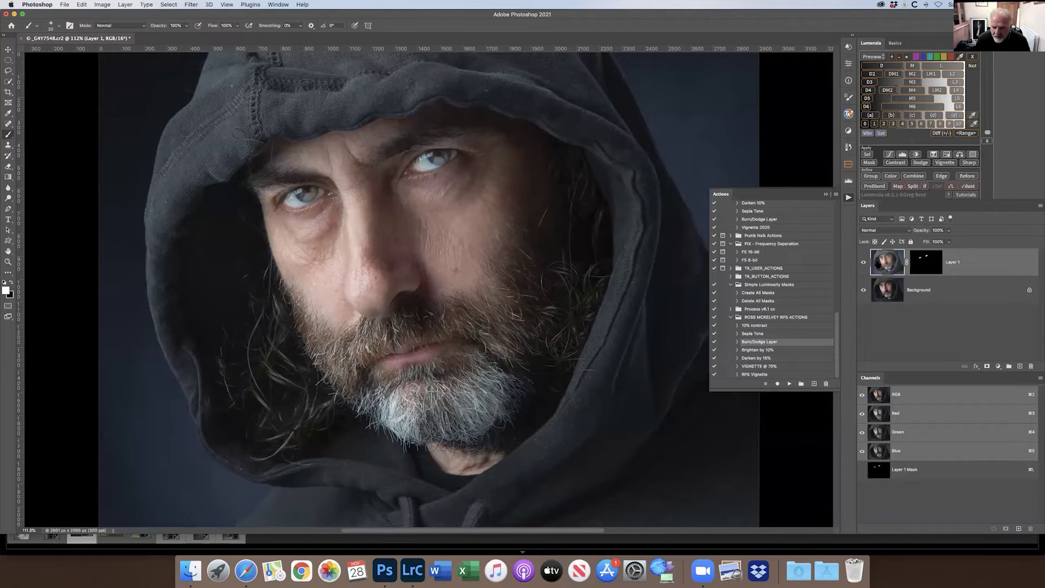
{"action": "key", "text": "v"}
{"action": "key", "text": "5"}
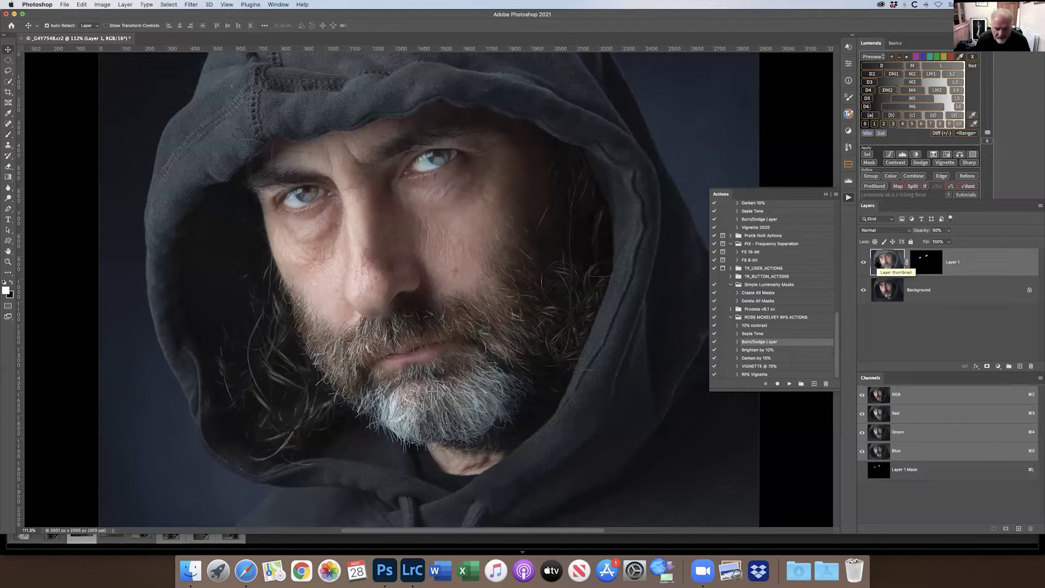
{"action": "left_click", "coordinate": [863, 262]}
{"action": "left_click", "coordinate": [863, 262]}
{"action": "left_click", "coordinate": [863, 262]}
{"action": "left_click", "coordinate": [863, 262]}
{"action": "left_click", "coordinate": [863, 262]}
{"action": "left_click", "coordinate": [863, 264]}
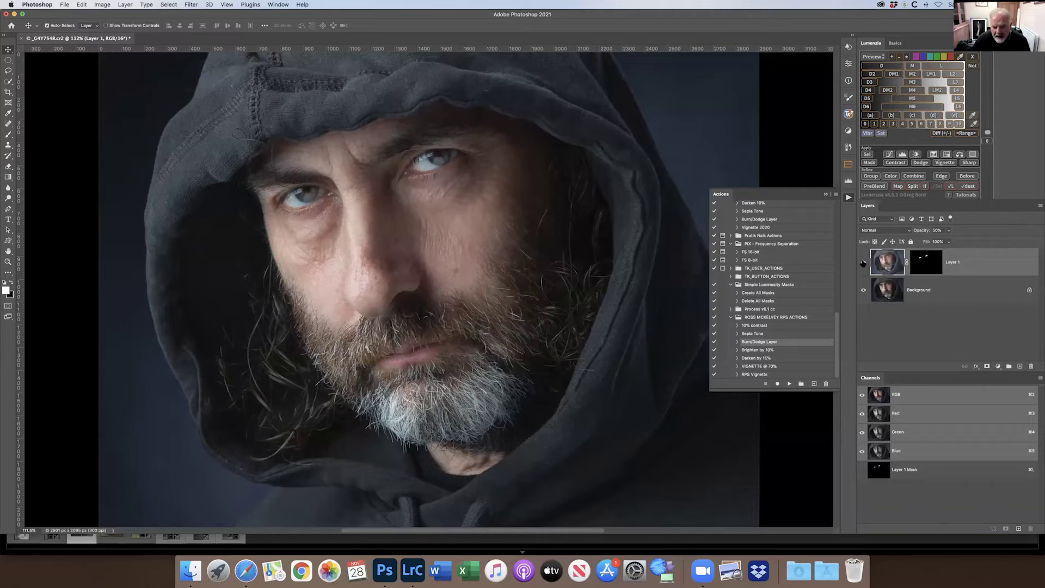
Compare the eye brightening at 100% and 50% layer opacity, checking it hidden and shown at 50%
{"action": "key", "text": "0"}
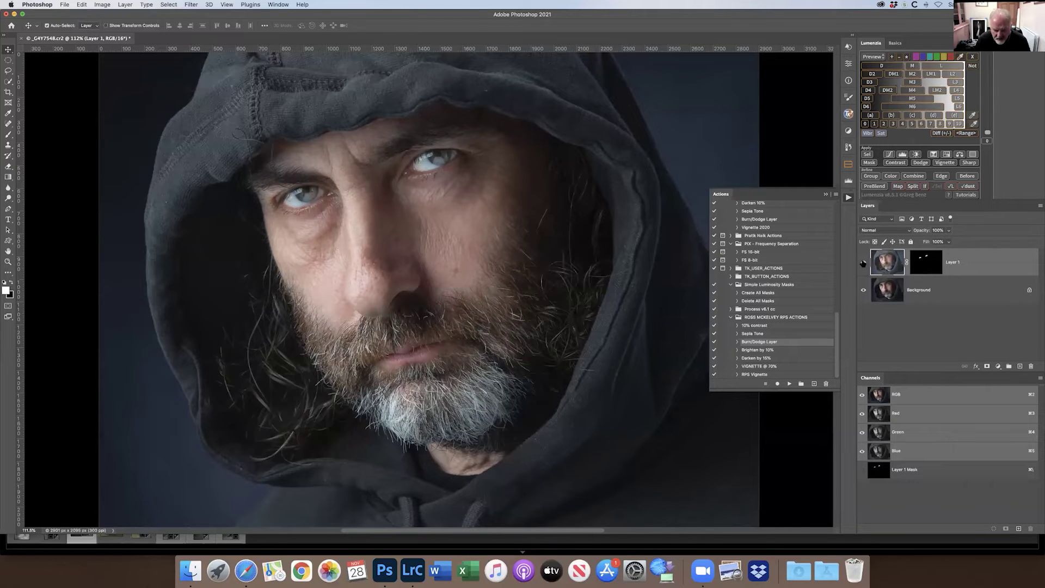
{"action": "key", "text": "5"}
{"action": "left_click", "coordinate": [864, 263]}
{"action": "left_click", "coordinate": [864, 263]}
{"action": "left_click", "coordinate": [864, 262]}
{"action": "left_click", "coordinate": [864, 262]}
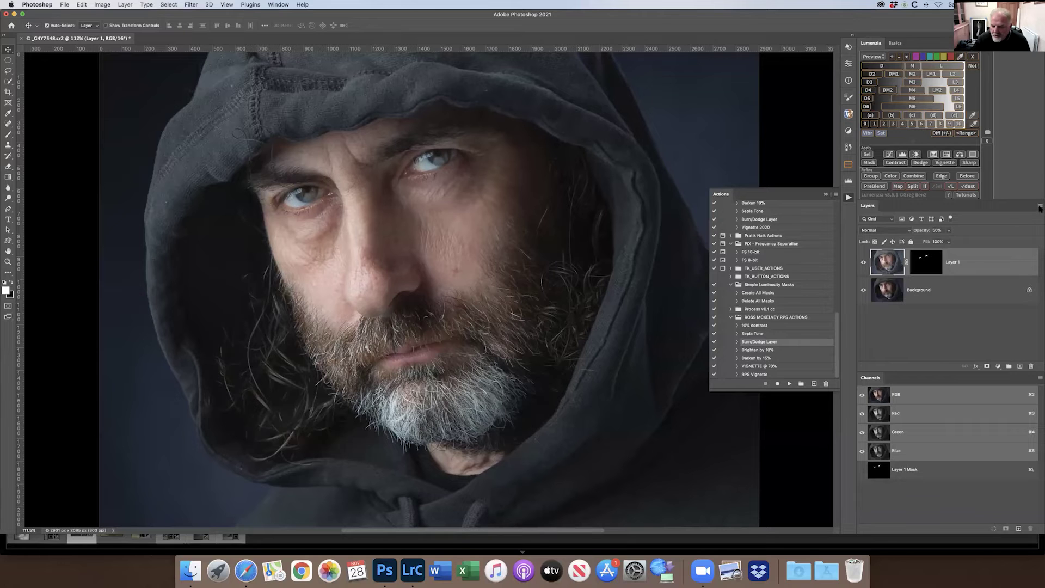
Flatten the image and duplicate the background layer
{"action": "left_click", "coordinate": [1040, 208]}
{"action": "left_click", "coordinate": [773, 351]}
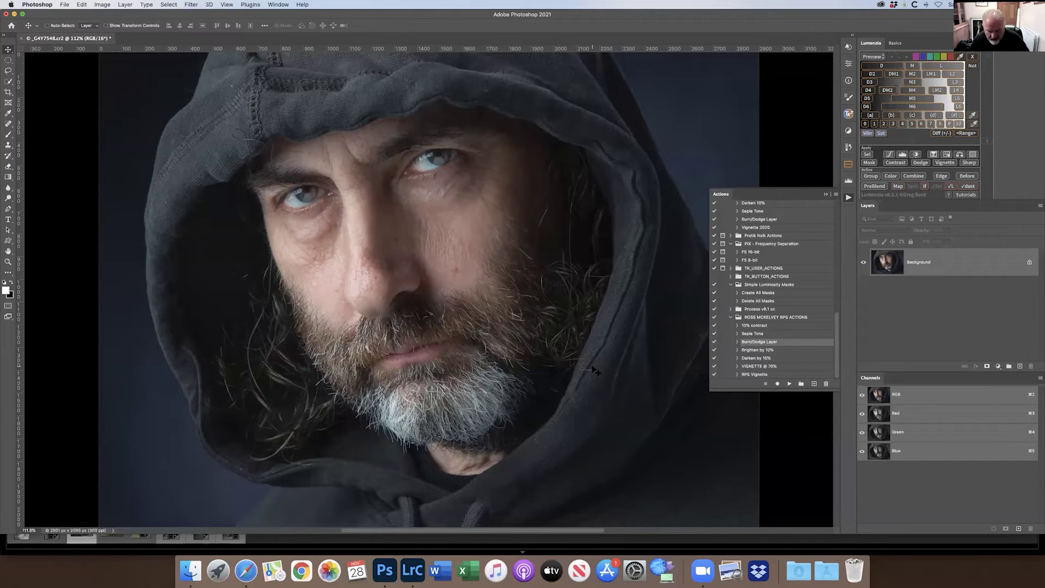
{"action": "key", "text": "super+j"}
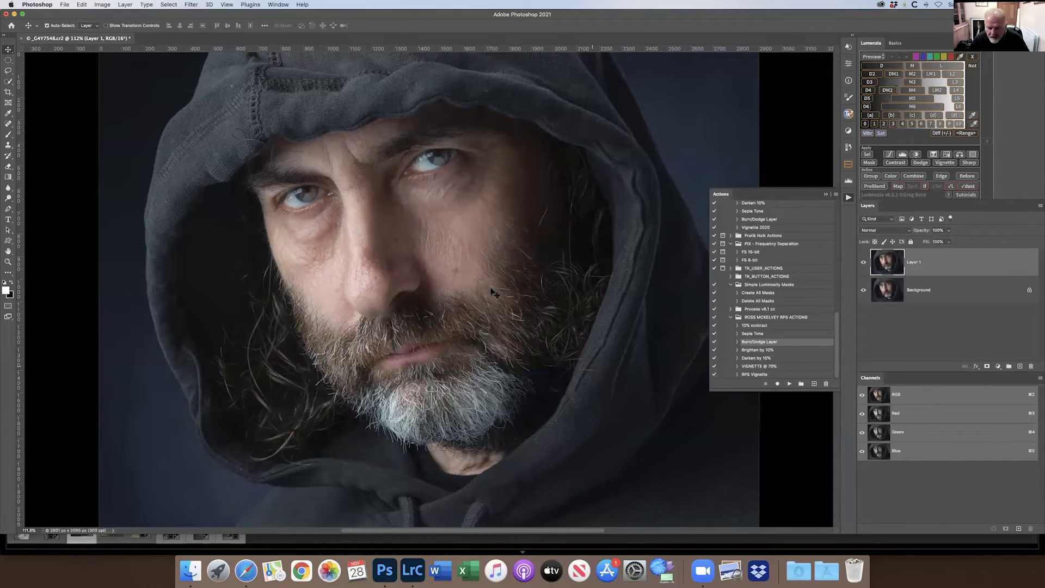
Open the duplicate layer in Nik Color Efex Pro 4 and select the Detail Extractor filter
{"action": "left_click", "coordinate": [190, 5]}
{"action": "mouse_move", "coordinate": [288, 238]}
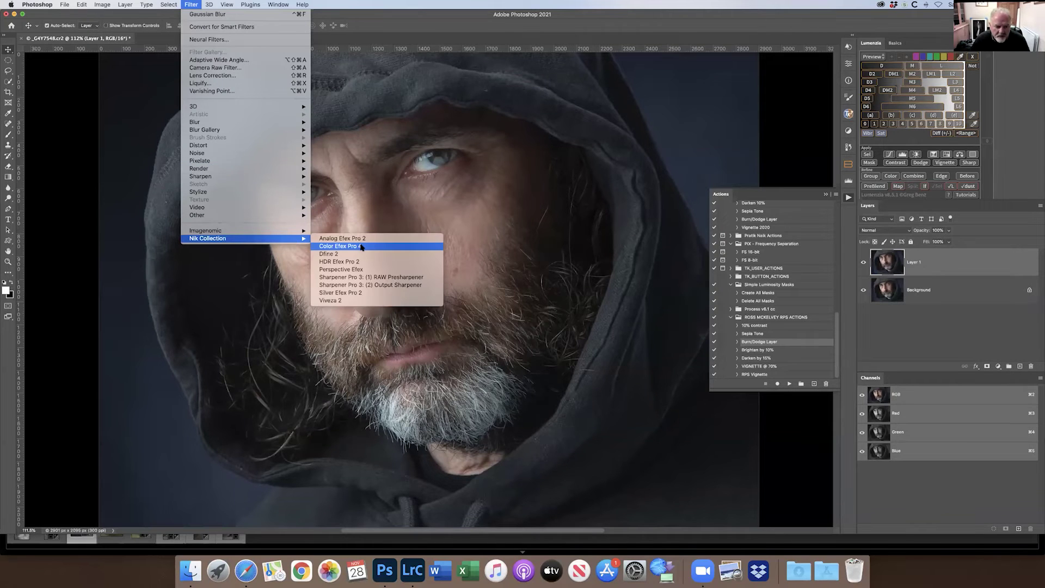
{"action": "left_click", "coordinate": [362, 246]}
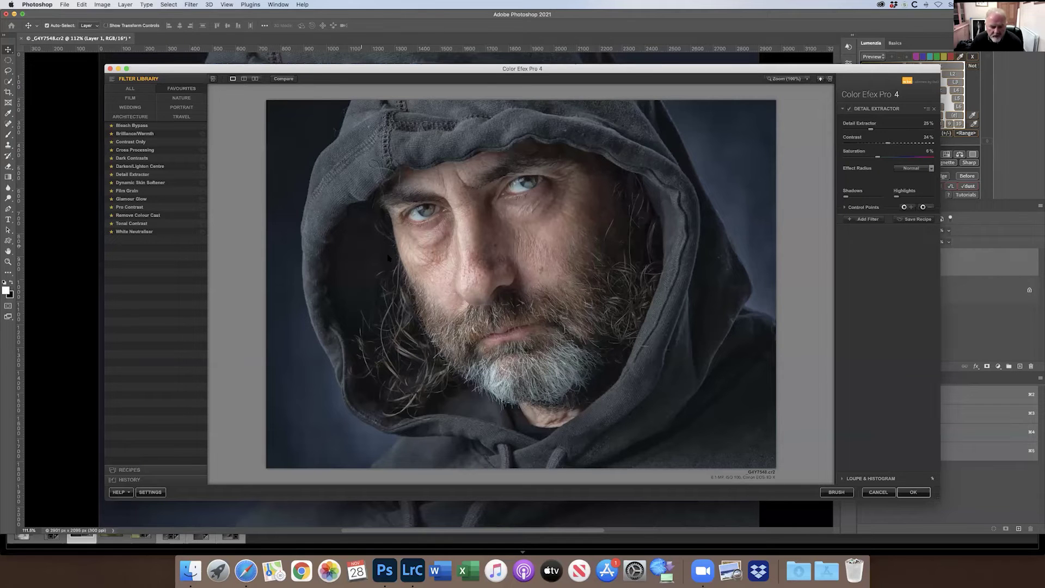
{"action": "left_click", "coordinate": [133, 175]}
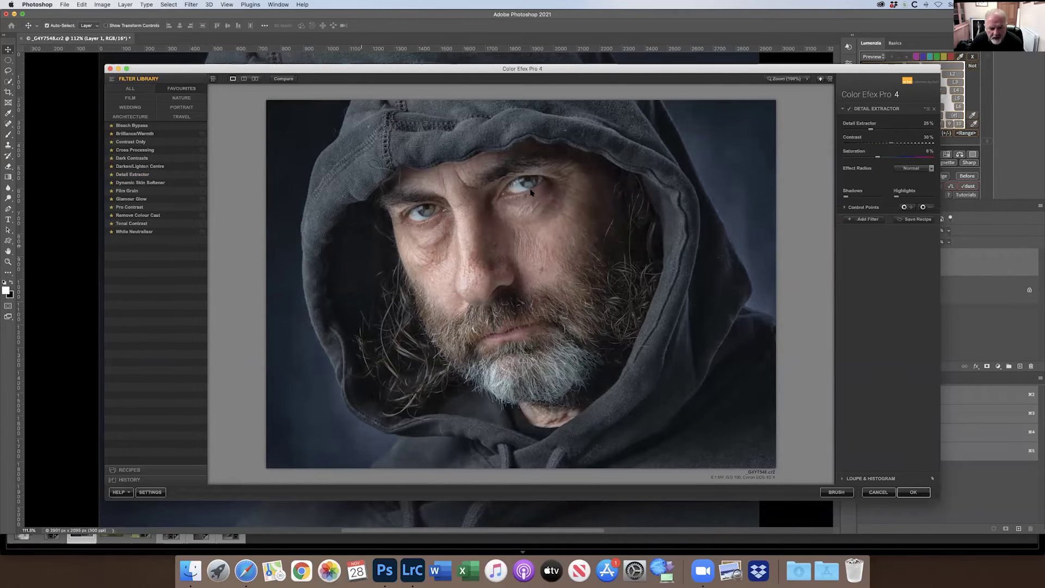
Examine the portrait's skin, beard, hair and hood with the Detail Extractor preview repeatedly compared against the original
{"action": "left_click", "coordinate": [282, 79]}
{"action": "left_click", "coordinate": [282, 79]}
{"action": "left_click", "coordinate": [282, 79]}
{"action": "left_click", "coordinate": [283, 80]}
{"action": "left_click", "coordinate": [282, 79]}
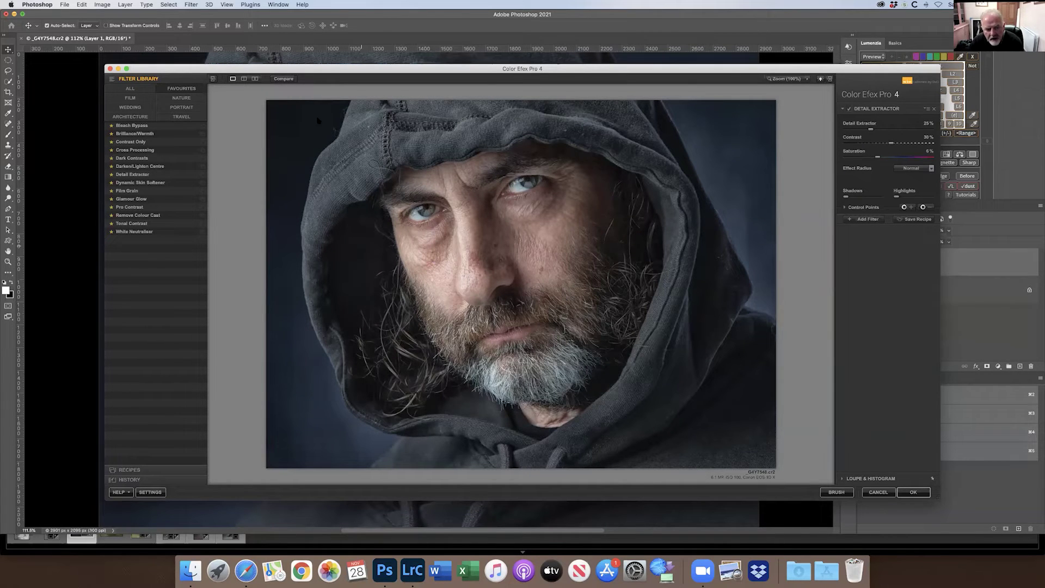
{"action": "left_click", "coordinate": [293, 80]}
{"action": "left_click", "coordinate": [293, 79]}
{"action": "left_click", "coordinate": [292, 80]}
{"action": "left_click", "coordinate": [292, 80]}
{"action": "left_click", "coordinate": [292, 80]}
{"action": "left_click", "coordinate": [293, 80]}
{"action": "left_click", "coordinate": [293, 80]}
{"action": "left_click", "coordinate": [292, 80]}
{"action": "left_click", "coordinate": [292, 80]}
{"action": "left_click", "coordinate": [293, 80]}
{"action": "left_click", "coordinate": [289, 79]}
{"action": "left_click", "coordinate": [289, 79]}
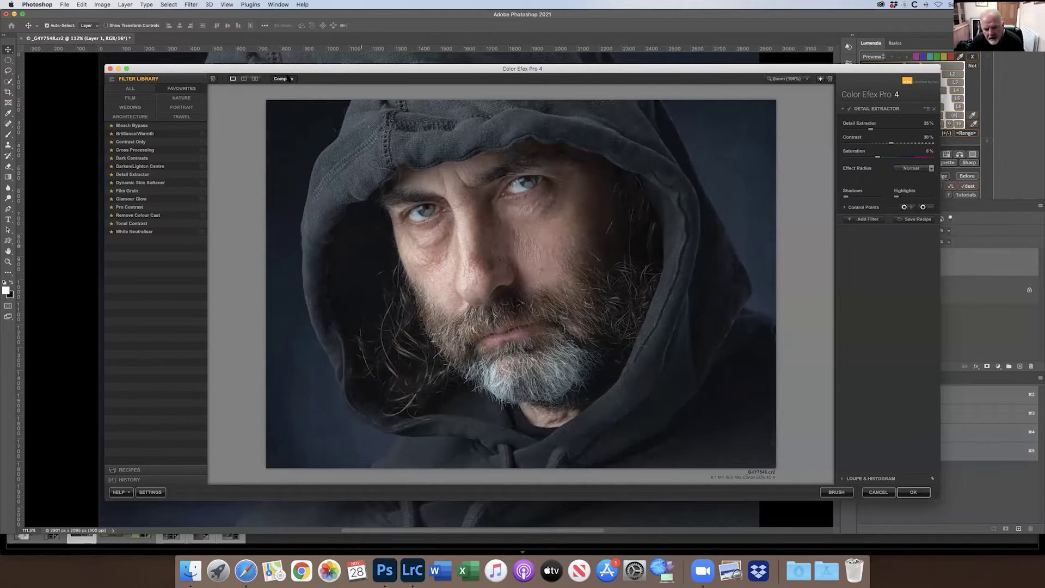
{"action": "left_click", "coordinate": [290, 79]}
{"action": "left_click", "coordinate": [289, 79]}
{"action": "left_click", "coordinate": [289, 79]}
{"action": "left_click", "coordinate": [288, 79]}
{"action": "left_click", "coordinate": [288, 79]}
{"action": "left_click", "coordinate": [288, 79]}
{"action": "left_click", "coordinate": [288, 79]}
{"action": "left_click", "coordinate": [289, 79]}
{"action": "left_click", "coordinate": [288, 79]}
{"action": "left_click", "coordinate": [288, 79]}
{"action": "left_click", "coordinate": [288, 79]}
{"action": "left_click", "coordinate": [289, 79]}
{"action": "left_click", "coordinate": [289, 79]}
{"action": "left_click", "coordinate": [289, 79]}
Apply the Detail Extractor filter and compare the whole portrait with the filtered layer hidden and shown
{"action": "left_click", "coordinate": [913, 492]}
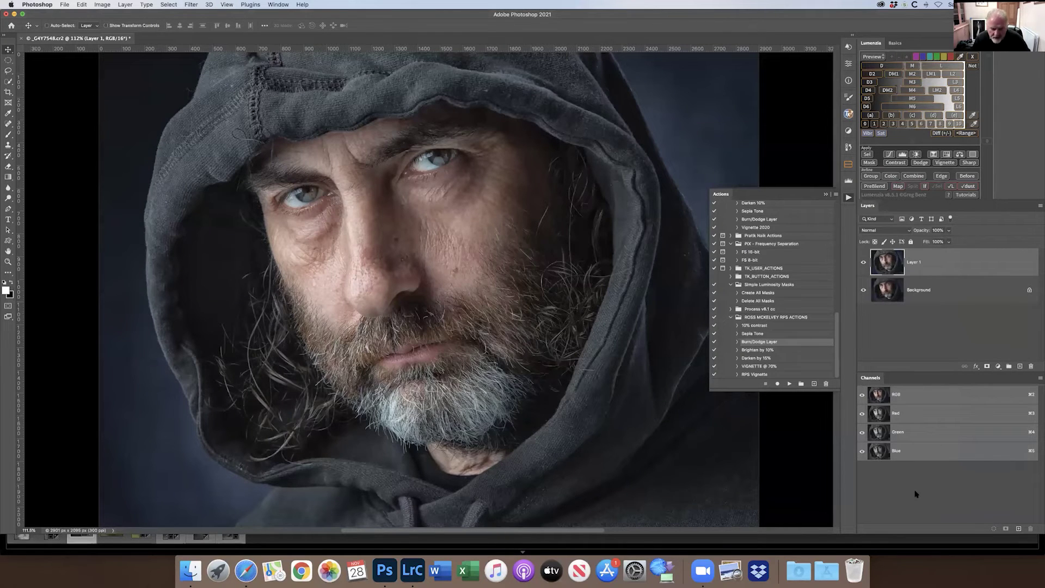
{"action": "key", "text": "super+minus"}
{"action": "key", "text": "super+minus"}
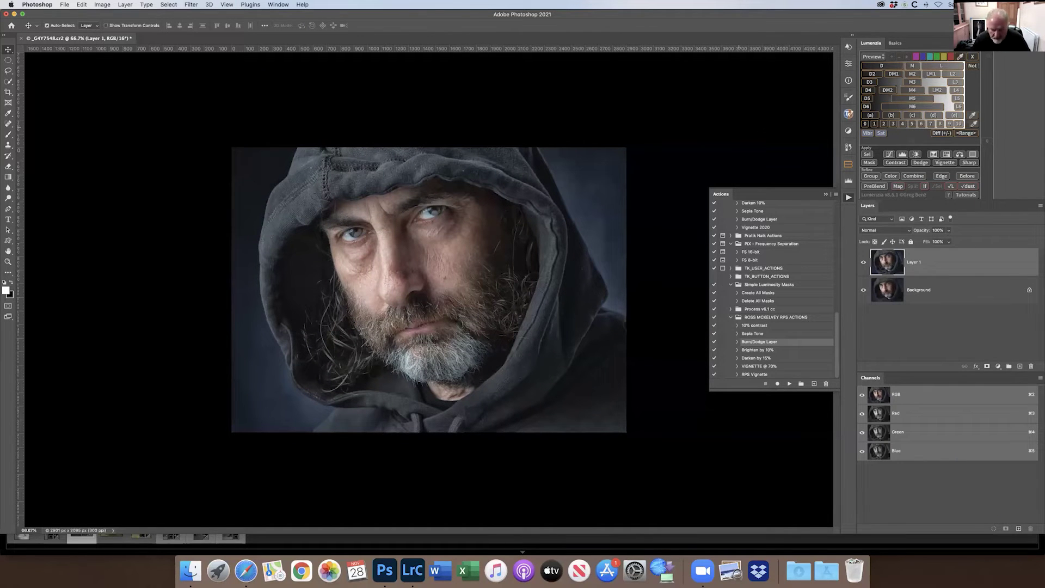
{"action": "left_click", "coordinate": [695, 139]}
{"action": "key", "text": "super+plus"}
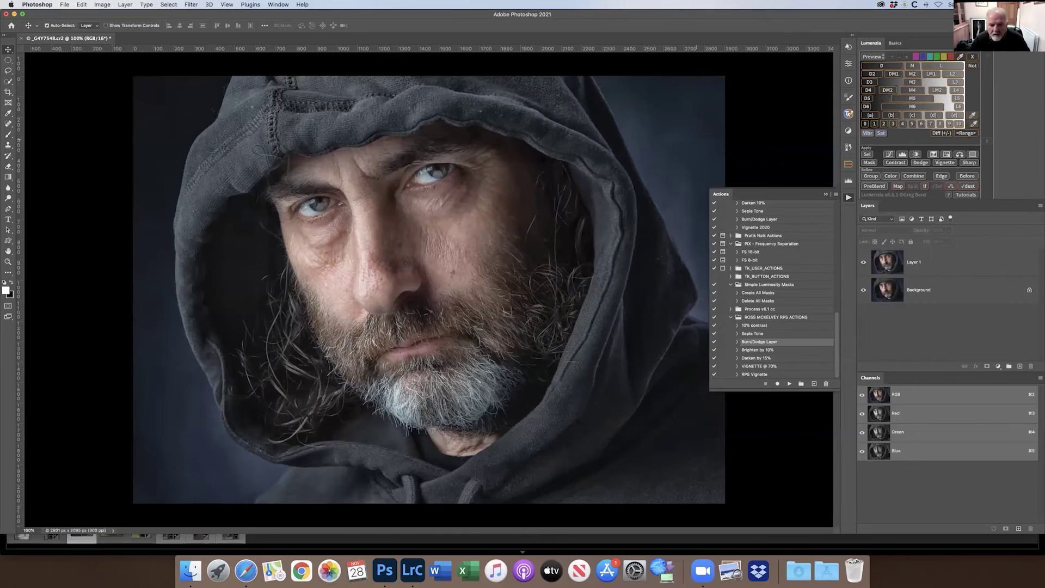
{"action": "left_click", "coordinate": [863, 263]}
{"action": "left_click", "coordinate": [863, 263]}
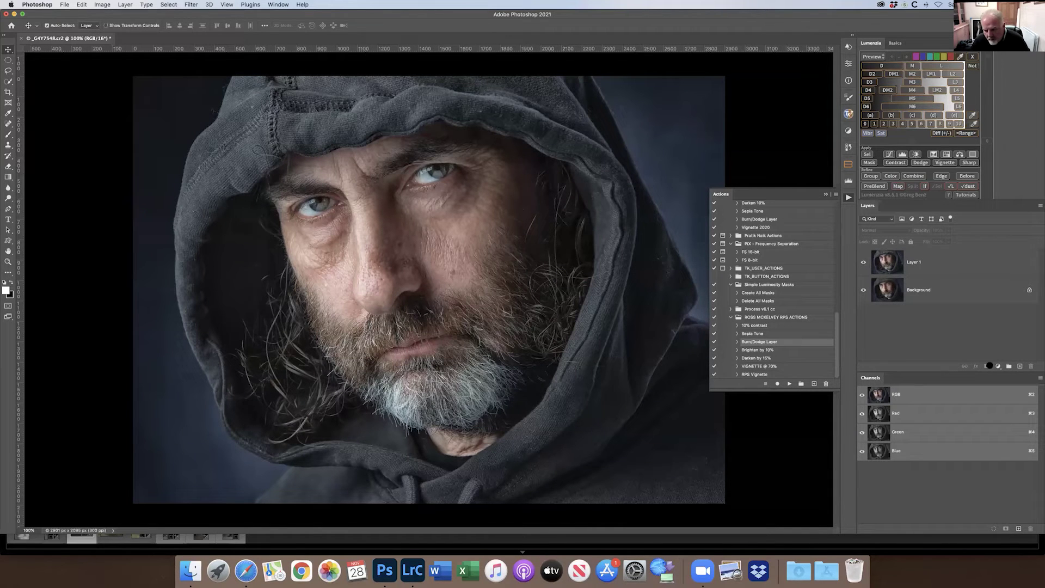
Add a black mask to the Detail Extractor layer and paint white over the face inside the hood with a much larger brush at 70% opacity
{"action": "left_click", "coordinate": [878, 264]}
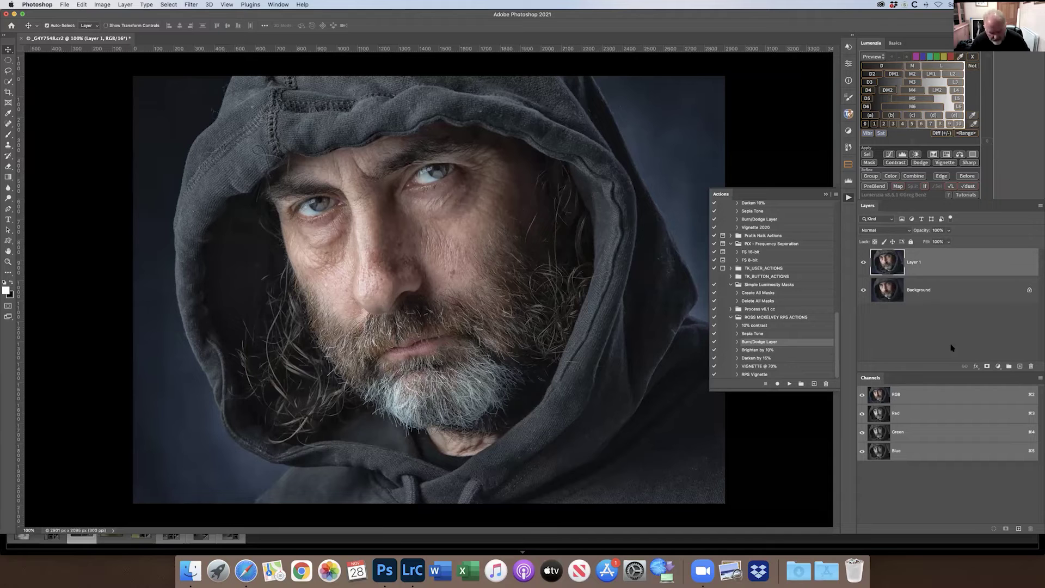
{"action": "left_click", "coordinate": [986, 366], "text": "alt"}
{"action": "key", "text": "b"}
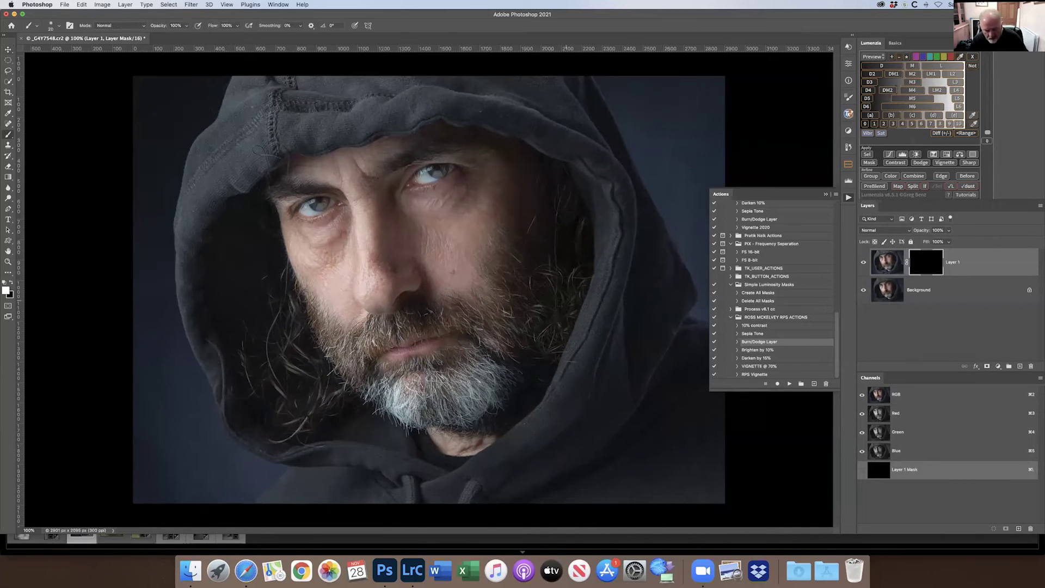
{"action": "key", "text": "bracketright"}
{"action": "key", "text": "bracketright"}
{"action": "key", "text": "bracketright"}
{"action": "key", "text": "bracketright"}
{"action": "key", "text": "bracketright"}
{"action": "key", "text": "bracketright"}
{"action": "key", "text": "bracketright"}
{"action": "key", "text": "bracketright"}
{"action": "key", "text": "bracketright"}
{"action": "key", "text": "bracketright"}
{"action": "key", "text": "bracketright"}
{"action": "key", "text": "bracketright"}
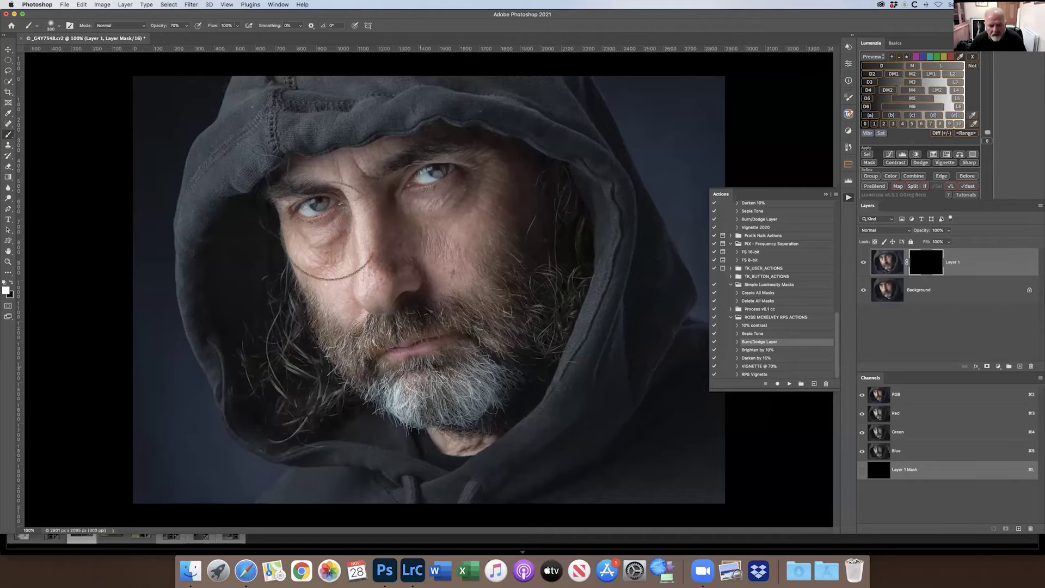
{"action": "mouse_move", "coordinate": [326, 234]}
{"action": "left_mouse_down"}
{"action": "mouse_move", "coordinate": [534, 290]}
{"action": "mouse_move", "coordinate": [587, 268]}
{"action": "left_mouse_up"}
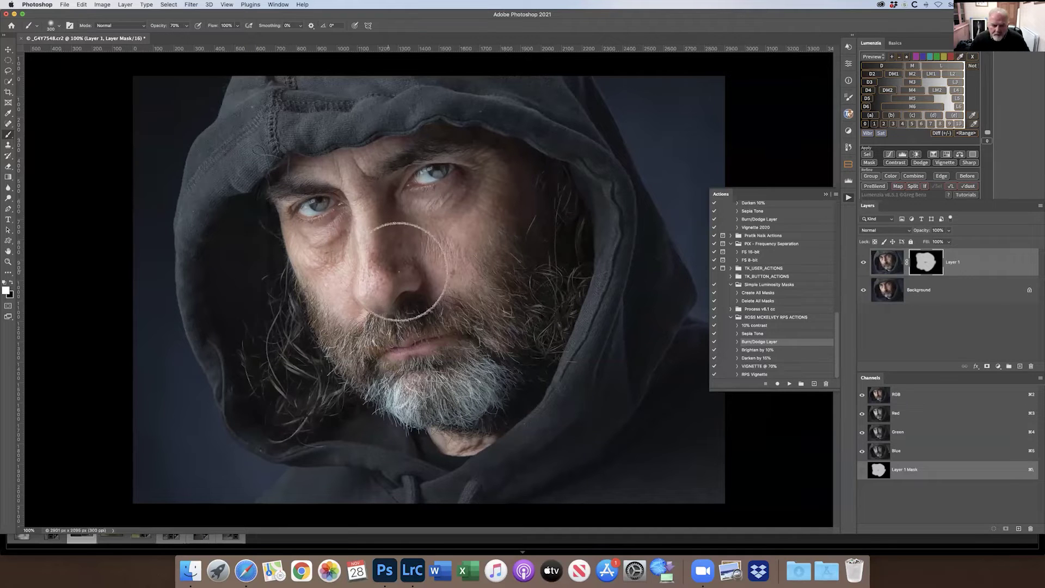
Compare the portrait with the masked detail layer hidden and shown, and flatten the image
{"action": "left_click", "coordinate": [863, 262]}
{"action": "left_click", "coordinate": [862, 262]}
{"action": "left_click", "coordinate": [862, 262]}
{"action": "left_click", "coordinate": [863, 262]}
{"action": "left_click", "coordinate": [1039, 206]}
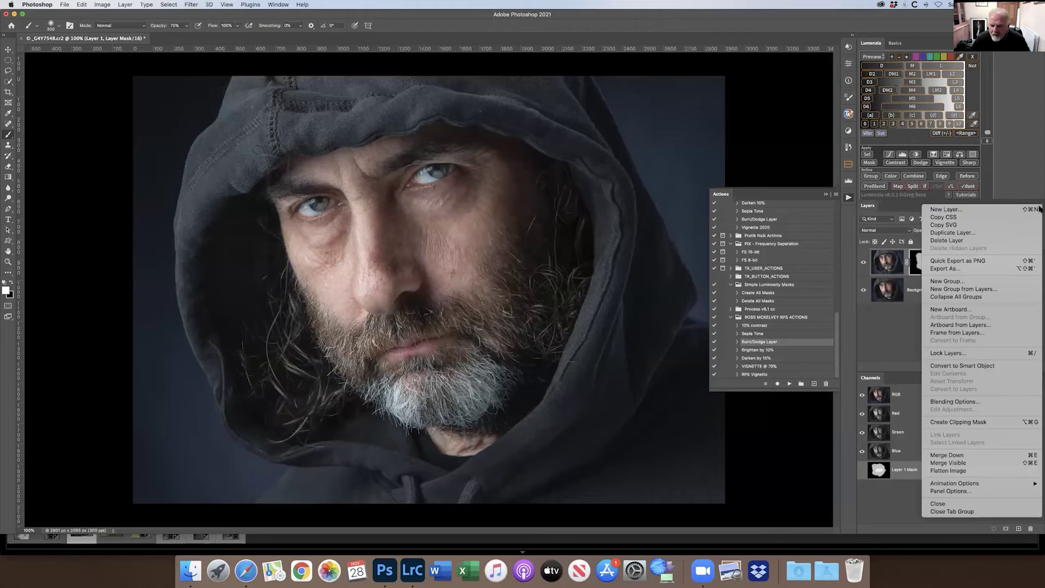
{"action": "left_click", "coordinate": [960, 470]}
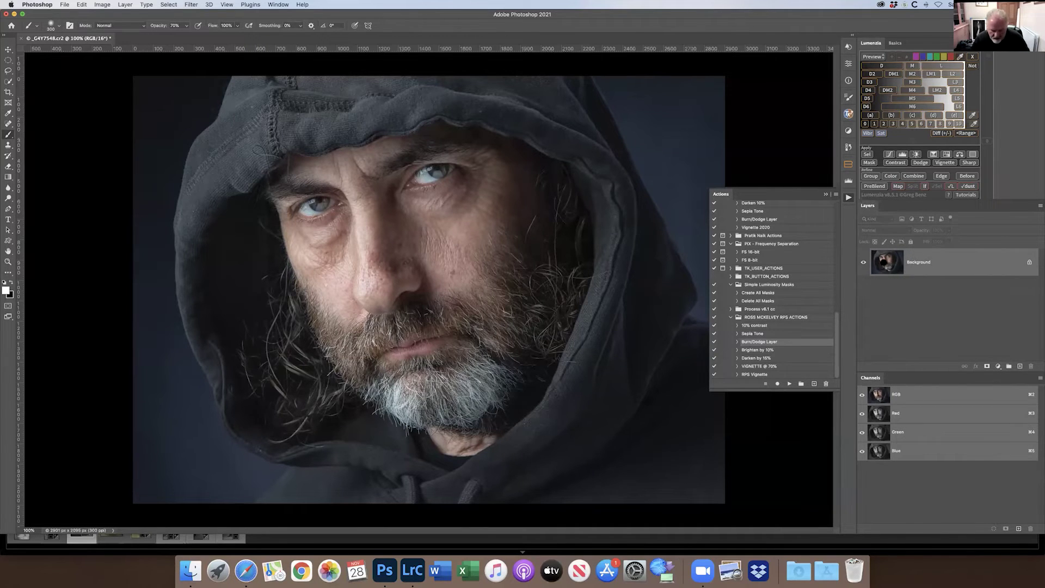
Draw an elliptical selection centred around the hooded head and run the VIGNETTE @ 70% action on it
{"action": "key", "text": "super+minus"}
{"action": "left_click", "coordinate": [8, 60]}
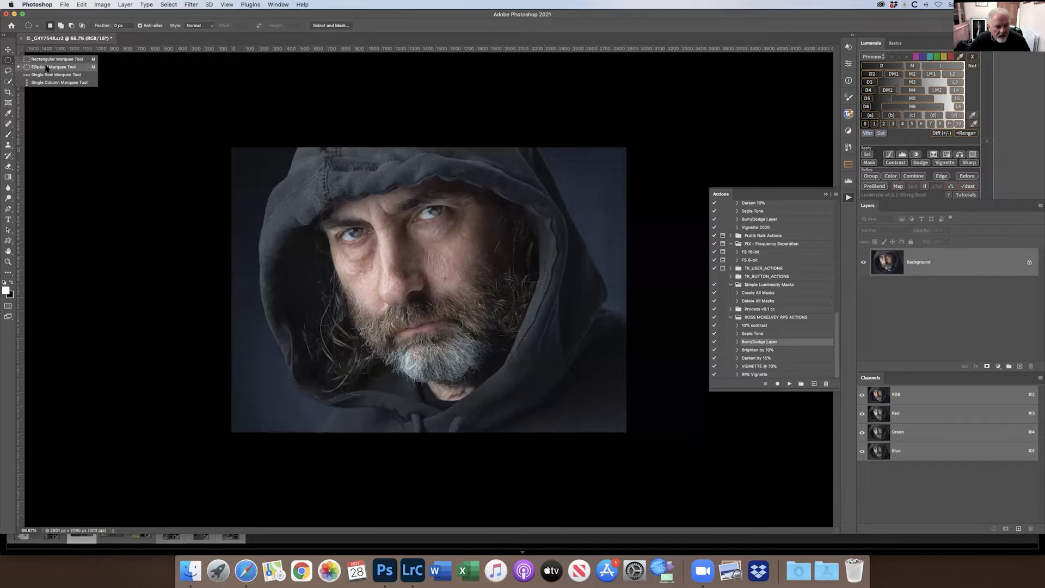
{"action": "left_click", "coordinate": [48, 67]}
{"action": "left_click_drag", "start_coordinate": [273, 175], "coordinate": [629, 420]}
{"action": "left_click_drag", "start_coordinate": [463, 302], "coordinate": [439, 288]}
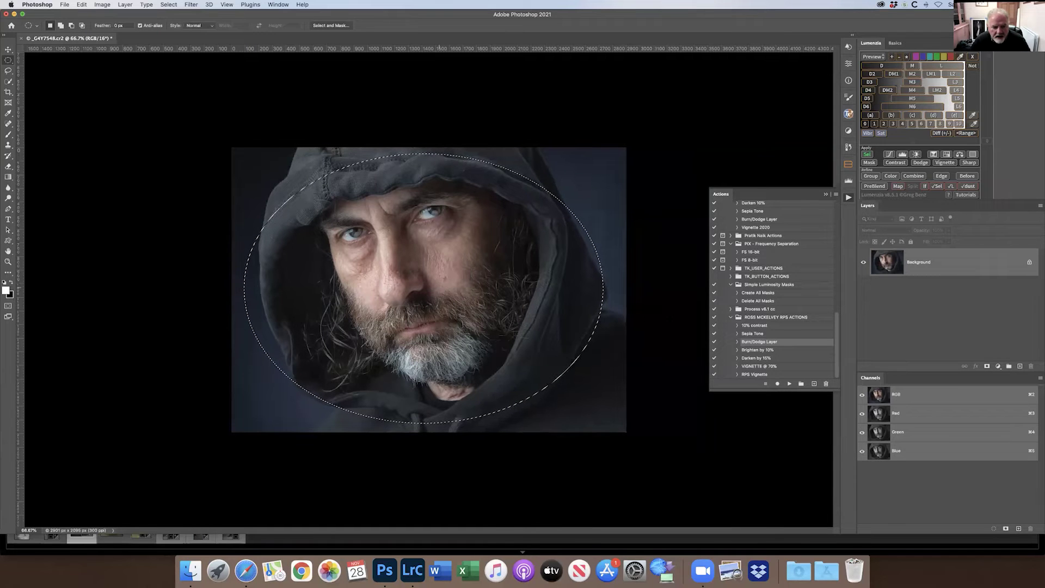
{"action": "left_click", "coordinate": [760, 367]}
{"action": "left_click", "coordinate": [790, 384]}
Compare the portrait with the vignette layer hidden and shown, and flatten the image
{"action": "left_click", "coordinate": [863, 263]}
{"action": "left_click", "coordinate": [863, 263]}
{"action": "left_click", "coordinate": [863, 263]}
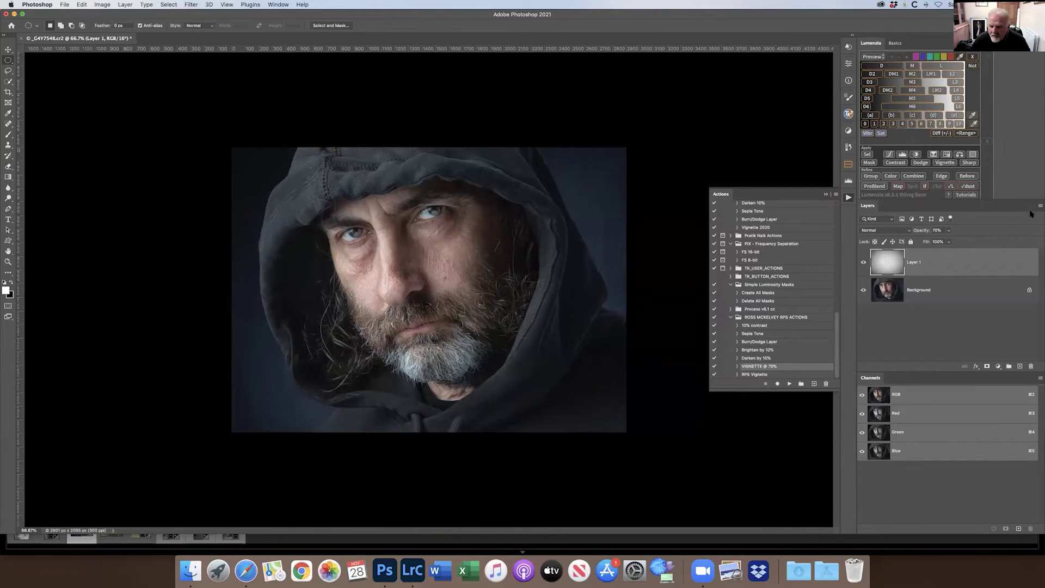
{"action": "left_click", "coordinate": [1039, 207]}
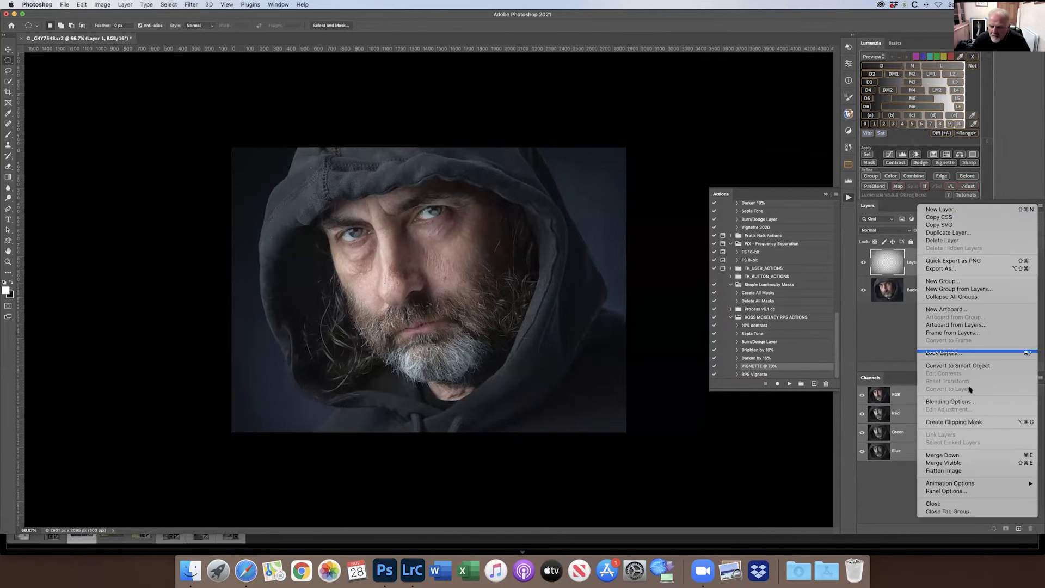
{"action": "left_click", "coordinate": [968, 471]}
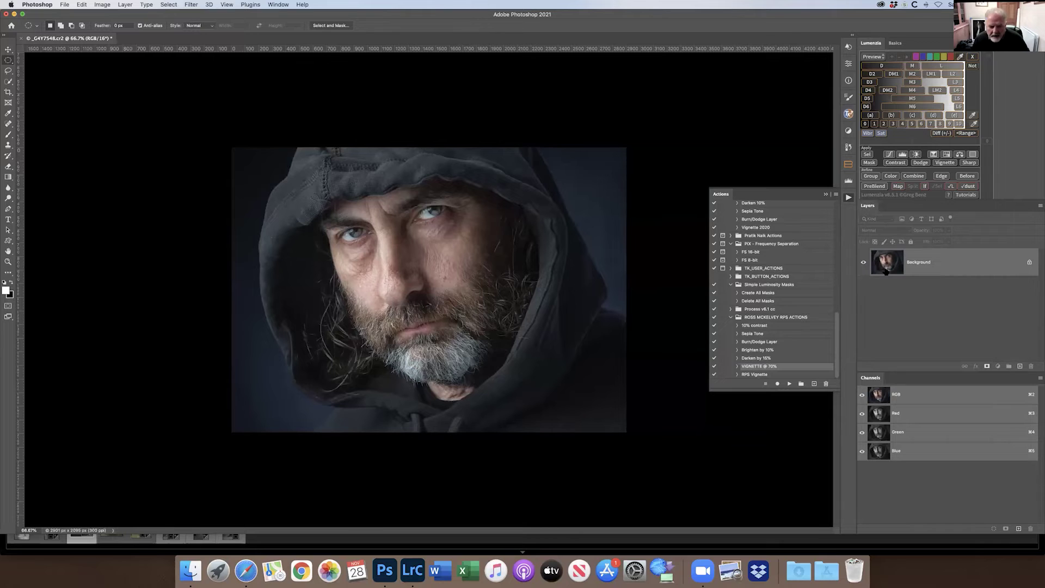
Duplicate the background layer, hide the duplicate and make the background layer active
{"action": "key", "text": "super+j"}
{"action": "left_click", "coordinate": [862, 262]}
{"action": "key", "text": "alt+bracketleft"}
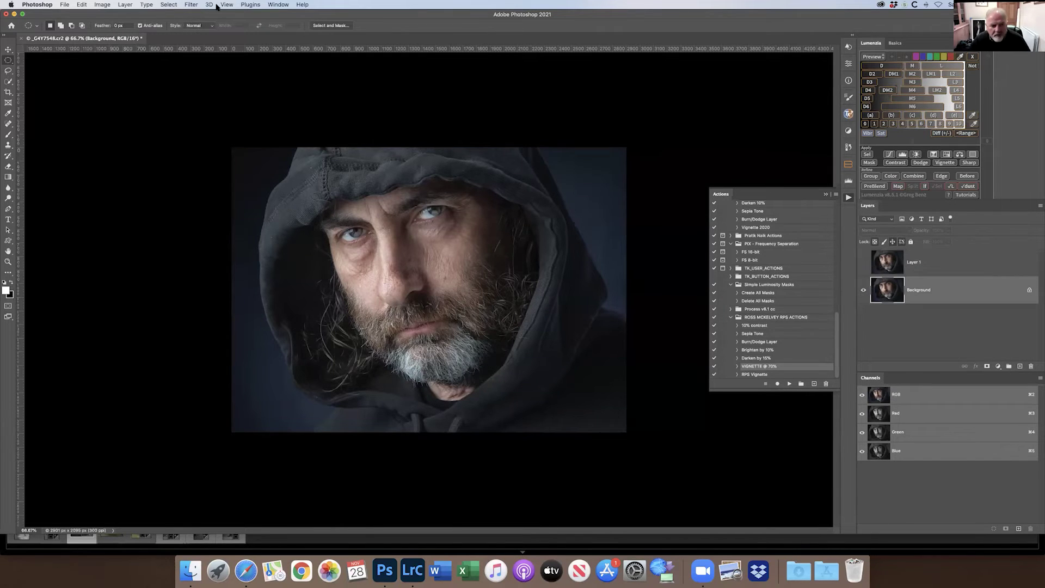
Convert the background layer to black and white with Nik Silver Efex Pro 2 using the 000 Neutral preset
{"action": "left_click", "coordinate": [188, 5]}
{"action": "mouse_move", "coordinate": [283, 239]}
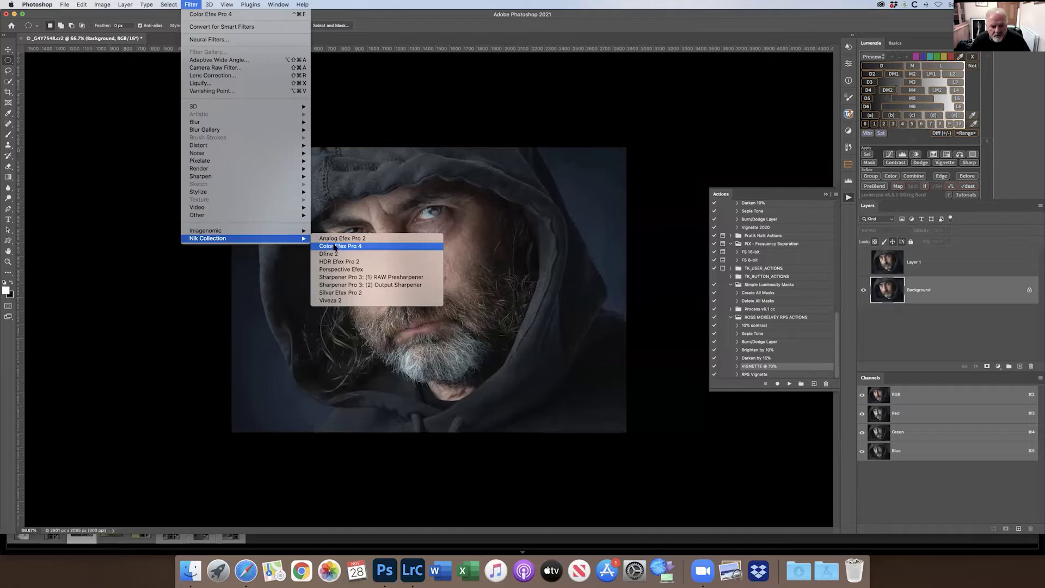
{"action": "left_click", "coordinate": [386, 293]}
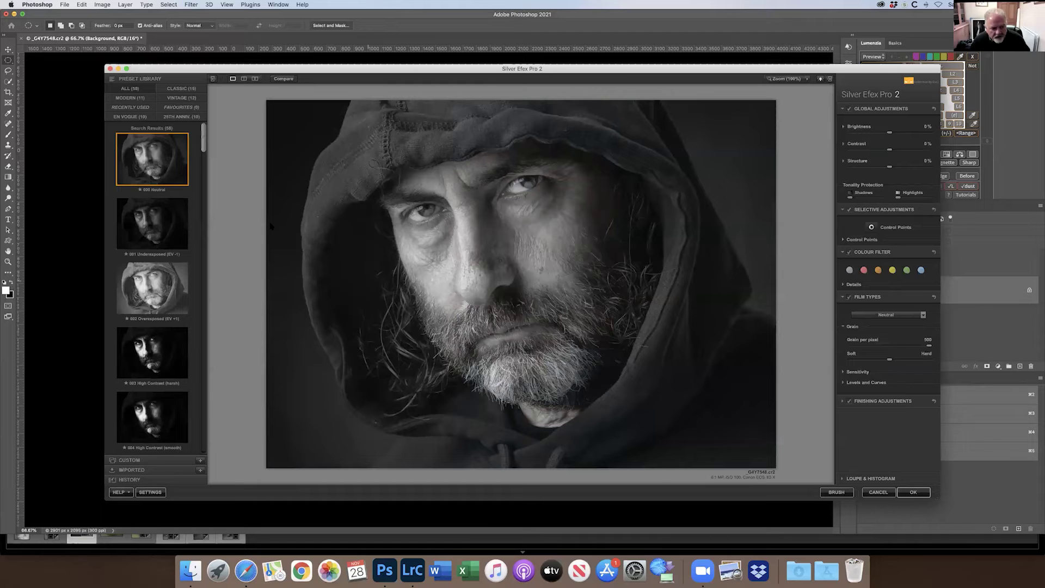
{"action": "left_click", "coordinate": [914, 493]}
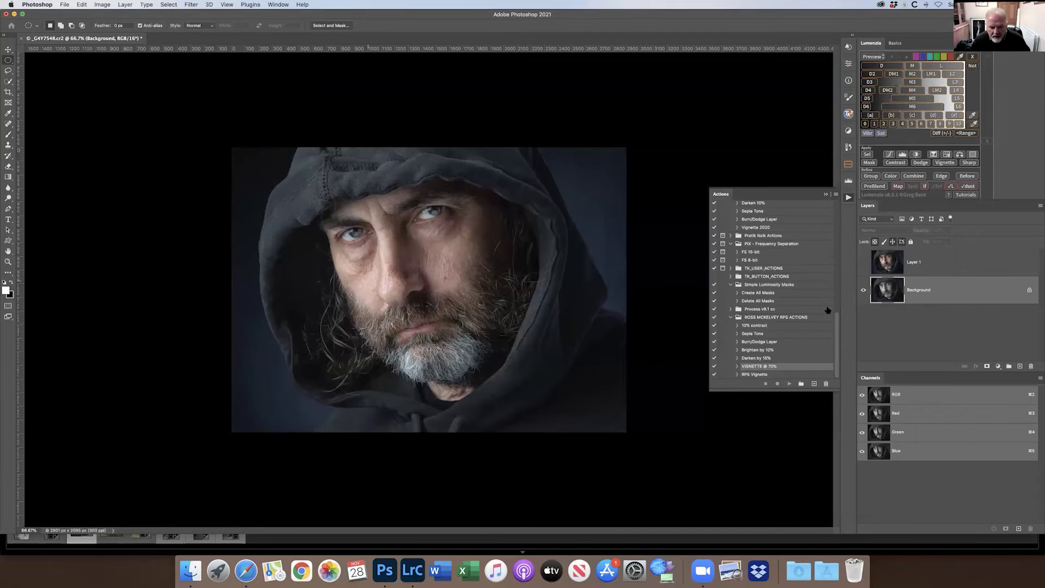
Show the colour duplicate layer again and open it in Nik Silver Efex Pro 2
{"action": "left_click", "coordinate": [863, 264]}
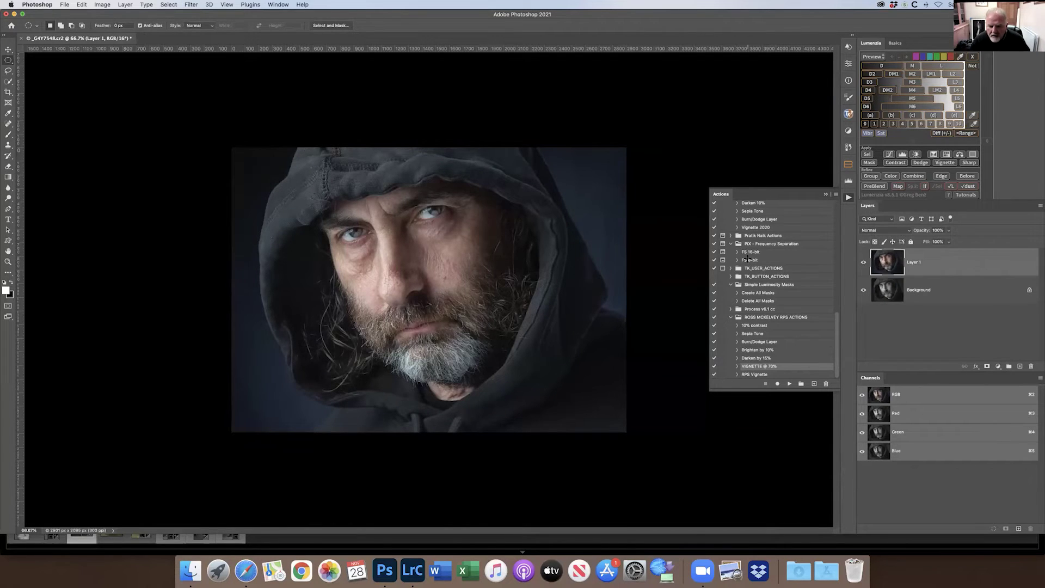
{"action": "left_click", "coordinate": [191, 5]}
{"action": "mouse_move", "coordinate": [255, 238]}
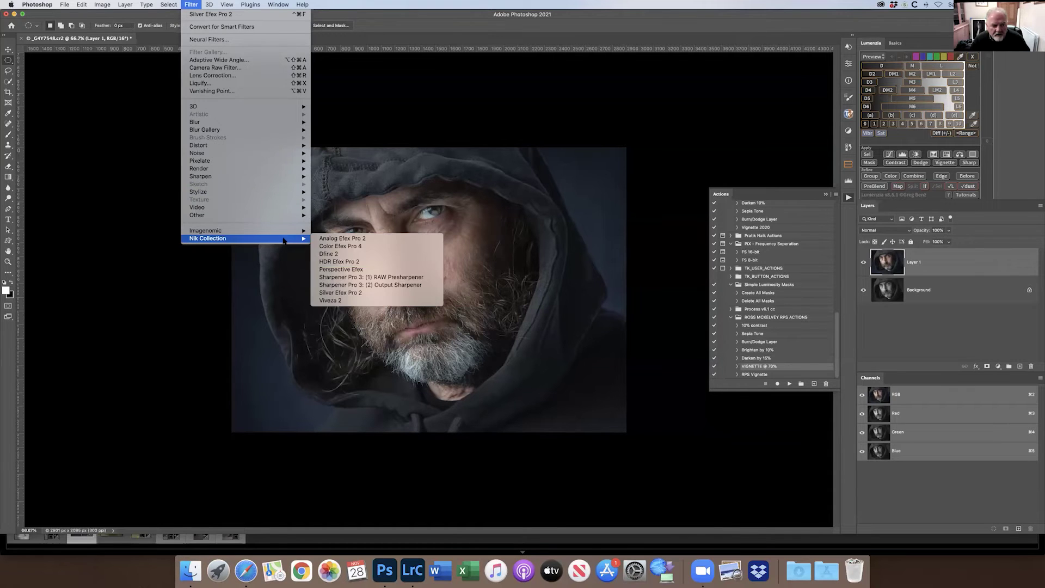
{"action": "left_click", "coordinate": [388, 293]}
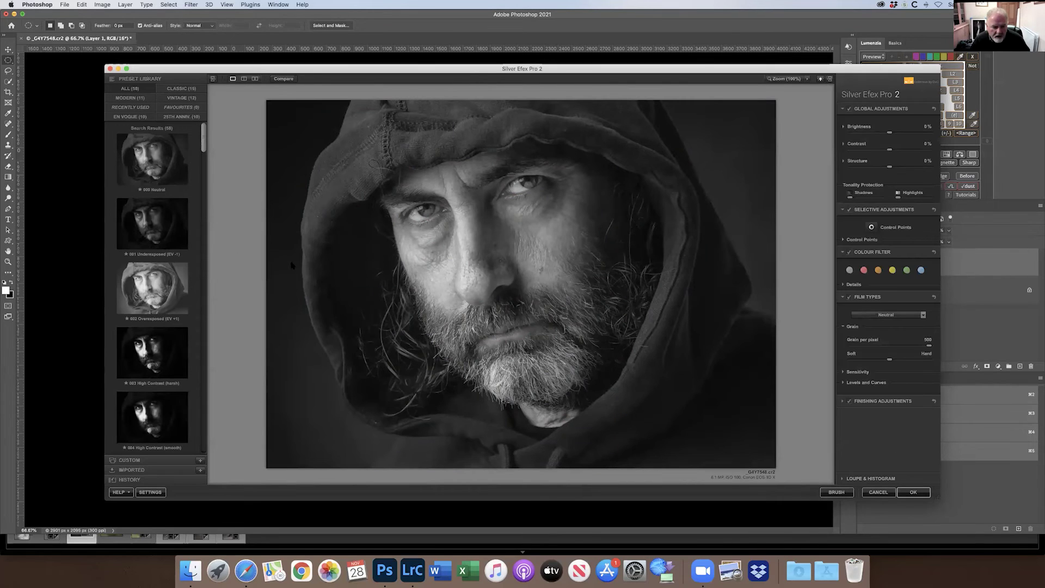
Browse the Silver Efex Pro preset library and try the 042 Intensifier and 043 More Silver presets on the portrait
{"action": "scroll", "coordinate": [211, 380], "scroll_direction": "down", "scroll_amount": 20}
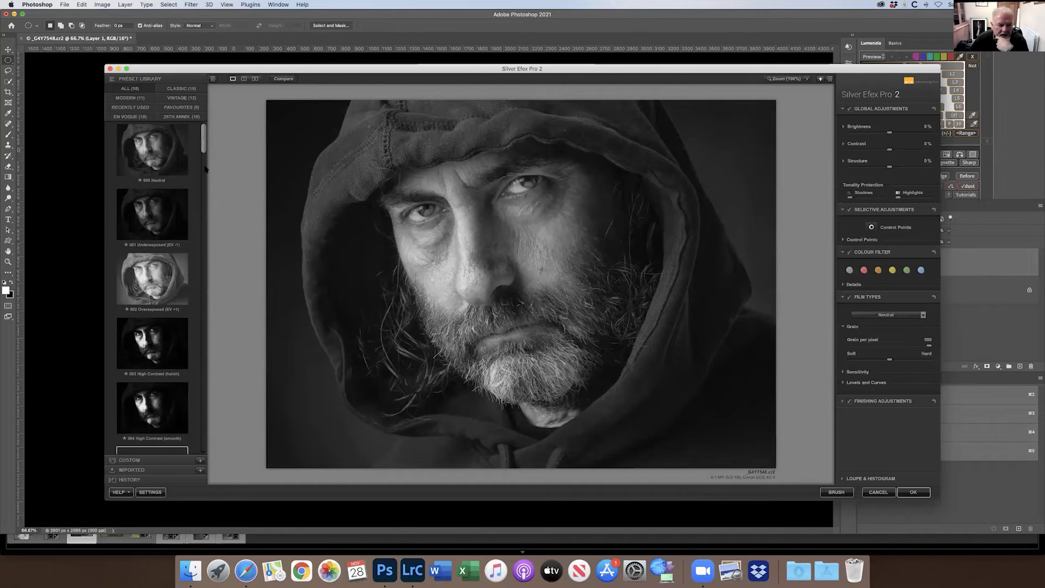
{"action": "scroll", "coordinate": [211, 398], "scroll_direction": "down", "scroll_amount": 5}
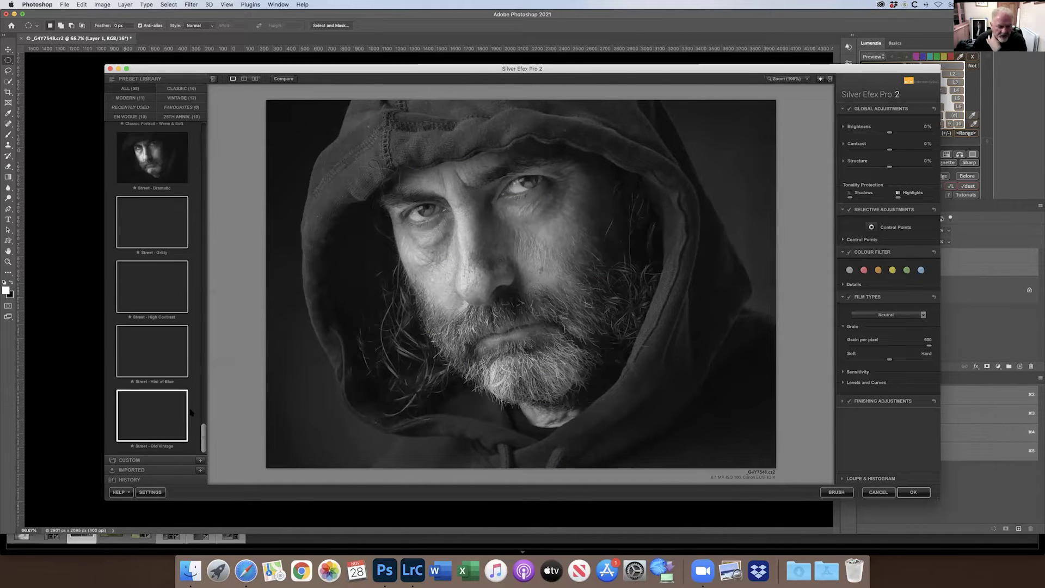
{"action": "left_click_drag", "start_coordinate": [205, 433], "coordinate": [206, 365]}
{"action": "left_click", "coordinate": [148, 240]}
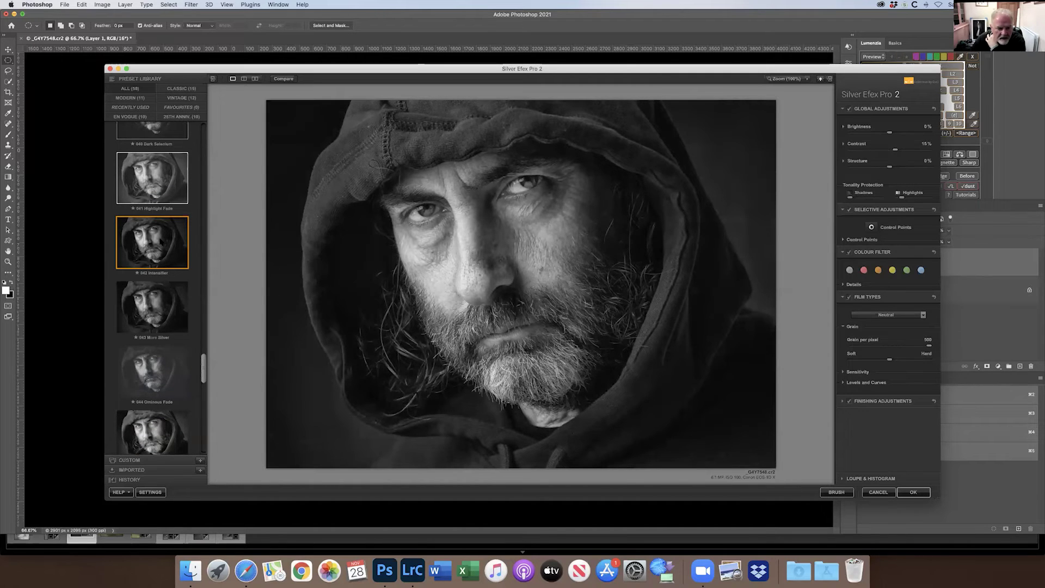
{"action": "left_click", "coordinate": [151, 313]}
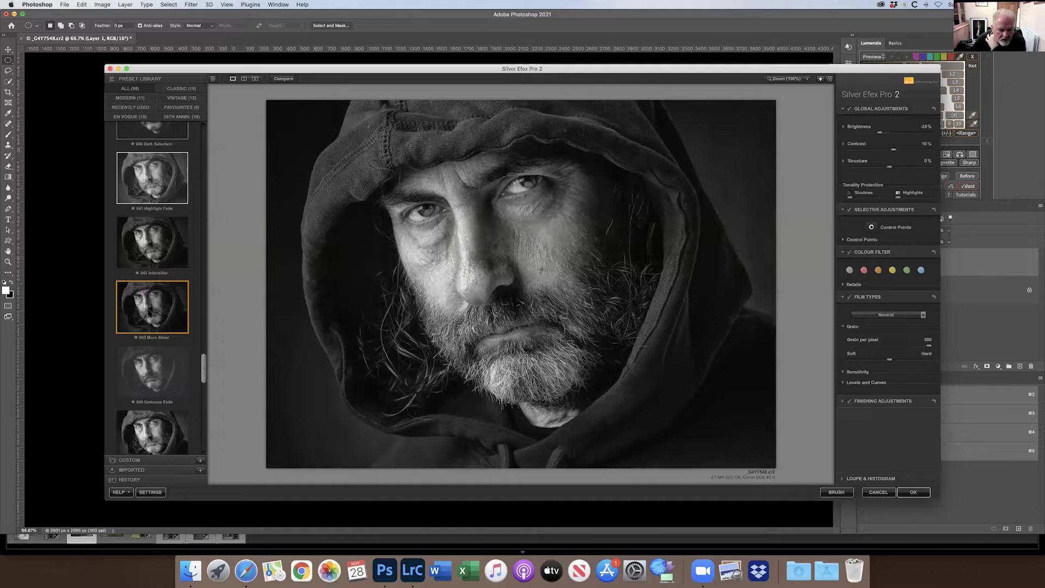
{"action": "left_click_drag", "start_coordinate": [203, 360], "coordinate": [204, 432]}
{"action": "left_click", "coordinate": [191, 370]}
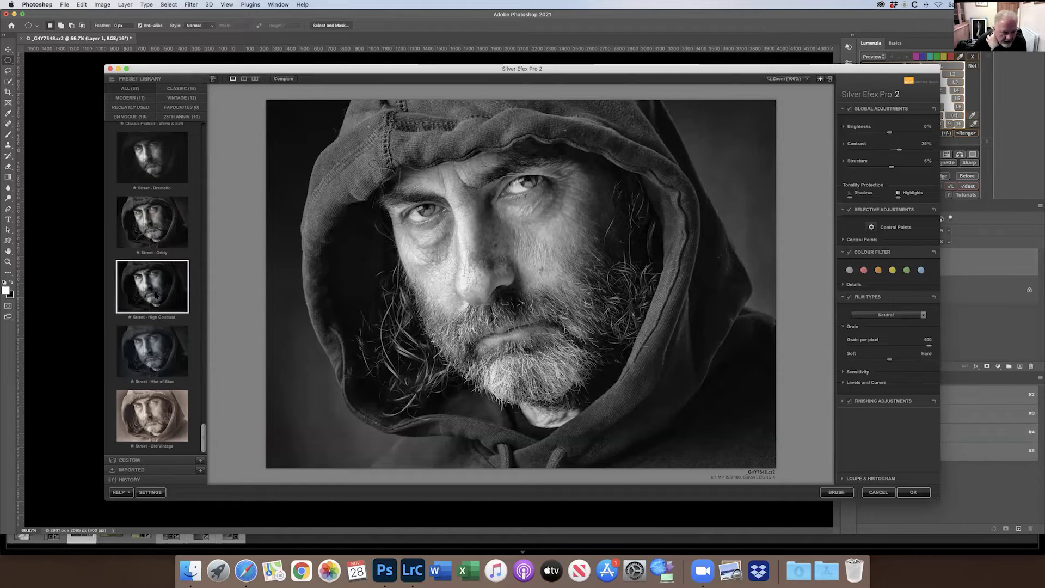
Convert the duplicate layer with the Street - Gritty preset, with grain per pixel set to 500
{"action": "left_click", "coordinate": [153, 229]}
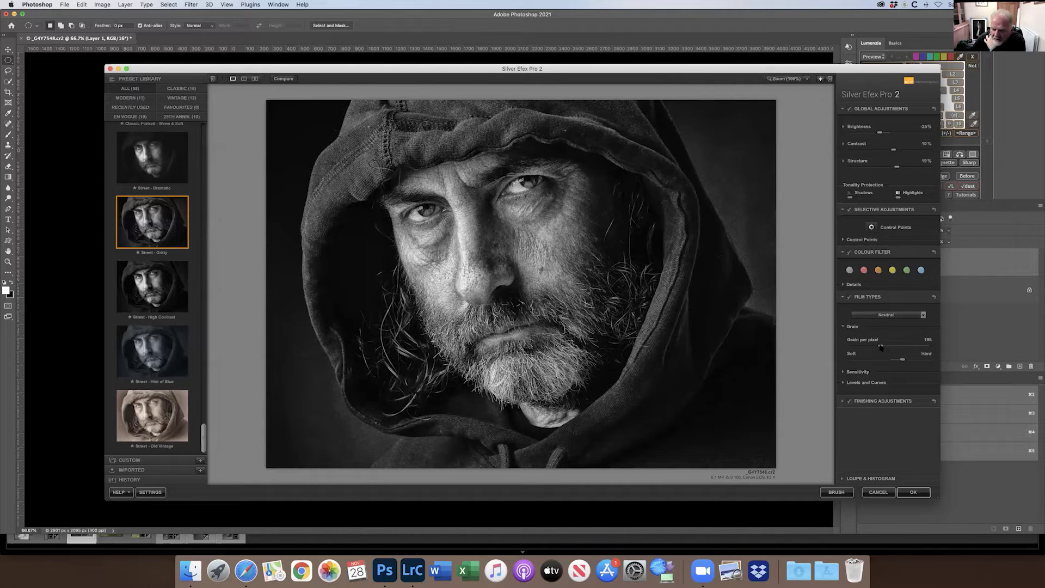
{"action": "left_click_drag", "start_coordinate": [913, 347], "coordinate": [969, 350]}
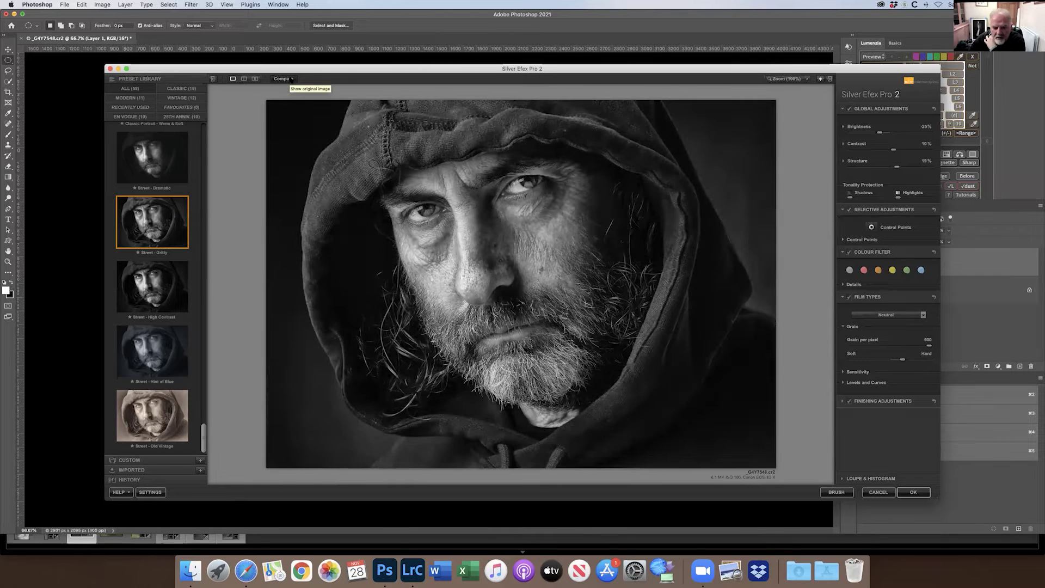
{"action": "left_click", "coordinate": [913, 491]}
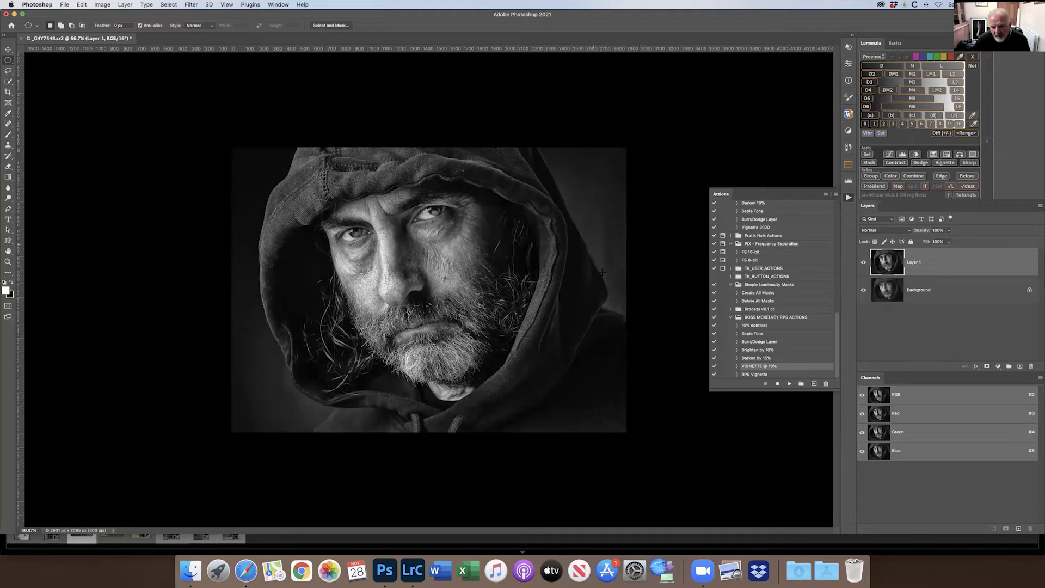
Add a white mask to the Gritty layer and paint the background around the hood black at 100% opacity
{"action": "left_click", "coordinate": [987, 366]}
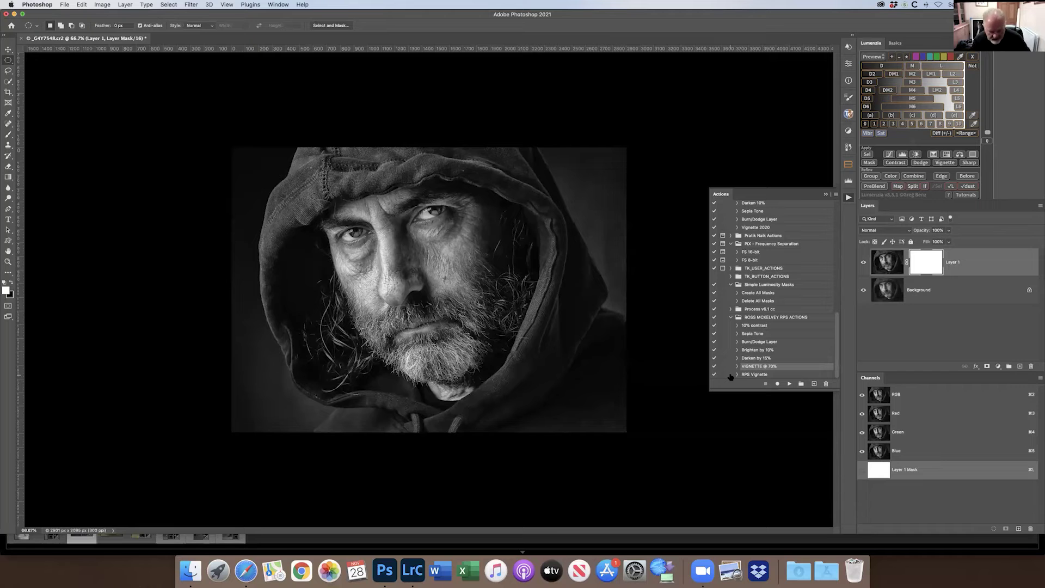
{"action": "key", "text": "super+1"}
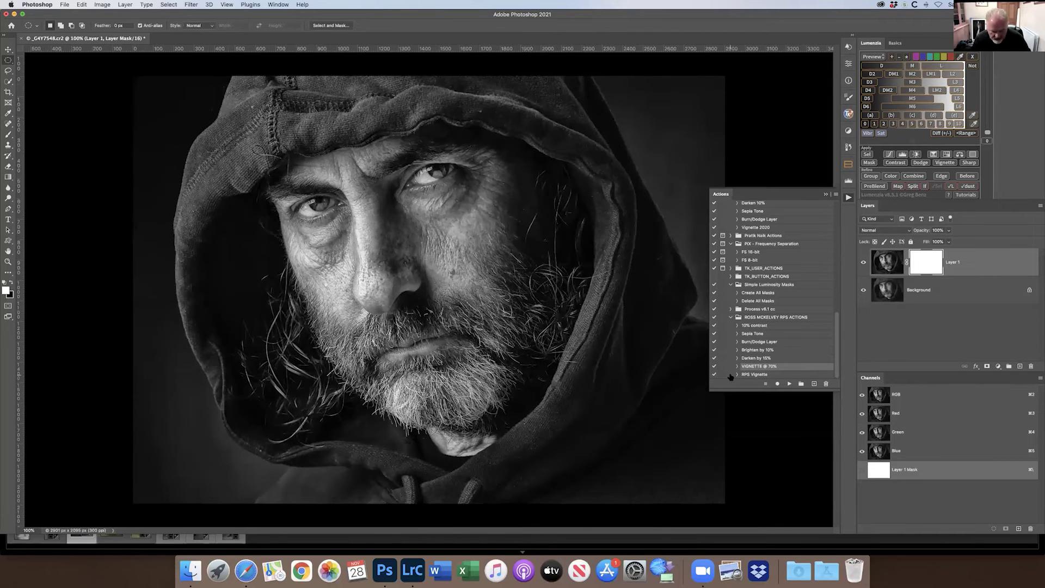
{"action": "key", "text": "super+minus"}
{"action": "key", "text": "b"}
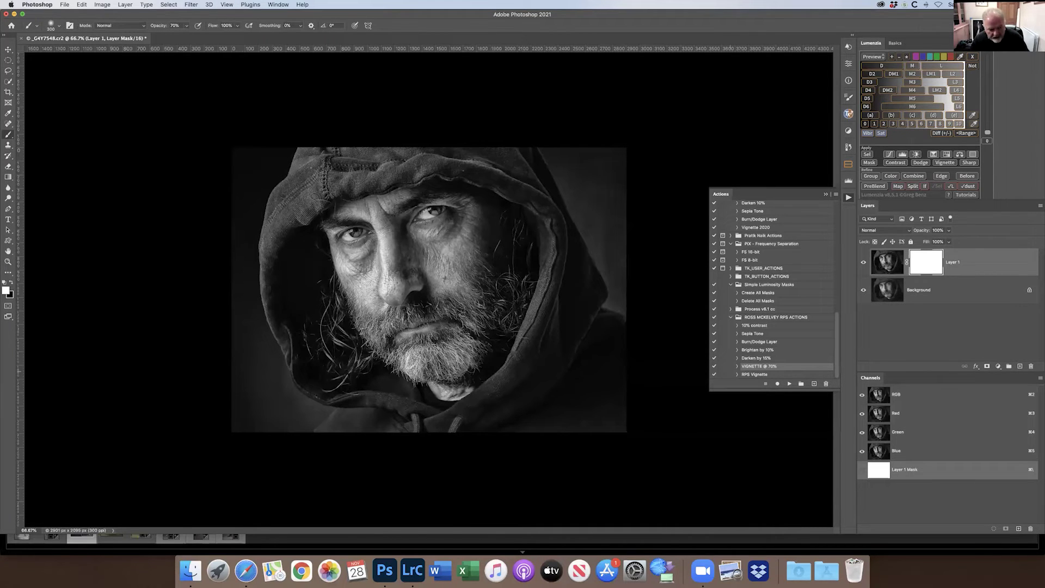
{"action": "key", "text": "x"}
{"action": "key", "text": "0"}
{"action": "key", "text": "bracketright"}
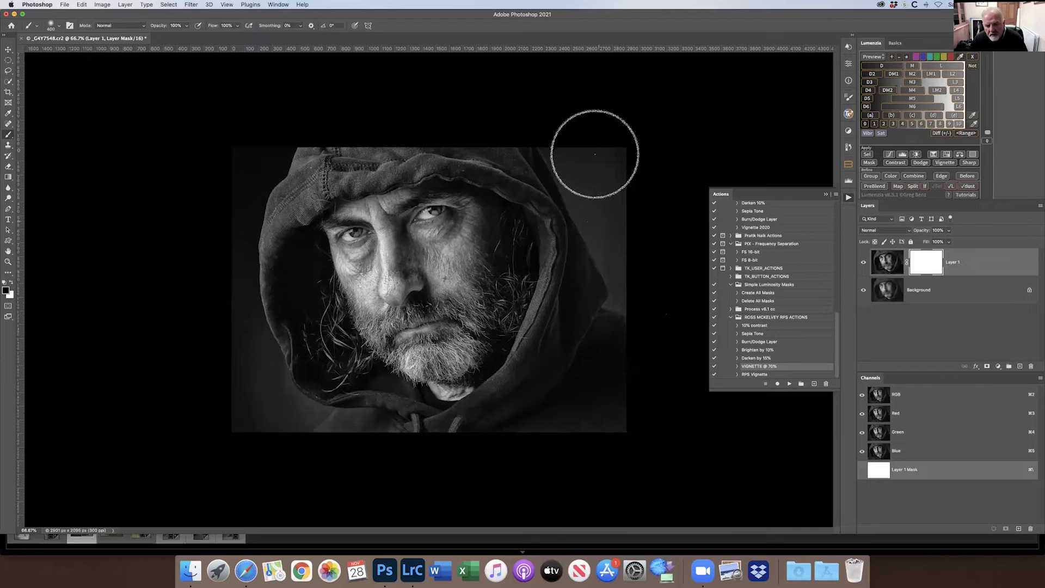
{"action": "mouse_move", "coordinate": [296, 490]}
{"action": "left_mouse_down"}
{"action": "mouse_move", "coordinate": [321, 419]}
{"action": "mouse_move", "coordinate": [250, 362]}
{"action": "mouse_move", "coordinate": [234, 259]}
{"action": "left_mouse_up"}
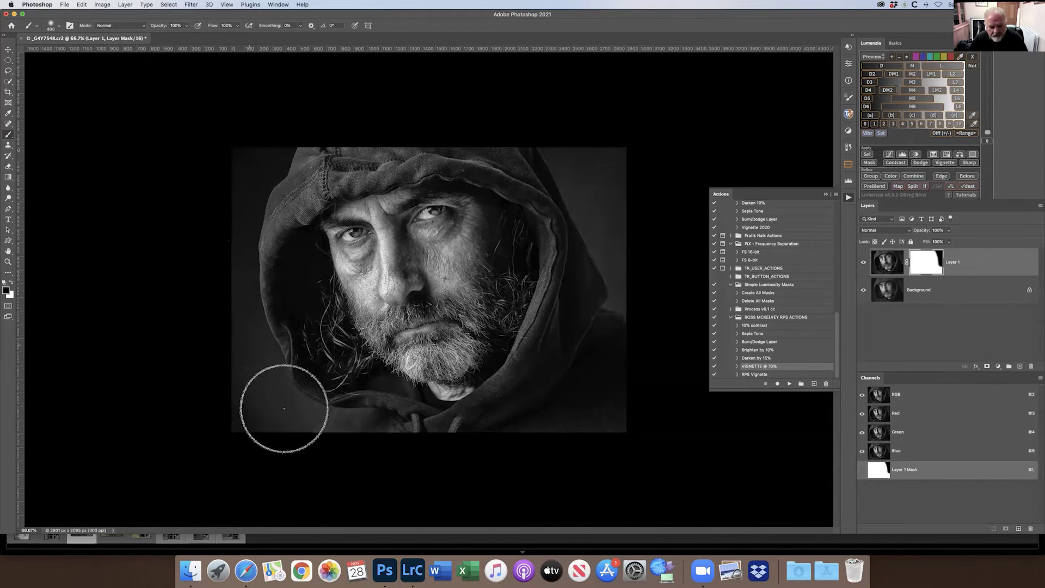
{"action": "left_click_drag", "start_coordinate": [255, 435], "coordinate": [272, 437]}
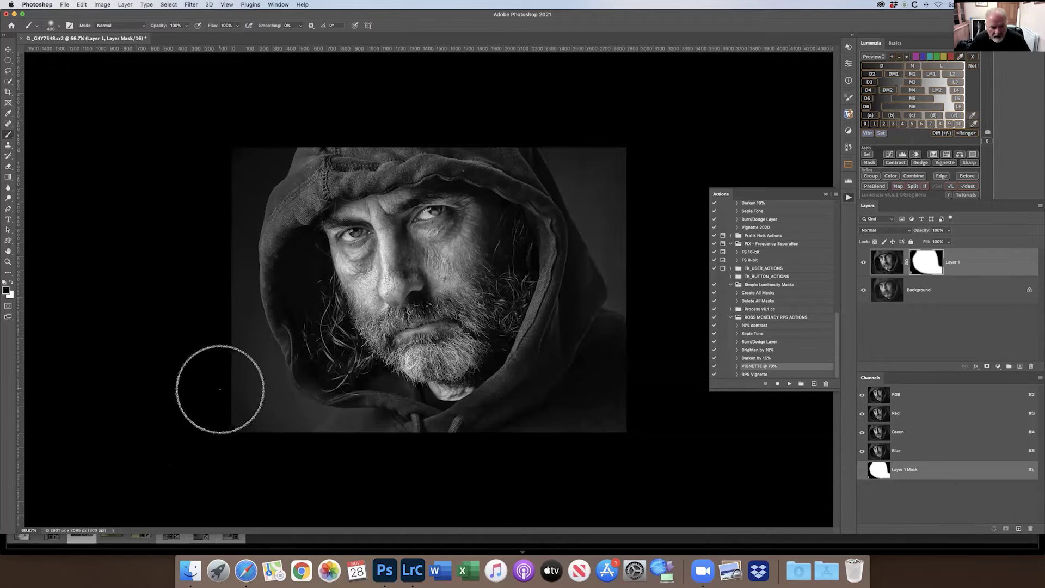
Display the mask on its own, paint its leftover grey patches black, and return to the layer's image
{"action": "left_click", "coordinate": [929, 271], "text": "alt"}
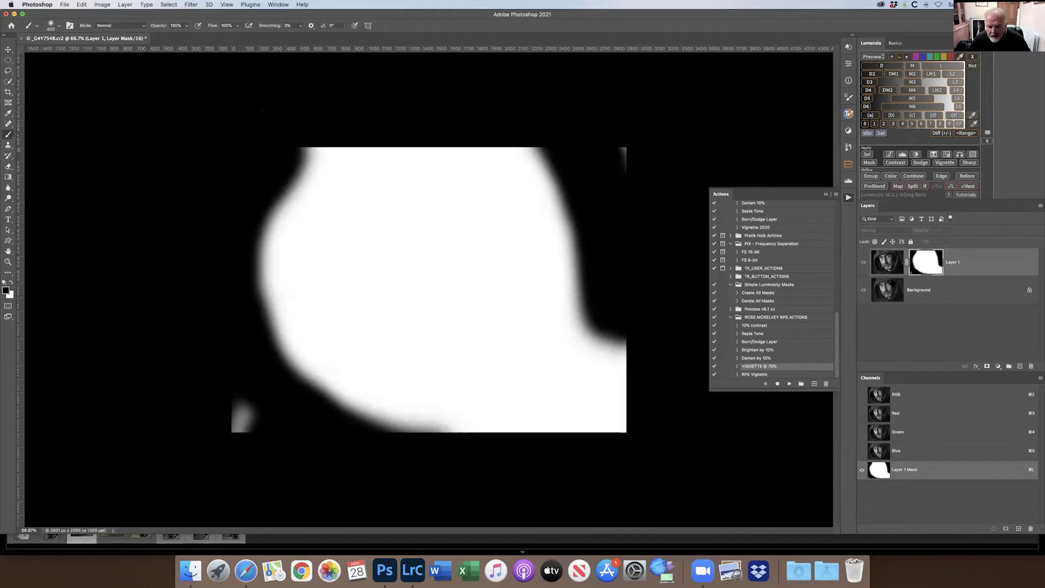
{"action": "mouse_move", "coordinate": [239, 408]}
{"action": "left_mouse_down"}
{"action": "mouse_move", "coordinate": [233, 396]}
{"action": "mouse_move", "coordinate": [245, 434]}
{"action": "mouse_move", "coordinate": [314, 431]}
{"action": "left_mouse_up"}
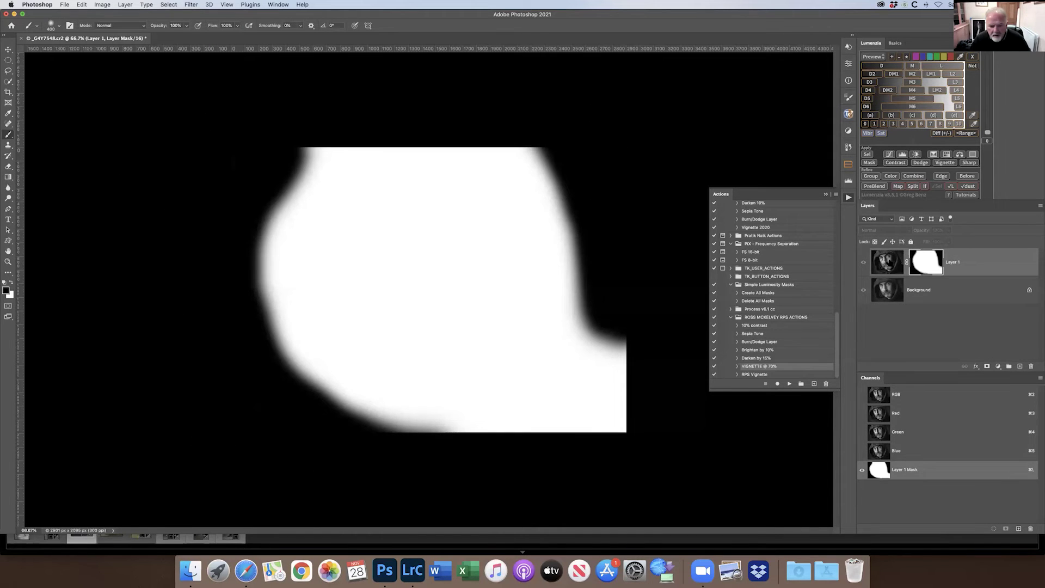
{"action": "left_click", "coordinate": [881, 264]}
Compare the portrait with the Gritty layer hidden and shown, and try the layer at 50% opacity
{"action": "left_click", "coordinate": [864, 263]}
{"action": "left_click", "coordinate": [864, 263]}
{"action": "left_click", "coordinate": [865, 263]}
{"action": "key", "text": "v"}
{"action": "key", "text": "5"}
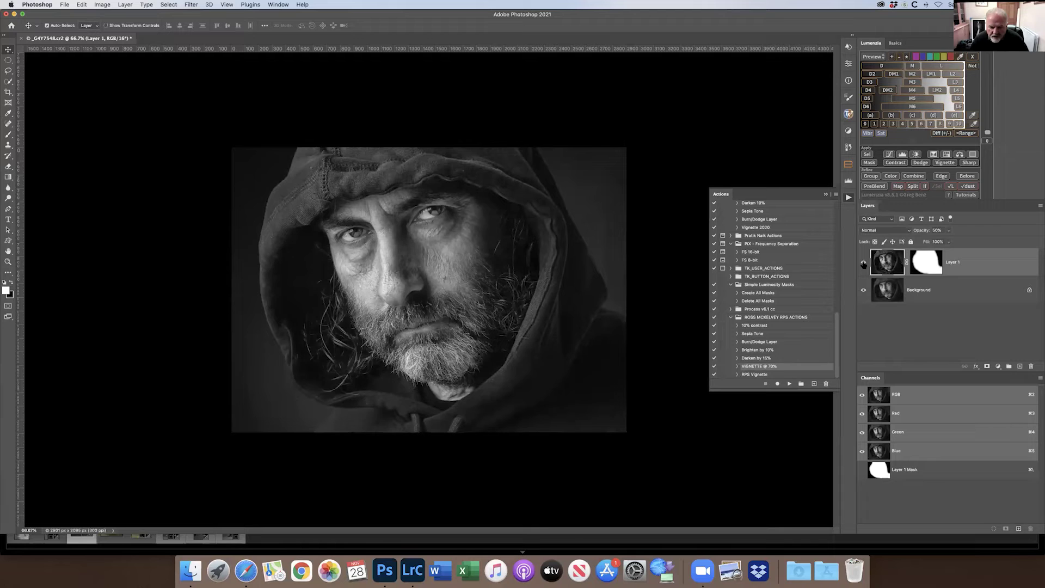
Set the Gritty layer's opacity to 70% while comparing the portrait with and without it
{"action": "left_click", "coordinate": [863, 264]}
{"action": "left_click", "coordinate": [863, 264]}
{"action": "left_click", "coordinate": [863, 264]}
{"action": "left_click", "coordinate": [863, 264]}
{"action": "left_click", "coordinate": [863, 264]}
{"action": "left_click", "coordinate": [863, 264]}
{"action": "left_click", "coordinate": [863, 264]}
{"action": "left_click", "coordinate": [863, 264]}
{"action": "left_click", "coordinate": [863, 264]}
{"action": "left_click", "coordinate": [863, 264]}
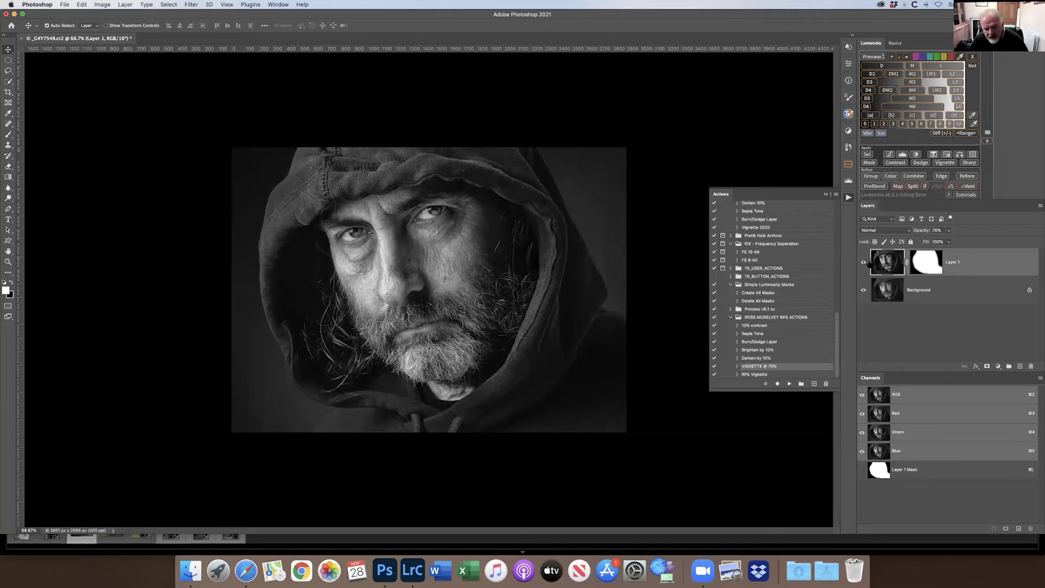
Check the portrait with the 70% Gritty layer hidden and shown, and flatten the image
{"action": "left_click", "coordinate": [863, 263]}
{"action": "left_click", "coordinate": [863, 262]}
{"action": "left_click", "coordinate": [863, 262]}
{"action": "left_click", "coordinate": [863, 262]}
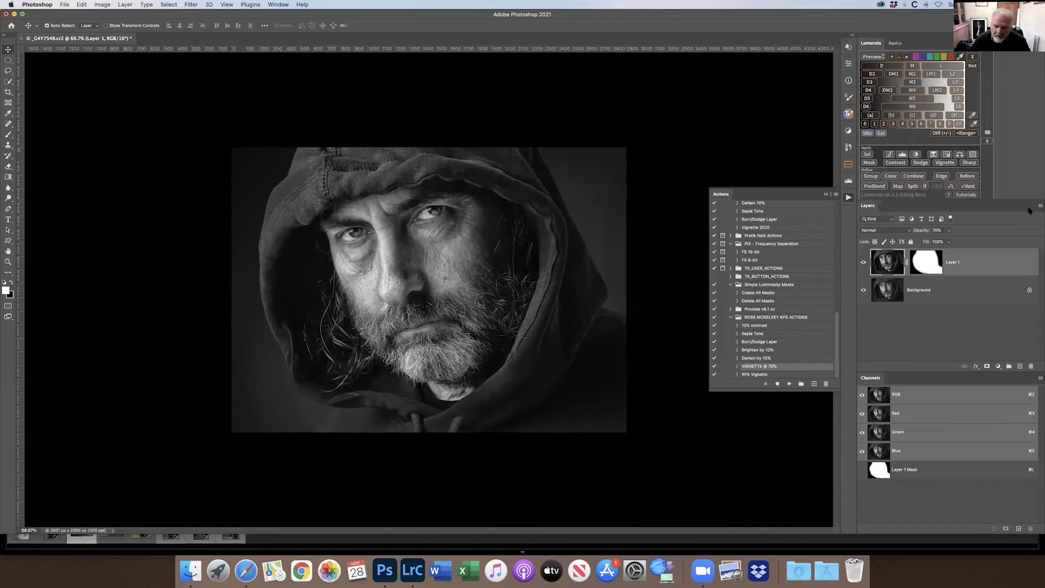
{"action": "left_click", "coordinate": [1039, 208]}
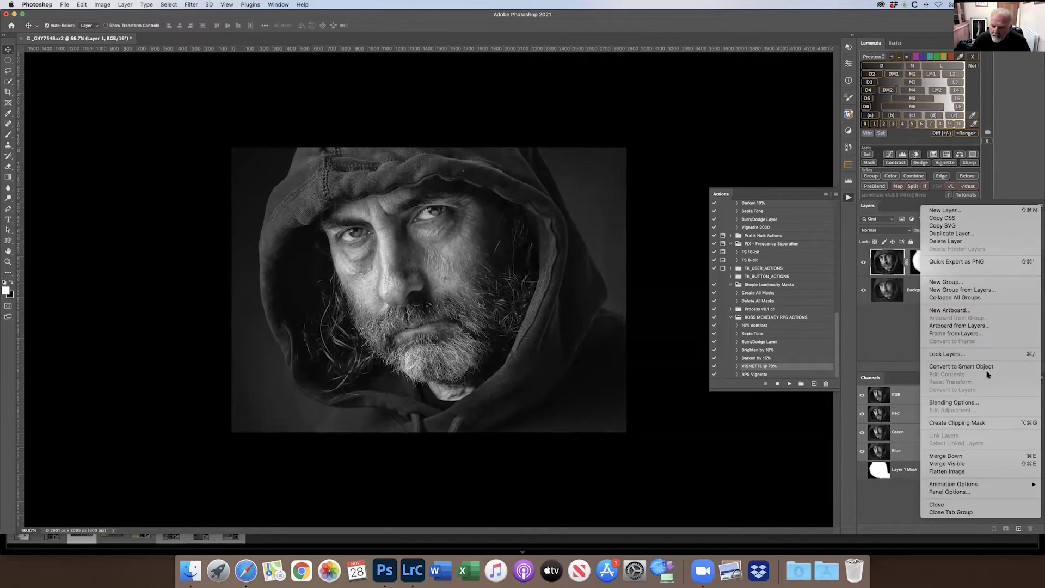
{"action": "left_click", "coordinate": [989, 471]}
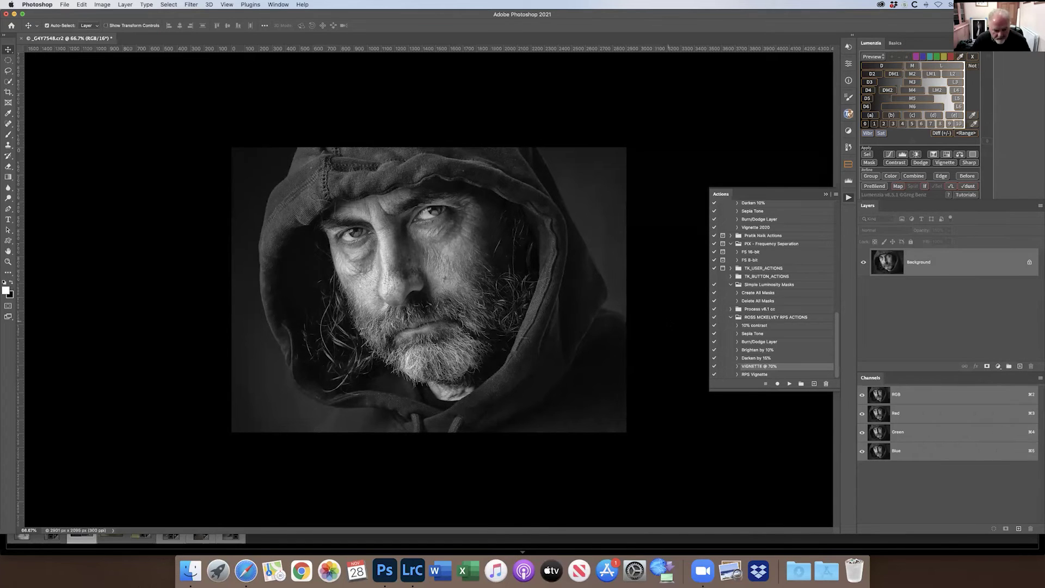
Duplicate the background layer, open the duplicate in Nik Color Efex Pro 4 and choose the Tonal Contrast filter
{"action": "key", "text": "super+j"}
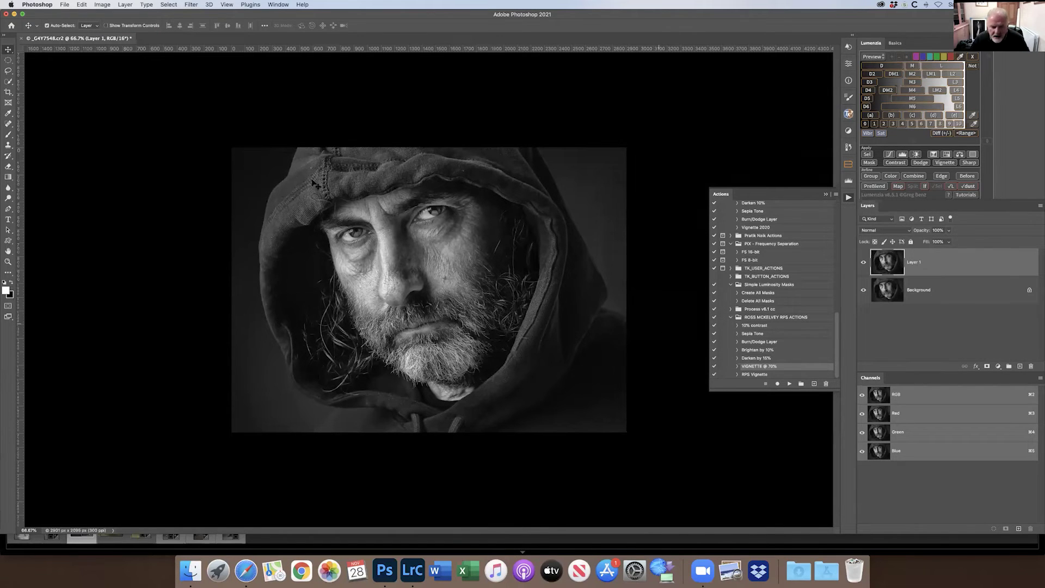
{"action": "left_click", "coordinate": [192, 4]}
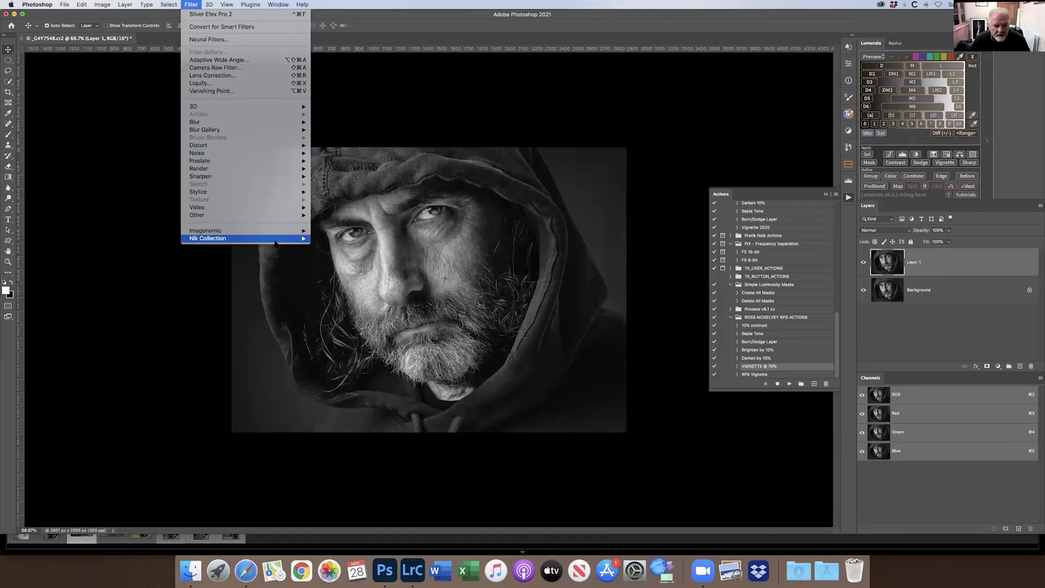
{"action": "mouse_move", "coordinate": [290, 240]}
{"action": "left_click", "coordinate": [364, 248]}
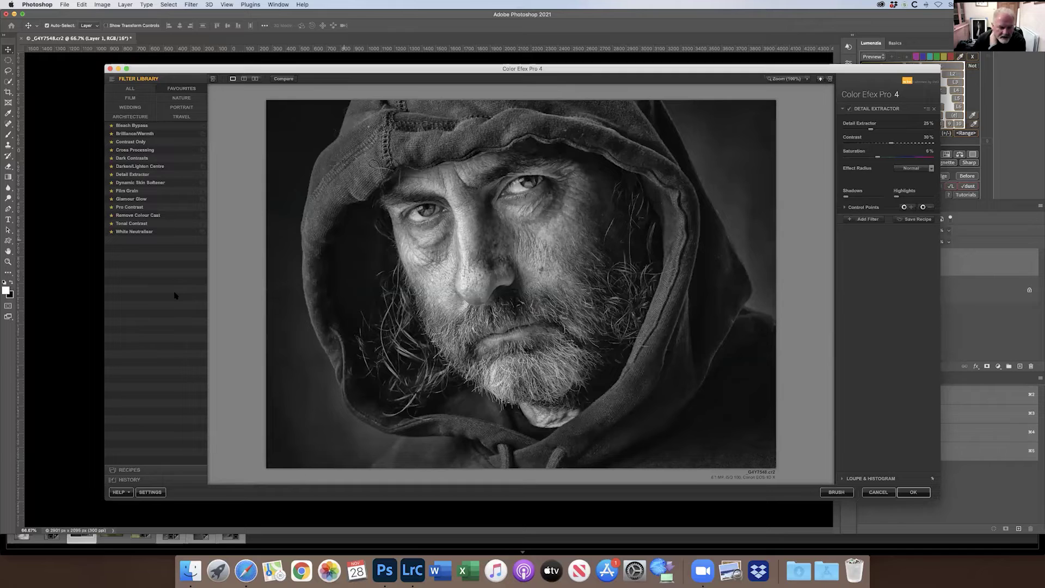
{"action": "left_click", "coordinate": [132, 224]}
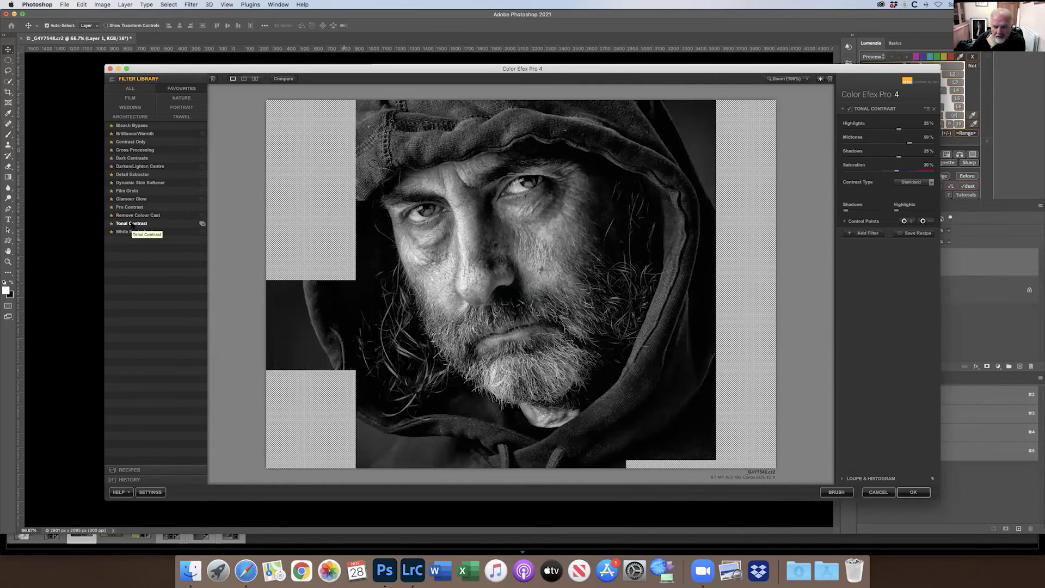
Compare the Tonal Contrast preview repeatedly with the original image, and apply the filter to the duplicate layer
{"action": "left_click", "coordinate": [285, 80]}
{"action": "left_click", "coordinate": [284, 80]}
{"action": "left_click", "coordinate": [284, 80]}
{"action": "left_click", "coordinate": [284, 80]}
{"action": "left_click", "coordinate": [284, 80]}
{"action": "left_click", "coordinate": [285, 80]}
{"action": "left_click", "coordinate": [284, 80]}
{"action": "left_click", "coordinate": [284, 80]}
{"action": "left_click", "coordinate": [285, 80]}
{"action": "left_click", "coordinate": [285, 80]}
{"action": "left_click", "coordinate": [285, 80]}
{"action": "left_click", "coordinate": [285, 80]}
{"action": "left_click", "coordinate": [285, 80]}
{"action": "left_click", "coordinate": [284, 80]}
{"action": "left_click", "coordinate": [284, 80]}
{"action": "left_click", "coordinate": [285, 80]}
{"action": "left_click", "coordinate": [284, 80]}
{"action": "left_click", "coordinate": [285, 80]}
{"action": "left_click", "coordinate": [285, 80]}
{"action": "left_click", "coordinate": [285, 80]}
{"action": "left_click", "coordinate": [285, 80]}
{"action": "left_click", "coordinate": [285, 79]}
{"action": "left_click", "coordinate": [285, 80]}
{"action": "left_click", "coordinate": [285, 80]}
{"action": "left_click", "coordinate": [285, 80]}
{"action": "left_click", "coordinate": [285, 80]}
{"action": "left_click", "coordinate": [285, 80]}
{"action": "left_click", "coordinate": [284, 80]}
{"action": "left_click", "coordinate": [284, 80]}
{"action": "left_click", "coordinate": [285, 80]}
{"action": "left_click", "coordinate": [285, 80]}
{"action": "left_click", "coordinate": [284, 80]}
{"action": "left_click", "coordinate": [284, 80]}
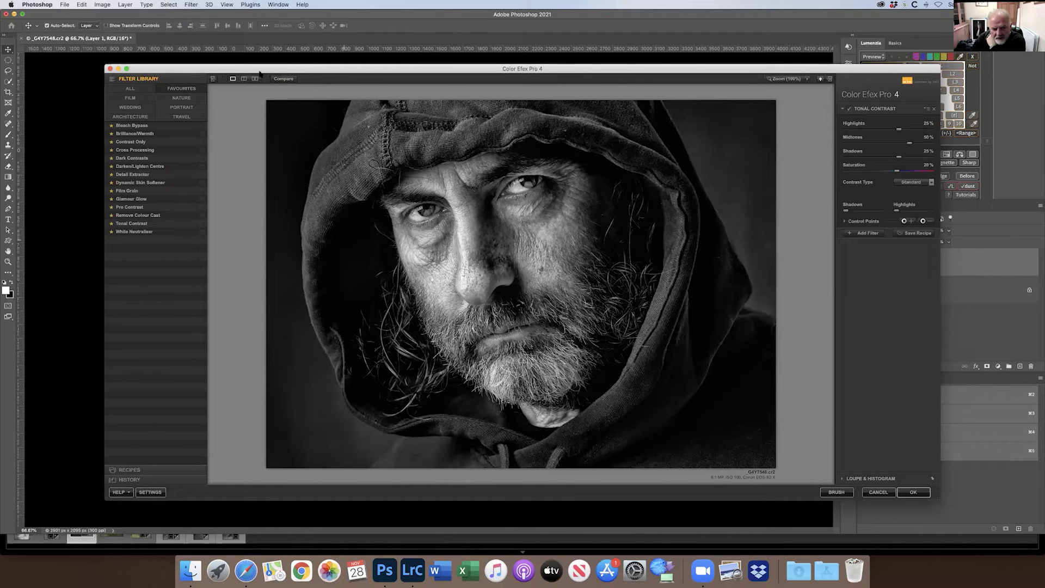
{"action": "left_click", "coordinate": [284, 80]}
{"action": "left_click", "coordinate": [284, 80]}
{"action": "left_click", "coordinate": [285, 80]}
{"action": "left_click", "coordinate": [285, 80]}
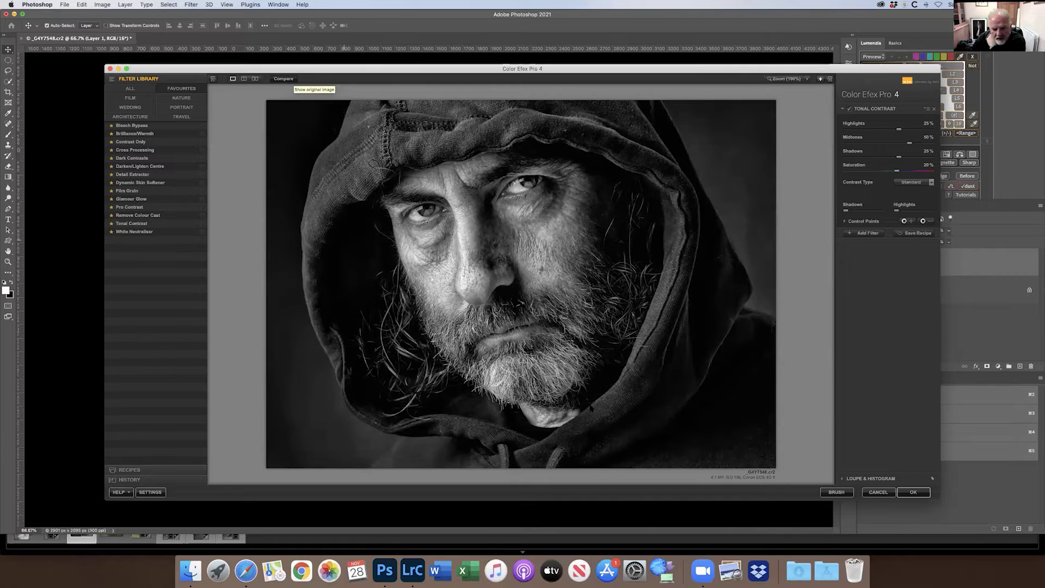
{"action": "left_click", "coordinate": [913, 492]}
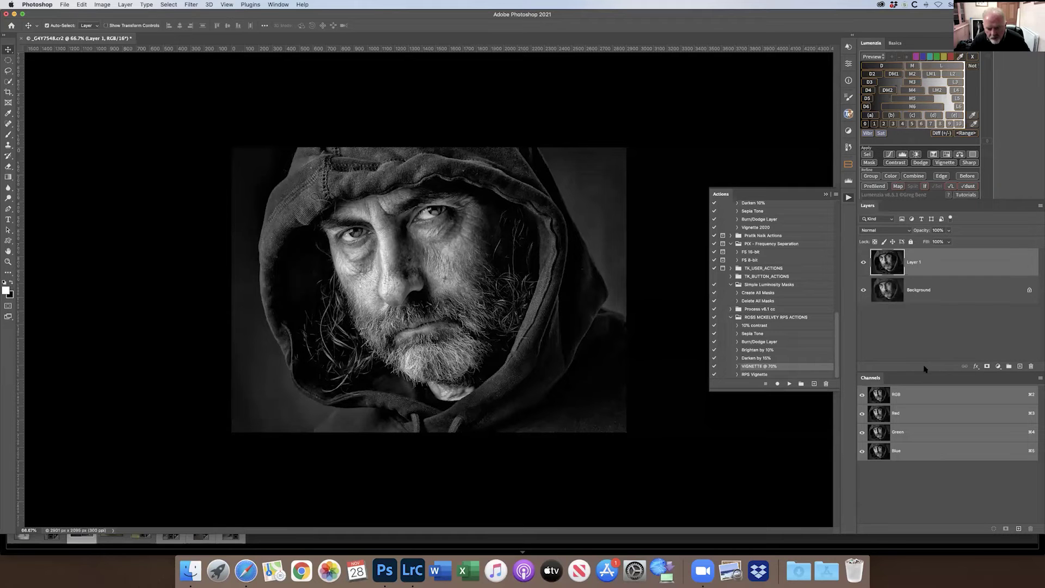
Add a black mask to the Tonal Contrast layer and paint white at 70% opacity over the face and beard
{"action": "left_click", "coordinate": [986, 366], "text": "alt"}
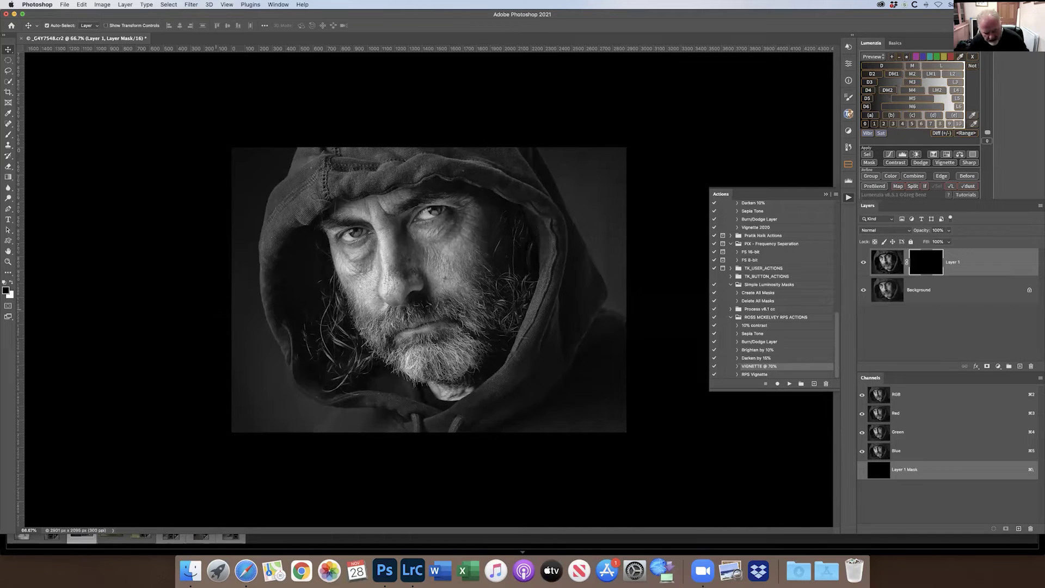
{"action": "key", "text": "b"}
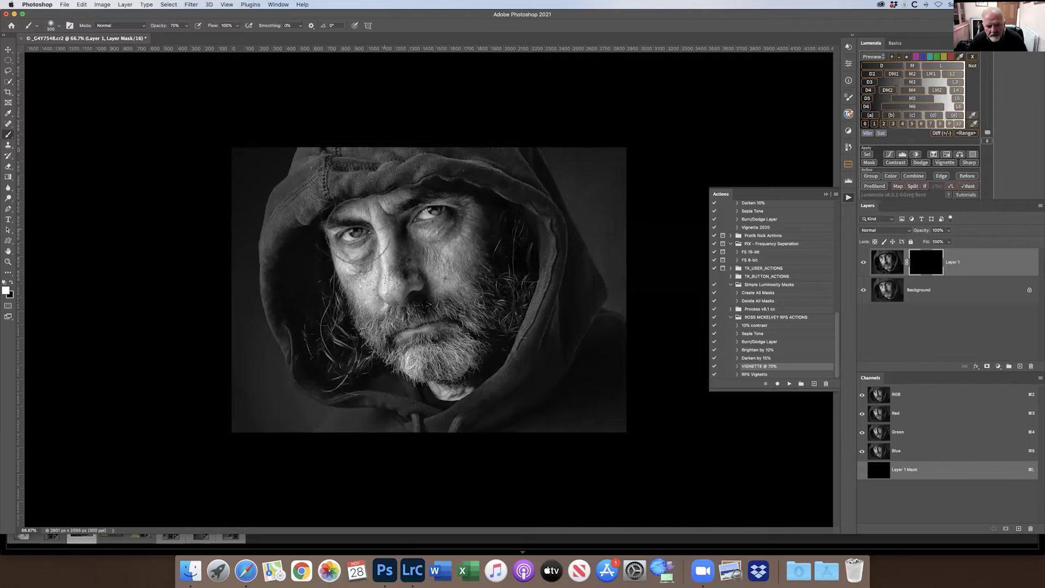
{"action": "mouse_move", "coordinate": [482, 348]}
{"action": "left_mouse_down"}
{"action": "mouse_move", "coordinate": [501, 262]}
{"action": "mouse_move", "coordinate": [405, 217]}
{"action": "mouse_move", "coordinate": [415, 227]}
{"action": "left_mouse_up"}
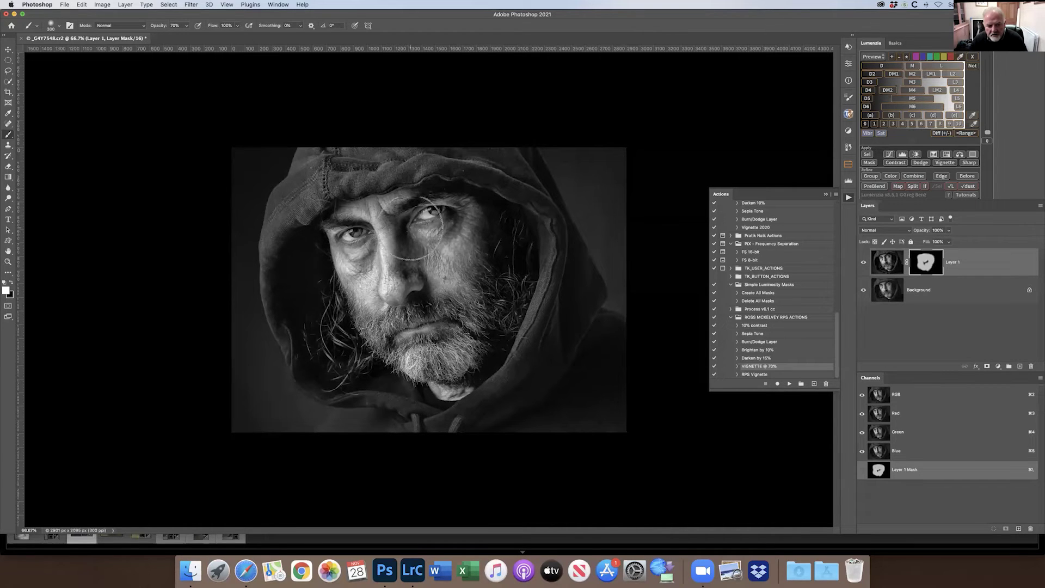
{"action": "mouse_move", "coordinate": [465, 367]}
{"action": "left_mouse_down"}
{"action": "mouse_move", "coordinate": [484, 310]}
{"action": "mouse_move", "coordinate": [468, 207]}
{"action": "mouse_move", "coordinate": [468, 223]}
{"action": "left_mouse_up"}
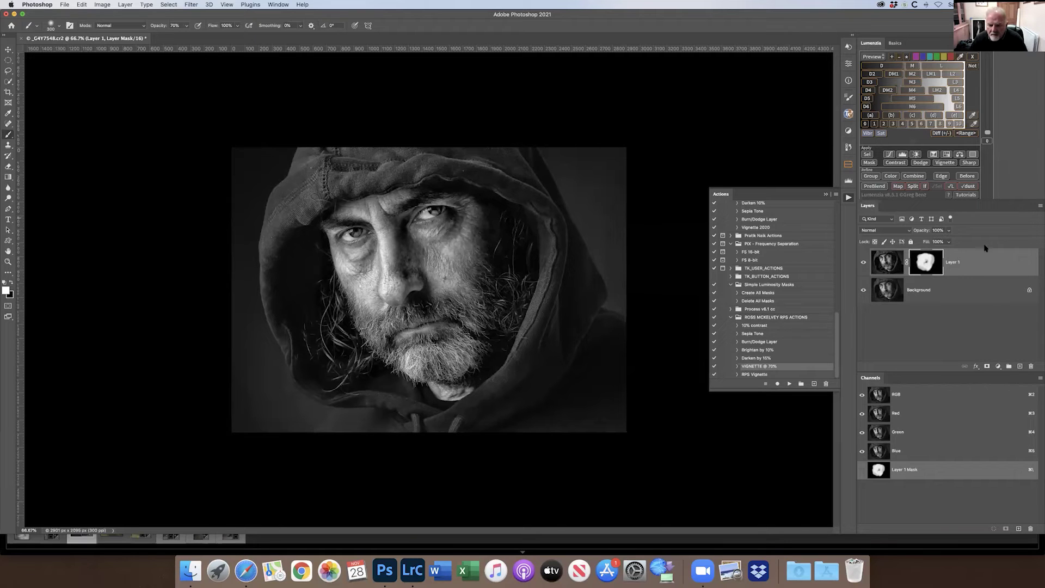
{"action": "mouse_move", "coordinate": [422, 305]}
{"action": "left_mouse_down"}
{"action": "mouse_move", "coordinate": [408, 286]}
{"action": "mouse_move", "coordinate": [451, 269]}
{"action": "left_mouse_up"}
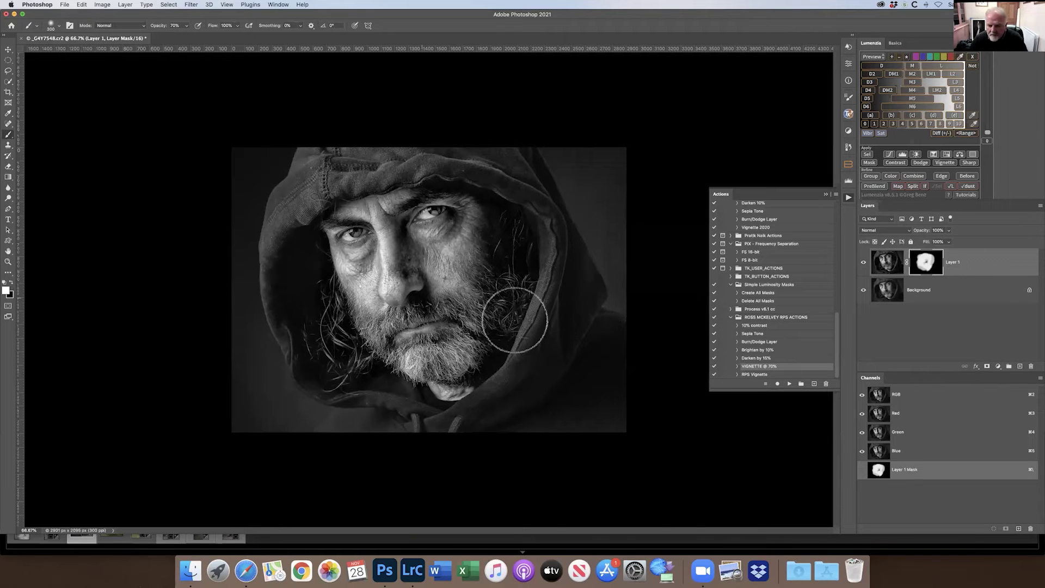
Compare the portrait with the Tonal Contrast layer hidden and shown, and flatten the image
{"action": "left_click", "coordinate": [863, 262]}
{"action": "left_click", "coordinate": [863, 262]}
{"action": "left_click", "coordinate": [863, 262]}
{"action": "left_click", "coordinate": [863, 262]}
{"action": "left_click", "coordinate": [1039, 207]}
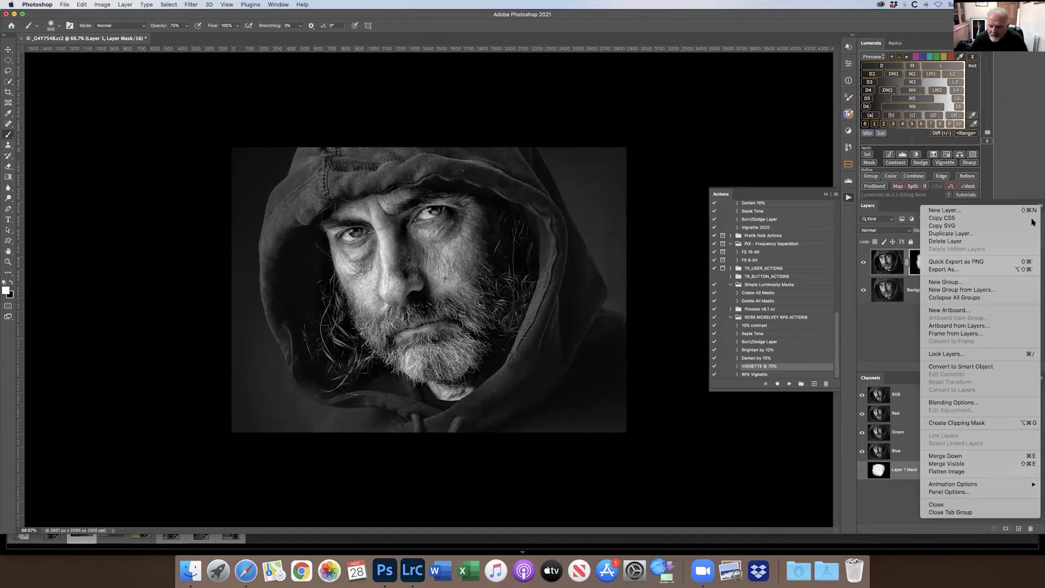
{"action": "key", "text": "Escape"}
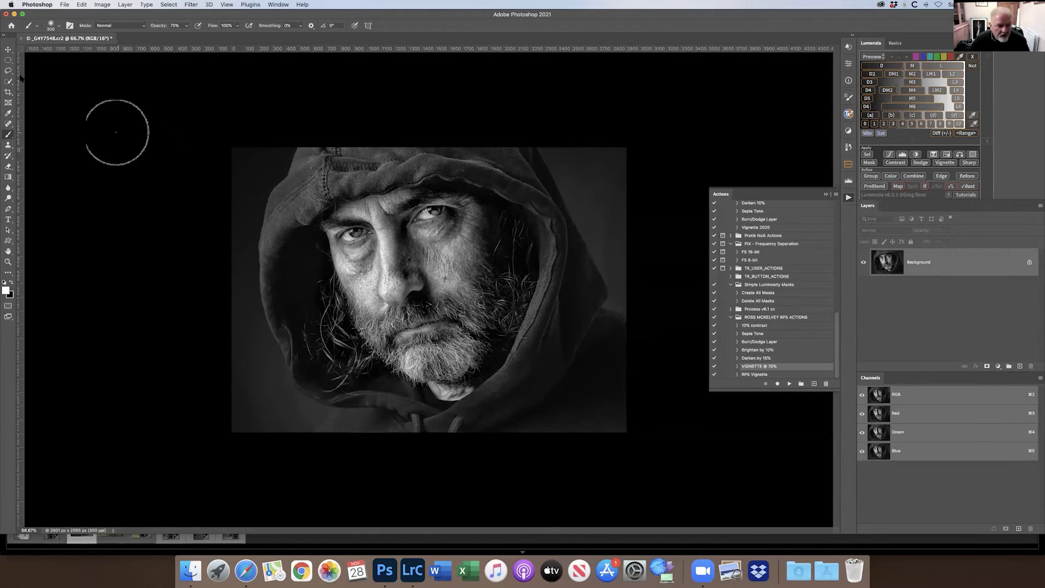
Draw a rectangular selection just inside the portrait's edges and run the VIGNETTE @ 70% action
{"action": "left_click", "coordinate": [8, 59]}
{"action": "left_click", "coordinate": [35, 59]}
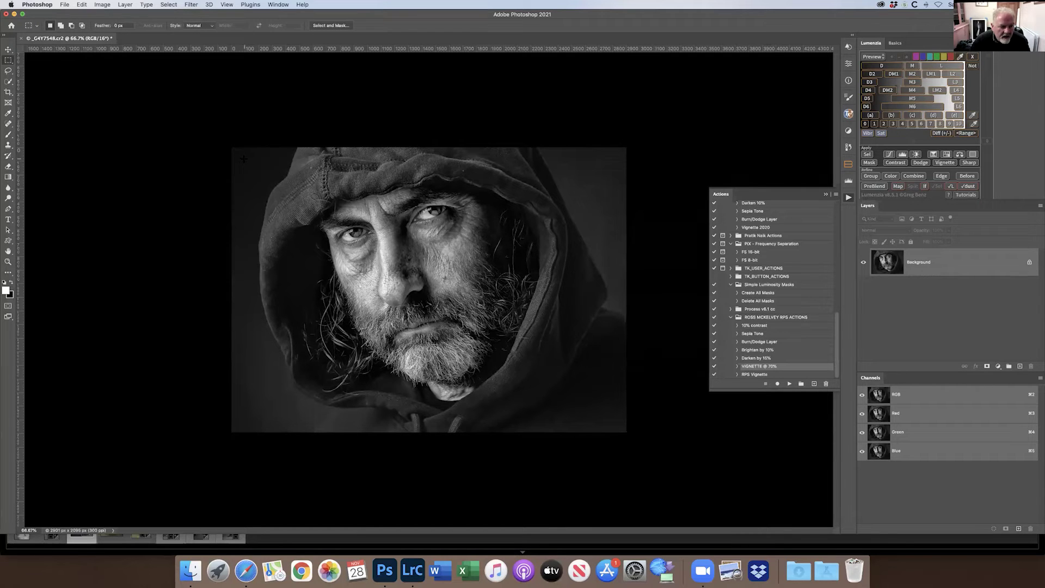
{"action": "left_click_drag", "start_coordinate": [244, 159], "coordinate": [616, 422]}
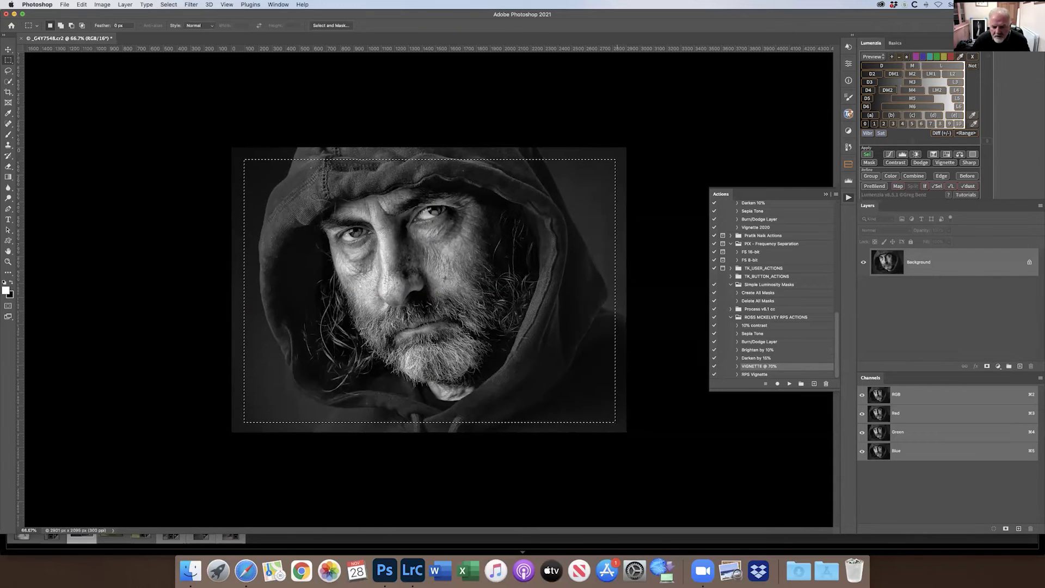
{"action": "left_click", "coordinate": [789, 384]}
Compare the portrait with the vignette layer hidden and shown, and flatten the image
{"action": "left_click", "coordinate": [862, 262]}
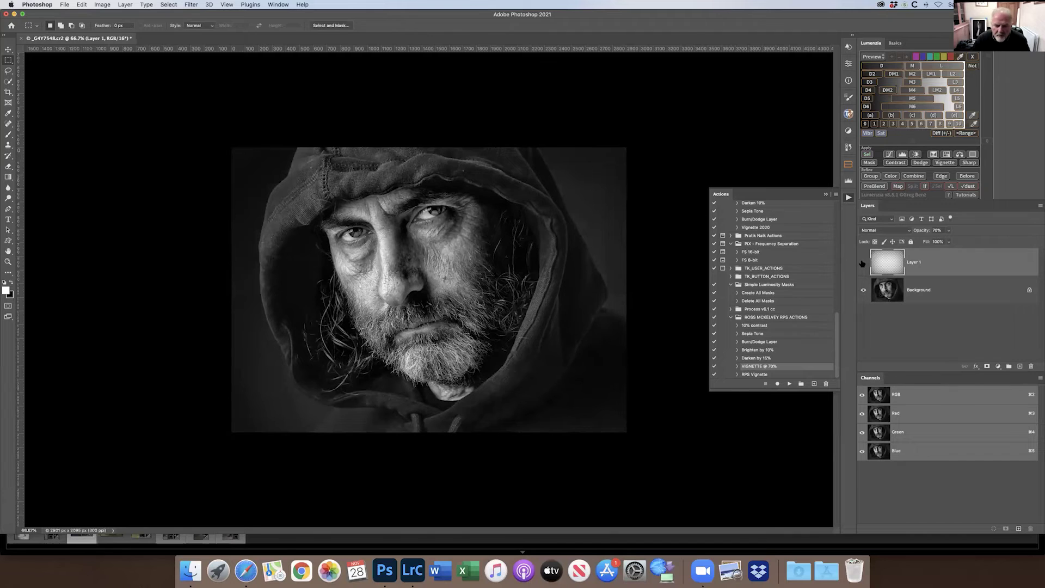
{"action": "left_click", "coordinate": [863, 262]}
{"action": "left_click", "coordinate": [1039, 209]}
{"action": "left_click", "coordinate": [979, 469]}
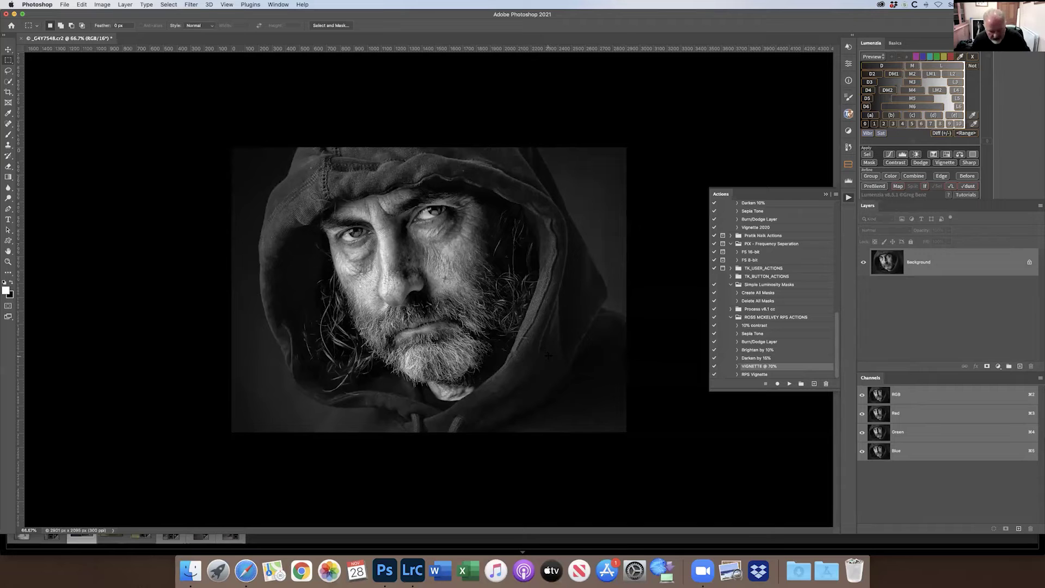
Duplicate the background layer, open the duplicate in Nik Color Efex Pro 4 and choose the Bleach Bypass filter
{"action": "key", "text": "super+j"}
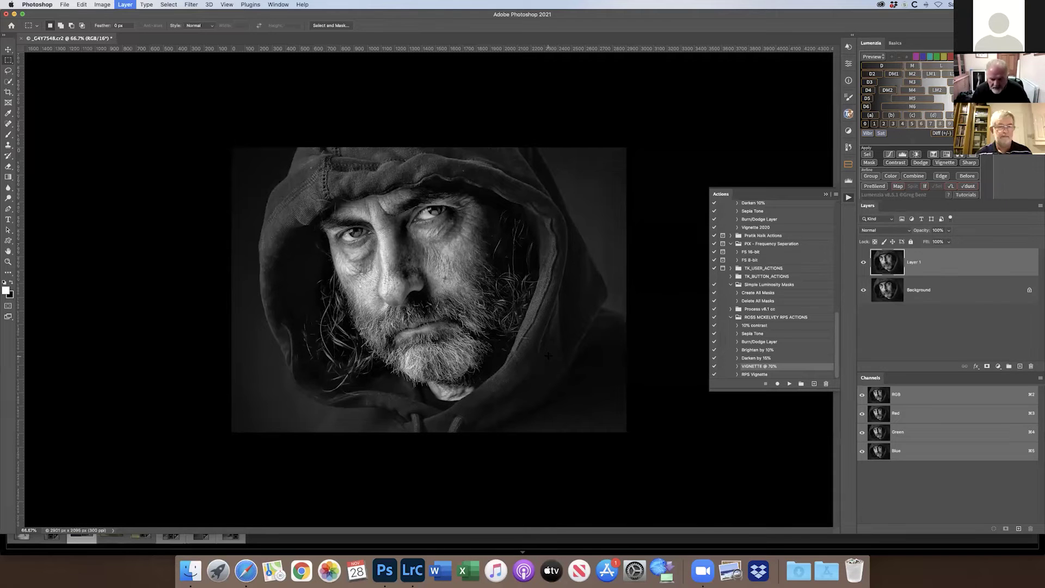
{"action": "left_click", "coordinate": [192, 5]}
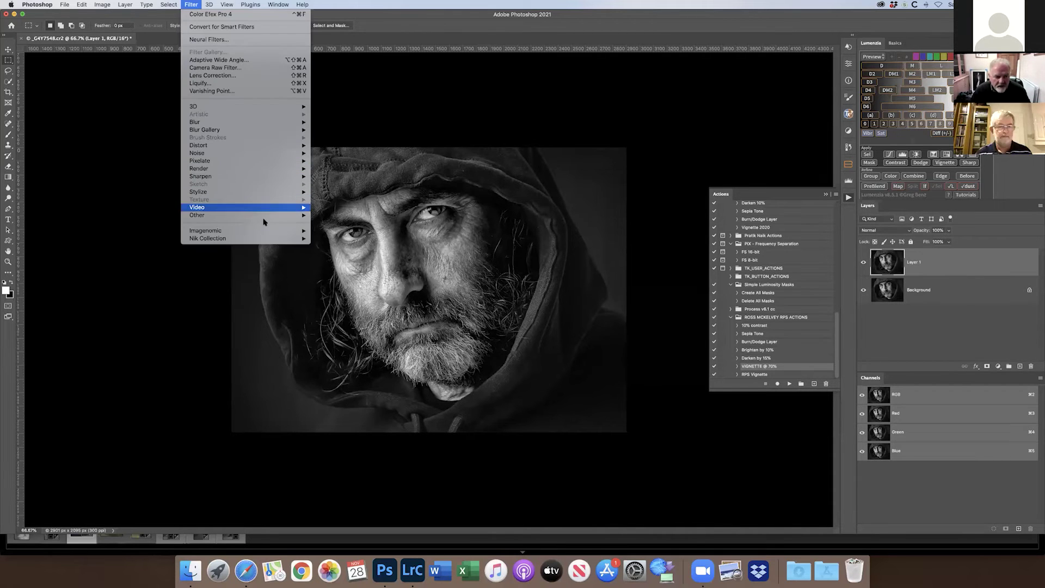
{"action": "mouse_move", "coordinate": [288, 239]}
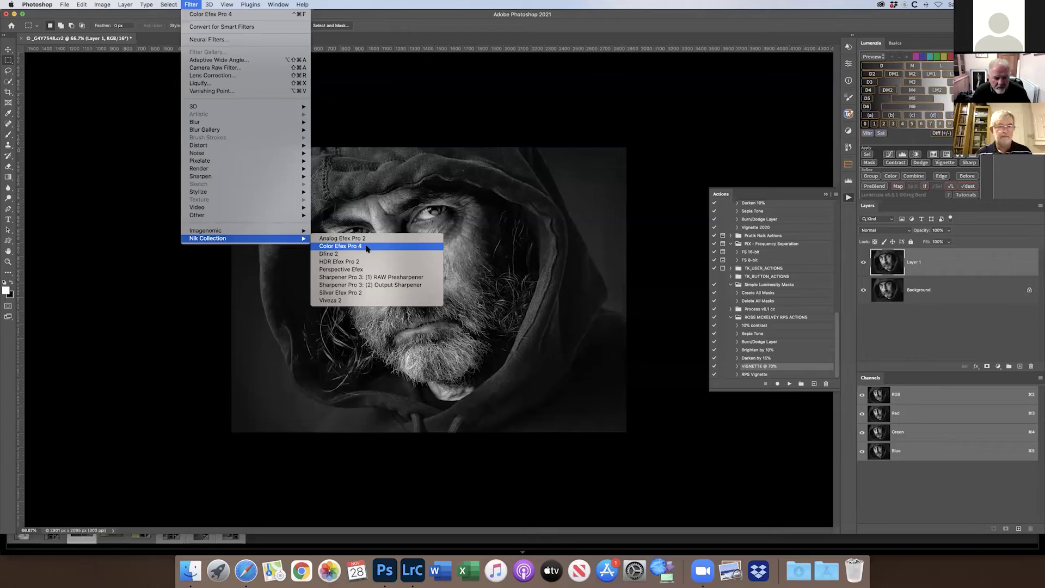
{"action": "left_click", "coordinate": [368, 247]}
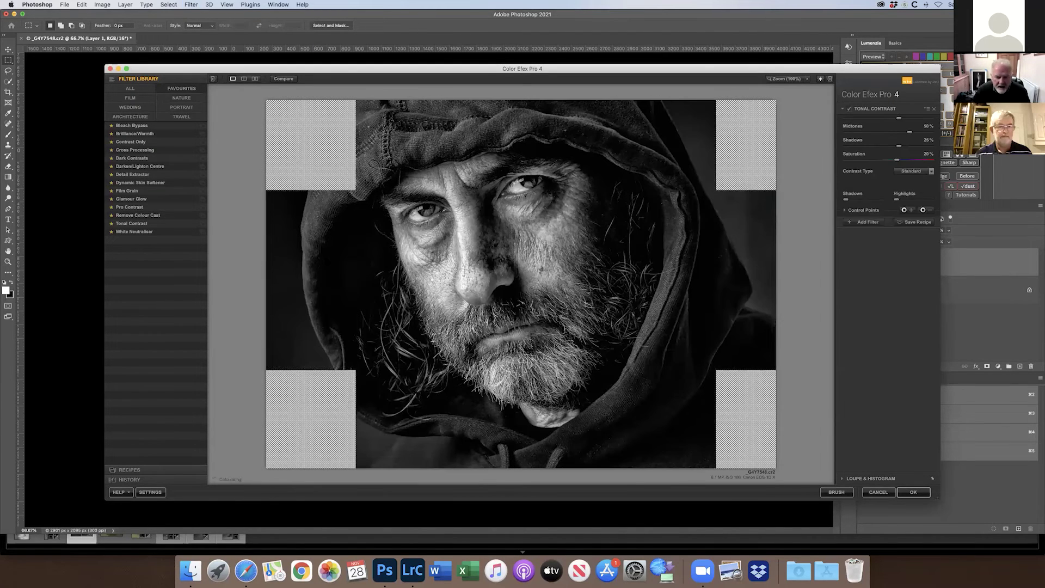
{"action": "left_click", "coordinate": [136, 126]}
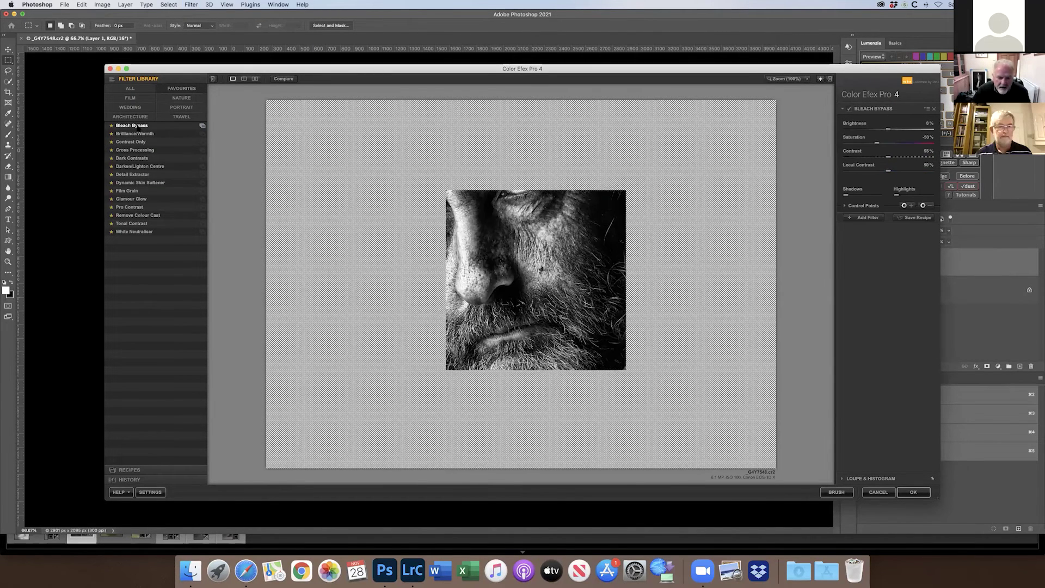
Compare the Bleach Bypass preview repeatedly with the original image
{"action": "left_click", "coordinate": [292, 79]}
{"action": "left_click", "coordinate": [291, 80]}
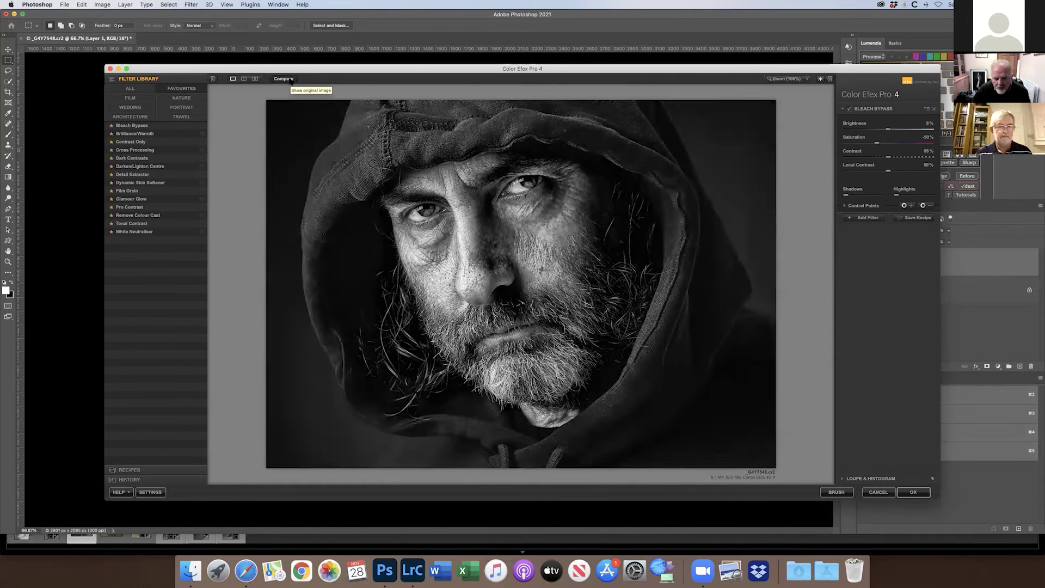
{"action": "left_click", "coordinate": [291, 80]}
{"action": "left_click", "coordinate": [291, 80]}
{"action": "left_click", "coordinate": [291, 80]}
{"action": "left_click", "coordinate": [291, 80]}
{"action": "left_click", "coordinate": [291, 80]}
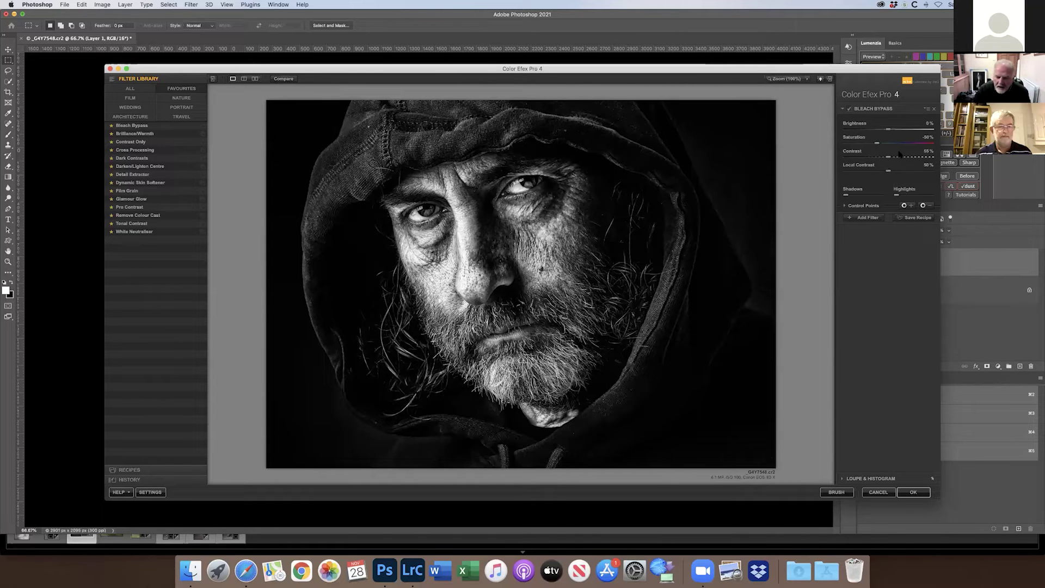
Set Bleach Bypass saturation to 0% and contrast to 20%, and apply the filter to the duplicate layer
{"action": "left_click_drag", "start_coordinate": [877, 145], "coordinate": [908, 146]}
{"action": "left_click_drag", "start_coordinate": [916, 145], "coordinate": [916, 146]}
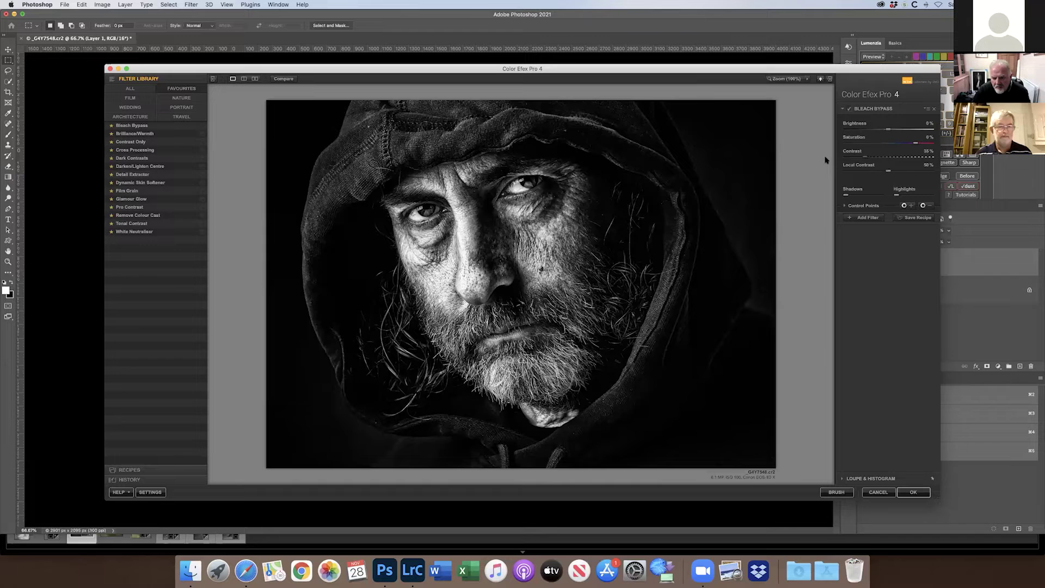
{"action": "left_click_drag", "start_coordinate": [825, 160], "coordinate": [822, 159]}
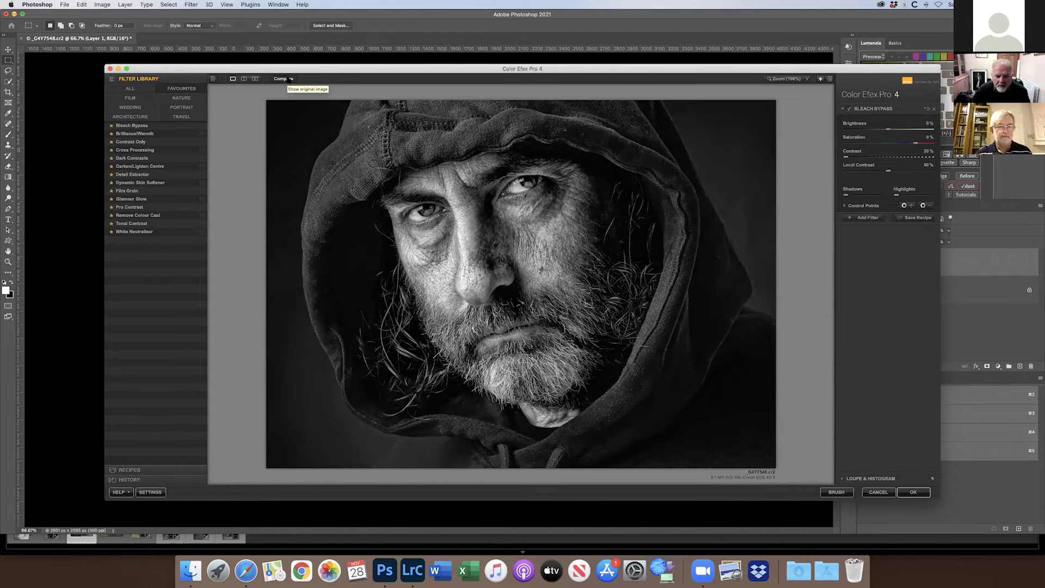
{"action": "left_click", "coordinate": [913, 492]}
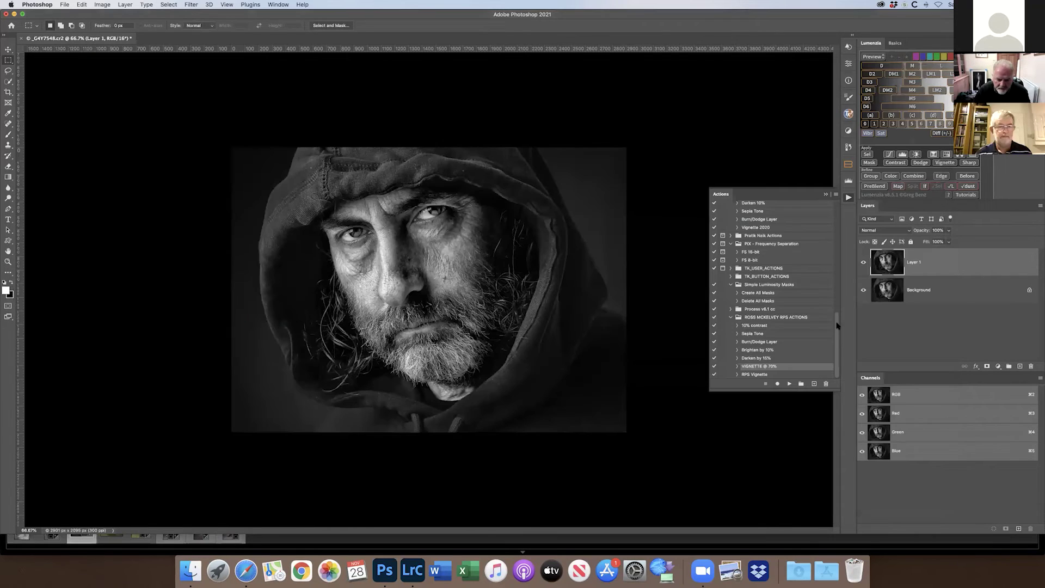
Add a black mask to the Bleach Bypass layer and paint white at 50% opacity over the face and beard
{"action": "left_click", "coordinate": [988, 366], "text": "alt"}
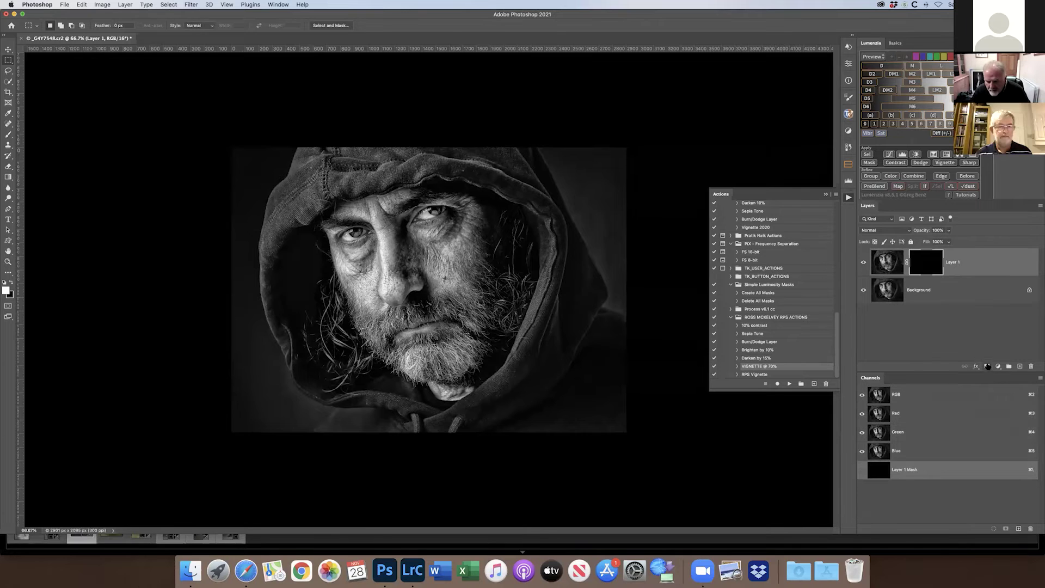
{"action": "key", "text": "b"}
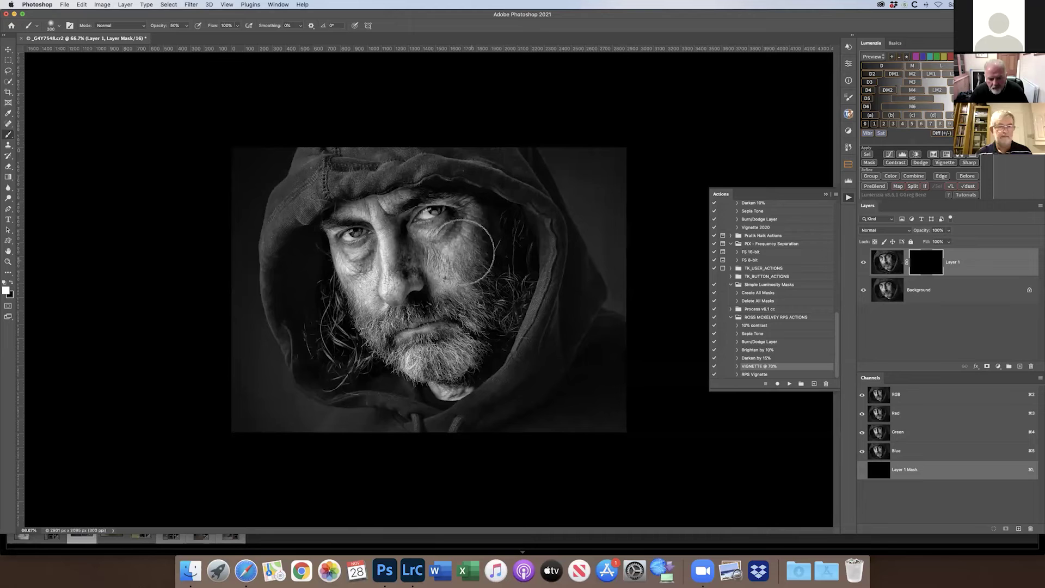
{"action": "mouse_move", "coordinate": [437, 275]}
{"action": "left_mouse_down"}
{"action": "mouse_move", "coordinate": [475, 278]}
{"action": "mouse_move", "coordinate": [424, 239]}
{"action": "mouse_move", "coordinate": [617, 304]}
{"action": "left_mouse_up"}
Compare the portrait with the Bleach Bypass layer hidden and shown, and flatten the image
{"action": "left_click", "coordinate": [862, 263]}
{"action": "left_click", "coordinate": [863, 262]}
{"action": "left_click", "coordinate": [864, 262]}
{"action": "left_click", "coordinate": [863, 262]}
{"action": "left_click", "coordinate": [863, 262]}
{"action": "left_click", "coordinate": [863, 262]}
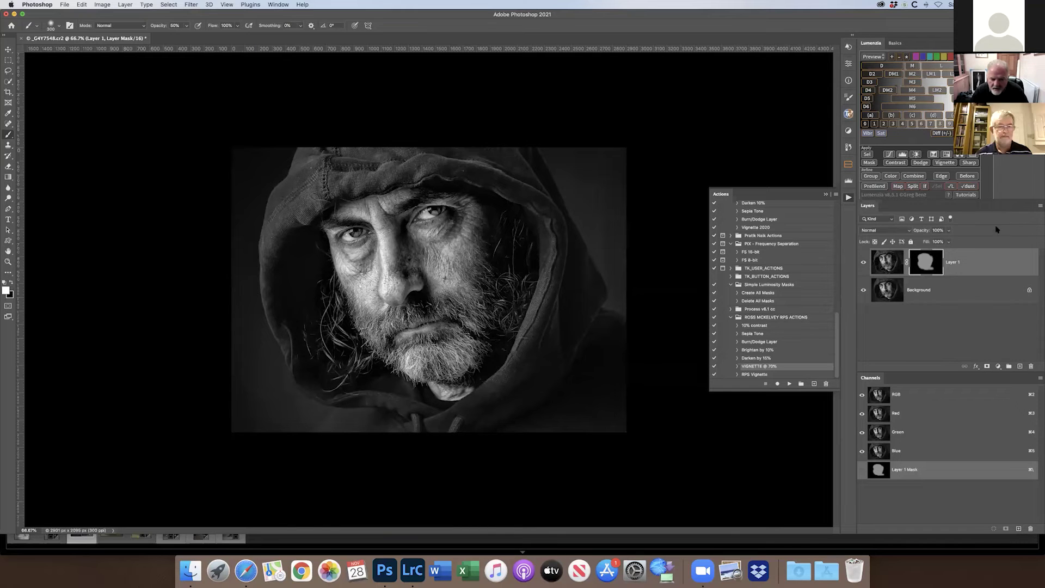
{"action": "left_click", "coordinate": [1039, 207]}
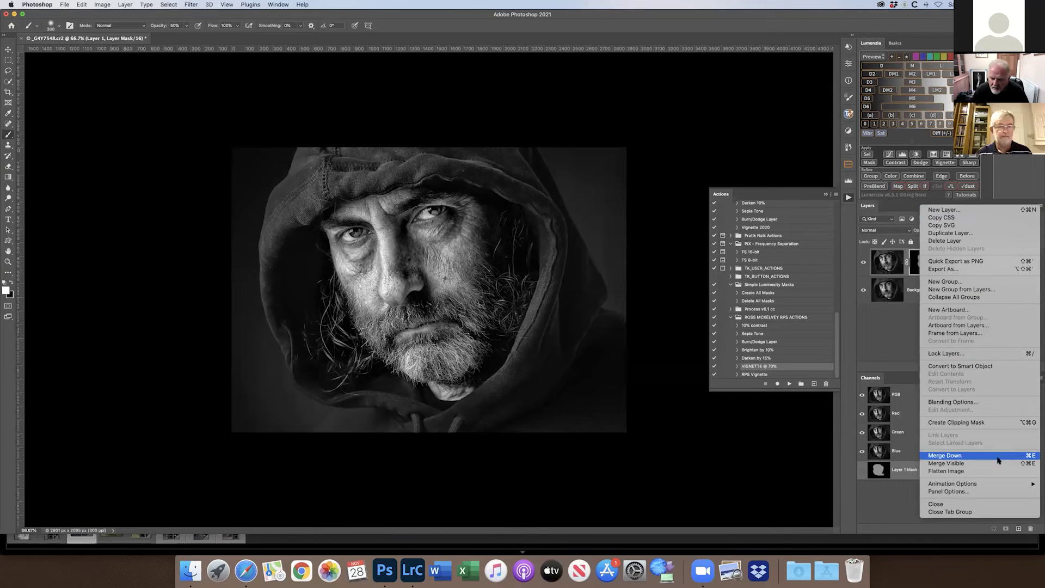
{"action": "left_click", "coordinate": [820, 387]}
{"action": "key", "text": "Delete"}
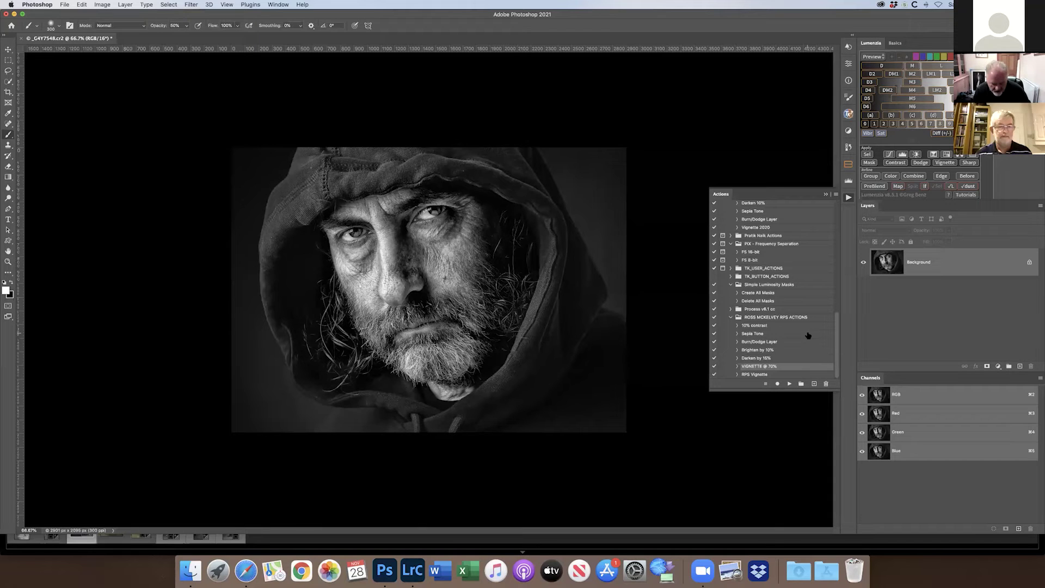
Duplicate the background layer and sharpen the duplicate with the Nik Sharpener Pro 3 Output Sharpener at its current settings
{"action": "key", "text": "super+j"}
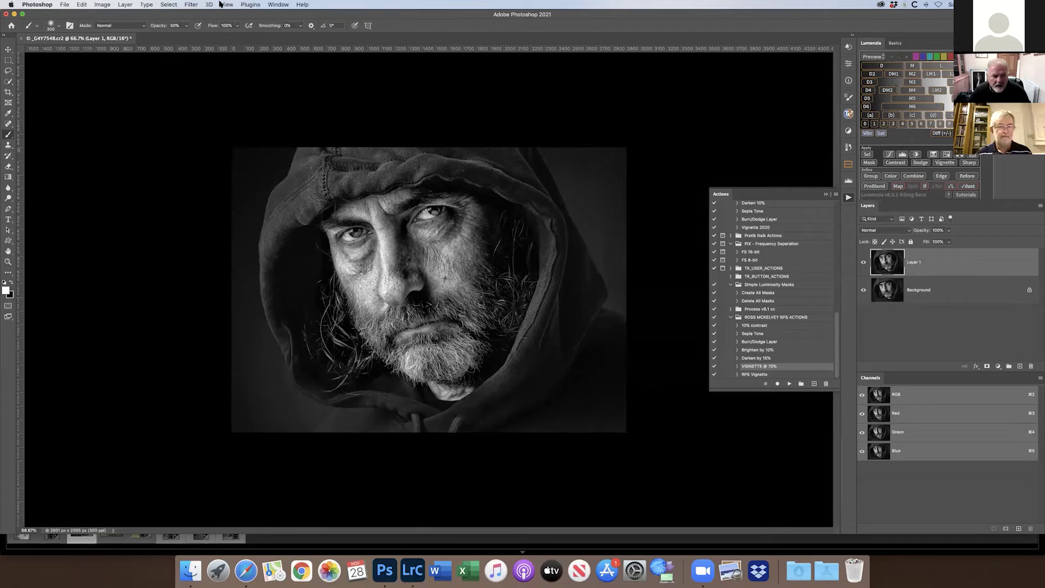
{"action": "left_click", "coordinate": [194, 5]}
{"action": "mouse_move", "coordinate": [303, 239]}
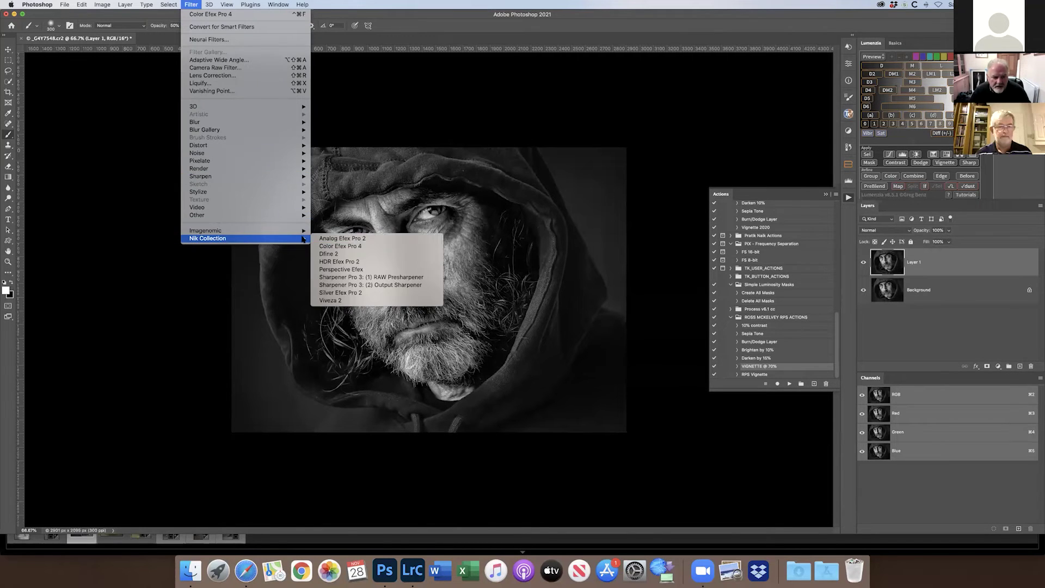
{"action": "left_click", "coordinate": [405, 285]}
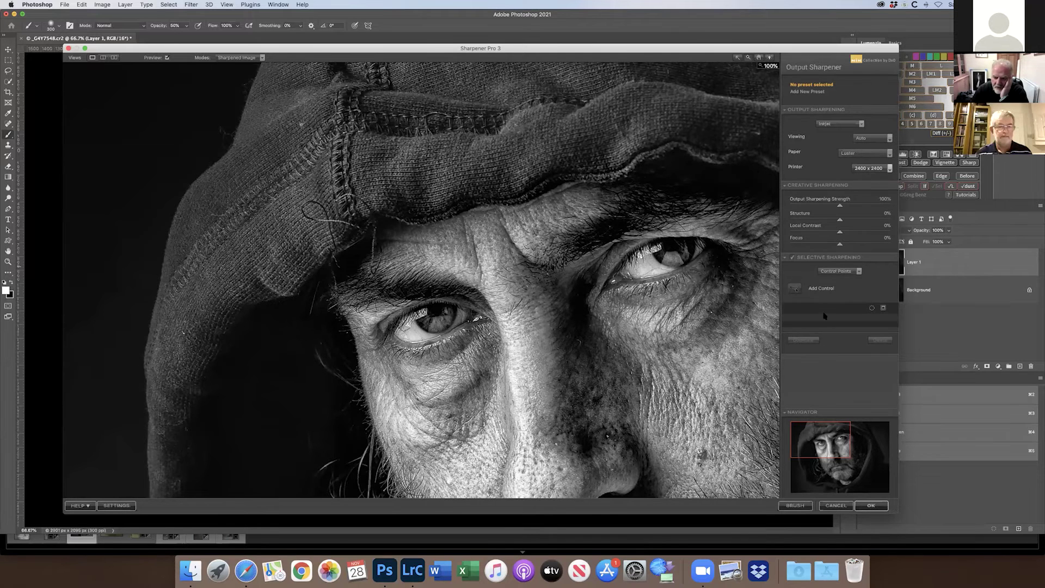
{"action": "left_click", "coordinate": [870, 506]}
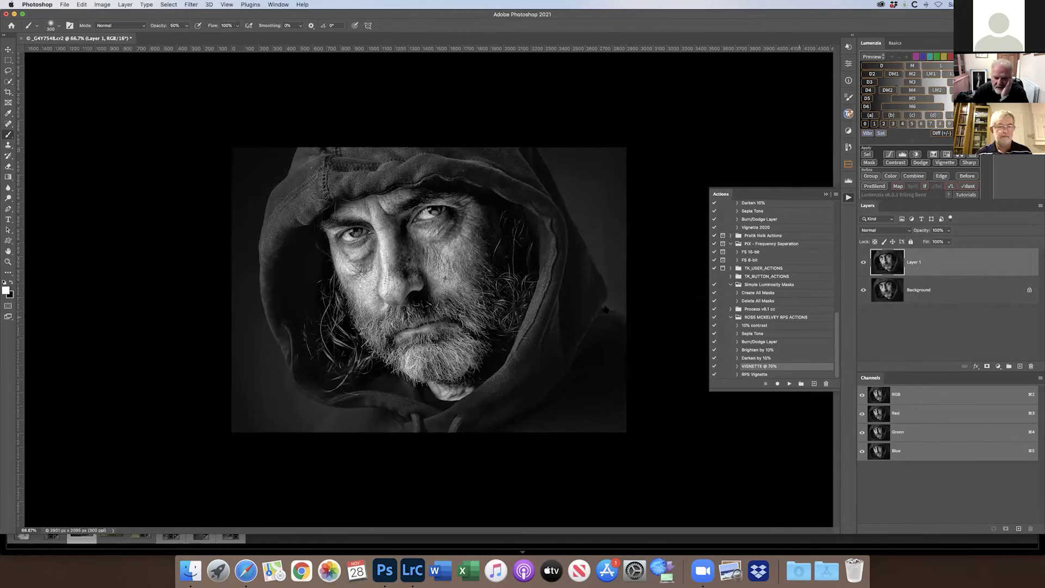
Inspect the face's sharpening up close and compare the portrait with the sharpened layer hidden and shown
{"action": "key", "text": "super+plus"}
{"action": "key", "text": "super+plus"}
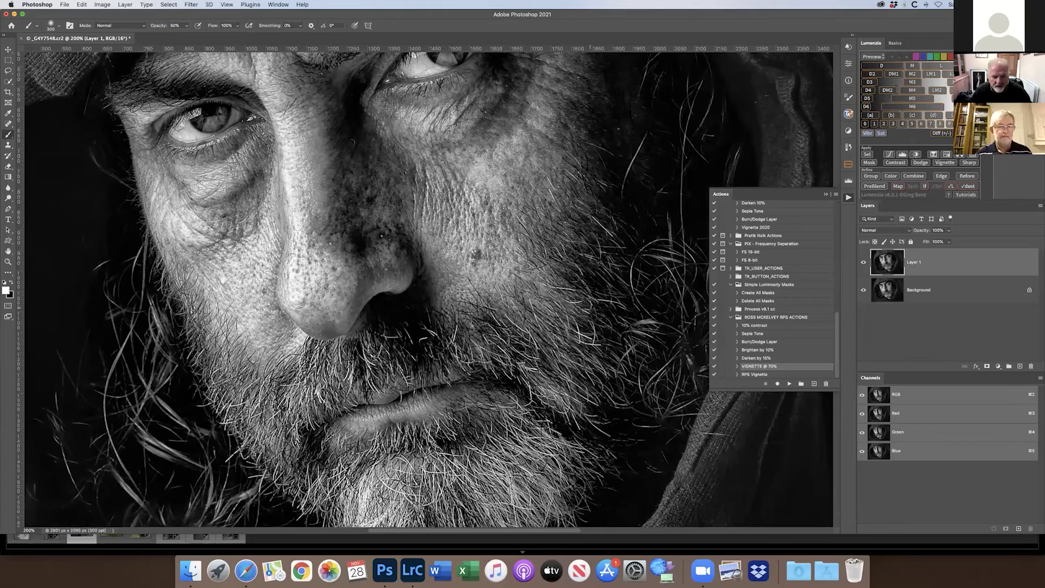
{"action": "key", "text": "super+minus"}
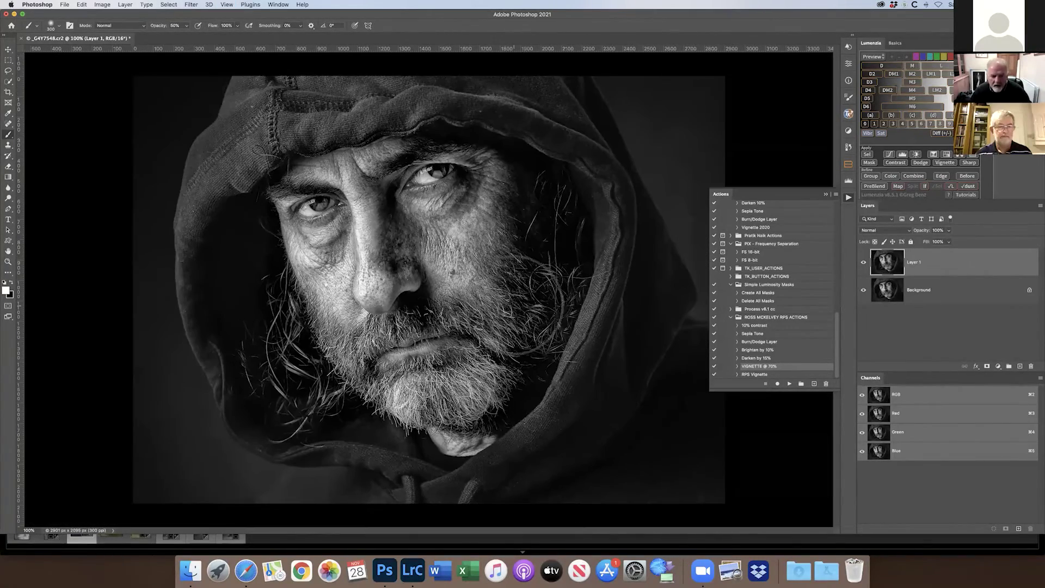
{"action": "left_click", "coordinate": [864, 263]}
{"action": "left_click", "coordinate": [864, 263]}
{"action": "left_click", "coordinate": [864, 263]}
{"action": "left_click", "coordinate": [863, 263]}
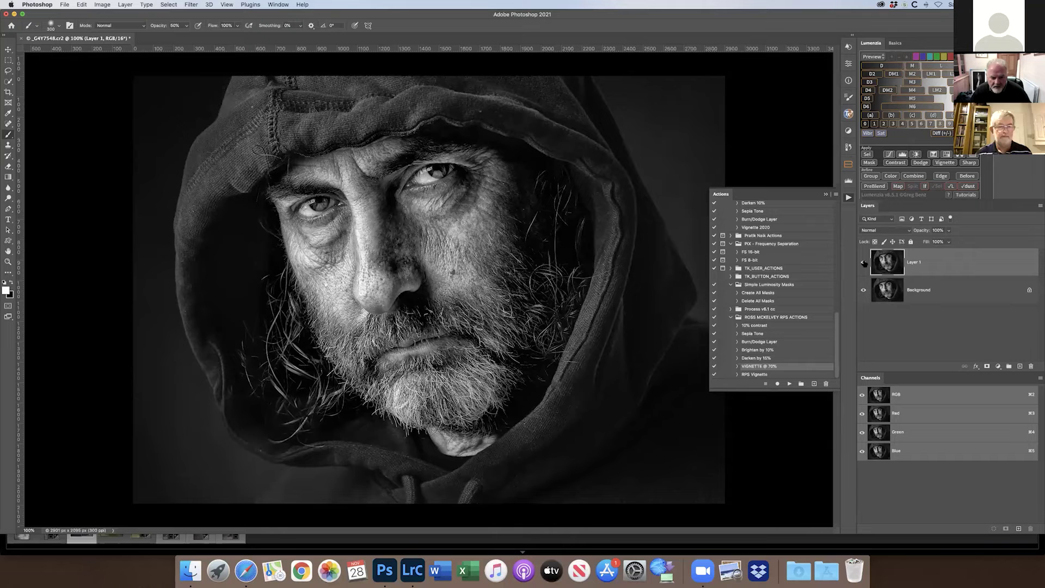
Adjust the sharpened layer's opacity, check the layer hidden and shown, and flatten the image
{"action": "key", "text": "v"}
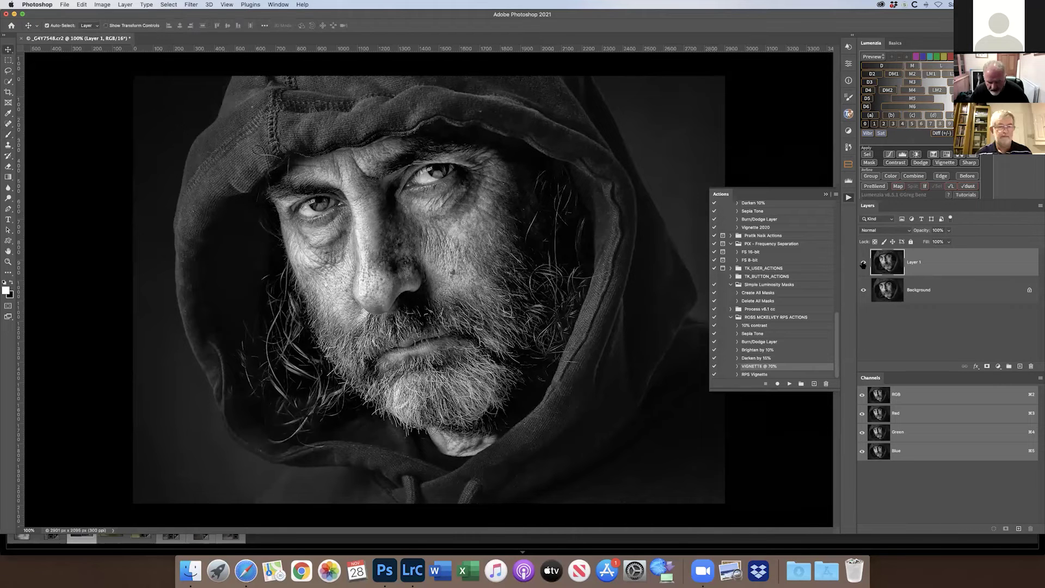
{"action": "left_click", "coordinate": [863, 262]}
{"action": "left_click", "coordinate": [863, 263]}
{"action": "left_click", "coordinate": [863, 263]}
{"action": "left_click", "coordinate": [863, 263]}
{"action": "left_click", "coordinate": [1039, 207]}
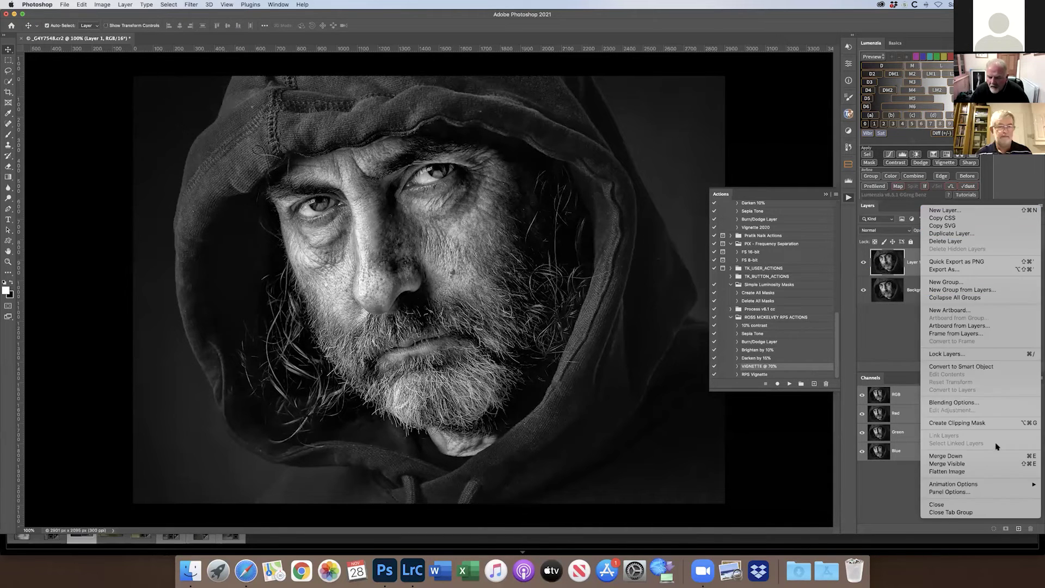
{"action": "left_click", "coordinate": [996, 471]}
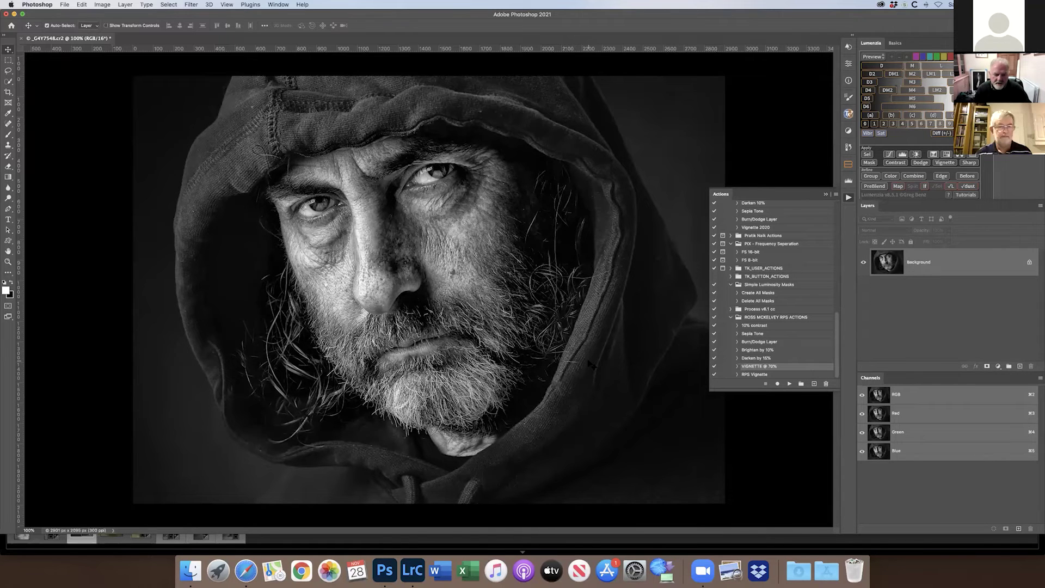
Take a history snapshot of the finished portrait and compare it repeatedly with the originally opened colour image
{"action": "key", "text": "super+minus"}
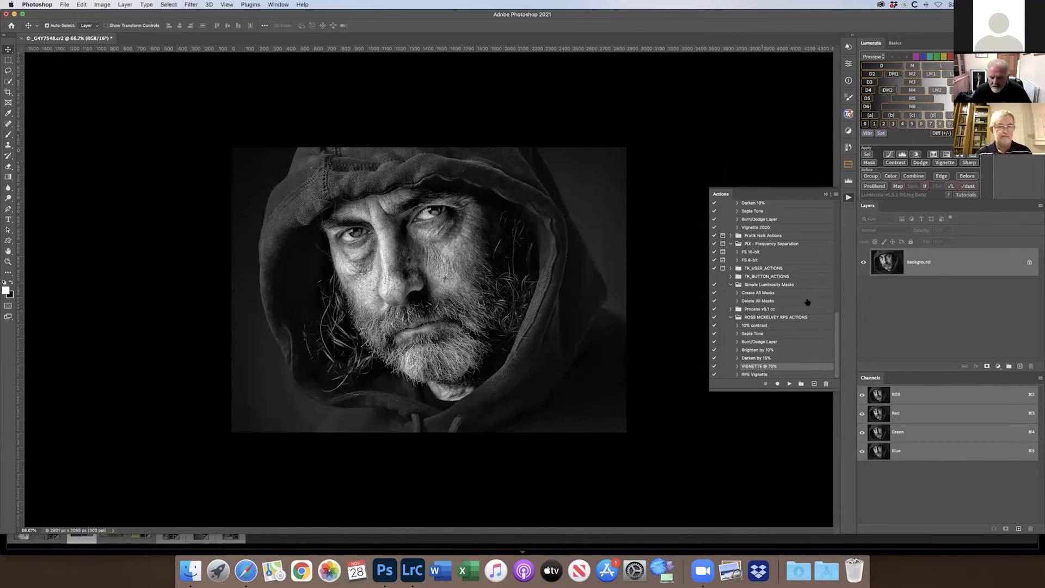
{"action": "left_click", "coordinate": [848, 146]}
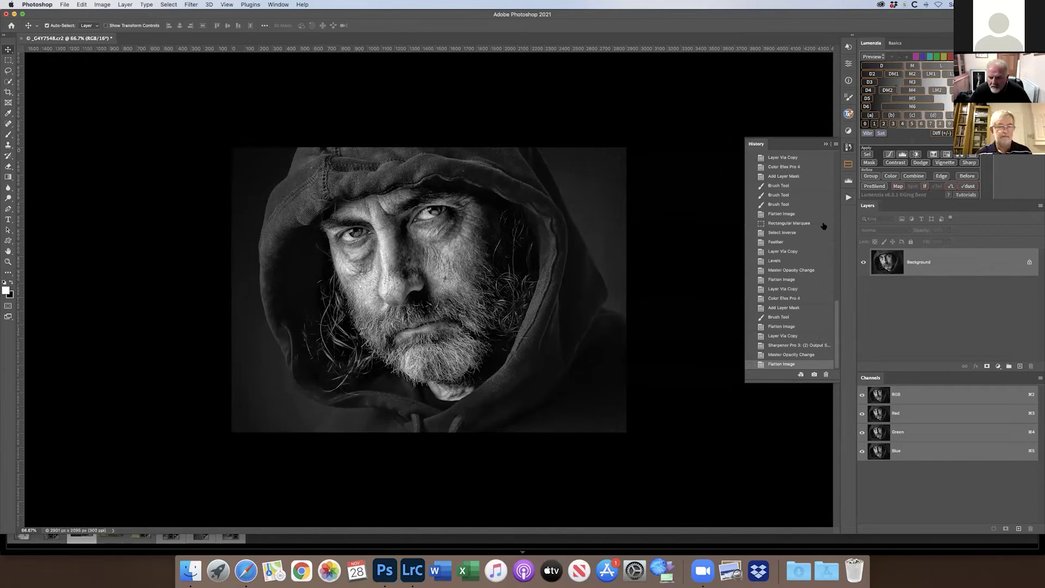
{"action": "scroll", "coordinate": [827, 340], "scroll_direction": "up", "scroll_amount": 15}
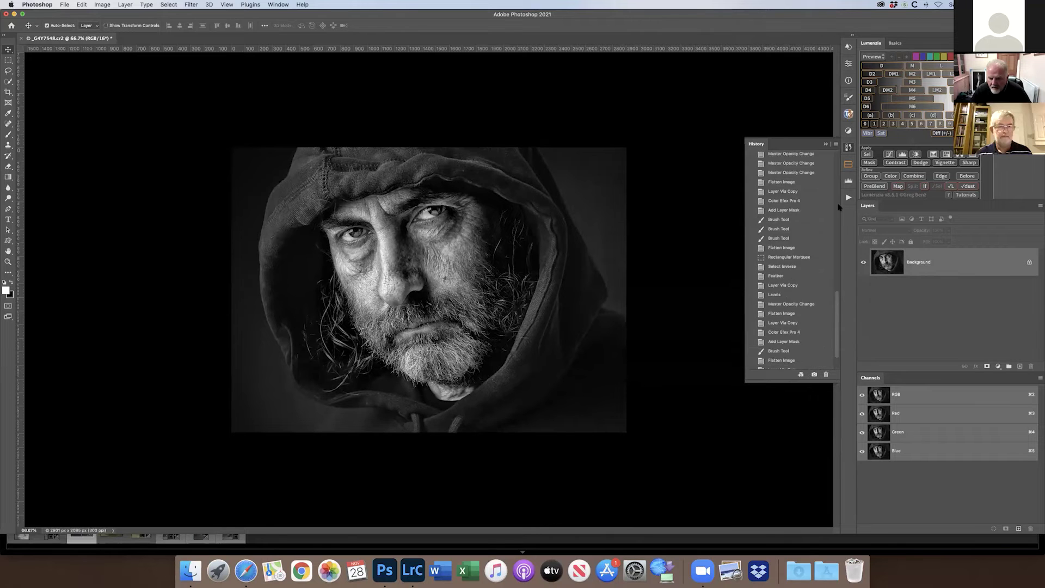
{"action": "left_click", "coordinate": [767, 158]}
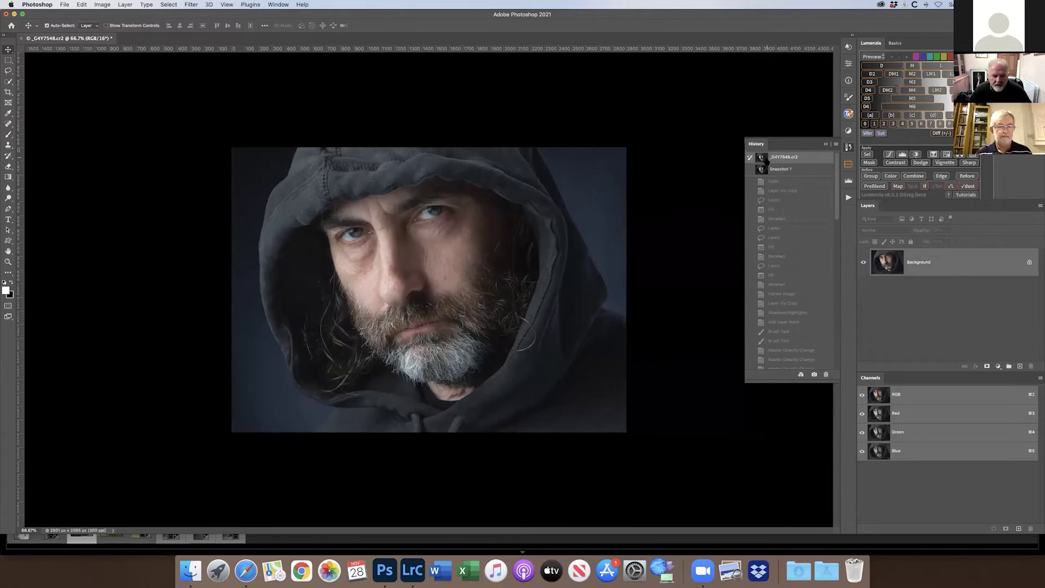
{"action": "left_click", "coordinate": [763, 169]}
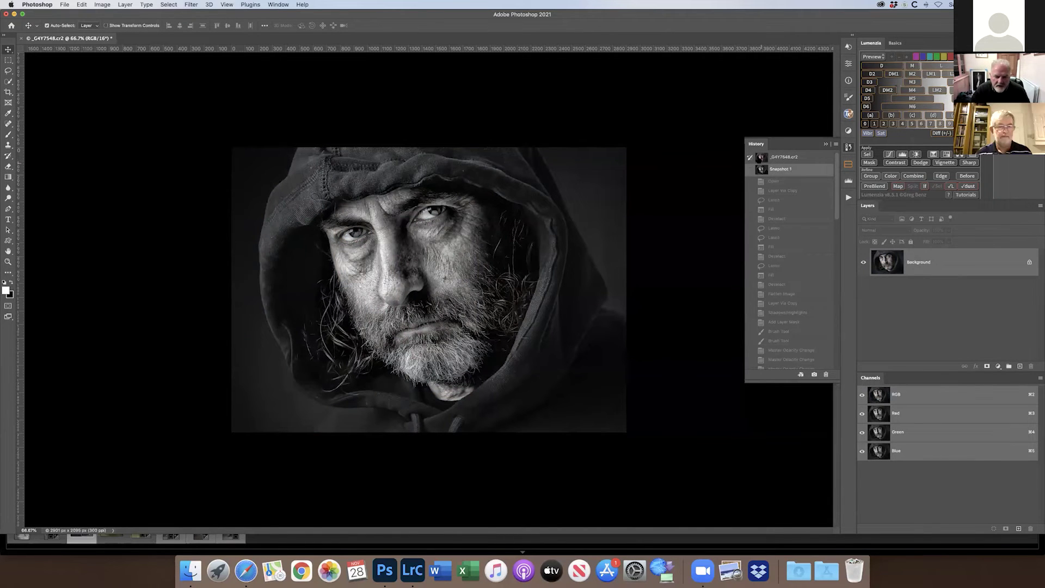
{"action": "left_click", "coordinate": [760, 159]}
{"action": "left_click", "coordinate": [763, 170]}
{"action": "left_click", "coordinate": [760, 159]}
{"action": "left_click", "coordinate": [759, 169]}
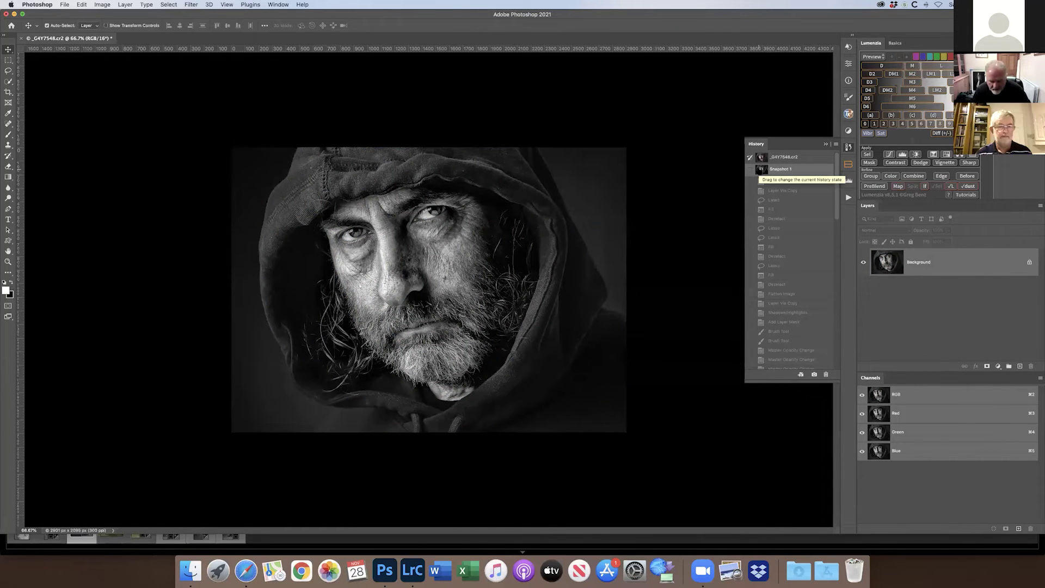
Save and close the finished black-and-white portrait, and return to Lightroom Classic
{"action": "key", "text": "super+1"}
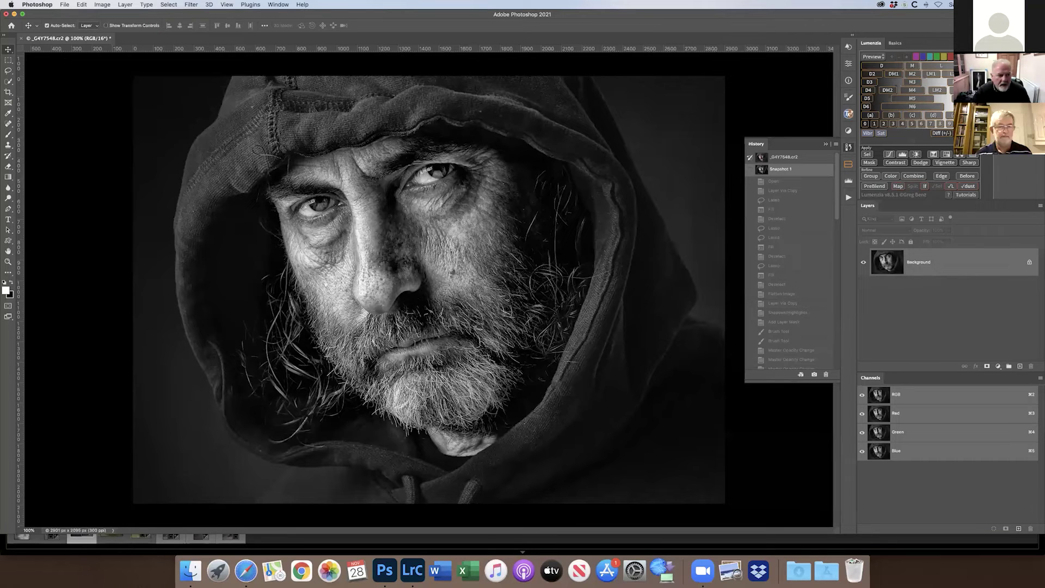
{"action": "left_click", "coordinate": [21, 39]}
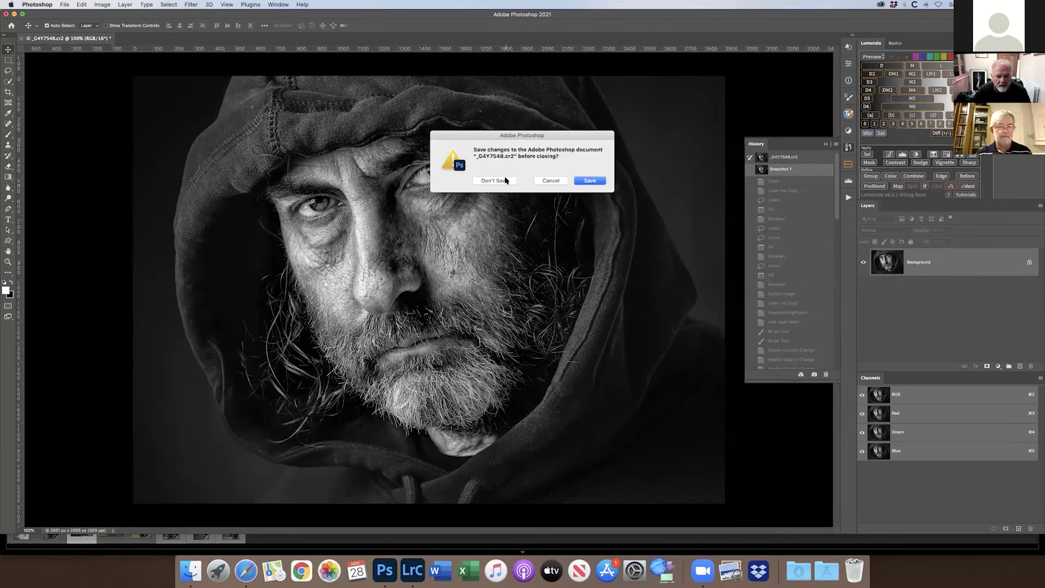
{"action": "left_click", "coordinate": [580, 181]}
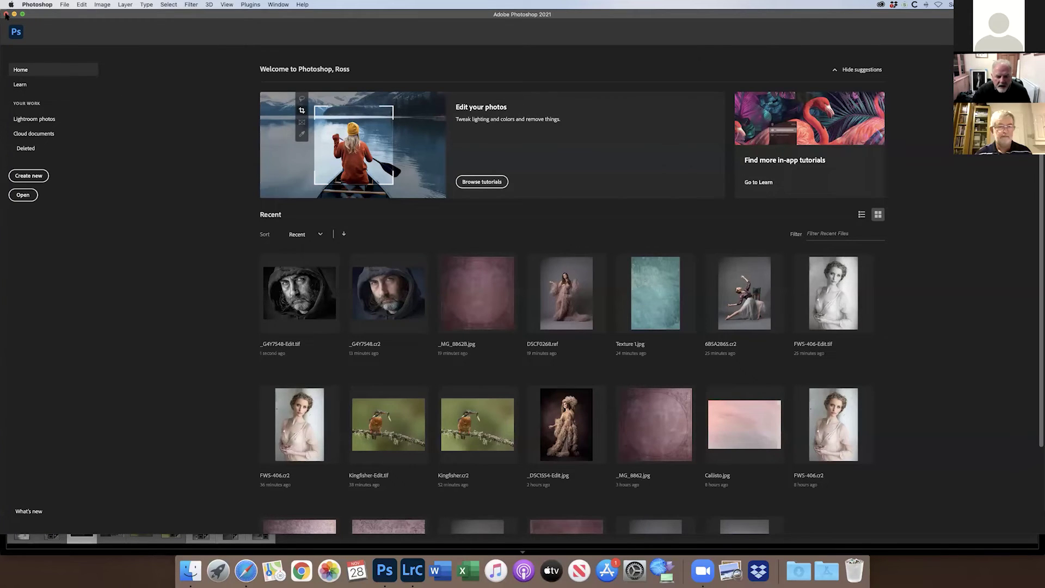
{"action": "left_click", "coordinate": [6, 15]}
{"action": "left_click", "coordinate": [192, 167]}
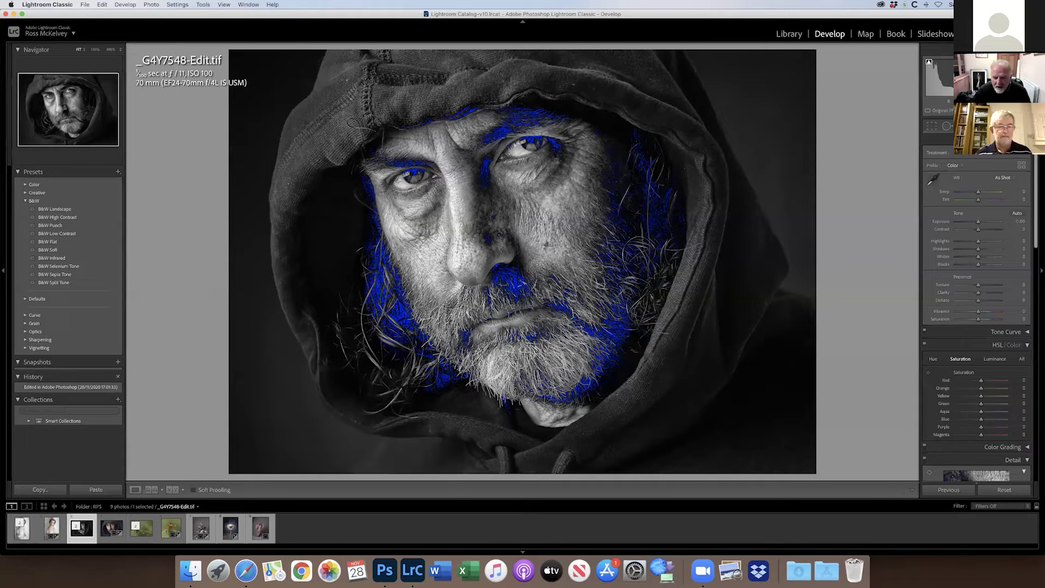
Toggle the shadow clipping display repeatedly to check the edited portrait's blacks, and leave it off
{"action": "left_click", "coordinate": [928, 64]}
{"action": "left_click", "coordinate": [928, 65]}
{"action": "left_click", "coordinate": [928, 64]}
{"action": "left_click", "coordinate": [928, 64]}
{"action": "left_click", "coordinate": [929, 65]}
{"action": "left_click", "coordinate": [928, 64]}
{"action": "left_click", "coordinate": [928, 65]}
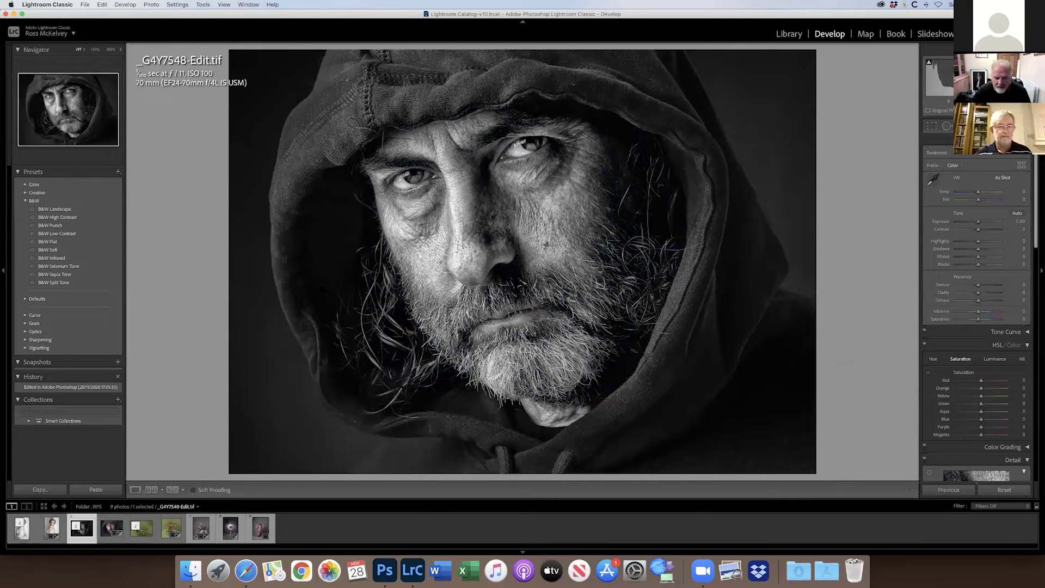
Go back to the photo grid and open the ballerina photo 6B5A0166.cr2 in the Develop module
{"action": "key", "text": "g"}
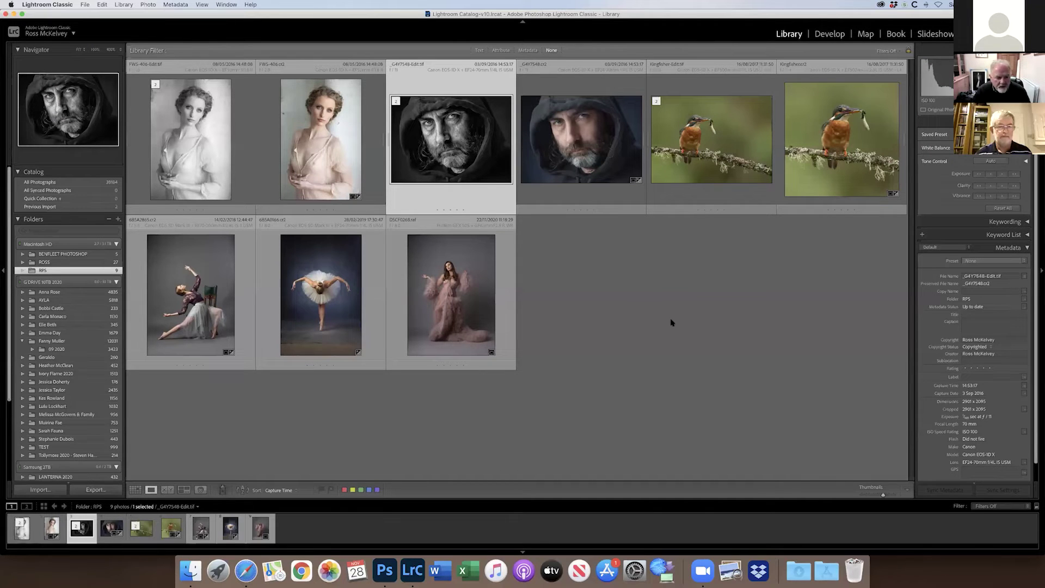
{"action": "double_click", "coordinate": [327, 301]}
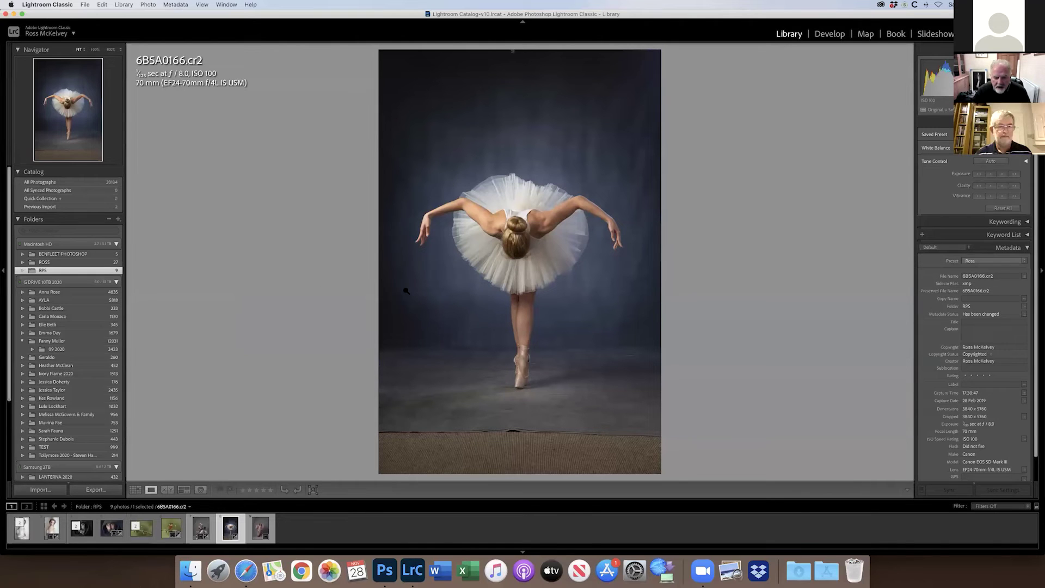
{"action": "left_click", "coordinate": [829, 34]}
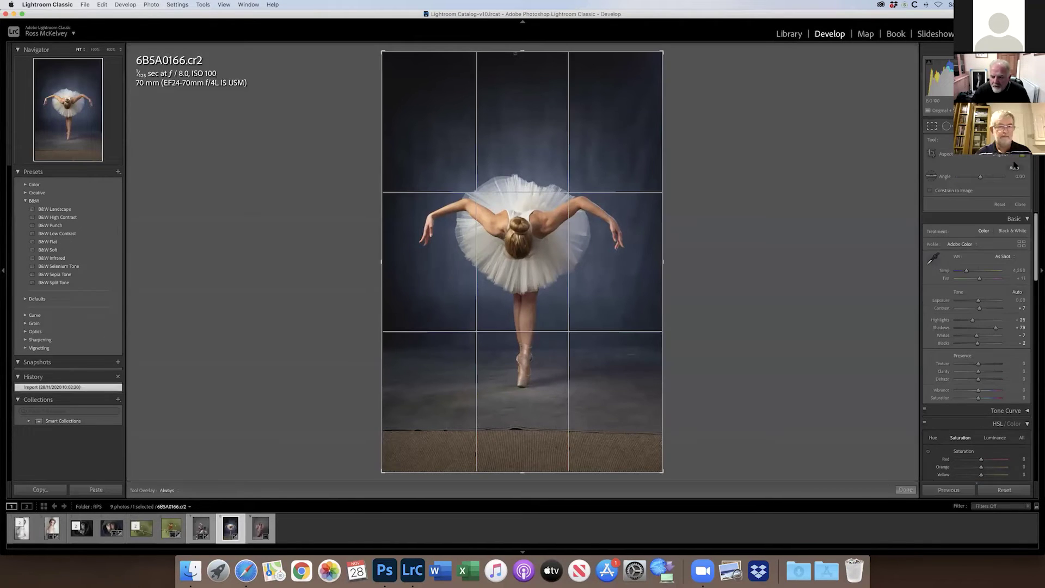
Crop out the carpet strip and tighten the frame around the ballerina, straightening the photo with an angle of -1.12
{"action": "left_click", "coordinate": [1000, 155]}
{"action": "left_click", "coordinate": [1002, 259]}
{"action": "left_click_drag", "start_coordinate": [660, 452], "coordinate": [680, 432]}
{"action": "left_click_drag", "start_coordinate": [409, 69], "coordinate": [410, 69]}
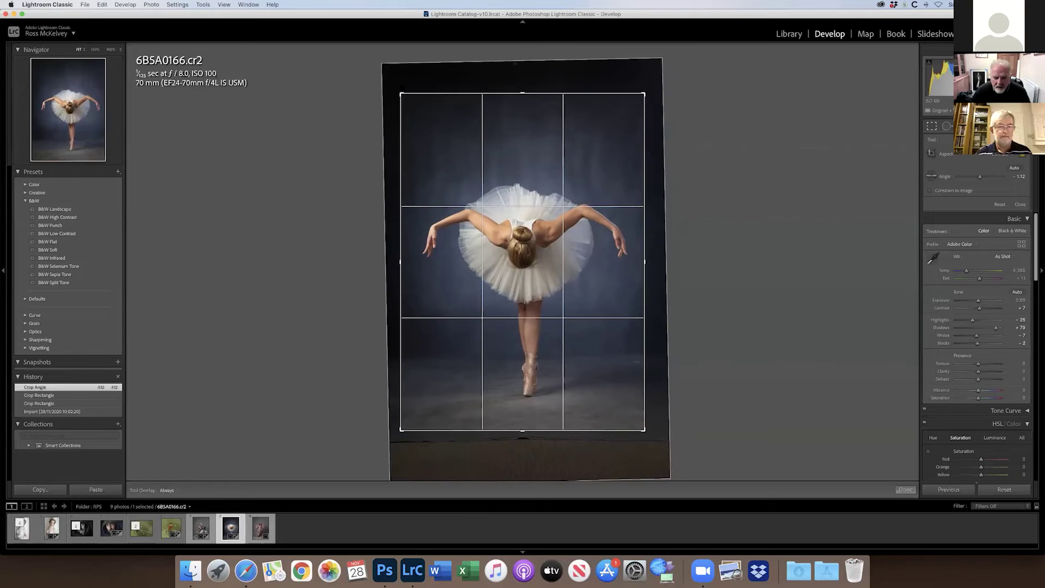
{"action": "key", "text": "Return"}
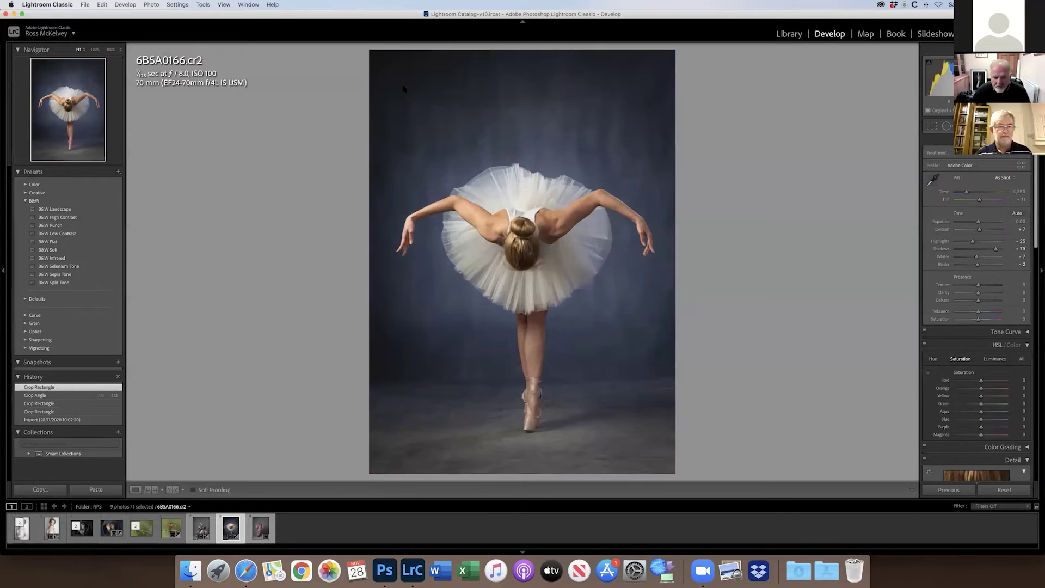
Send the cropped ballerina photo to Adobe Photoshop 2021 for editing
{"action": "left_click", "coordinate": [152, 5]}
{"action": "mouse_move", "coordinate": [212, 48]}
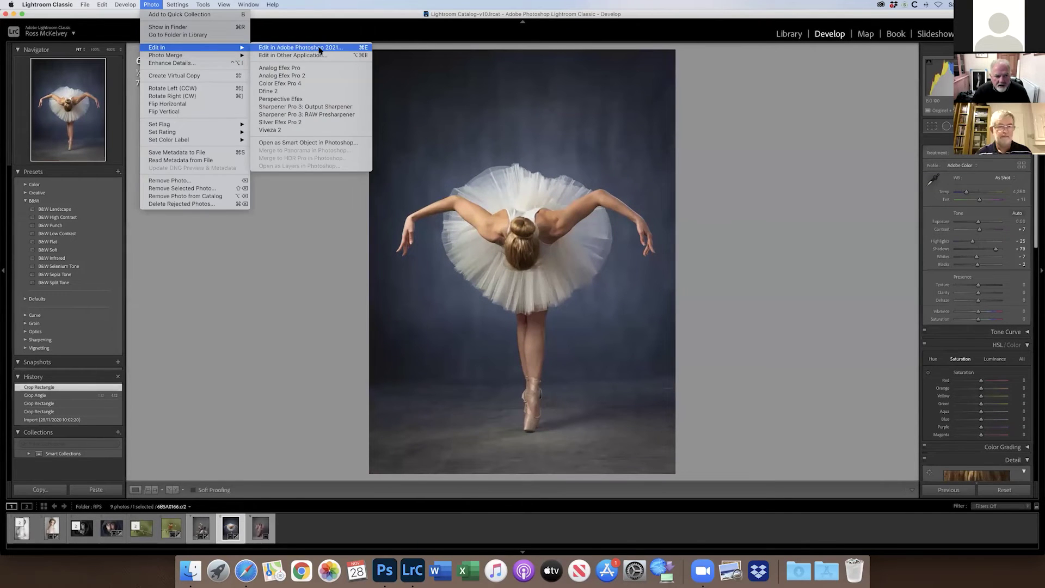
{"action": "left_click", "coordinate": [320, 48]}
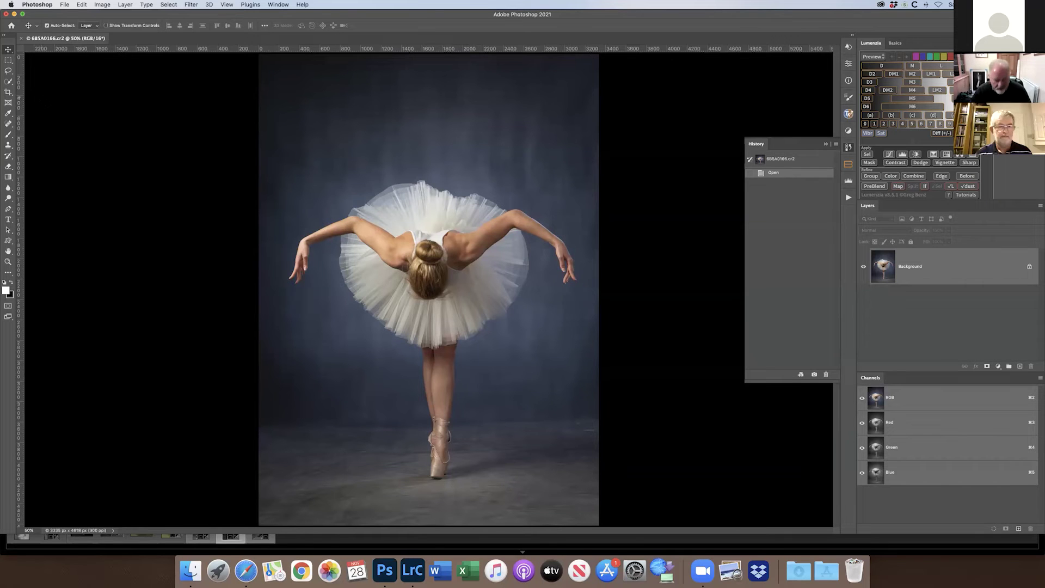
Duplicate the background layer and make an elliptical selection centred around the tutu
{"action": "key", "text": "super+j"}
{"action": "left_click_drag", "start_coordinate": [9, 61], "coordinate": [38, 68]}
{"action": "left_click_drag", "start_coordinate": [335, 185], "coordinate": [547, 362]}
{"action": "left_click_drag", "start_coordinate": [462, 285], "coordinate": [456, 278]}
Transform the elliptical selection with Warp, pulling its edges inward so it fits closely around the tutu
{"action": "right_click", "coordinate": [446, 267]}
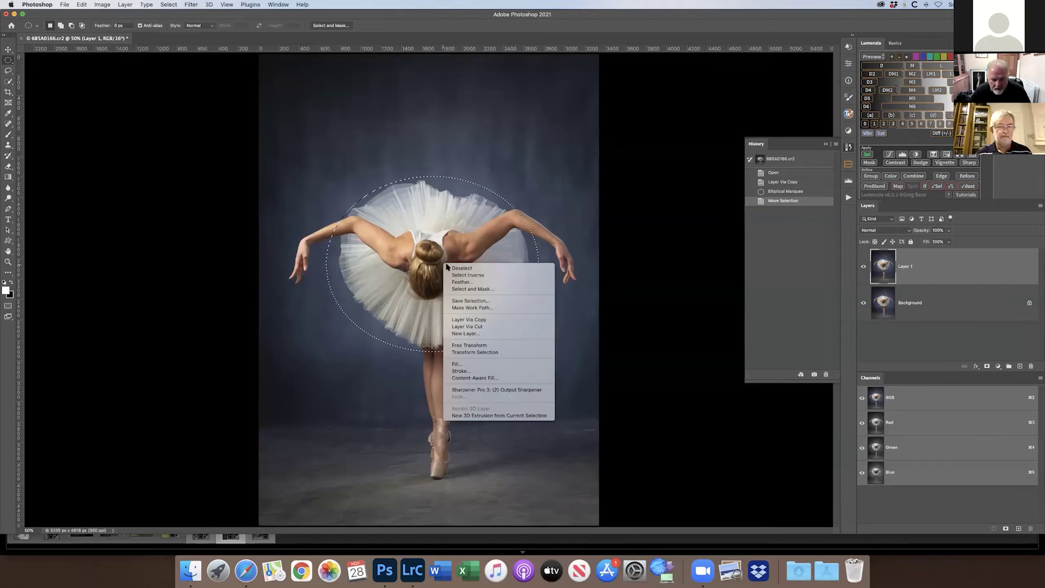
{"action": "left_click", "coordinate": [514, 352]}
{"action": "right_click", "coordinate": [470, 238]}
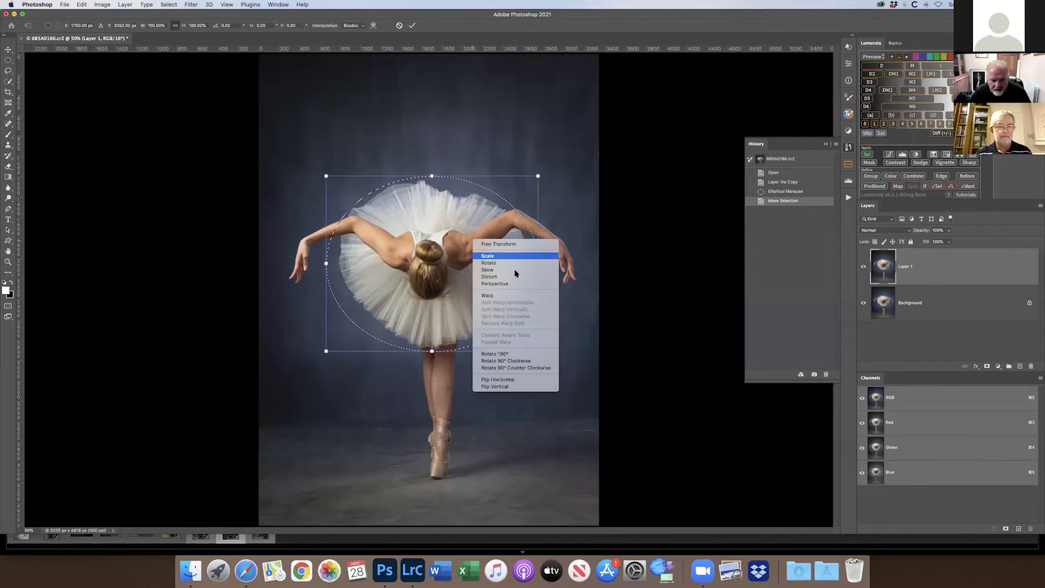
{"action": "left_click", "coordinate": [503, 220]}
{"action": "left_click_drag", "start_coordinate": [468, 175], "coordinate": [470, 178]}
{"action": "left_click_drag", "start_coordinate": [327, 234], "coordinate": [342, 233]}
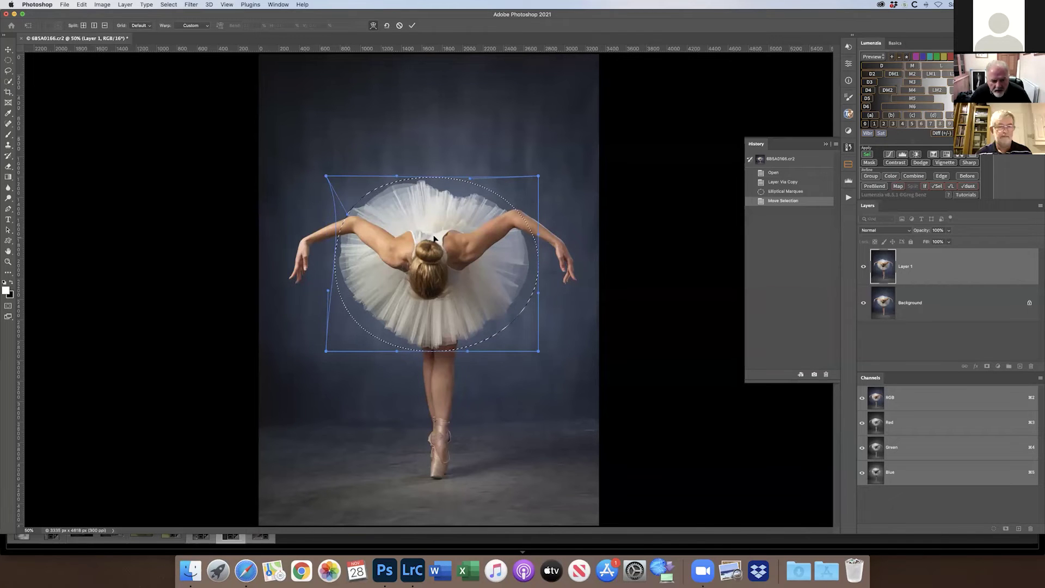
{"action": "left_click_drag", "start_coordinate": [538, 235], "coordinate": [525, 241]}
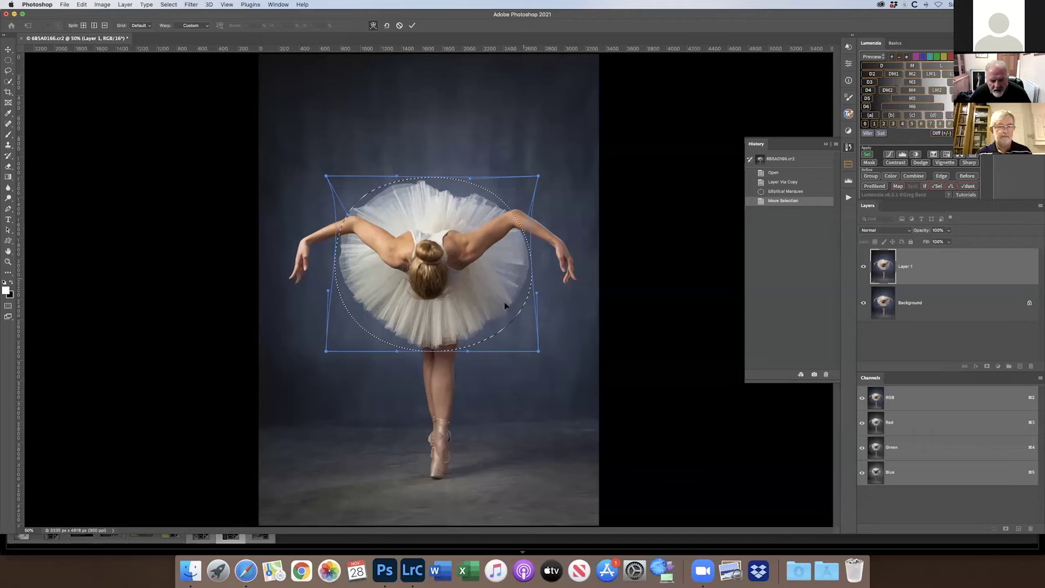
{"action": "left_click_drag", "start_coordinate": [435, 352], "coordinate": [435, 347]}
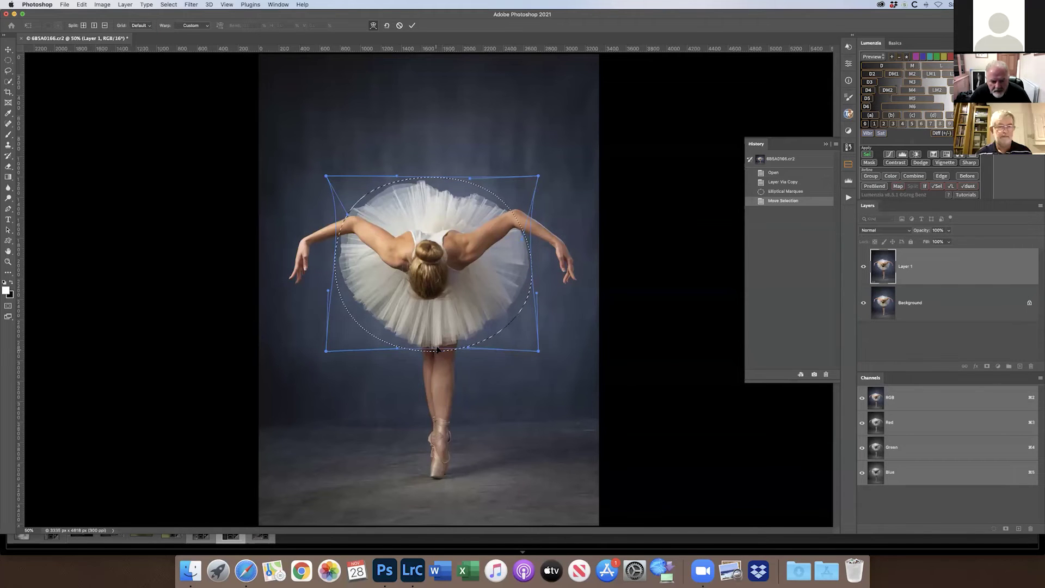
{"action": "left_click", "coordinate": [412, 25]}
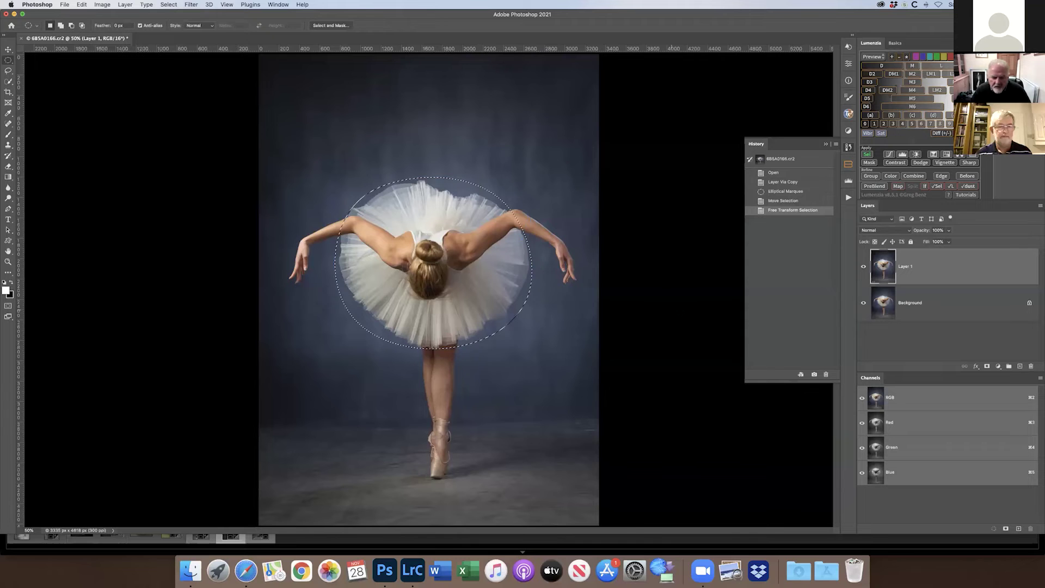
Liquify the selected area, pushing the tutu's edges outward to fill the ellipse into an even round shape, and deselect
{"action": "left_click", "coordinate": [197, 7]}
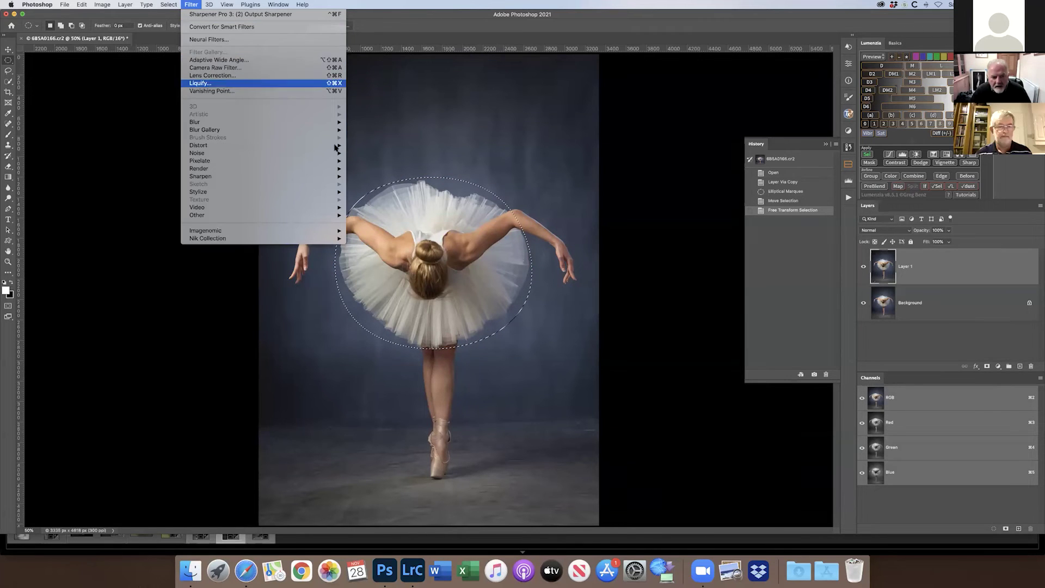
{"action": "left_click", "coordinate": [204, 83]}
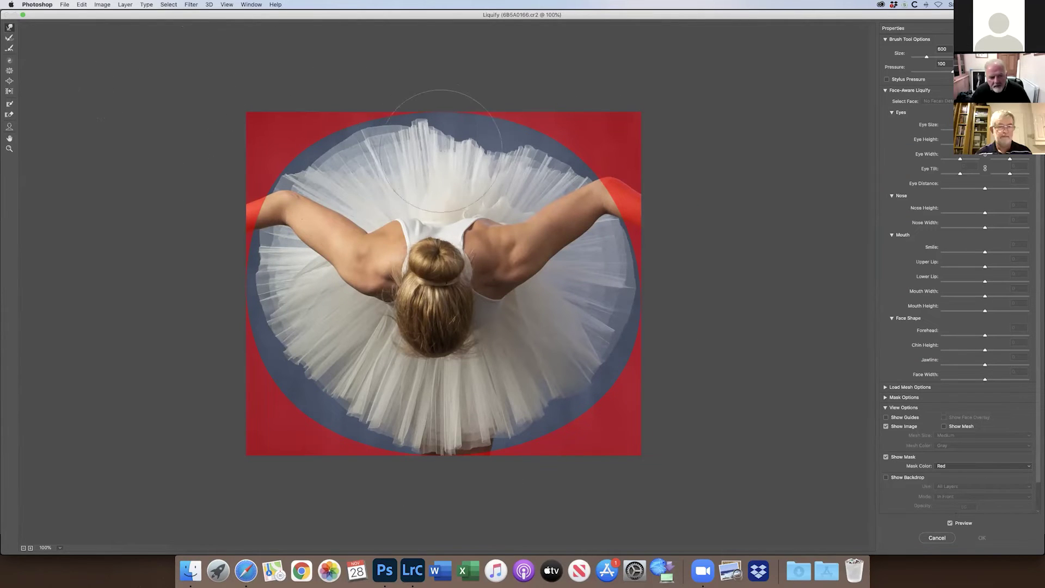
{"action": "mouse_move", "coordinate": [469, 152]}
{"action": "left_mouse_down"}
{"action": "mouse_move", "coordinate": [469, 128]}
{"action": "mouse_move", "coordinate": [501, 151]}
{"action": "mouse_move", "coordinate": [505, 133]}
{"action": "mouse_move", "coordinate": [531, 155]}
{"action": "mouse_move", "coordinate": [538, 144]}
{"action": "mouse_move", "coordinate": [567, 157]}
{"action": "mouse_move", "coordinate": [514, 138]}
{"action": "mouse_move", "coordinate": [515, 126]}
{"action": "mouse_move", "coordinate": [439, 139]}
{"action": "mouse_move", "coordinate": [427, 129]}
{"action": "mouse_move", "coordinate": [376, 139]}
{"action": "mouse_move", "coordinate": [370, 131]}
{"action": "mouse_move", "coordinate": [342, 150]}
{"action": "mouse_move", "coordinate": [331, 144]}
{"action": "mouse_move", "coordinate": [296, 160]}
{"action": "mouse_move", "coordinate": [305, 164]}
{"action": "mouse_move", "coordinate": [300, 156]}
{"action": "mouse_move", "coordinate": [266, 286]}
{"action": "mouse_move", "coordinate": [251, 279]}
{"action": "mouse_move", "coordinate": [280, 314]}
{"action": "mouse_move", "coordinate": [265, 331]}
{"action": "mouse_move", "coordinate": [317, 360]}
{"action": "mouse_move", "coordinate": [288, 398]}
{"action": "mouse_move", "coordinate": [344, 418]}
{"action": "mouse_move", "coordinate": [360, 403]}
{"action": "mouse_move", "coordinate": [355, 426]}
{"action": "mouse_move", "coordinate": [457, 403]}
{"action": "left_mouse_up"}
{"action": "mouse_move", "coordinate": [523, 396]}
{"action": "left_mouse_down"}
{"action": "mouse_move", "coordinate": [553, 383]}
{"action": "mouse_move", "coordinate": [577, 394]}
{"action": "left_mouse_up"}
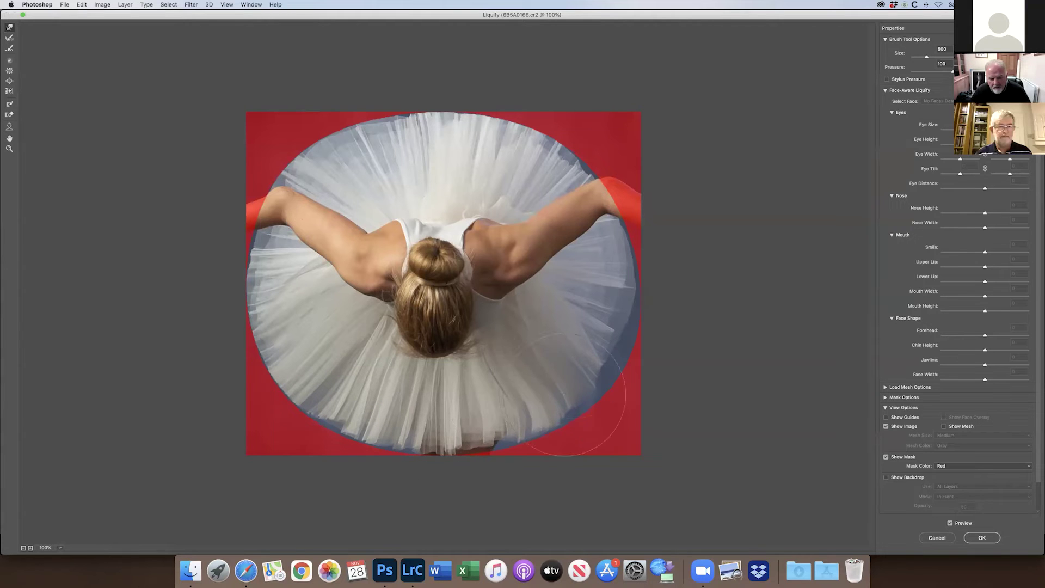
{"action": "mouse_move", "coordinate": [573, 356]}
{"action": "left_mouse_down"}
{"action": "mouse_move", "coordinate": [591, 348]}
{"action": "mouse_move", "coordinate": [604, 316]}
{"action": "mouse_move", "coordinate": [588, 355]}
{"action": "left_mouse_up"}
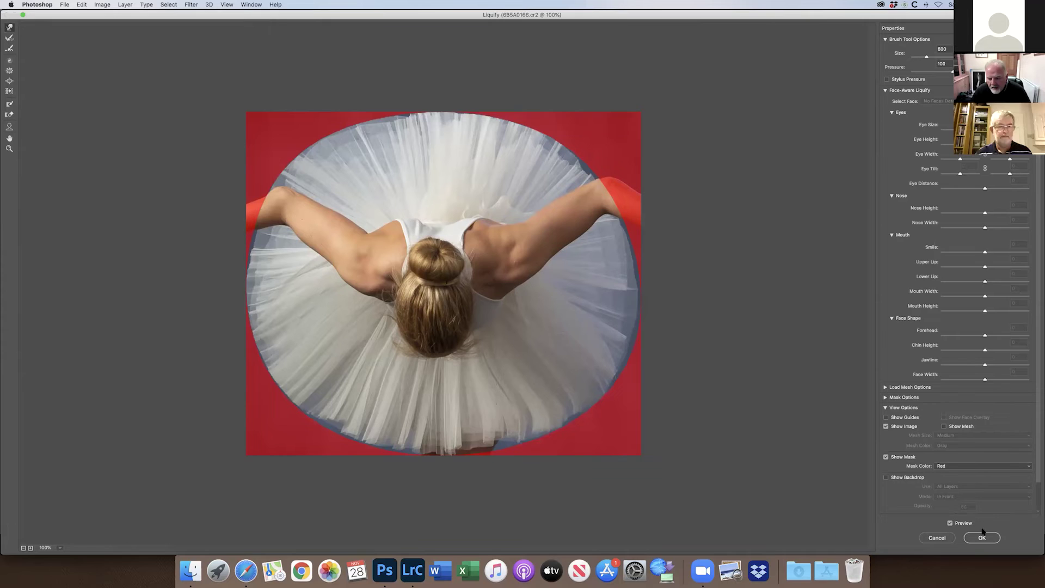
{"action": "left_click", "coordinate": [981, 537]}
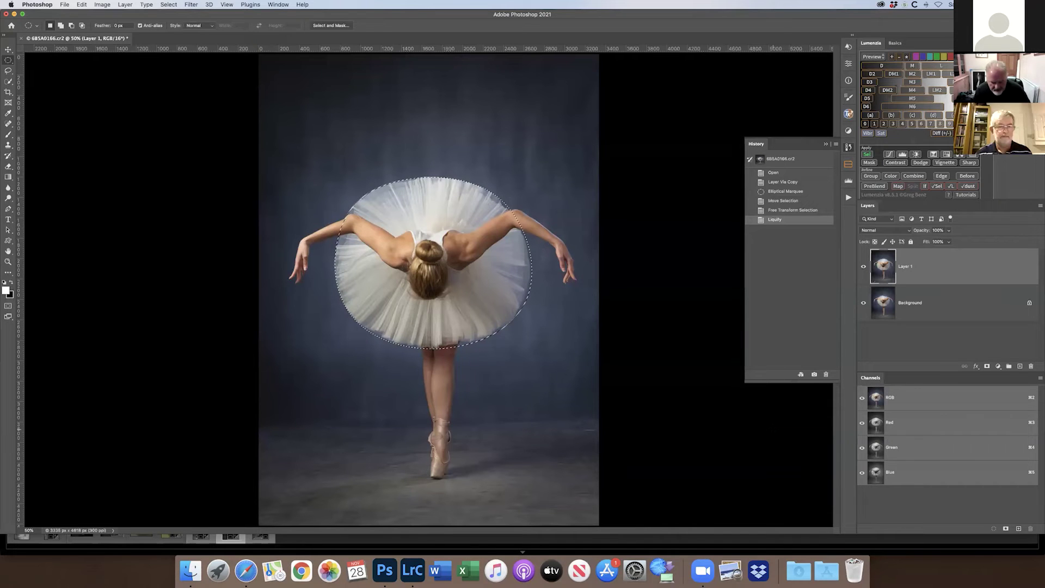
{"action": "key", "text": "super+d"}
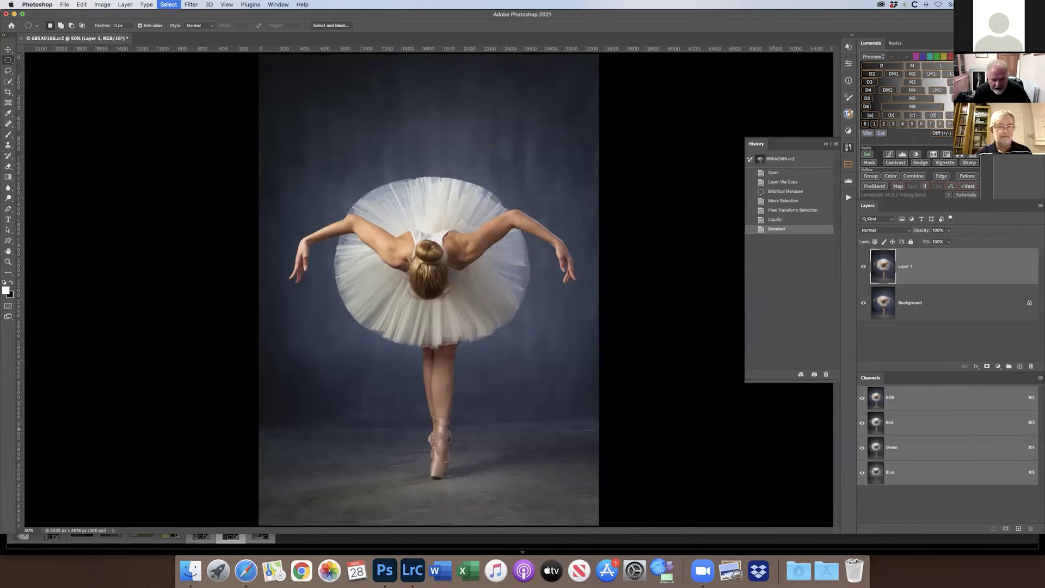
Compare the tutu with the liquified layer hidden and shown, and flatten the image
{"action": "left_click", "coordinate": [863, 268]}
{"action": "left_click", "coordinate": [863, 267]}
{"action": "left_click", "coordinate": [863, 267]}
{"action": "left_click", "coordinate": [863, 267]}
{"action": "key", "text": "super+minus"}
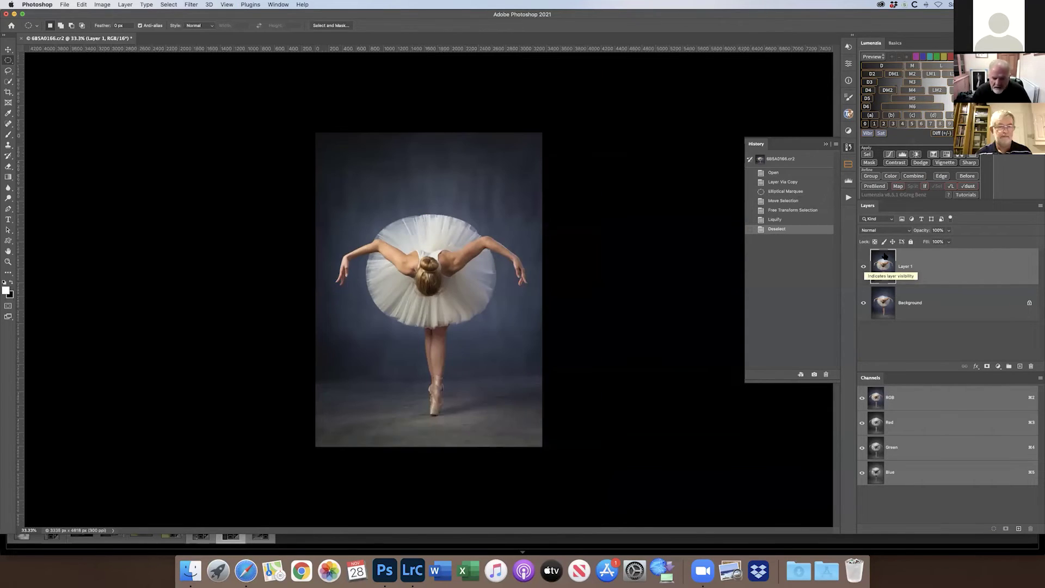
{"action": "left_click", "coordinate": [1038, 207]}
{"action": "left_click", "coordinate": [974, 470]}
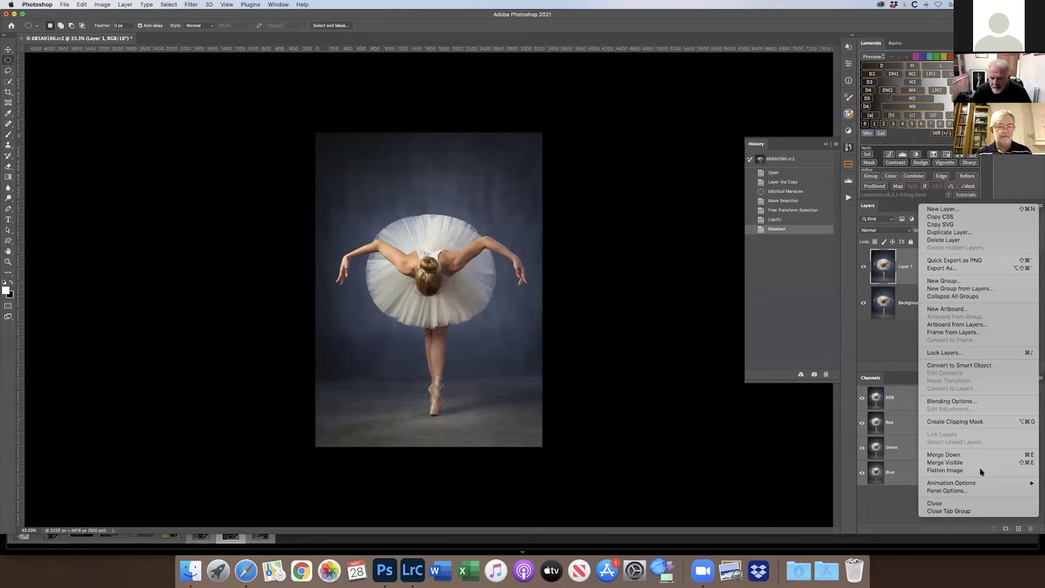
{"action": "key", "text": "super+minus"}
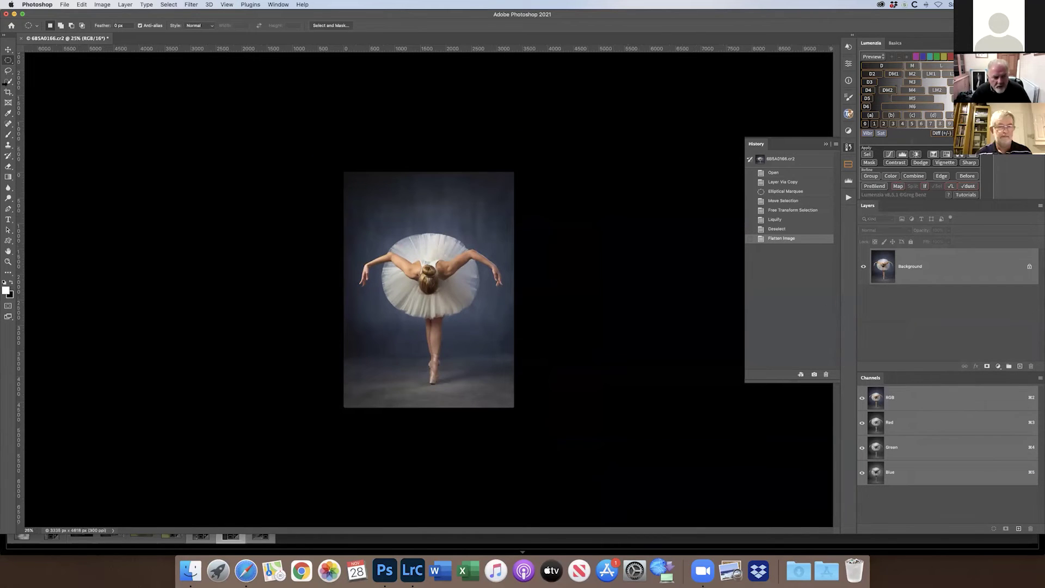
Make a large elliptical selection around the ballerina and run the VIGNETTE @ 70% action on it
{"action": "left_click_drag", "start_coordinate": [242, 81], "coordinate": [609, 386]}
{"action": "left_click", "coordinate": [848, 197]}
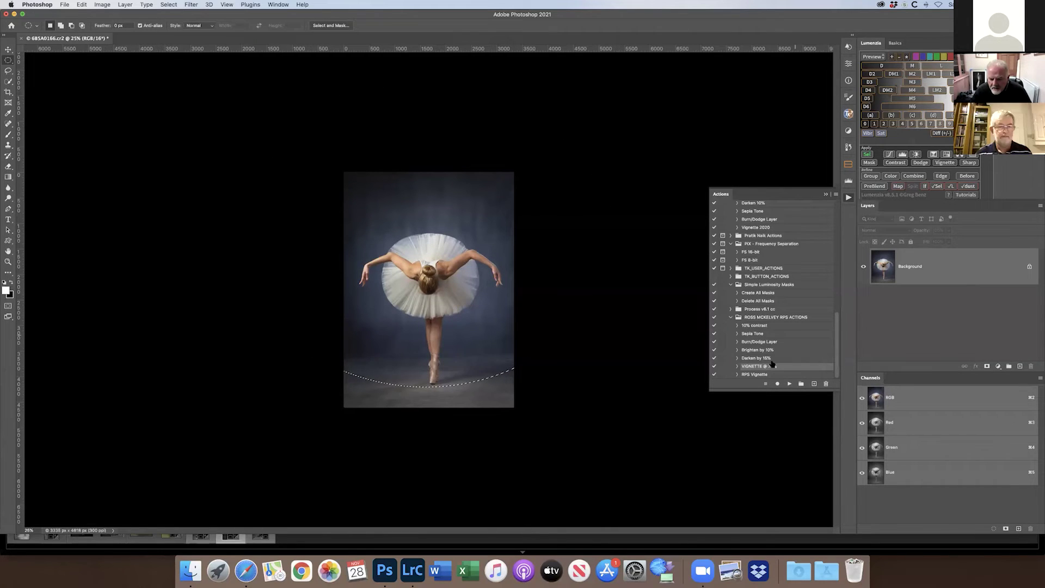
{"action": "left_click", "coordinate": [788, 384]}
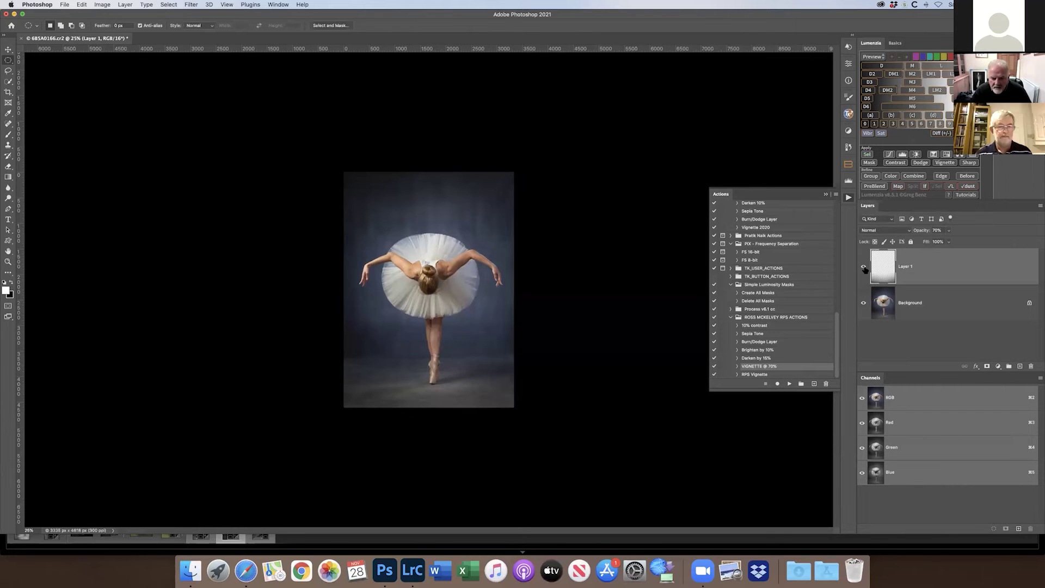
Check the vignette layer hidden and shown, set its opacity to 100%, and flatten the image
{"action": "key", "text": "v"}
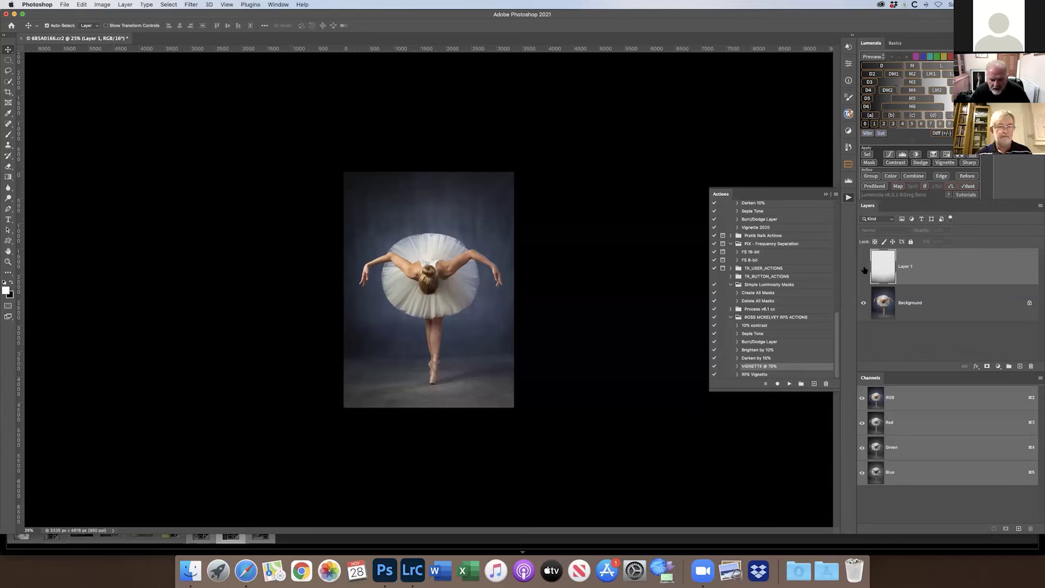
{"action": "left_click", "coordinate": [864, 267]}
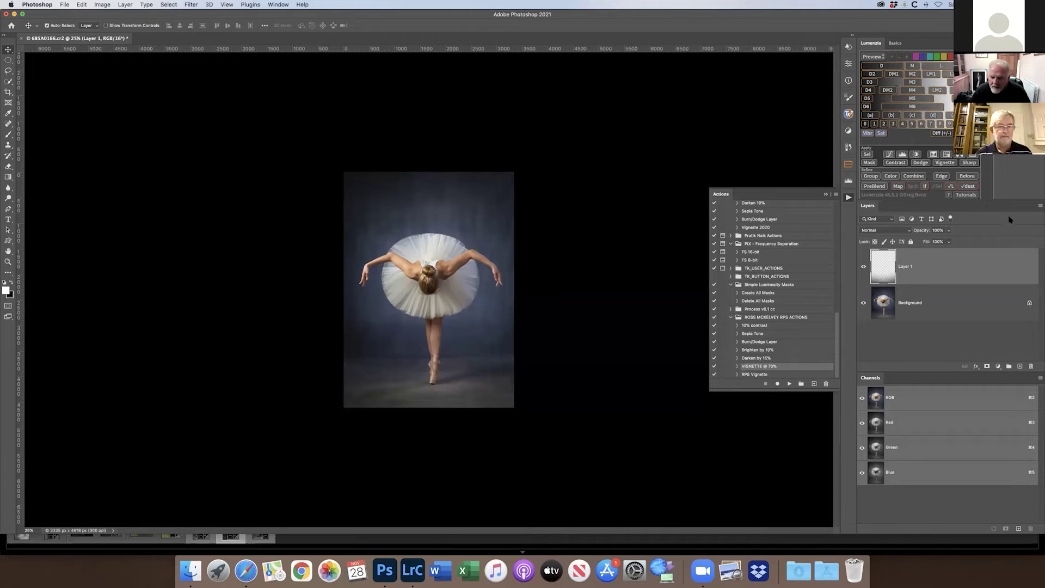
{"action": "left_click", "coordinate": [1039, 208]}
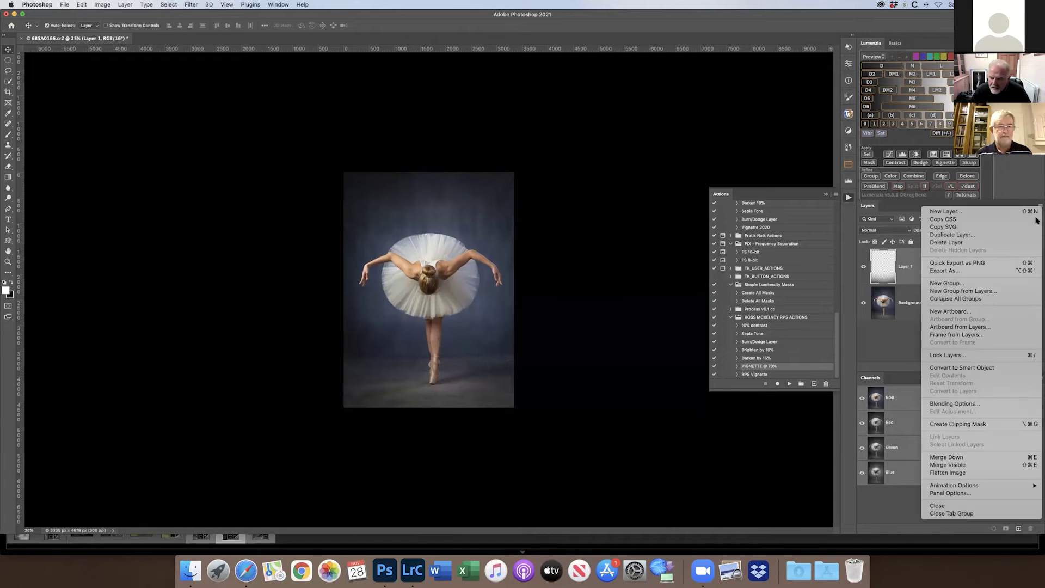
{"action": "left_click", "coordinate": [946, 472]}
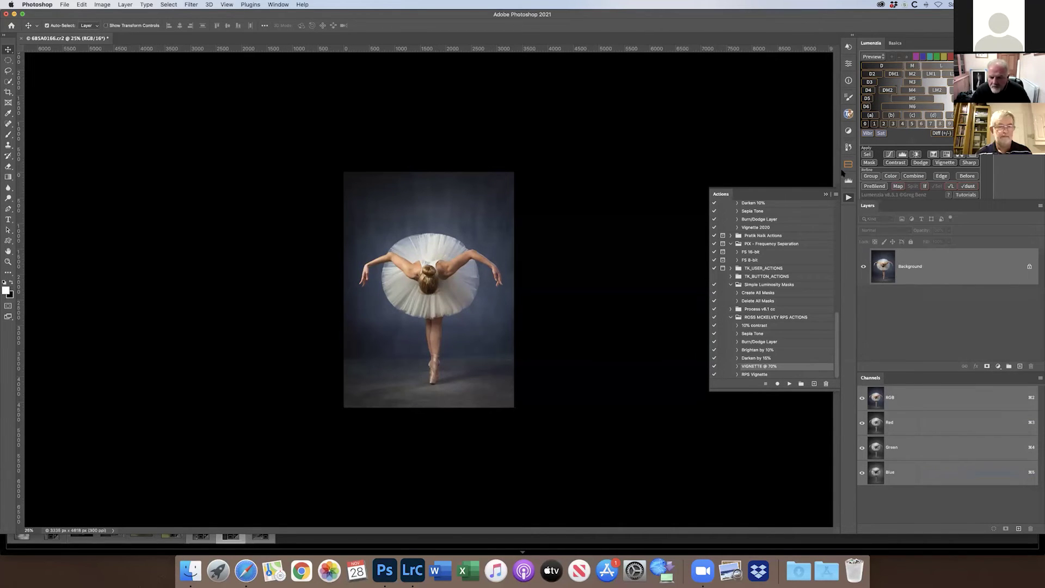
Take a history snapshot of the flattened ballerina image
{"action": "left_click", "coordinate": [848, 147]}
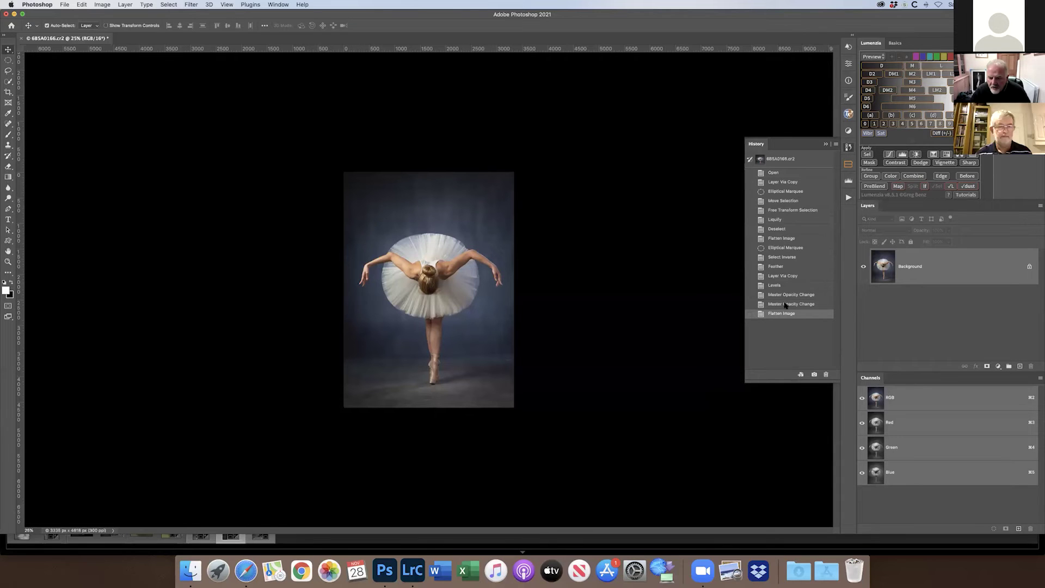
{"action": "left_click", "coordinate": [813, 374]}
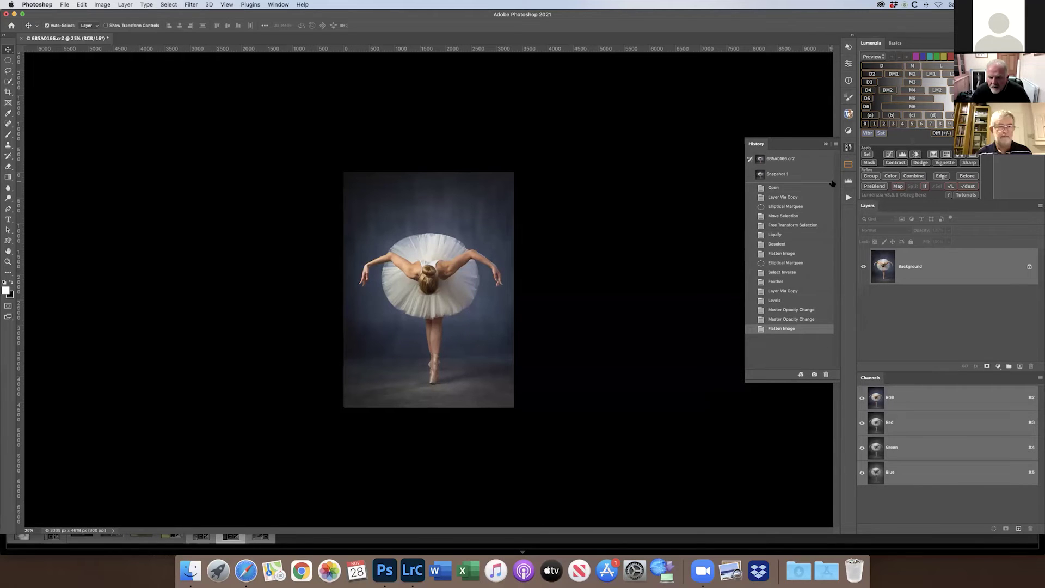
Compare the ballerina image's original history state with Snapshot 1
{"action": "left_click", "coordinate": [761, 160]}
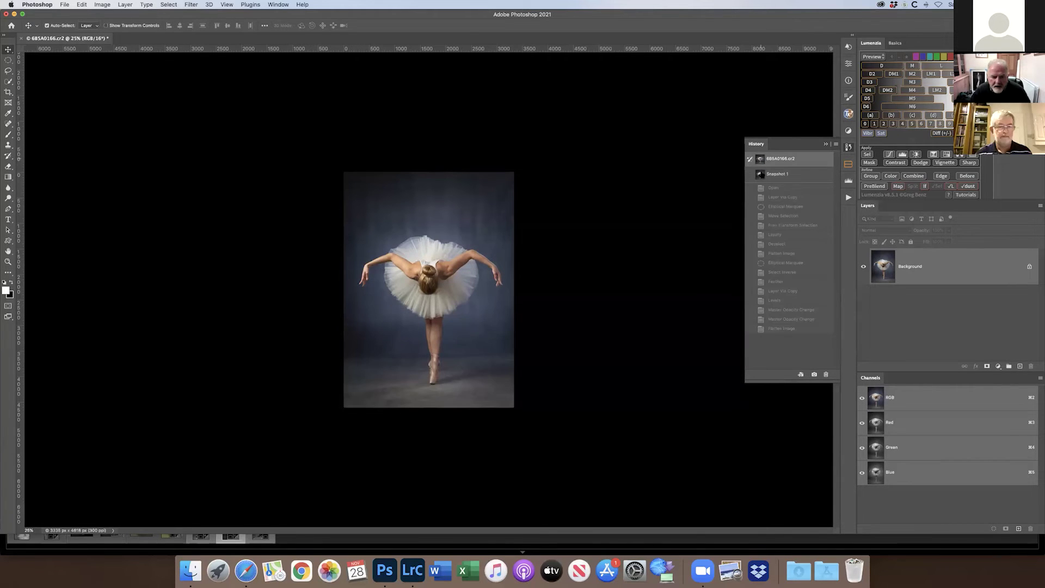
{"action": "left_click", "coordinate": [761, 175]}
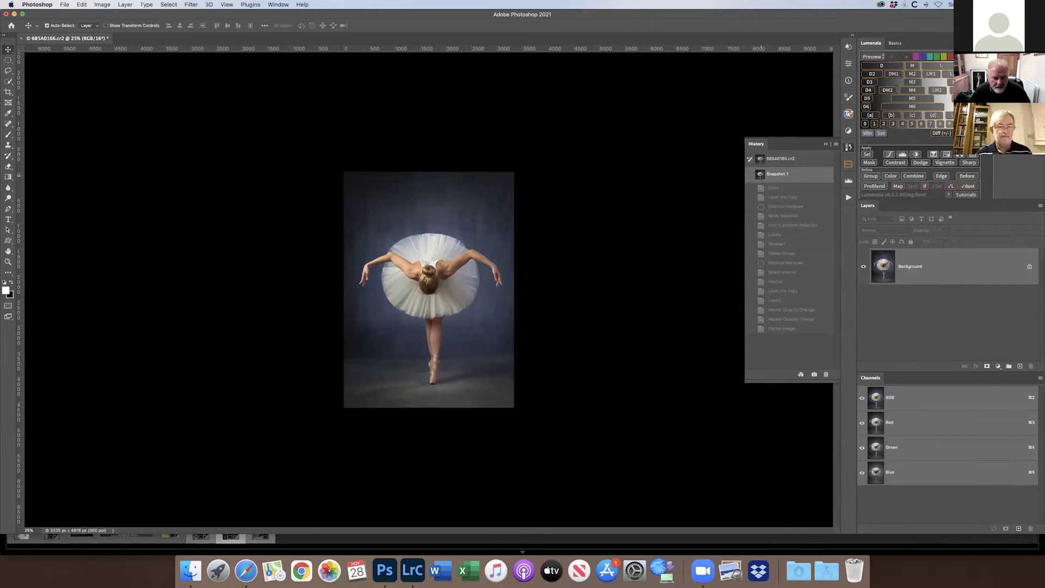
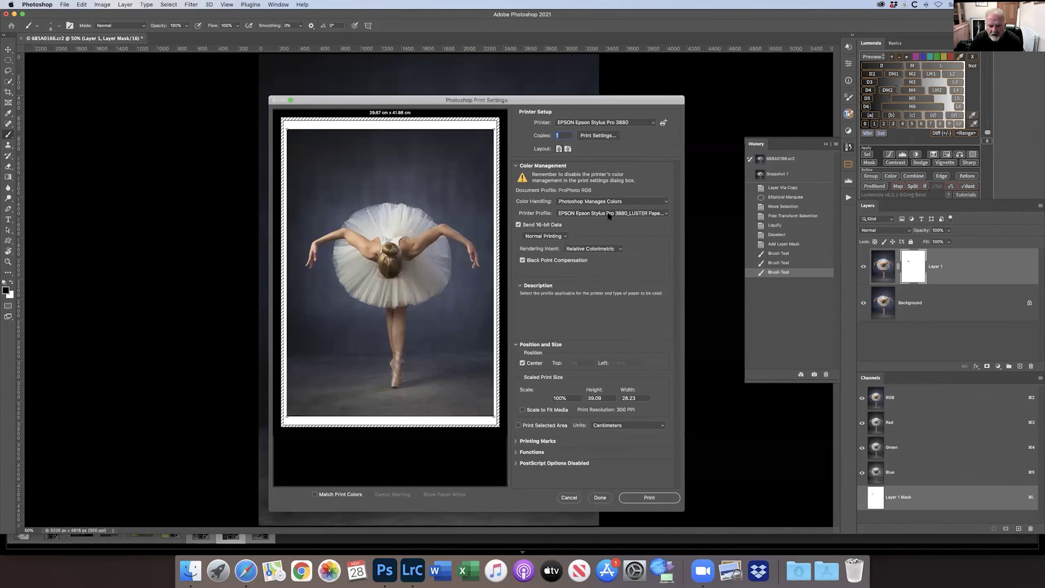
Browse the available printer profiles and keep the EPSON Epson Stylus Pro 3880_LUSTER Paper AUG 2020.icc profile
{"action": "left_click", "coordinate": [614, 215]}
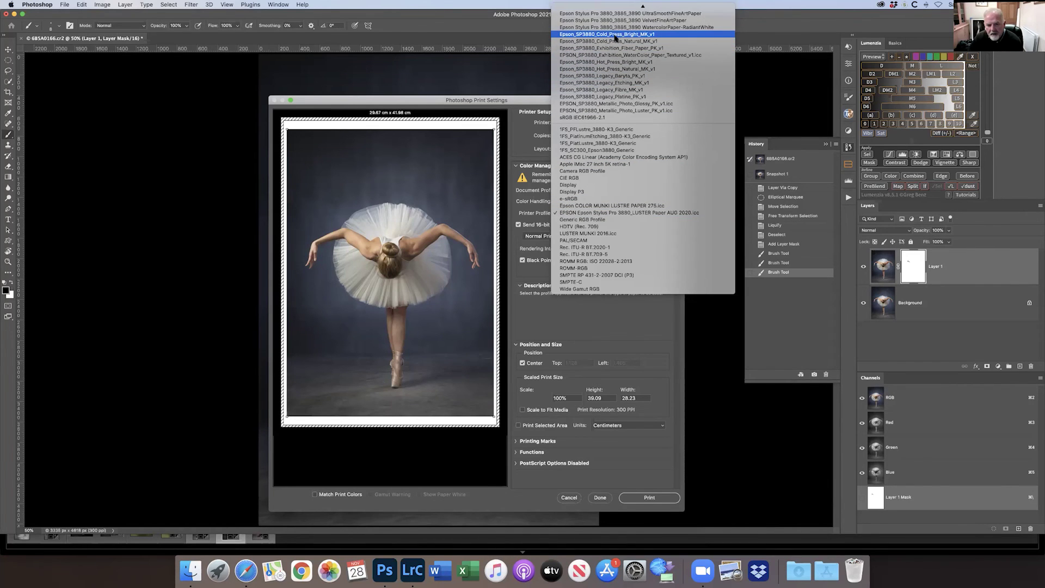
{"action": "scroll", "coordinate": [615, 25], "scroll_direction": "up", "scroll_amount": 3}
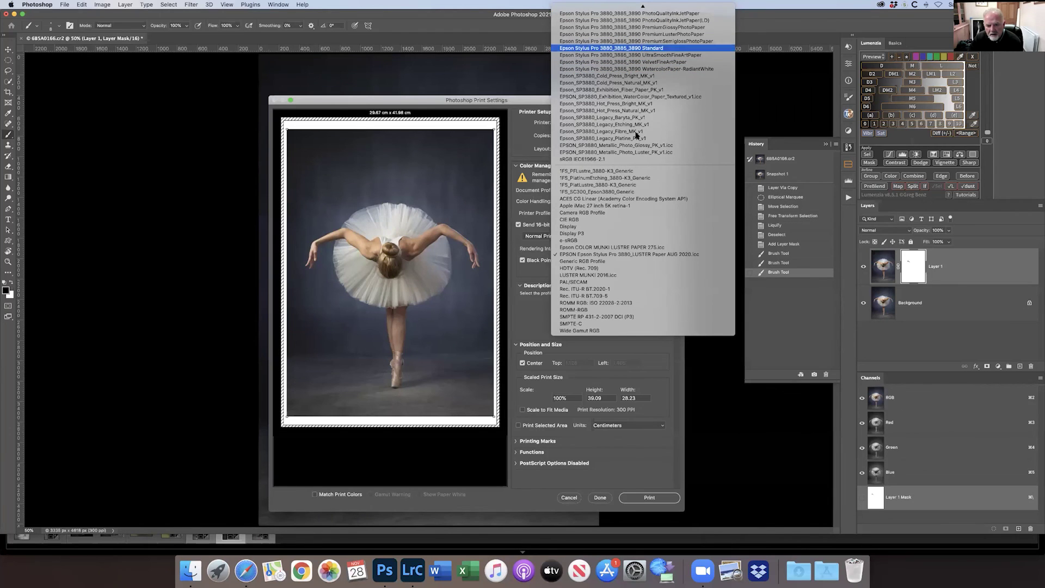
{"action": "left_click", "coordinate": [640, 255]}
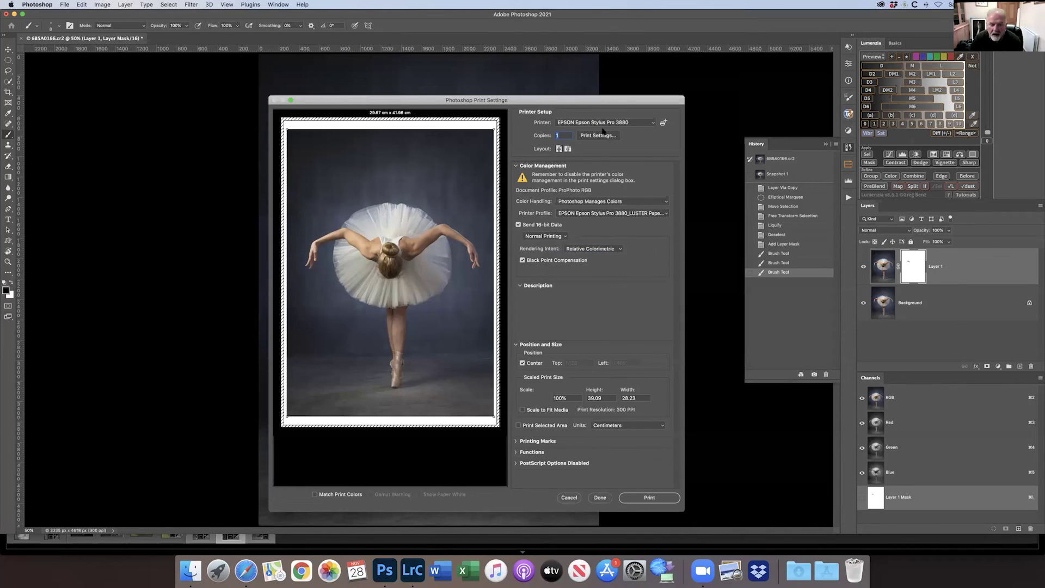
Review the Epson driver's media type, 16-bit output, output resolution and High Speed options, and cancel printing without saving
{"action": "left_click", "coordinate": [598, 136]}
{"action": "left_click", "coordinate": [536, 170]}
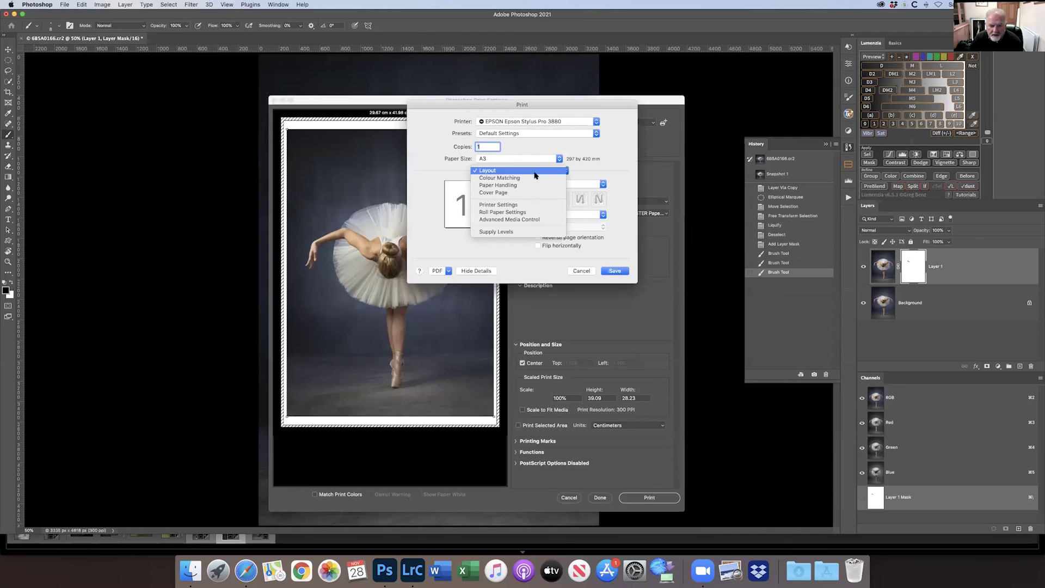
{"action": "left_click", "coordinate": [533, 205]}
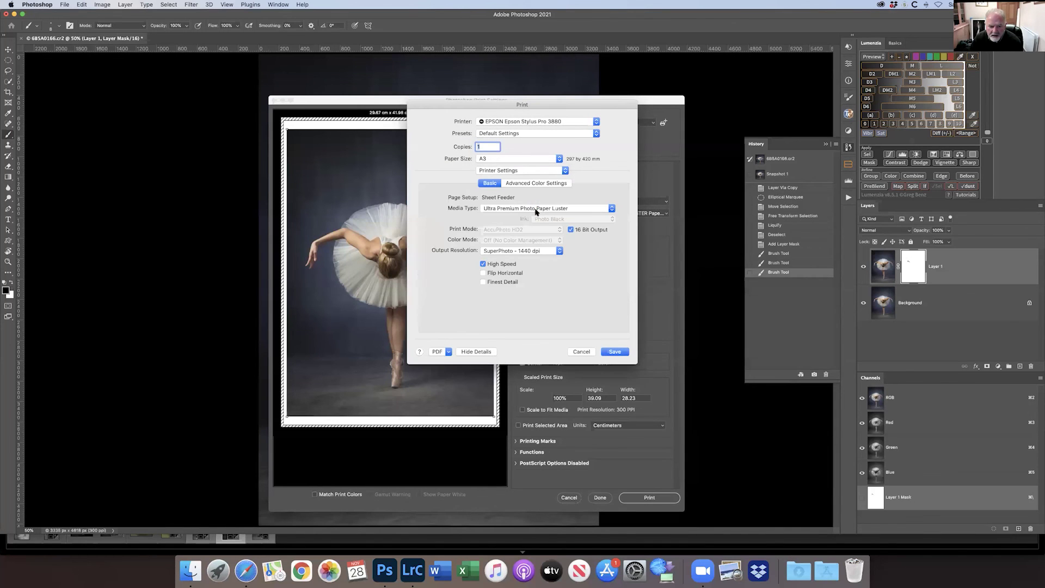
{"action": "left_click", "coordinate": [570, 230]}
{"action": "left_click", "coordinate": [543, 254]}
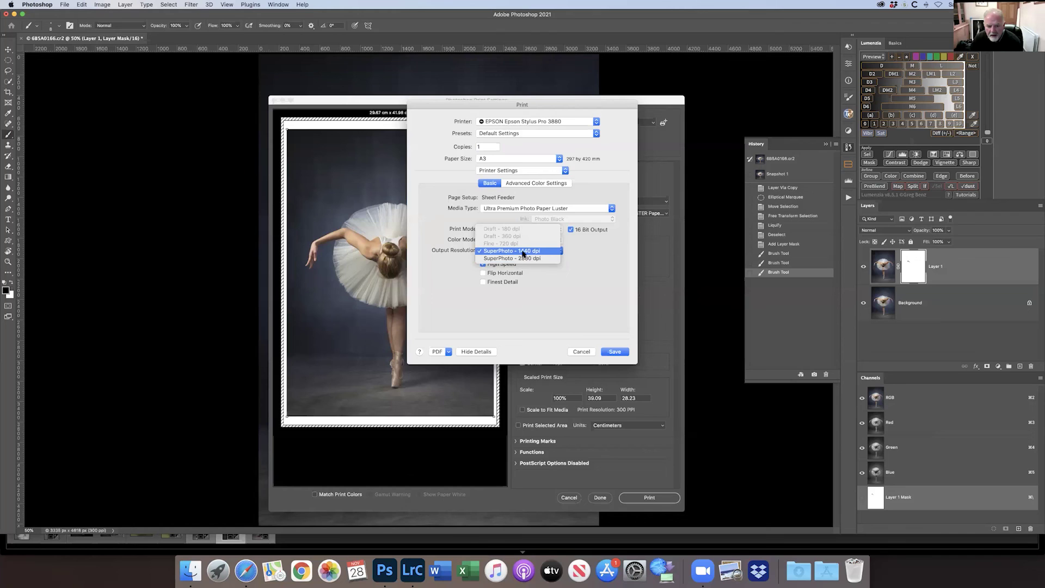
{"action": "left_click", "coordinate": [584, 254]}
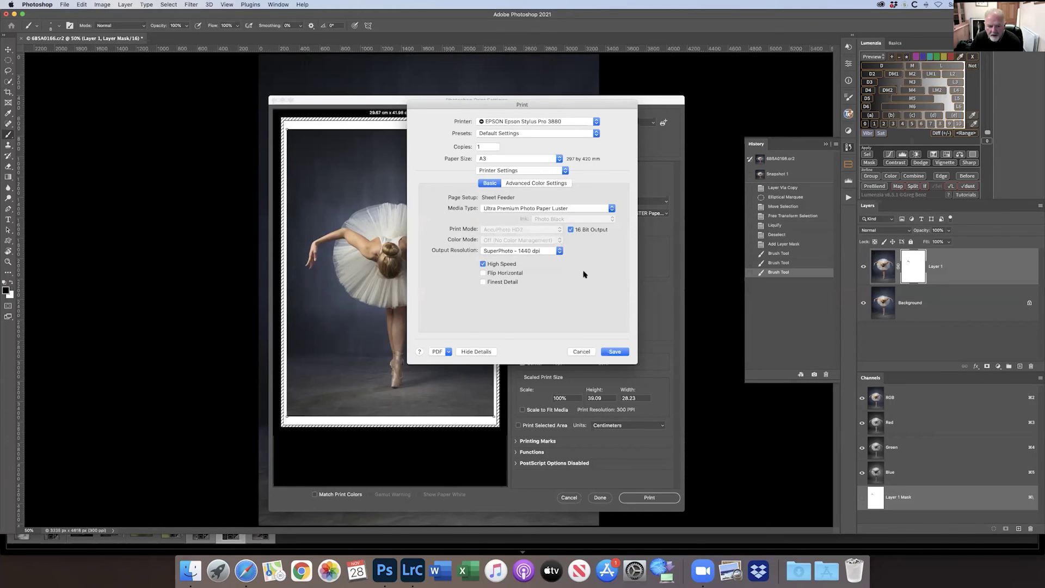
{"action": "left_click", "coordinate": [483, 264]}
{"action": "left_click", "coordinate": [586, 352]}
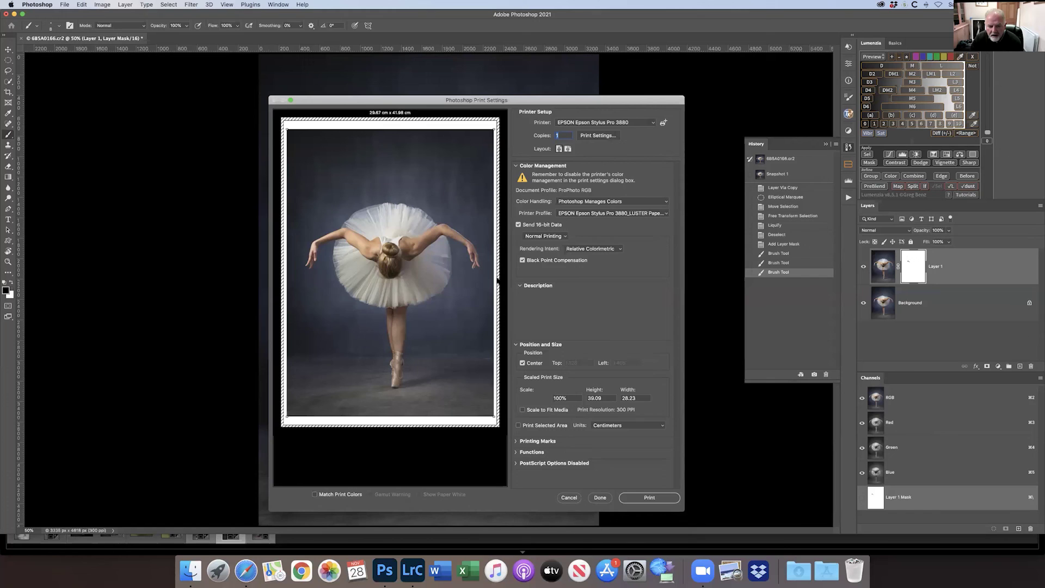
{"action": "left_click", "coordinate": [570, 497]}
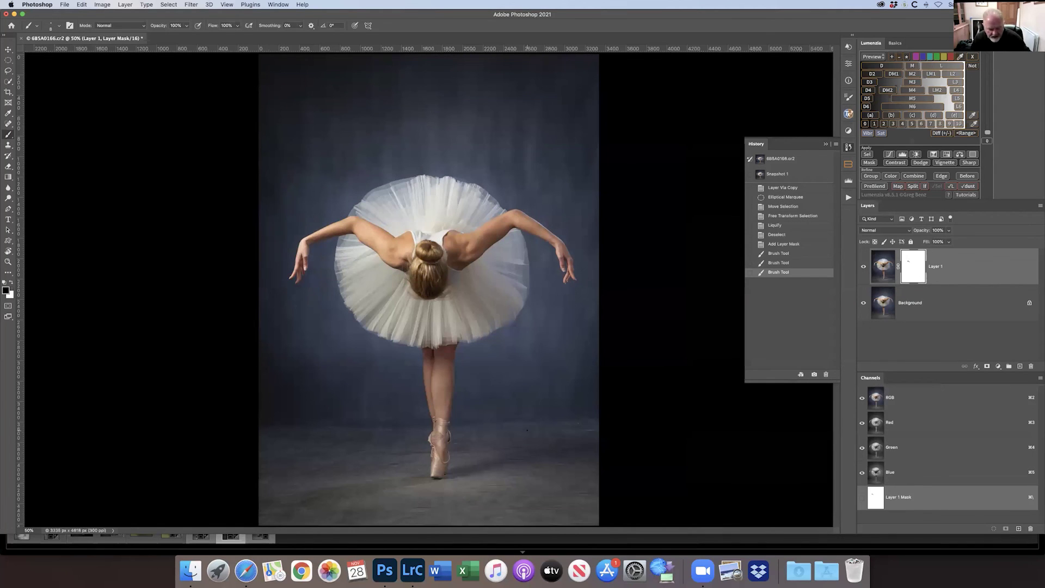
{"action": "left_click", "coordinate": [109, 6]}
{"action": "mouse_move", "coordinate": [184, 27]}
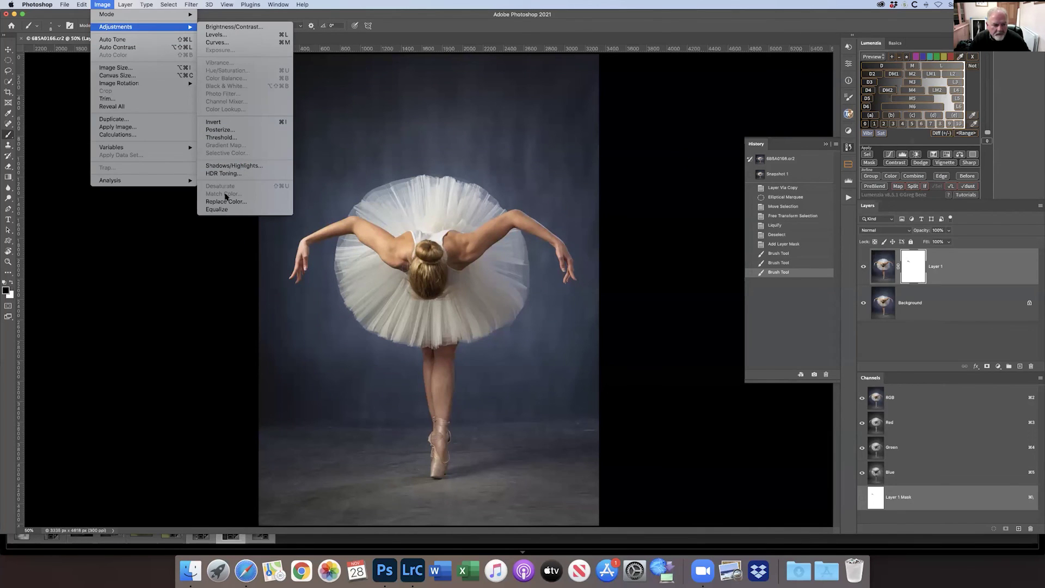
{"action": "left_click", "coordinate": [228, 228]}
{"action": "left_click", "coordinate": [105, 5]}
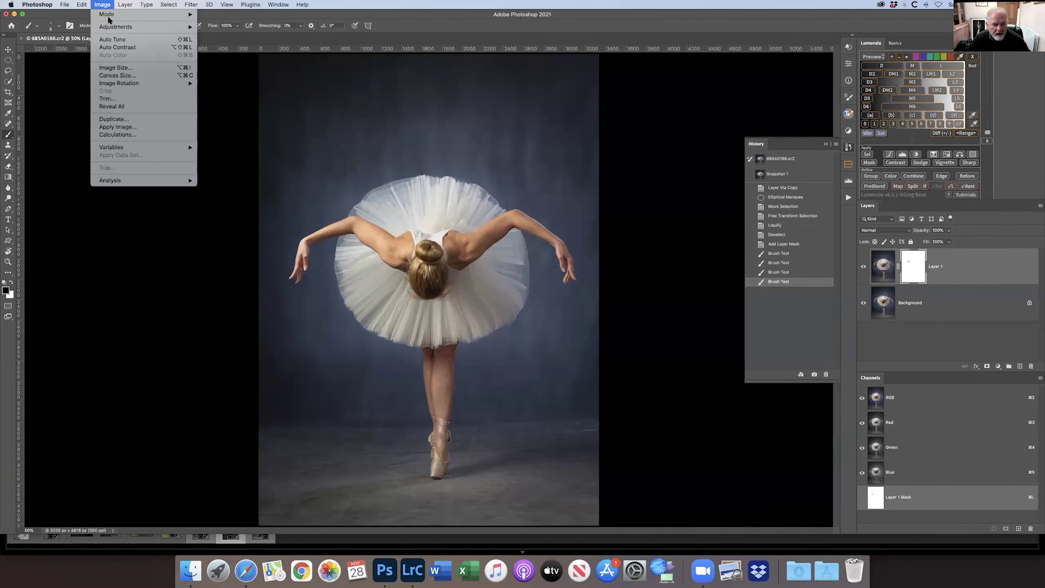
{"action": "mouse_move", "coordinate": [180, 30]}
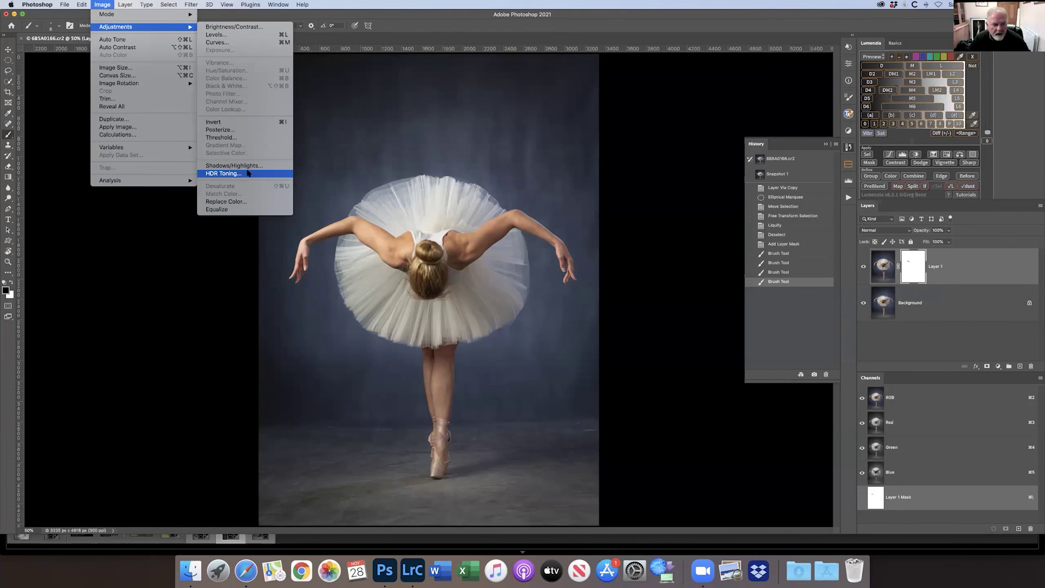
{"action": "left_click", "coordinate": [435, 182]}
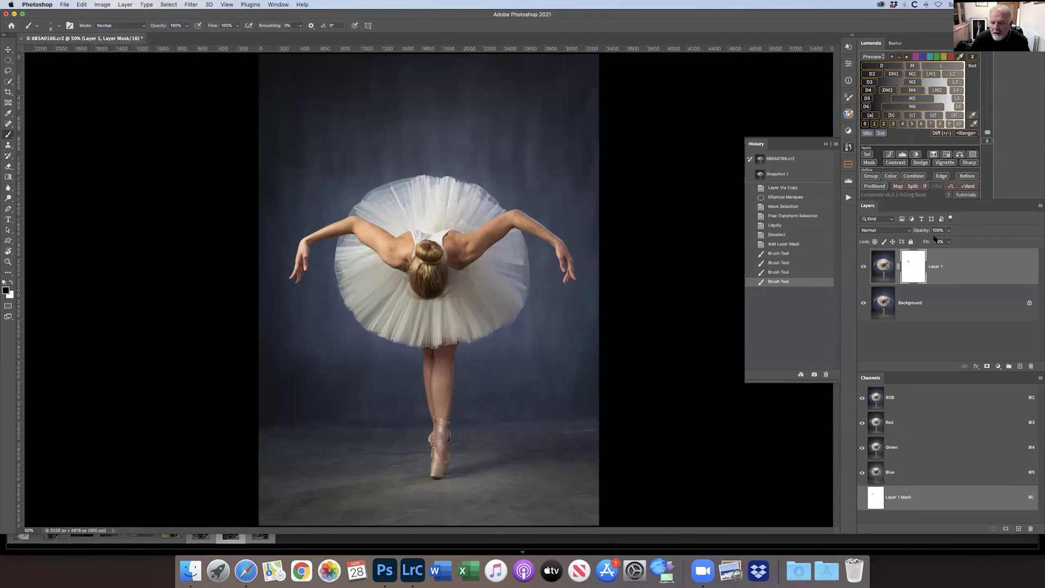
Convert the image content of Layer 1 to monochrome with a Black & White adjustment at the Default preset
{"action": "left_click", "coordinate": [883, 264]}
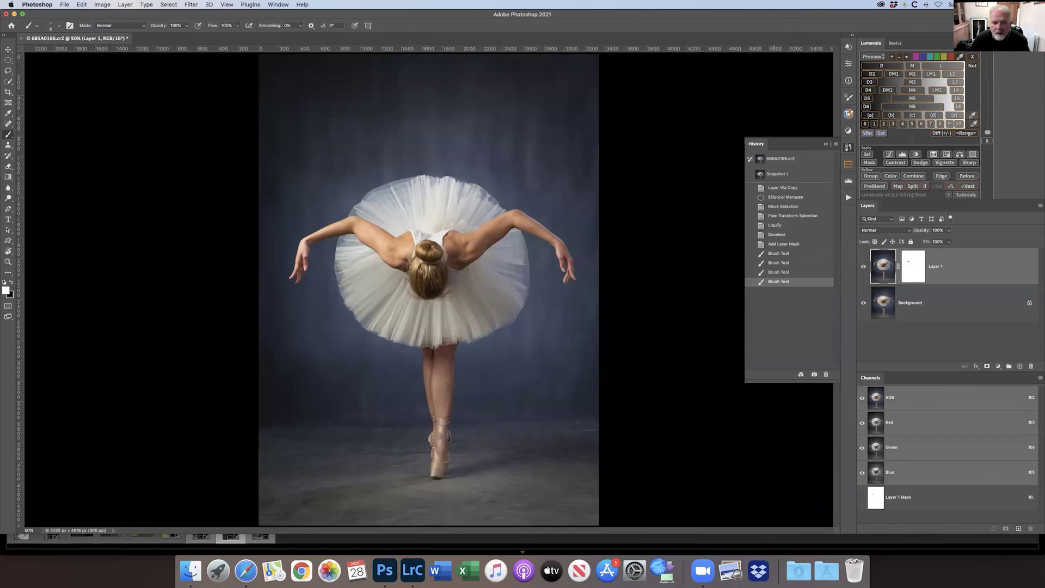
{"action": "left_click", "coordinate": [103, 4]}
{"action": "mouse_move", "coordinate": [147, 28]}
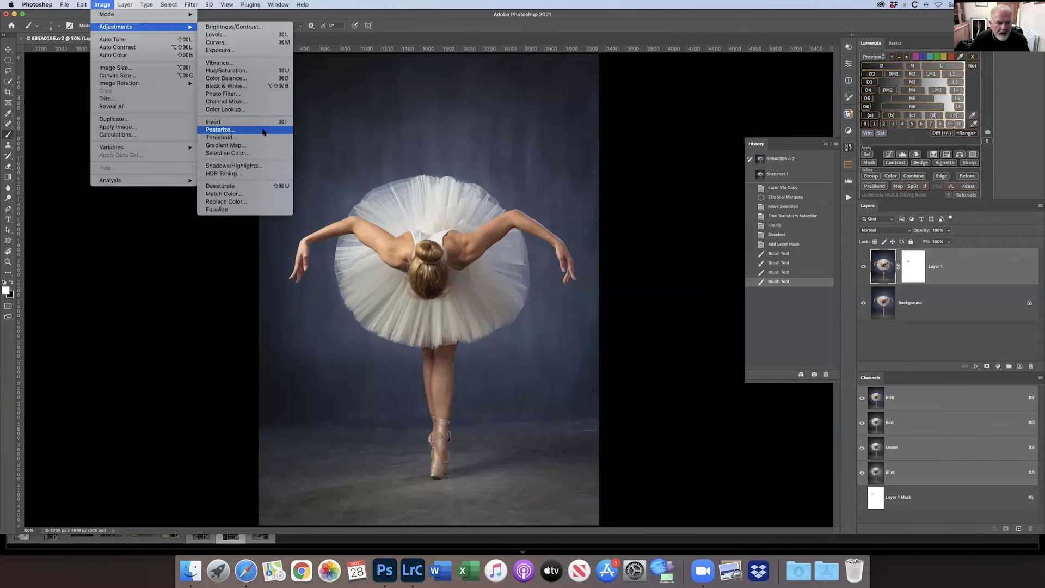
{"action": "left_click", "coordinate": [226, 86]}
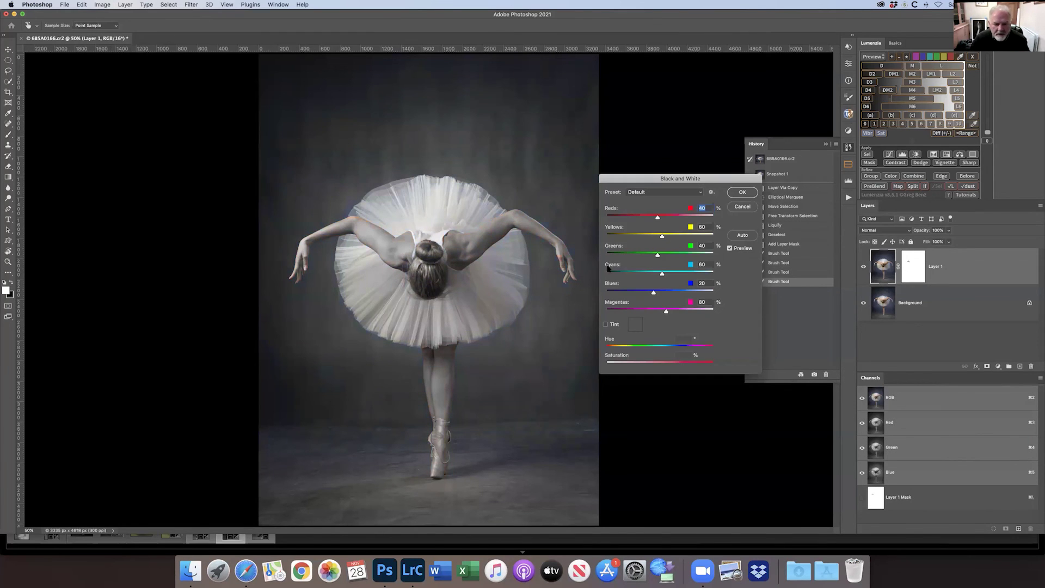
{"action": "left_click", "coordinate": [741, 192]}
{"action": "left_click", "coordinate": [402, 195]}
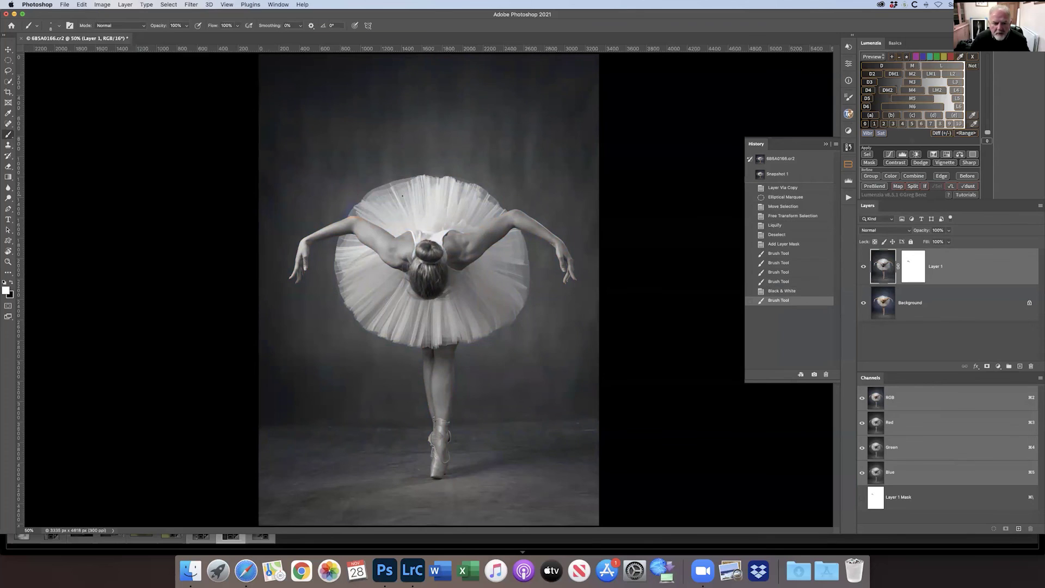
Bring up the print settings for the monochrome image and set color handling to Printer Manages Colors
{"action": "left_click", "coordinate": [65, 5]}
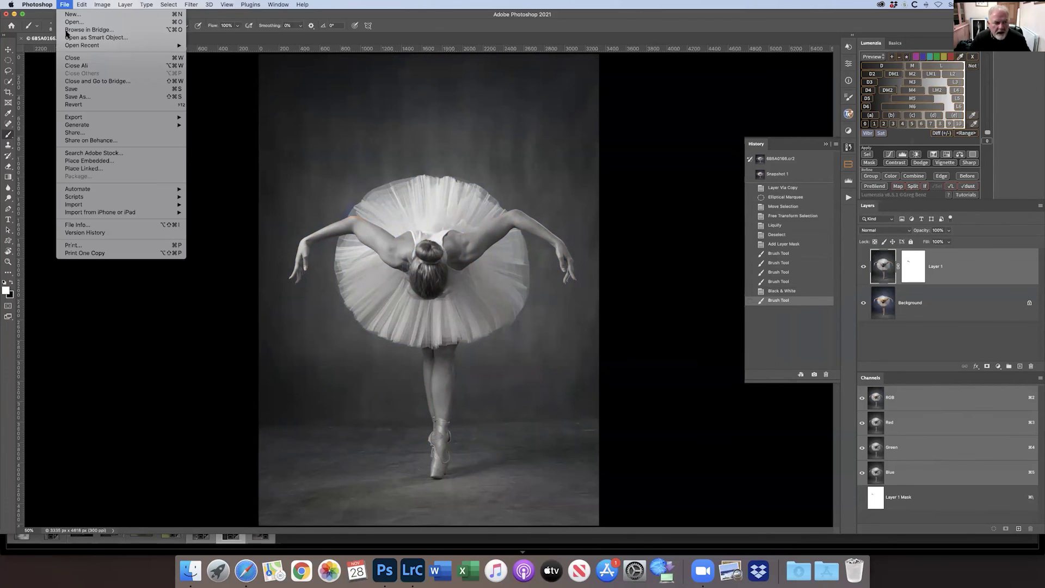
{"action": "left_click", "coordinate": [110, 244]}
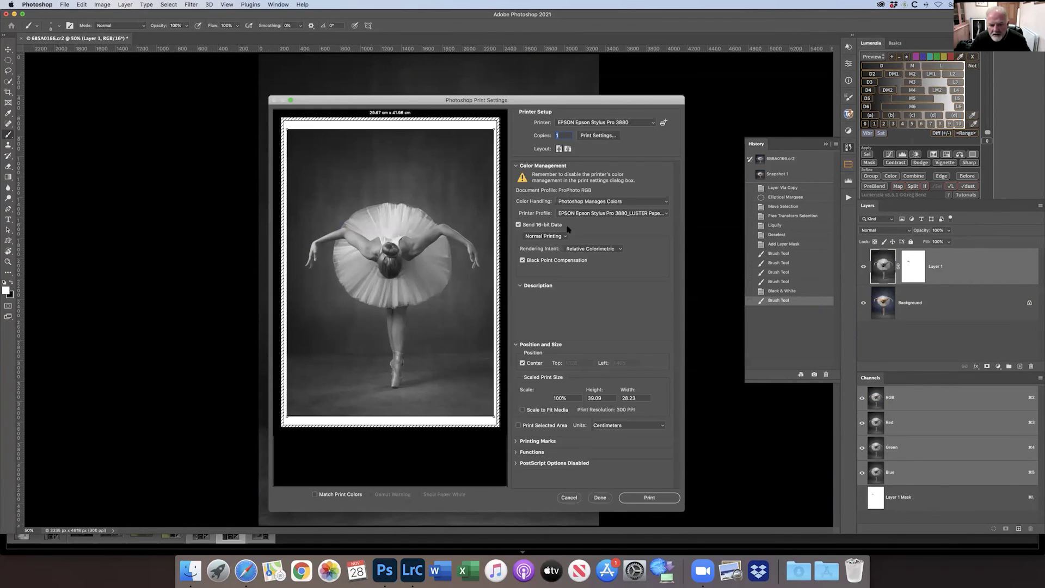
{"action": "left_click", "coordinate": [619, 200]}
{"action": "left_click", "coordinate": [620, 195]}
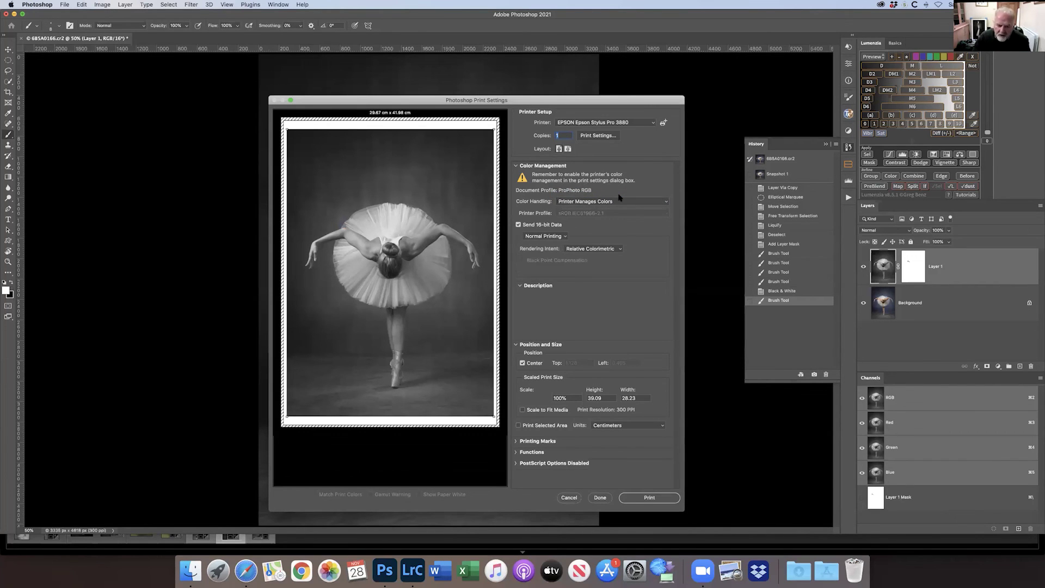
Set the printer driver's colour matching to EPSON Color Controls and its print mode to Advanced B&W Photo
{"action": "left_click", "coordinate": [598, 139]}
{"action": "left_click", "coordinate": [525, 172]}
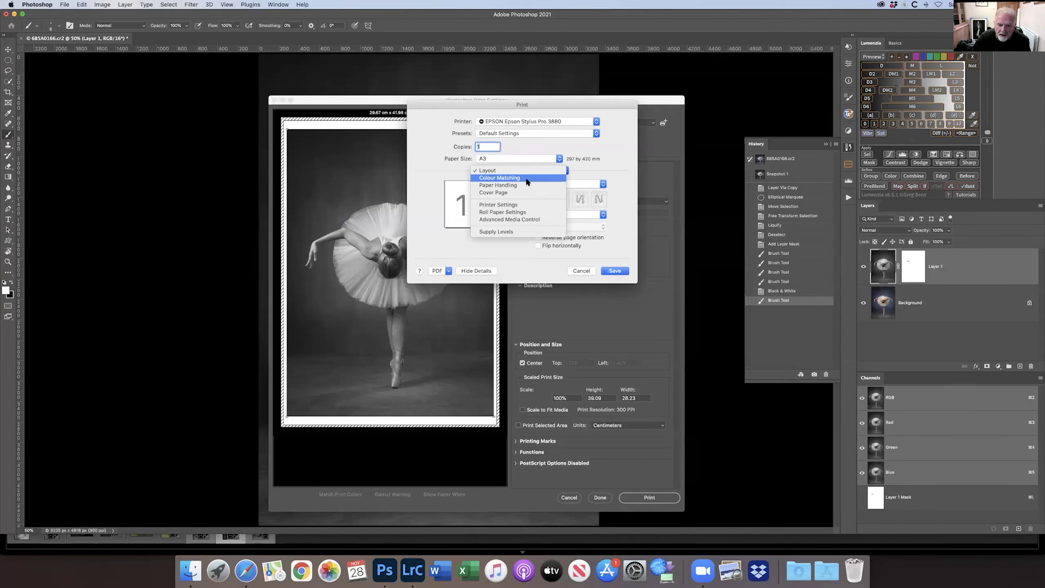
{"action": "left_click", "coordinate": [526, 178]}
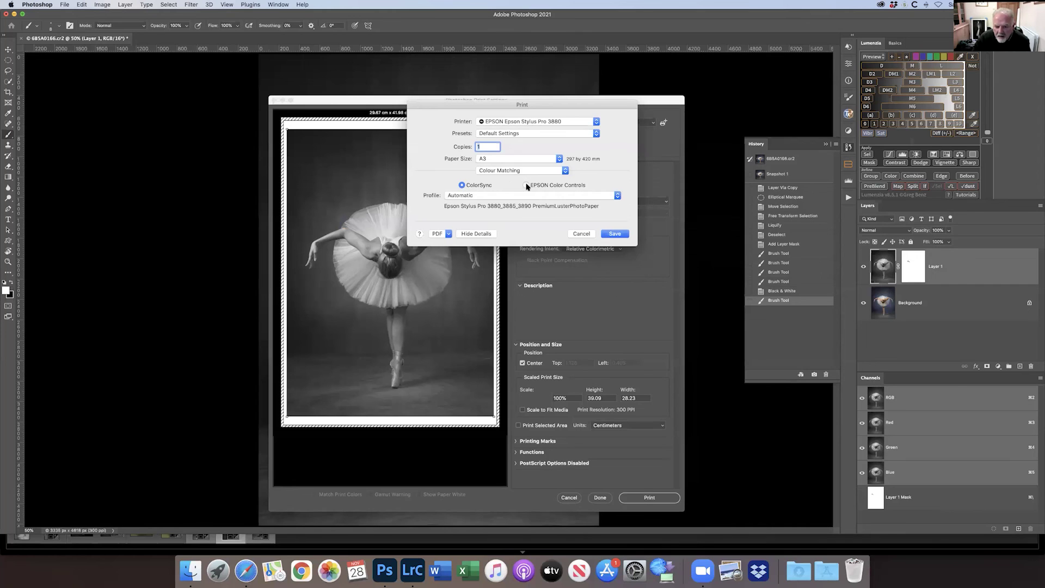
{"action": "left_click", "coordinate": [552, 172]}
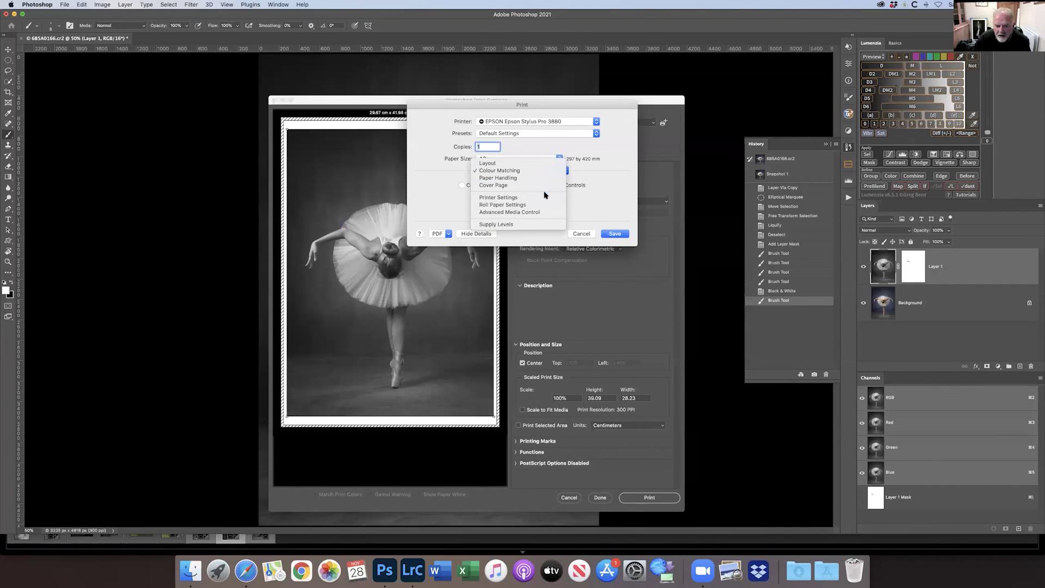
{"action": "left_click", "coordinate": [546, 197]}
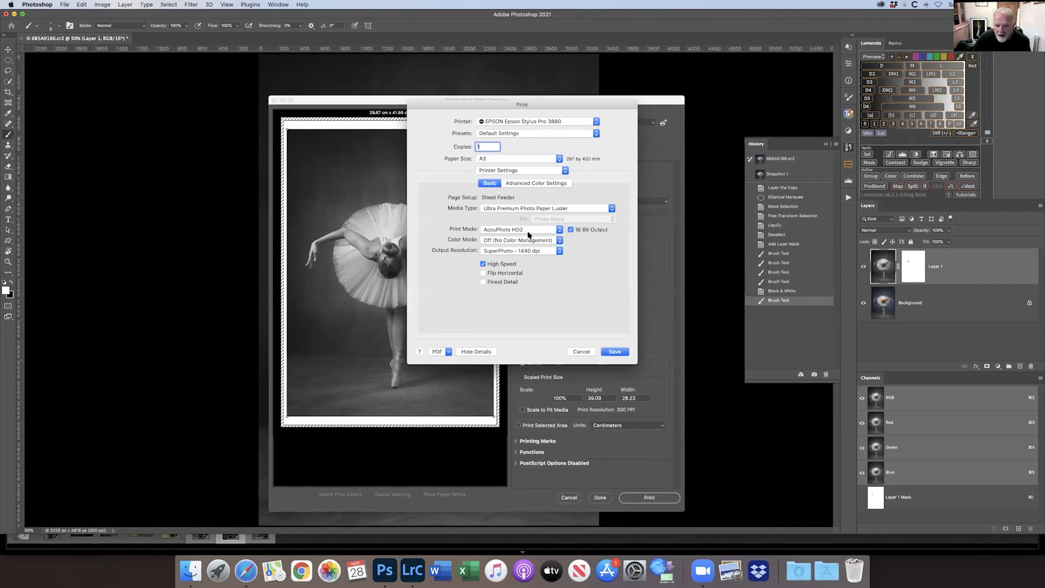
{"action": "left_click", "coordinate": [506, 229]}
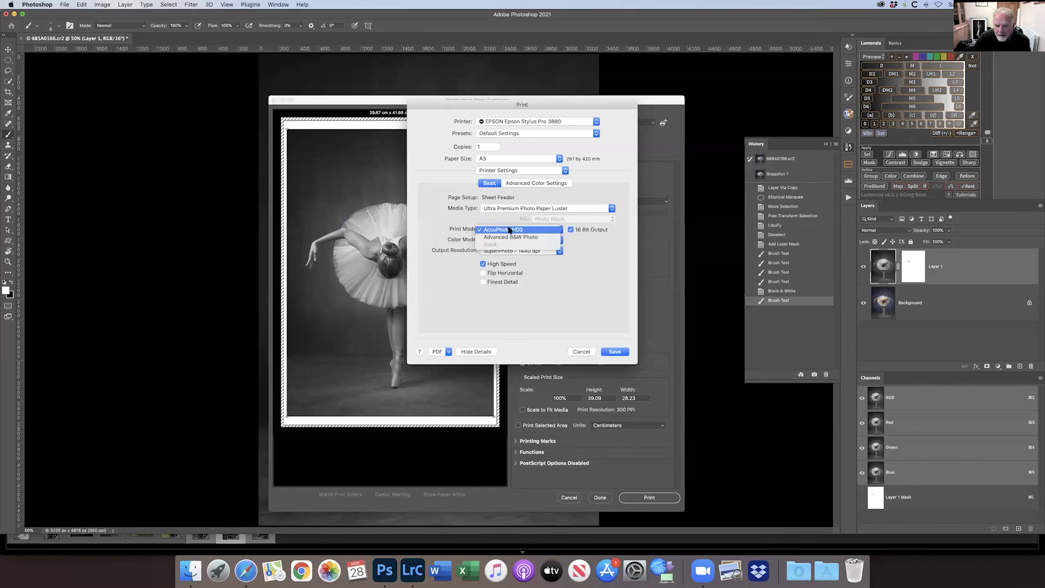
{"action": "left_click", "coordinate": [527, 237]}
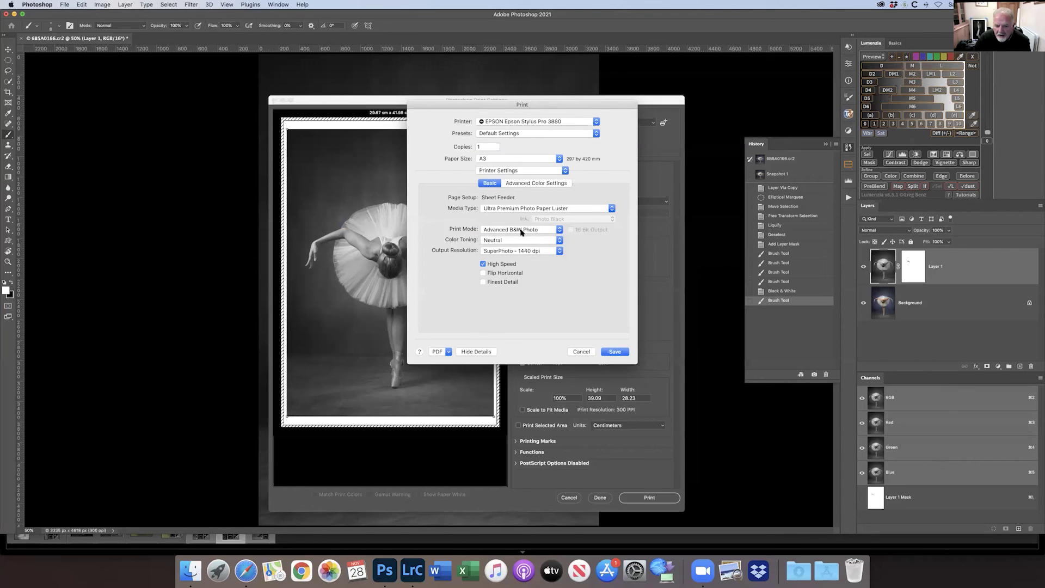
Switch the driver's colour matching to ColorSync and check the print mode options in the printer settings
{"action": "left_click", "coordinate": [539, 171]}
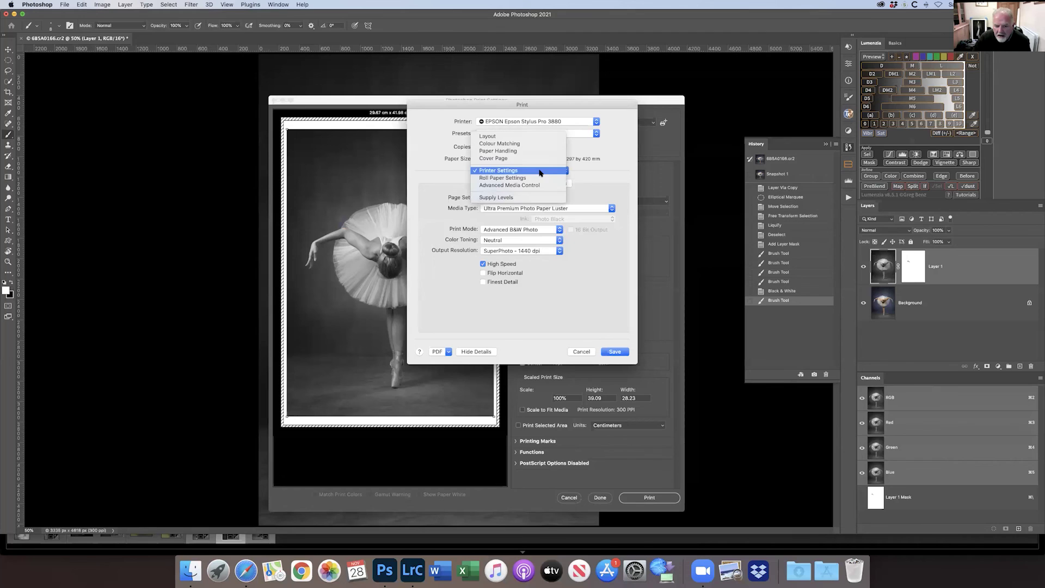
{"action": "left_click", "coordinate": [539, 171]}
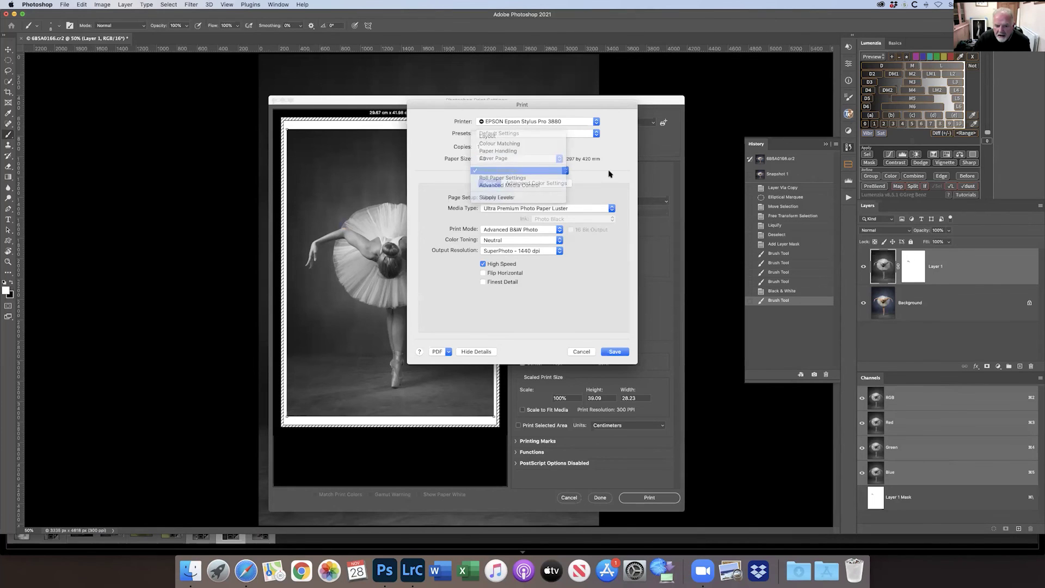
{"action": "left_click", "coordinate": [531, 170]}
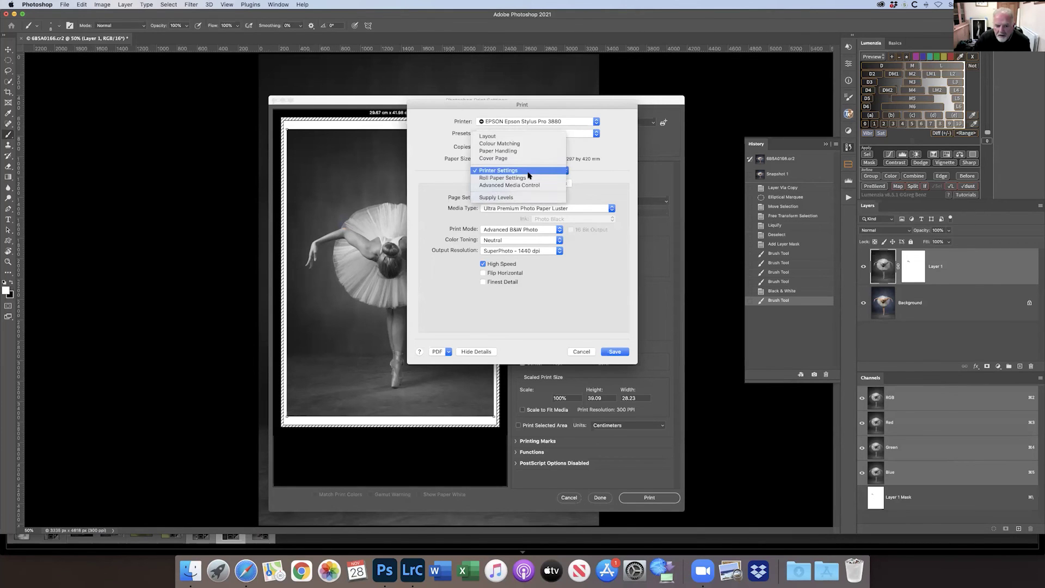
{"action": "left_click", "coordinate": [534, 148]}
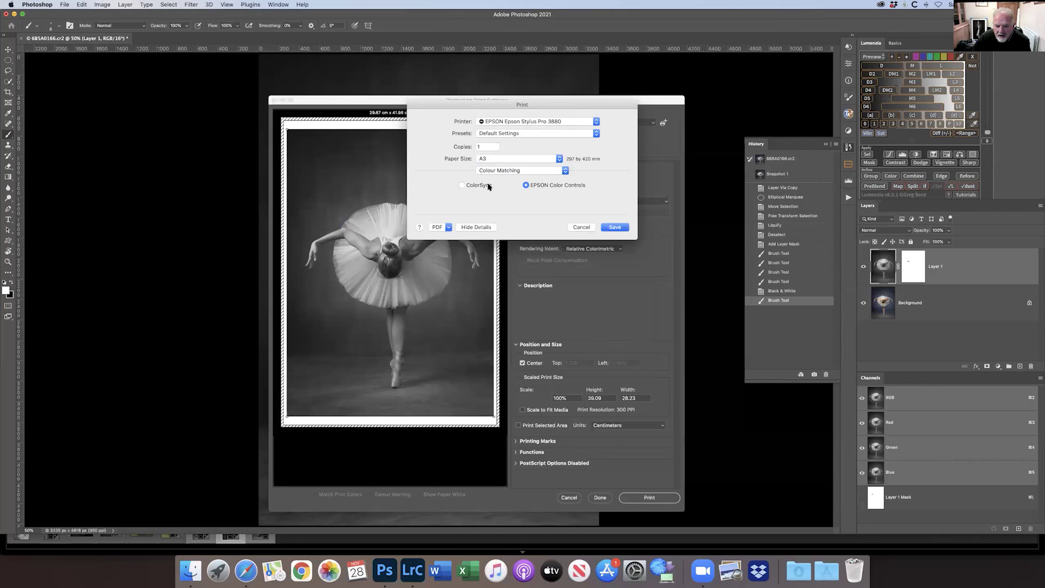
{"action": "left_click", "coordinate": [462, 185]}
{"action": "left_click", "coordinate": [538, 171]}
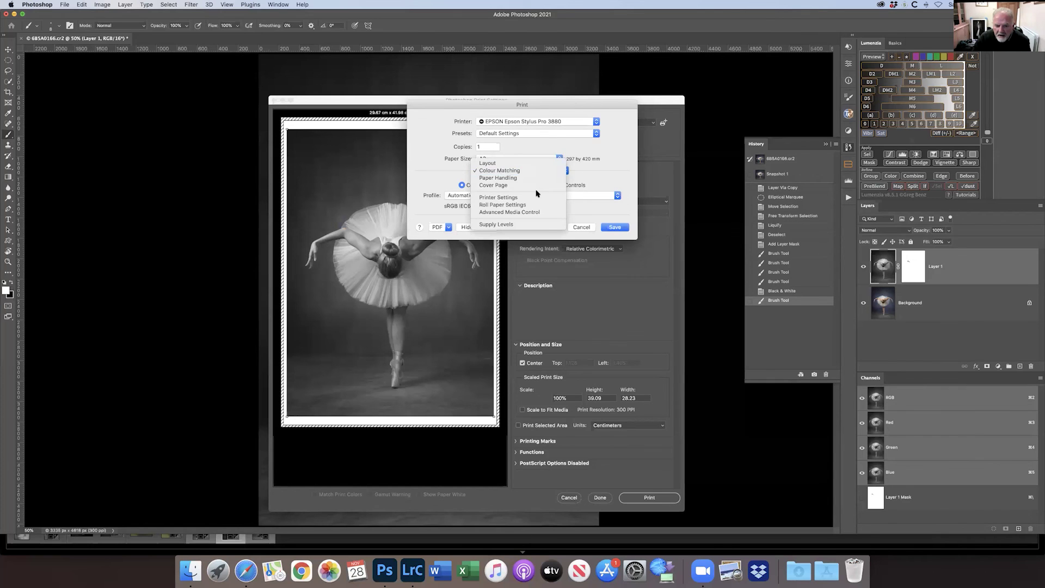
{"action": "left_click", "coordinate": [533, 197]}
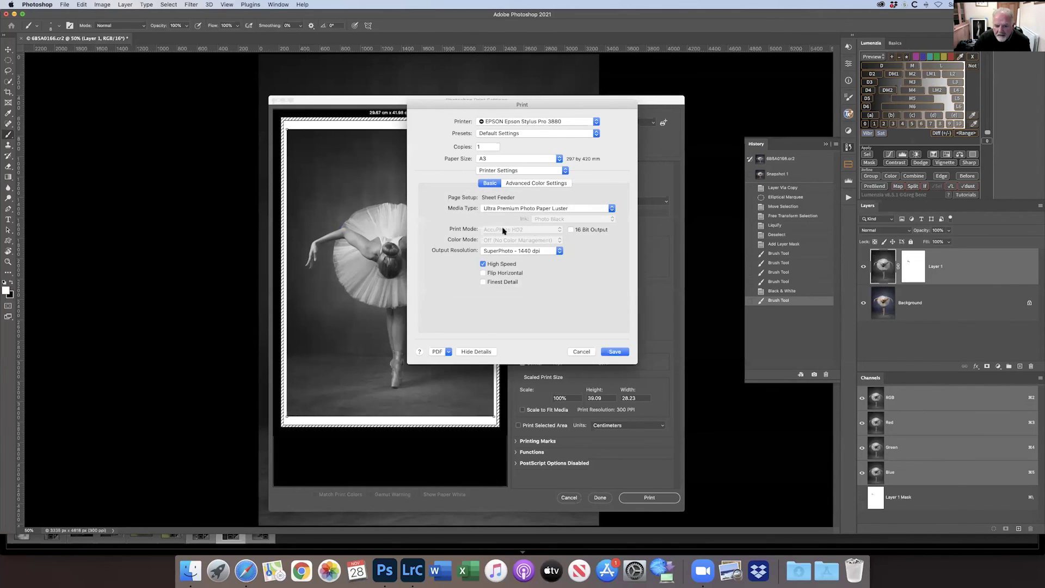
Switch the driver's colour matching from ColorSync back to EPSON Color Controls and choose Advanced B&W Photo as the print mode
{"action": "left_click", "coordinate": [526, 170]}
{"action": "left_click", "coordinate": [533, 145]}
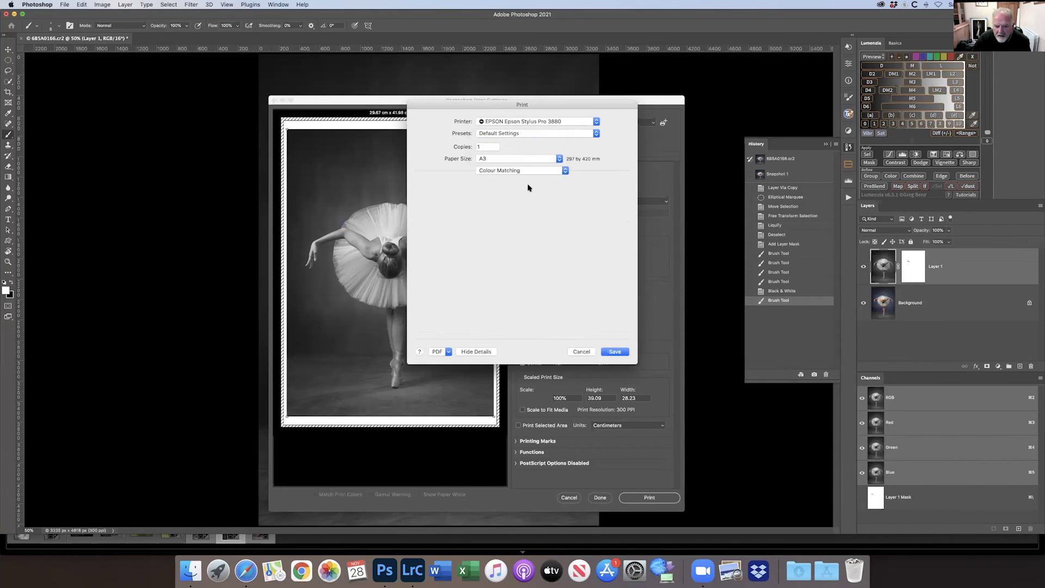
{"action": "left_click", "coordinate": [537, 170]}
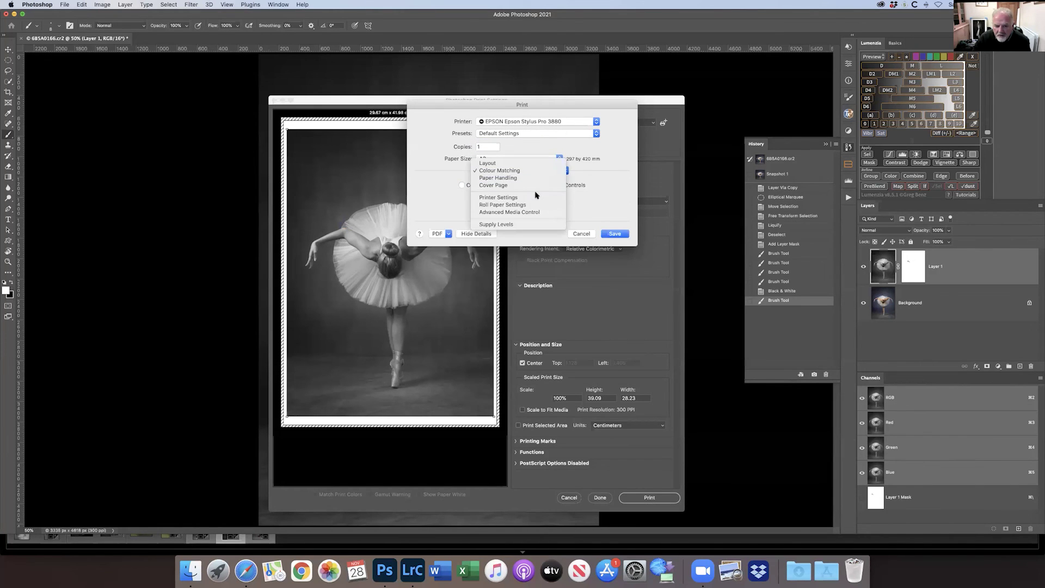
{"action": "left_click", "coordinate": [535, 200]}
{"action": "left_click", "coordinate": [519, 229]}
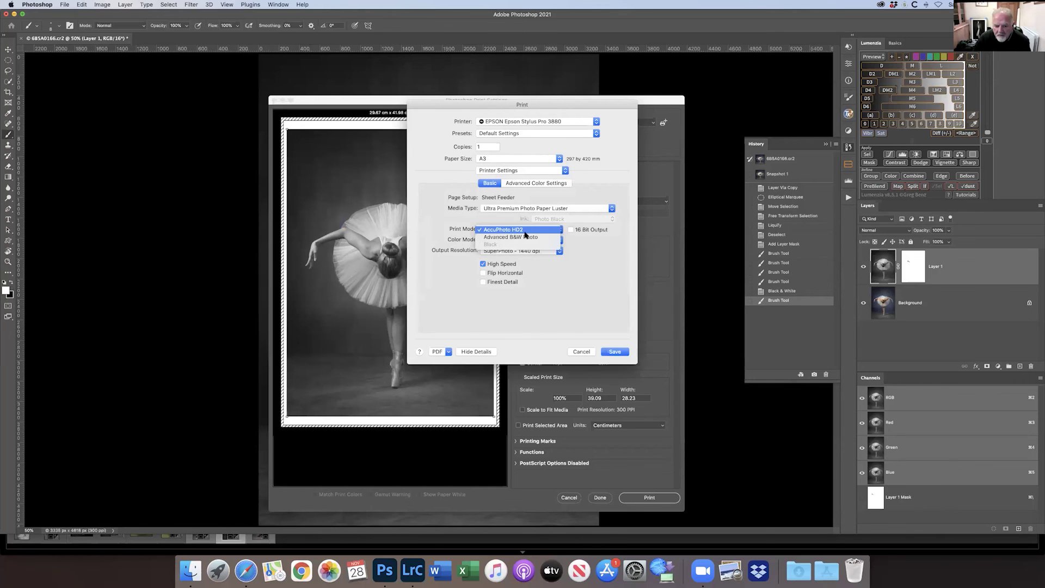
{"action": "left_click", "coordinate": [537, 238]}
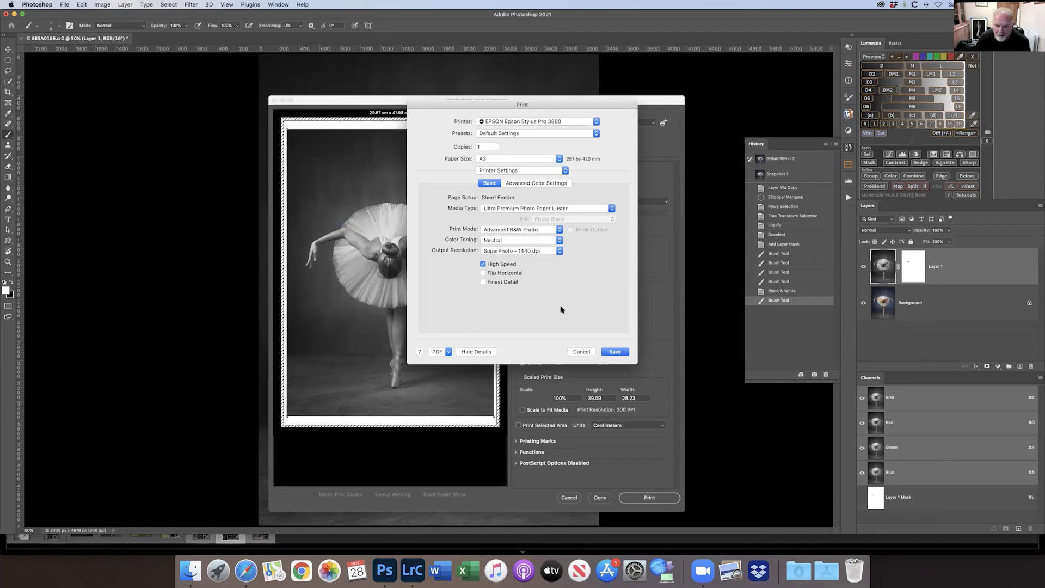
Examine the driver's advanced color settings for the monochrome print and its tone options, keeping the tone at Darker
{"action": "left_click", "coordinate": [562, 211]}
{"action": "left_click", "coordinate": [555, 185]}
{"action": "left_click", "coordinate": [556, 185]}
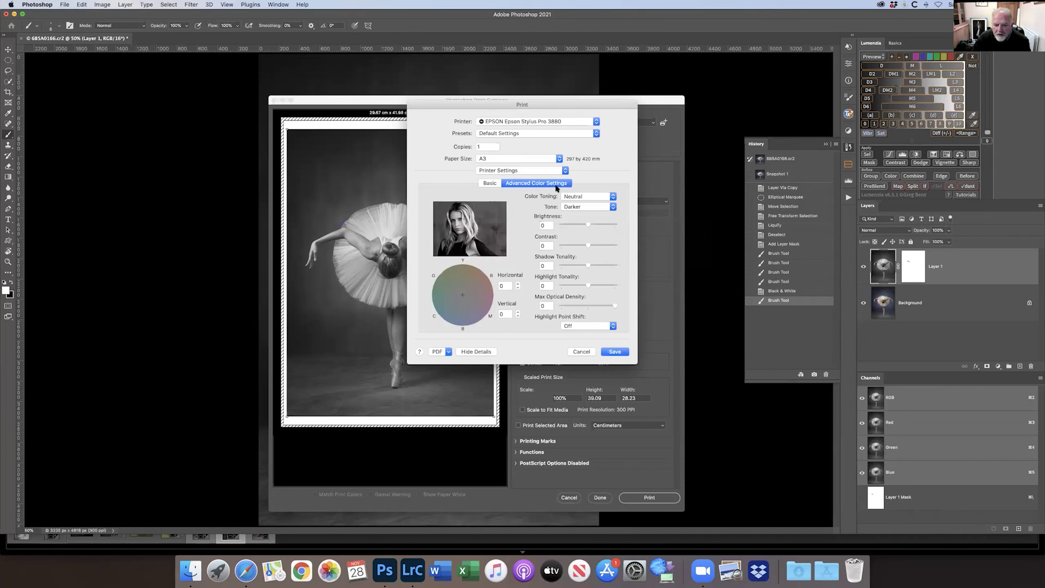
{"action": "left_click", "coordinate": [583, 211]}
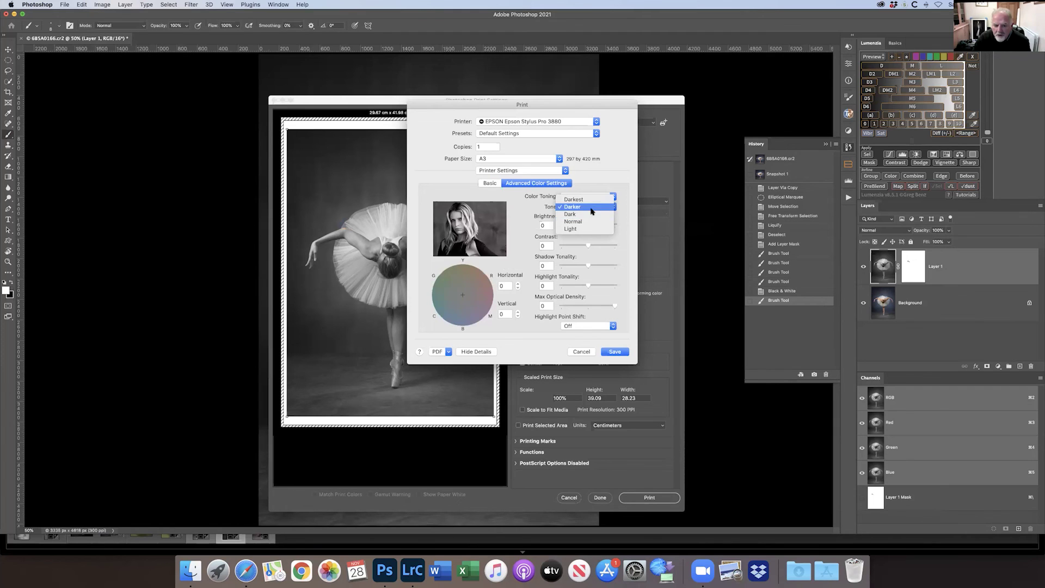
{"action": "left_click", "coordinate": [591, 210]}
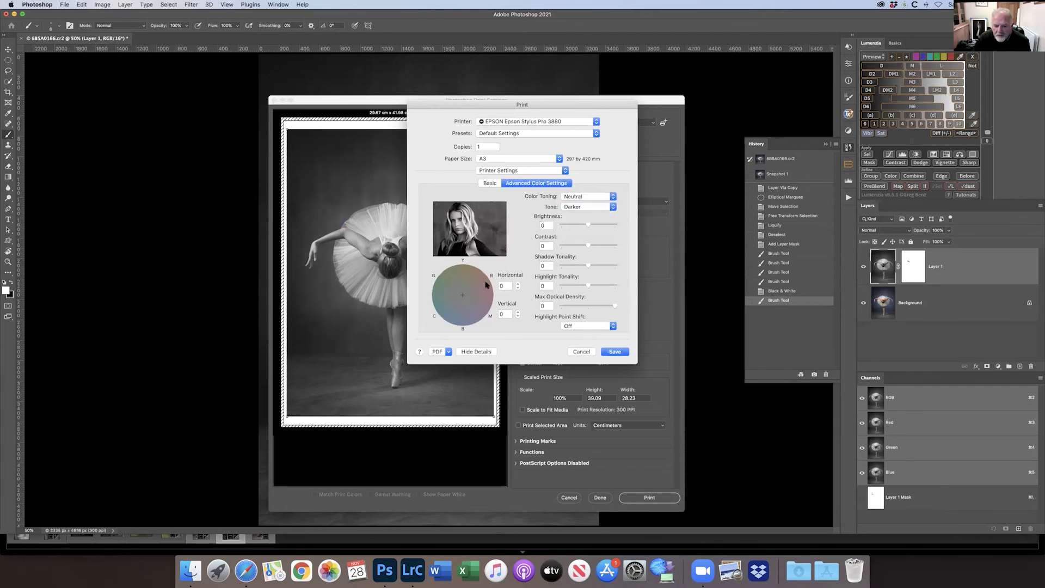
Try Sepia and Warm color toning for the monochrome print, cancel the driver settings and dismiss the color matching warning
{"action": "left_click", "coordinate": [487, 183]}
{"action": "left_click", "coordinate": [519, 240]}
{"action": "left_click", "coordinate": [535, 248]}
{"action": "left_click", "coordinate": [531, 239]}
{"action": "left_click", "coordinate": [532, 258]}
{"action": "left_click", "coordinate": [528, 242]}
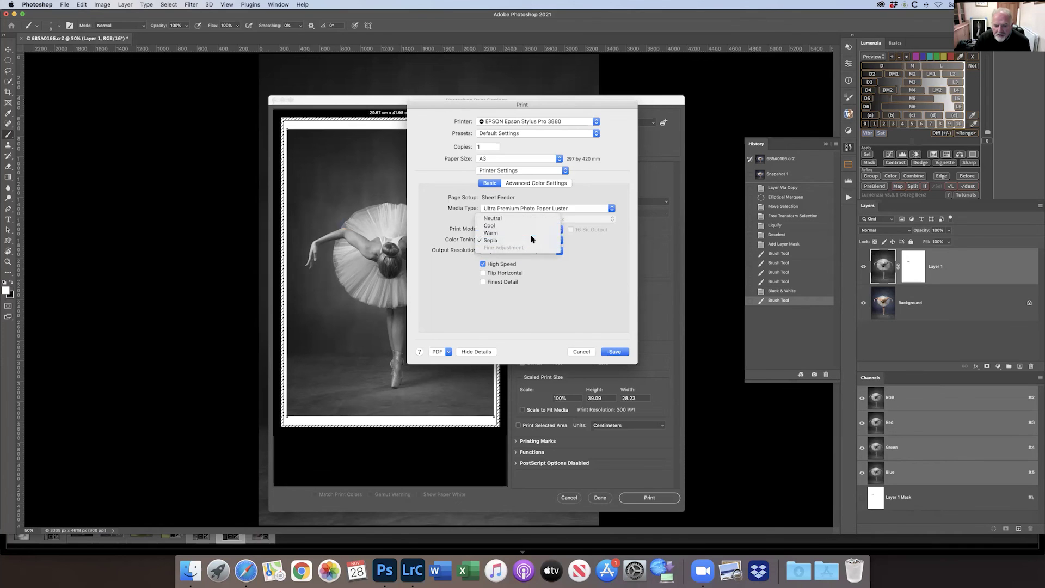
{"action": "left_click", "coordinate": [532, 230]}
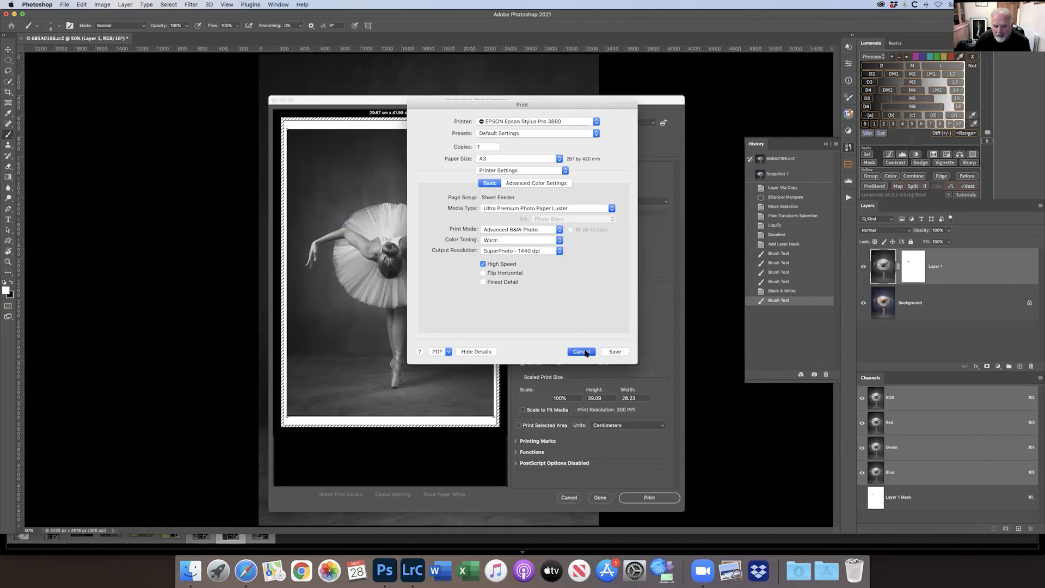
{"action": "left_click", "coordinate": [615, 351]}
{"action": "left_click", "coordinate": [583, 197]}
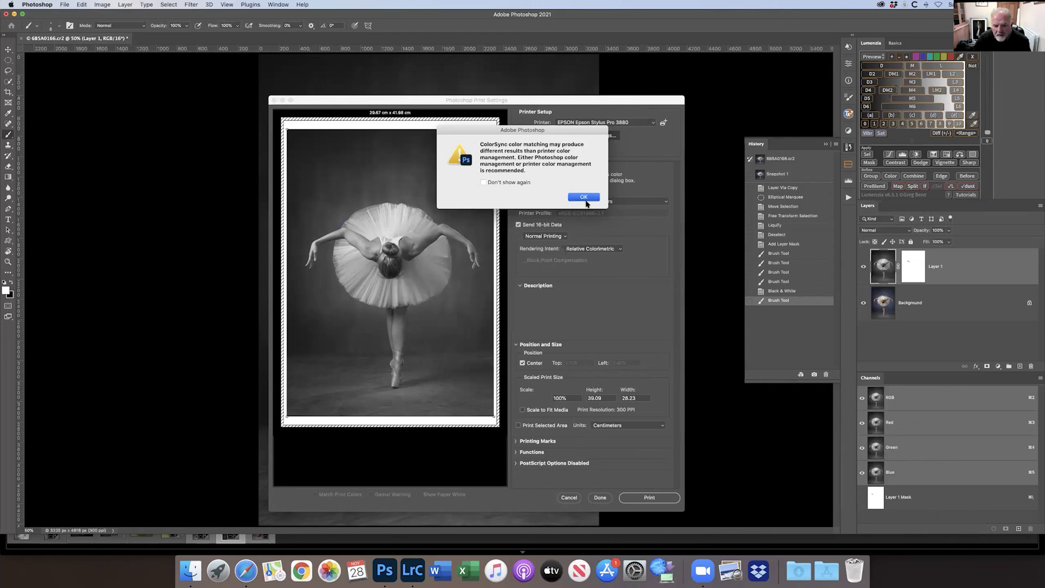